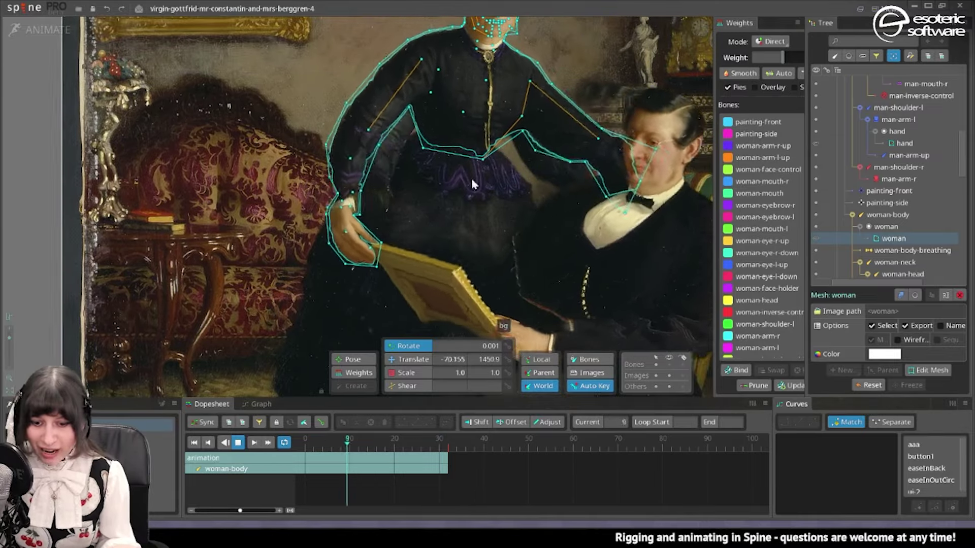
- Examine the woman and man meshes and the arrangement of their face bones and vertex weights
left_click_drag(597, 259, 608, 159)
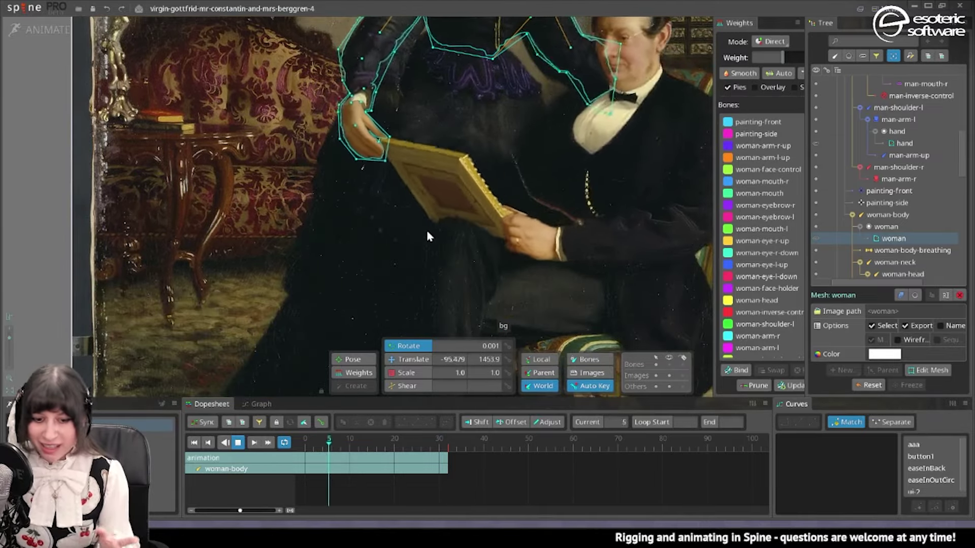
scroll(525, 195, "down", 1)
left_click_drag(529, 200, 507, 234)
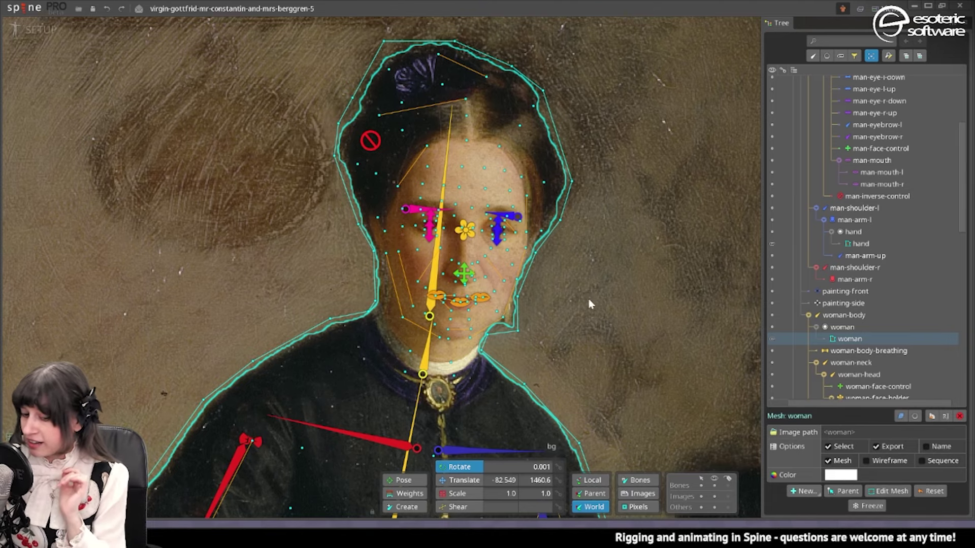
left_click_drag(589, 299, 442, 75)
left_click_drag(750, 409, 703, 233)
scroll(572, 272, "up", 3)
left_click(572, 272)
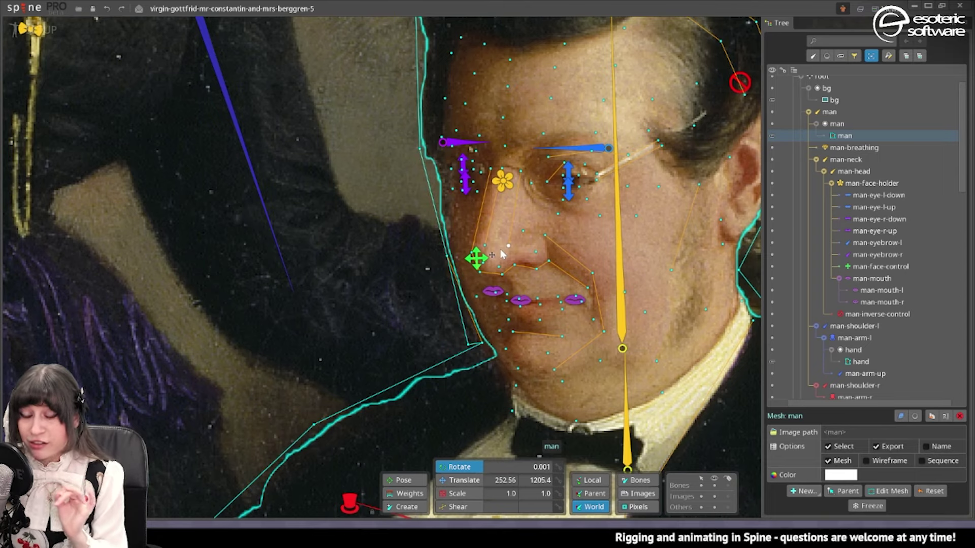
left_click_drag(500, 250, 562, 278)
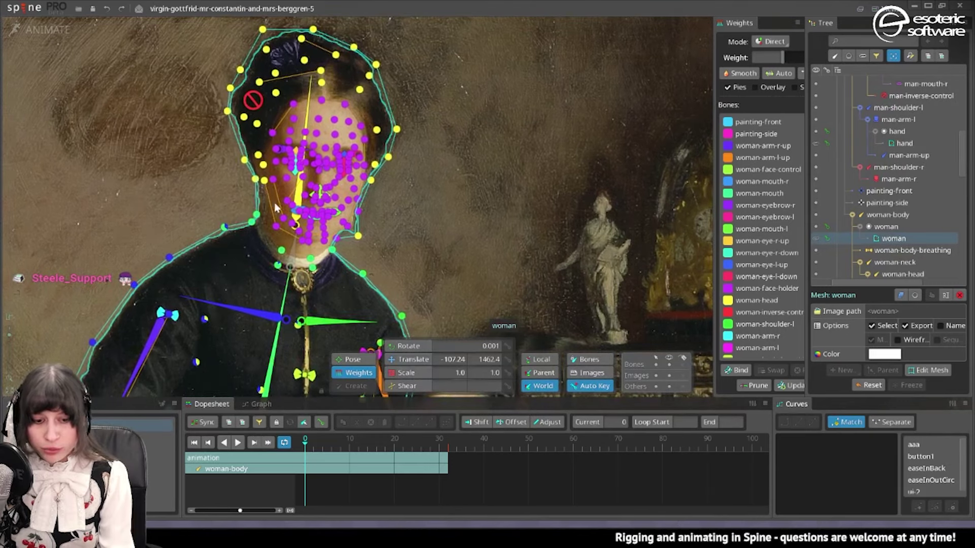
left_click(274, 203)
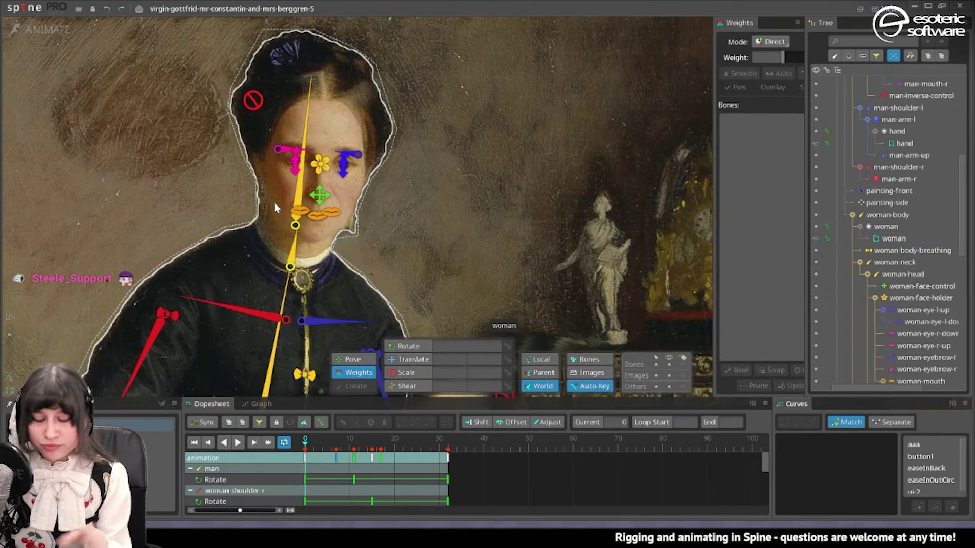
scroll(274, 202, "up", 2)
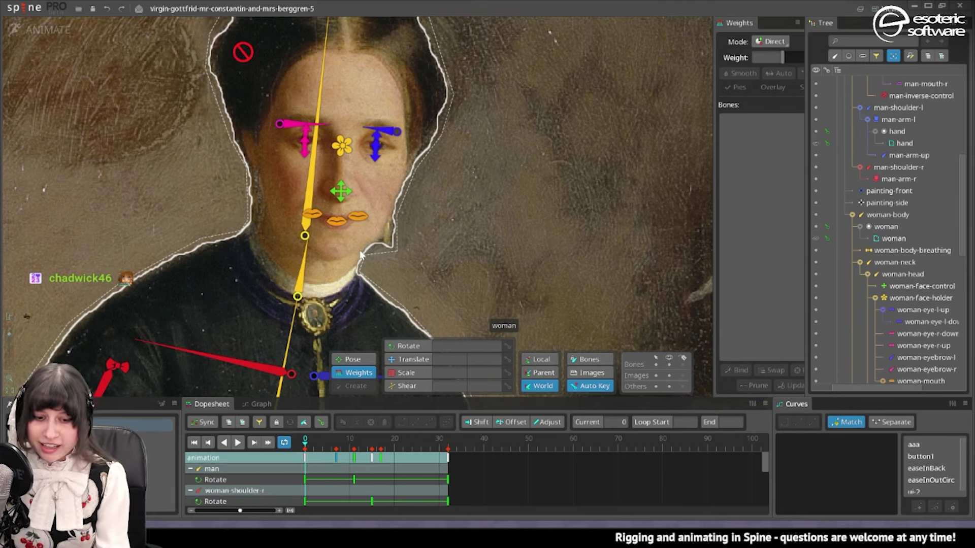
- Create a new animation named "test"
left_click_drag(379, 249, 279, 211)
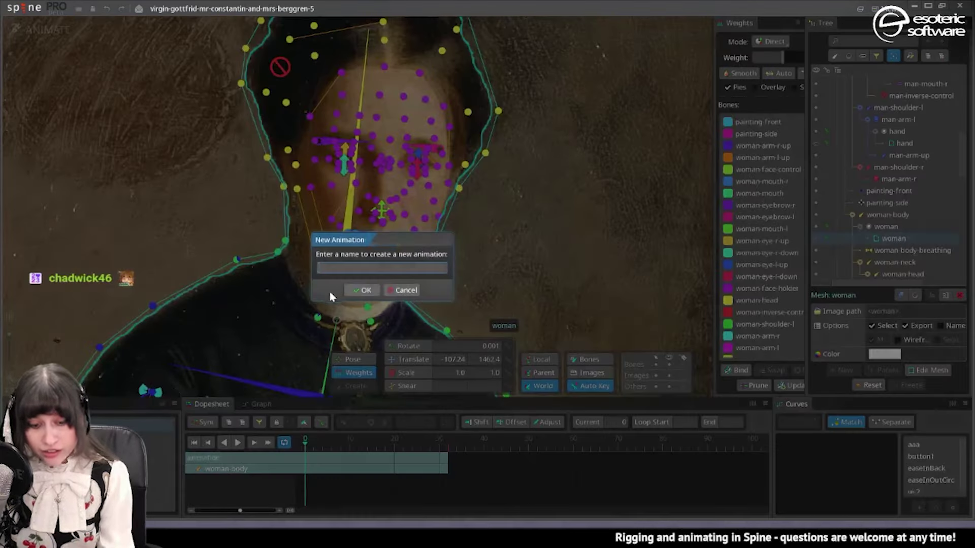
type("test")
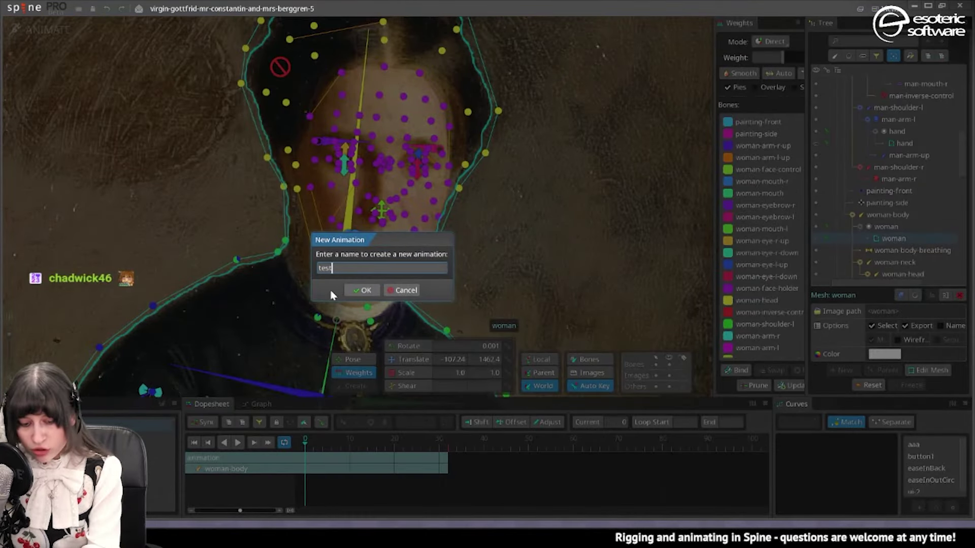
left_click(362, 289)
- Rotate the woman's eyebrow bones so their inner ends rise, the right to about 17° and the left to about 150°
scroll(406, 202, "up", 3)
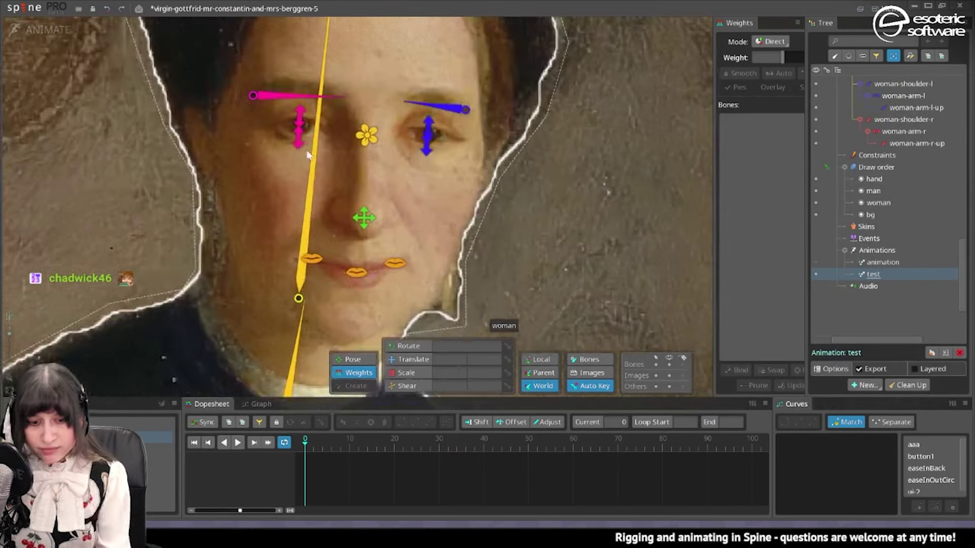
left_click(299, 147)
left_click(401, 364)
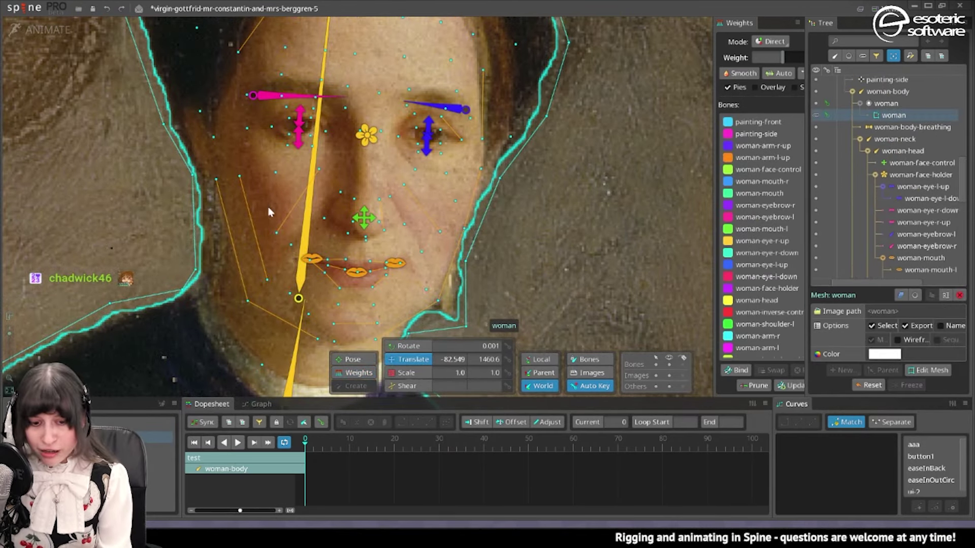
scroll(295, 230, "up", 2)
left_click_drag(294, 230, 228, 254)
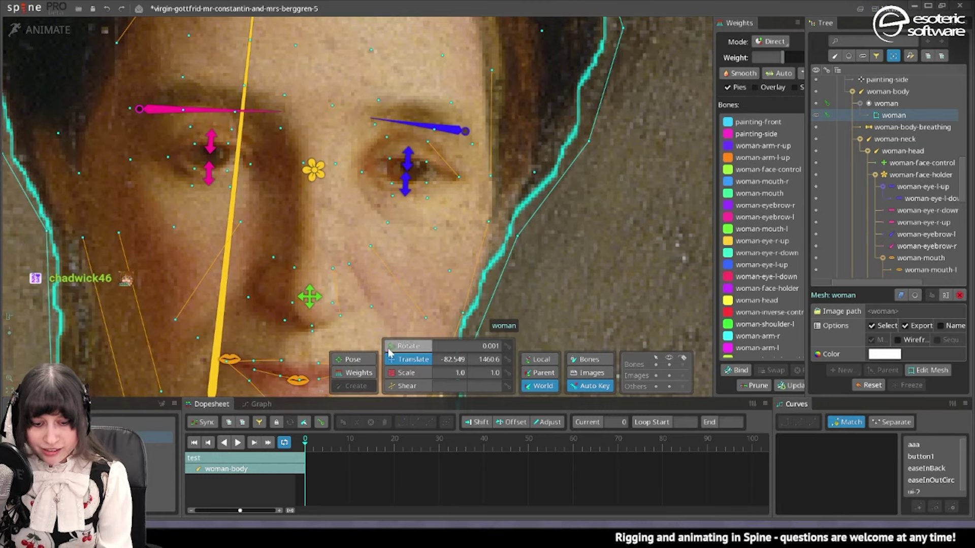
left_click(408, 346)
left_click(205, 112)
left_click(205, 111)
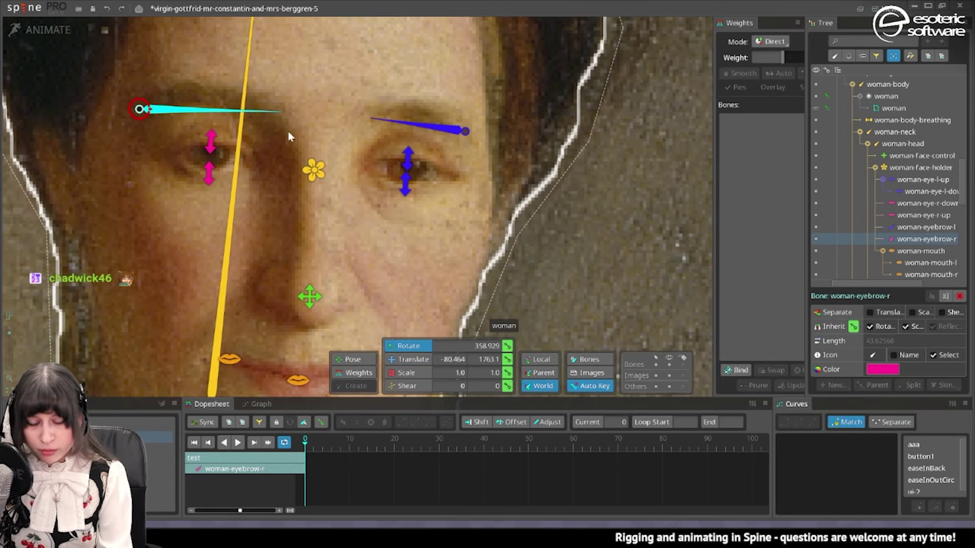
left_click_drag(288, 111, 282, 66)
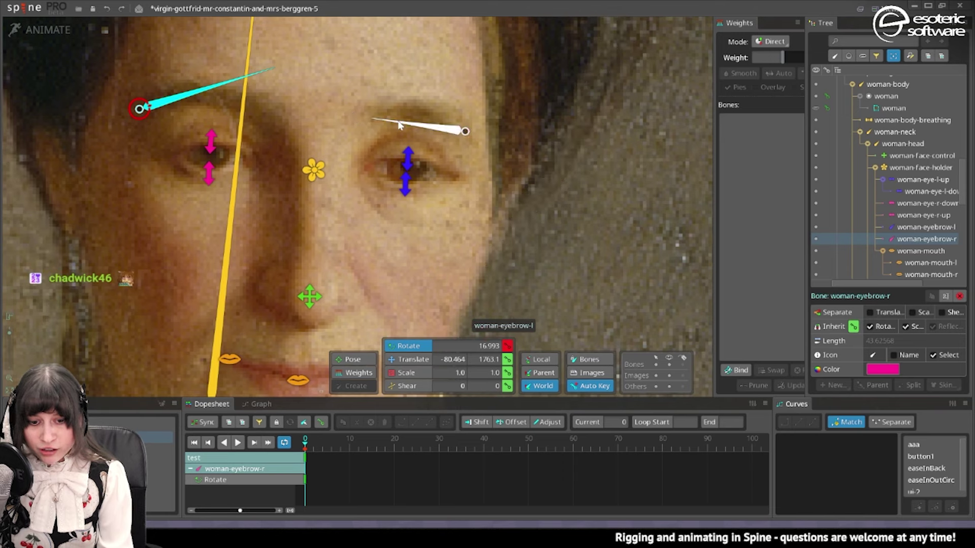
left_click_drag(399, 125, 404, 100)
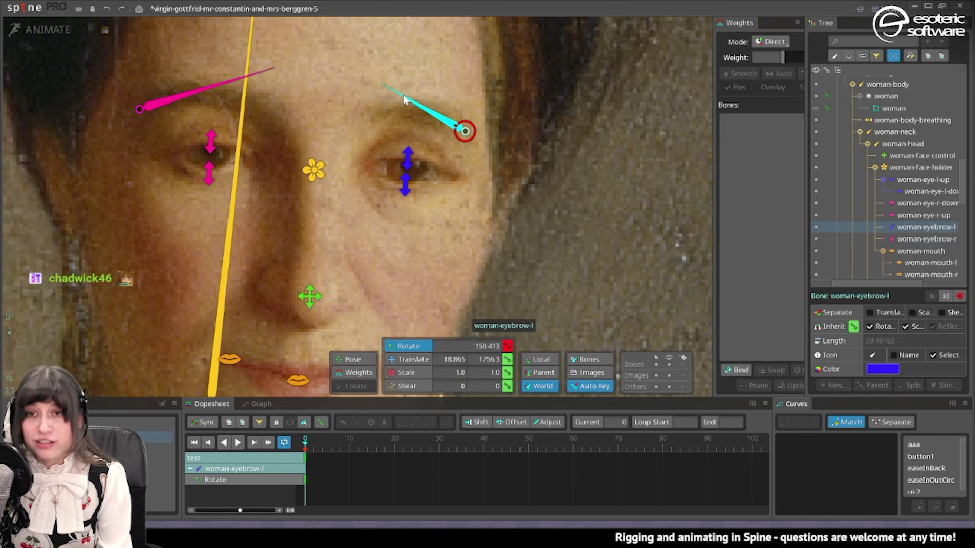
- Move both of the woman's upper eyelid bones down together and raise her left lower eyelid bone
left_click(209, 141)
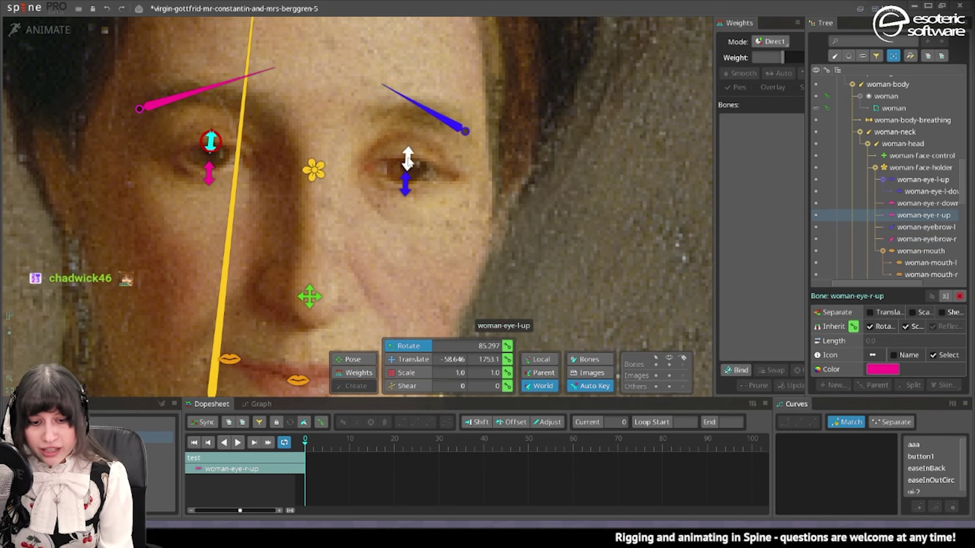
left_click(407, 157)
left_click(415, 362)
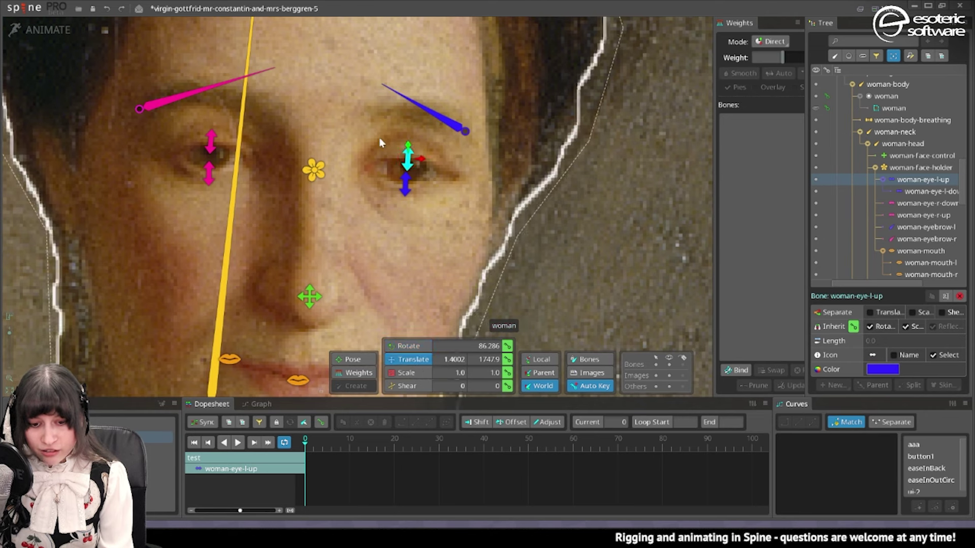
left_click(208, 145)
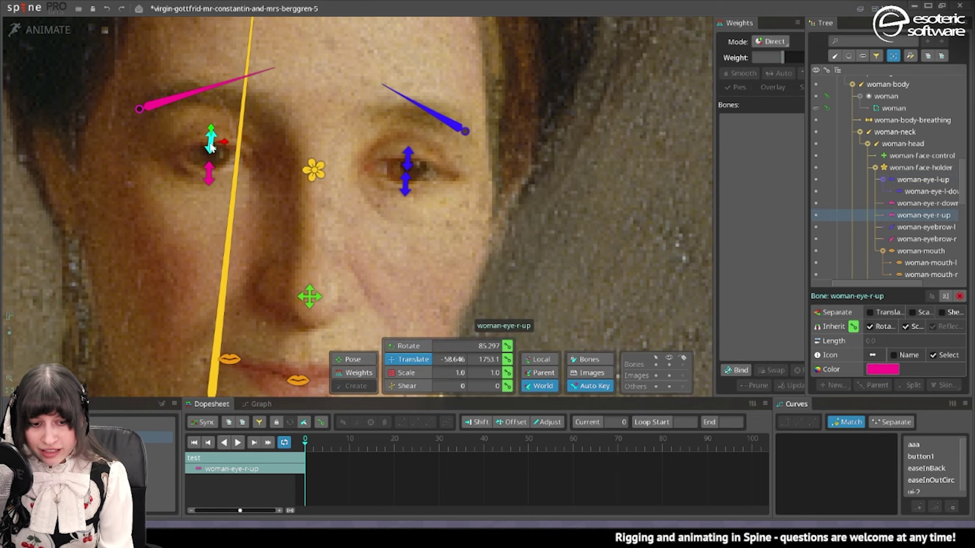
left_click(409, 162, "ctrl")
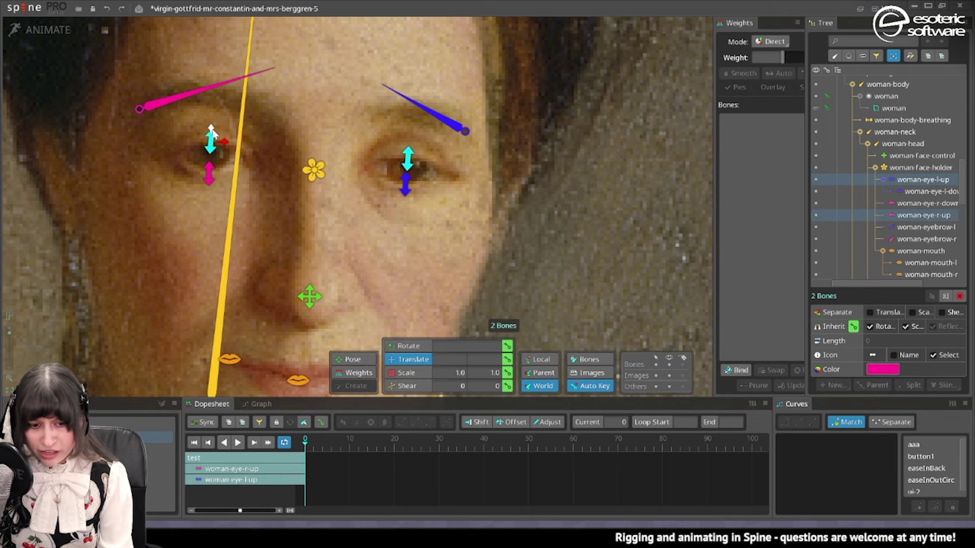
left_click(405, 185)
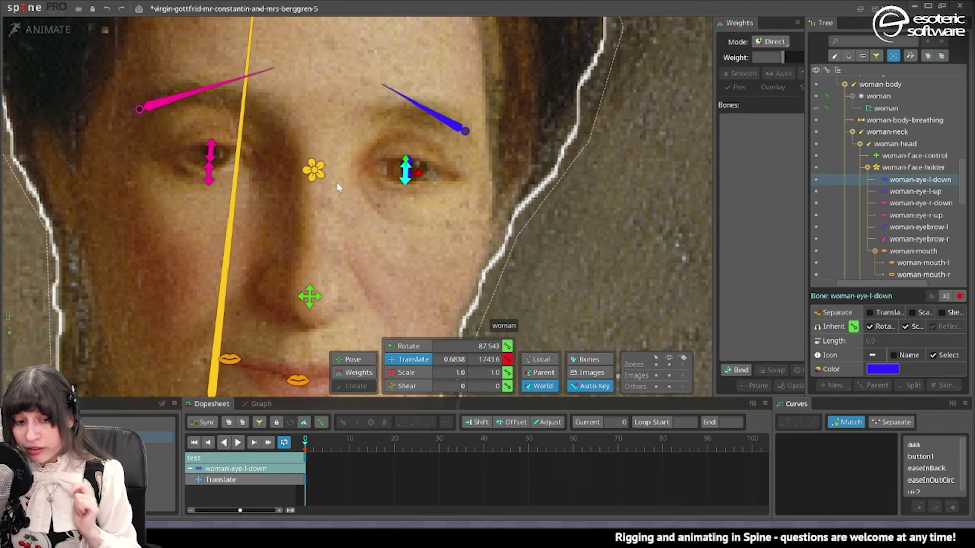
- Raise the woman's right lower eyelid bone toward the upper one and lower her left upper eyelid bone slightly to narrow the eyes
left_click(210, 147)
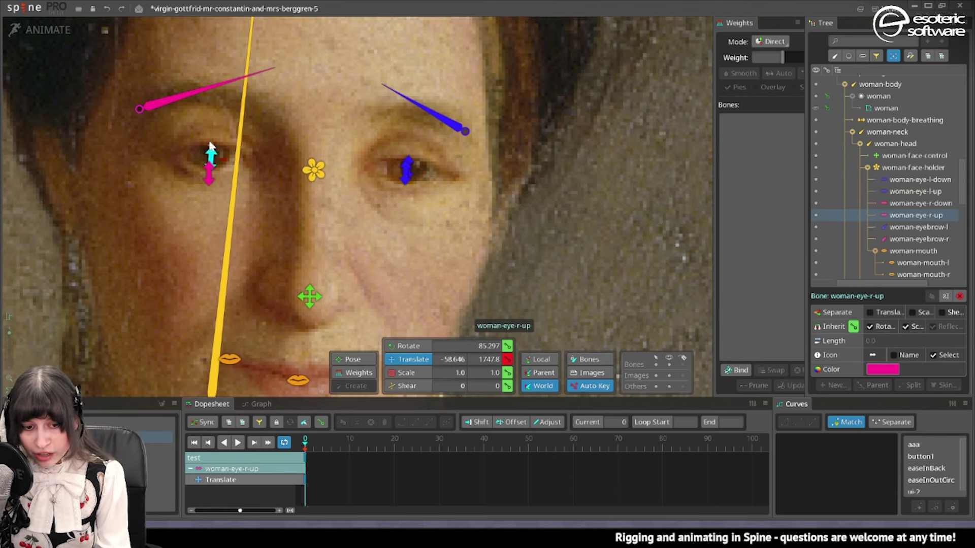
left_click(208, 176)
left_click_drag(208, 161, 210, 150)
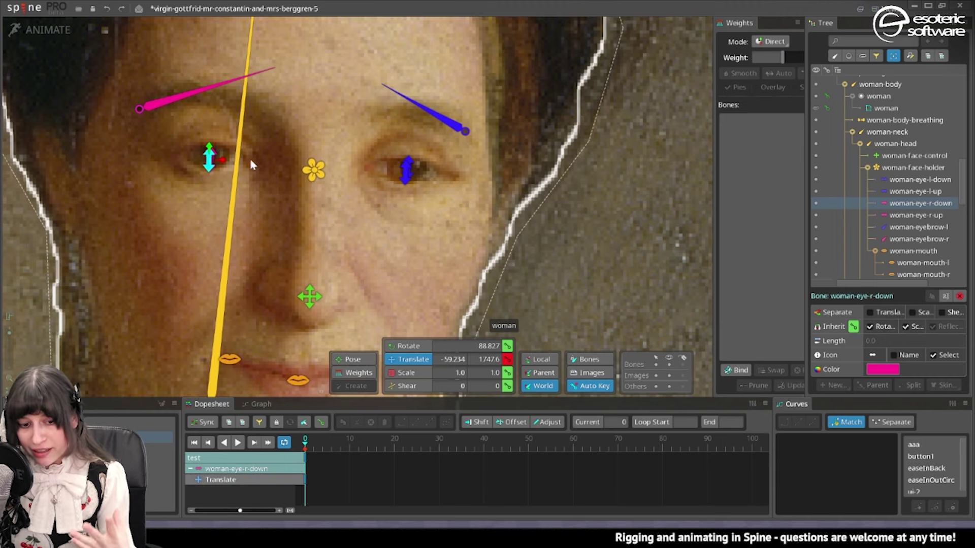
left_click(408, 161)
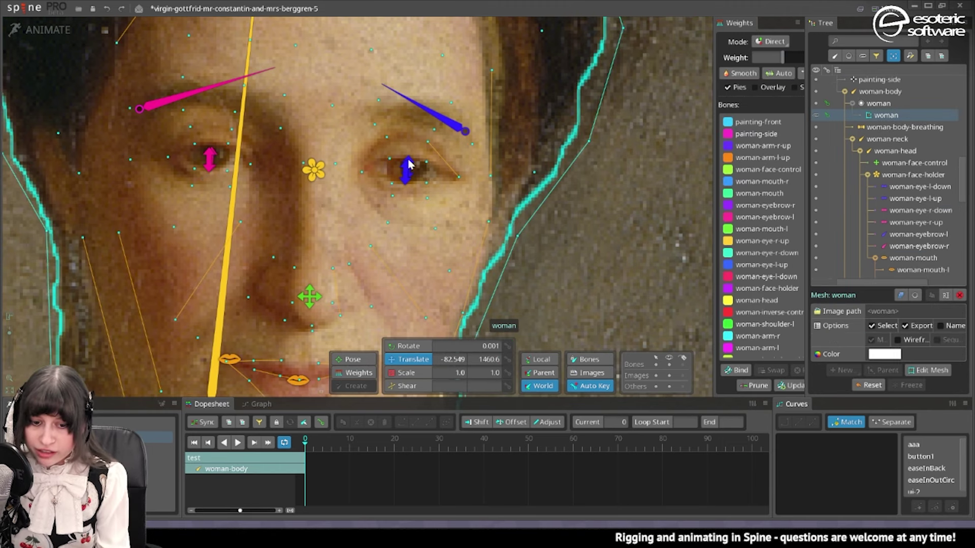
key("space")
left_click(408, 167)
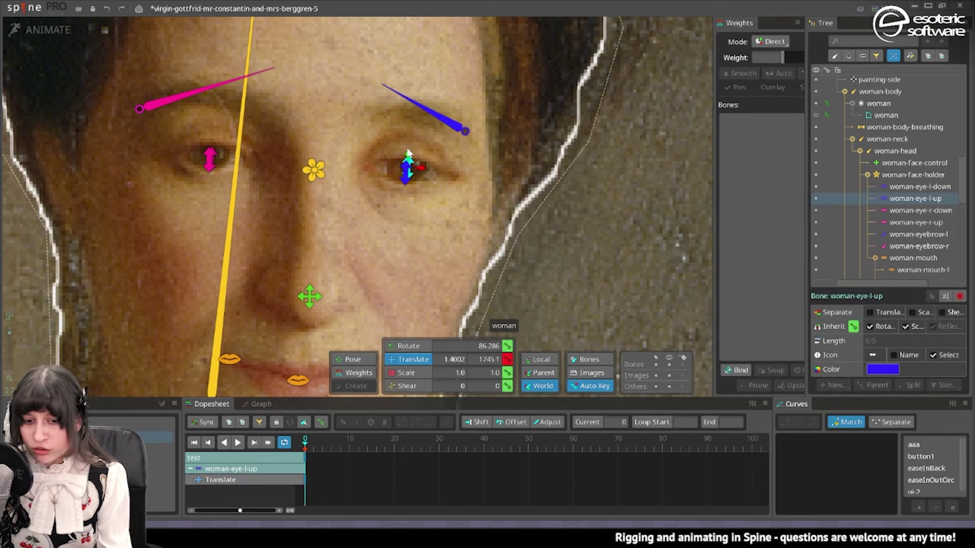
- Move the woman's right and left mouth-corner bones outward and upward into a smile
left_click_drag(319, 269, 306, 173)
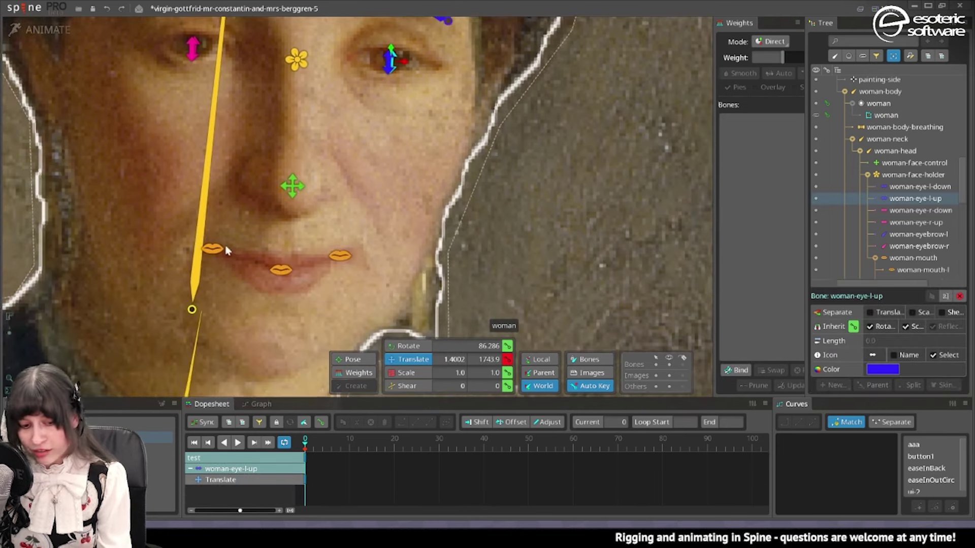
left_click(214, 250)
left_click_drag(214, 250, 185, 228)
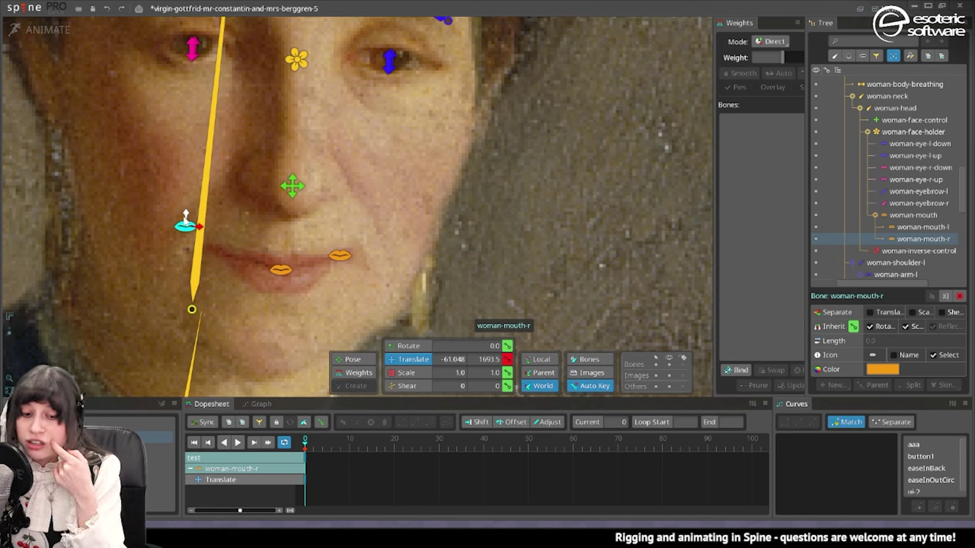
left_click_drag(338, 256, 378, 240)
left_click_drag(404, 282, 398, 284)
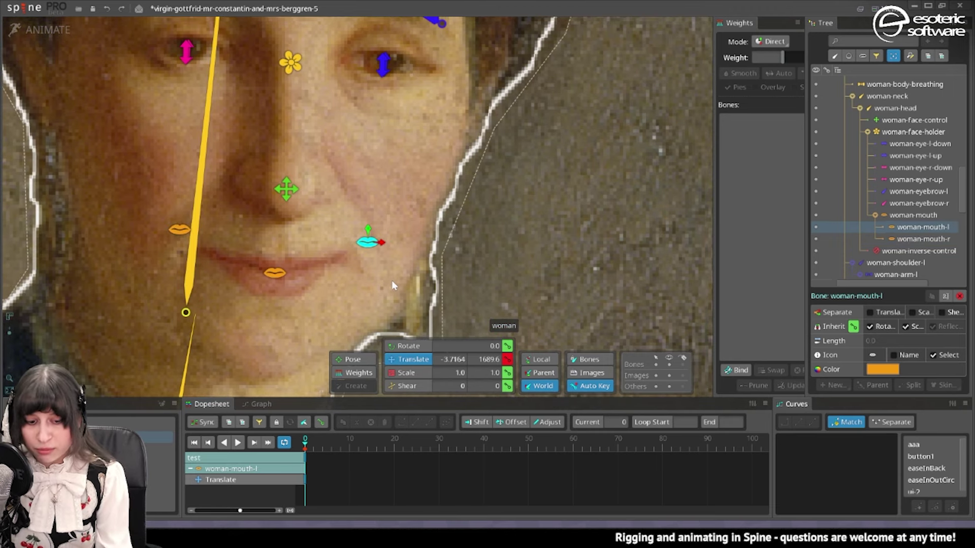
- Narrow the man's eyes by lowering both upper eyelid bones together and adjusting both lower eyelid bones
left_click_drag(359, 247, 393, 108)
left_click_drag(654, 307, 227, 4)
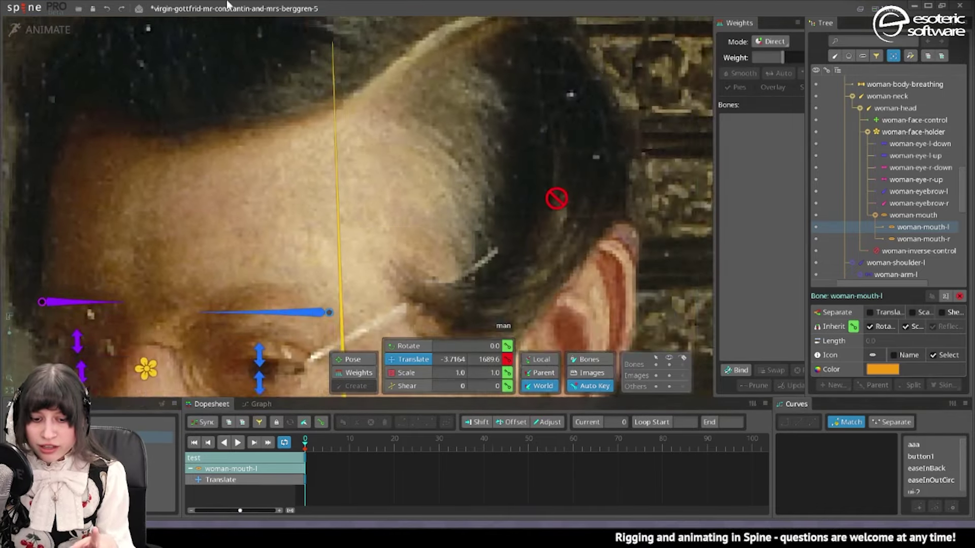
left_click_drag(306, 206, 394, 44)
left_click_drag(334, 214, 372, 140)
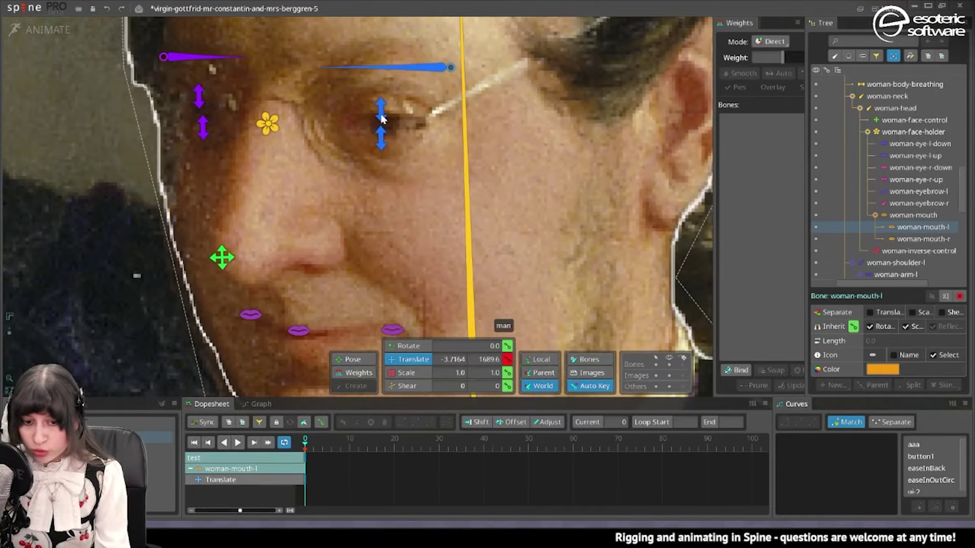
left_click(381, 113)
left_click(198, 97, "ctrl")
left_click_drag(380, 95, 380, 114)
left_click(380, 139)
left_click(202, 126, "ctrl")
- Rotate the man's left eyebrow bone and translate his left mouth-corner bone for the test expression
left_click(432, 67)
key("c")
left_click_drag(483, 257, 485, 70)
left_click(396, 142)
key("v")
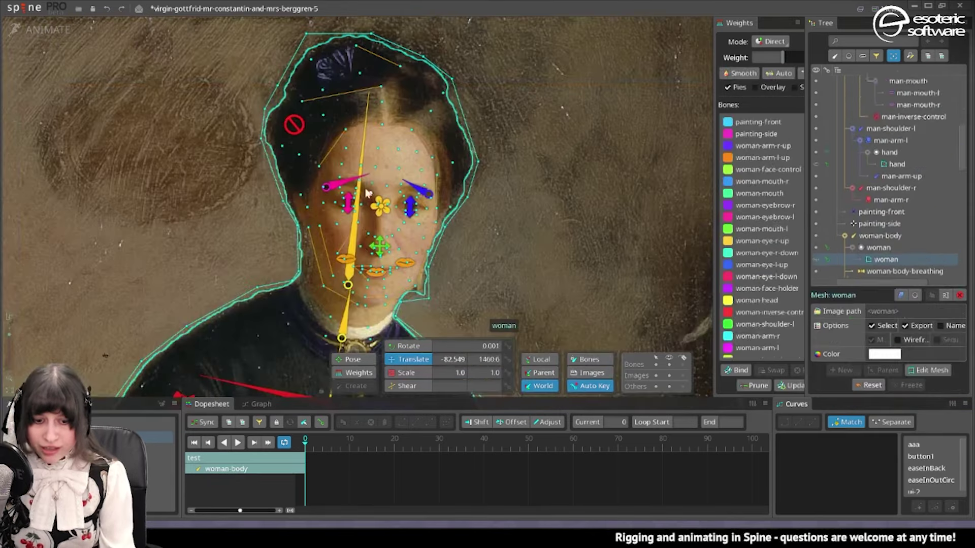
- Show the woman mesh's weights and inspect the vertices around her eyes
scroll(367, 193, "up", 3)
left_click(357, 373)
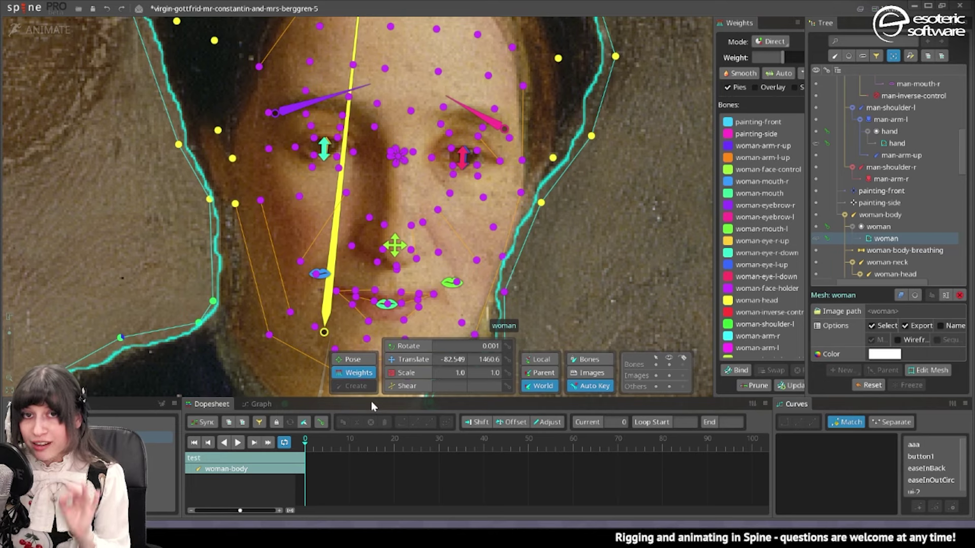
scroll(343, 265, "up", 3)
left_click_drag(348, 166, 348, 230)
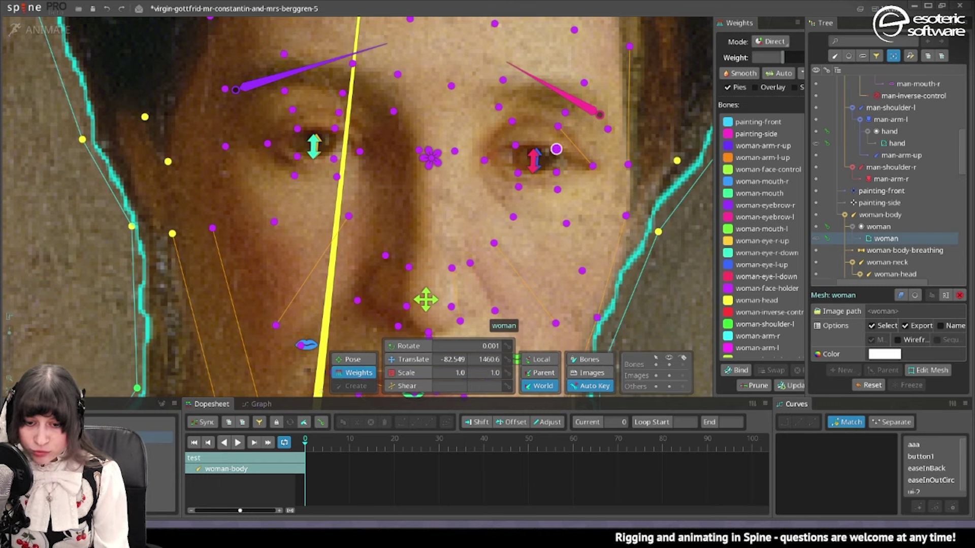
left_click(556, 149)
left_click(515, 145, "ctrl")
- Move the facial pose keys to frame 9 and key the neutral face at frame 0
left_click(346, 453)
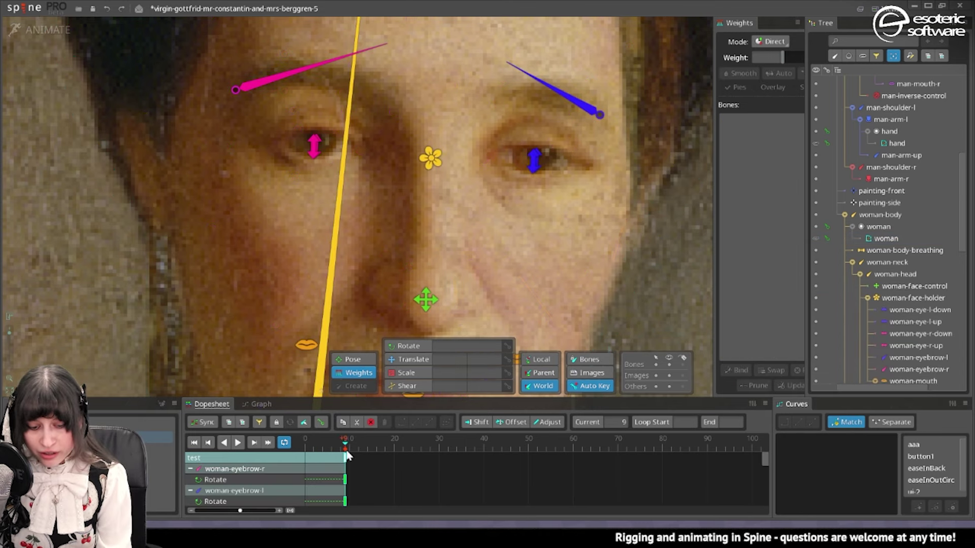
left_click(304, 440)
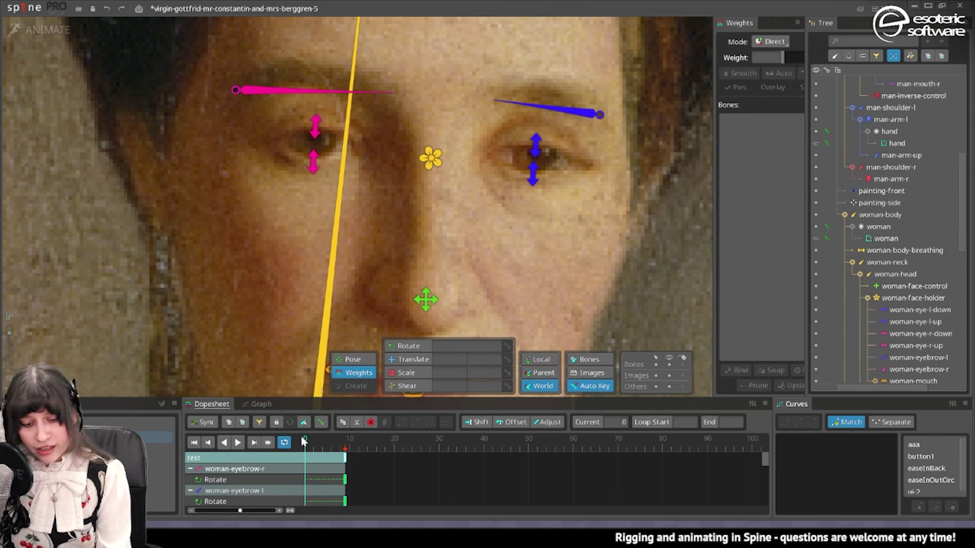
left_click(321, 422)
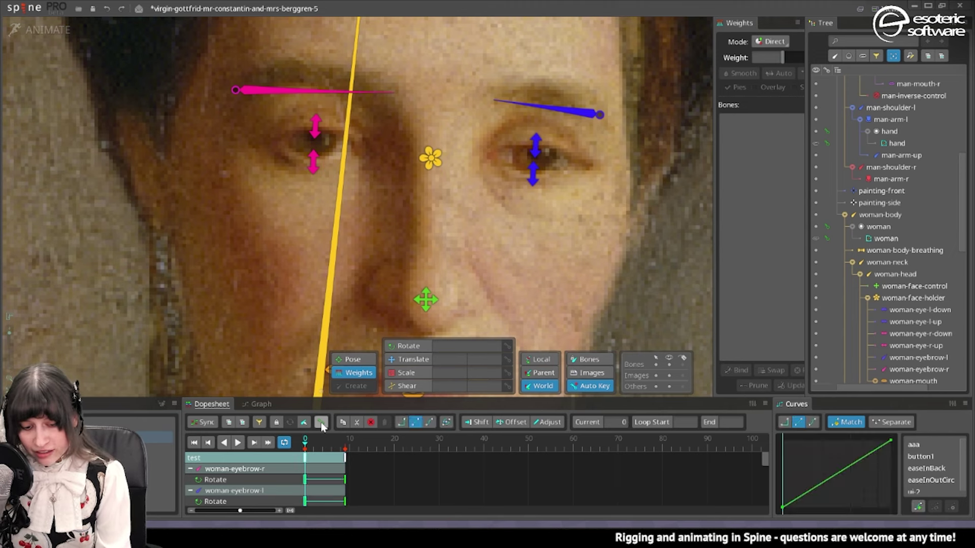
mouse_move(306, 445)
left_mouse_down()
mouse_move(327, 450)
mouse_move(318, 458)
left_mouse_up()
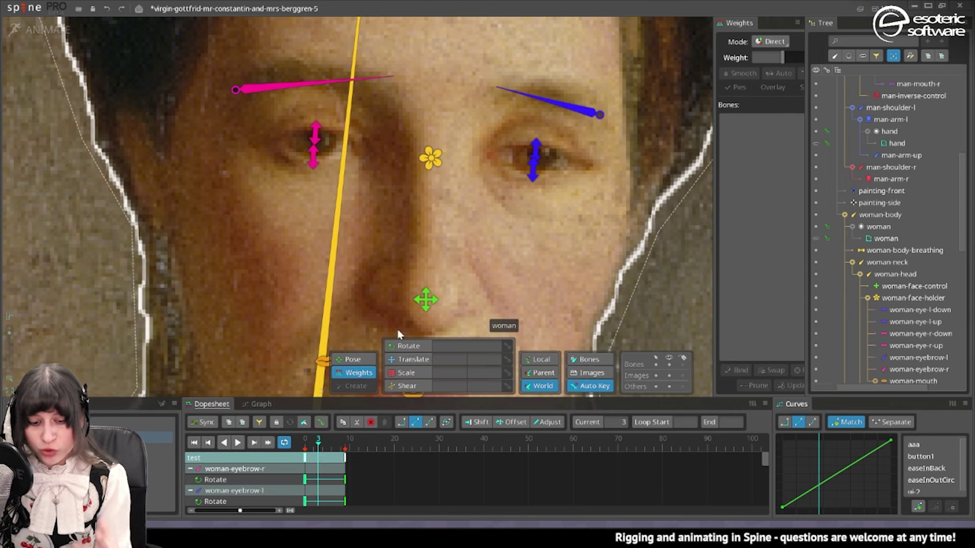
- Weight the two upper-eyelid vertices of the woman mesh's left eye 100% to the woman-eye-l-up bone and widen the weights view
left_click(446, 268)
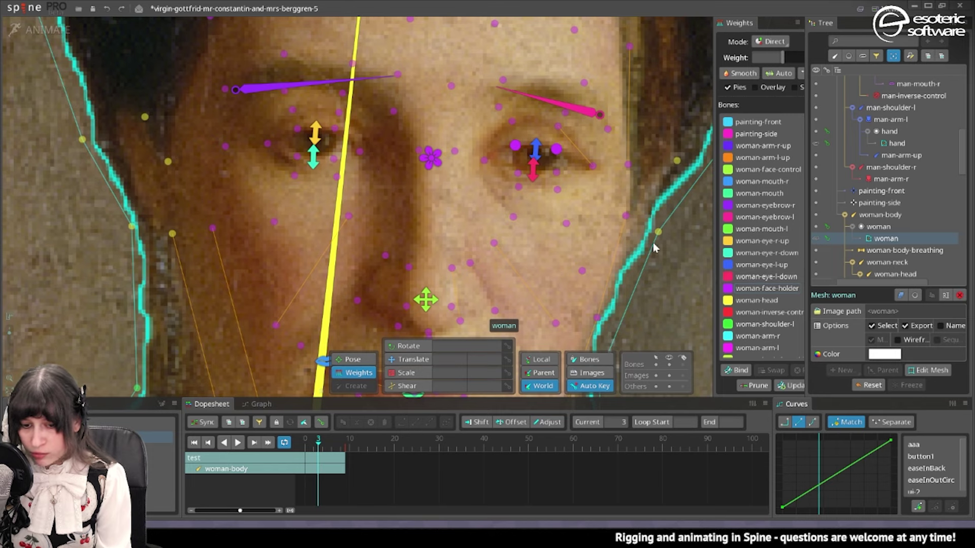
left_click(535, 149)
left_click_drag(786, 56, 889, 54)
left_click_drag(712, 69, 687, 69)
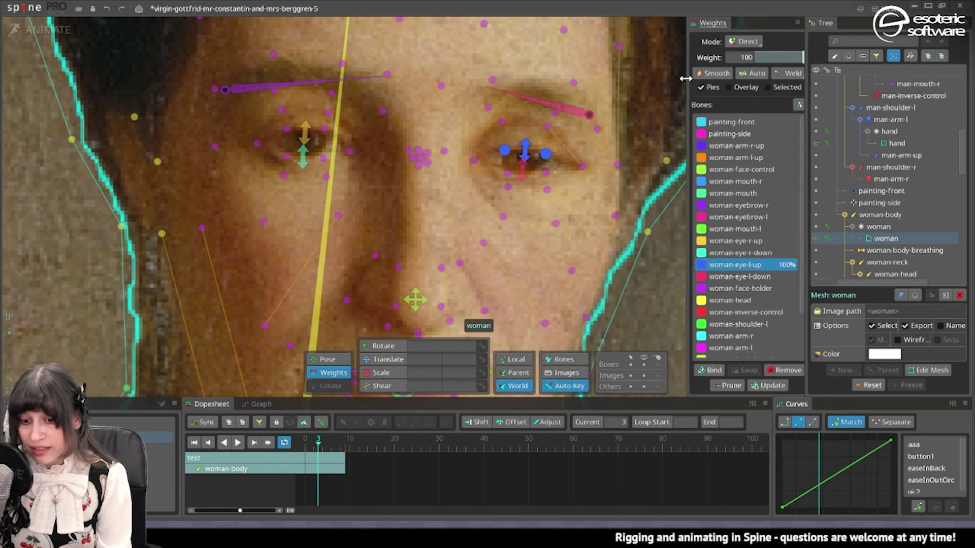
- At frame 9, weight the two lower-eyelid vertices of the woman's left eye 100% to the woman-eye-l-down bone
left_click(344, 446)
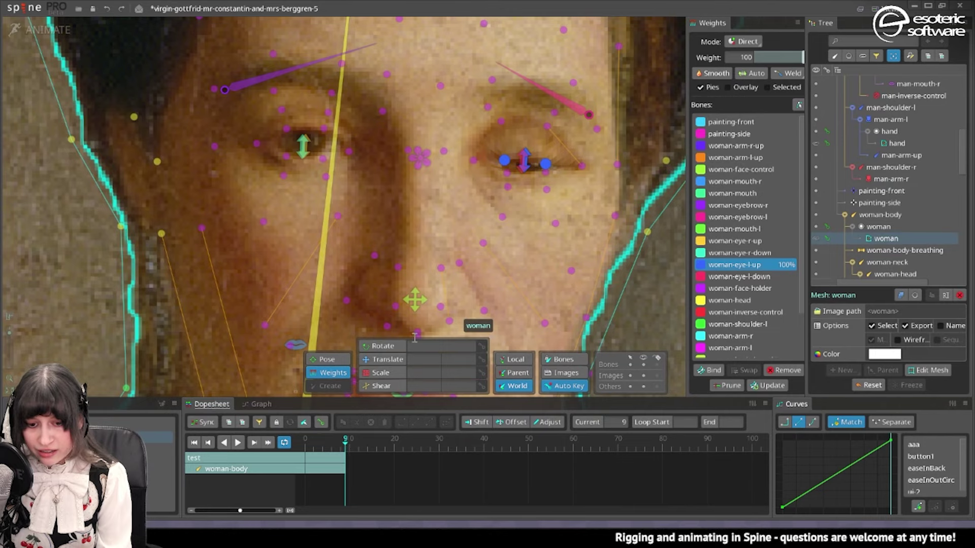
left_click(507, 173)
left_click(545, 173, "ctrl")
left_click(739, 277)
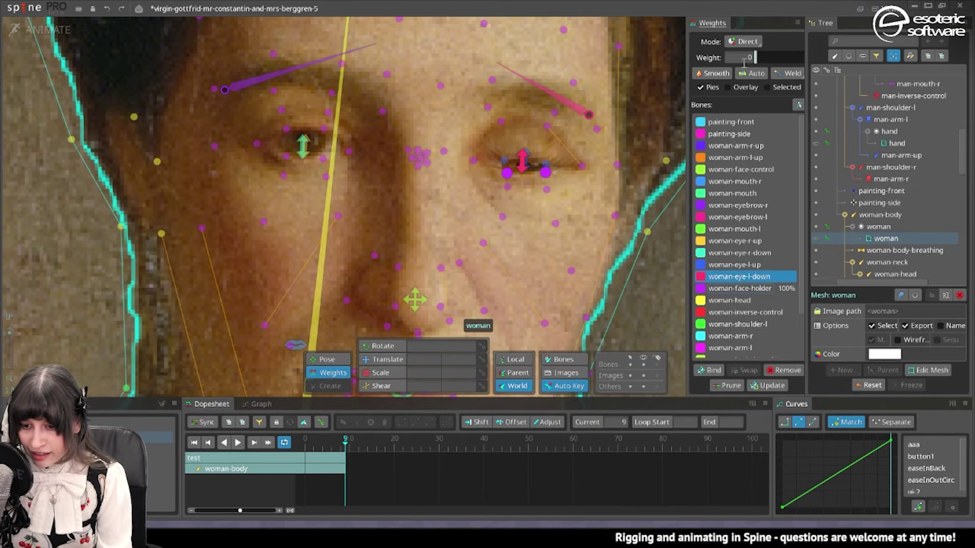
left_click(801, 57)
left_click_drag(439, 183, 538, 193)
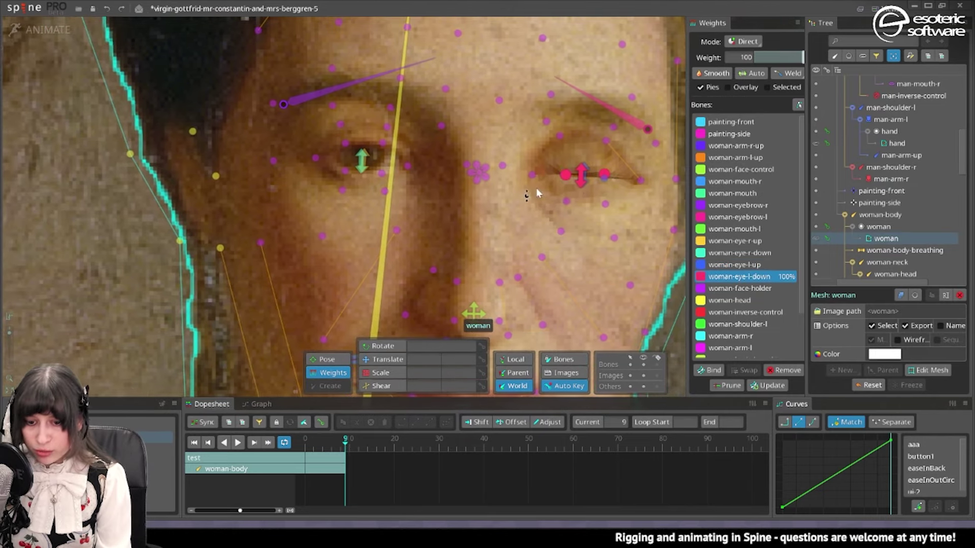
scroll(537, 191, "up", 5)
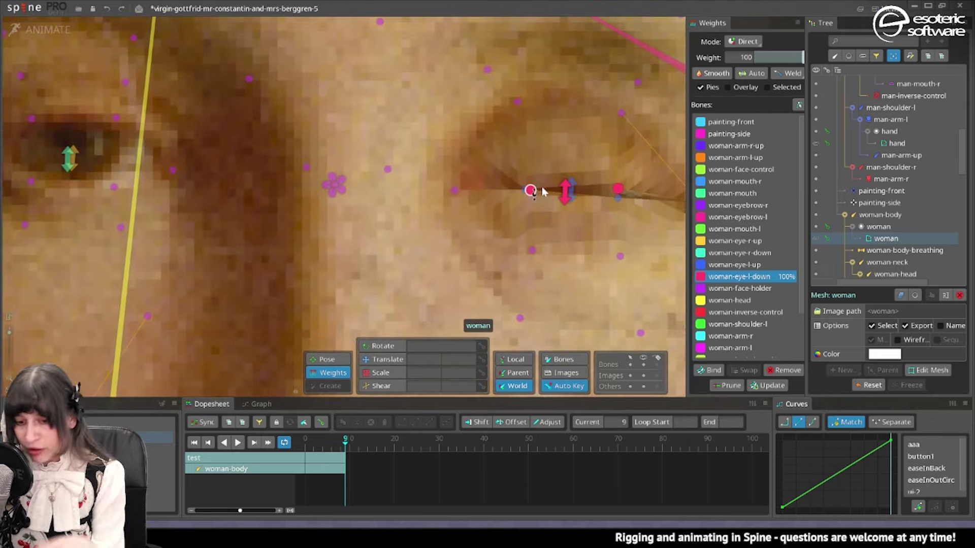
scroll(540, 187, "down", 8)
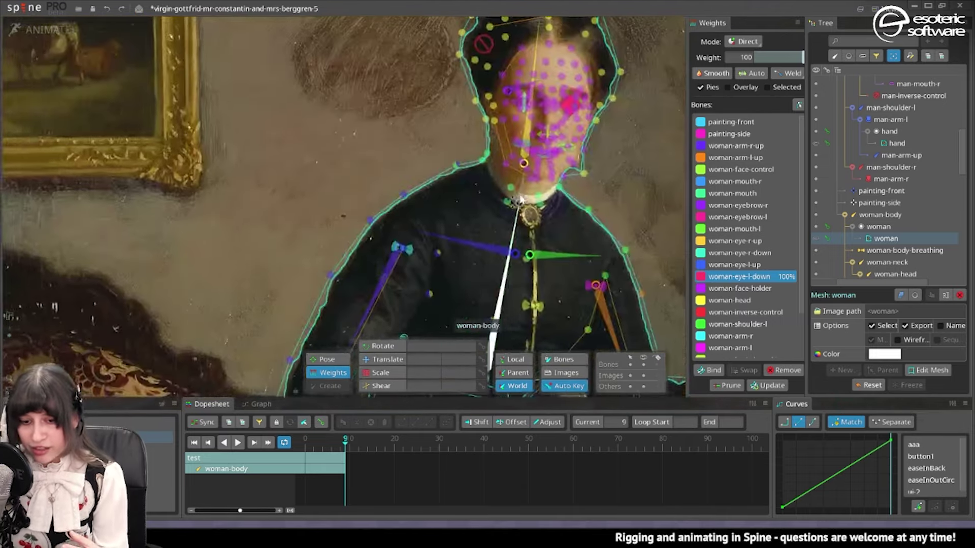
- At frame 2, weight the two upper-eyelid vertices of the woman's right eye 100% to the woman-eye-r-up bone
scroll(544, 129, "up", 10)
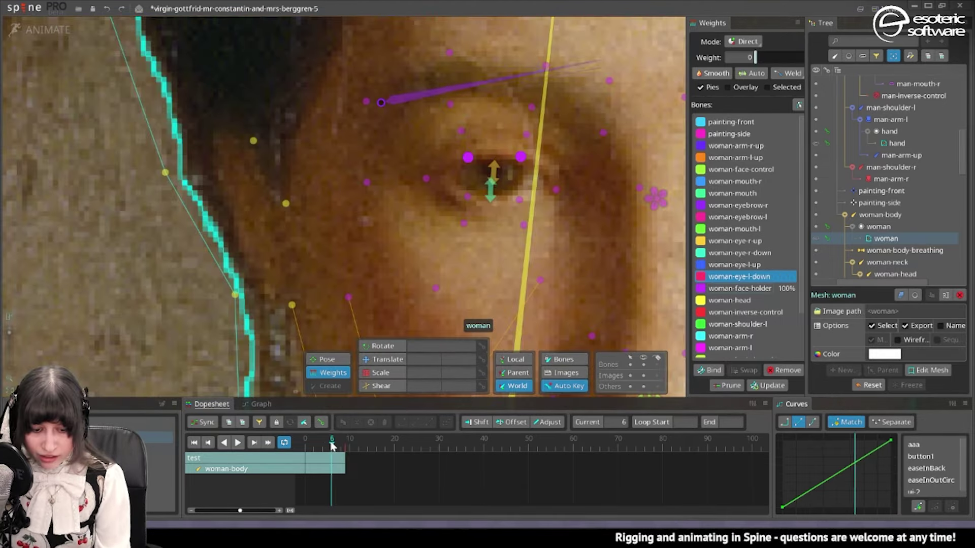
left_click(315, 451)
left_click(492, 161)
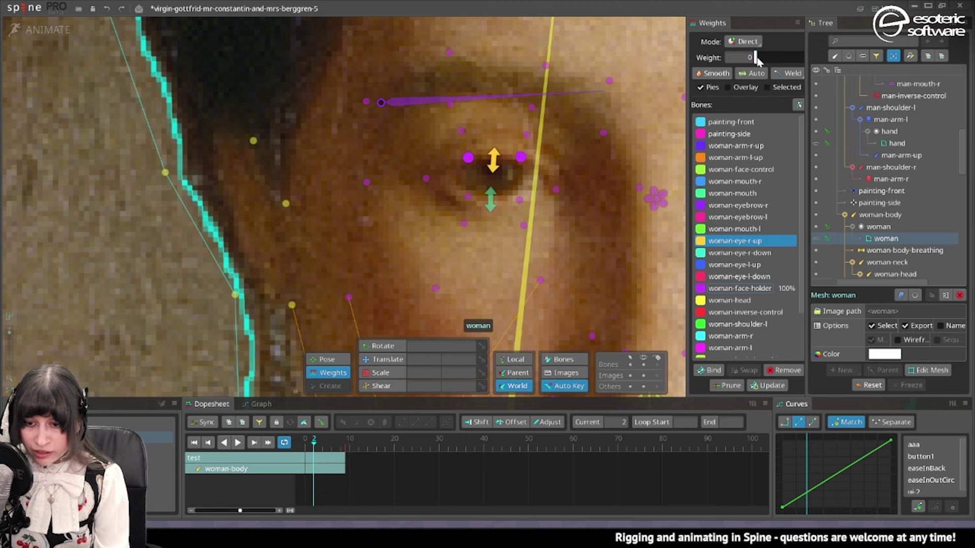
left_click_drag(756, 57, 891, 63)
- Weight the two lower-eyelid vertices of the woman's right eye 100% to the woman-eye-r-down bone
left_click(467, 197)
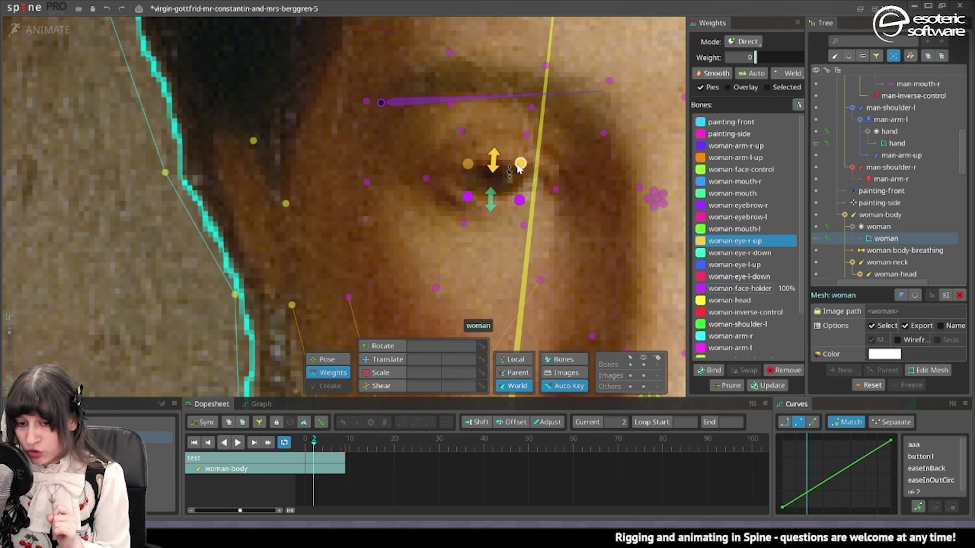
left_click(490, 201)
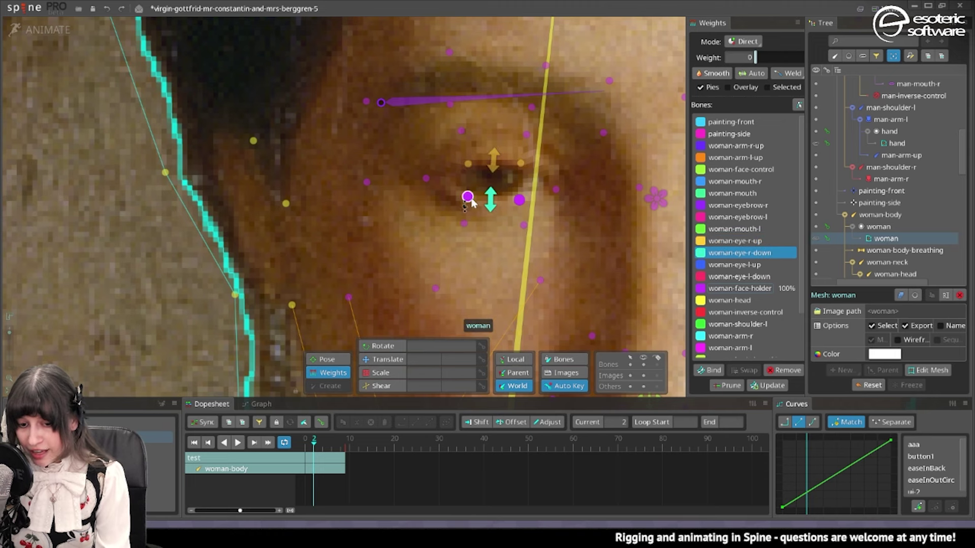
left_click_drag(769, 56, 812, 65)
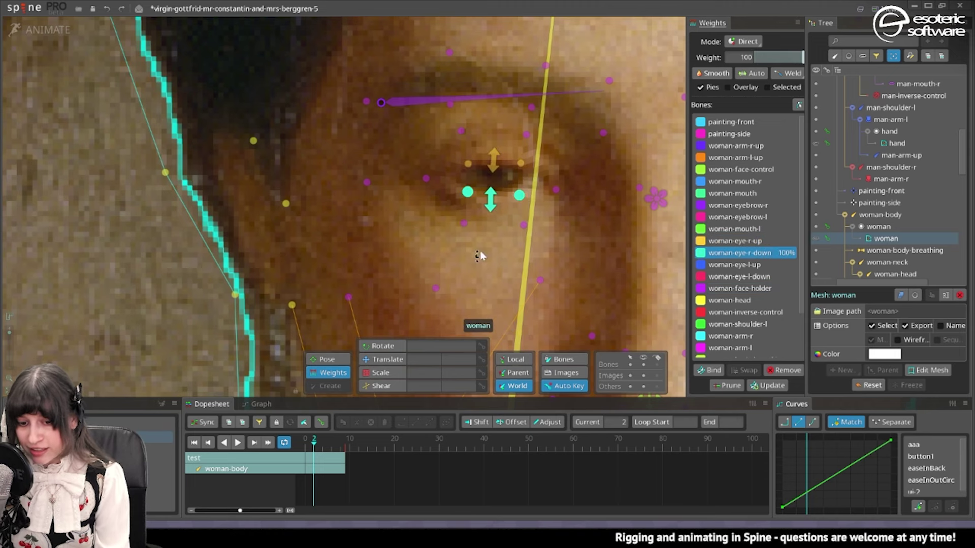
- At frame 9, translate the woman-eye-r-down bone slightly downward to refine the closed right eye
left_click_drag(321, 450, 346, 442)
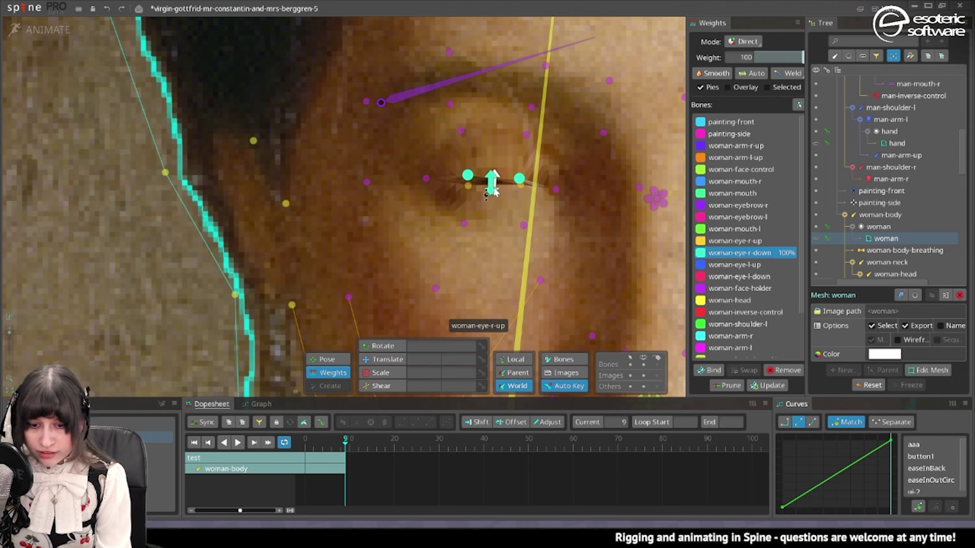
key("v")
key("space")
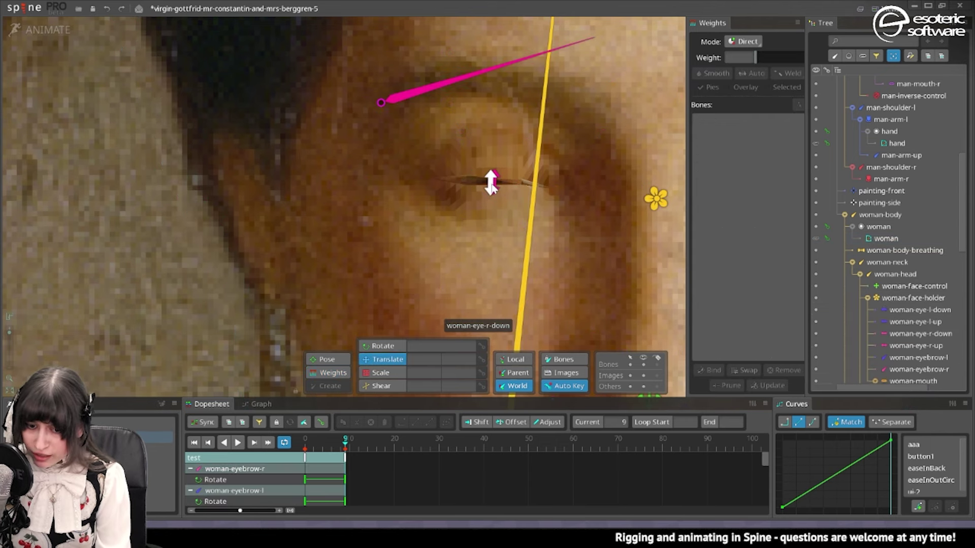
left_click(492, 186)
mouse_move(494, 168)
left_mouse_down()
mouse_move(495, 159)
mouse_move(486, 179)
left_mouse_up()
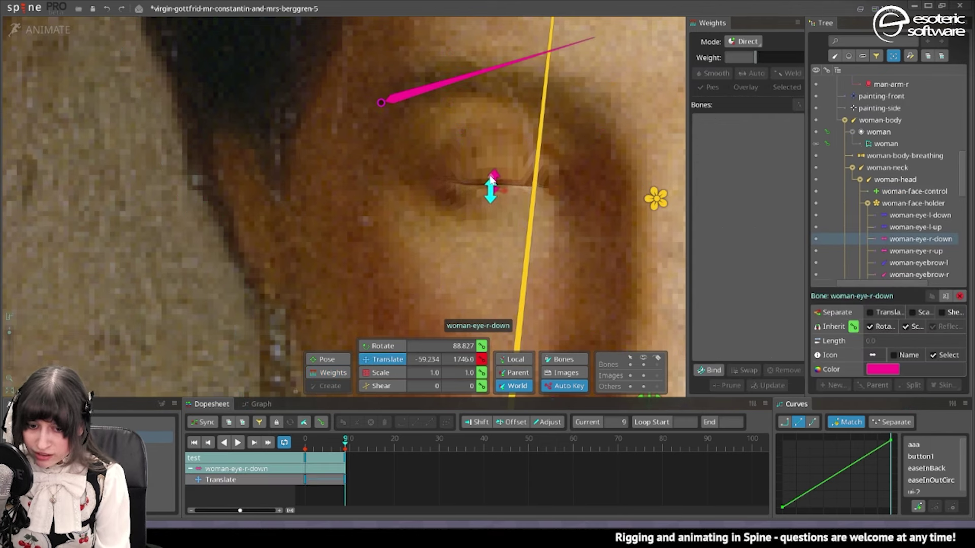
key("Escape")
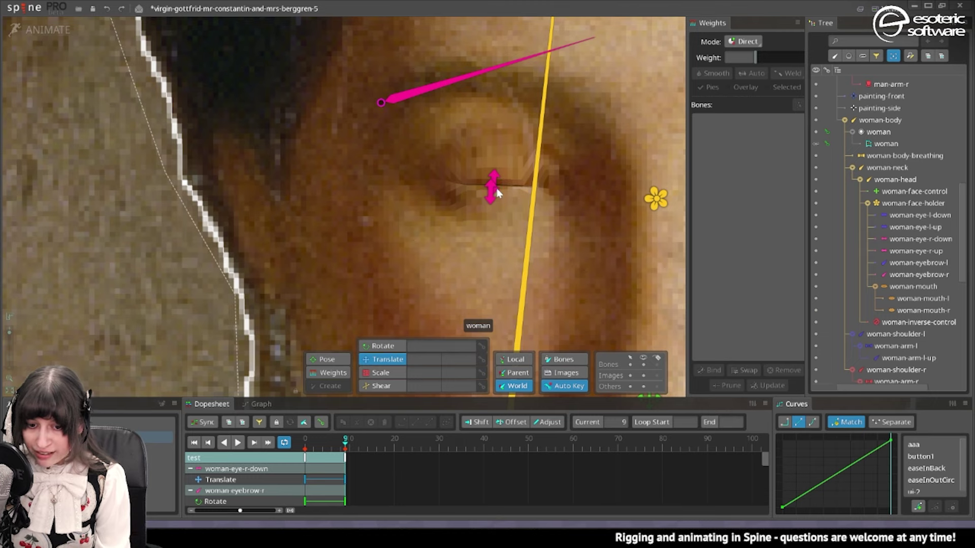
- Hide the bones and scrub the test animation up to frame 9 to examine how the woman's eyes close
scroll(494, 205, "down", 5)
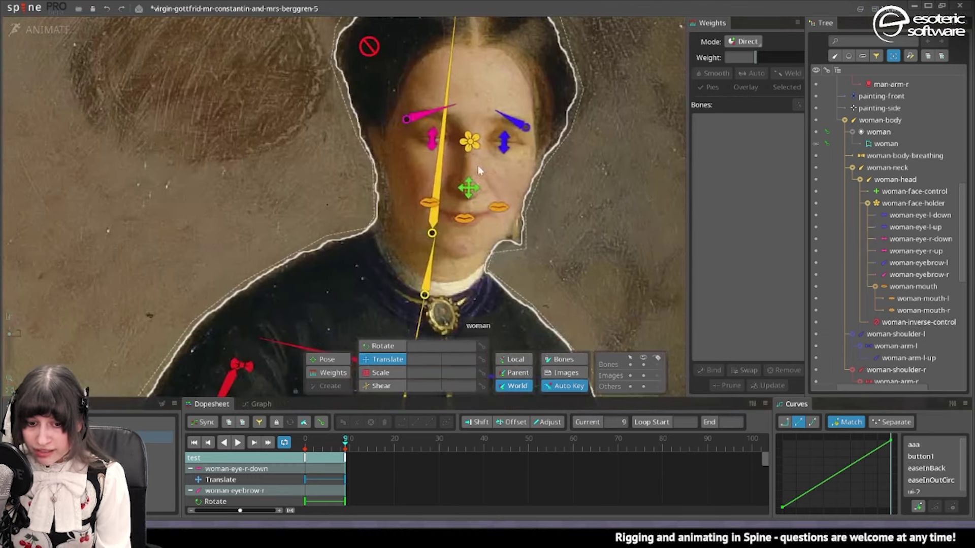
left_click(643, 364)
scroll(454, 188, "up", 2)
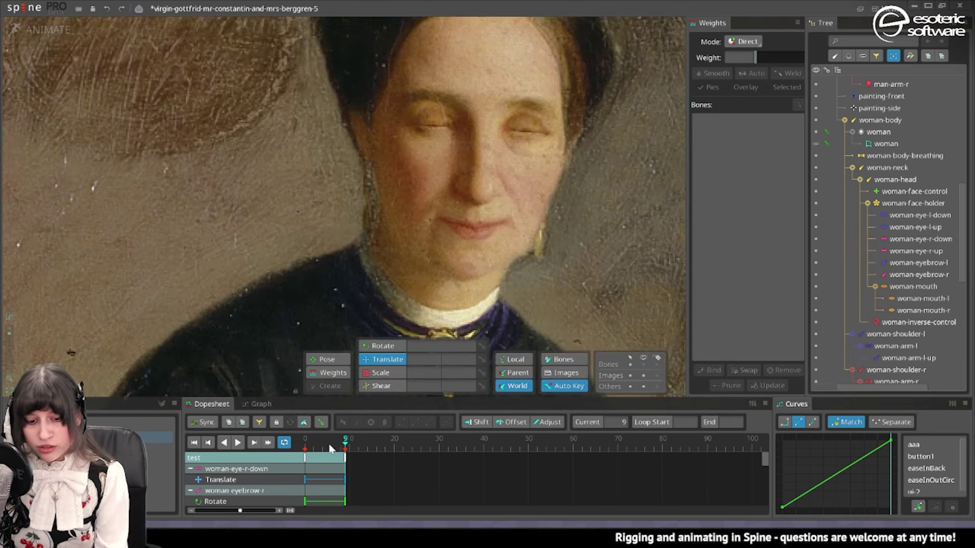
mouse_move(330, 449)
left_mouse_down()
mouse_move(314, 455)
mouse_move(345, 445)
left_mouse_up()
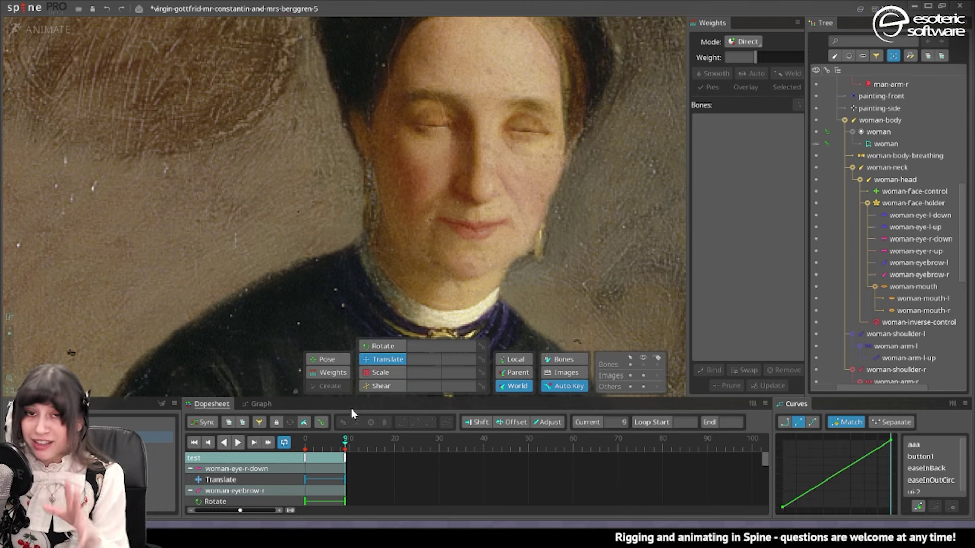
scroll(404, 148, "up", 5)
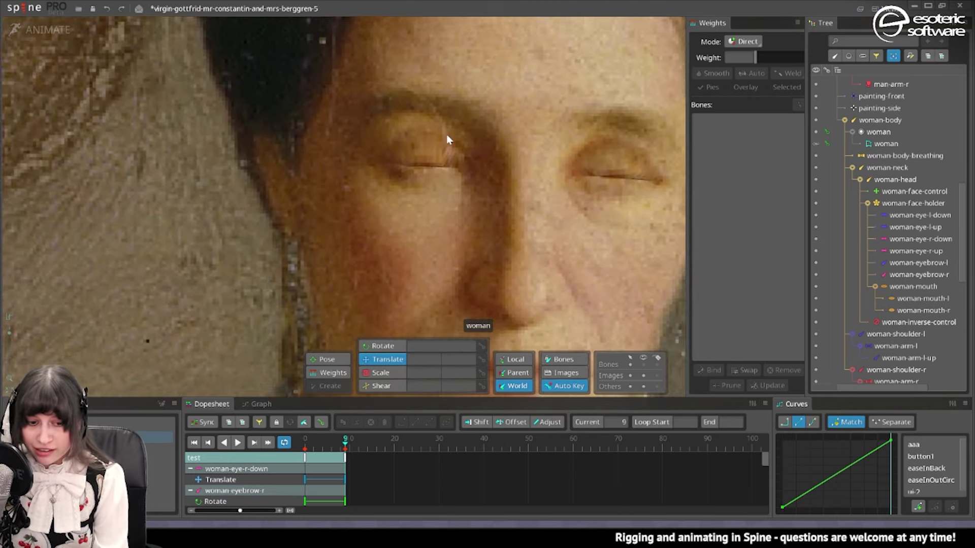
- Weight the two woman mesh vertices above the right eyelid 27.72% to the woman-eye-r-up bone
left_click_drag(446, 136, 431, 142)
left_click(341, 373)
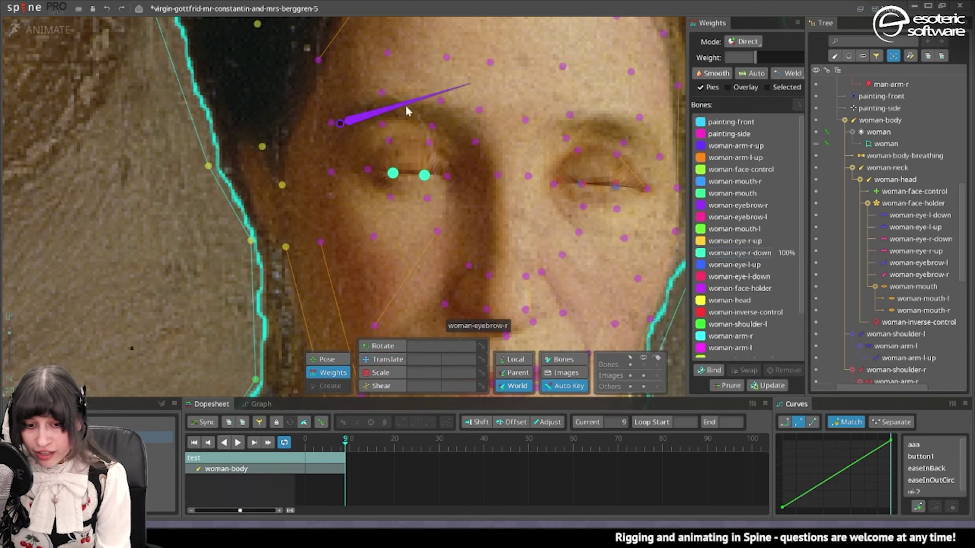
left_click(389, 140)
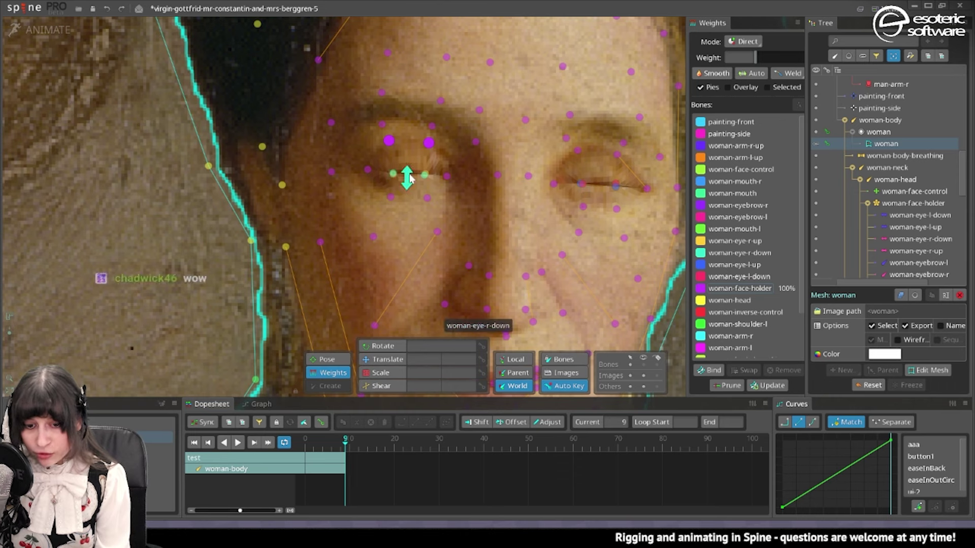
left_click(739, 253)
left_click_drag(756, 57, 703, 90)
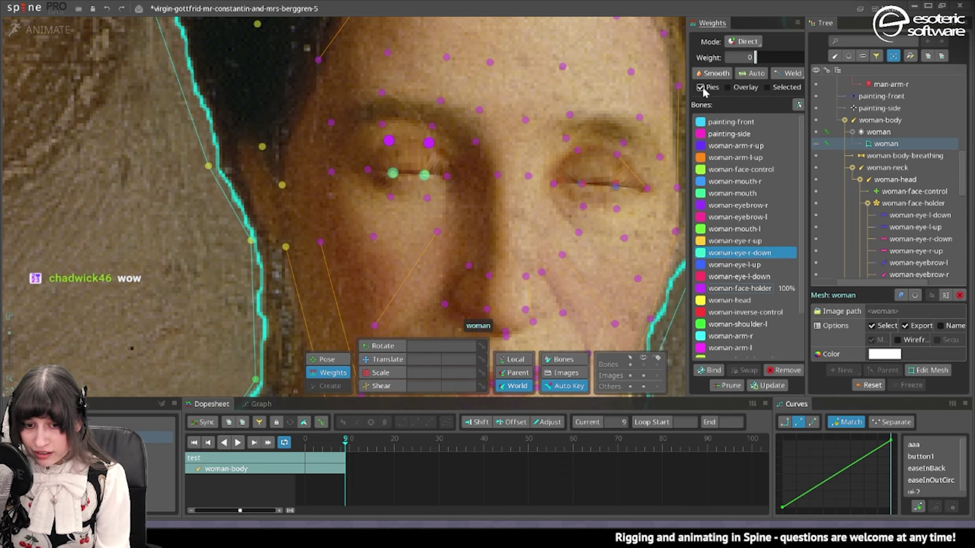
left_click(734, 264)
left_click(752, 242)
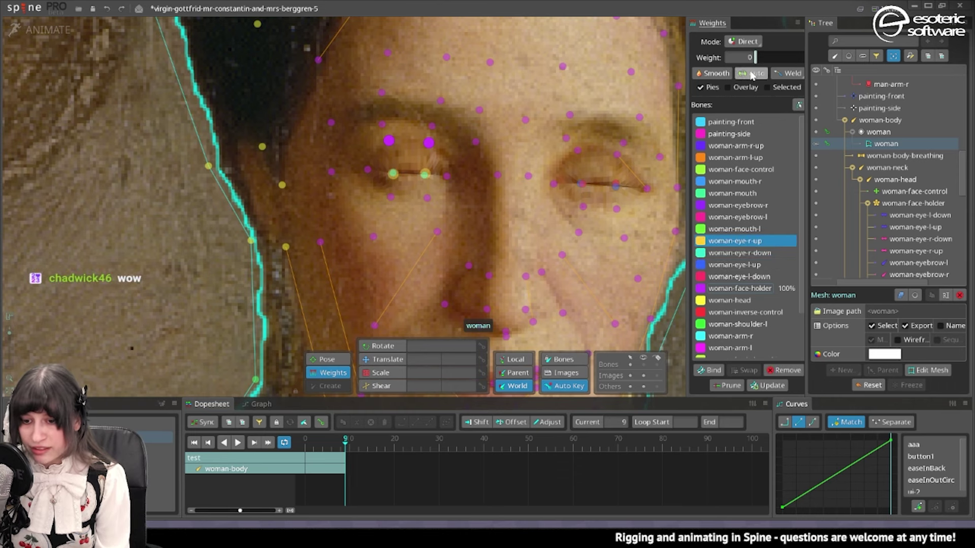
mouse_move(756, 58)
left_mouse_down()
mouse_move(771, 57)
mouse_move(767, 65)
left_mouse_up()
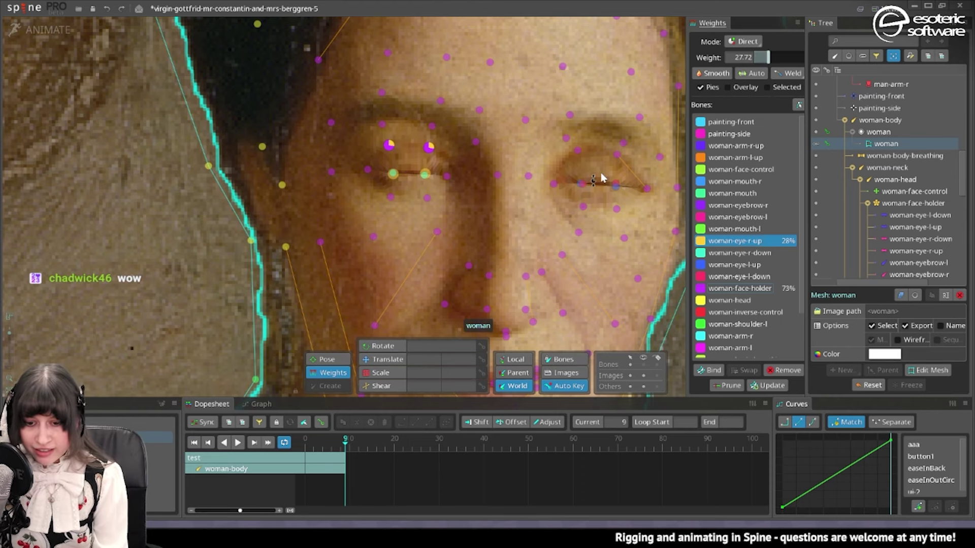
- Weight the two vertices above the woman's left eyelid 24.75% to the woman-eye-l-up bone
left_click(577, 150)
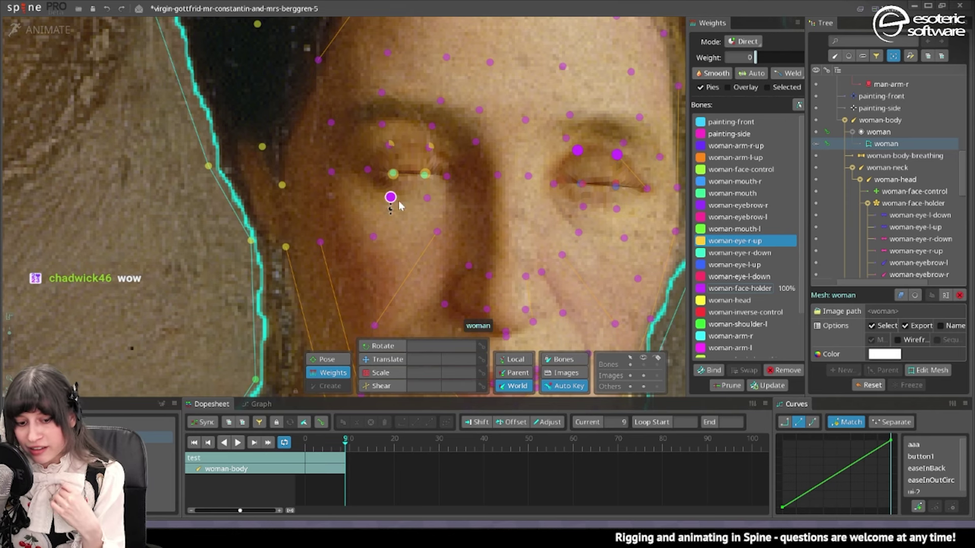
left_click(734, 265)
left_click_drag(755, 57, 769, 60)
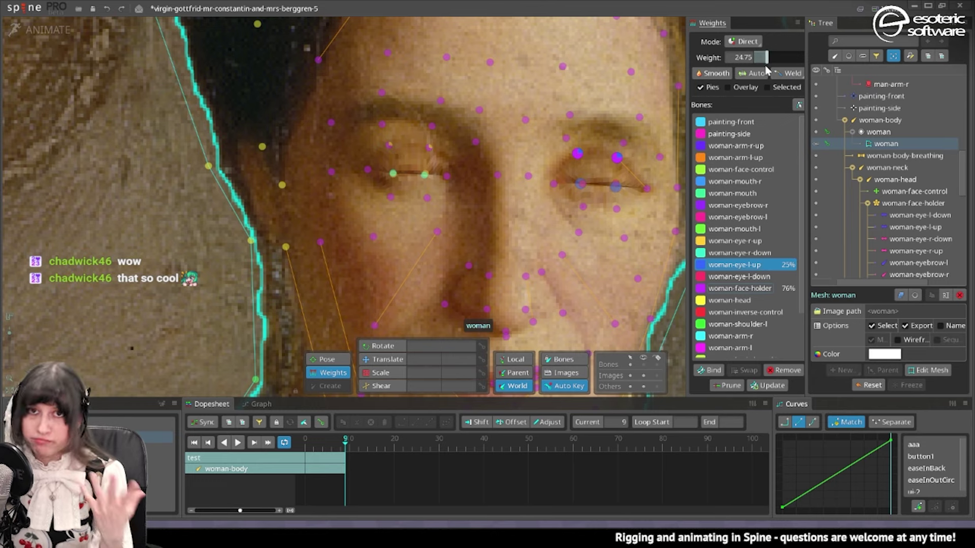
- Show the bones again and weight the vertices around the woman's right eyebrow 100% to the woman-eyebrow-r bone
scroll(599, 186, "down", 3)
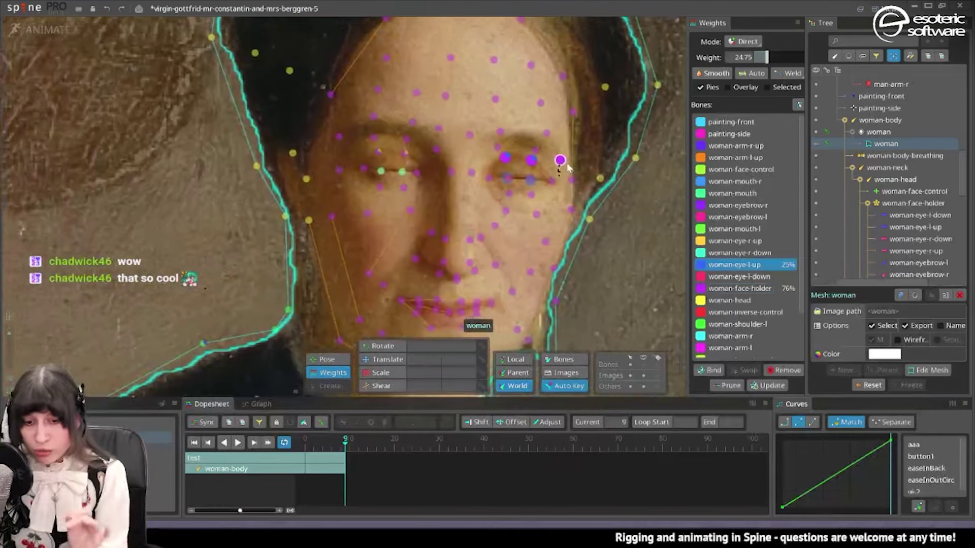
scroll(463, 174, "up", 3)
left_click_drag(589, 172, 462, 166)
left_click_drag(408, 144, 540, 156)
left_click_drag(467, 182, 542, 181)
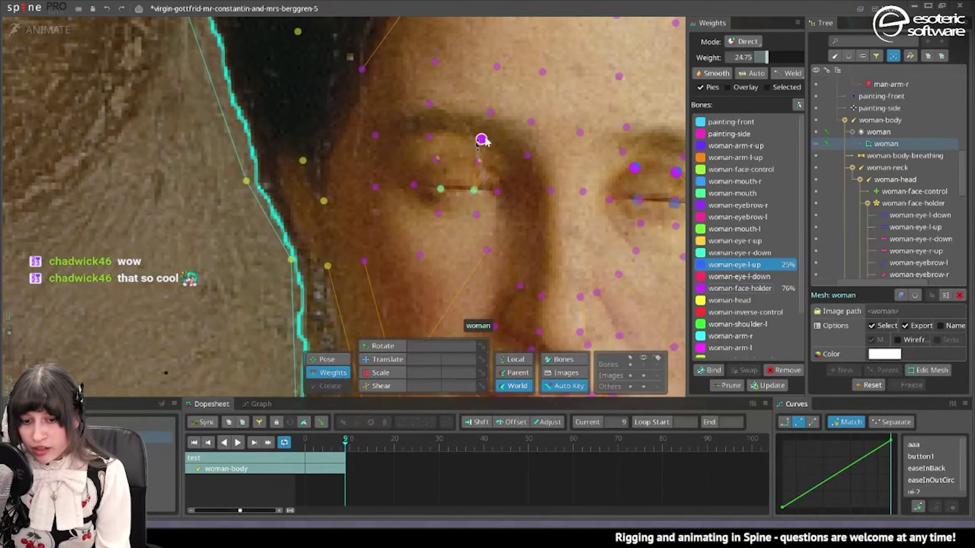
left_click(644, 365)
left_click_drag(528, 140, 536, 163)
left_click(489, 161)
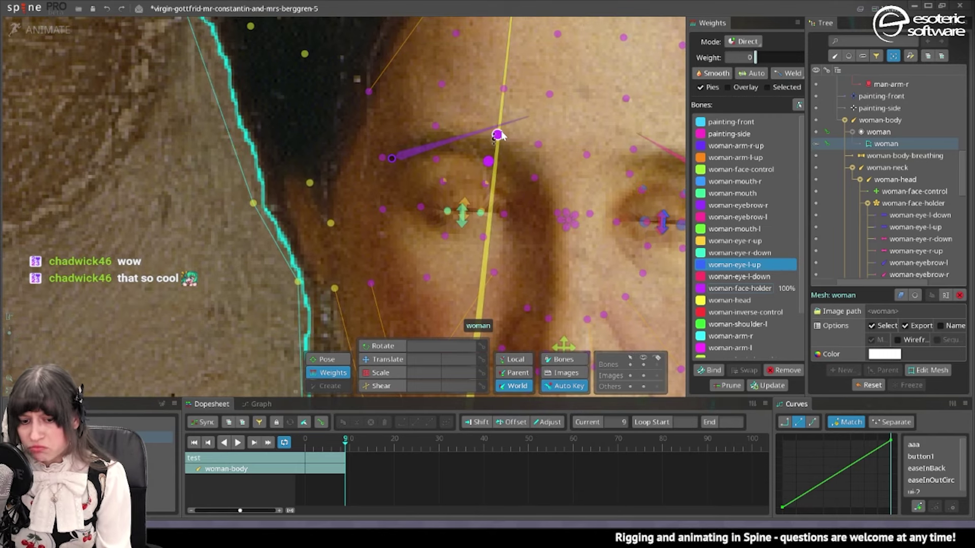
left_click(538, 145, "ctrl")
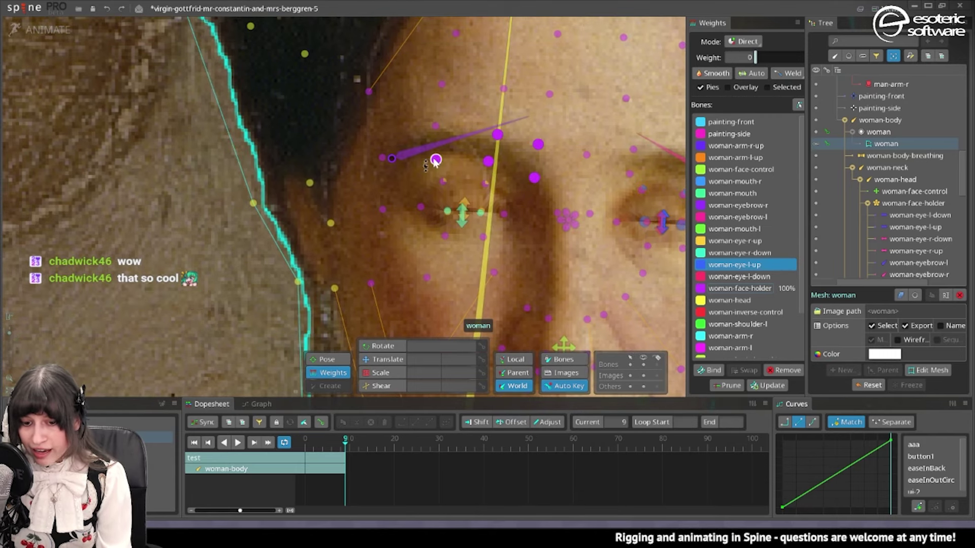
left_click_drag(441, 163, 424, 164)
left_click(419, 160)
left_click(418, 126, "ctrl")
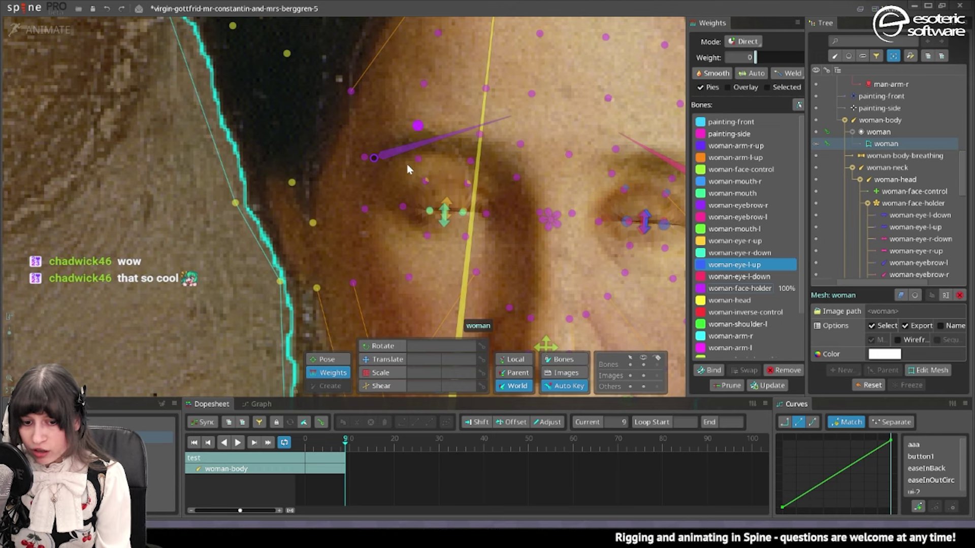
left_click(477, 135)
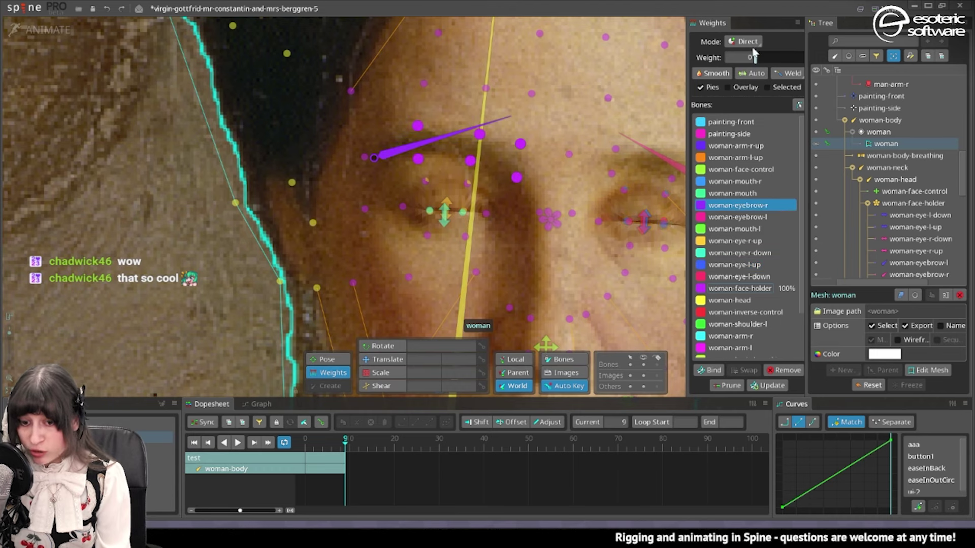
left_click_drag(756, 57, 822, 66)
- Weight the vertices around the woman's left eyebrow 100% to the woman-eyebrow-l bone
left_click_drag(602, 149, 611, 171)
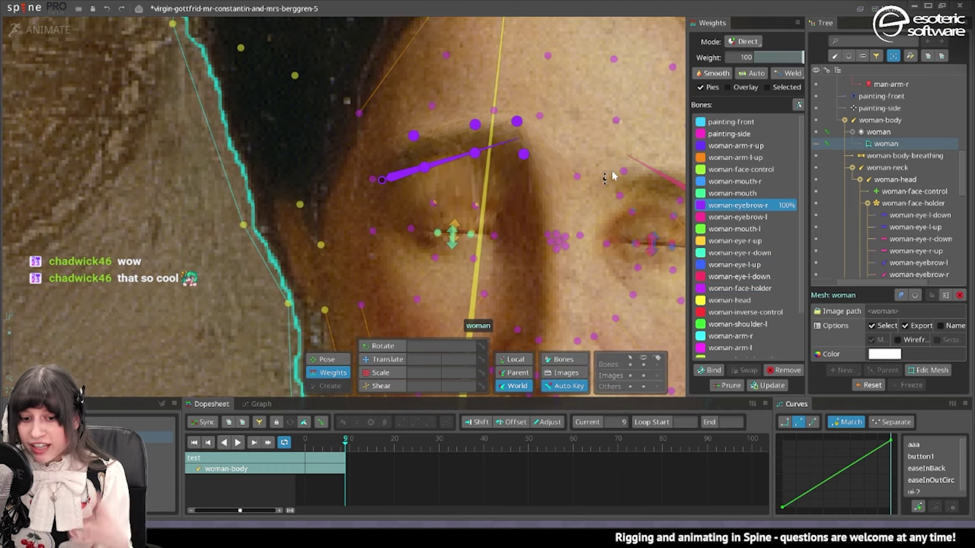
left_click_drag(565, 197, 529, 176)
left_click(586, 176)
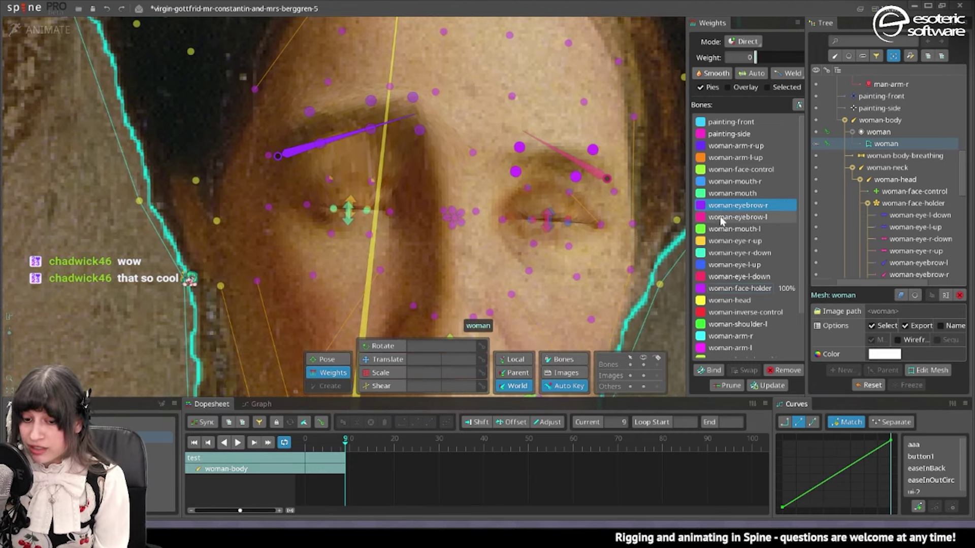
left_click(737, 217)
left_click_drag(755, 58, 827, 56)
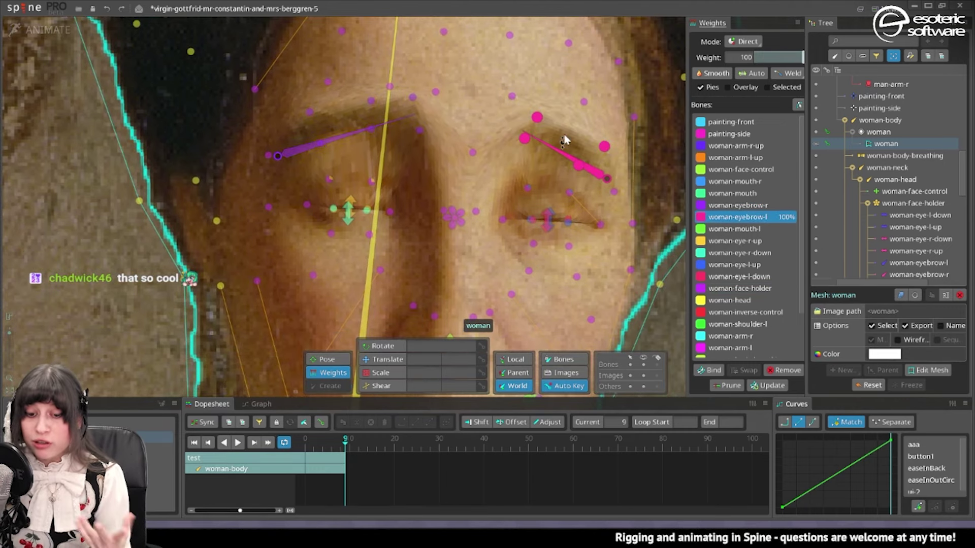
- Weight the vertex between the eyebrows 50% to woman-eyebrow-l and 50% to woman-eyebrow-r
left_click_drag(524, 138, 578, 139)
left_click(528, 153)
left_click_drag(756, 57, 812, 57)
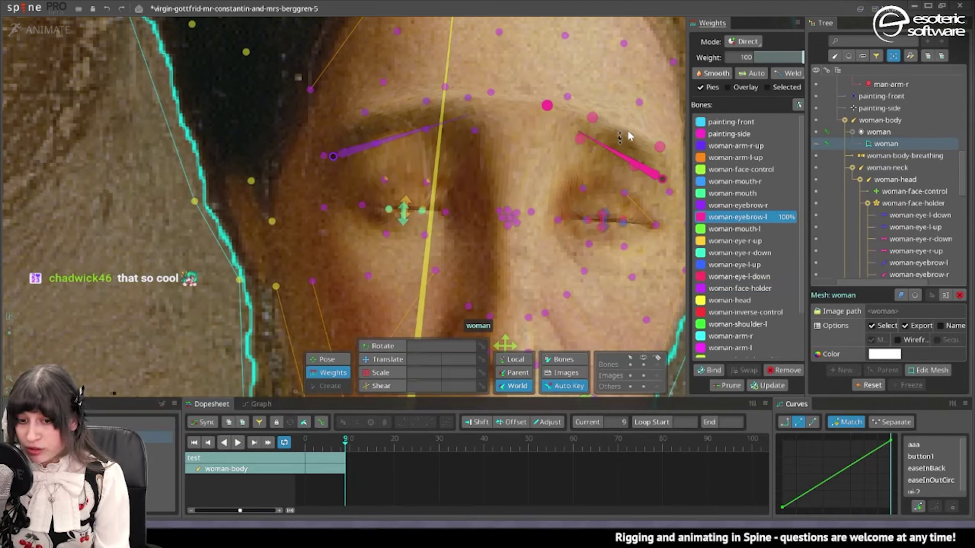
left_click(751, 206)
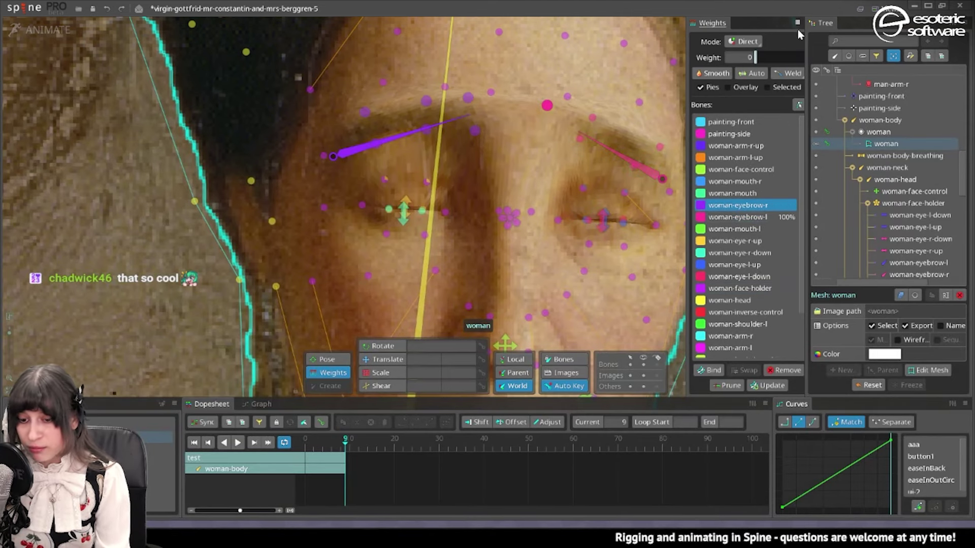
left_click_drag(772, 57, 780, 57)
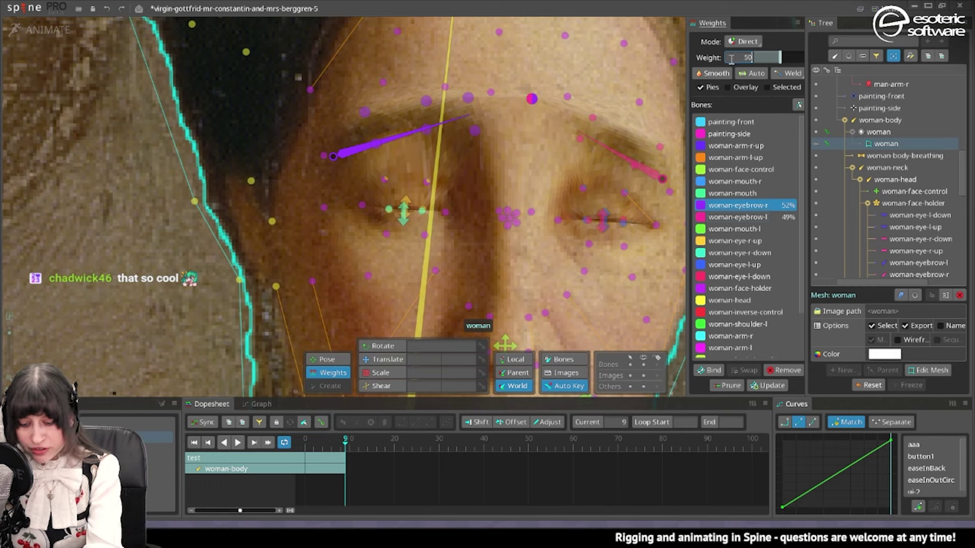
- Weight the three vertices above the right eyebrow about 52.48% to woman-eyebrow-r, and the two higher forehead vertices 5.94%
scroll(562, 115, "down", 5)
scroll(535, 176, "up", 4)
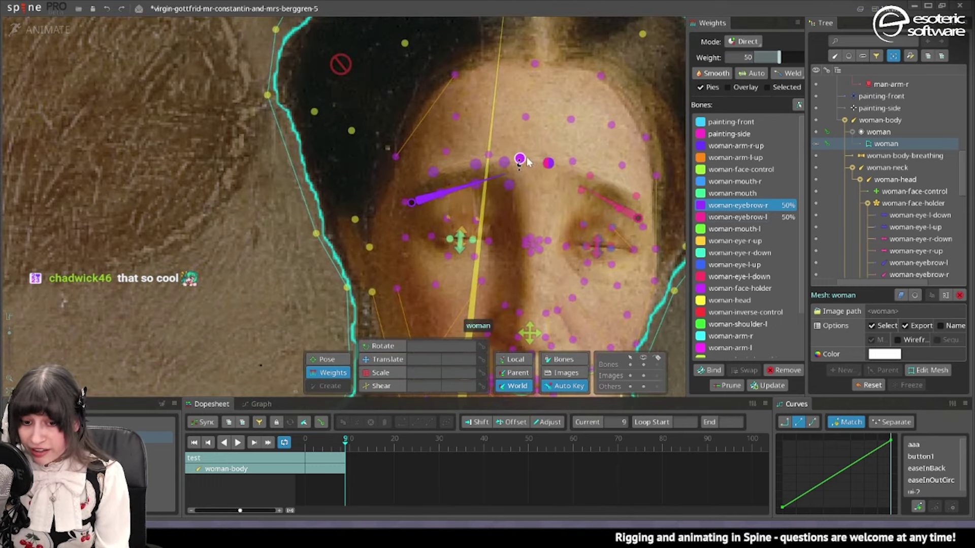
left_click(446, 152)
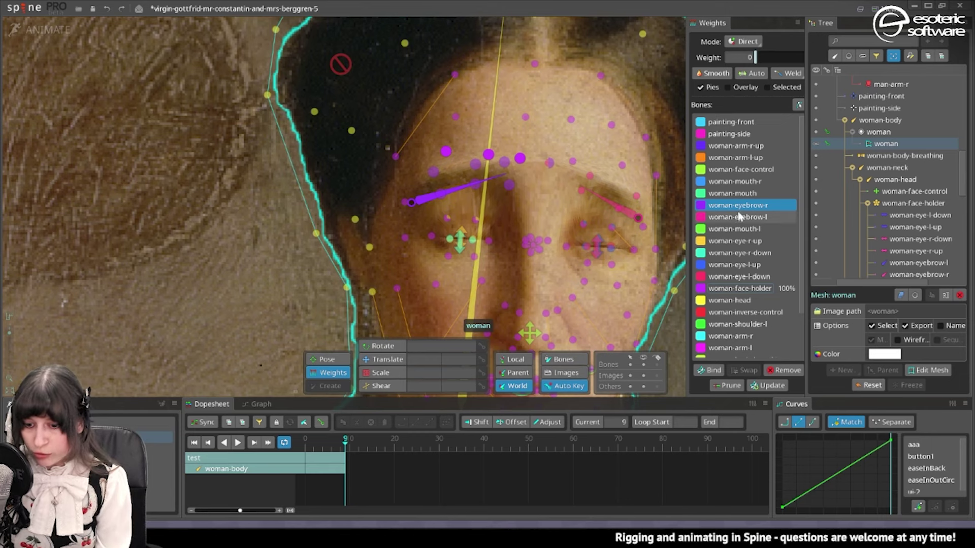
left_click_drag(766, 60, 781, 61)
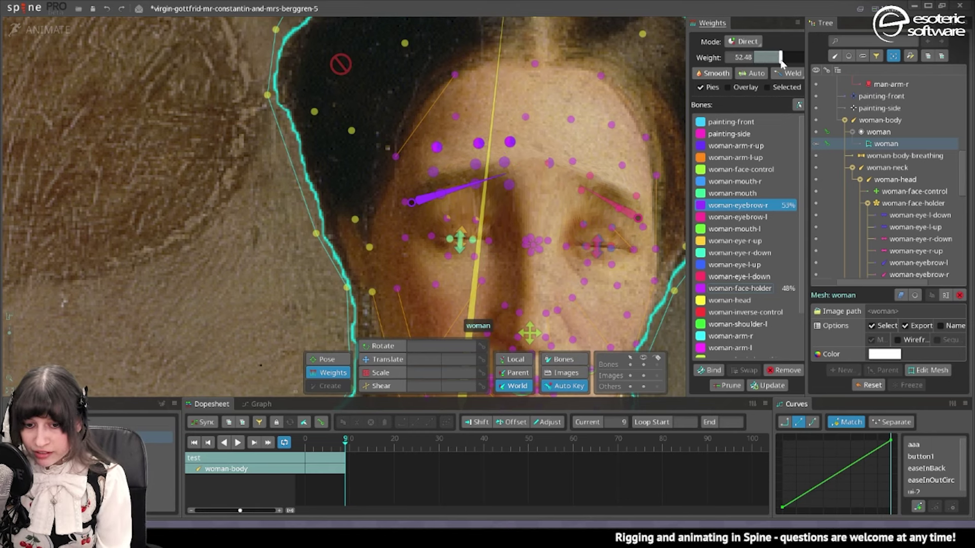
left_click(455, 117)
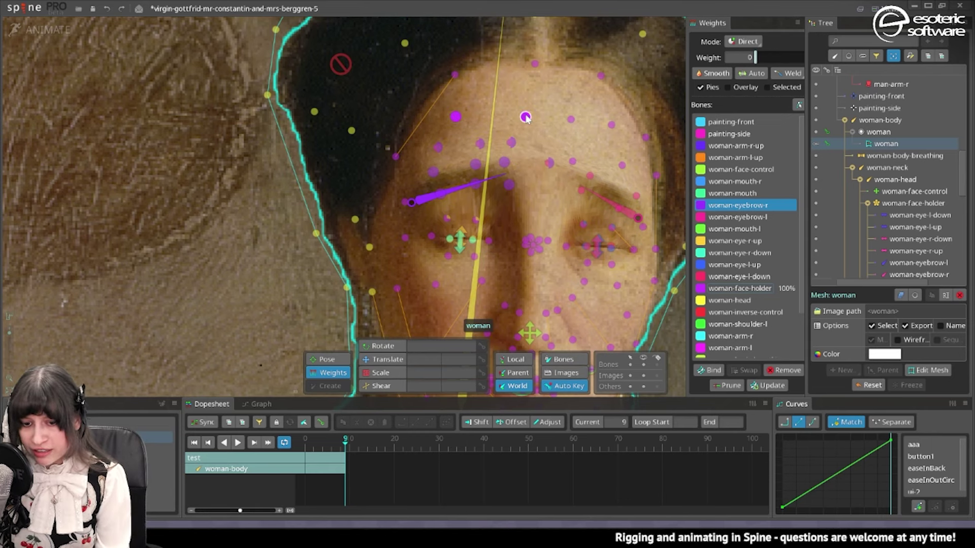
left_click_drag(758, 57, 762, 60)
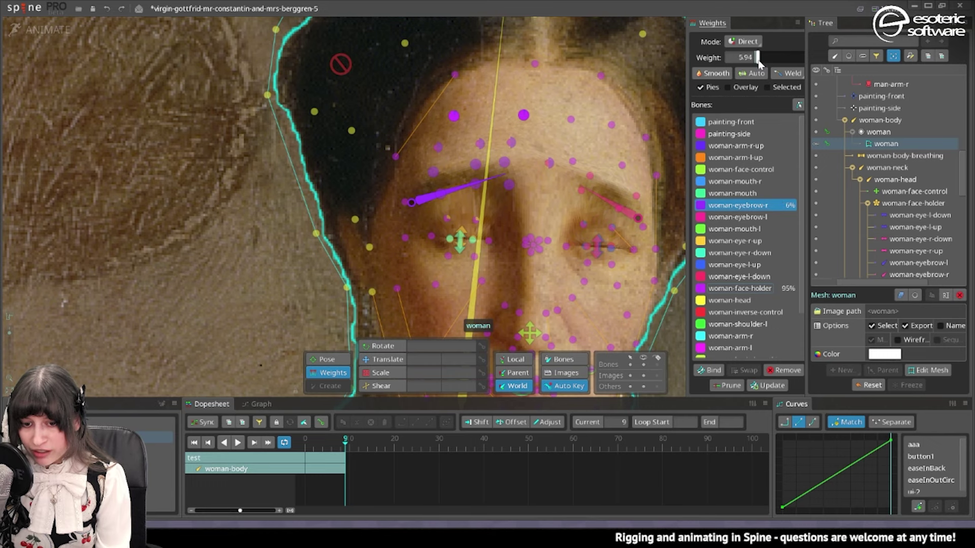
- Weight the two vertices above the left eyebrow 48.51% to woman-eyebrow-l, and the two higher forehead vertices 7.92%
left_click(573, 162)
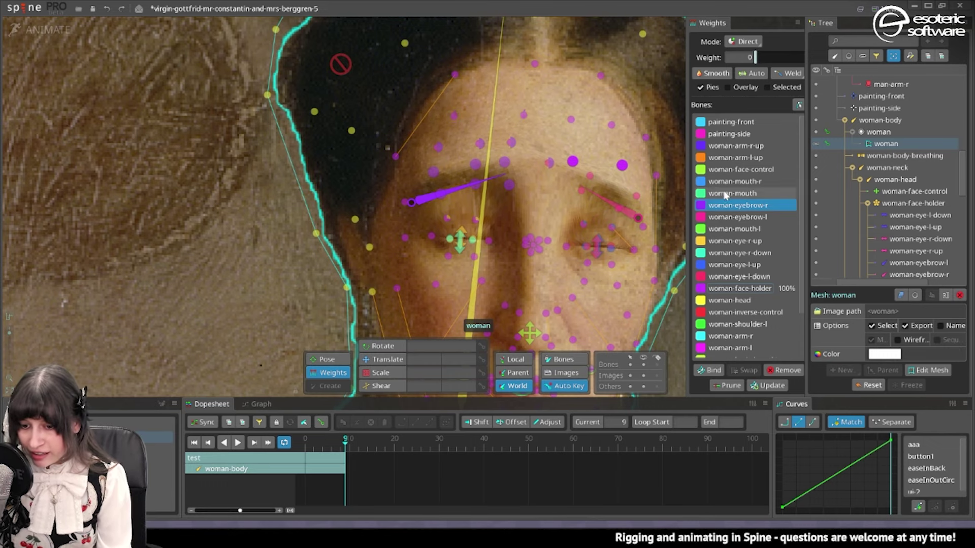
left_click(737, 217)
left_click_drag(755, 57, 779, 60)
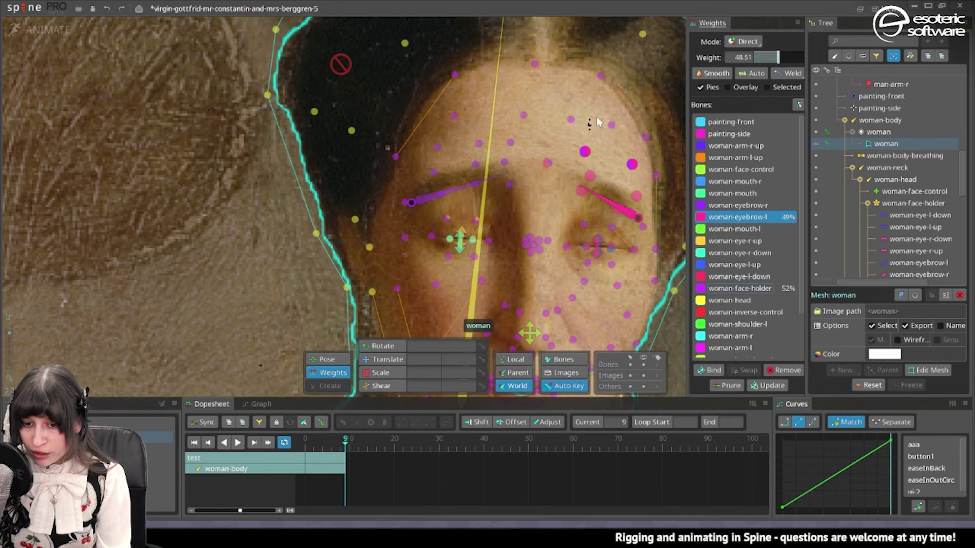
left_click(571, 120)
- Deselect the mesh and copy the test animation's keys at frame 0 to frame 19 to close the loop
left_click_drag(330, 448, 290, 445)
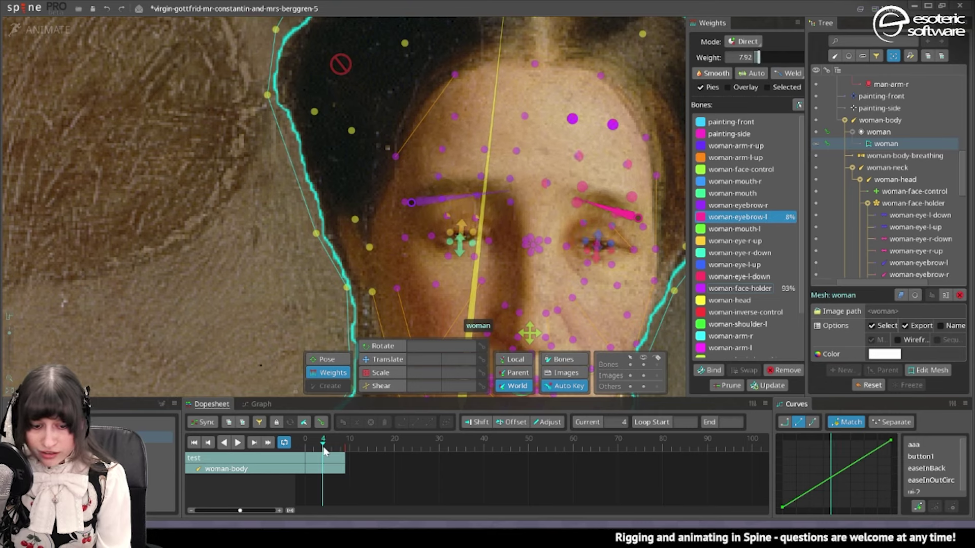
key("space")
key("space")
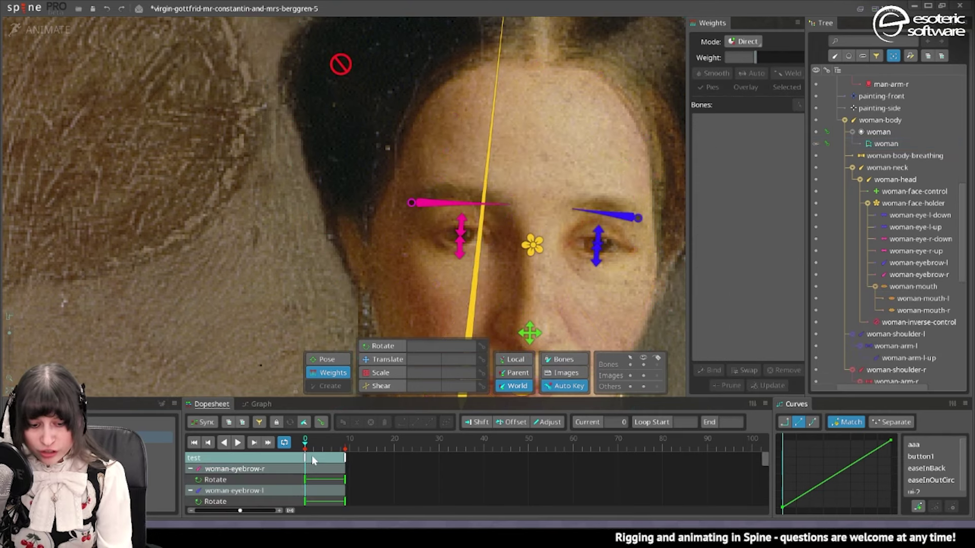
left_click(305, 456)
key("ctrl+c")
left_click_drag(380, 445, 388, 444)
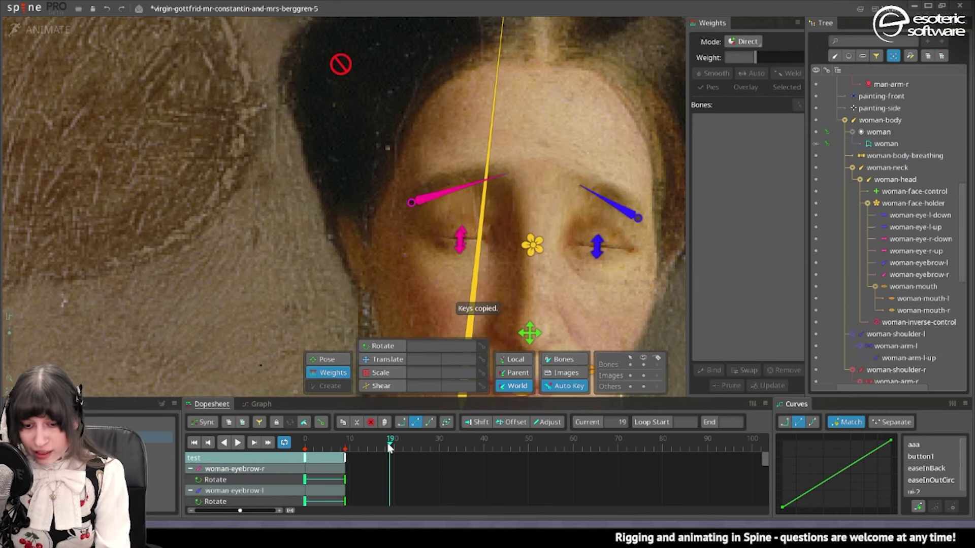
key("ctrl+v")
- Play the looping test animation to examine how the face deforms with the eyelid and eyebrow bones, and stop playback
left_click(237, 443)
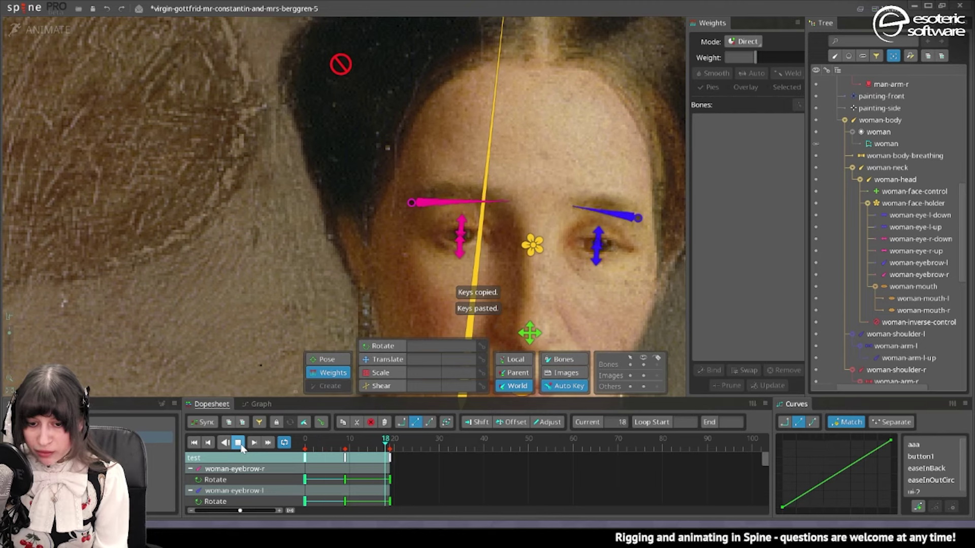
left_click_drag(511, 267, 572, 192)
left_click_drag(507, 299, 487, 272)
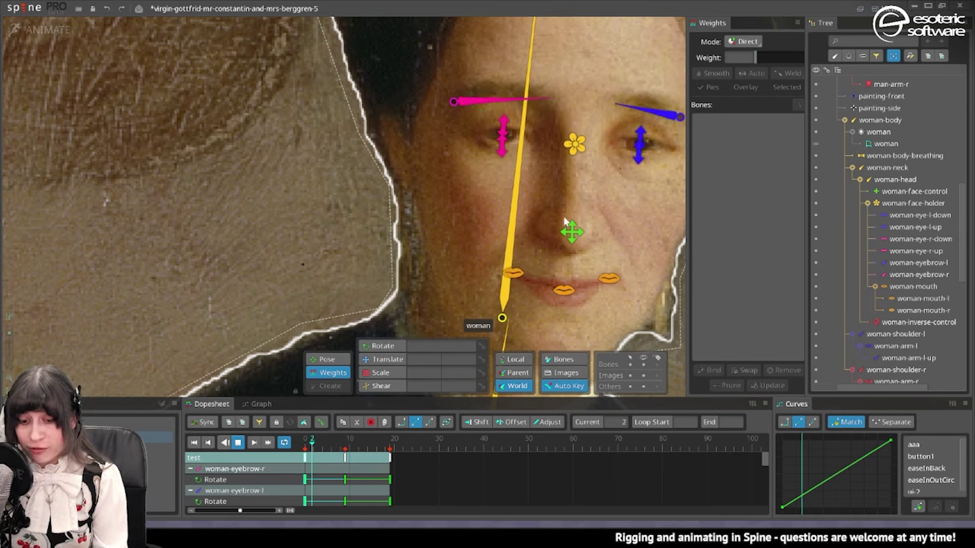
left_click(522, 172)
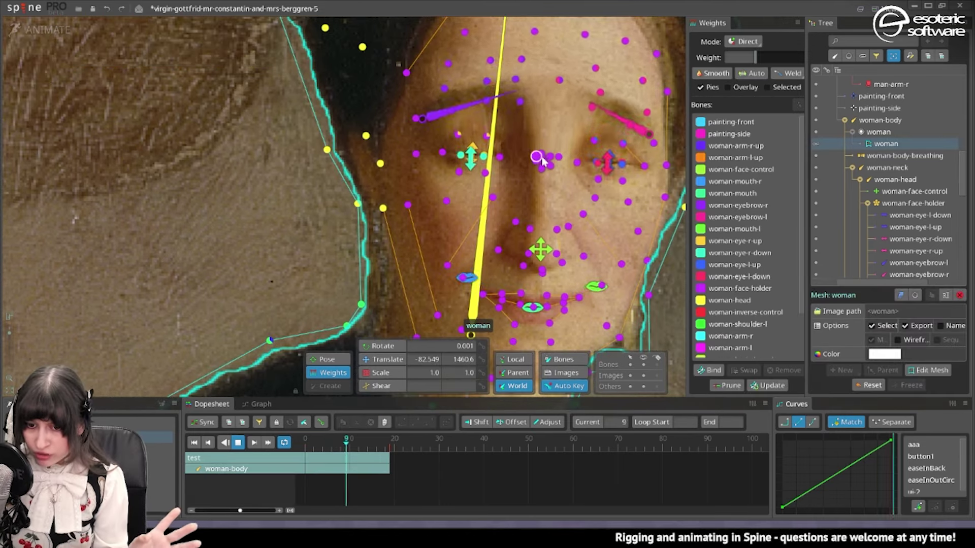
left_click_drag(542, 161, 526, 230)
key("space")
left_click(238, 442)
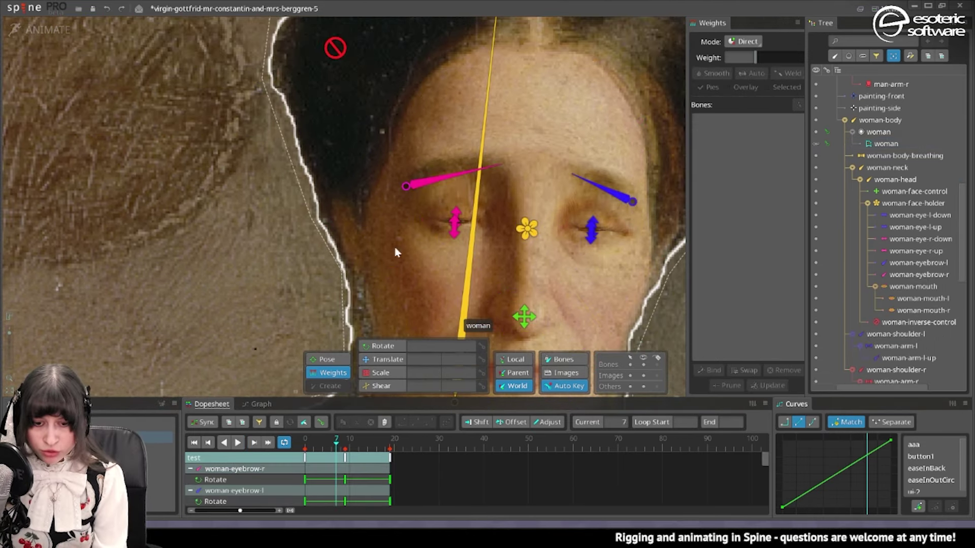
- Key less steep rotations at frame 7 for the woman-eyebrow-r bone and for woman-eyebrow-l, the latter at 157.884
left_click(441, 177)
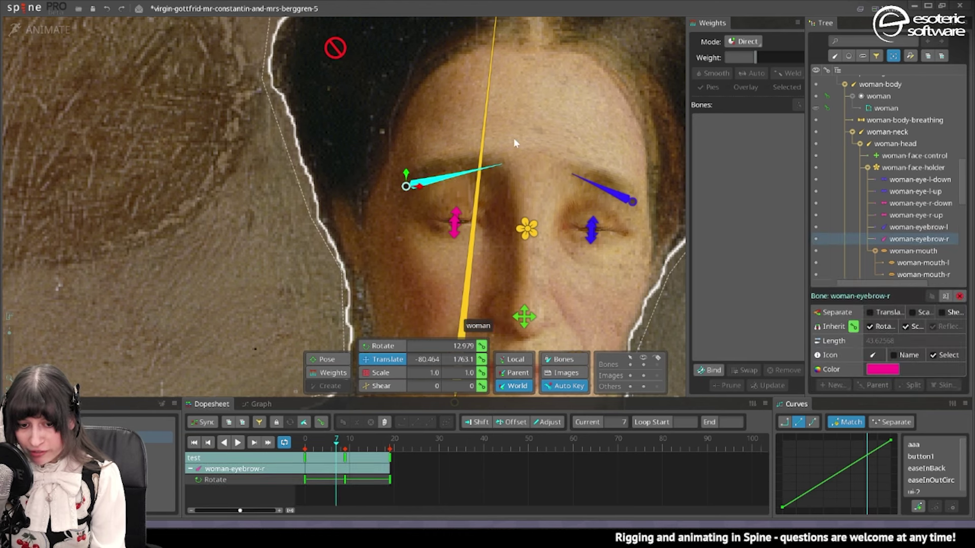
left_click(389, 346)
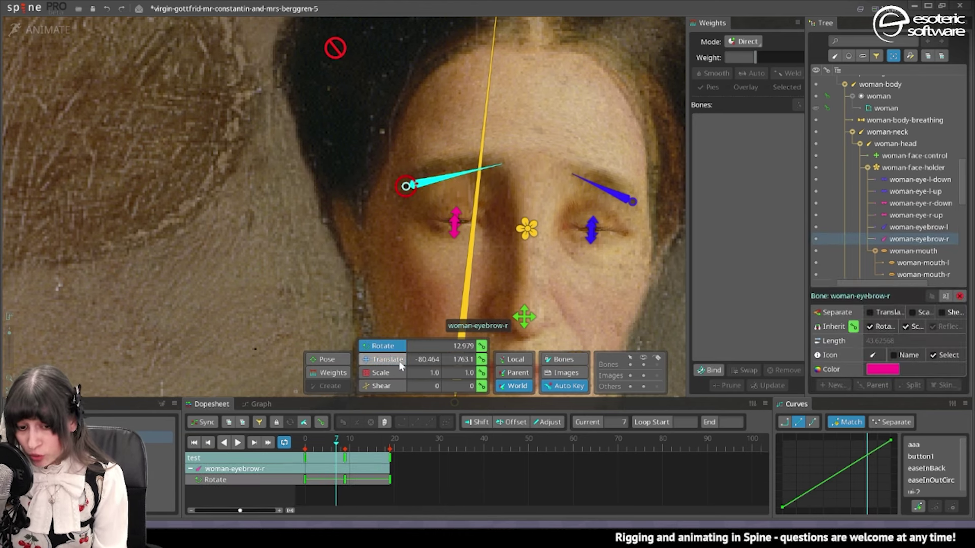
left_click_drag(535, 178, 539, 188)
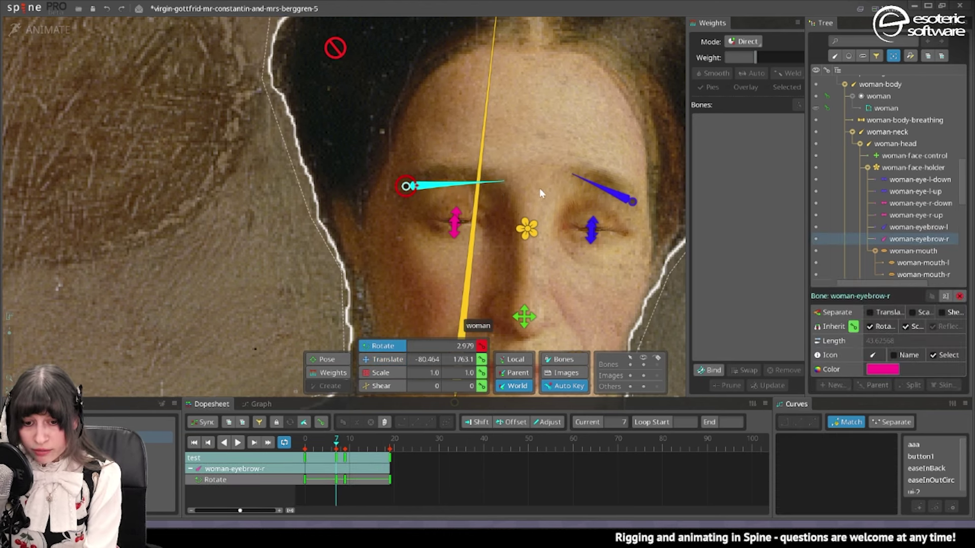
left_click(580, 179)
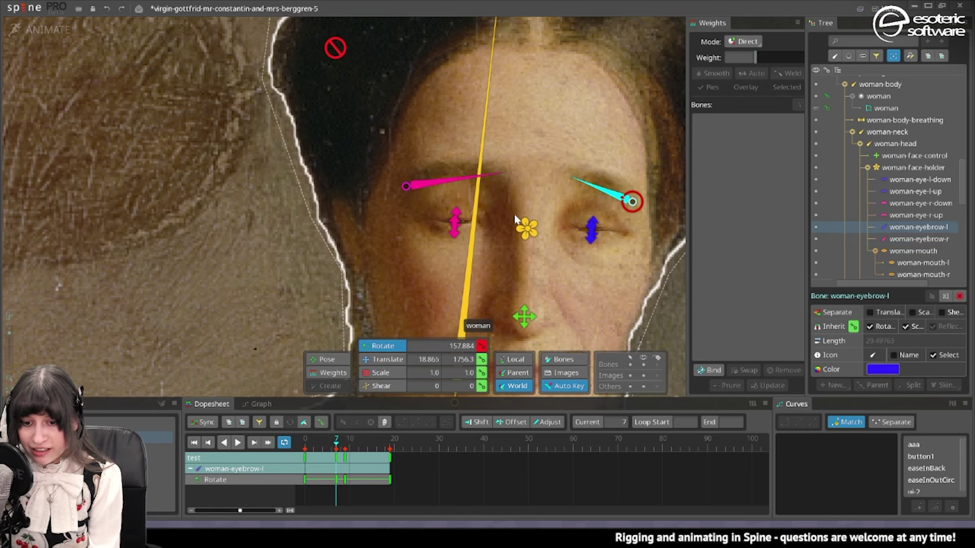
- Weight the woman mesh vertex between the eyebrows 28.71% to the woman-face-holder bone and play the animation to check it
left_click(548, 186)
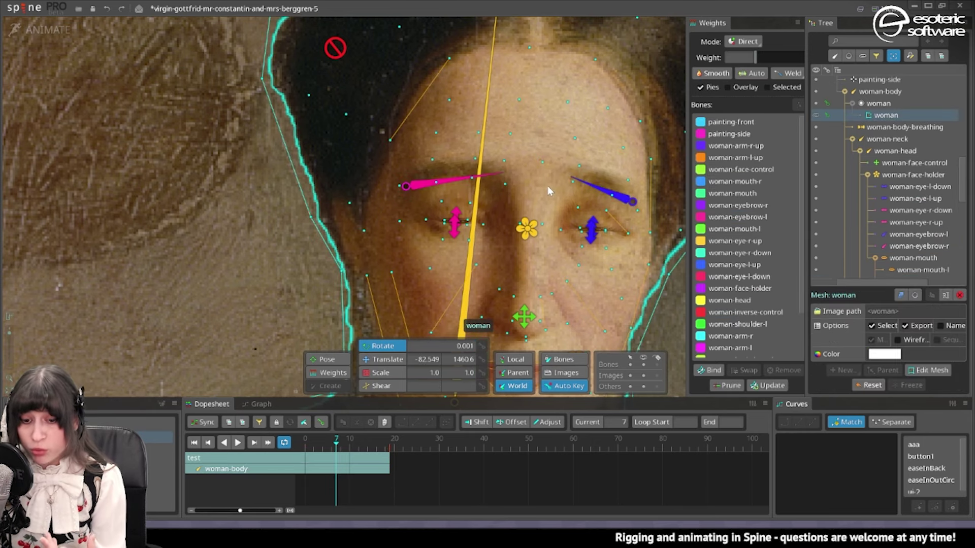
left_click(333, 372)
left_click(547, 160)
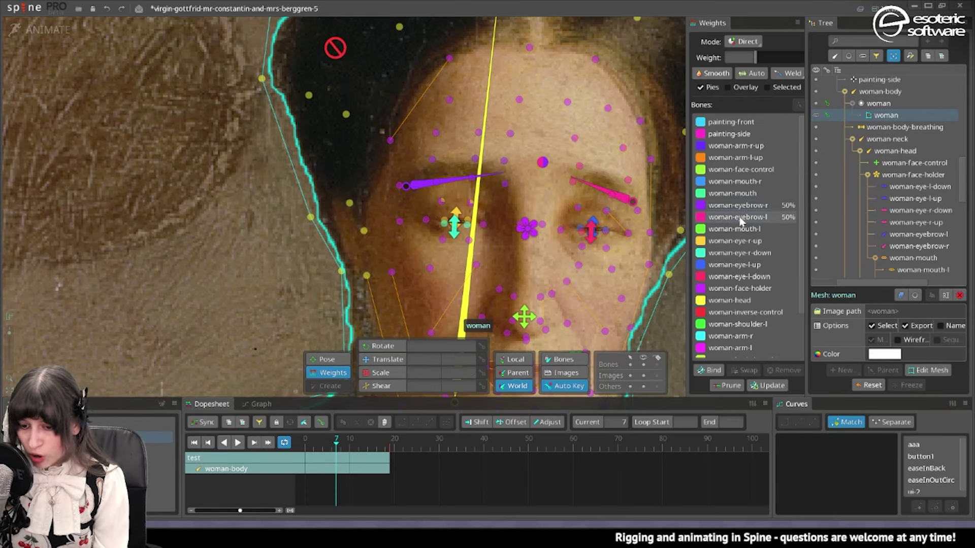
left_click(526, 228)
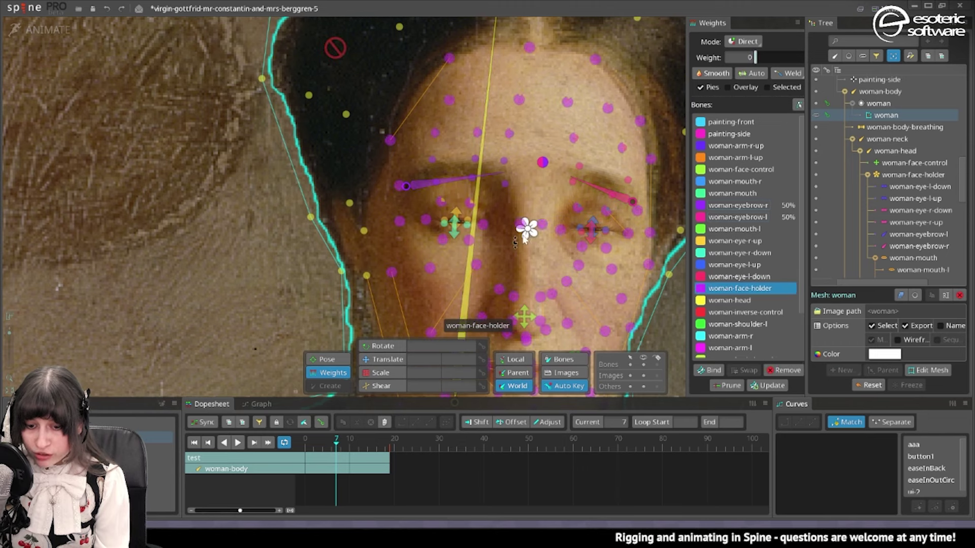
left_click_drag(768, 59, 773, 59)
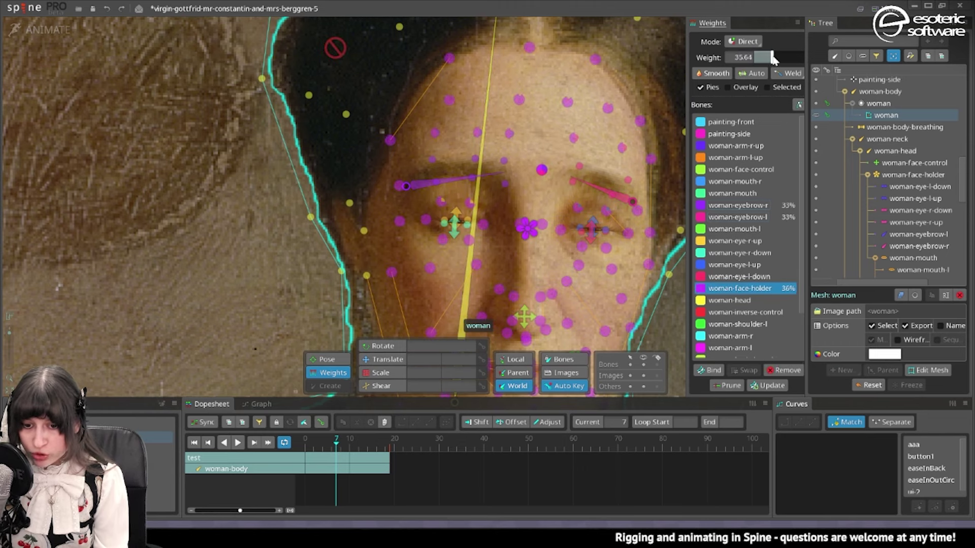
key("space")
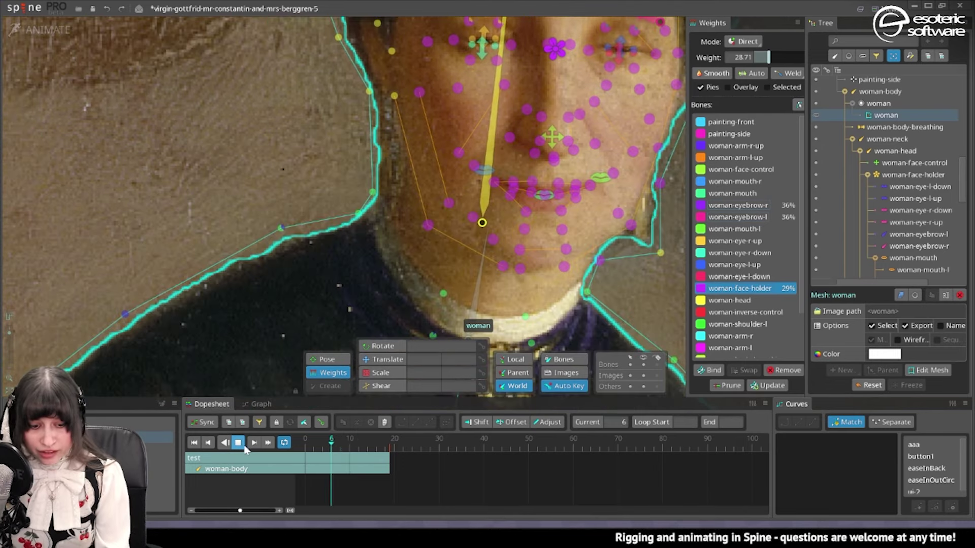
left_click(239, 442)
scroll(495, 216, "up", 3)
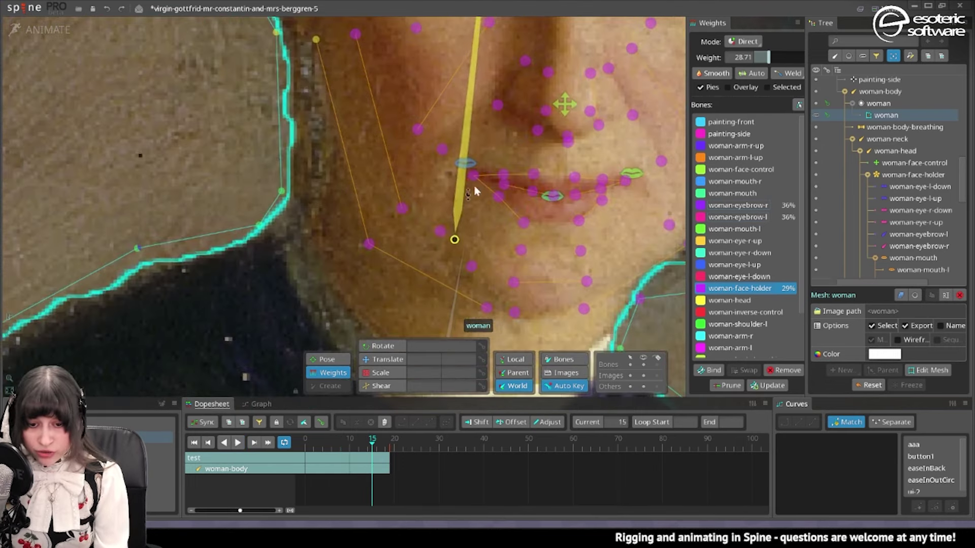
left_click(473, 177)
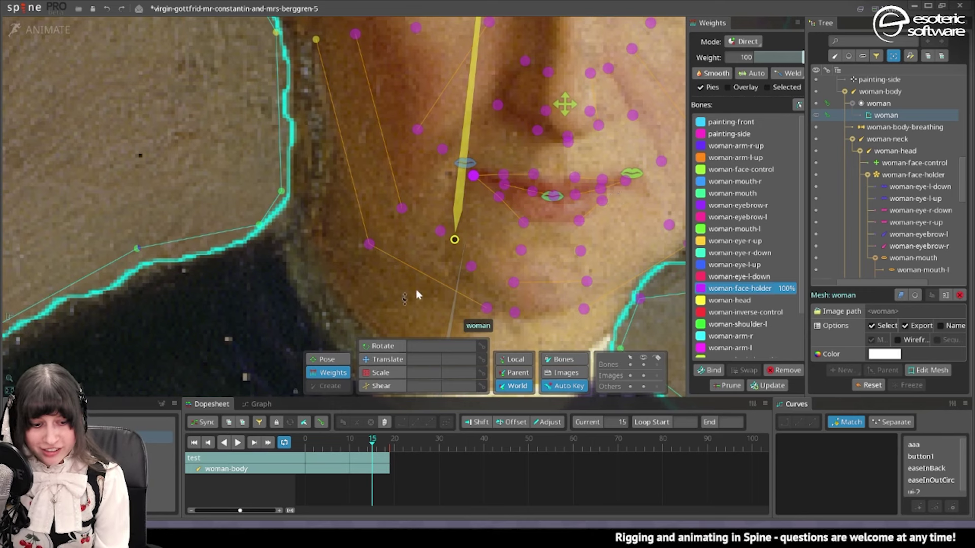
key("ctrl+z")
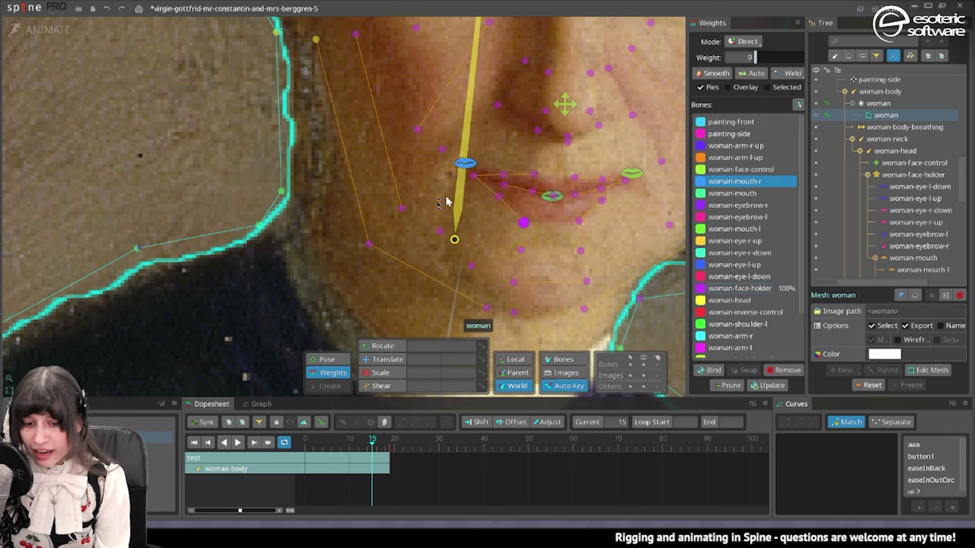
left_click_drag(450, 223, 433, 248)
key("Escape")
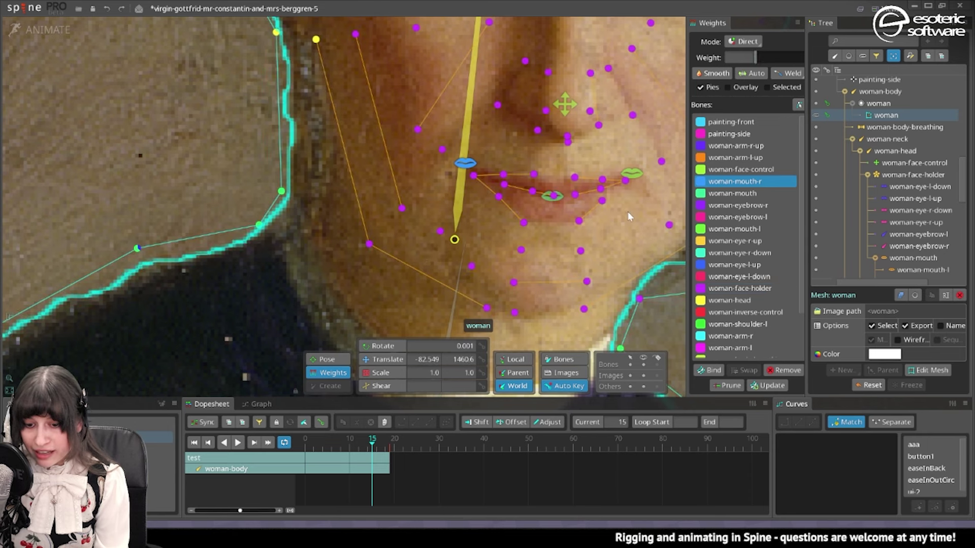
- Weight the woman mesh's lip vertices 100% to woman-mouth, and the corner vertex beside the woman-mouth-r bone 100% to woman-mouth-r
left_click(553, 196)
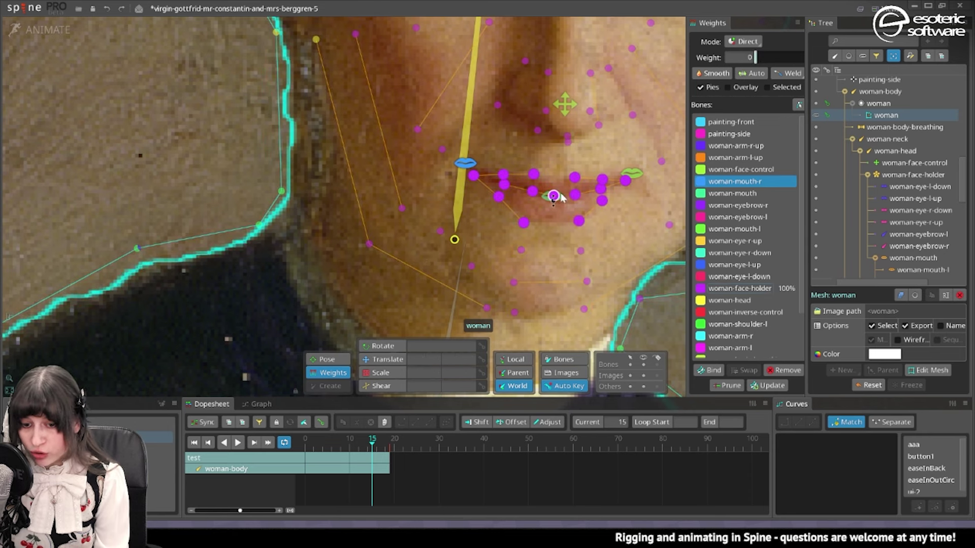
left_click(554, 196)
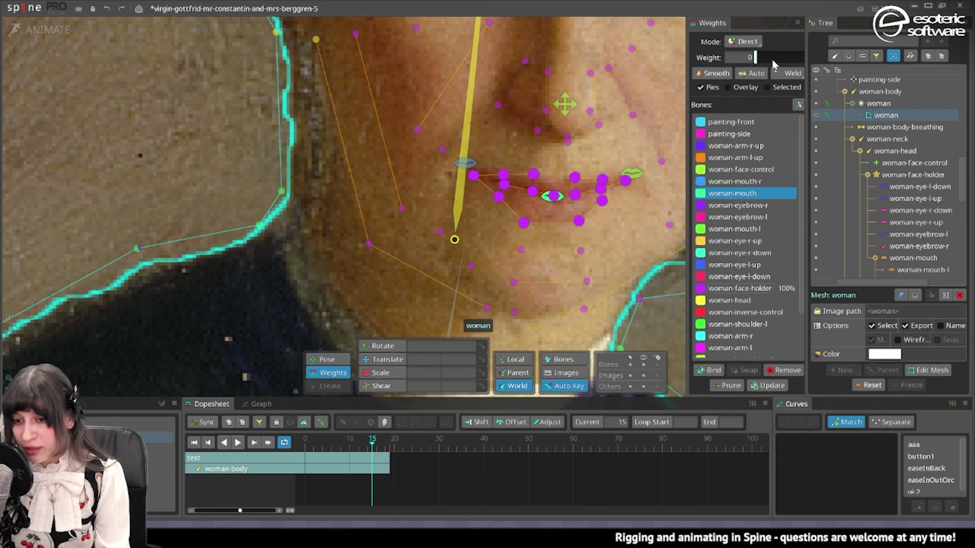
left_click_drag(777, 57, 808, 58)
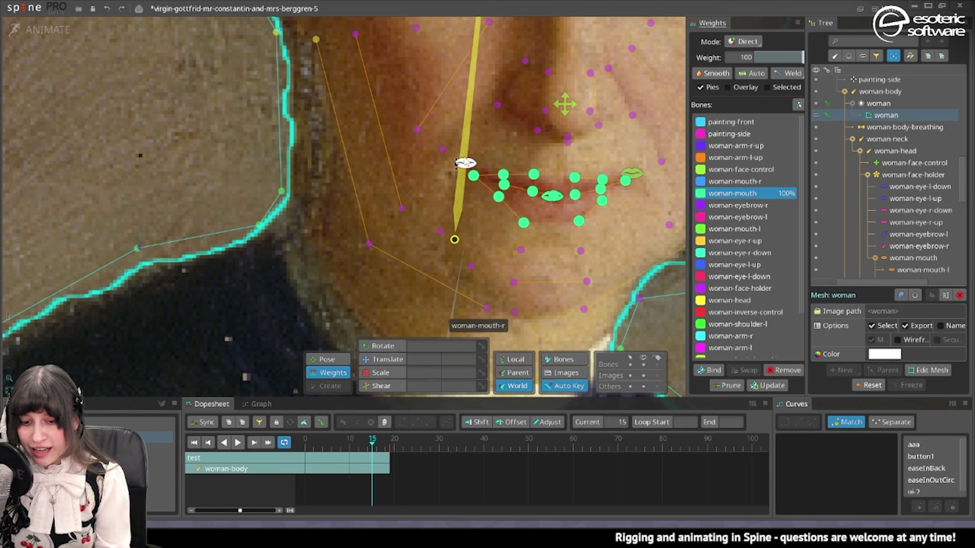
left_click(465, 163)
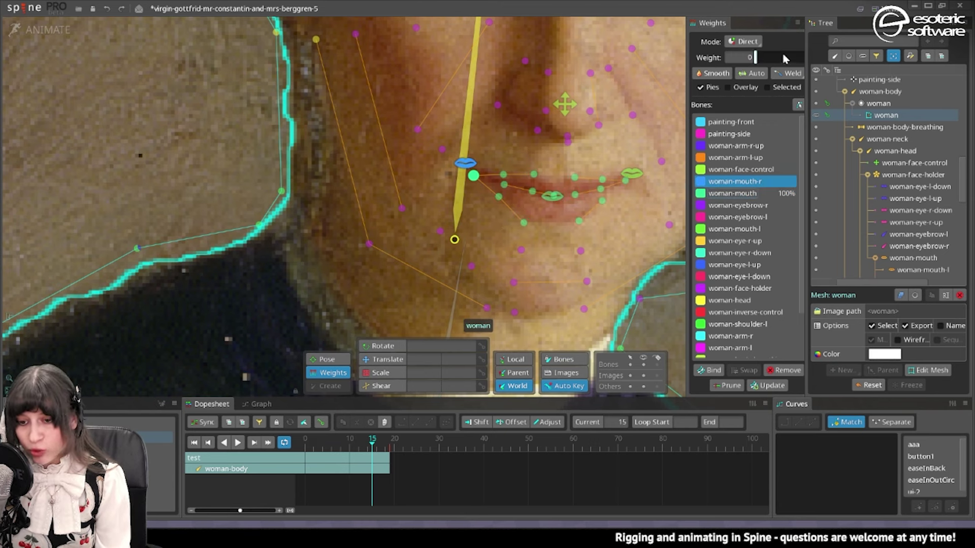
left_click_drag(759, 58, 848, 57)
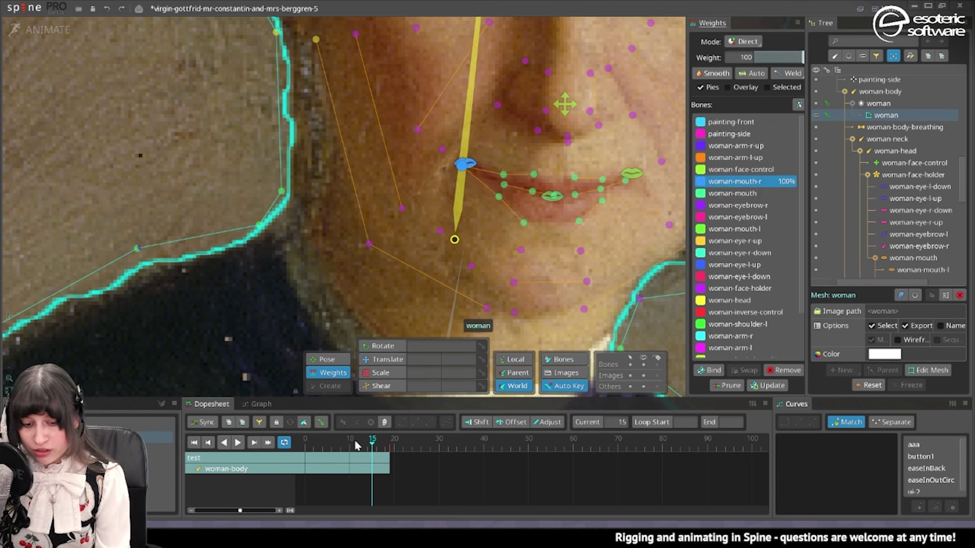
- At frame 10, weight the three lip vertices nearest the woman-mouth-r corner 45.54% to woman-mouth-r
left_click_drag(355, 447, 349, 448)
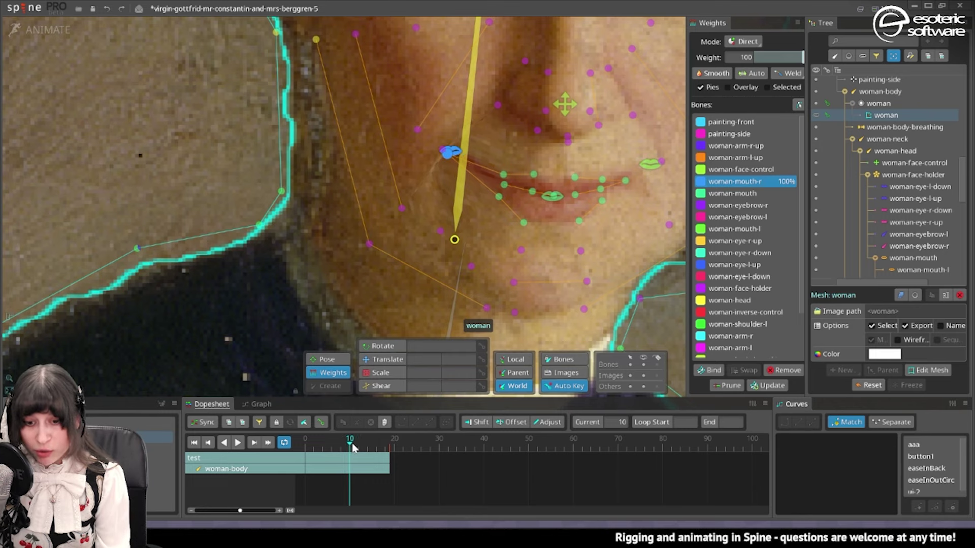
left_click(499, 197)
left_click(504, 184, "ctrl")
left_click(503, 175, "ctrl")
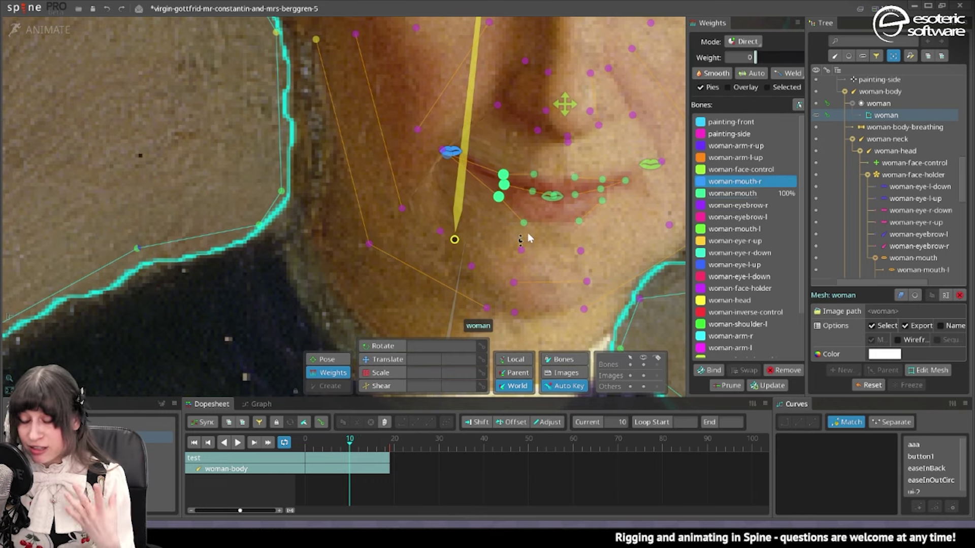
left_click_drag(756, 58, 777, 57)
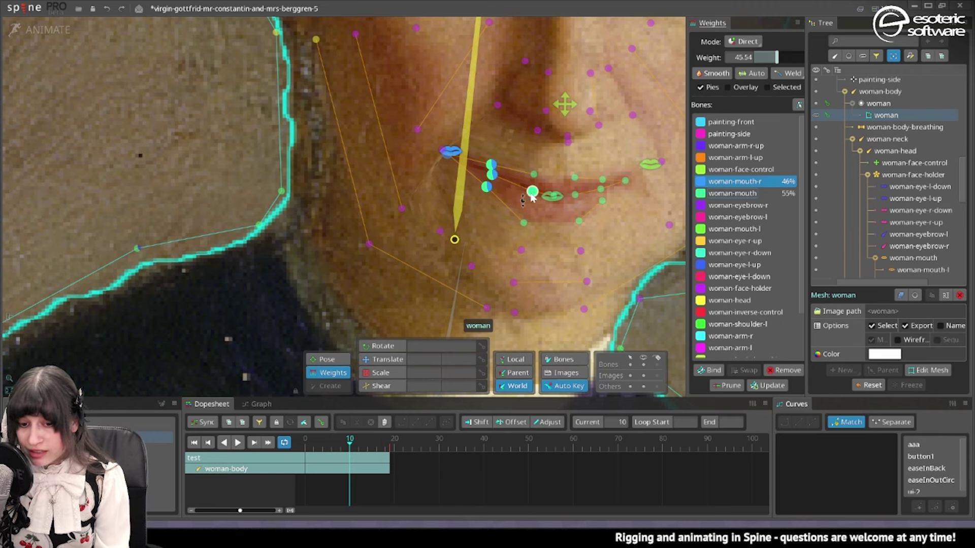
- Weight the next three lip vertices toward the mouth's centre 15% to the woman-mouth-r bone
left_click(524, 223)
left_click(534, 175)
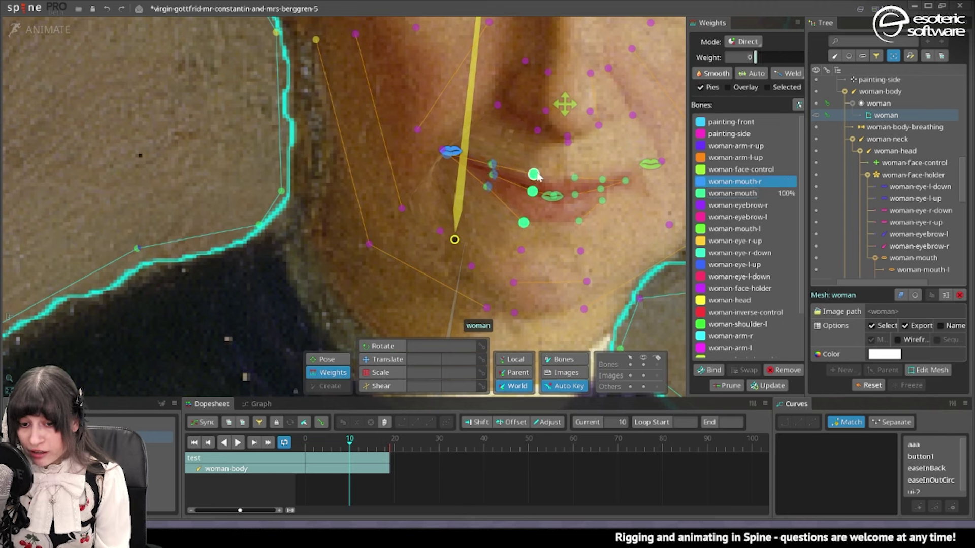
left_click_drag(762, 57, 766, 61)
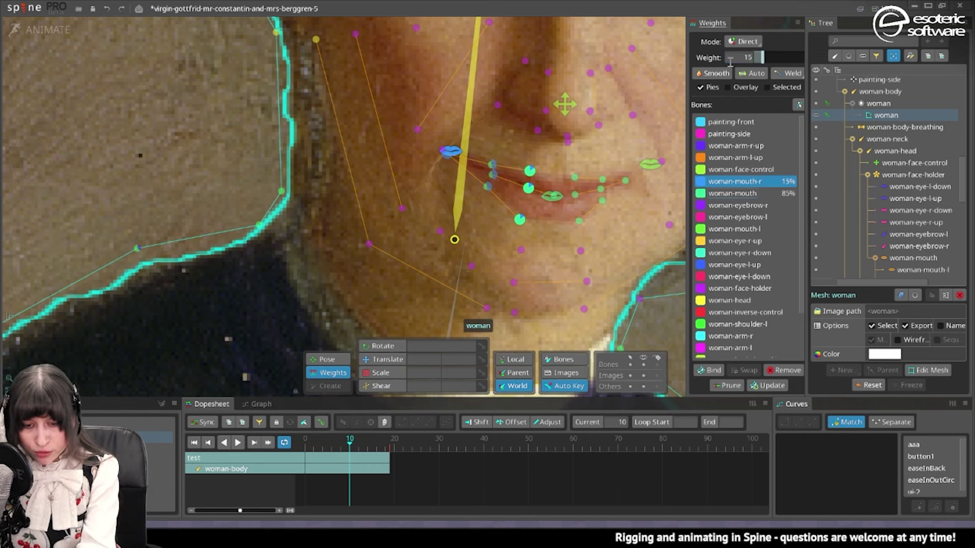
- Weight the three matching lip vertices on the other side of the mouth's centre 15% to the woman-mouth-l bone
left_click(575, 195)
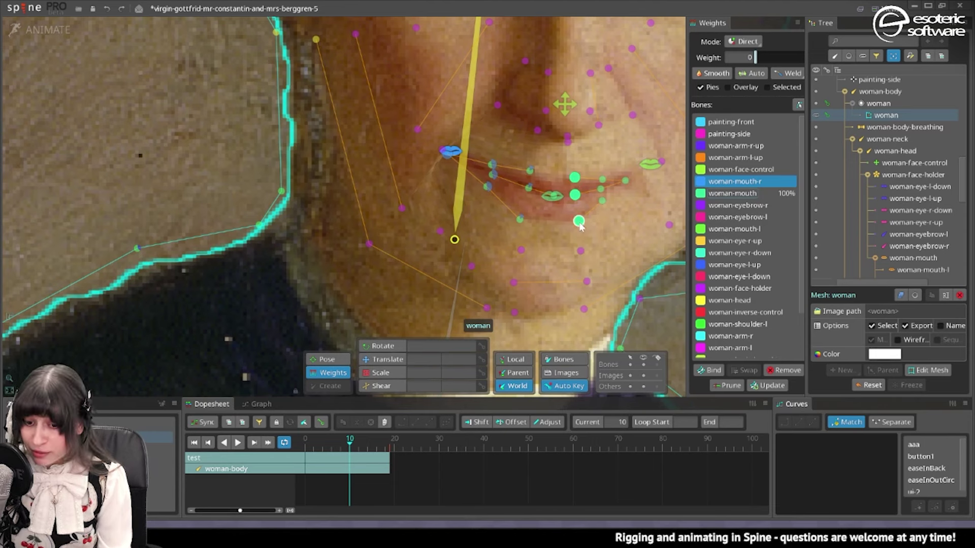
left_click(651, 164)
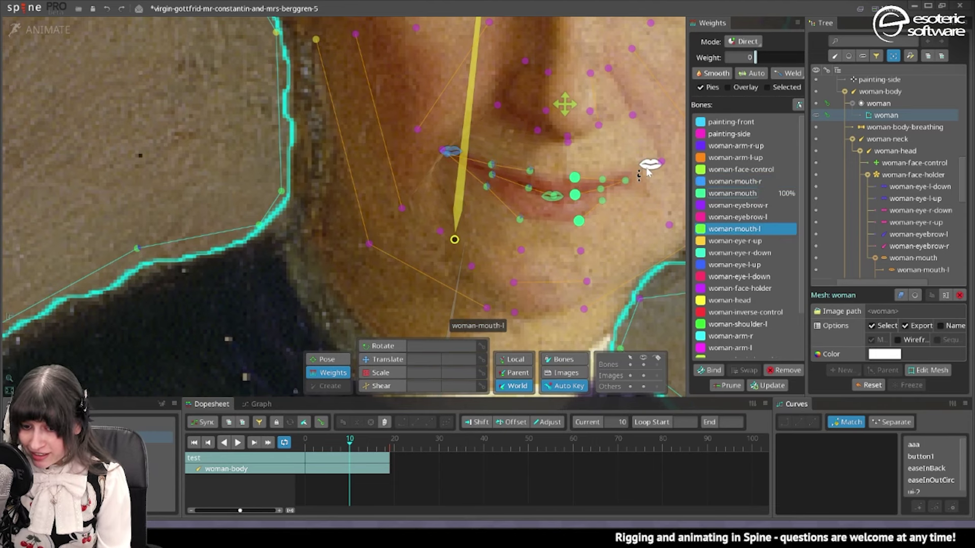
left_click(745, 57)
type("15")
key("Return")
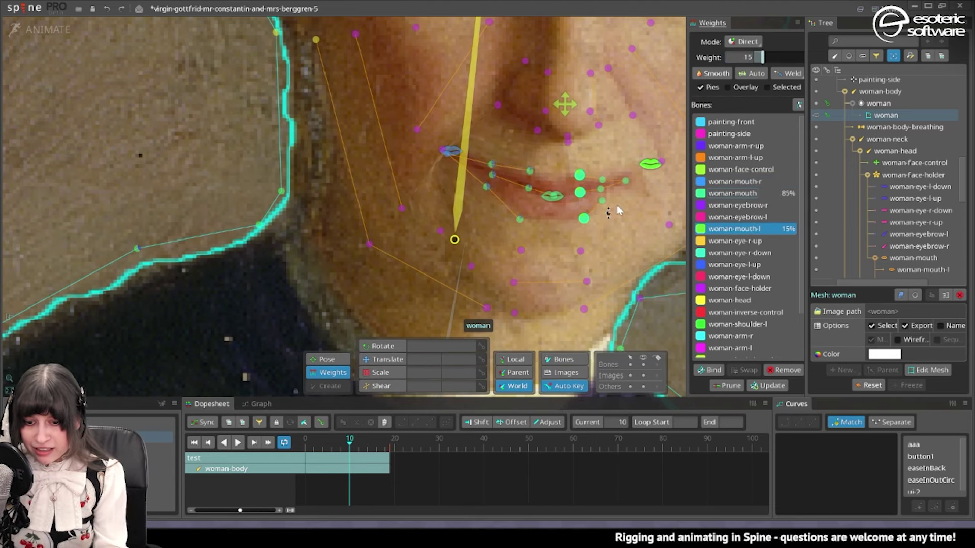
- Weight the other corner vertex 100% to woman-mouth-l and the three lip vertices beside it 40.59% to the same bone
left_click(628, 180)
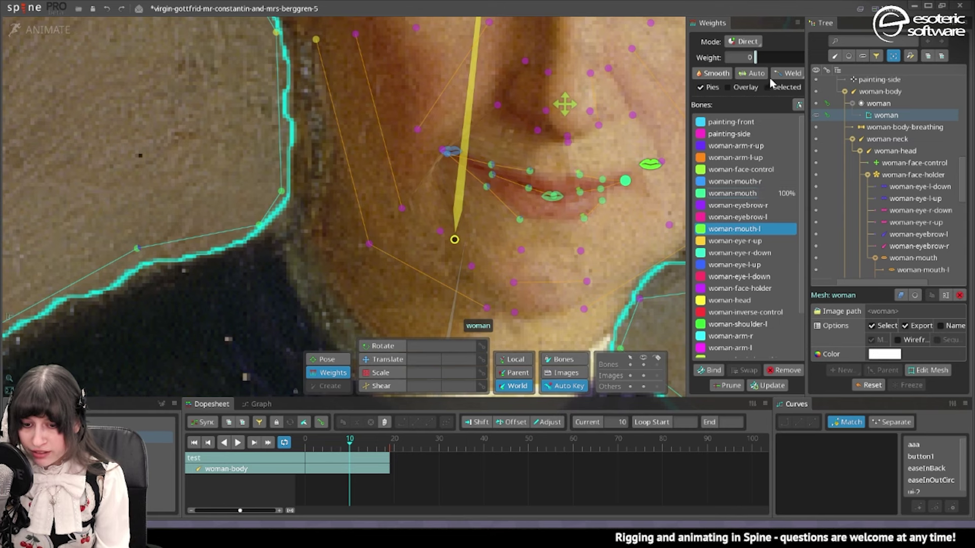
left_click_drag(763, 59, 832, 56)
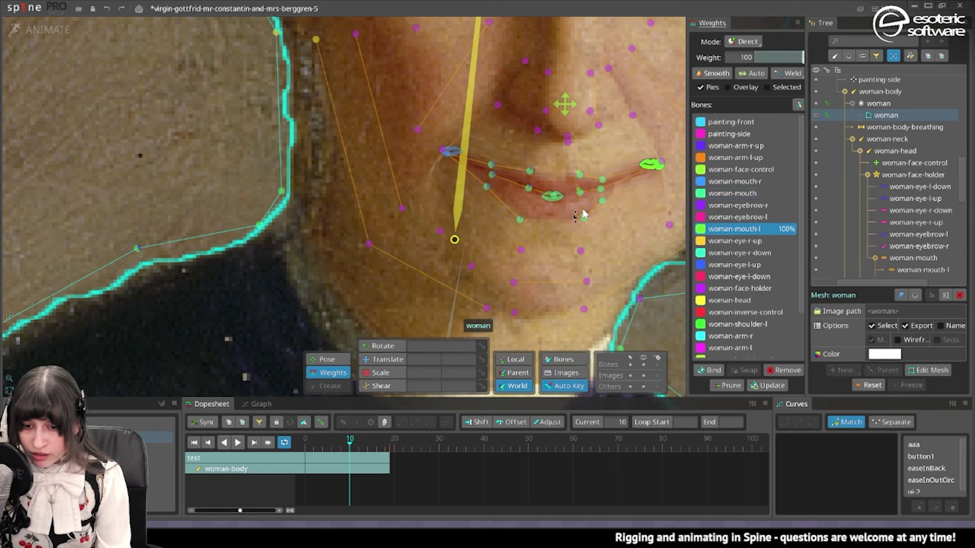
left_click(600, 190)
left_click_drag(769, 64, 775, 57)
- Examine the smile's deformation and compare the vertices around the mouth corners at frames 0 and 10
scroll(528, 185, "down", 5)
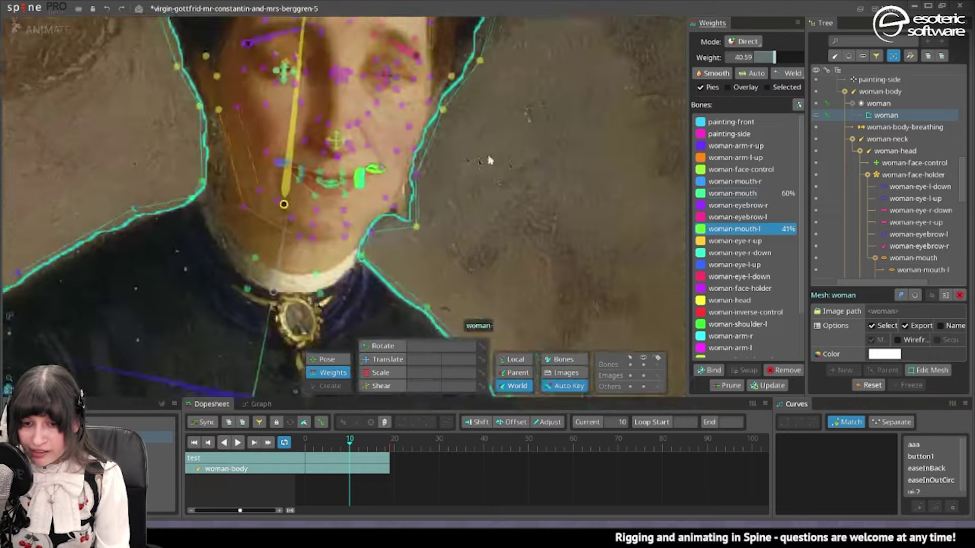
scroll(528, 185, "up", 3)
scroll(525, 185, "up", 5)
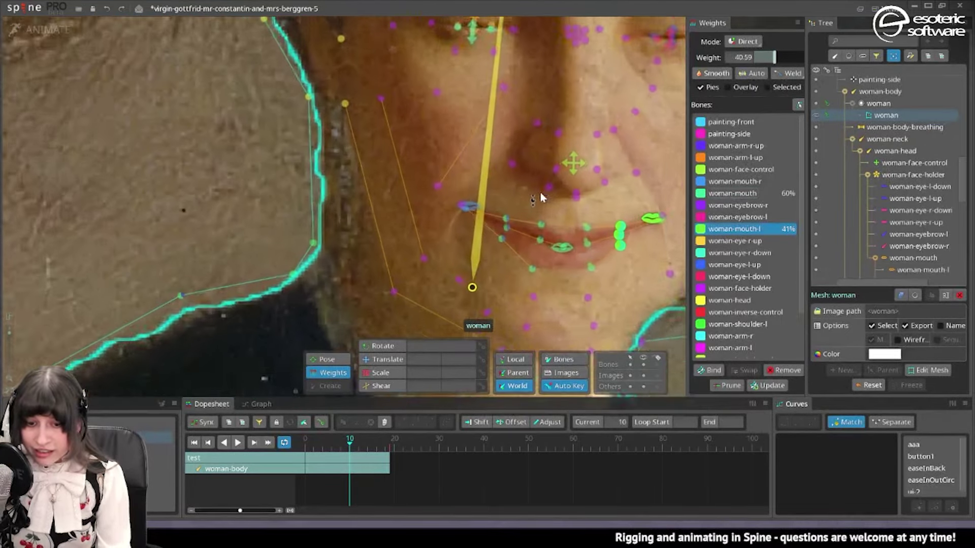
scroll(517, 168, "down", 4)
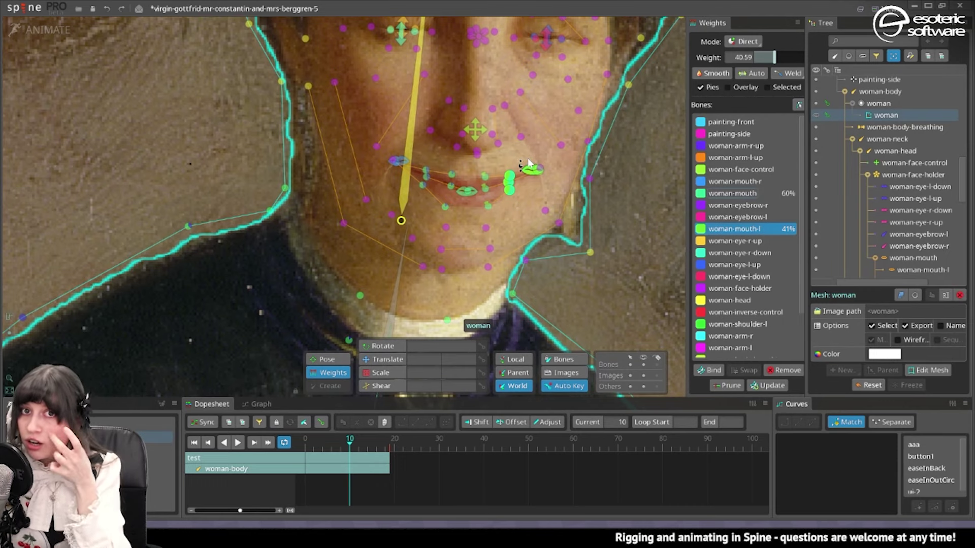
left_click_drag(516, 217, 593, 219)
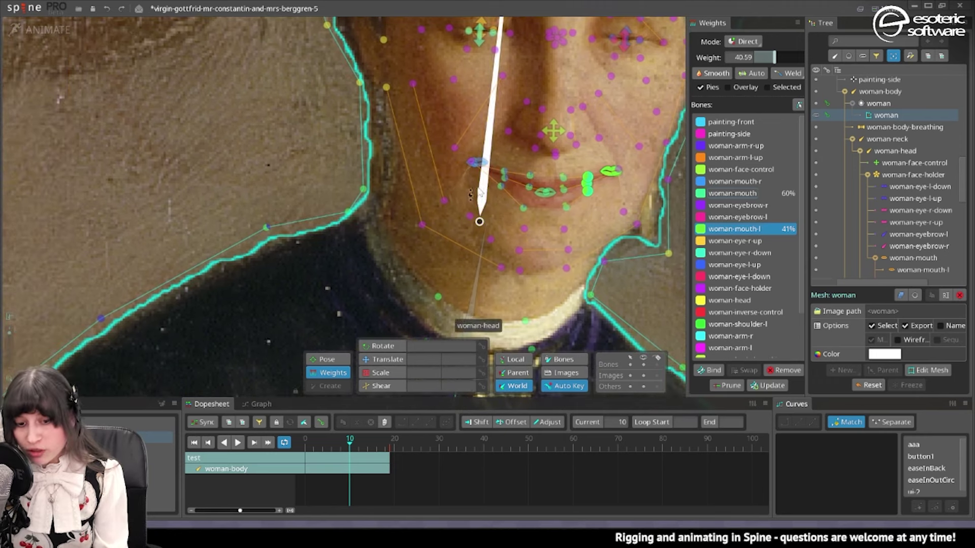
scroll(445, 152, "up", 3)
scroll(447, 152, "up", 1)
left_click(487, 170)
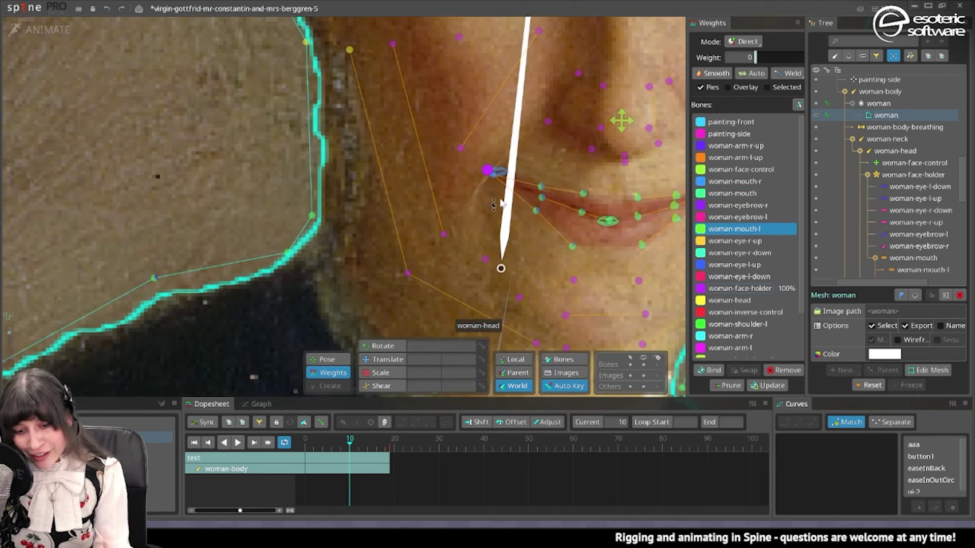
left_click_drag(348, 442, 304, 465)
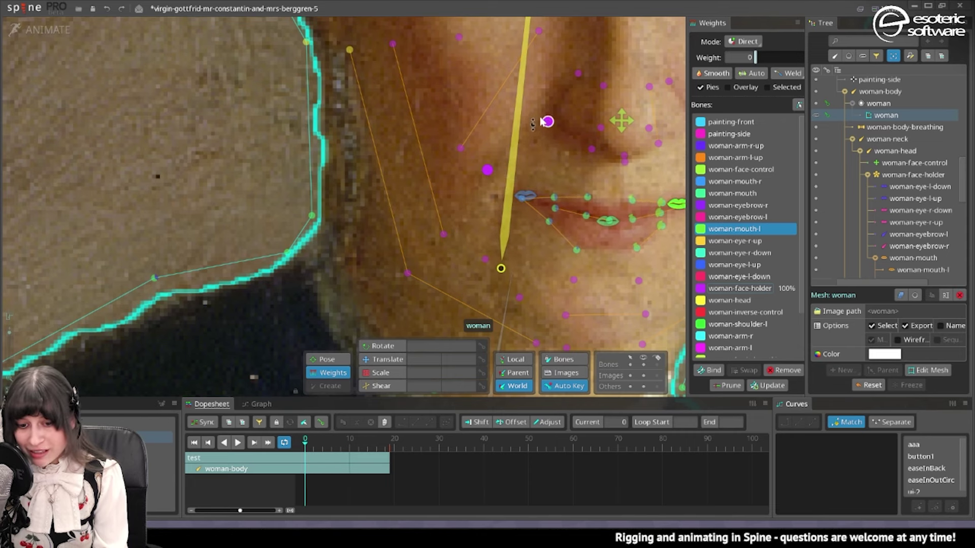
left_click_drag(573, 103, 498, 68)
mouse_move(339, 451)
left_mouse_down()
mouse_move(364, 450)
mouse_move(313, 450)
mouse_move(356, 449)
left_mouse_up()
left_click_drag(611, 244, 533, 278)
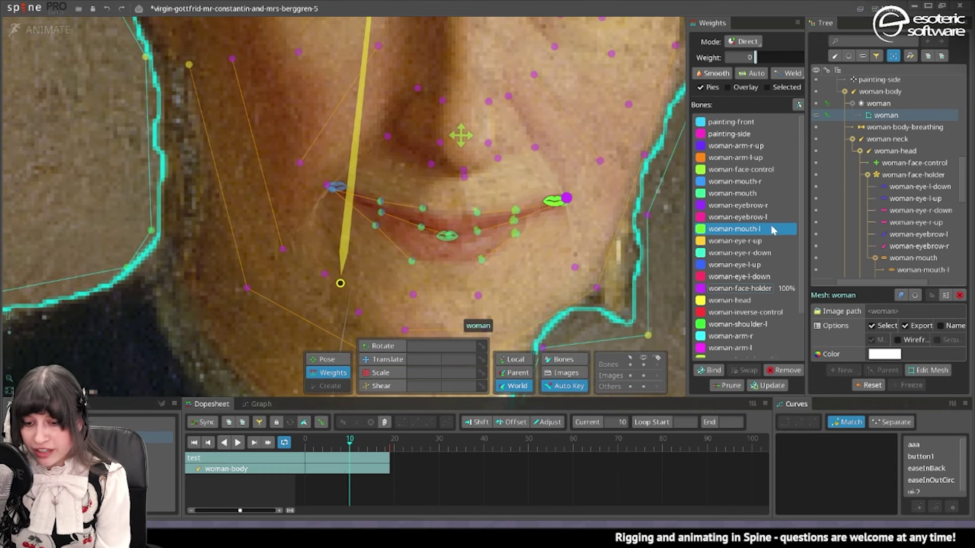
- Weight the cheek vertices around the woman-mouth-l corner partly to woman-mouth-l: about 29% toward the nose, 24.5715% outward and 22.5718% below
left_click_drag(755, 58, 773, 76)
left_click_drag(575, 267, 571, 238)
left_click_drag(536, 147, 554, 102)
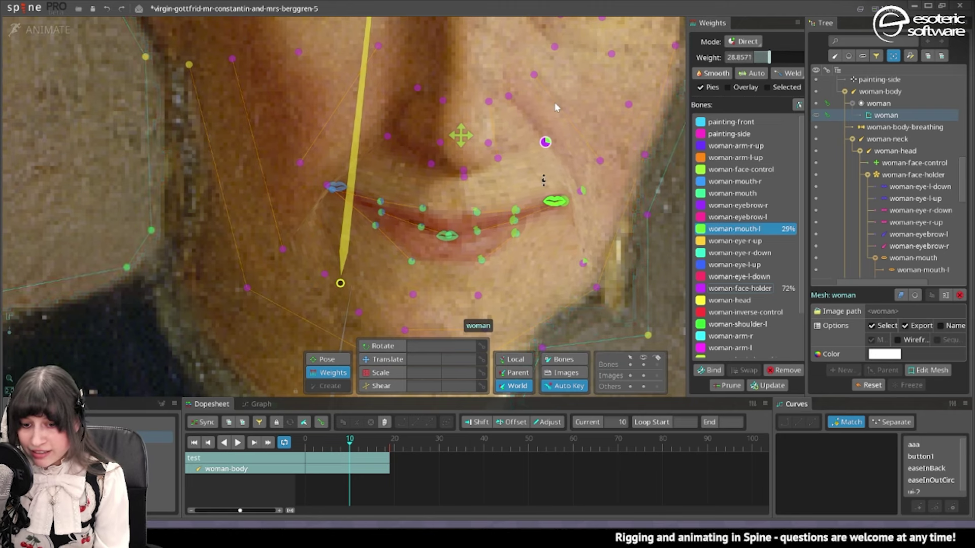
left_click_drag(600, 161, 605, 126)
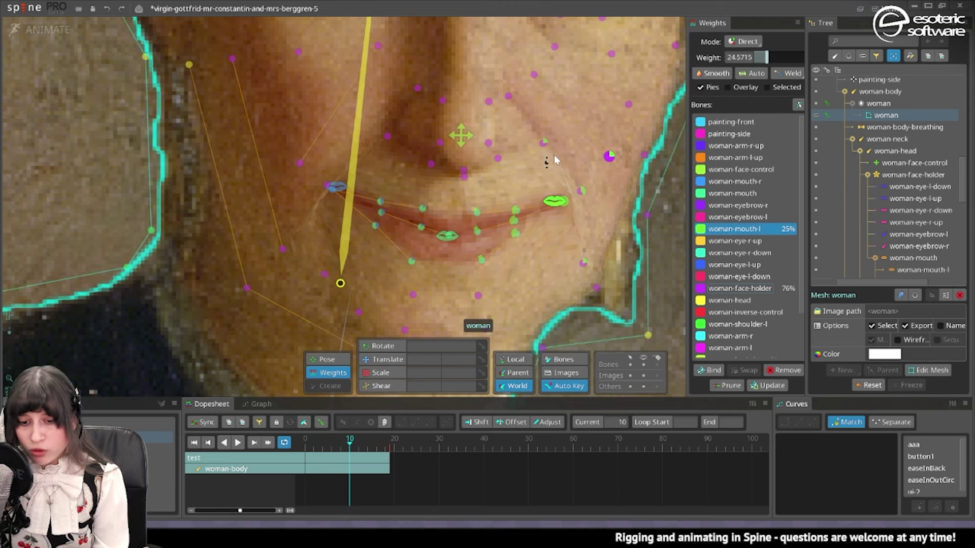
left_click_drag(548, 152, 583, 154)
left_click_drag(615, 264, 579, 218)
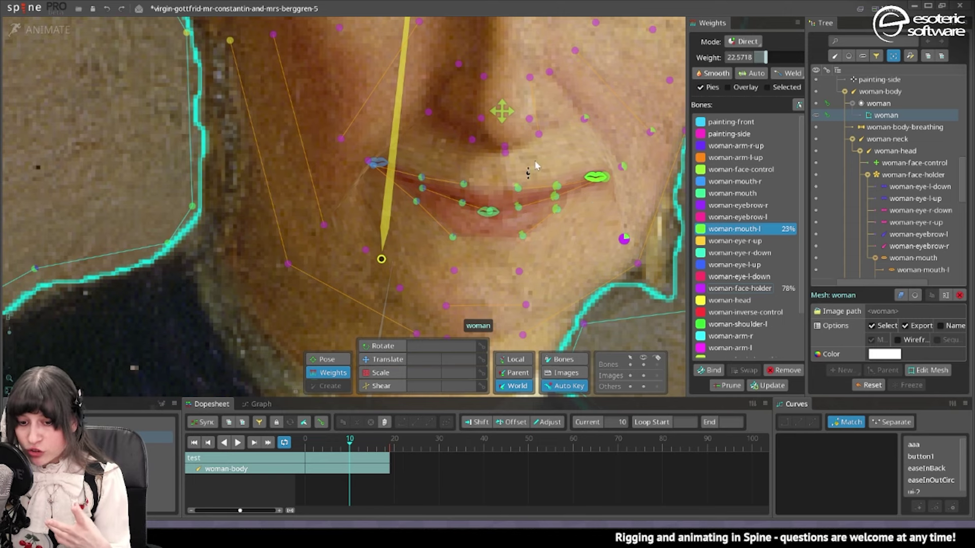
- Weight the vertices around the woman-mouth-r corner and beside the nose on that side partly to the woman-mouth-r bone
scroll(639, 148, "down", 3)
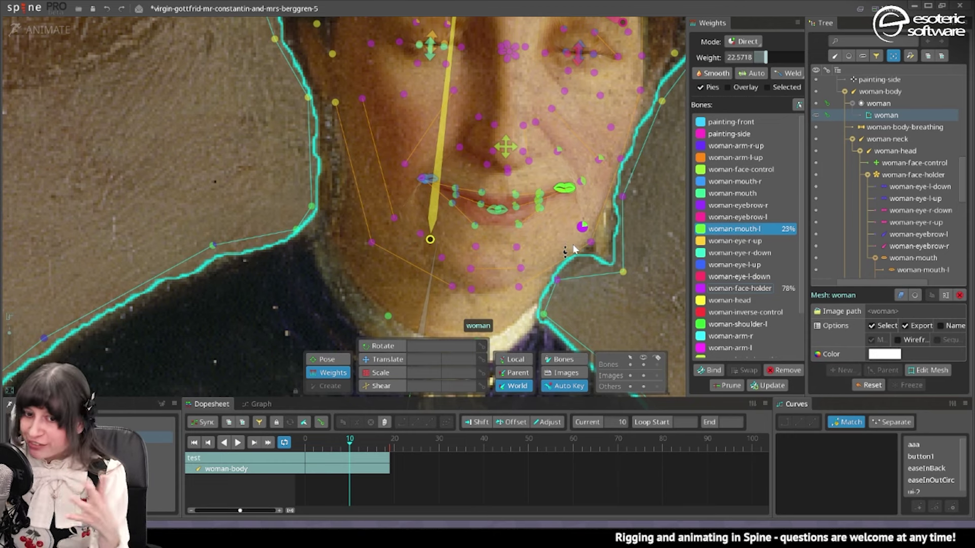
left_click_drag(584, 228, 578, 226)
left_click_drag(432, 229, 512, 113)
left_click(506, 180)
left_click_drag(529, 150, 534, 112)
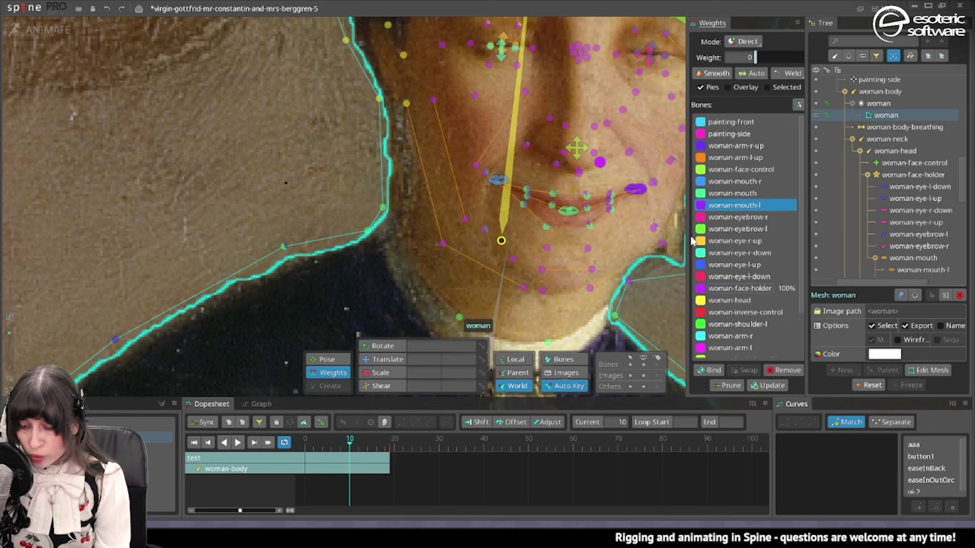
- Weight the vertex beside the nose about 12% and the outer cheek vertex 28.8571% to the woman-mouth-l bone
scroll(580, 191, "up", 3)
left_click_drag(635, 200, 611, 202)
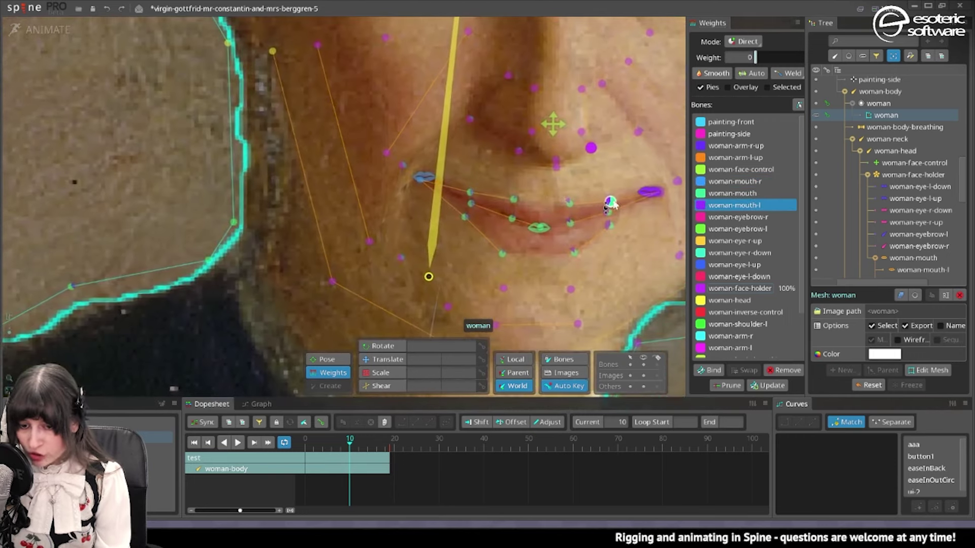
left_click_drag(591, 149, 604, 122)
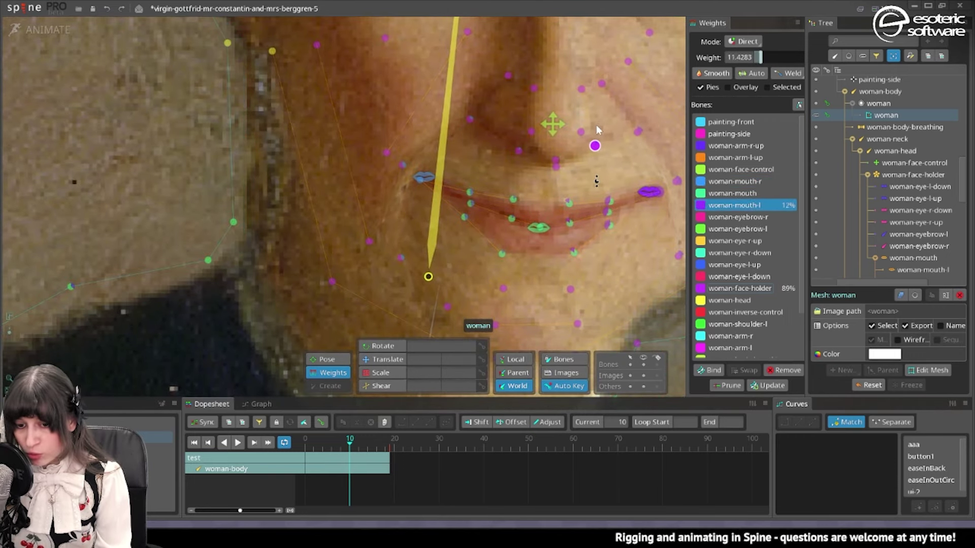
scroll(598, 142, "down", 2)
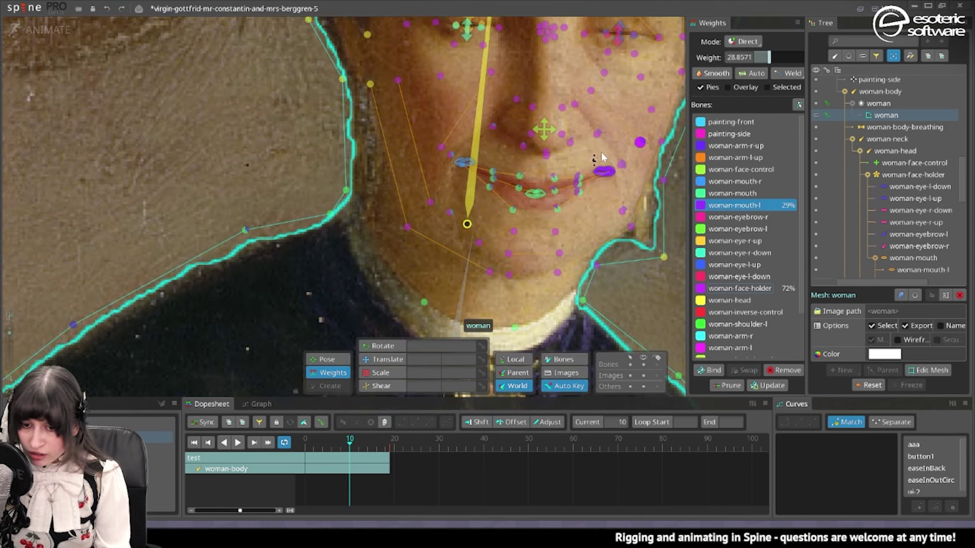
left_click_drag(653, 105, 651, 108)
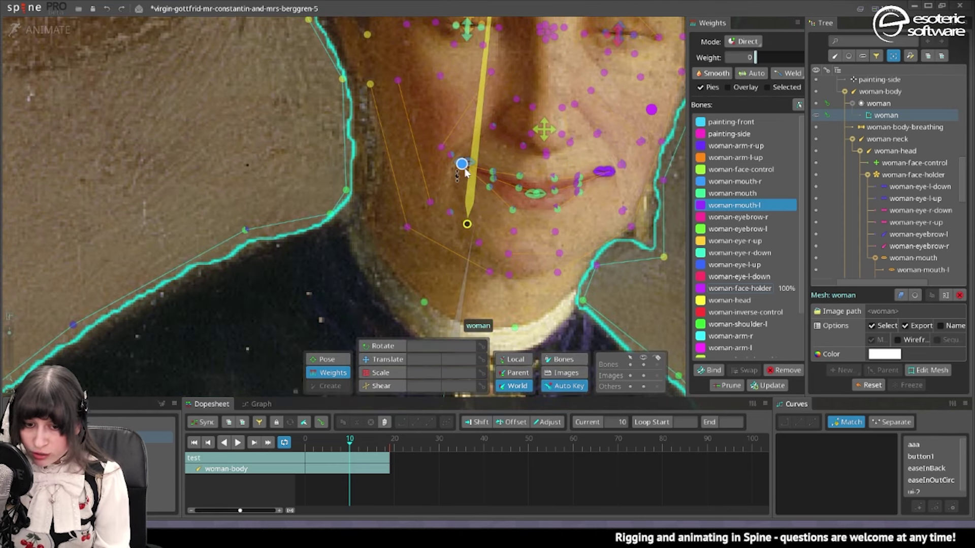
- Weight the two cheek vertices outside the other mouth corner partly to woman-mouth-r, the upper one about 29%
left_click(735, 181)
left_click_drag(438, 144, 447, 100)
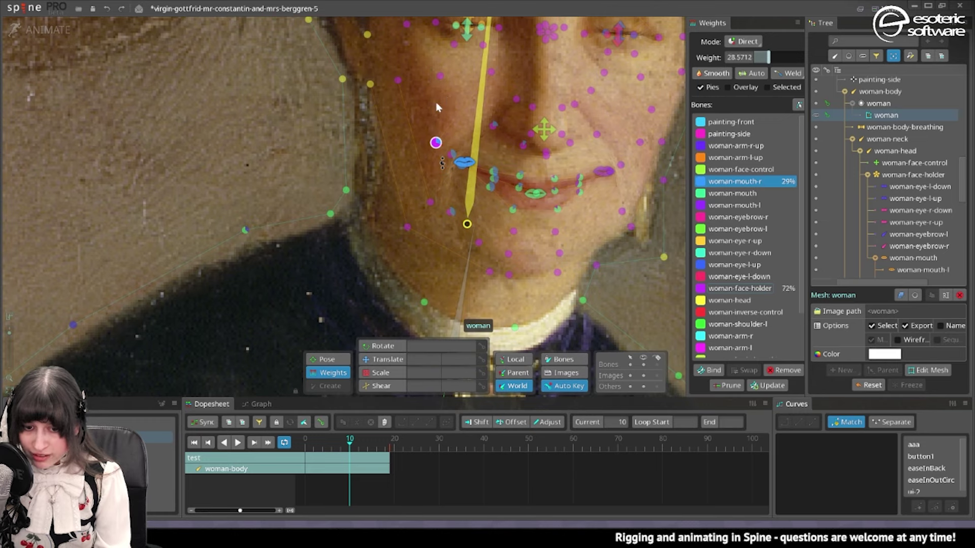
left_click_drag(430, 202, 433, 155)
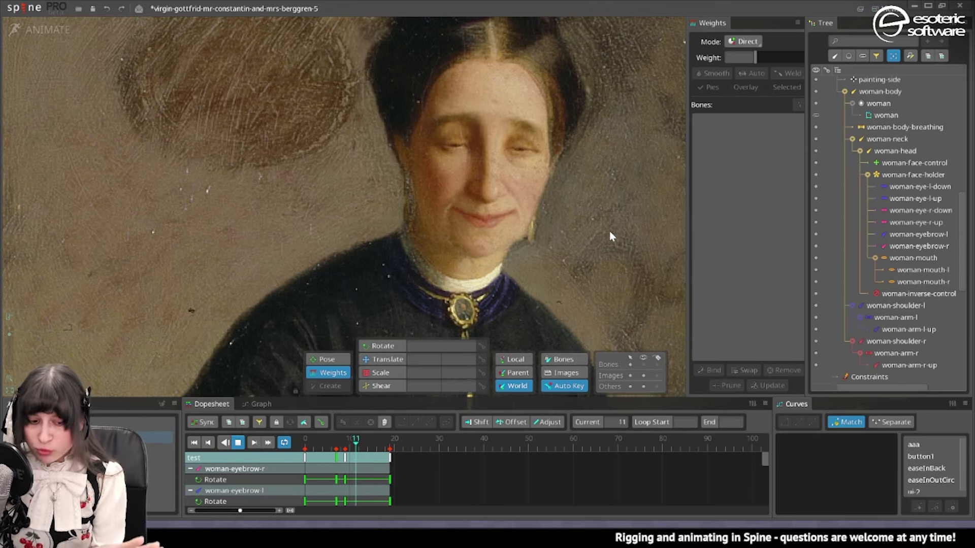
- Select the man mesh and stop the test animation's playback
left_click_drag(560, 289, 447, 84)
left_click_drag(579, 309, 494, 80)
left_click(543, 203)
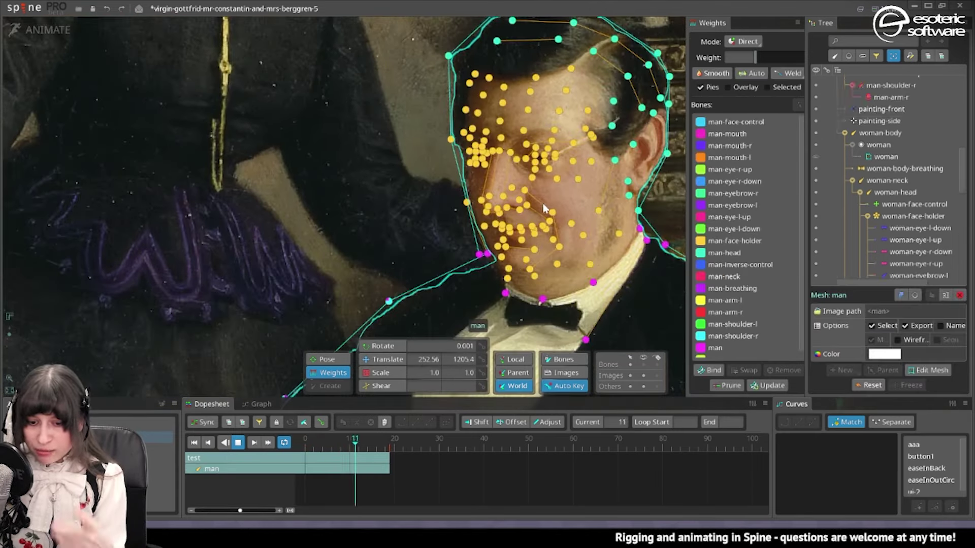
left_click(237, 442)
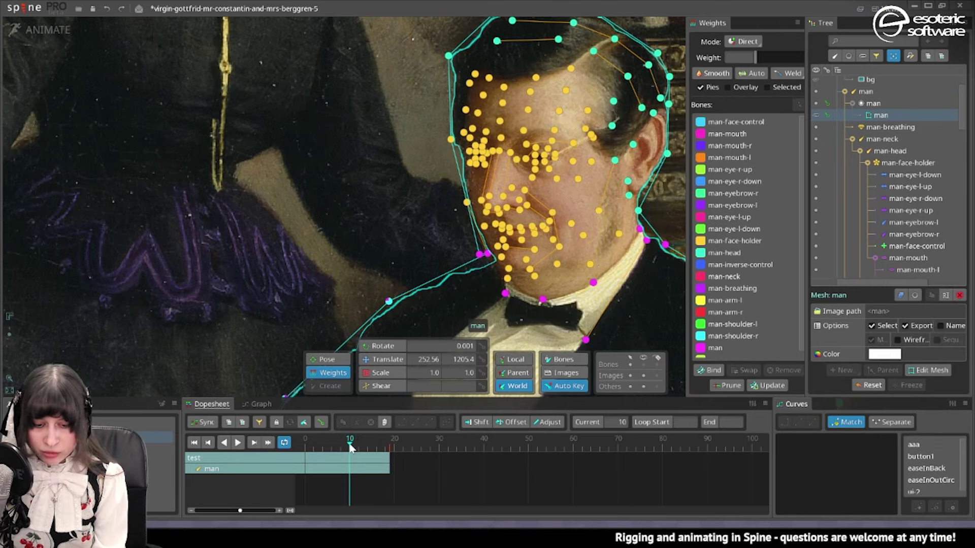
- Weight all of the man's lip vertices 100% to the man-mouth bone
key("space")
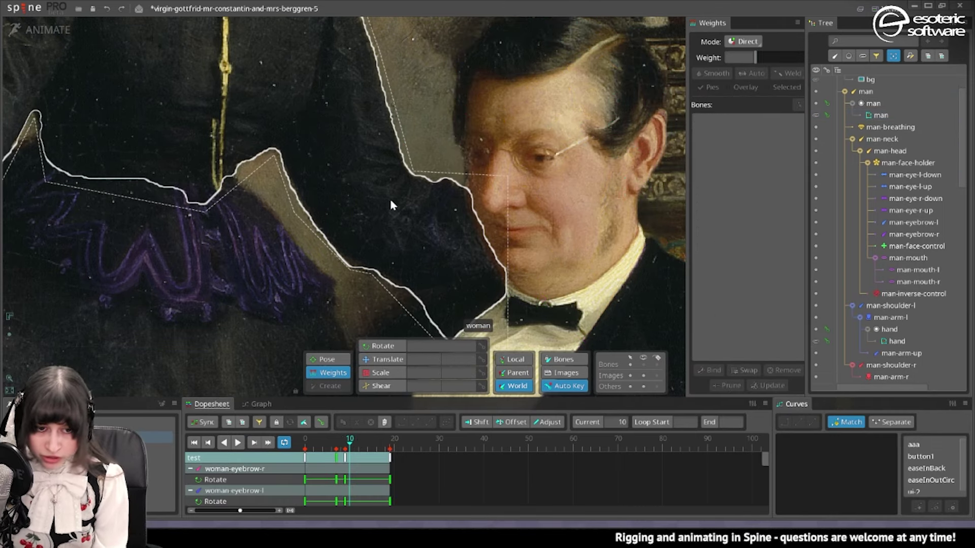
left_click_drag(586, 215, 459, 153)
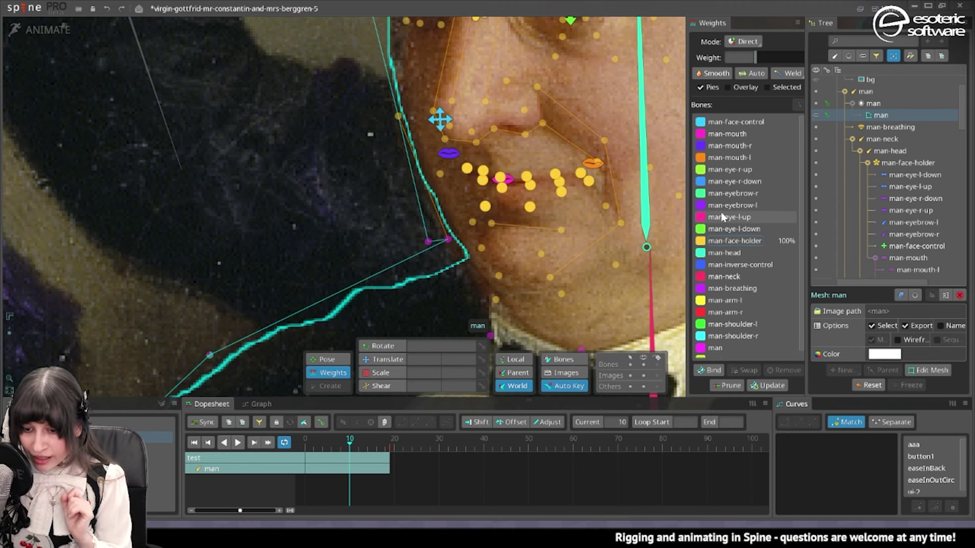
left_click(734, 135)
left_click_drag(765, 58, 807, 58)
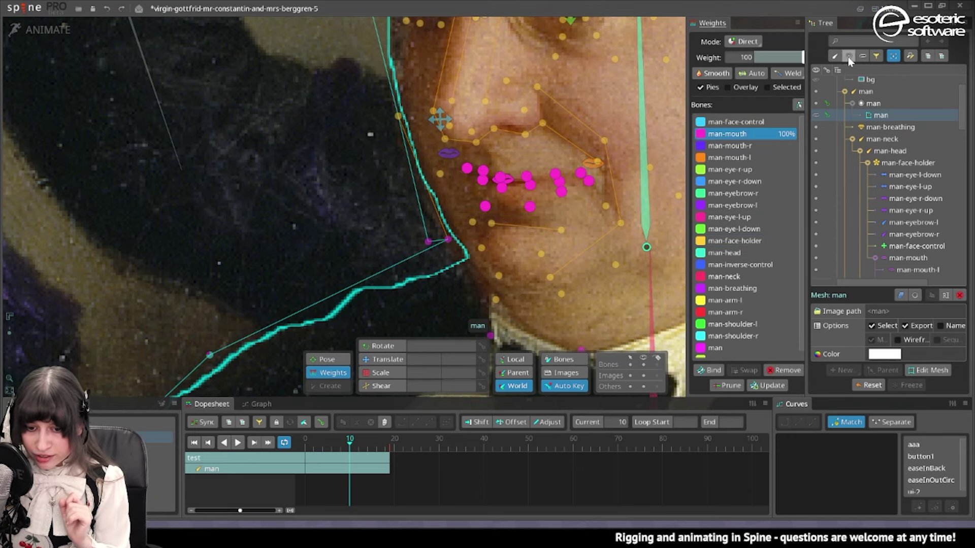
- Weight one lip corner's outermost vertex to man-mouth-r and the opposite corner's two vertices 100% to man-mouth-l
left_click(449, 153)
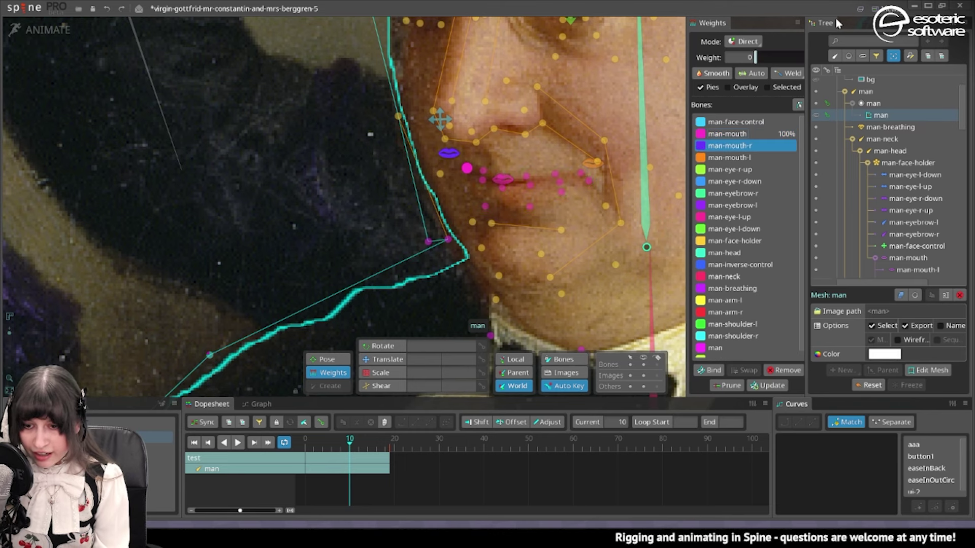
left_click(582, 174)
left_click(597, 162)
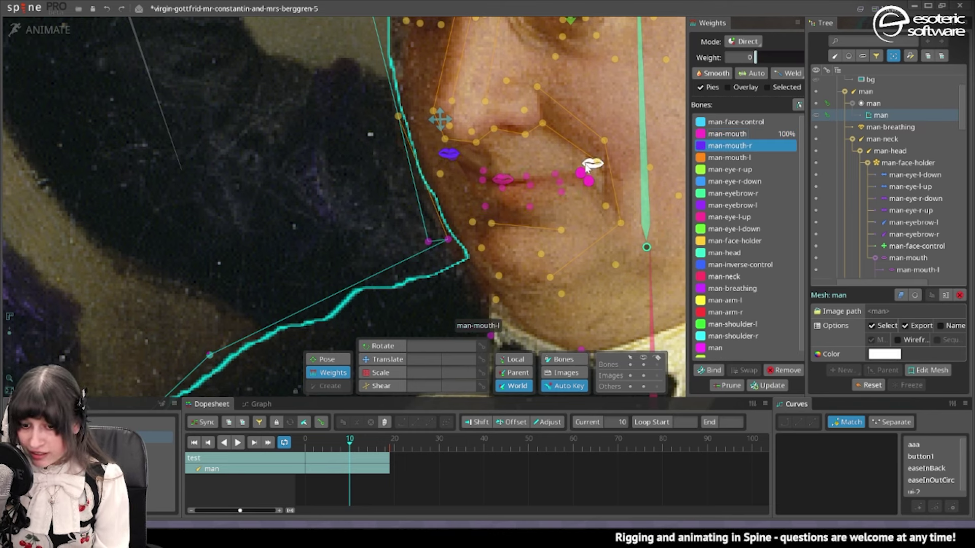
left_click_drag(736, 57, 804, 57)
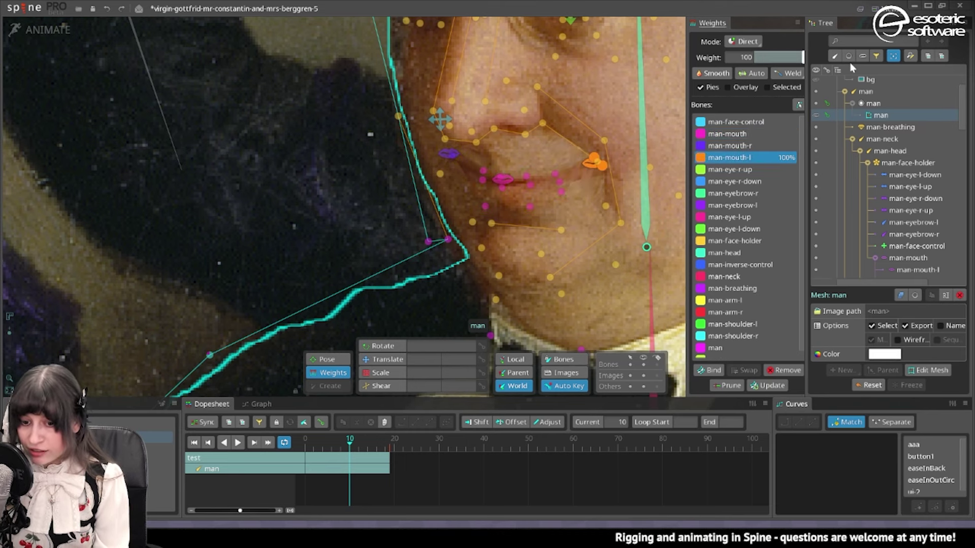
- Weight the three lip vertices next to the man-mouth-l corner partly to the man-mouth-l bone
left_click(561, 192)
left_click(559, 182, "ctrl")
left_click(556, 174, "ctrl")
left_click_drag(770, 57, 805, 57)
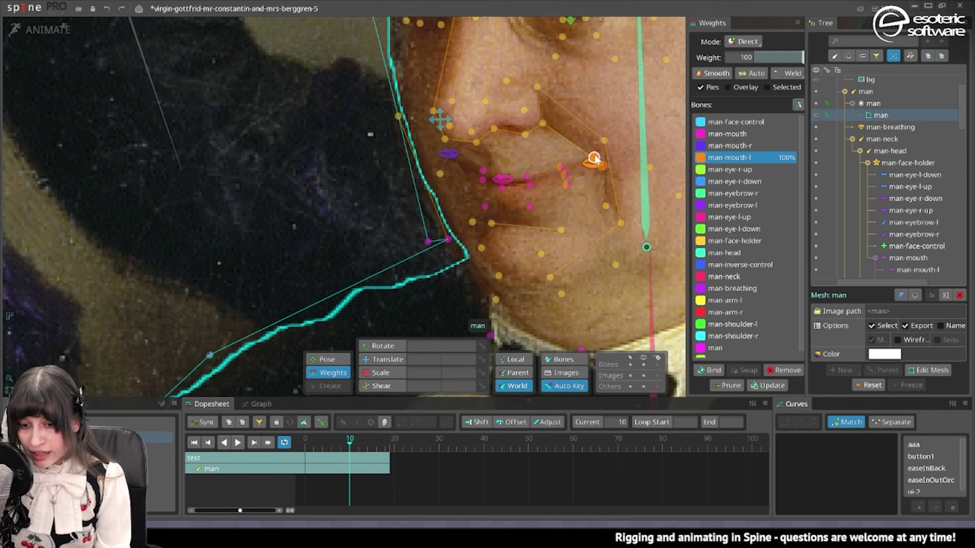
- Weight the smile-line vertices around that mouth corner partly to man-mouth-l, about 69% for the upper one and 56.8572% for the lowest
left_click_drag(602, 165, 618, 124)
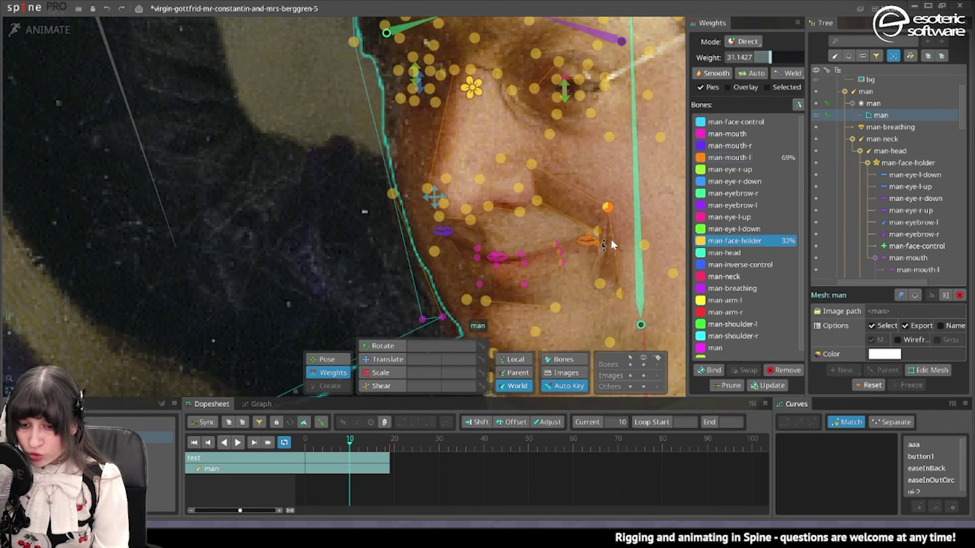
left_click(597, 233)
left_click_drag(600, 203, 571, 246)
left_click(580, 243)
left_click_drag(599, 284, 615, 216)
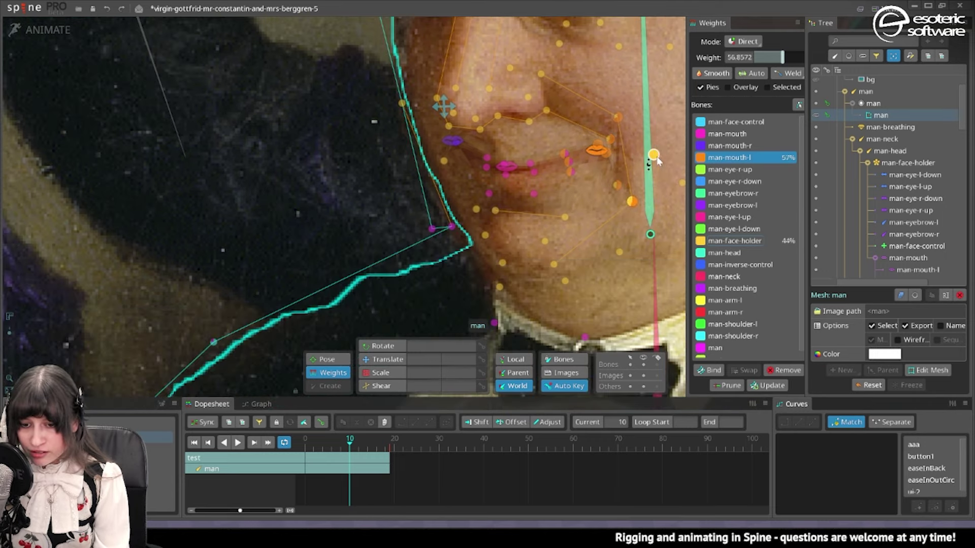
- Weight the cheek vertices farther from the mouth corner partly to man-mouth-l, the outer one 48.8571% and the upper one 31.1427%
left_click_drag(656, 156, 641, 131)
left_click_drag(630, 129, 548, 172)
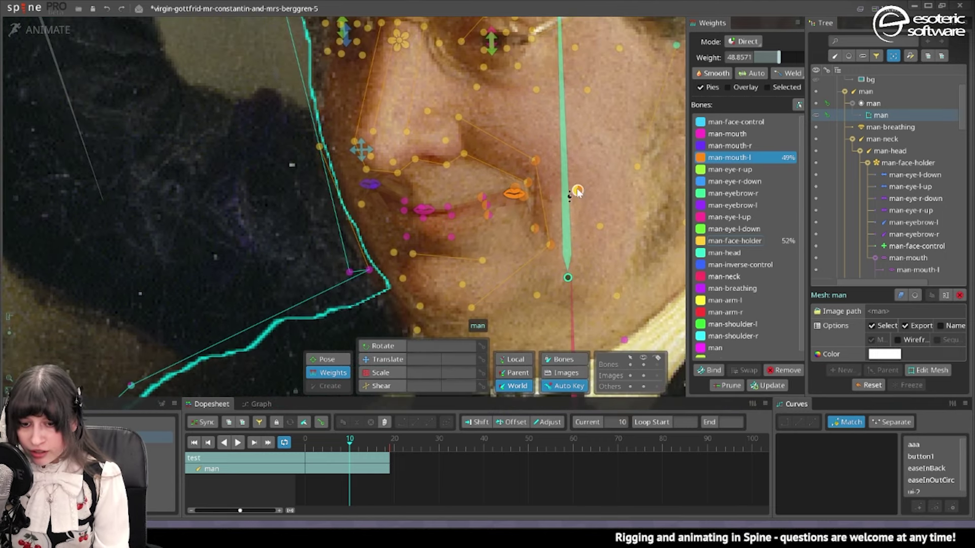
left_click_drag(536, 93, 544, 47)
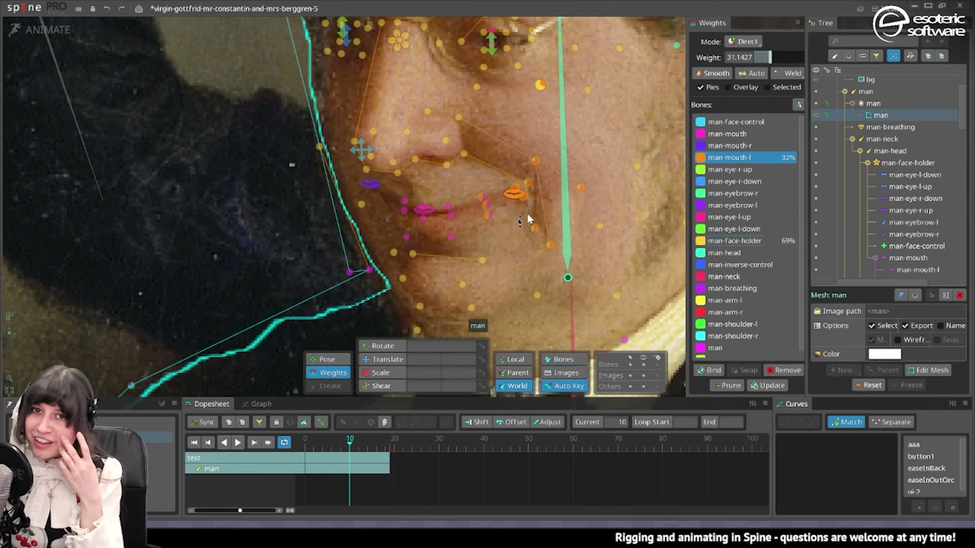
left_click_drag(524, 144, 538, 186)
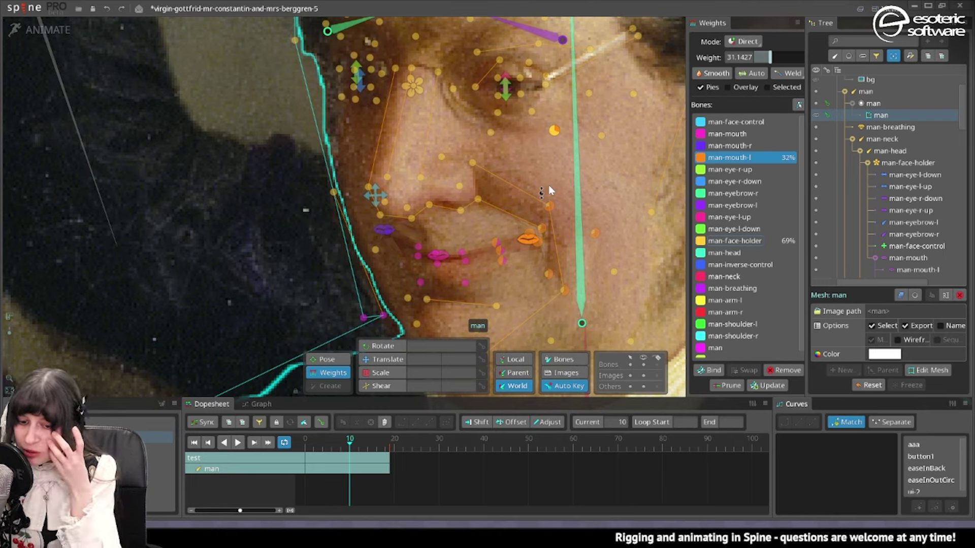
left_click(602, 131)
left_click(653, 209)
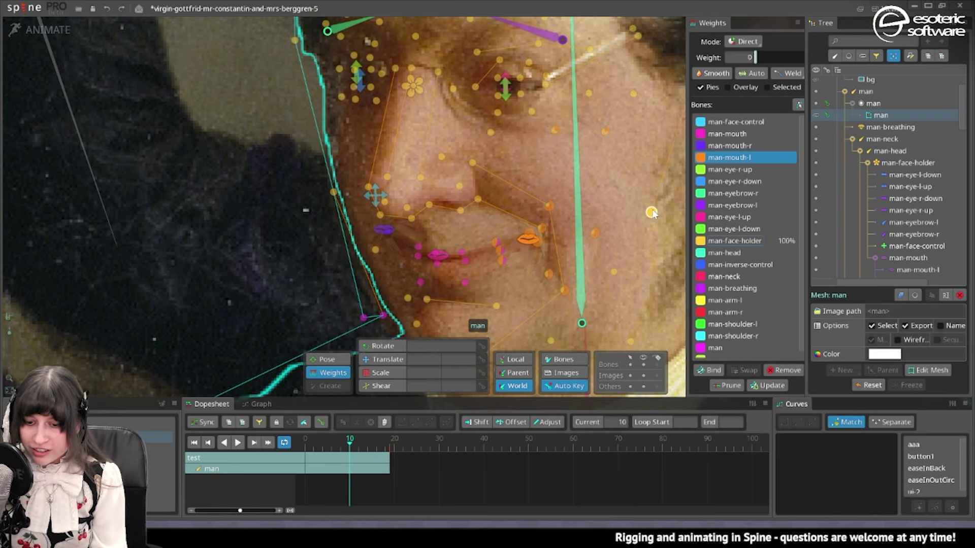
- Weight the lip vertices between the mouth centre and the man-mouth-l corner 22.77% to man-mouth-l, checking the pose at frame 10
scroll(601, 209, "down", 2)
left_click_drag(602, 209, 558, 186)
key("d")
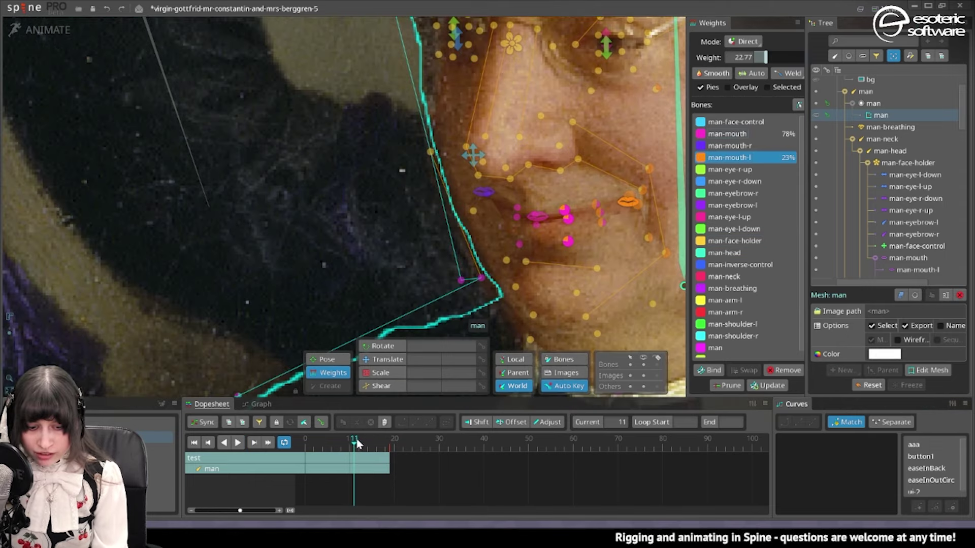
left_click_drag(355, 443, 349, 443)
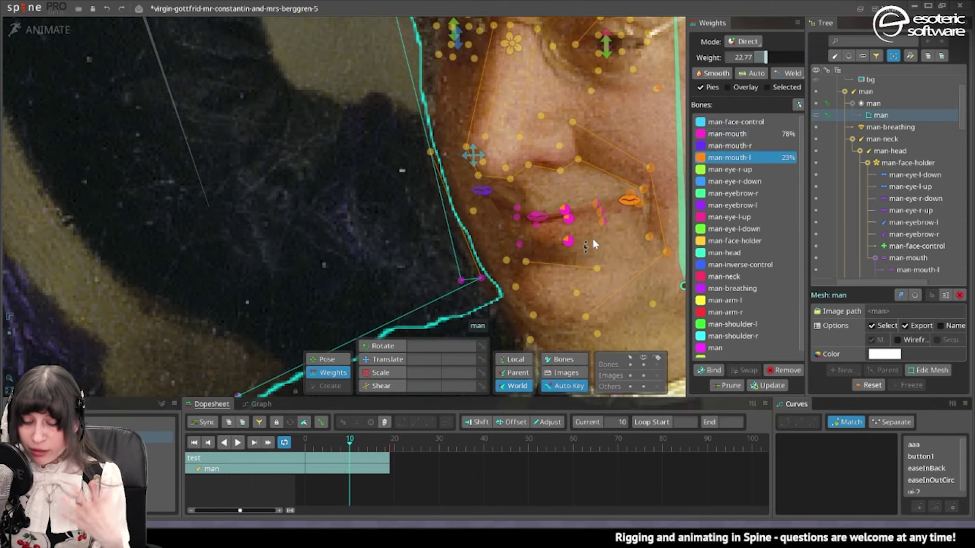
- Weight the three lip vertices nearest the man-mouth-r corner partly to man-mouth-r, the lower one 34.2715%
left_click_drag(524, 222, 555, 215)
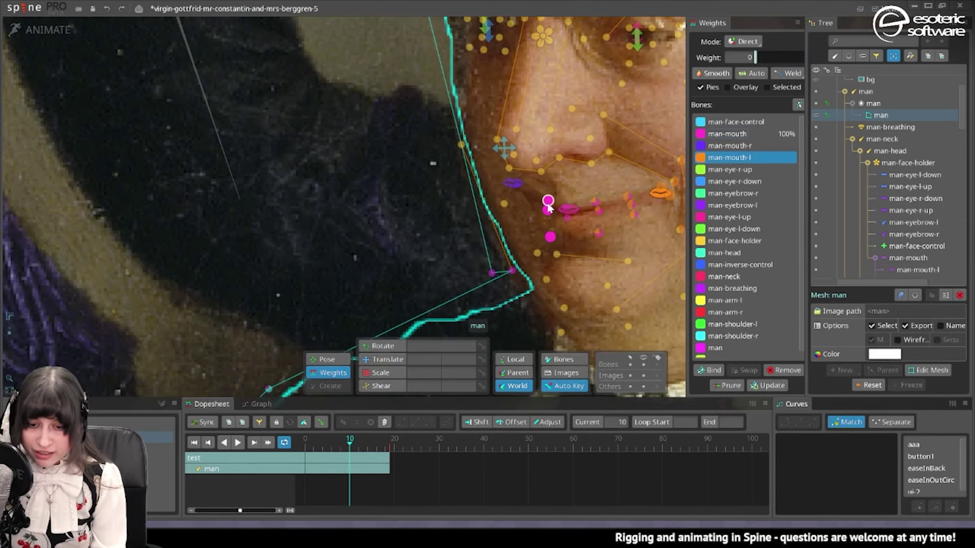
left_click(514, 187)
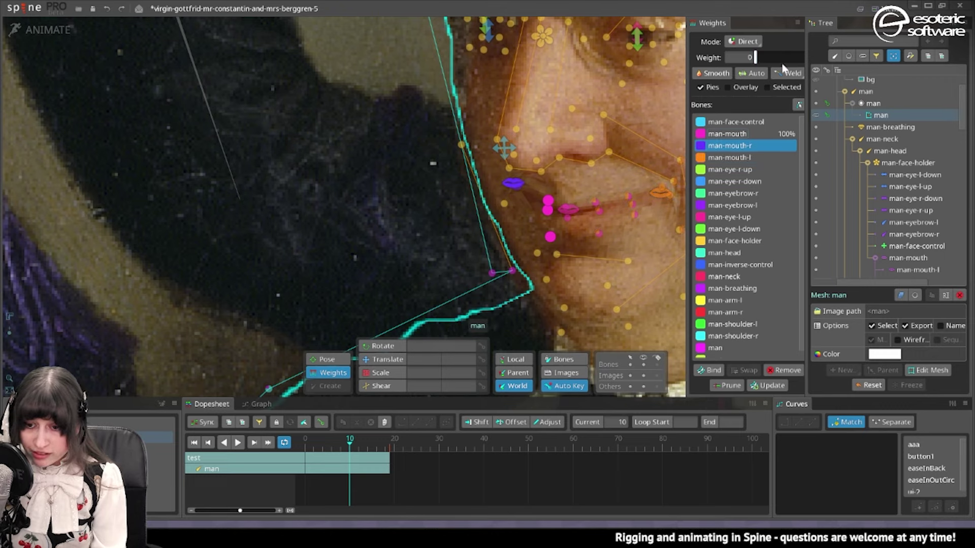
left_click_drag(761, 58, 769, 58)
scroll(563, 102, "down", 2)
scroll(550, 100, "up", 2)
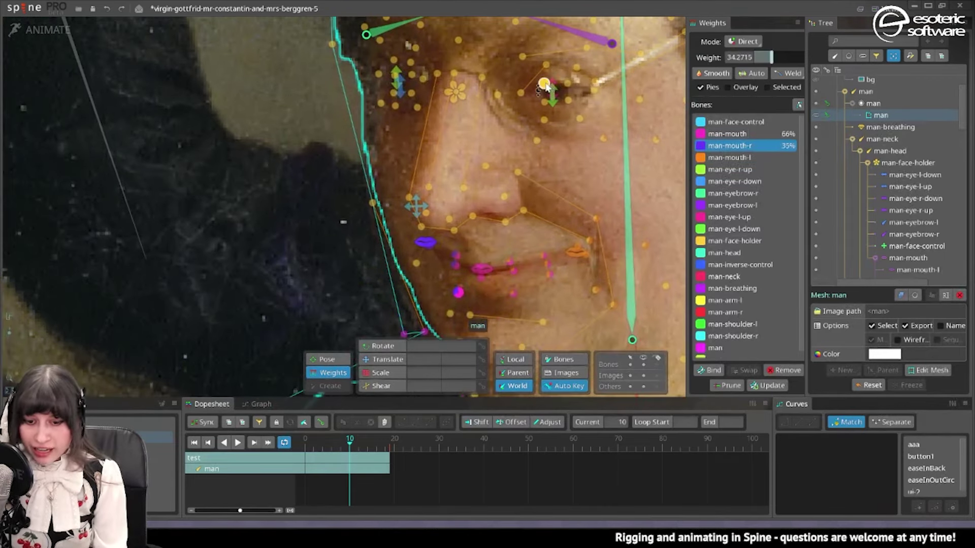
- Go to frame 0 and weight the upper lid vertices of the man's nearer eye to the man-eye-l-up bone
left_click(545, 83)
left_click(550, 86)
left_click_drag(329, 445, 265, 443)
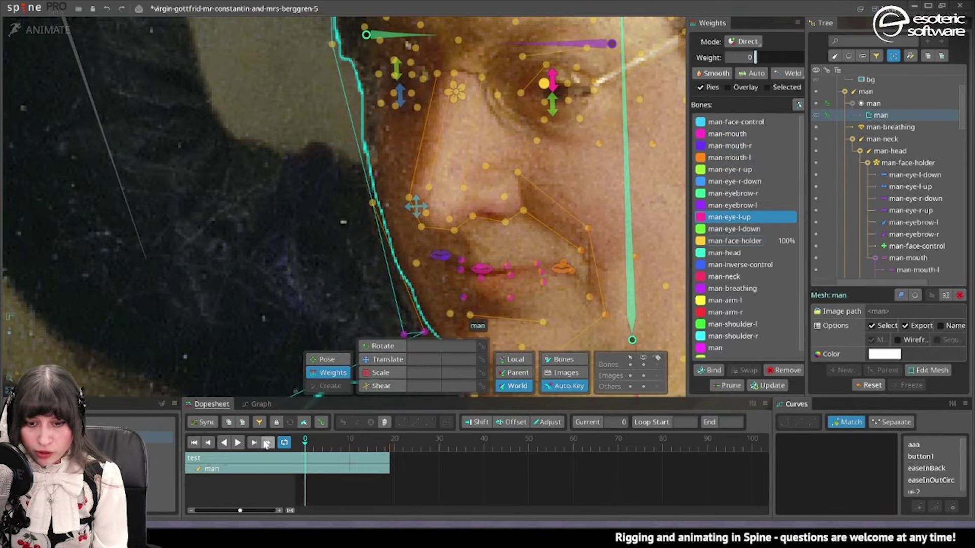
left_click_drag(755, 57, 803, 57)
- Weight the lower lid vertices of the same eye to the man-eye-l-down bone
left_click_drag(572, 111, 538, 96)
left_click(552, 108)
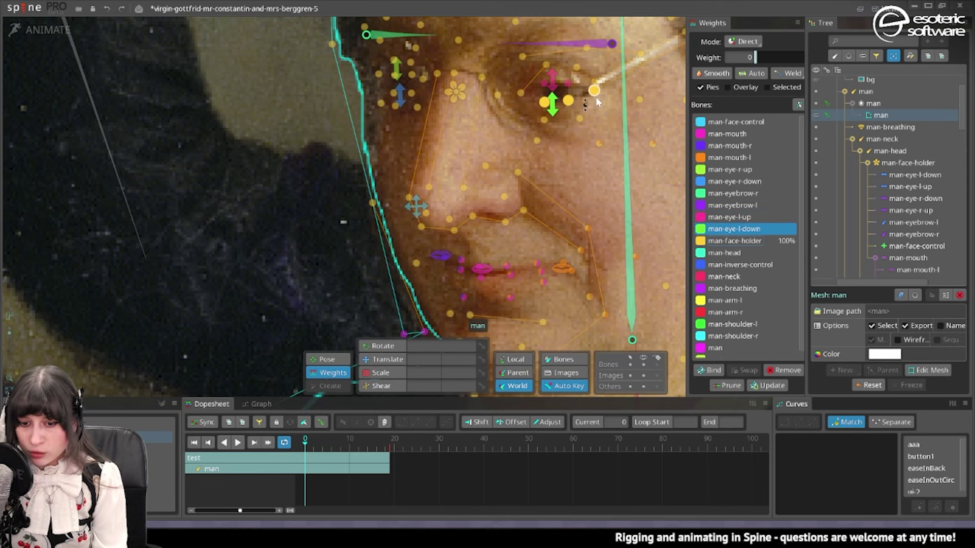
left_click_drag(781, 59, 804, 60)
- Weight the shadowed eye's upper lid vertices 100% to man-eye-r-up and its lower lid vertices 100% to man-eye-r-down
left_click_drag(450, 184, 539, 217)
left_click(483, 126)
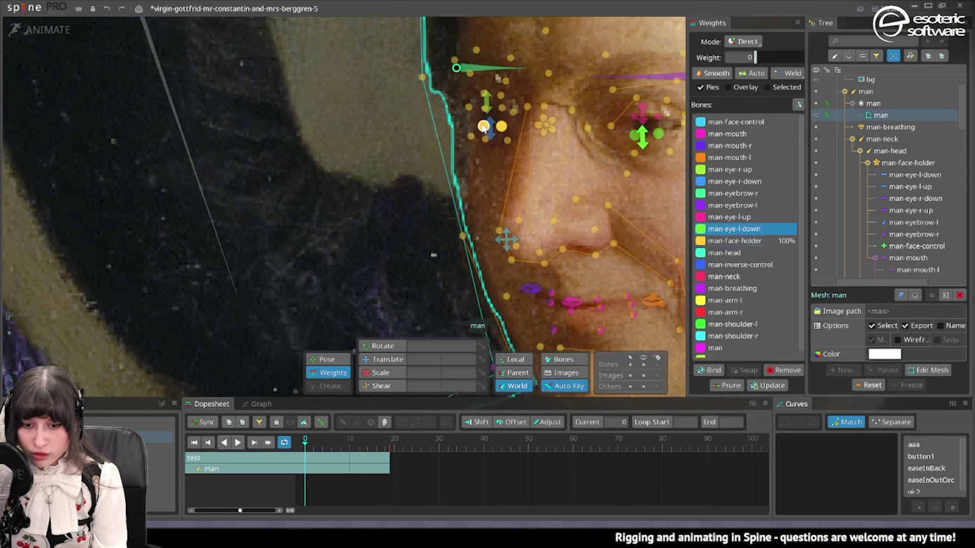
left_click(486, 138)
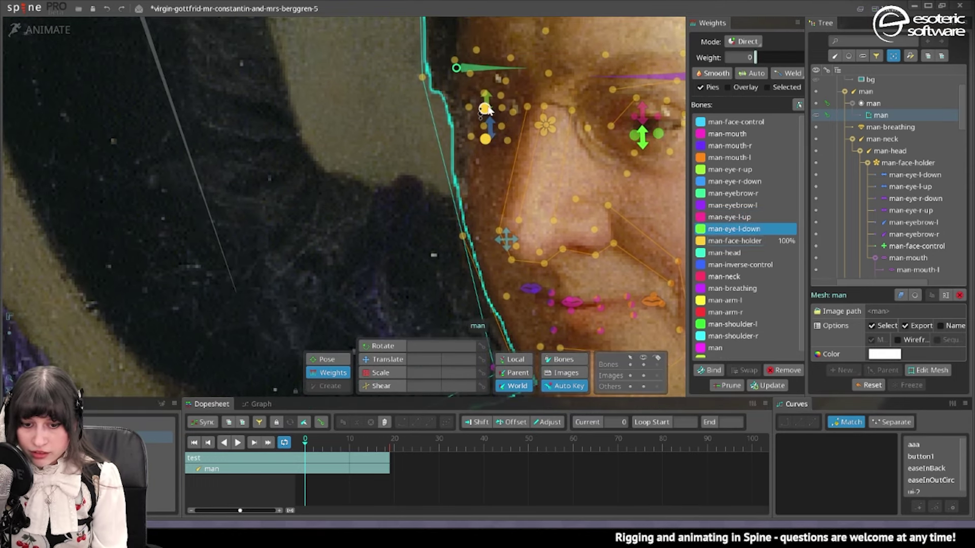
key("space")
left_click(489, 107)
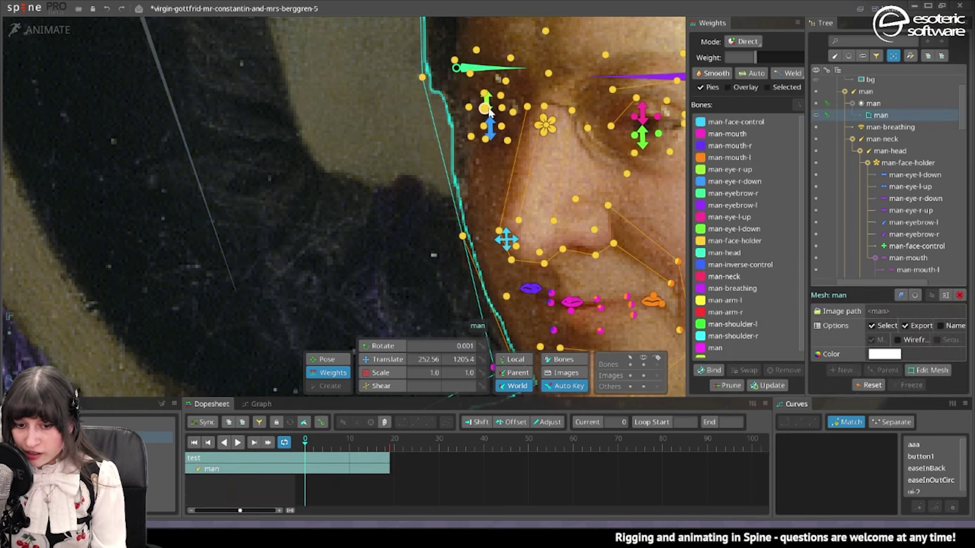
scroll(746, 238, "down", 1)
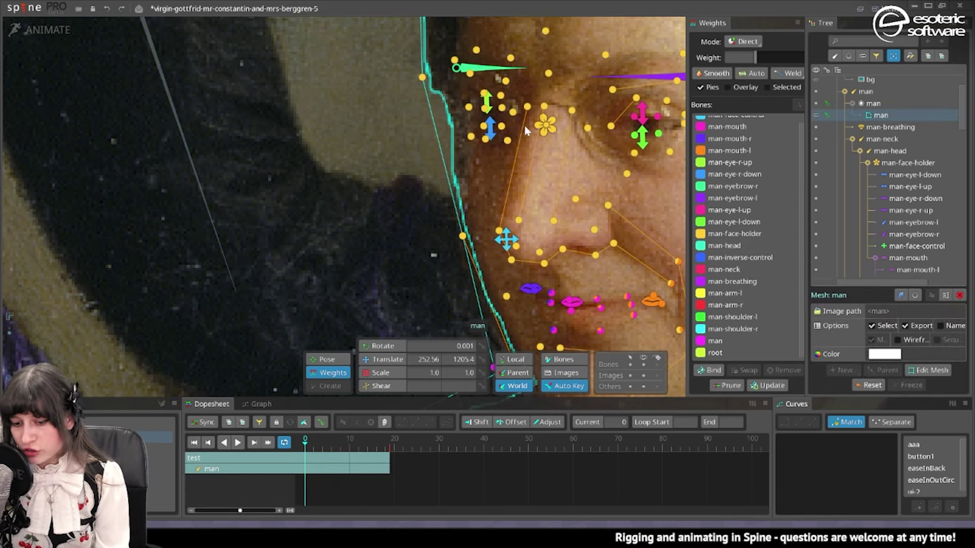
scroll(525, 114, "up", 3)
left_click_drag(497, 109, 583, 129)
left_click(539, 116)
left_click(545, 162)
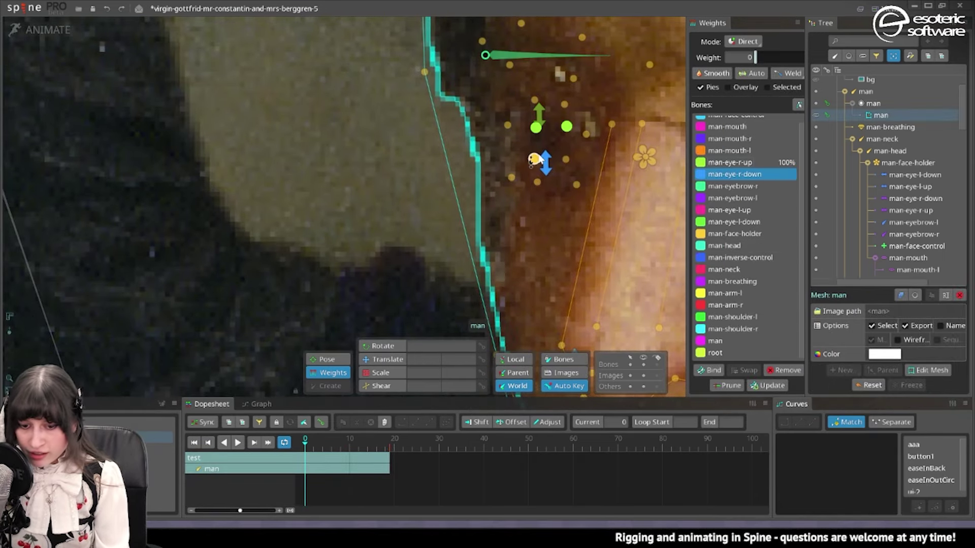
left_click(802, 58)
- At frame 10, weight the vertices above both upper eyelids partly to their upper lid bones, using 42.57% for man-eye-r-up
scroll(517, 195, "down", 3)
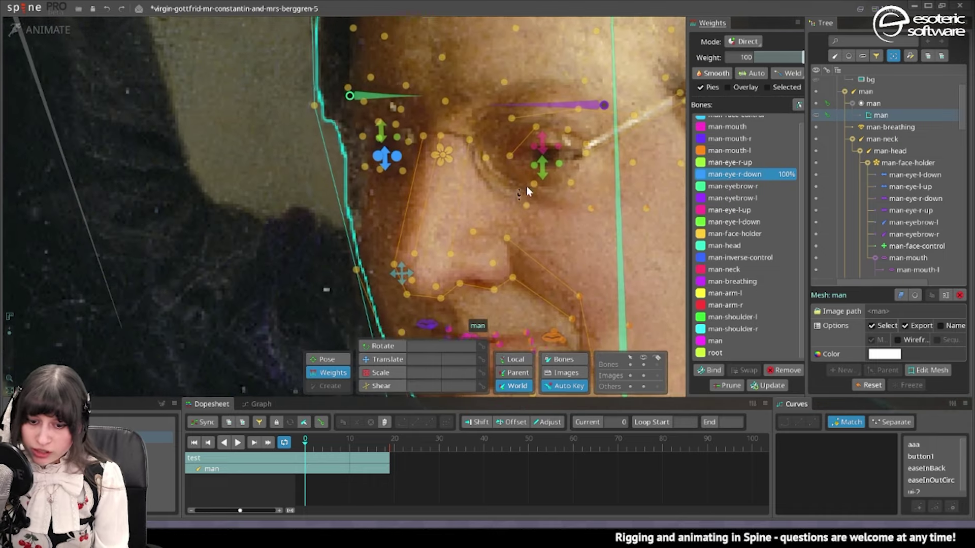
left_click_drag(536, 225, 584, 239)
left_click(349, 450)
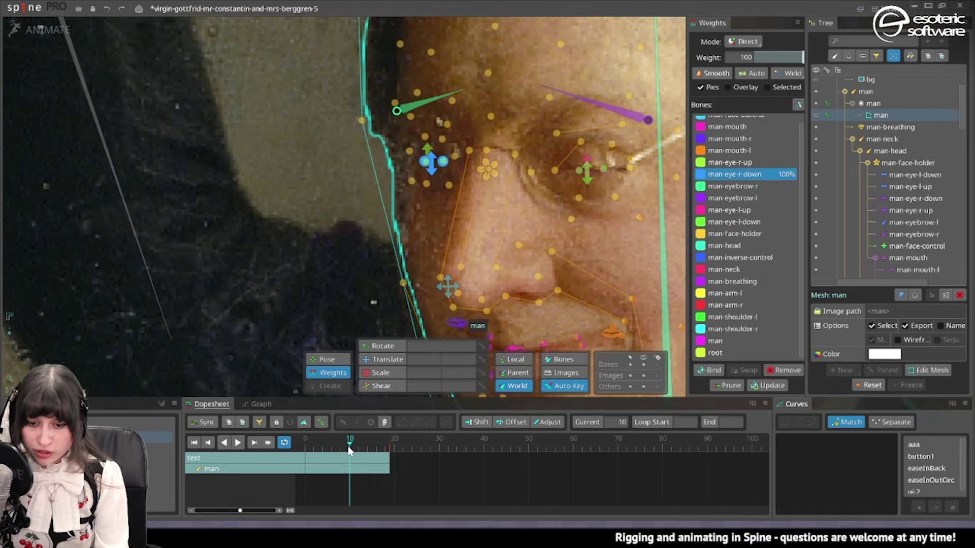
scroll(547, 263, "up", 4)
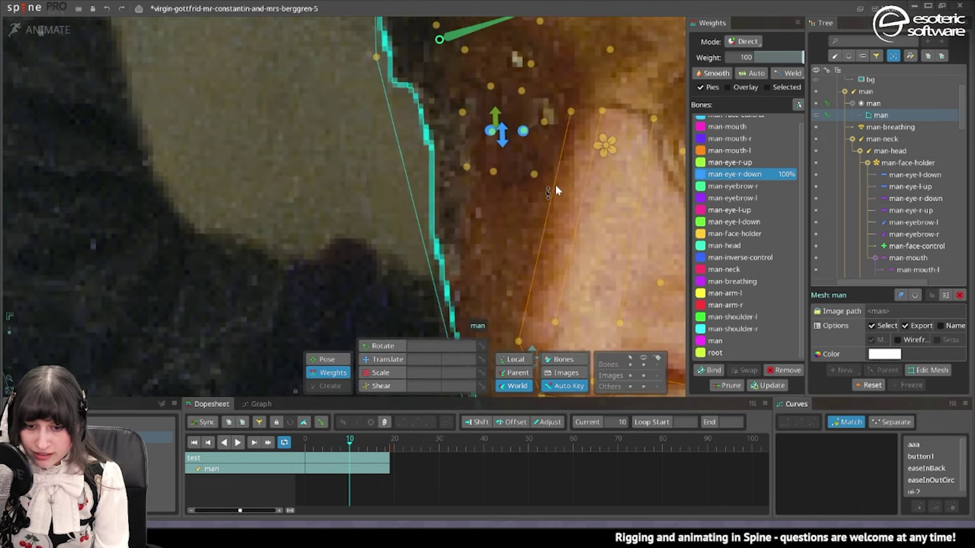
left_click_drag(555, 186, 513, 198)
left_click_drag(650, 212, 584, 227)
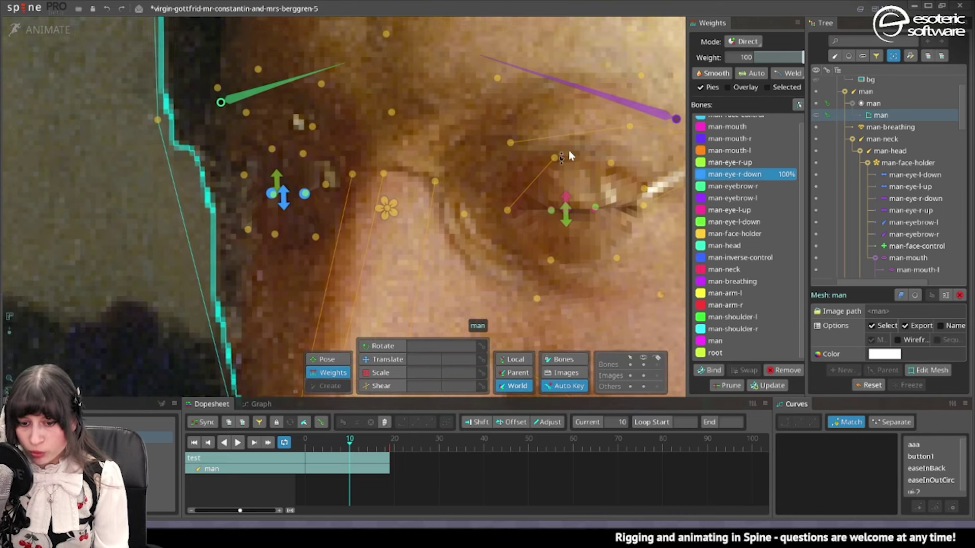
left_click(554, 158)
left_click_drag(756, 56, 765, 55)
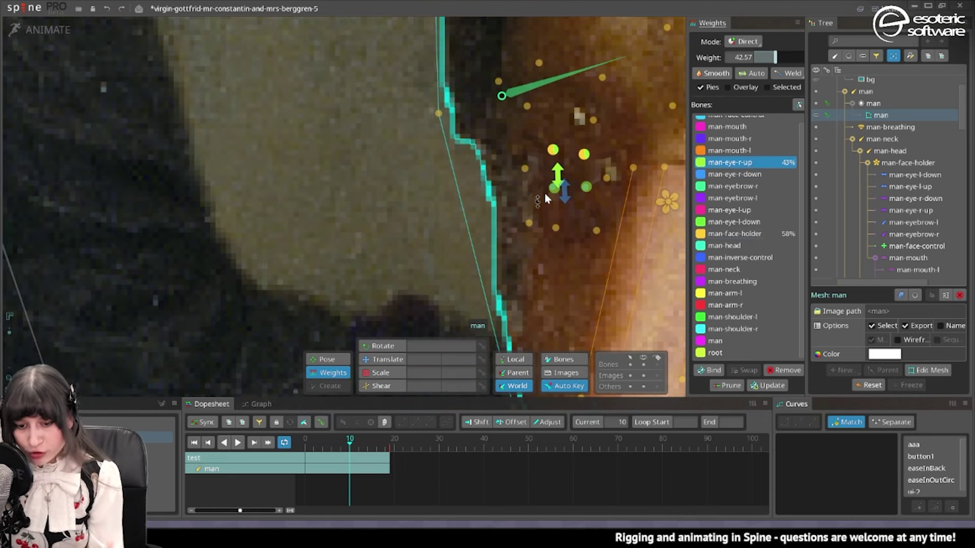
- Weight the four vertices around the shadowed eyebrow to the man-eyebrow-r bone
scroll(541, 189, "down", 3)
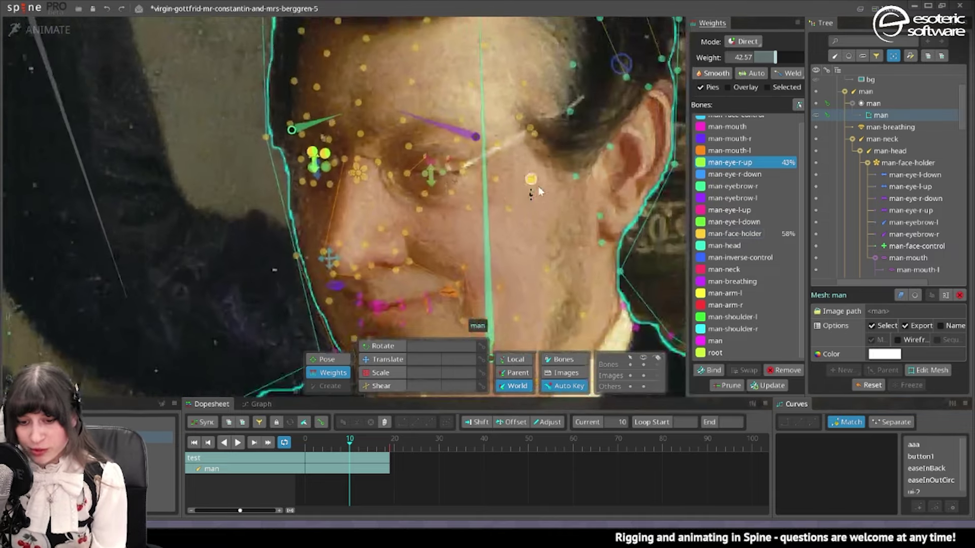
scroll(505, 127, "up", 2)
left_click(504, 124)
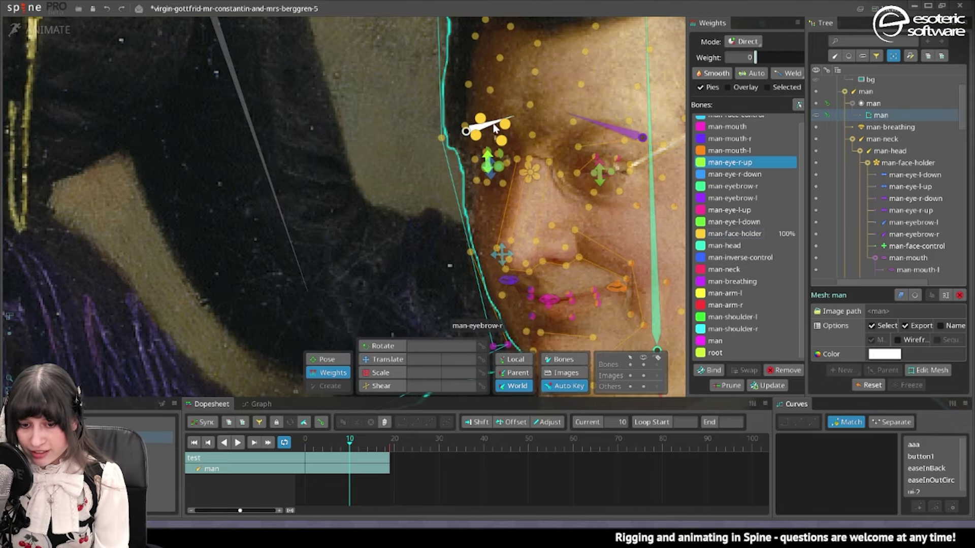
left_click(493, 125)
left_click_drag(756, 57, 871, 56)
- Weight the vertices around the other eyebrow to man-eyebrow-l, with 89.4285% for the upper inner one
left_click(573, 124)
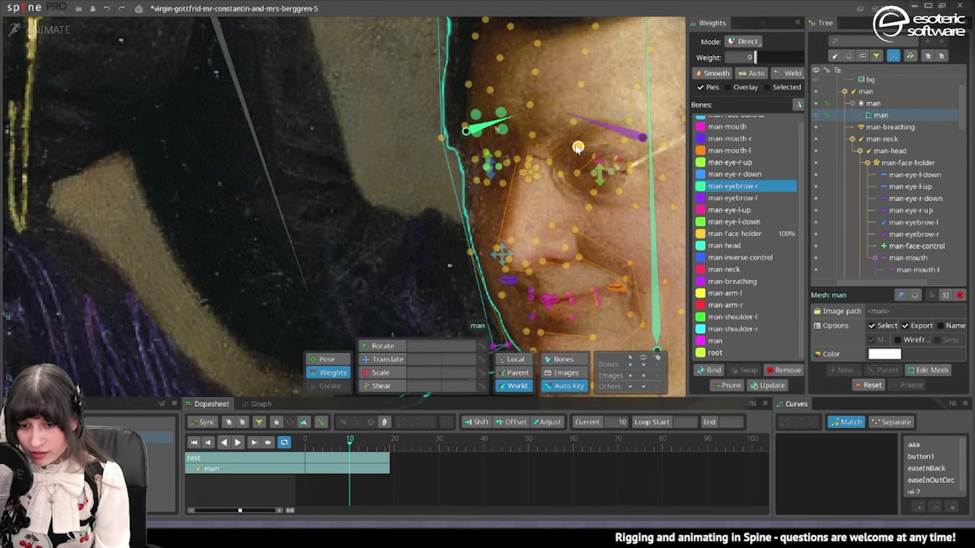
left_click(596, 125)
left_click_drag(757, 58, 798, 59)
left_click_drag(572, 123, 603, 4)
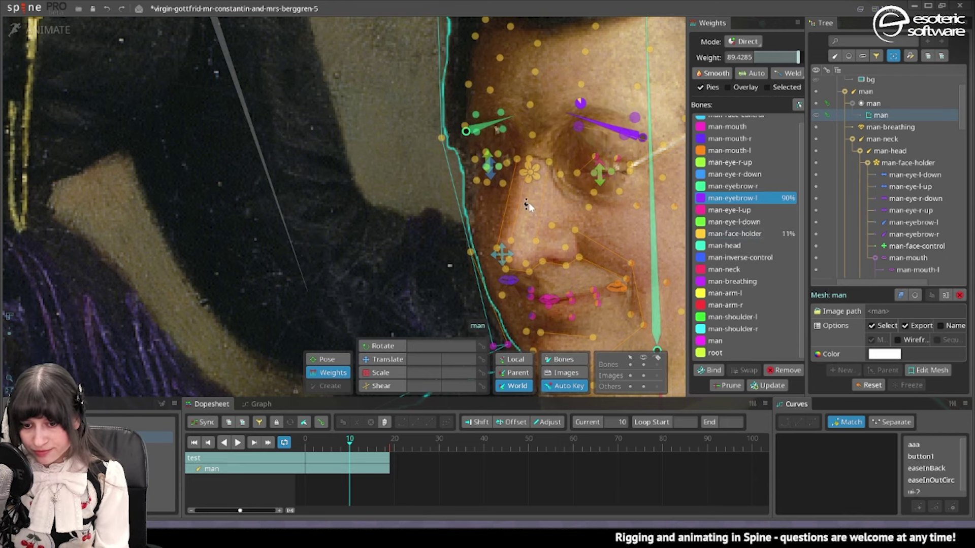
- Weight the two vertices between the eyebrows equally to man-eyebrow-l and man-eyebrow-r, with 37.62% for man-face-holder
left_click_drag(581, 104, 628, 144)
left_click(576, 144)
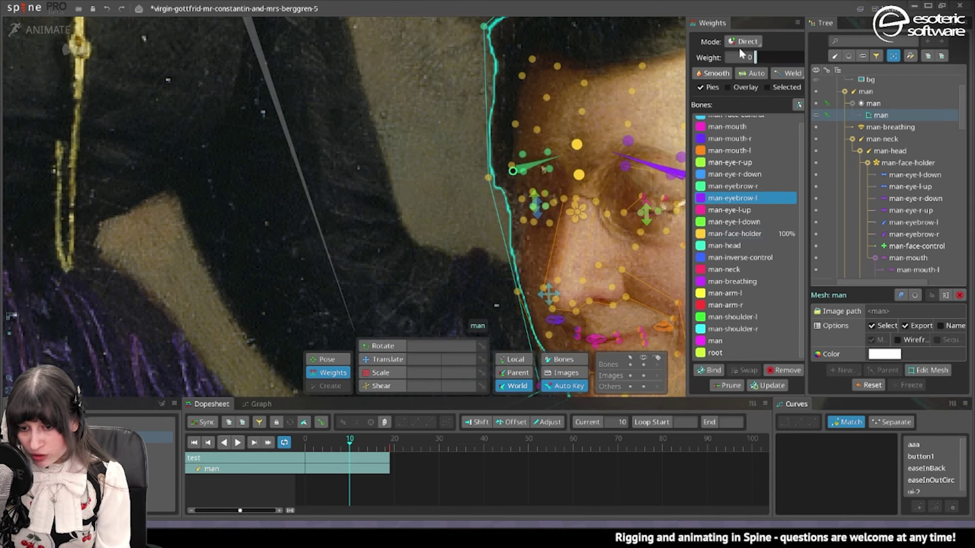
left_click_drag(739, 51, 802, 55)
left_click(752, 188)
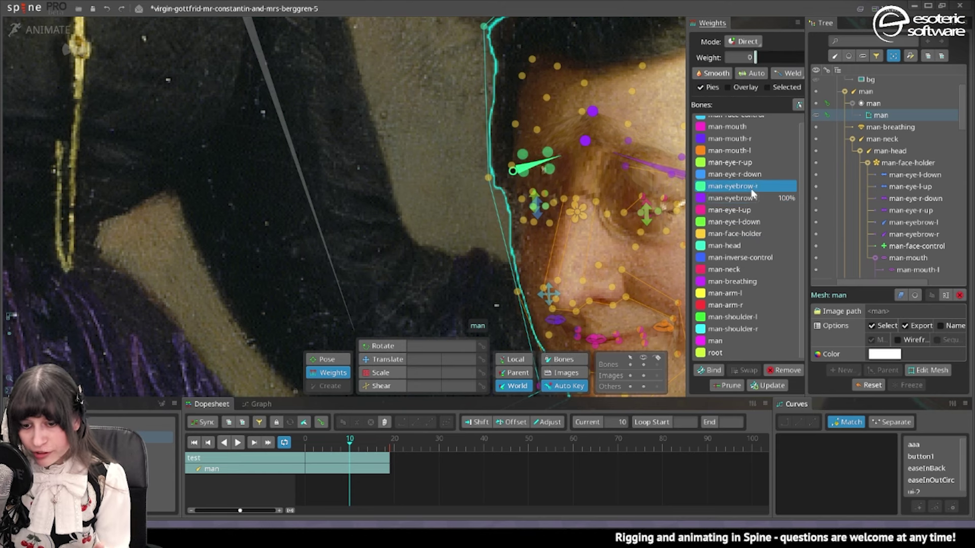
left_click(744, 56)
type("5")
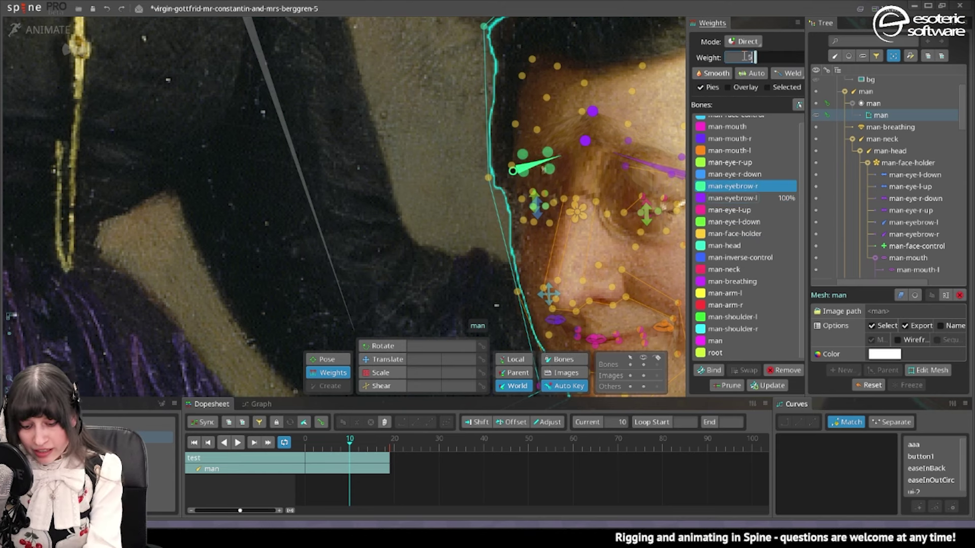
type("0")
key("Return")
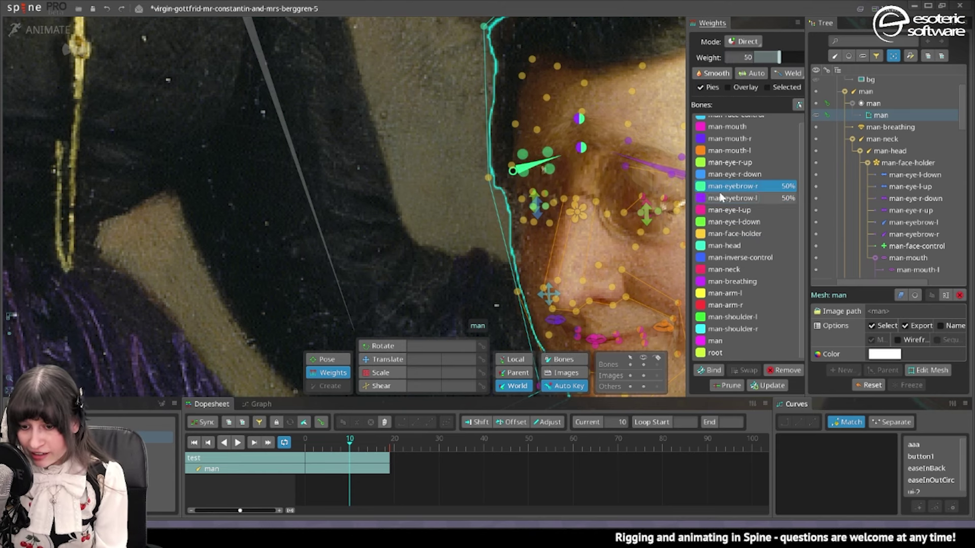
left_click(576, 210)
left_click_drag(733, 61, 762, 80)
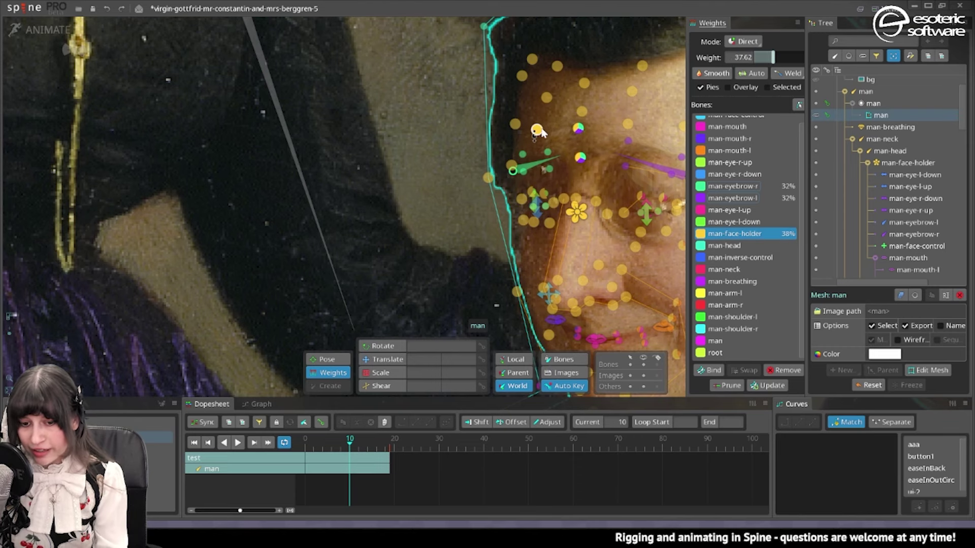
- Weight the forehead vertex above the shadowed eyebrow partly to man-eyebrow-r
left_click(520, 127)
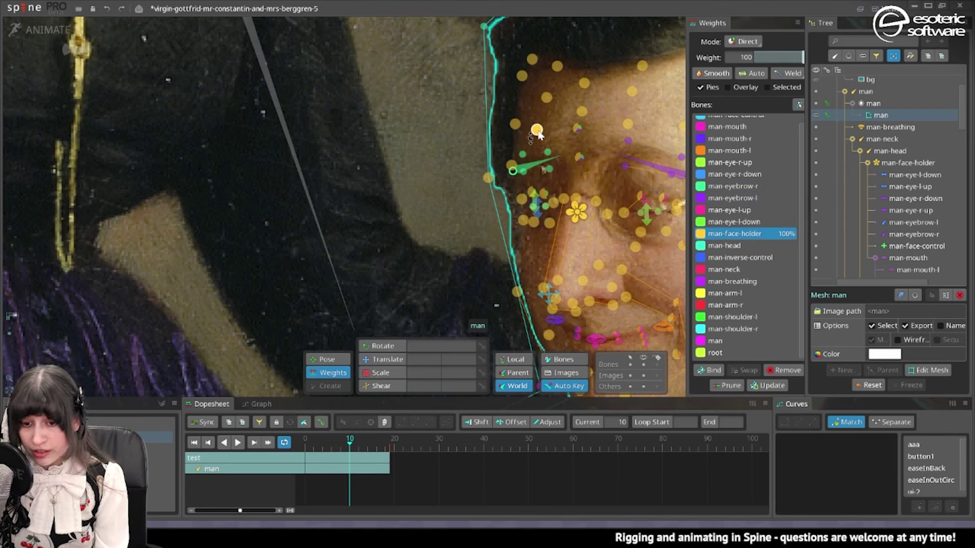
left_click(530, 164)
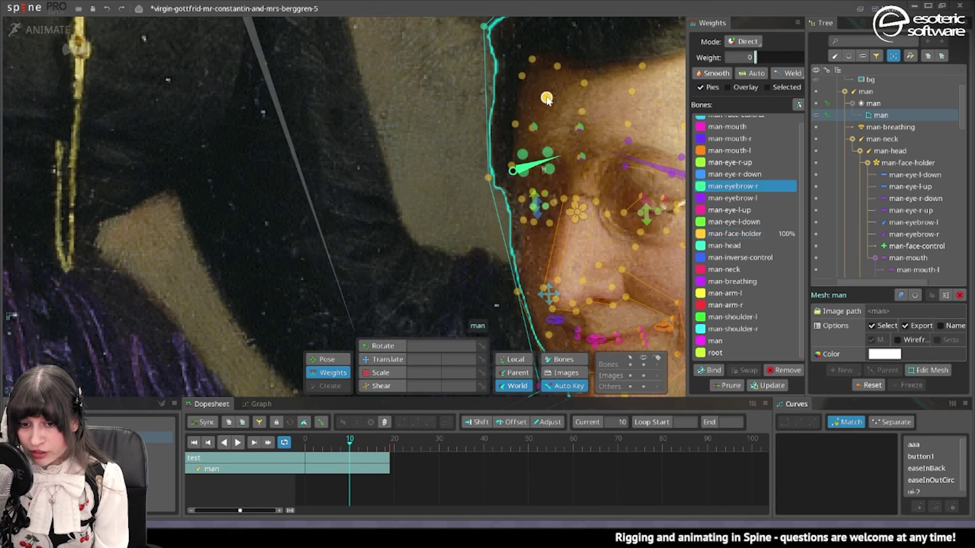
left_click_drag(546, 99, 582, 107)
- Weight the forehead vertices above the other eyebrow to man-eyebrow-l, using 30.69% for the lower pair and 9.42867% and 5.7144% for those higher up
left_click_drag(644, 142, 583, 146)
left_click(591, 168)
left_click(567, 128)
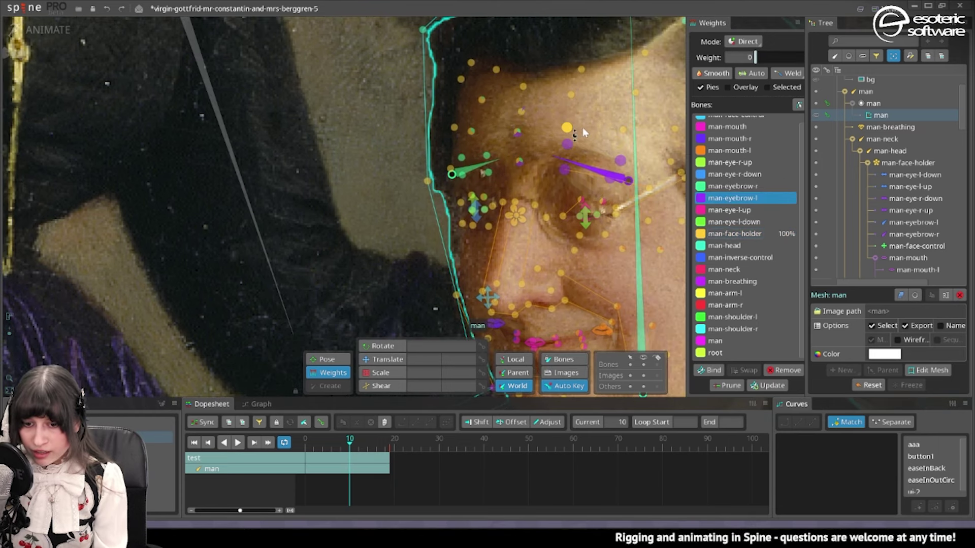
left_click_drag(764, 58, 770, 57)
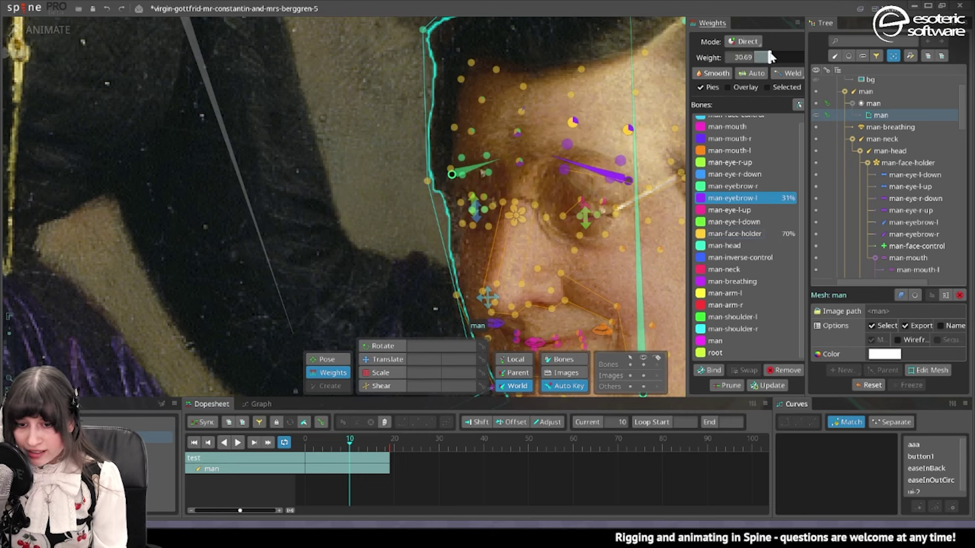
left_click_drag(579, 95, 582, 82)
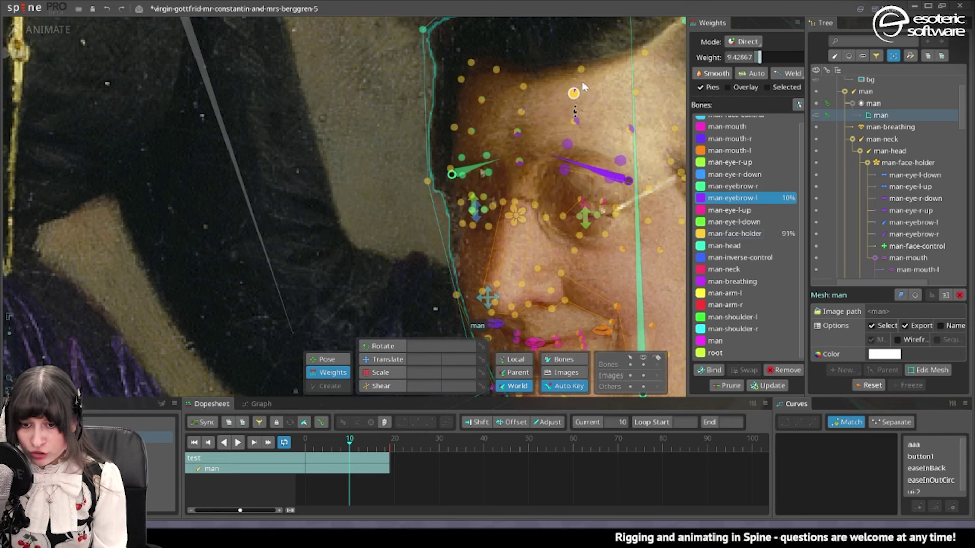
left_click_drag(640, 91, 643, 80)
left_click_drag(613, 131, 584, 102)
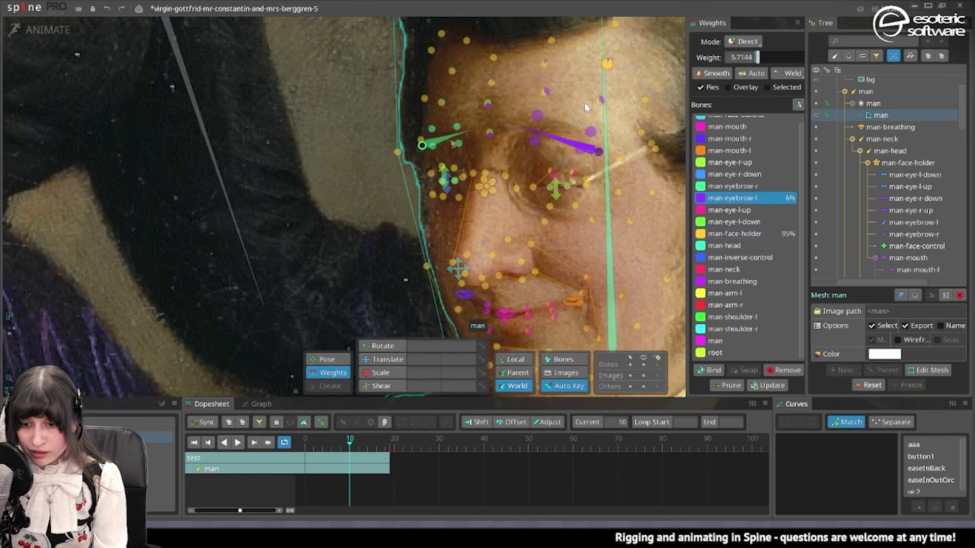
- Play the test animation to check how the man's facial mesh deforms
left_click(640, 132)
left_click_drag(539, 244, 599, 222)
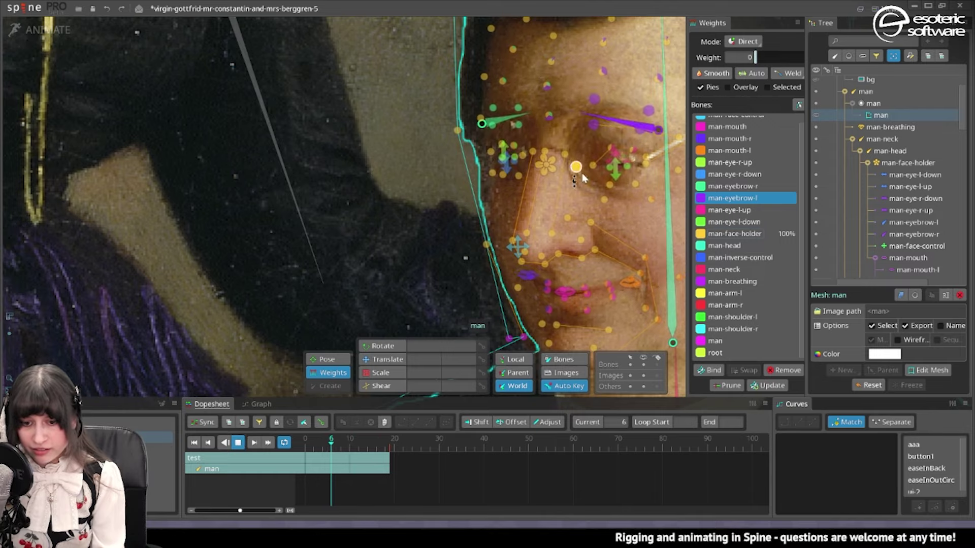
scroll(100, 160, "down", 3)
left_click_drag(478, 217, 597, 231)
key("space")
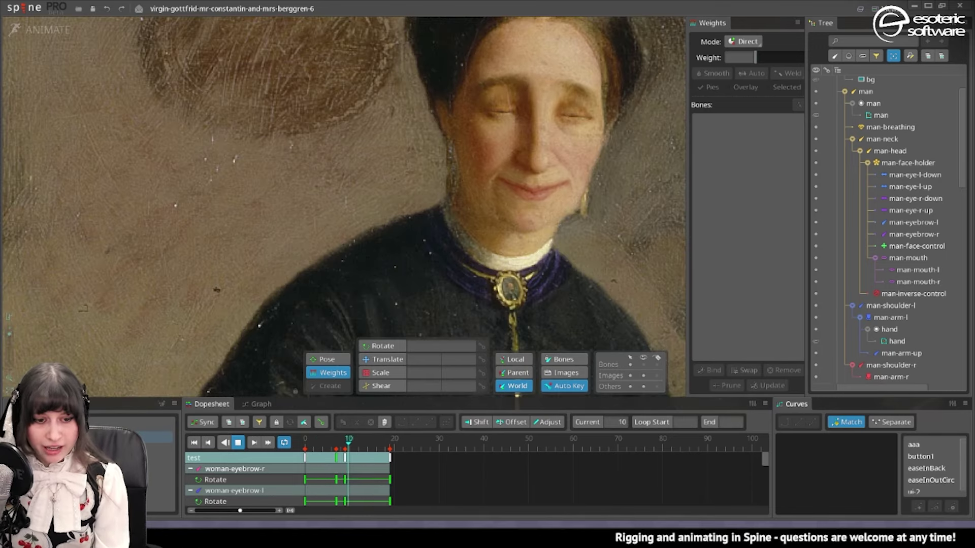
- Create a new animation named face-test, and switch the project to setup mode
left_click(160, 405)
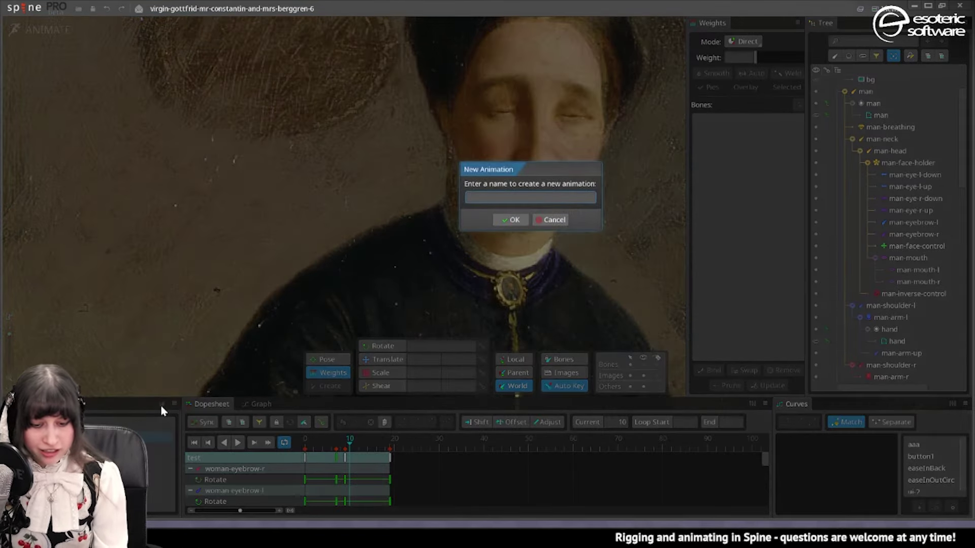
type("face-test")
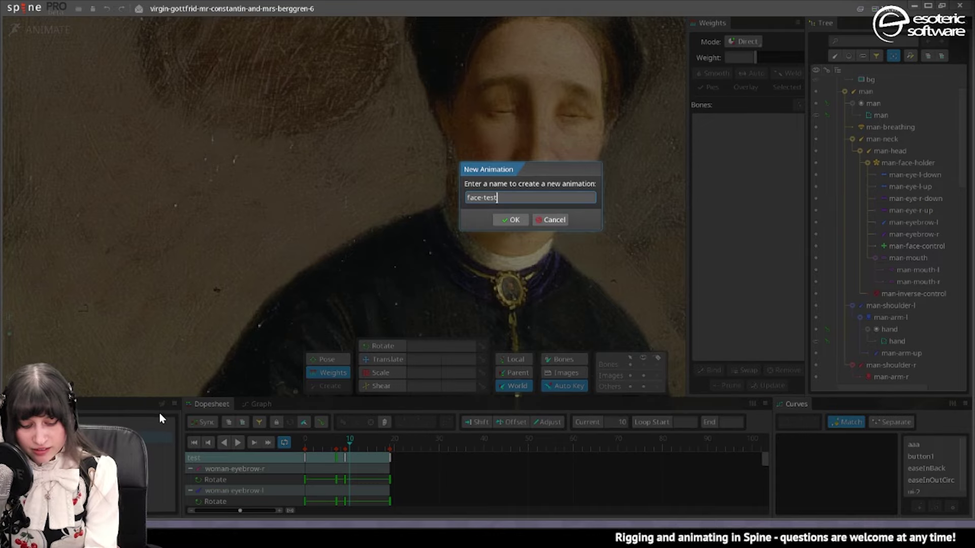
key("Return")
key("v")
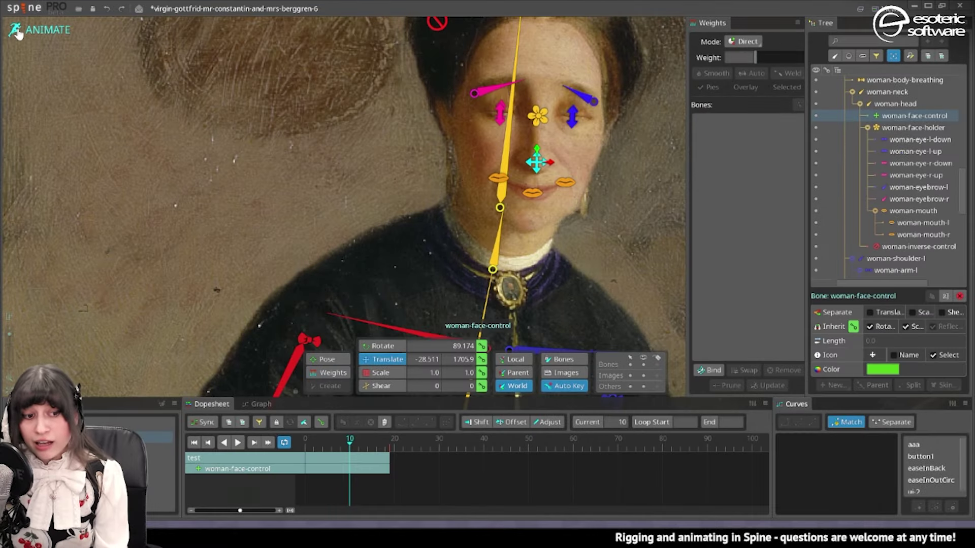
left_click(17, 31)
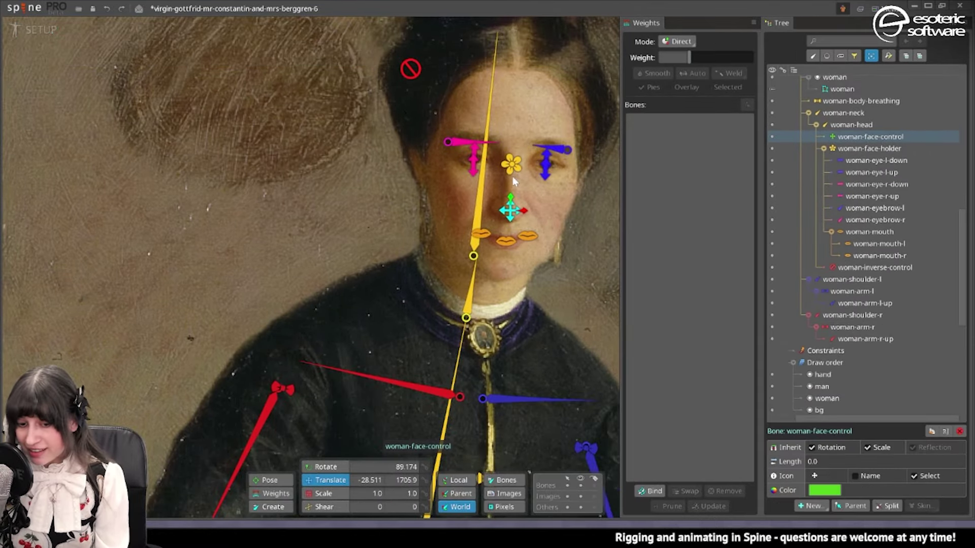
- Create a transform constraint named woman-face-control-inverse on the woman-inverse-control bone, targeting woman-face-control
scroll(504, 190, "up", 2)
left_click_drag(384, 35, 451, 119)
left_click(453, 122)
left_click(455, 123)
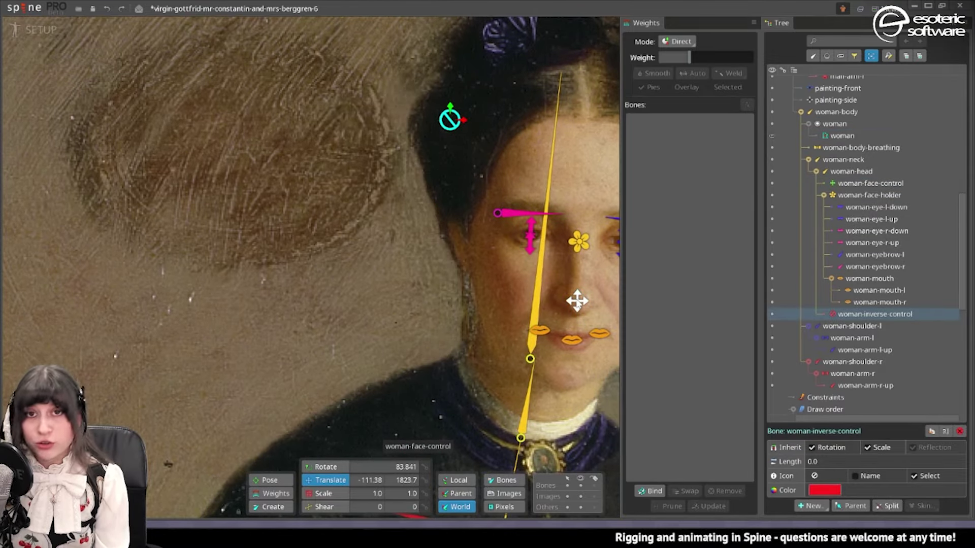
left_click_drag(577, 301, 532, 250)
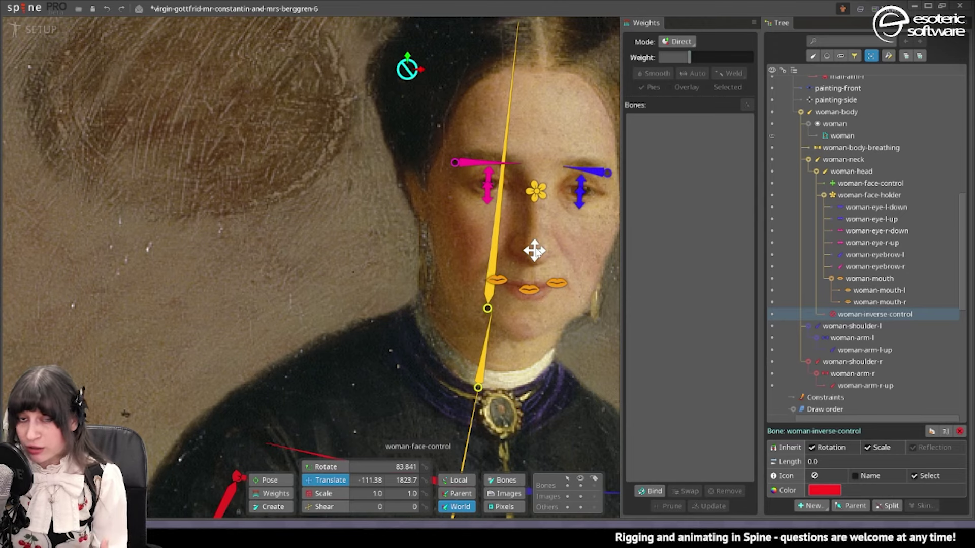
left_click_drag(465, 79, 476, 103)
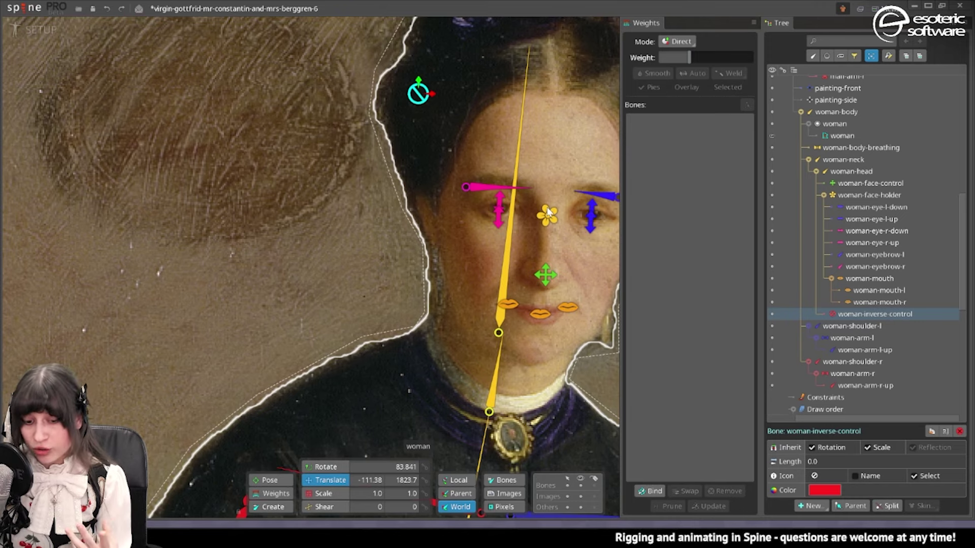
scroll(548, 212, "down", 3)
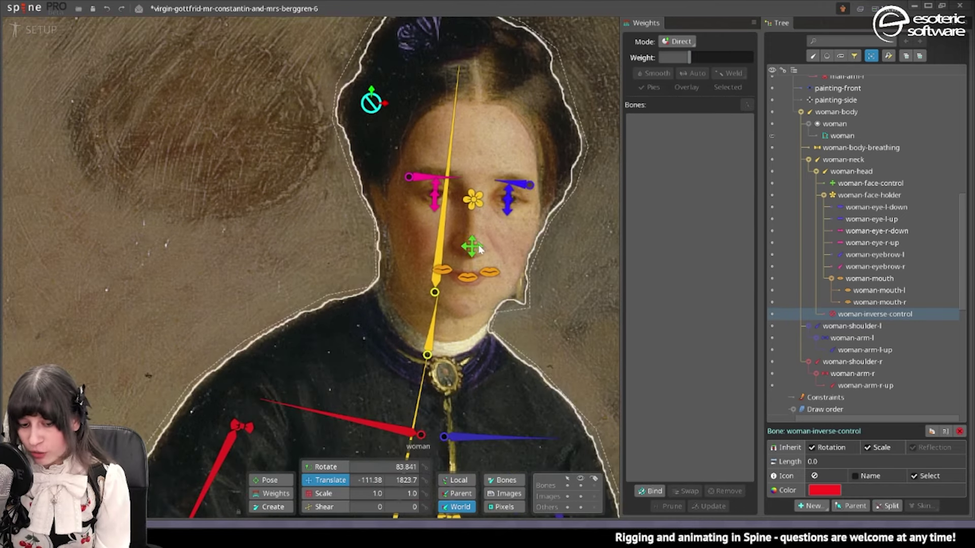
left_click_drag(503, 272, 583, 298)
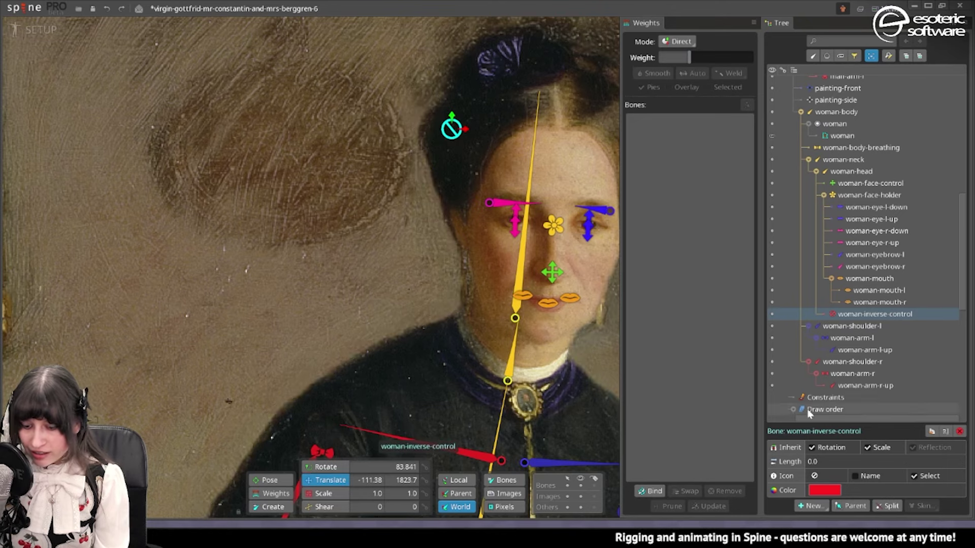
left_click(811, 507)
left_click(843, 491)
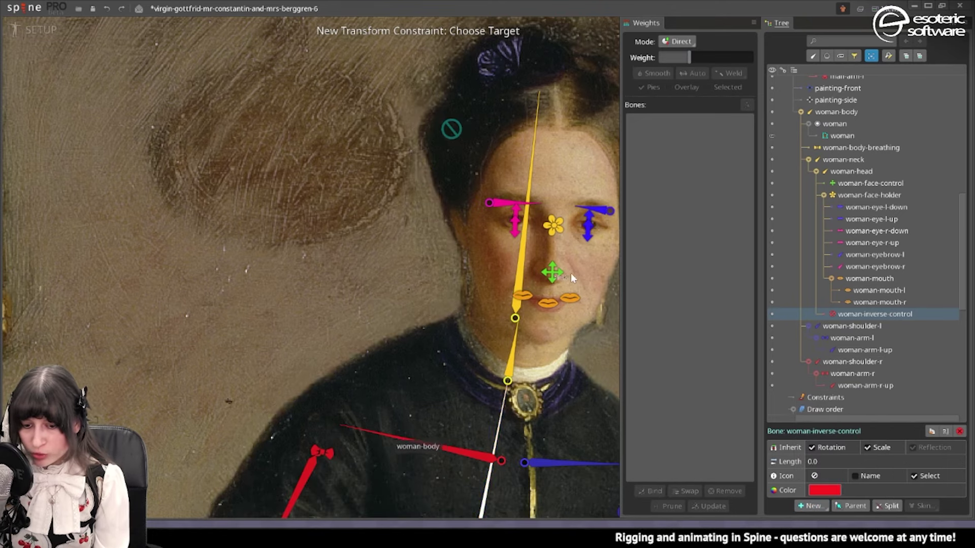
left_click(553, 272)
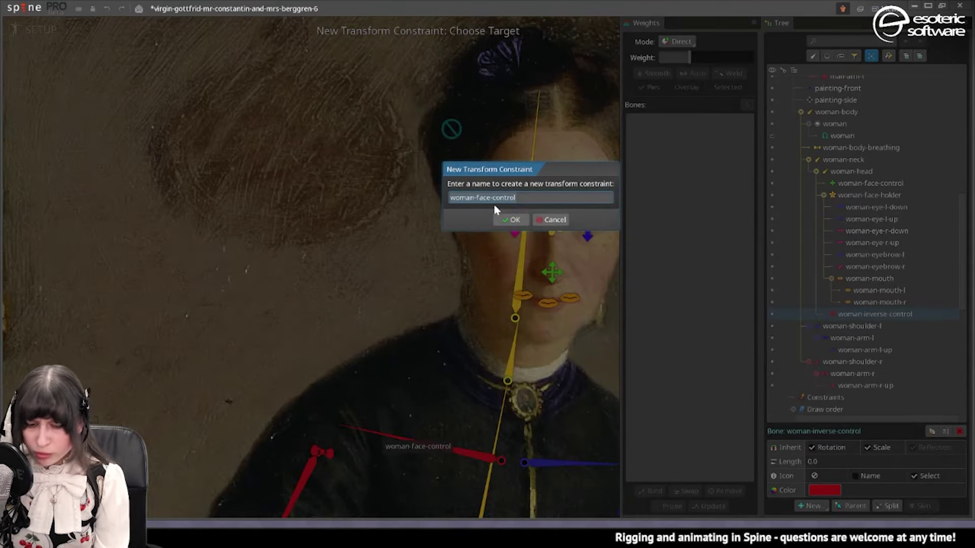
left_click(527, 199)
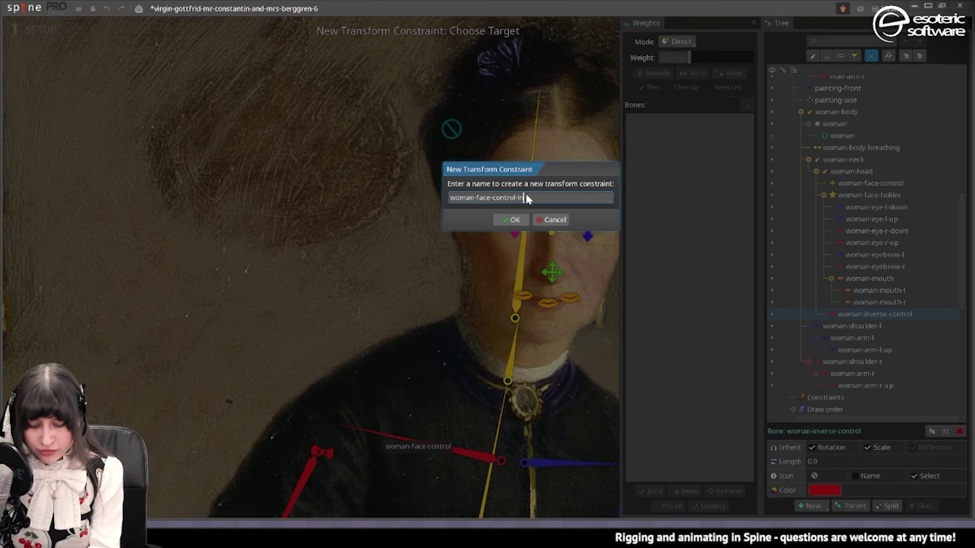
key("Return")
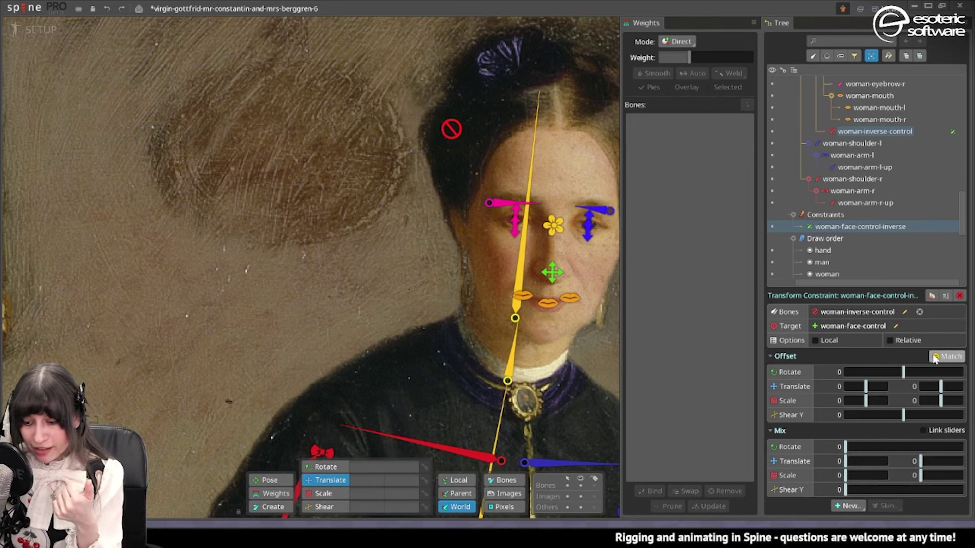
- Match the inverse constraint's offset with translate mix at -100, and test it by moving woman-face-control, undoing the test move
left_click(935, 358)
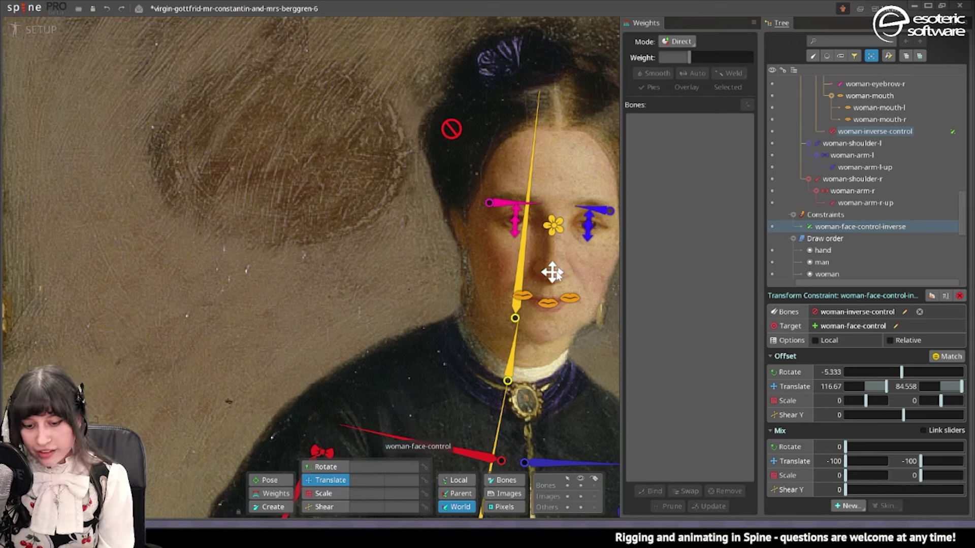
left_click_drag(552, 273, 532, 226)
key("ctrl+z")
- Create a transform constraint named woman-face-control on the woman-face-holder bone, targeting woman-face-control
left_click(557, 228)
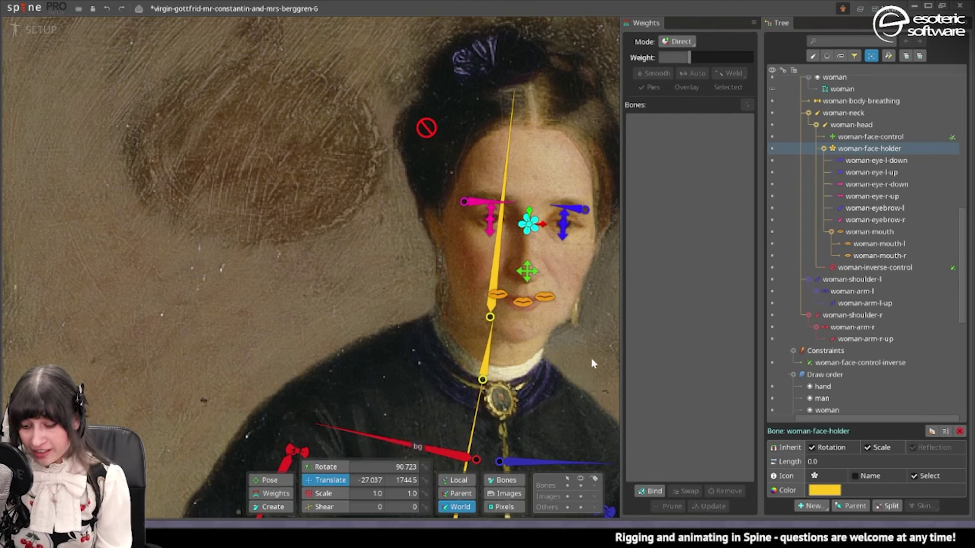
left_click(811, 506)
left_click(838, 390)
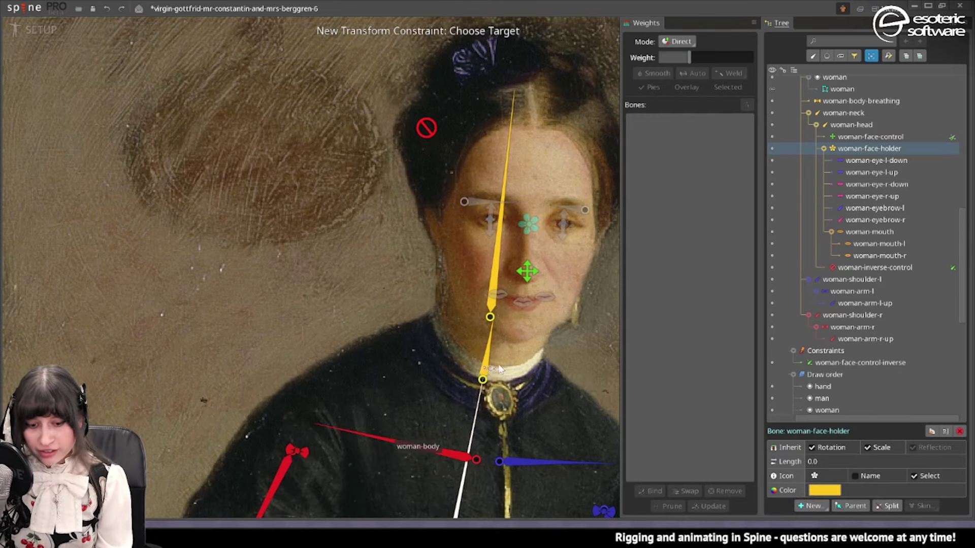
left_click(527, 271)
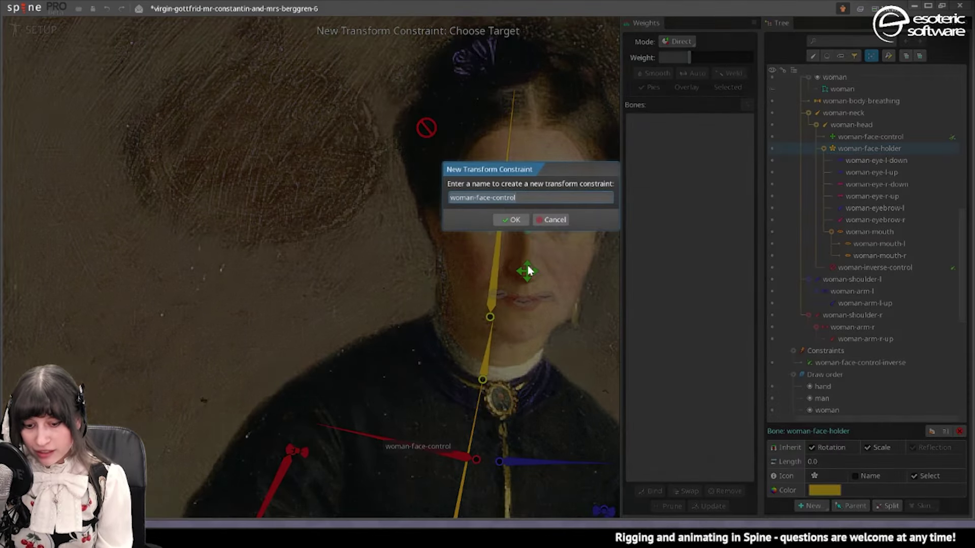
left_click(513, 219)
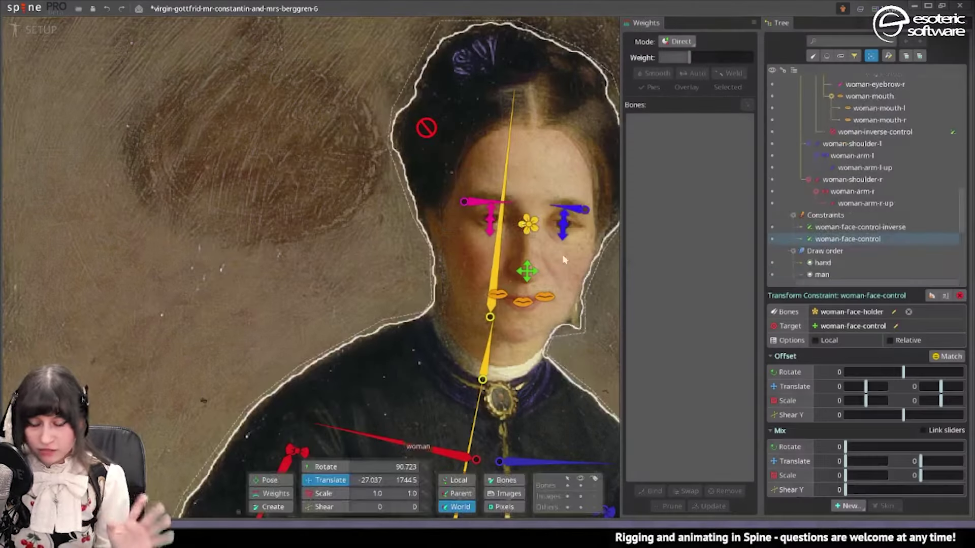
- Match the woman-face-control constraint's offset and set both of its translate mix values to 75
left_click(958, 356)
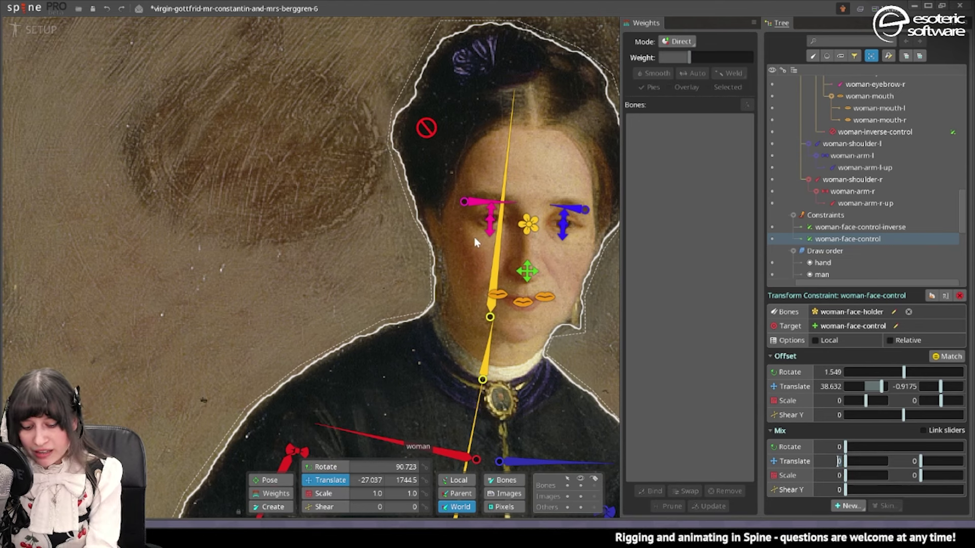
left_click(915, 462)
type("75")
key("Return")
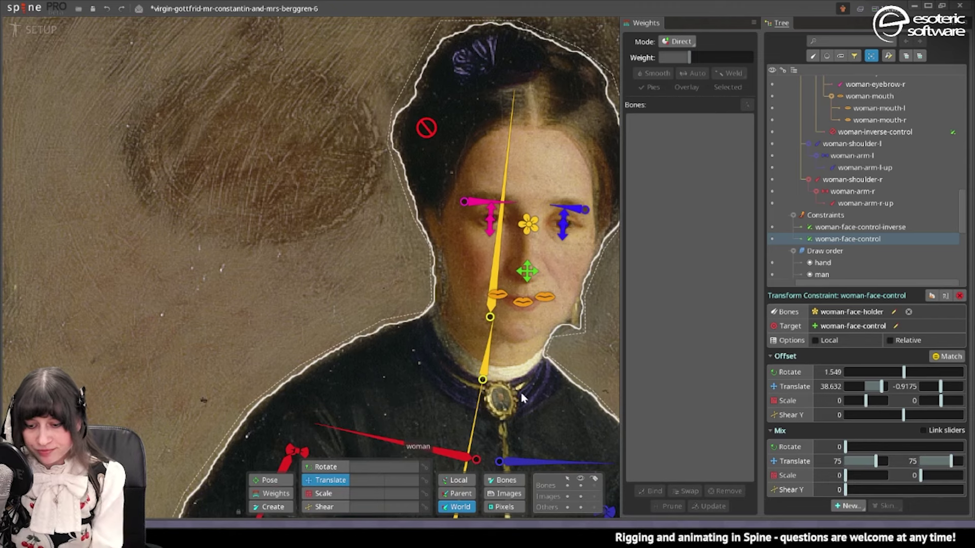
left_click_drag(554, 377, 513, 375)
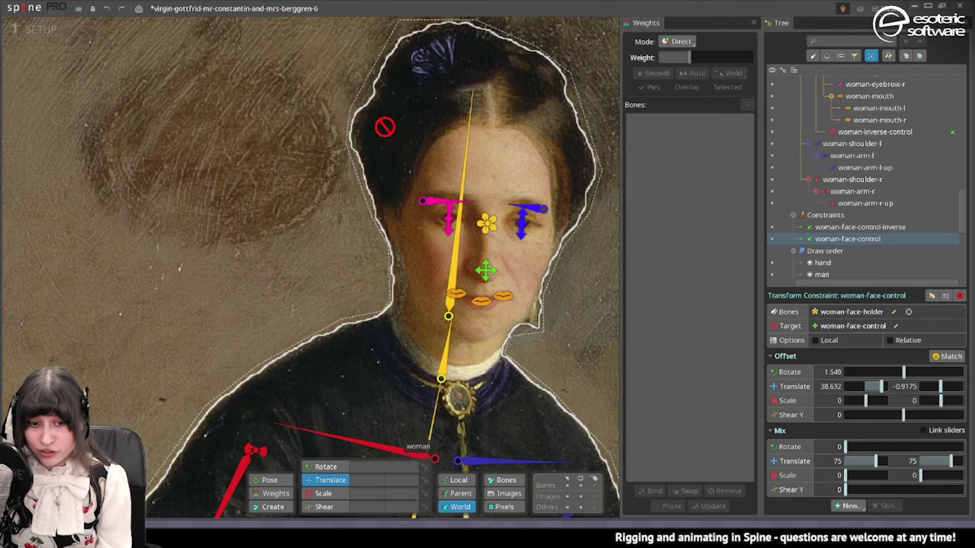
left_click_drag(600, 354, 582, 176)
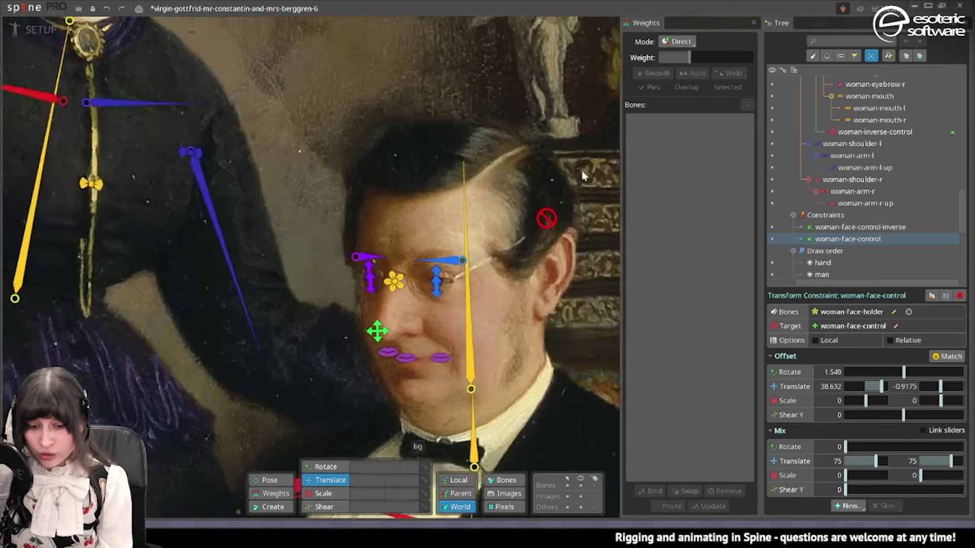
- Create a transform constraint named man-face-control-inverse on the man-inverse-control bone, targeting man-face-control
left_click(463, 214)
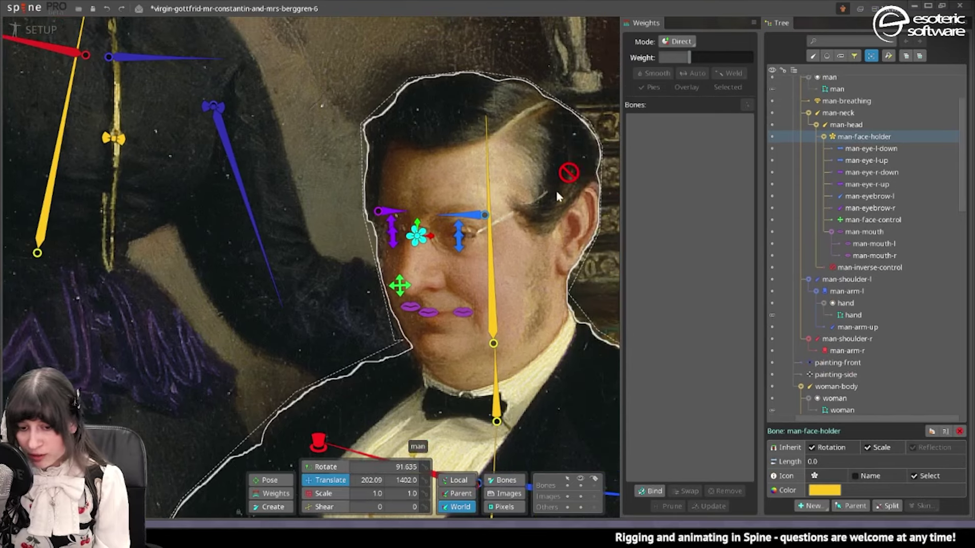
left_click(569, 173)
left_click(811, 506)
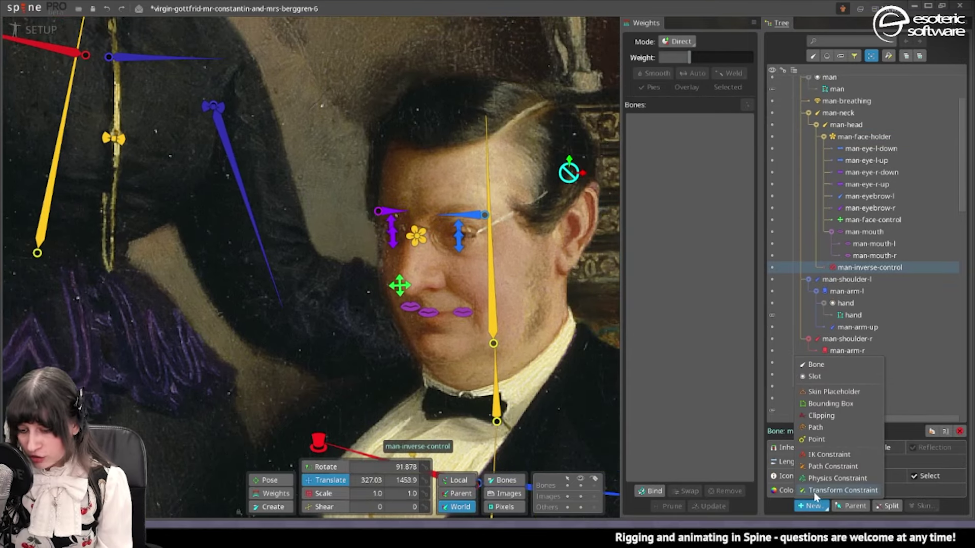
left_click(815, 490)
left_click(400, 285)
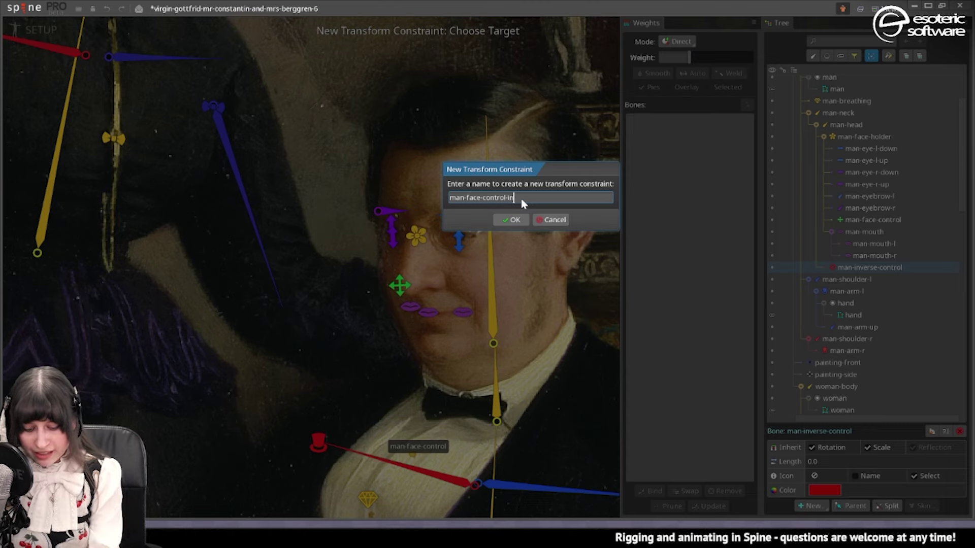
type("-inverse")
key("Return")
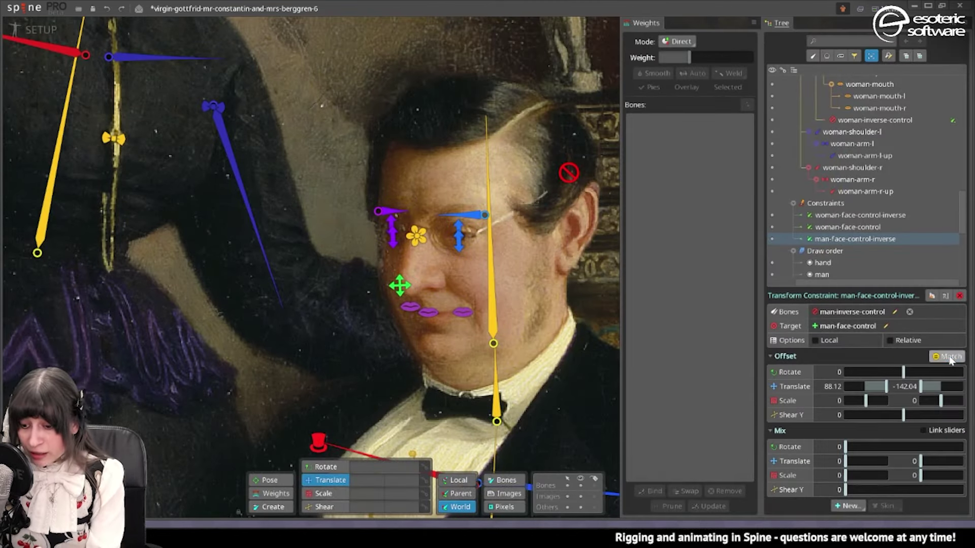
- Match the man-face-control-inverse constraint's offset and set both of its translate mix values to -100
left_click(821, 457)
type("-100")
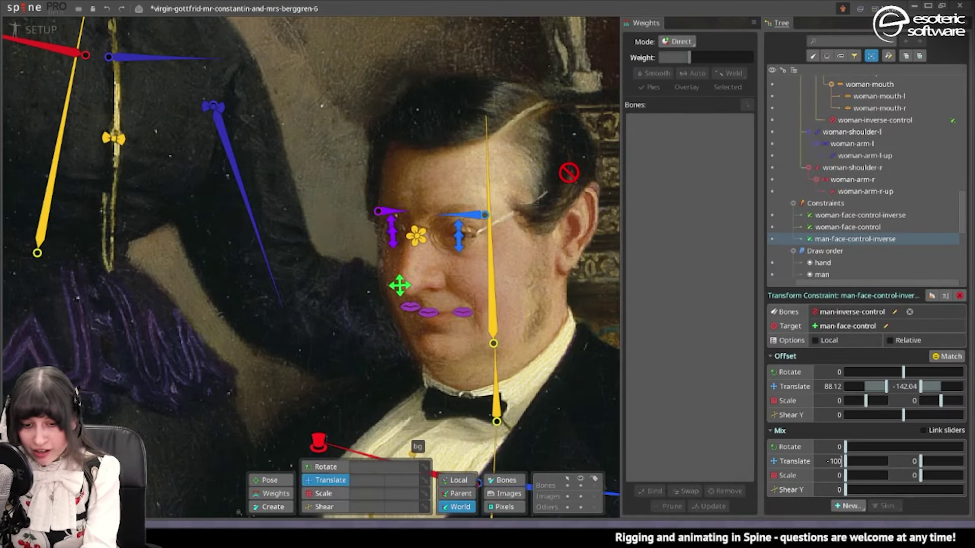
left_click(911, 462)
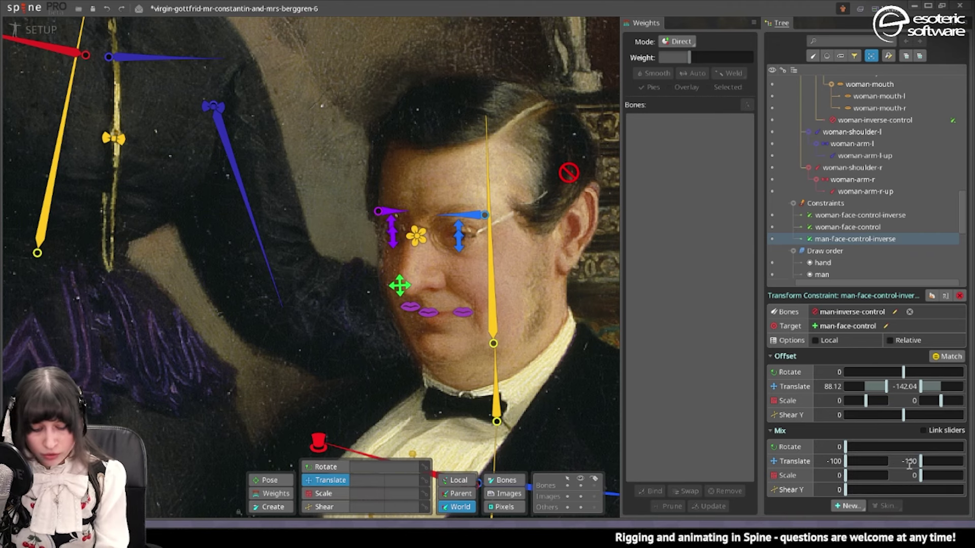
- Reparent the man-face-control bone from man-face-holder to man-head, and collapse man-face-holder's children
left_click(889, 222)
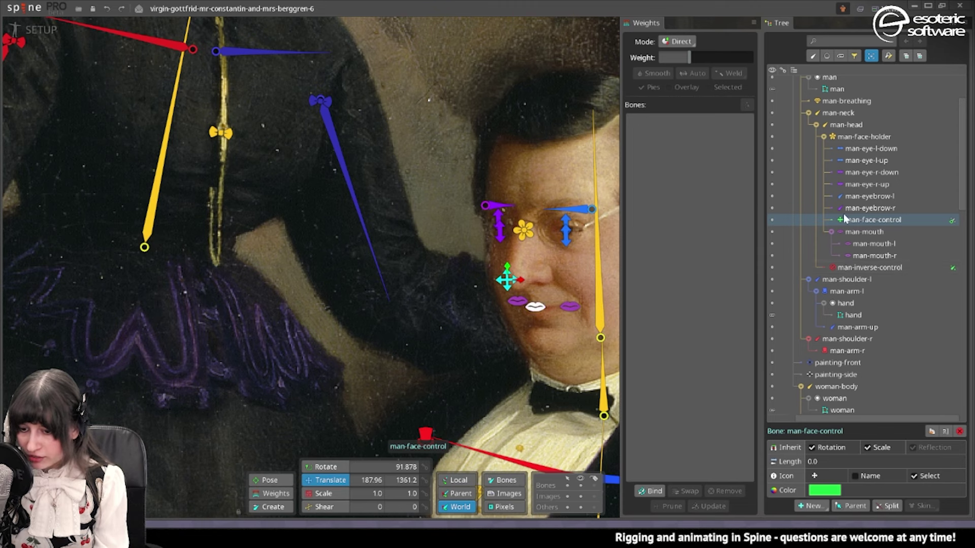
left_click_drag(856, 220, 839, 126)
left_click(824, 148)
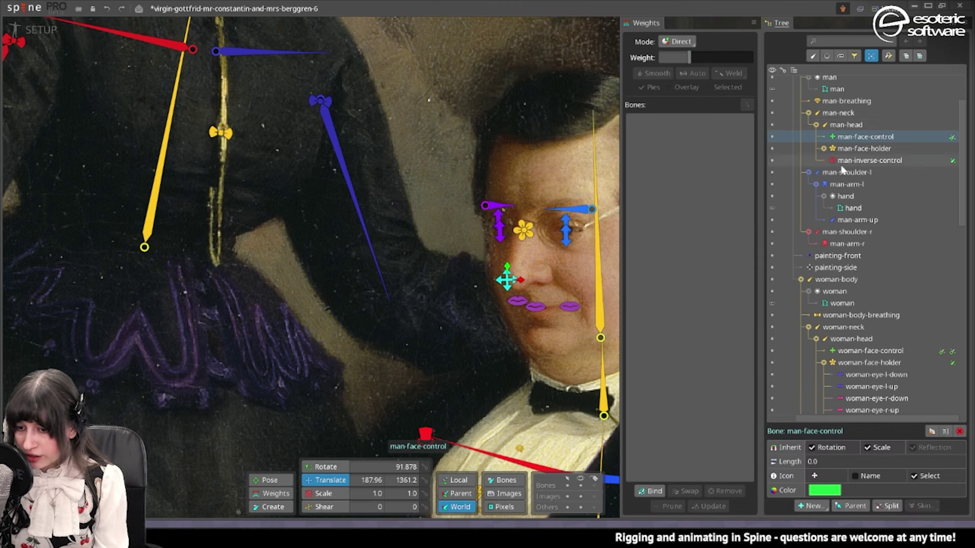
- Create a transform constraint named man-face-control on the man-face-holder bone, targeting man-face-control
left_click(844, 149)
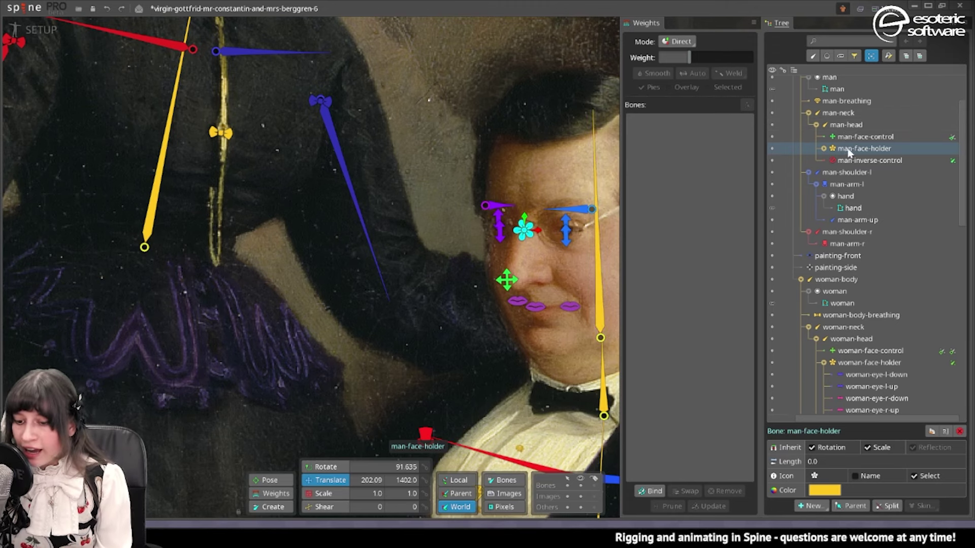
left_click(812, 506)
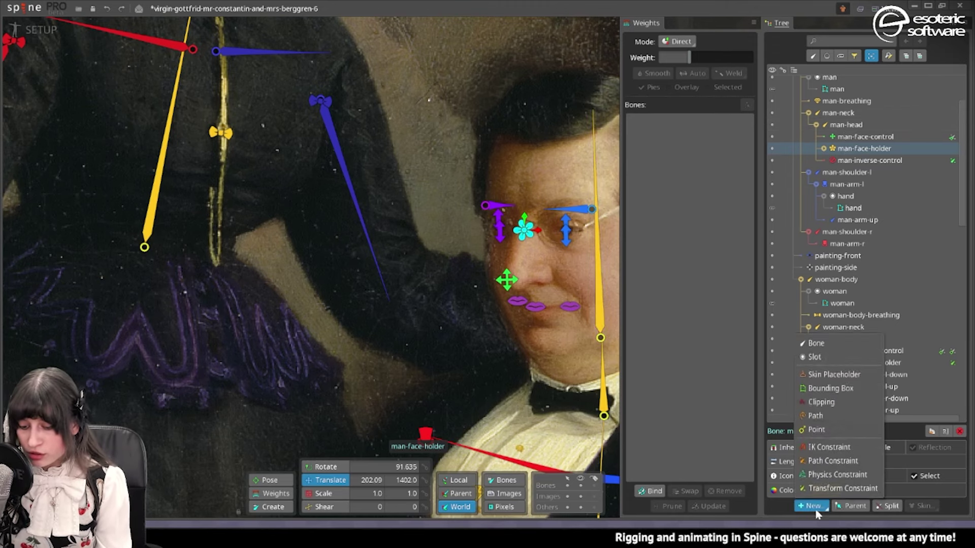
left_click(825, 493)
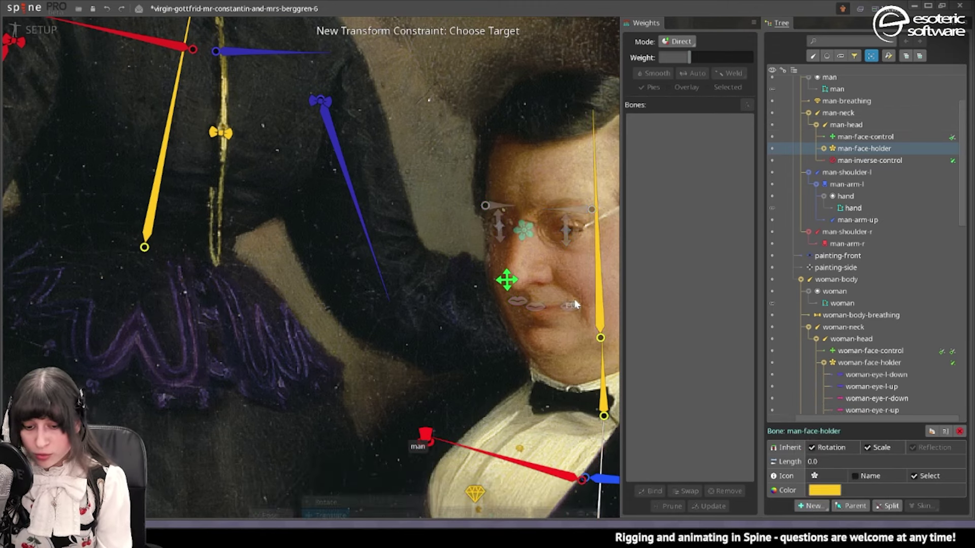
left_click(502, 285)
left_click(514, 218)
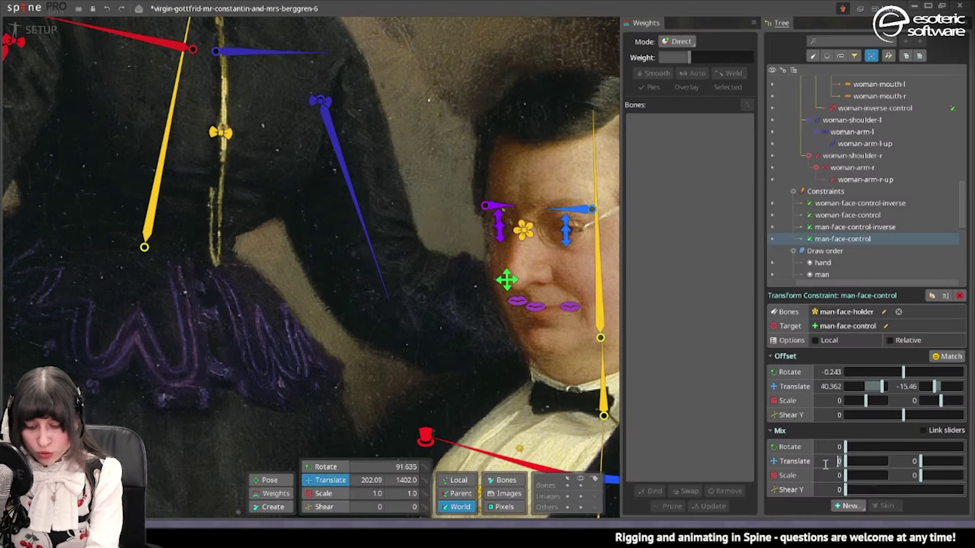
- Match the man-face-control constraint's offset, set both of its translate mix values to 75, and save the project
left_click(911, 461)
type("75")
key("Return")
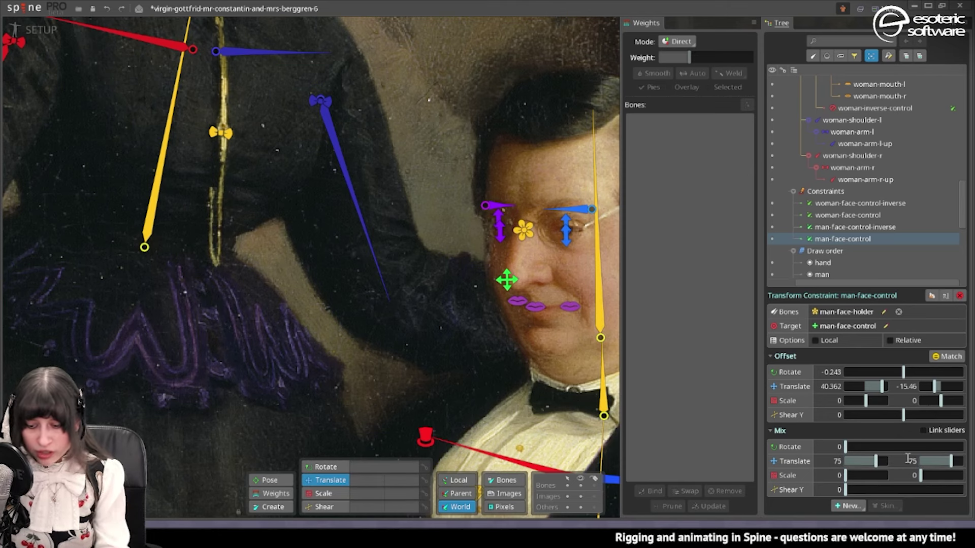
key("ctrl+s")
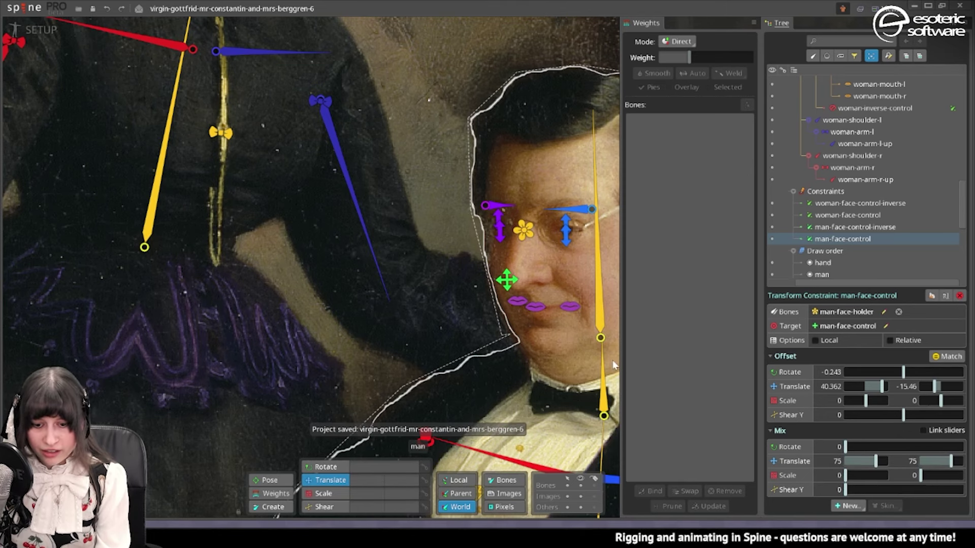
- Test the man's face constraints by moving the man-face-control bone upward, and undo the move
left_click(507, 280)
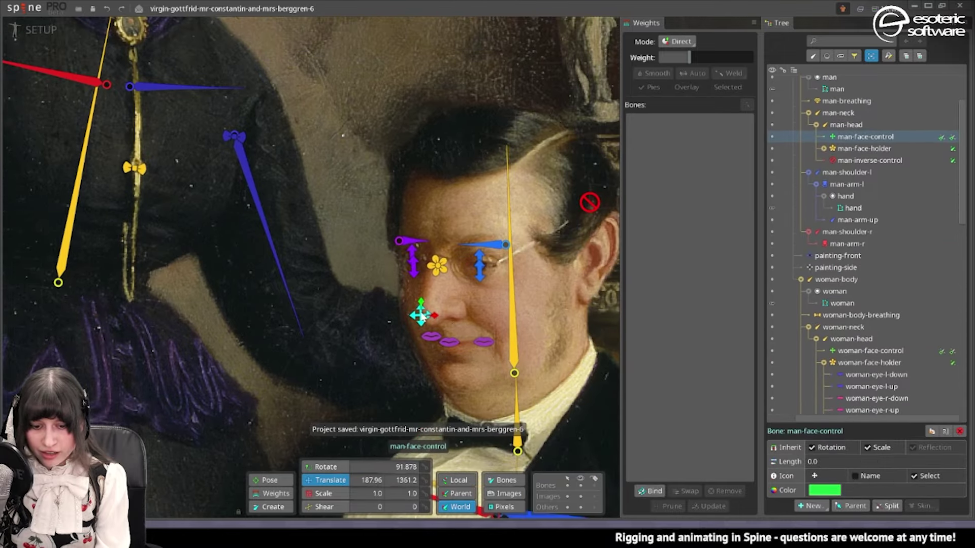
left_click_drag(420, 311, 430, 252)
key("ctrl+z")
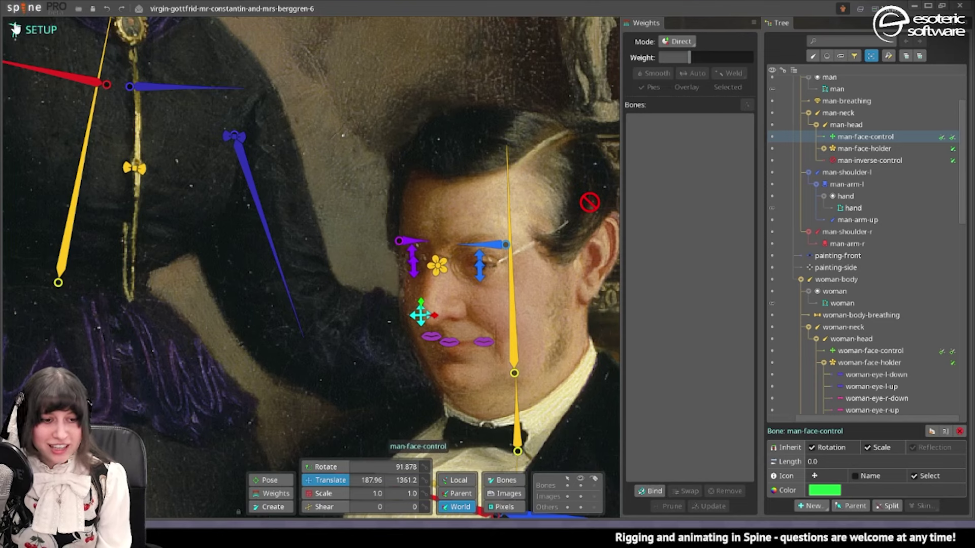
- Switch to Animate mode and create a new animation named face-test
left_click(41, 30)
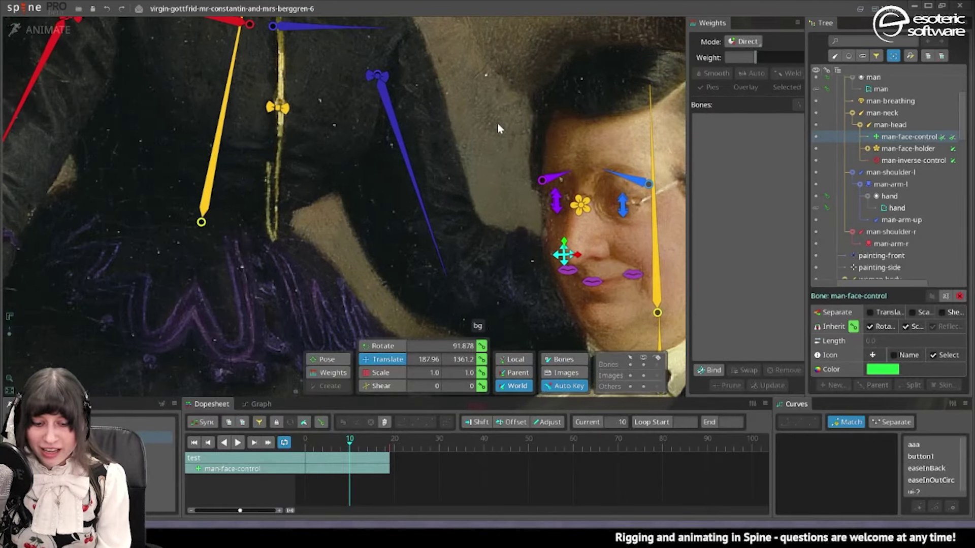
left_click_drag(498, 129, 546, 141)
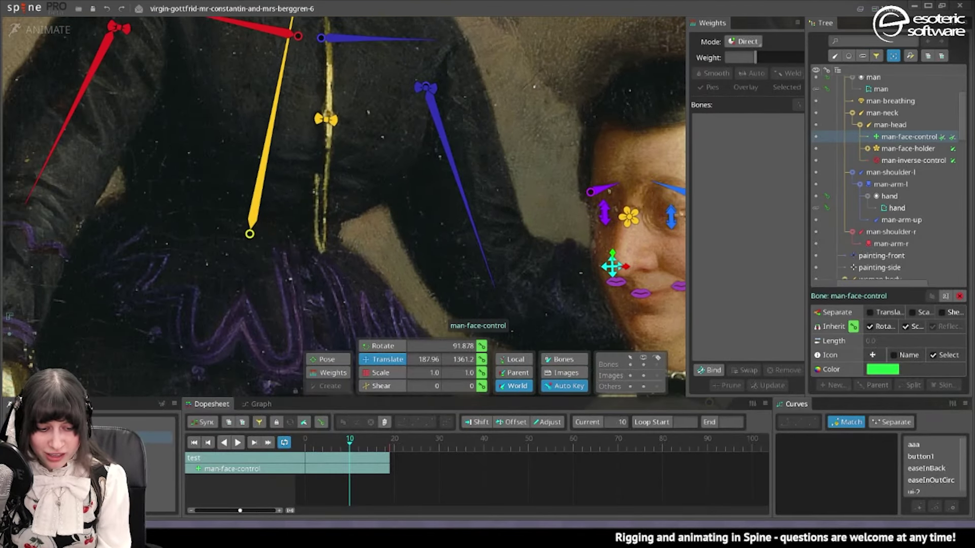
type("face-t")
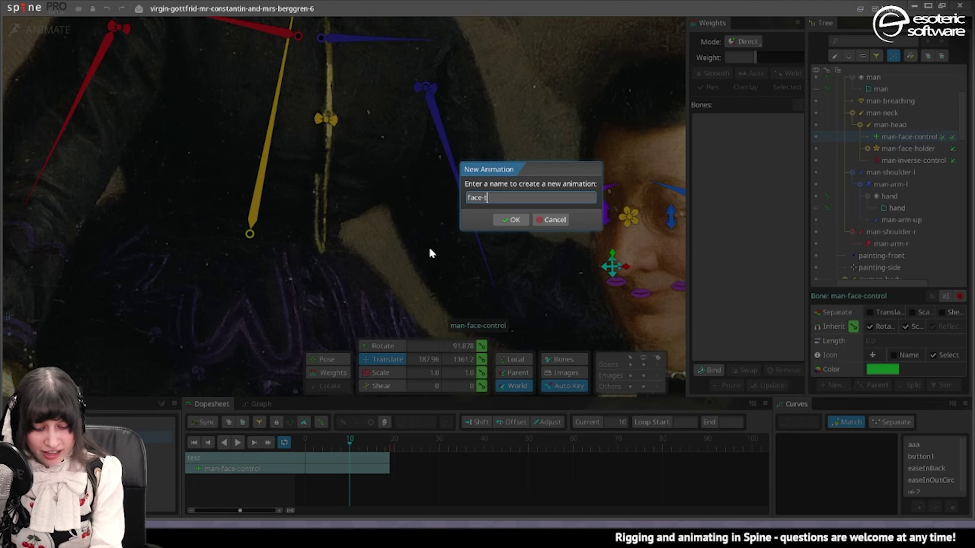
type("est")
key("Return")
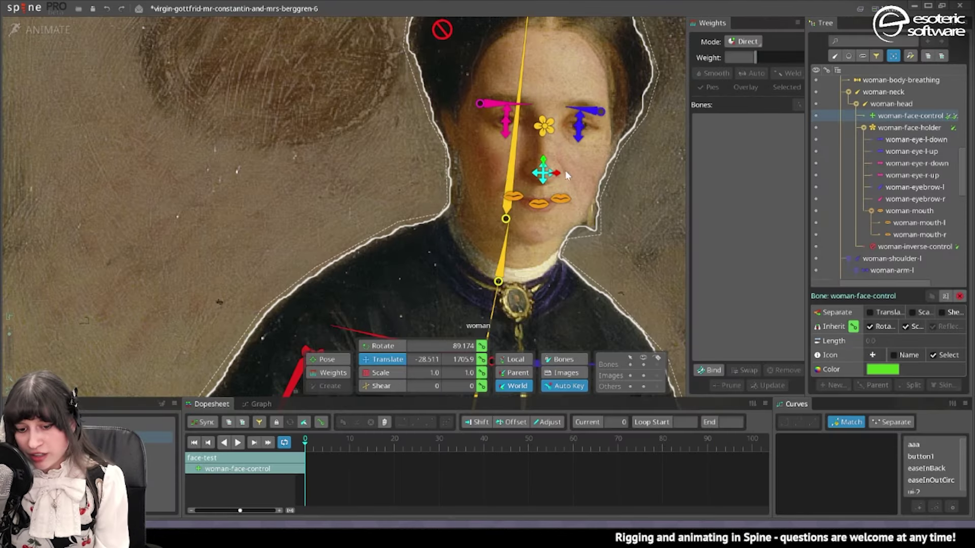
- Key woman-face-control shifted left to about -58 in X at frame 0, and key the same translation at frame 40
left_click_drag(565, 171, 519, 173)
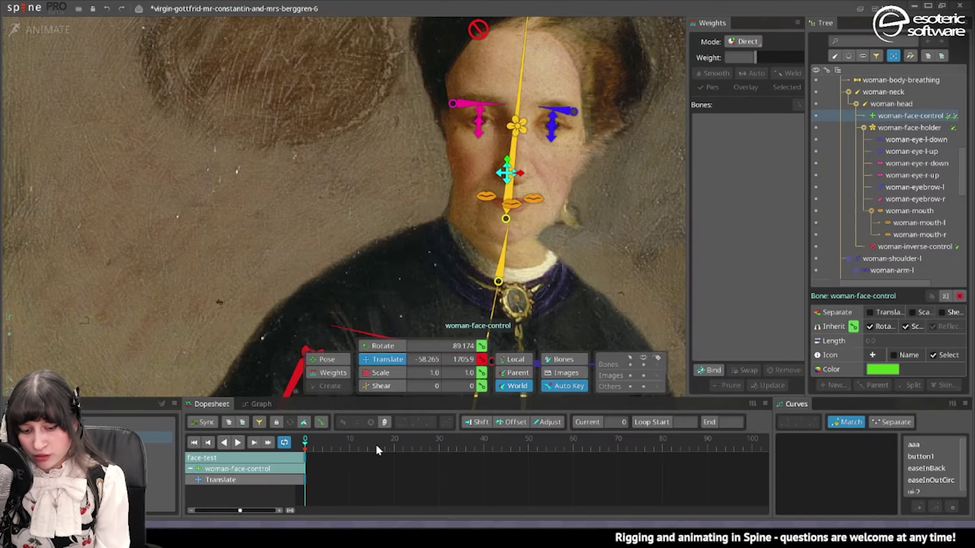
left_click_drag(378, 450, 483, 450)
left_click(481, 359)
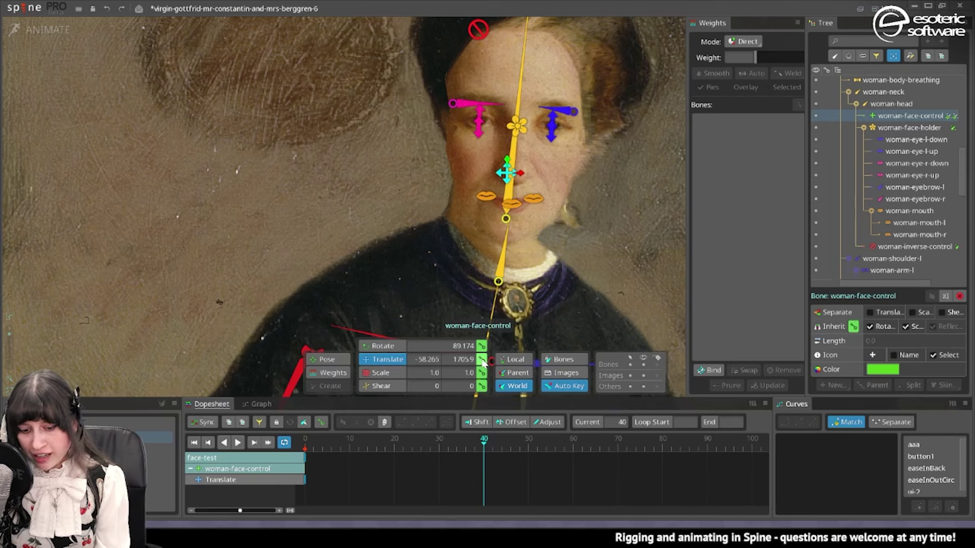
left_click(481, 359)
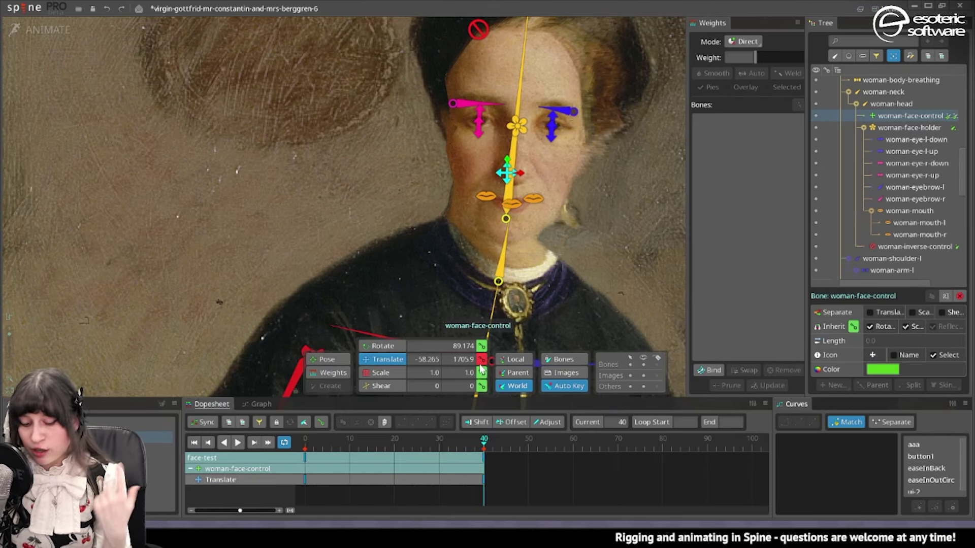
- Key woman-face-control shifted right at frame 20, raised to about Y 1743 at frame 10, and lowered to about Y 1674 at frame 30
left_click(395, 449)
left_click_drag(520, 174, 537, 126)
left_click(350, 440)
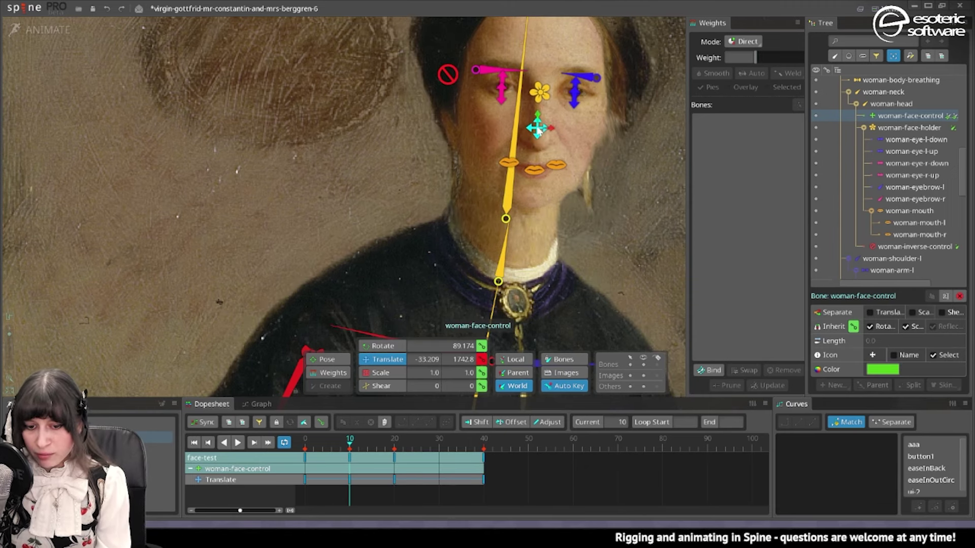
left_click(439, 449)
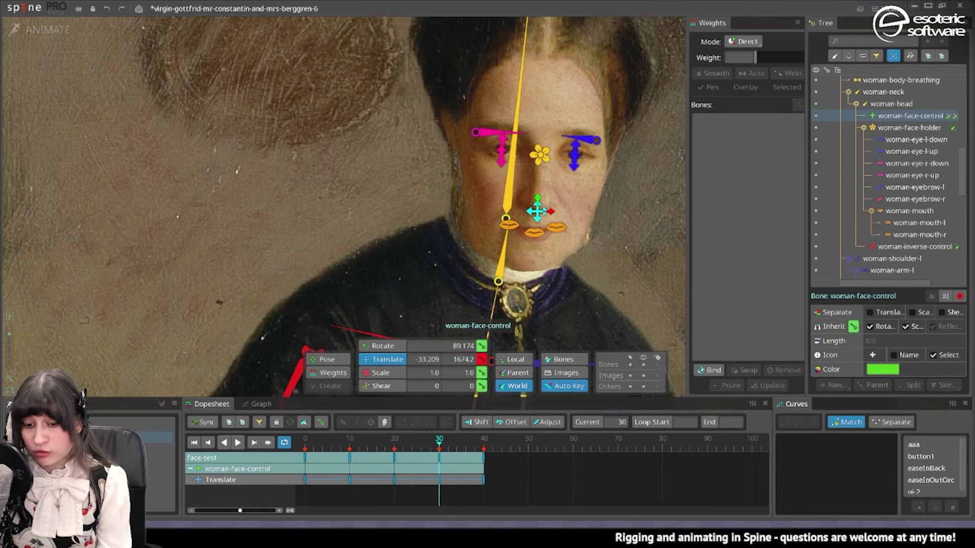
- Play the face-test animation to review the woman's face turning, and stop playback over the man's face
left_click(237, 442)
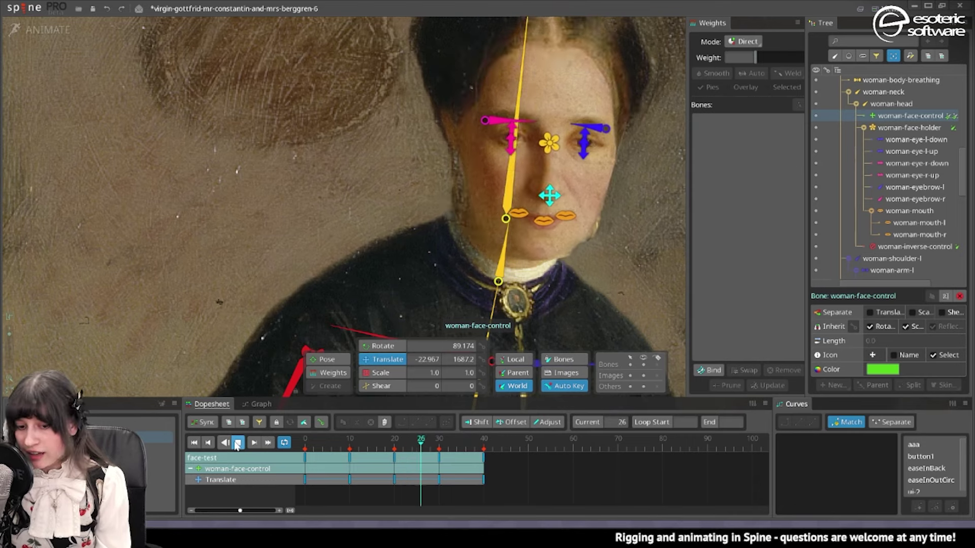
scroll(583, 142, "down", 2)
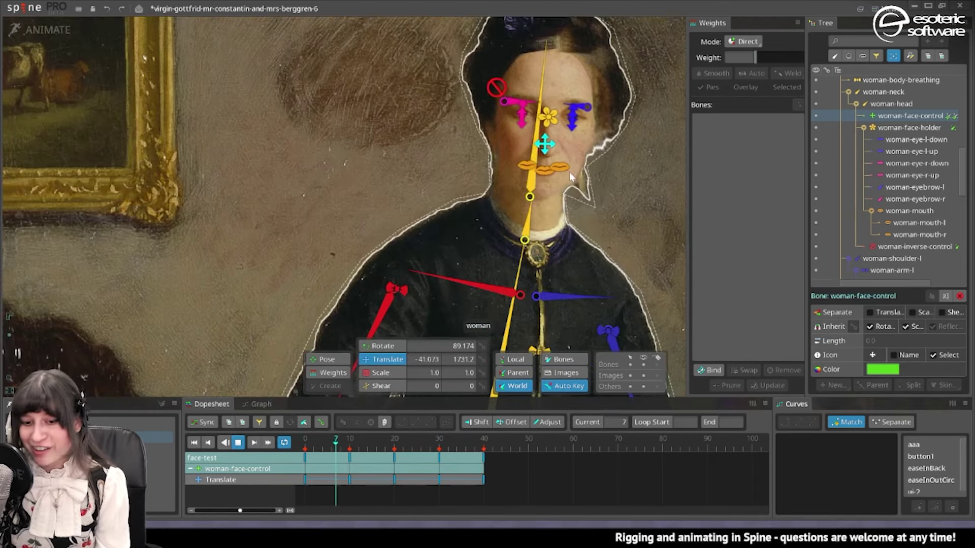
left_click_drag(571, 171, 575, 202)
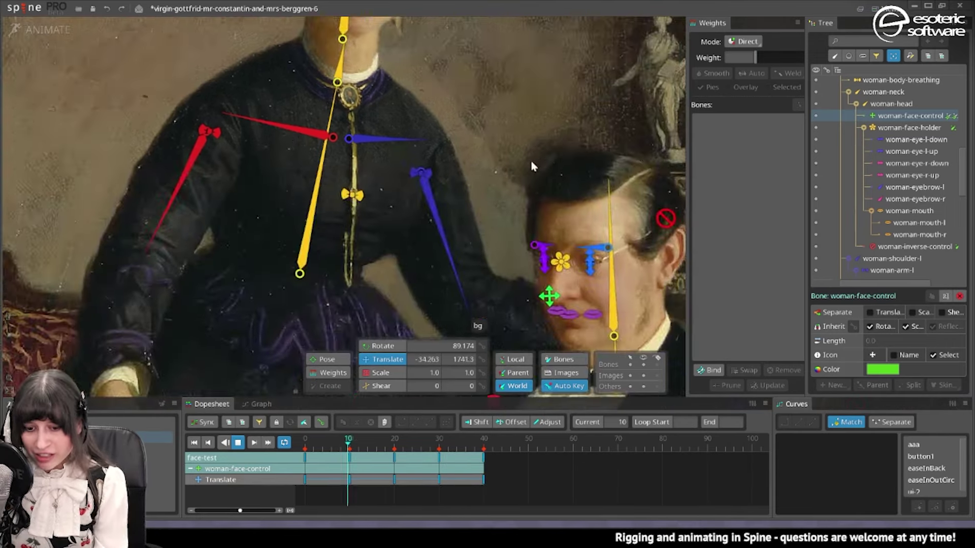
left_click_drag(578, 280, 567, 131)
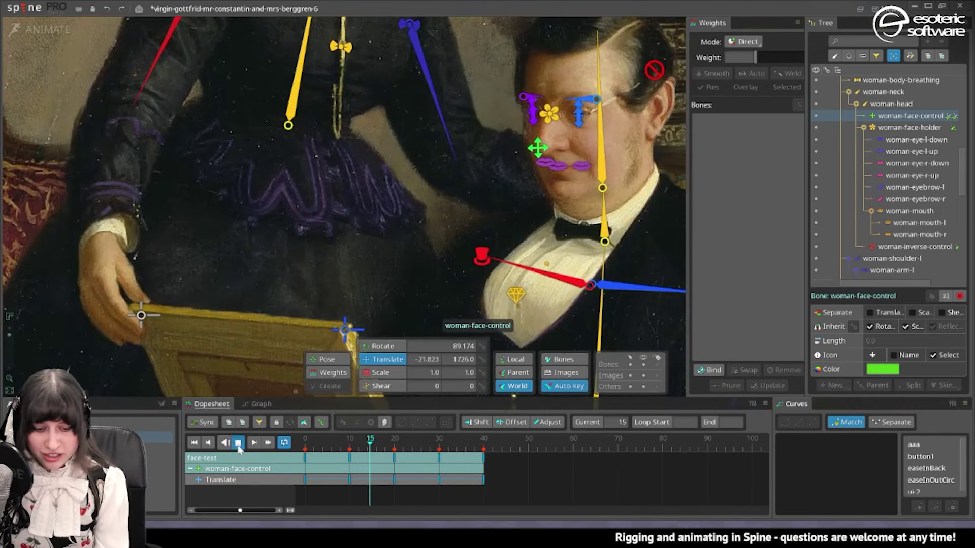
left_click(238, 442)
- Key man-face-control shifted left to about 175 in X at frame 0, and key the same translation at frame 40
scroll(553, 152, "up", 3)
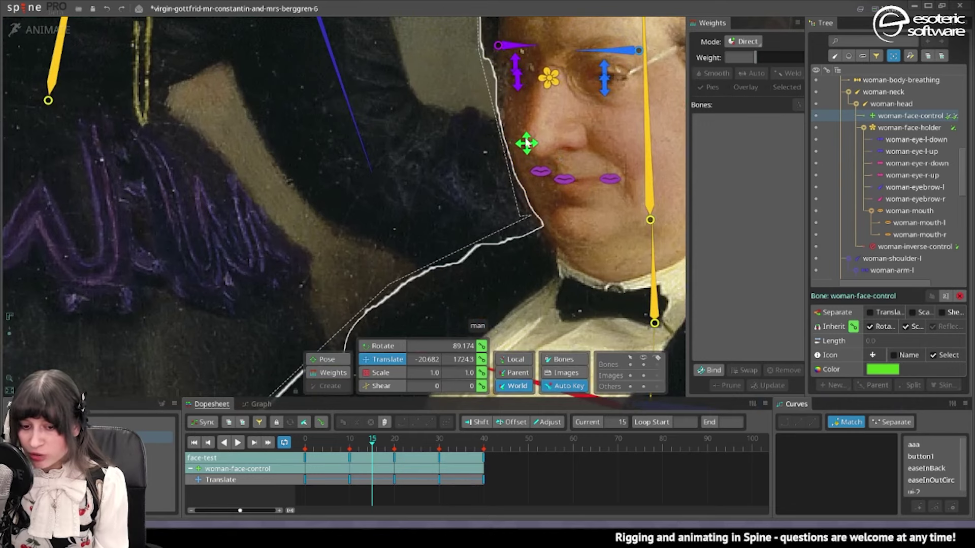
left_click_drag(536, 138, 527, 169)
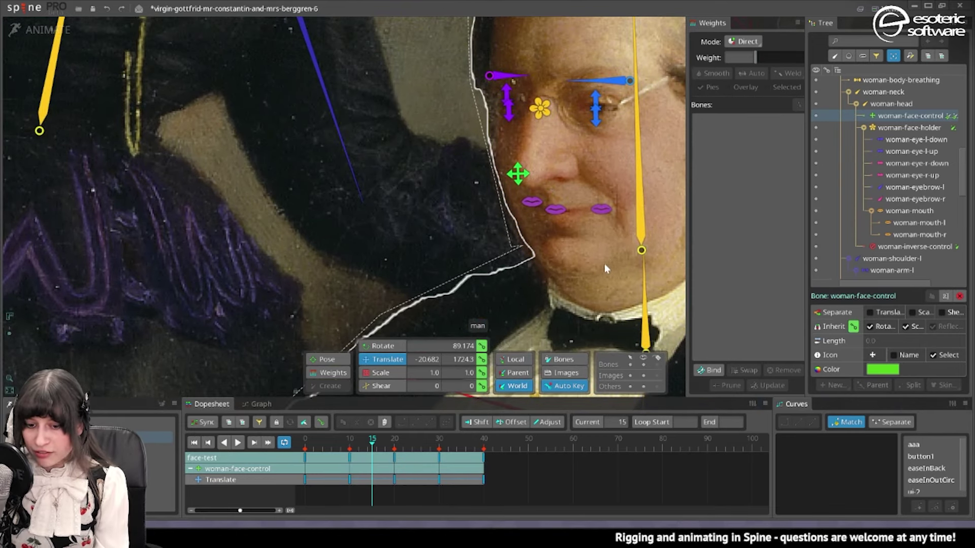
key("Home")
left_click_drag(529, 176, 509, 175)
key("End")
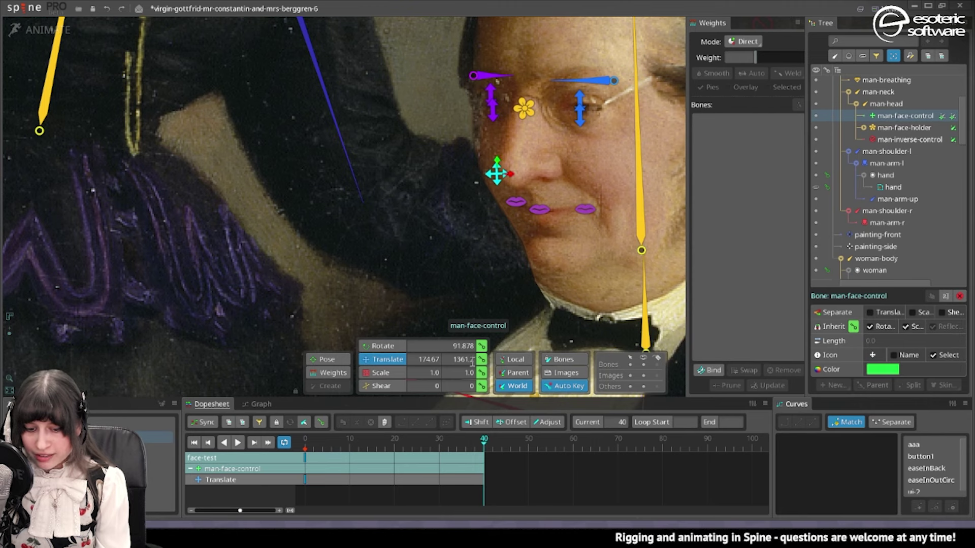
- Key man-face-control shifted right to about 221 in X at frame 20
left_click(394, 439)
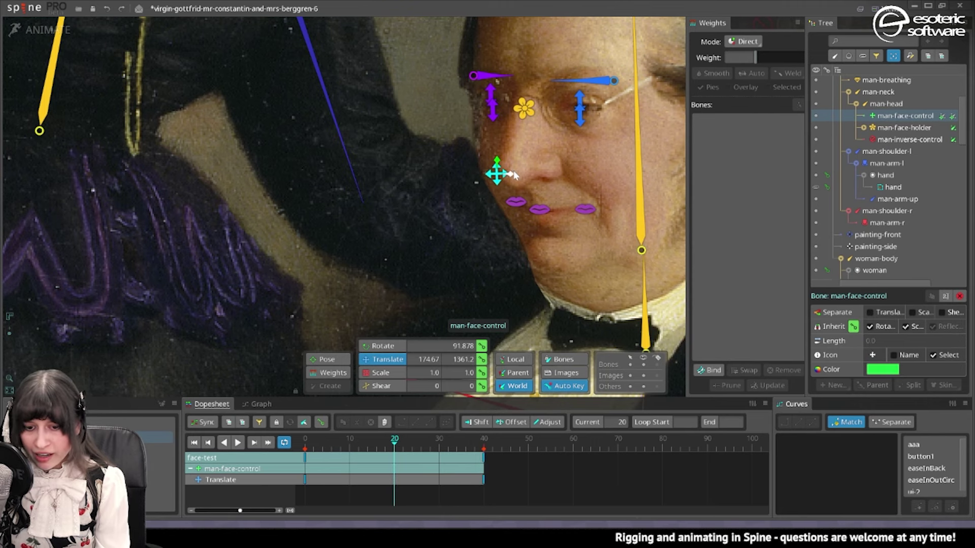
left_click_drag(514, 175, 619, 173)
left_click(349, 440)
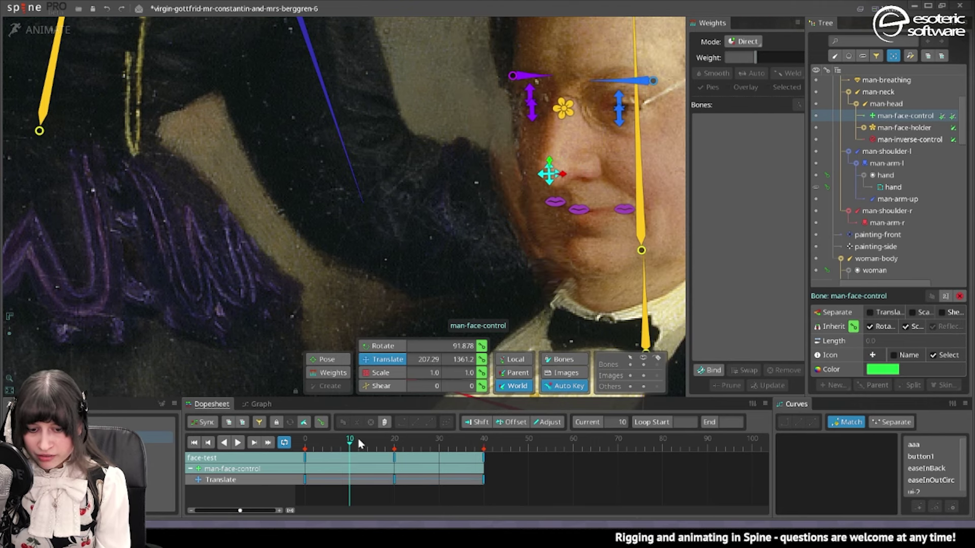
left_click_drag(424, 448, 398, 452)
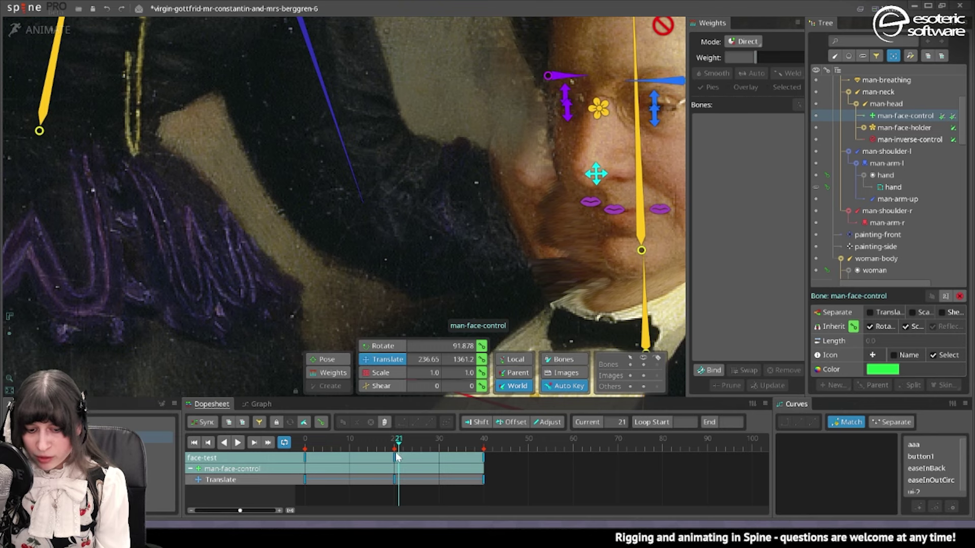
left_click(395, 455)
left_click_drag(605, 186, 578, 186)
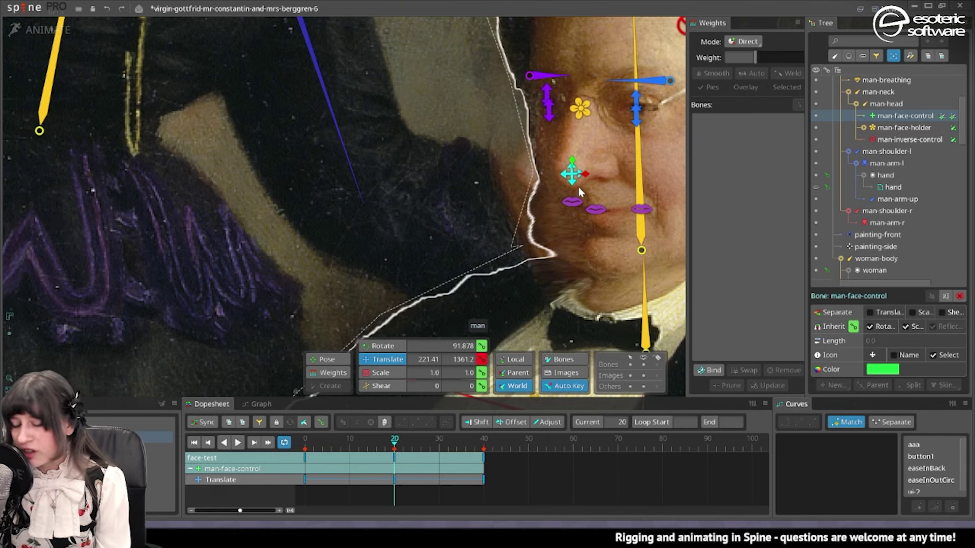
- Key man-face-control raised at frame 10 and lowered at frame 30
left_click(349, 440)
left_click_drag(532, 158, 532, 109)
left_click(438, 443)
left_click_drag(534, 161, 533, 218)
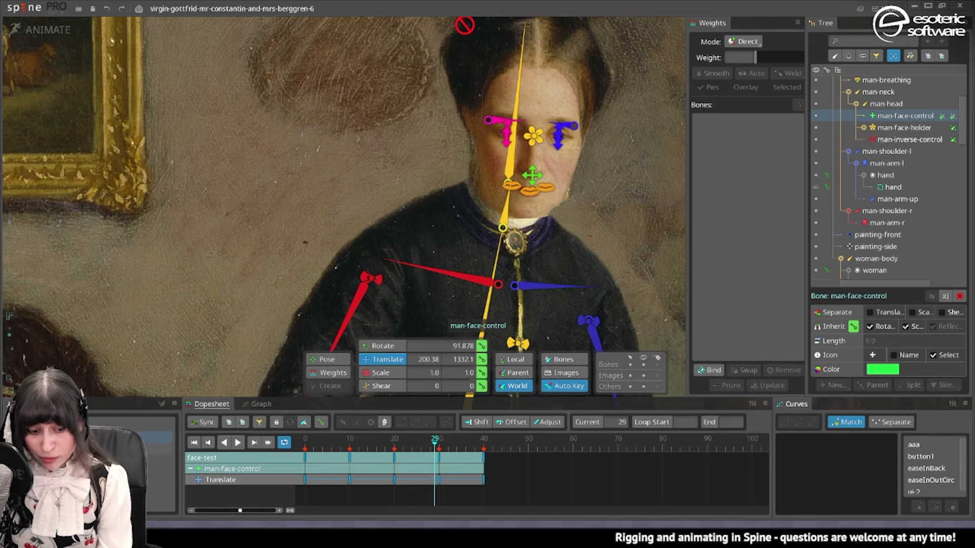
- Play the face-test animation on the woman's face and show the vertex weights of the woman mesh
key("space")
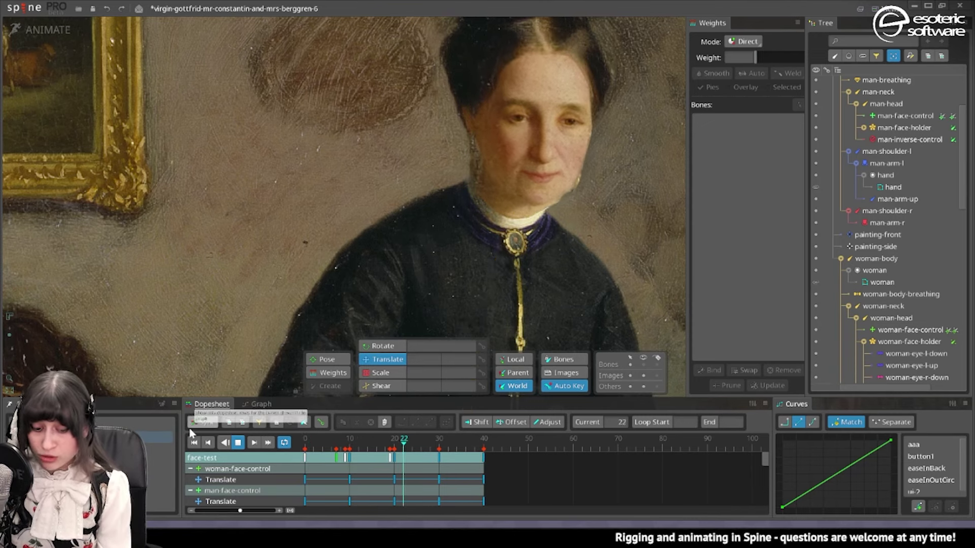
left_click(350, 445)
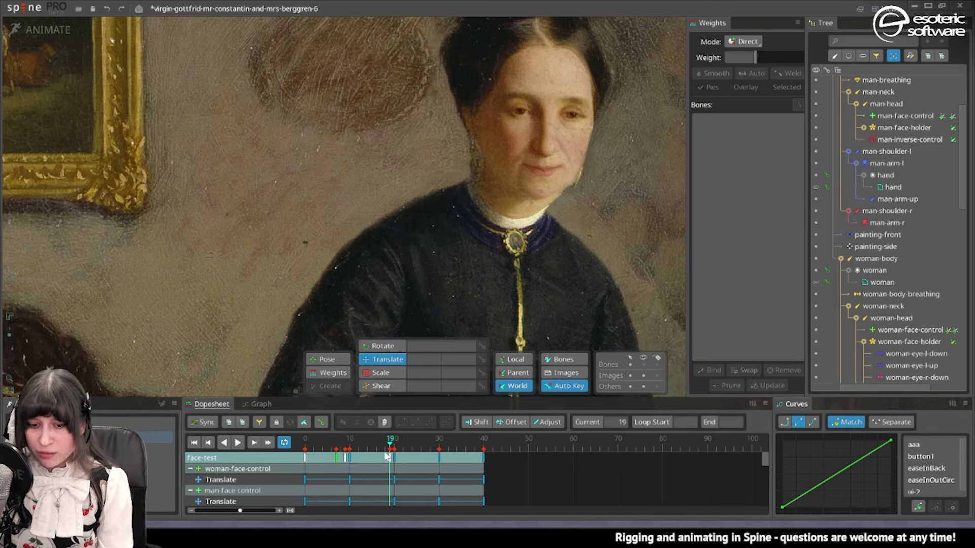
key("d")
left_click_drag(565, 175, 603, 251)
left_click(603, 251)
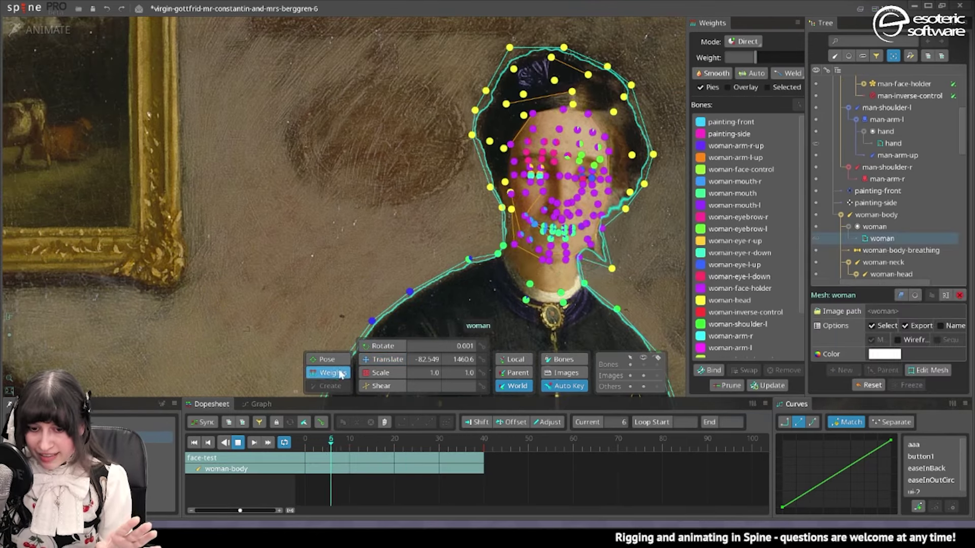
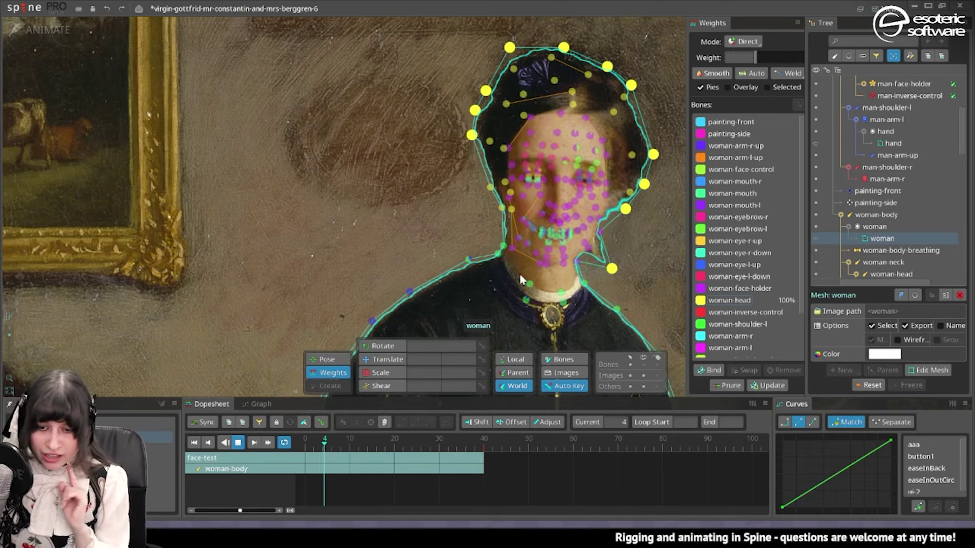
- Weight the woman mesh's outer head outline vertices to woman-inverse-control, blended with about 43% woman-head
scroll(762, 307, "down", 3)
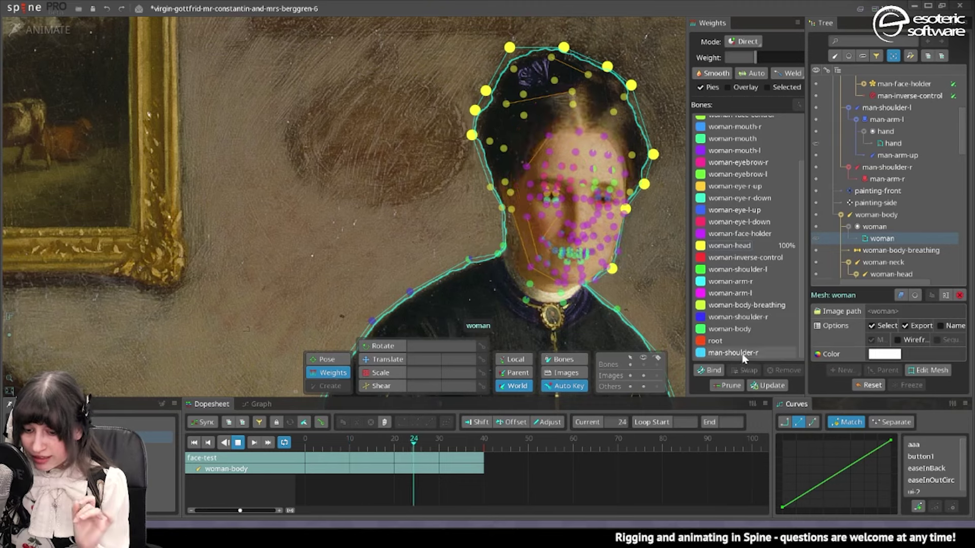
left_click_drag(513, 122, 572, 187)
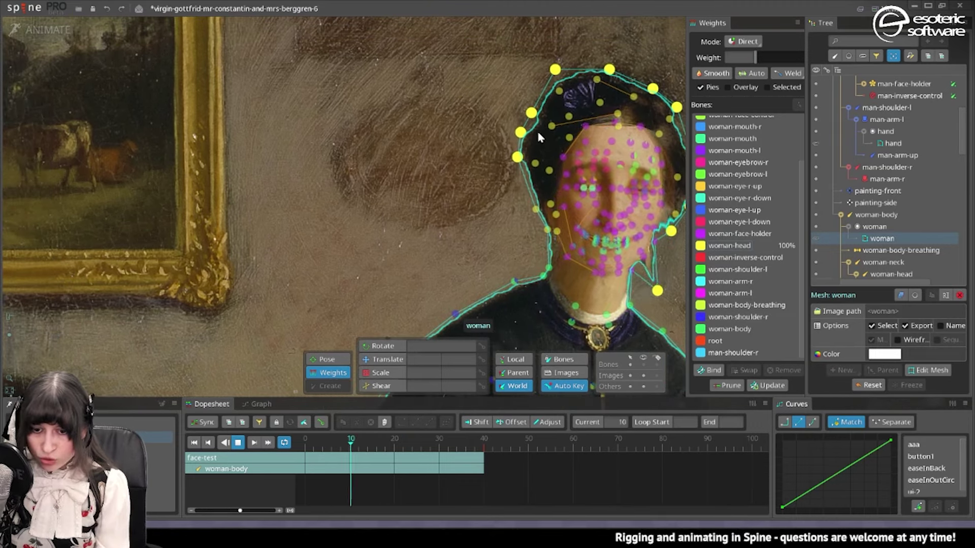
left_click_drag(758, 56, 853, 74)
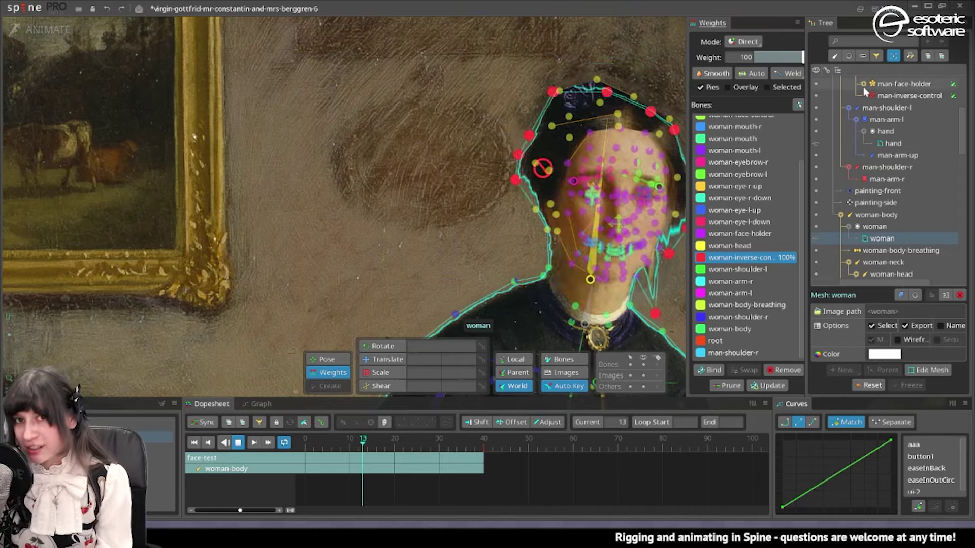
left_click(730, 246)
left_click_drag(761, 58, 783, 59)
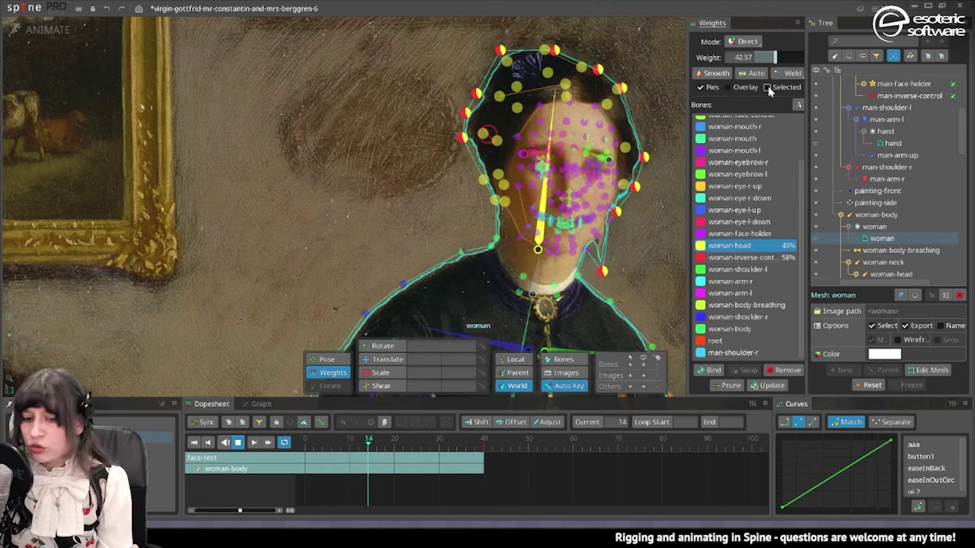
- Set the woman-inverse-control weight to about 35% on the side outline vertex and about 15% on five inner hair vertices
left_click(744, 257)
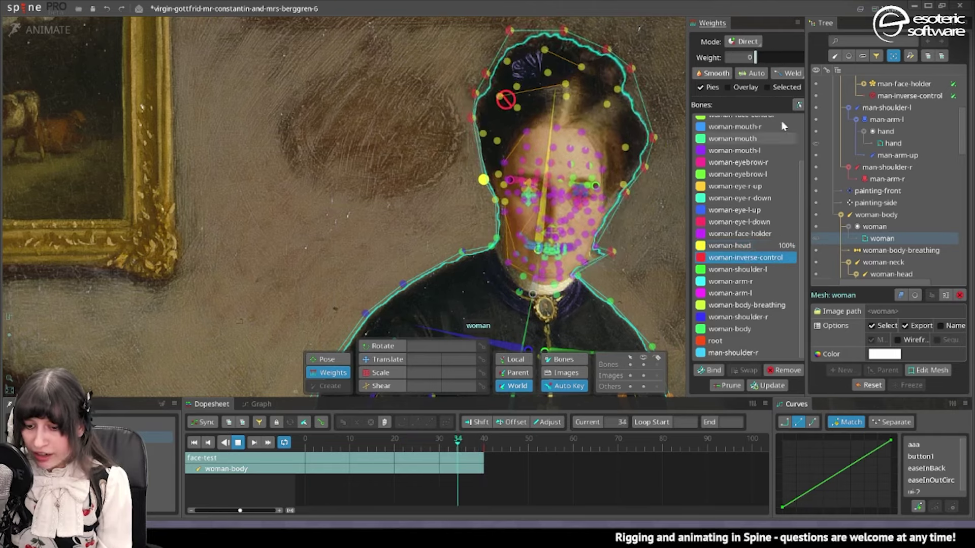
left_click(773, 57)
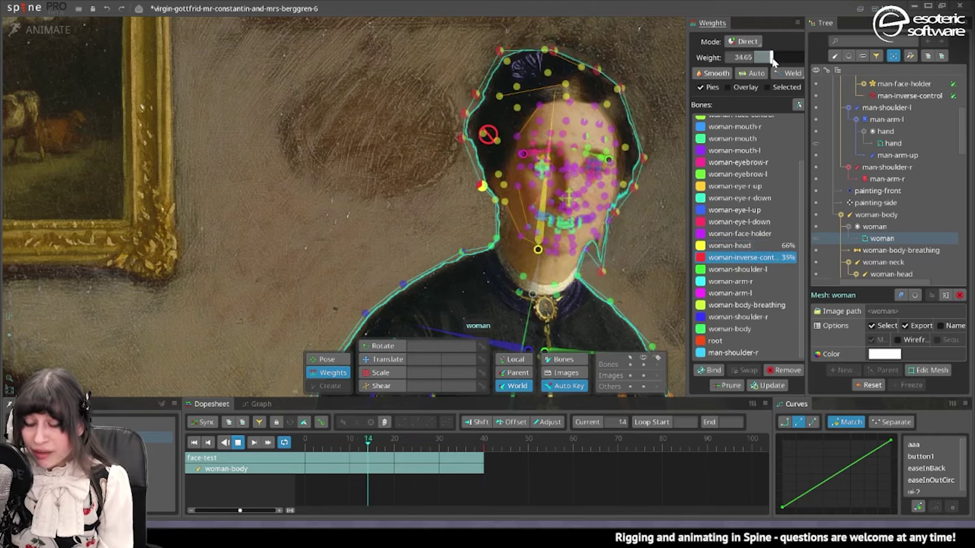
left_click(769, 57)
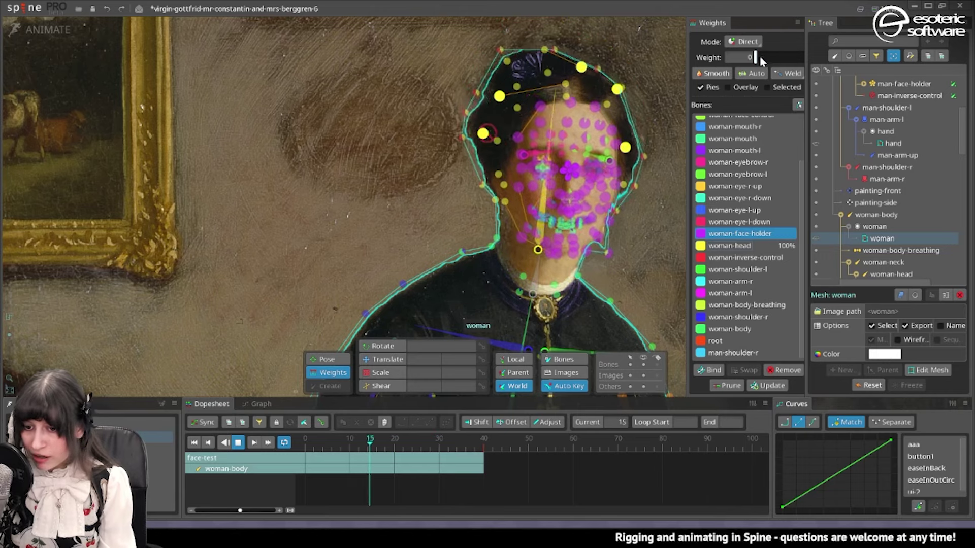
left_click(741, 257)
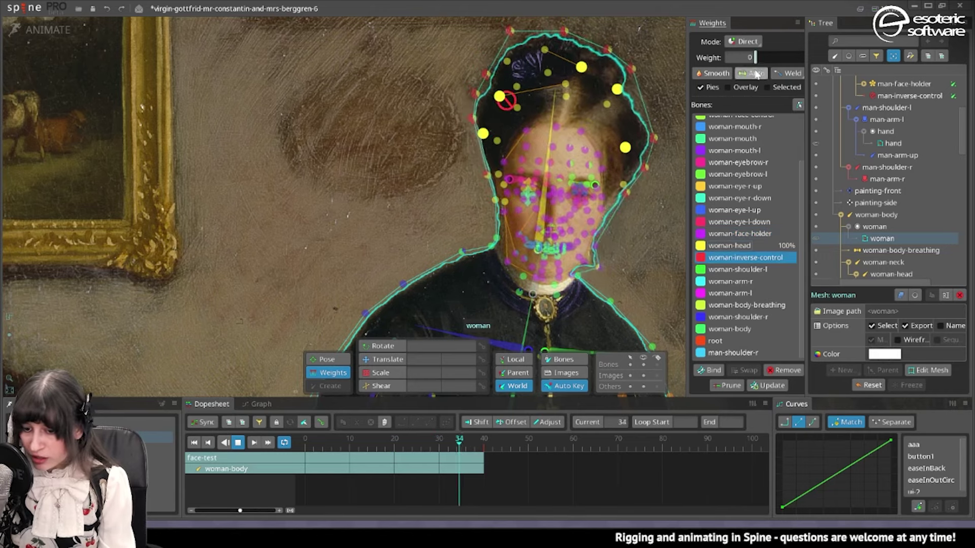
left_click_drag(756, 57, 764, 61)
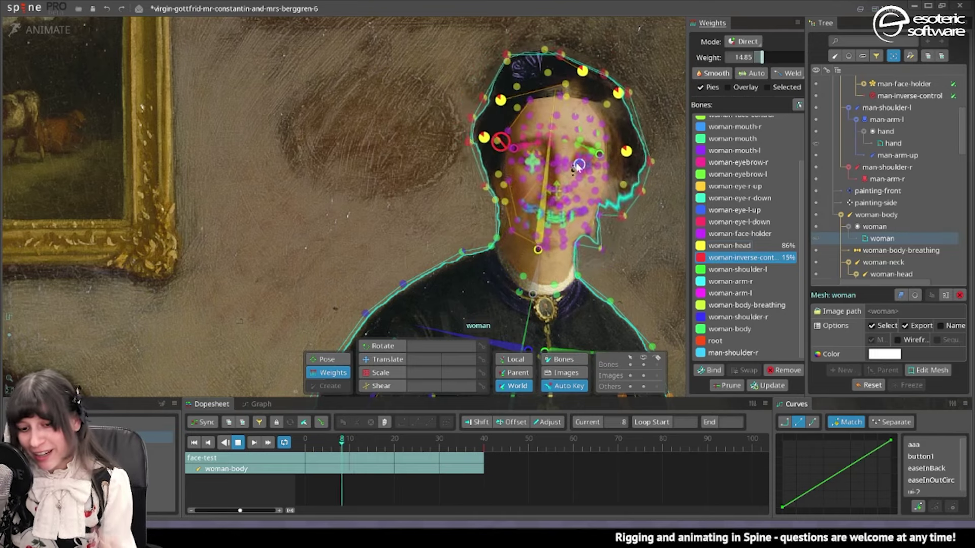
- Blend the inner vertices around the woman's hairline partly from woman-head to woman-face-holder
left_click(504, 201)
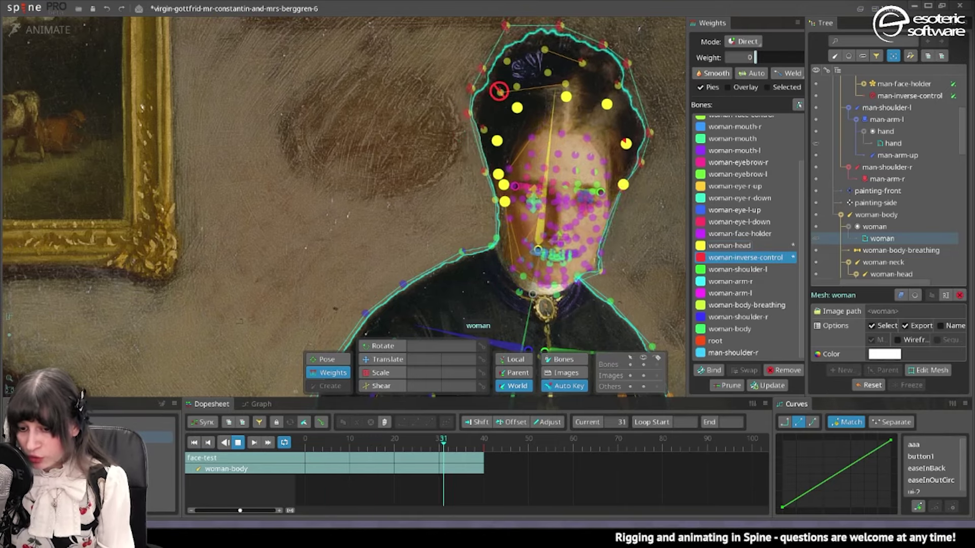
left_click(739, 234)
left_click_drag(758, 55, 783, 59)
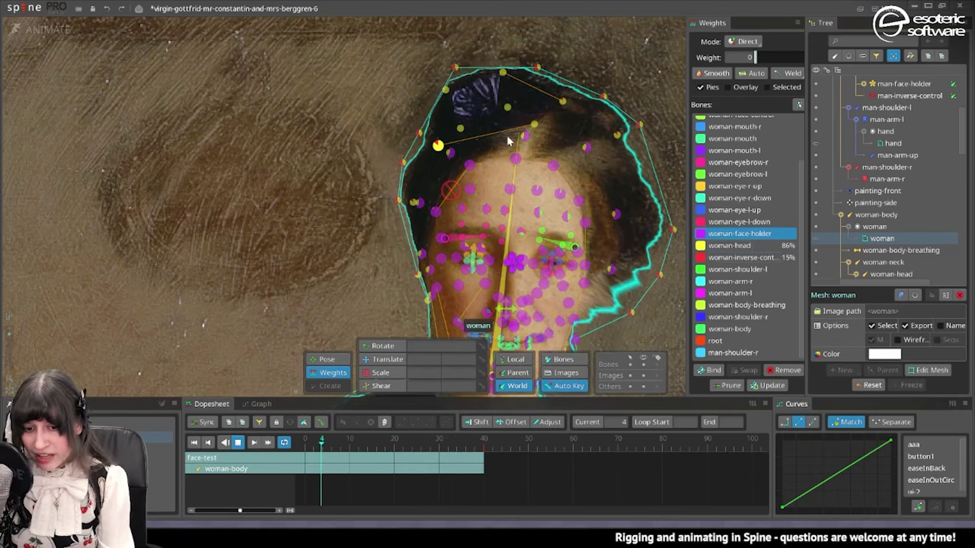
- Give single vertices in the woman's upper hair about 14% woman-face-holder weight and check the hair around them
mouse_move(755, 58)
left_mouse_down()
mouse_move(781, 57)
mouse_move(761, 58)
left_mouse_up()
key("space")
left_click(559, 101)
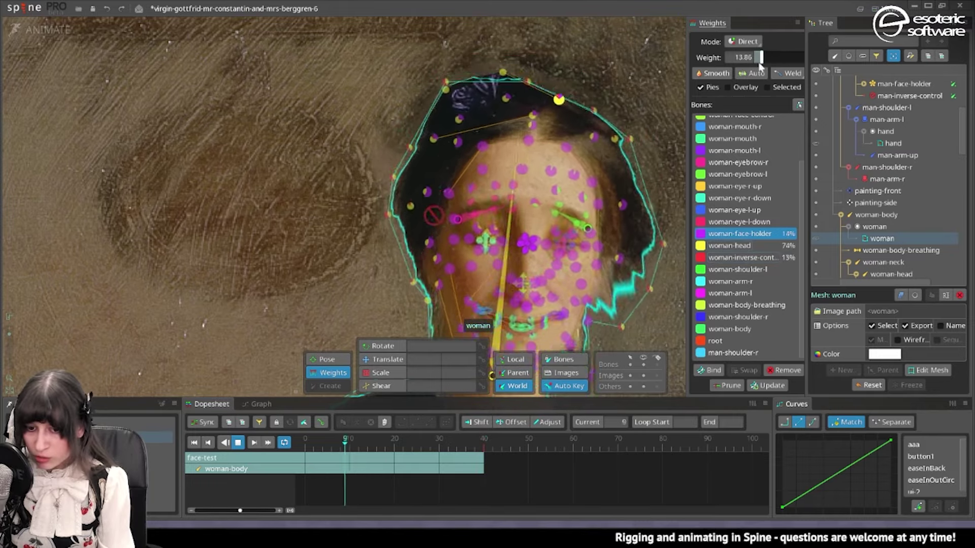
left_click(539, 148)
key("space")
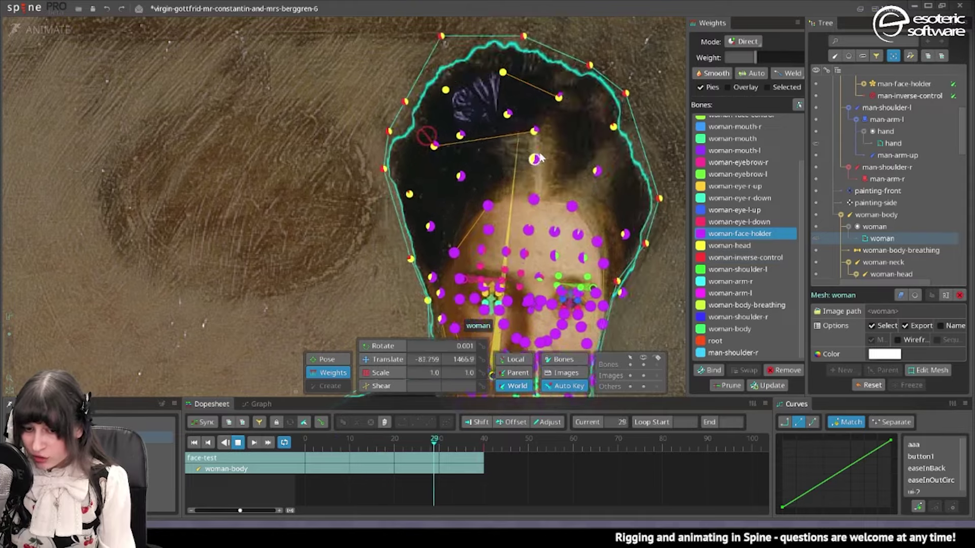
key("space")
left_click(565, 163)
scroll(565, 163, "down", 2)
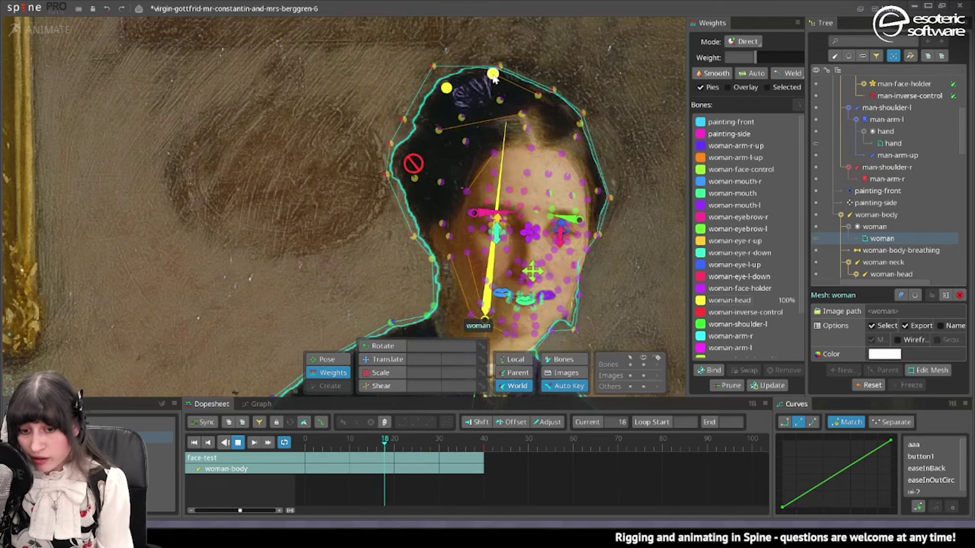
- Add some woman-head weight to the forehead and temple vertices, reducing it below 43% on the vertex above the forehead
left_click(751, 300)
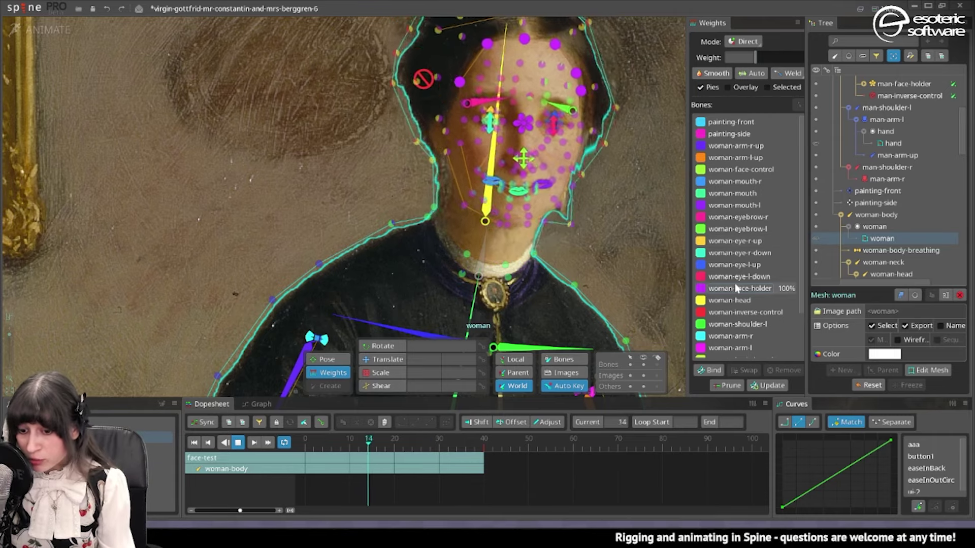
left_click(736, 300)
left_click_drag(755, 58, 760, 58)
left_click_drag(634, 92, 628, 131)
left_click(529, 79)
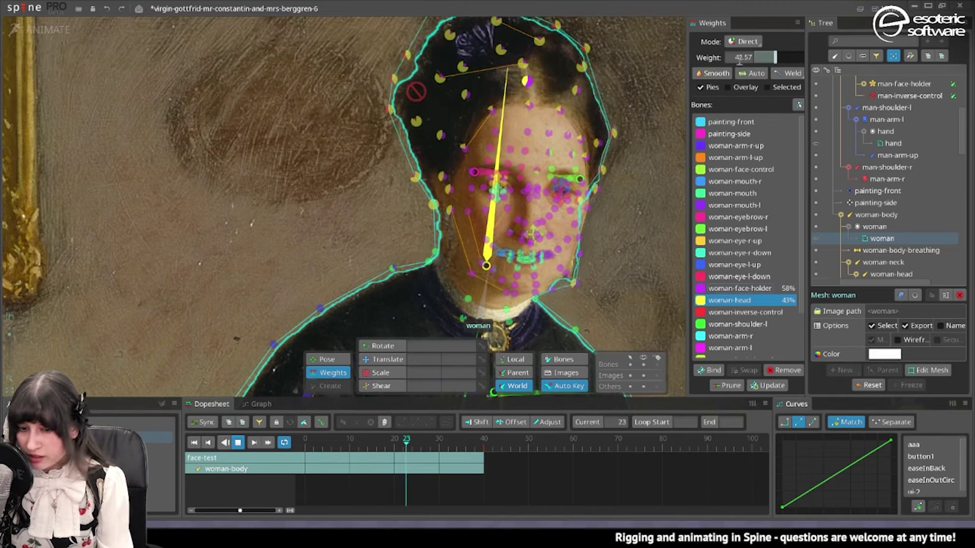
mouse_move(775, 57)
left_mouse_down()
mouse_move(786, 57)
mouse_move(766, 64)
left_mouse_up()
left_click(548, 89)
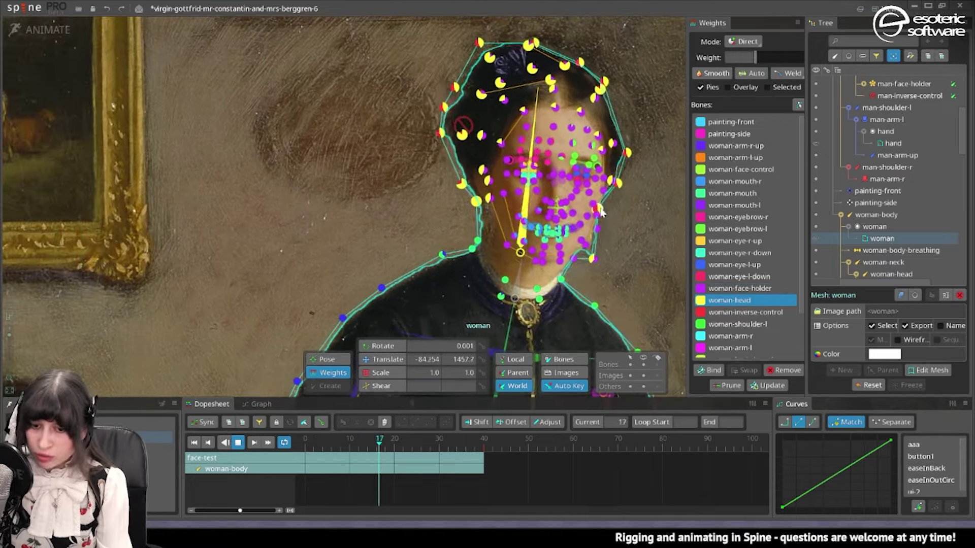
- Lower the woman-inverse-control weight to about 10% on the outline vertices at both sides of the woman's head
key("space")
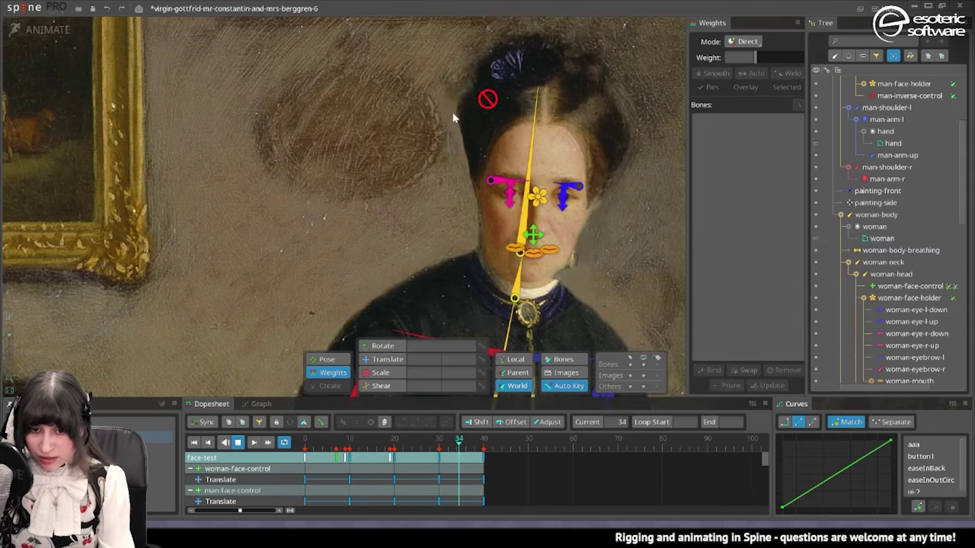
left_click(460, 165)
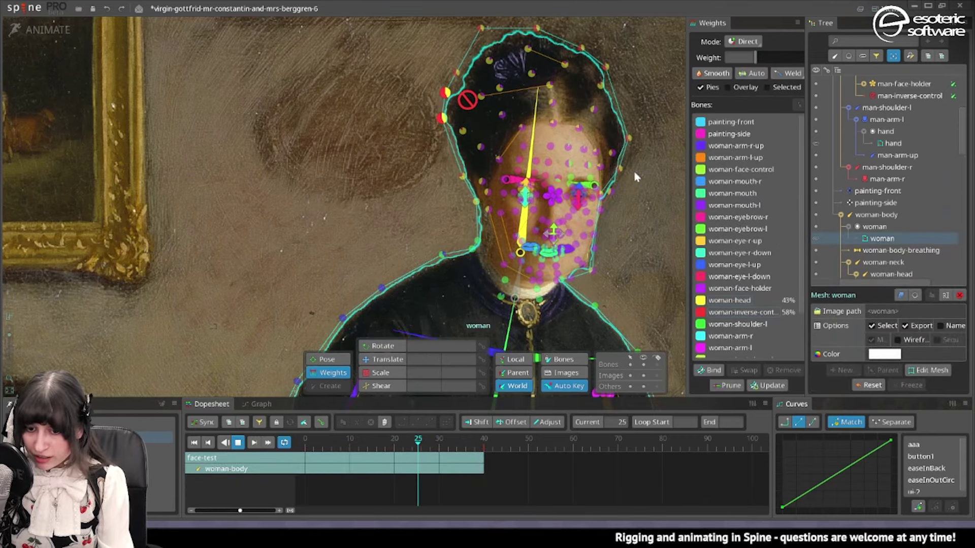
left_click(751, 312)
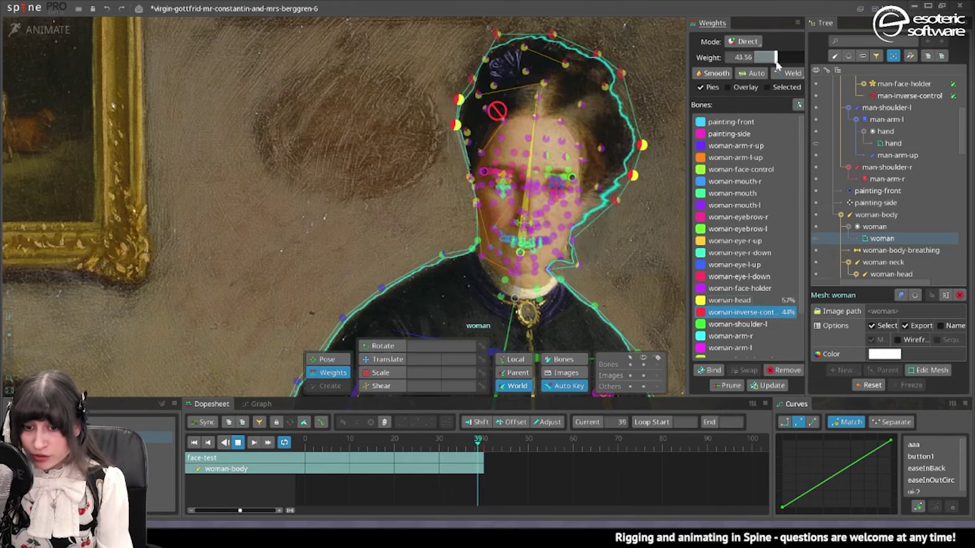
left_click_drag(782, 58, 758, 73)
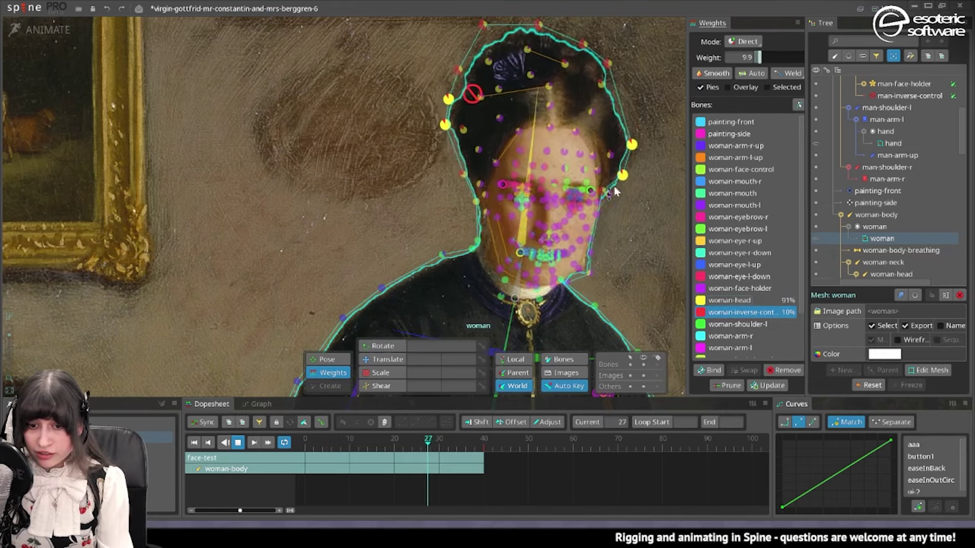
- Check the weights on the upper head outline vertices and review the woman's head turn without the mesh selected
key("space")
left_click(550, 180)
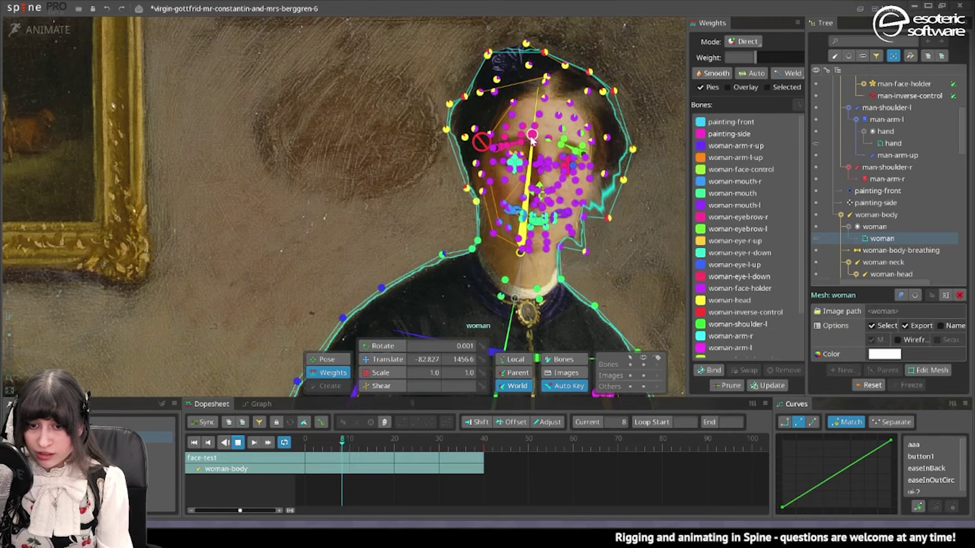
left_click(620, 71)
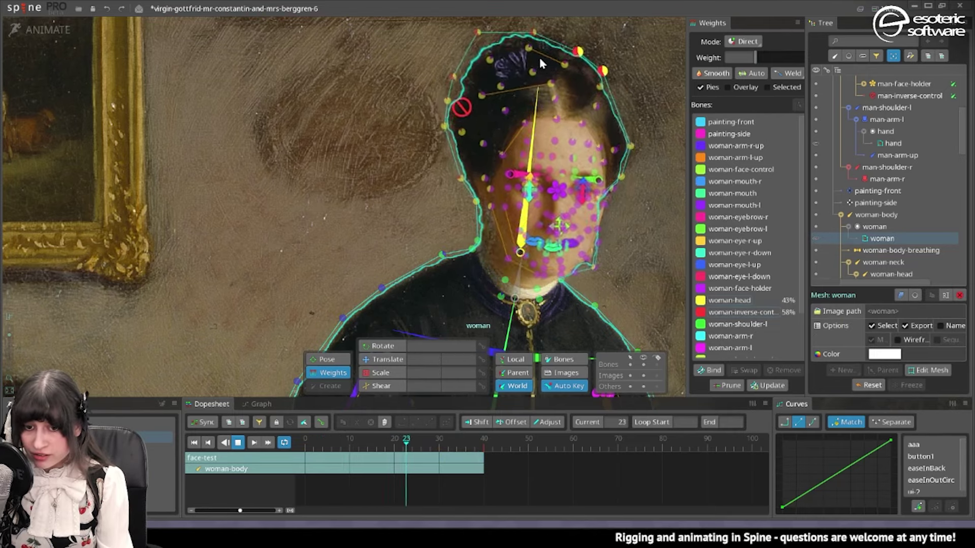
key("space")
scroll(502, 35, "down", 3)
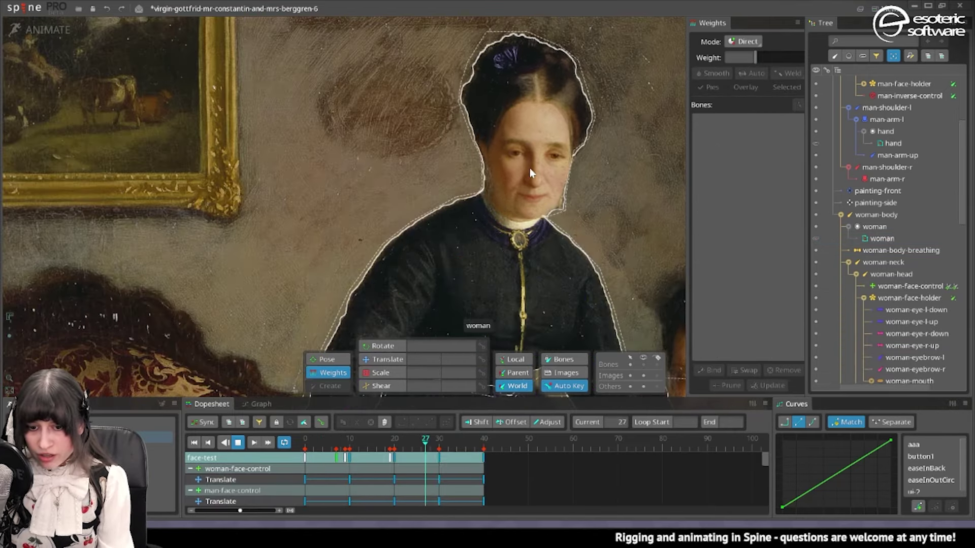
- Assign the vertex at the edge of the woman's jaw entirely to woman-head, with a weight of 100%
left_click(519, 238)
scroll(583, 193, "up", 5)
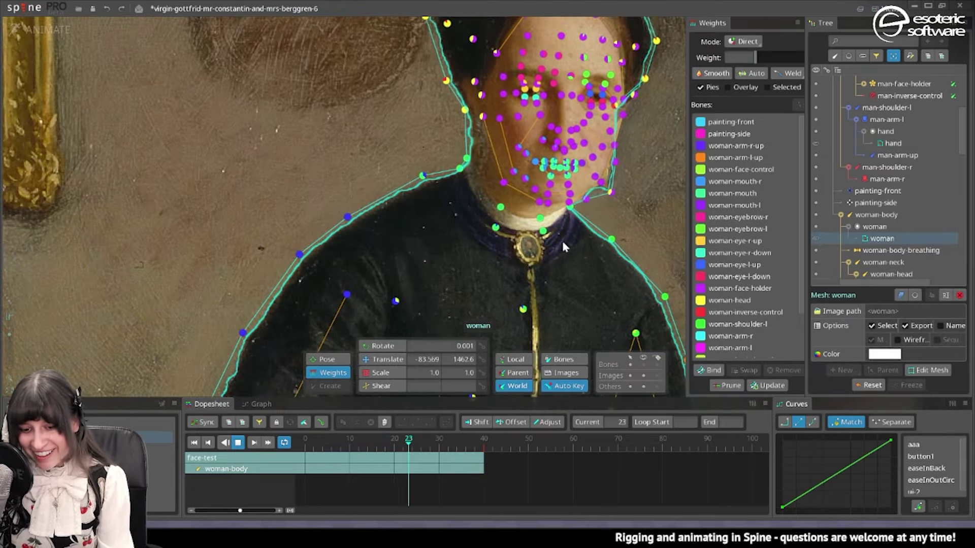
left_click(573, 185)
left_click(480, 208)
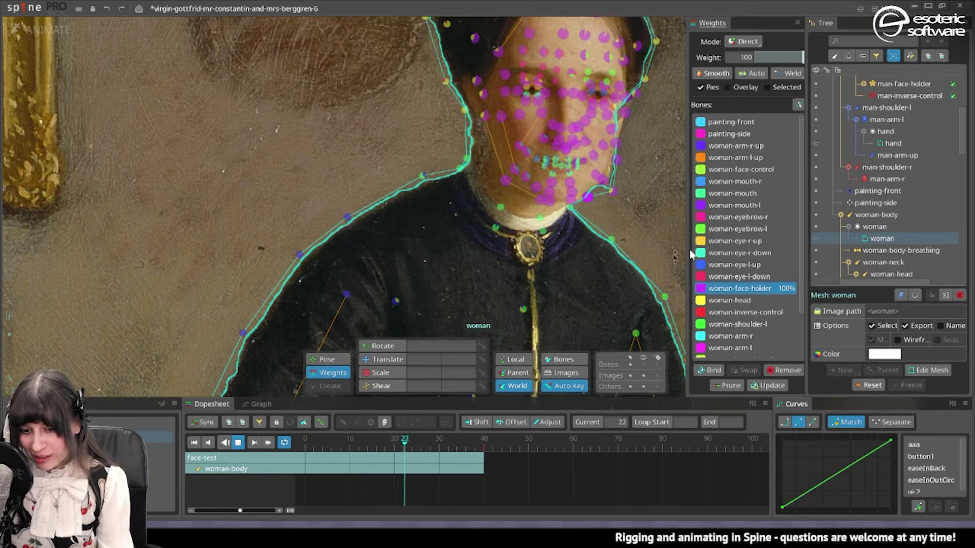
left_click(731, 300)
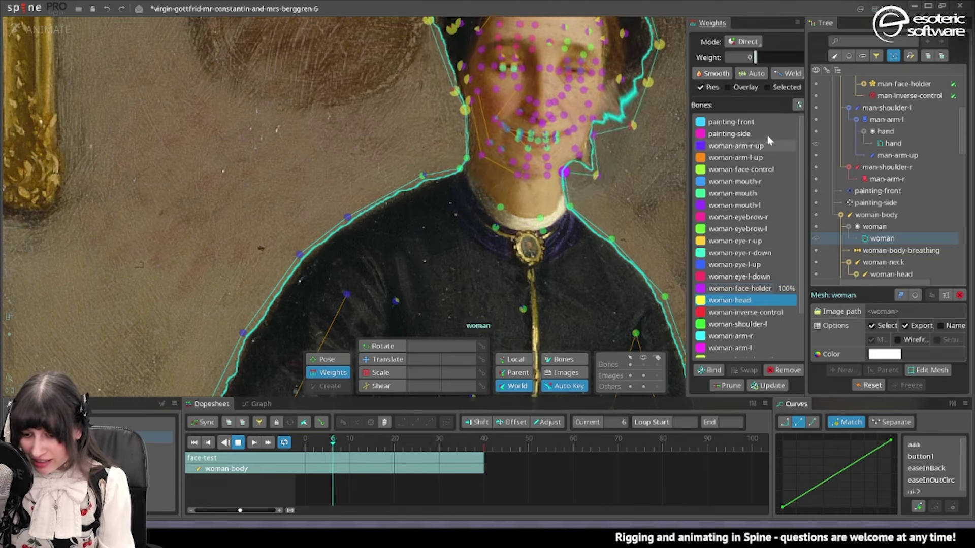
left_click_drag(761, 58, 799, 58)
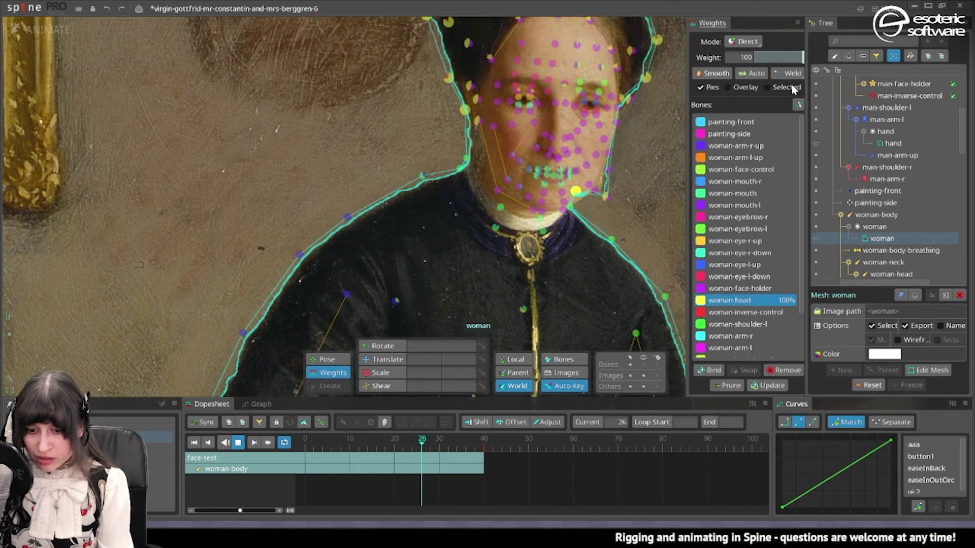
left_click(660, 224)
- Add partial woman-head weight to the row of vertices along the woman's chin and jawline, reducing their woman-face-holder weight
left_click(547, 176)
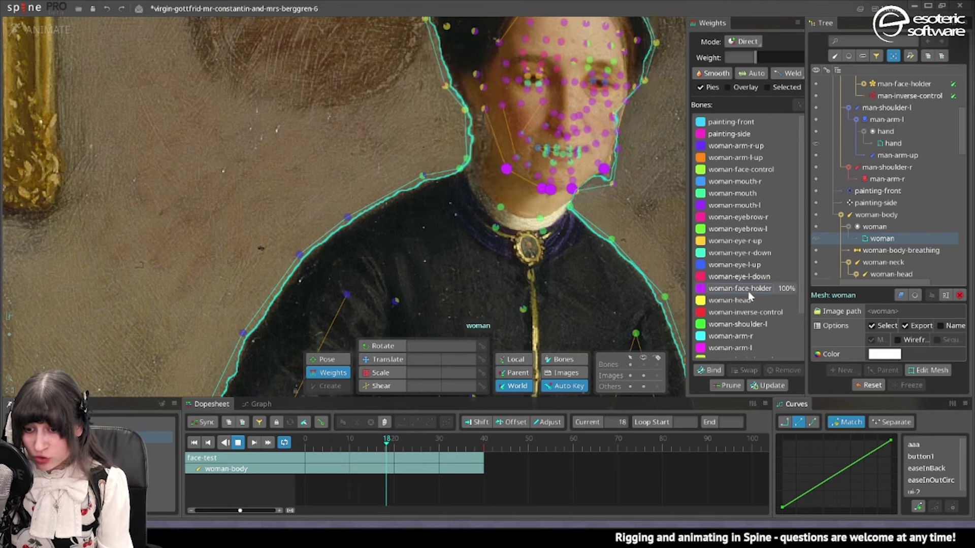
left_click(729, 300)
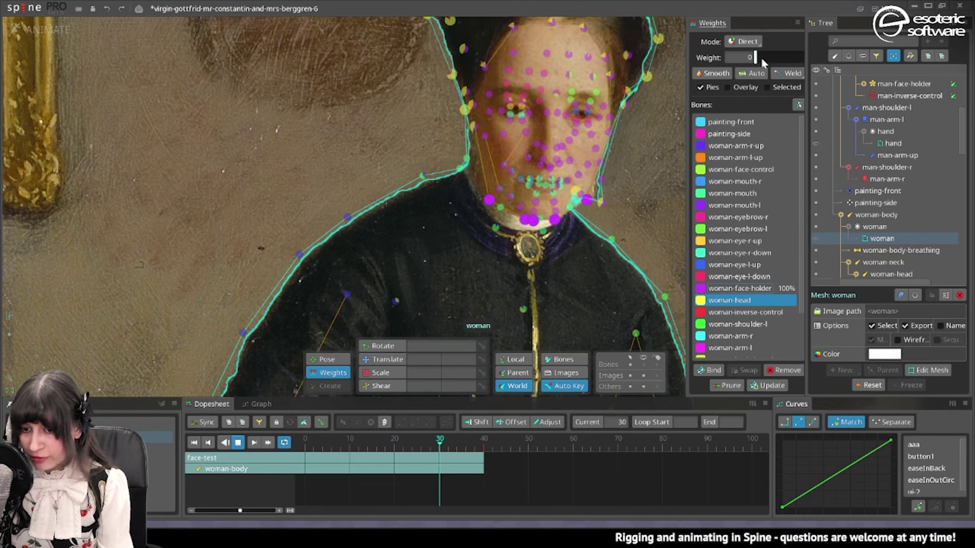
left_click_drag(764, 58, 776, 59)
left_click(632, 241)
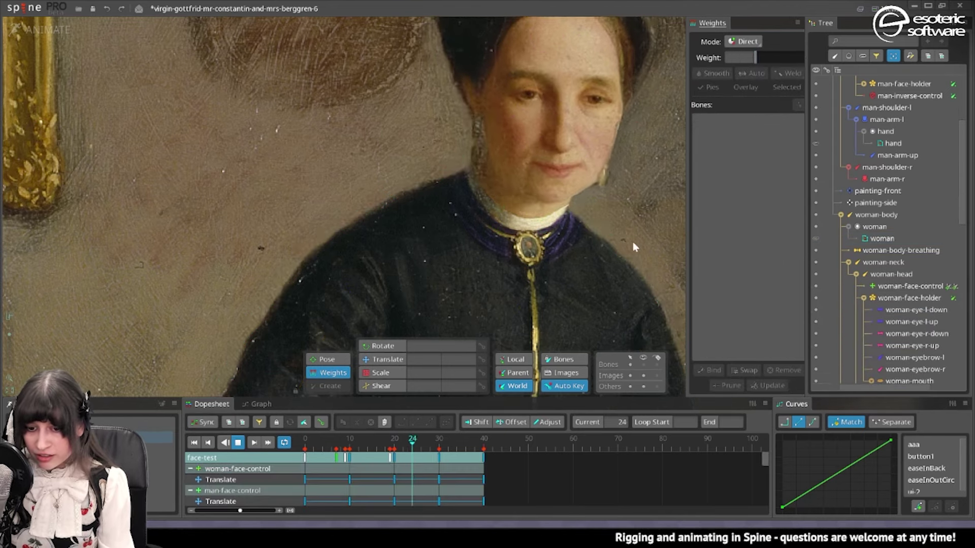
- Review how the woman's jaw and neck deform during the head turn, with and without the mesh selected
left_click(564, 168)
left_click(547, 154)
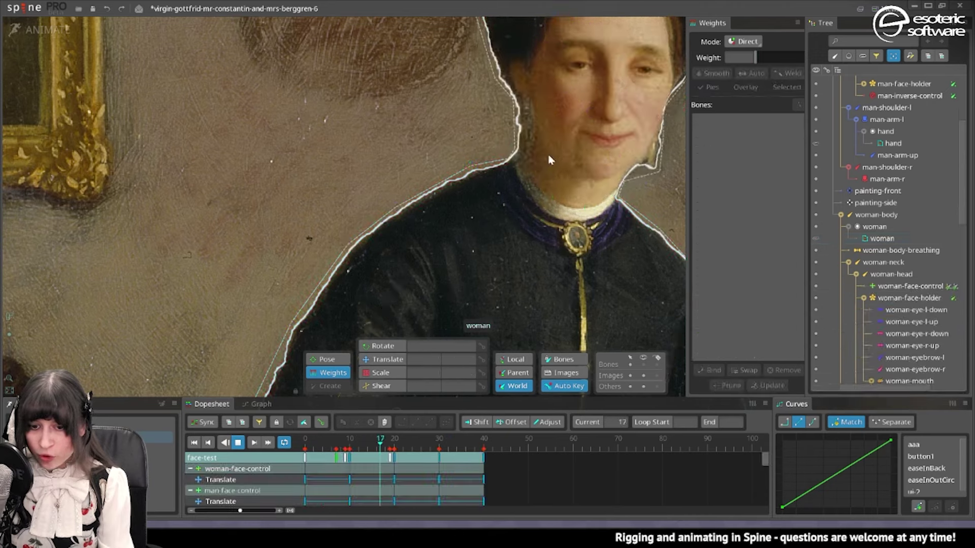
left_click(537, 159)
left_click(527, 166)
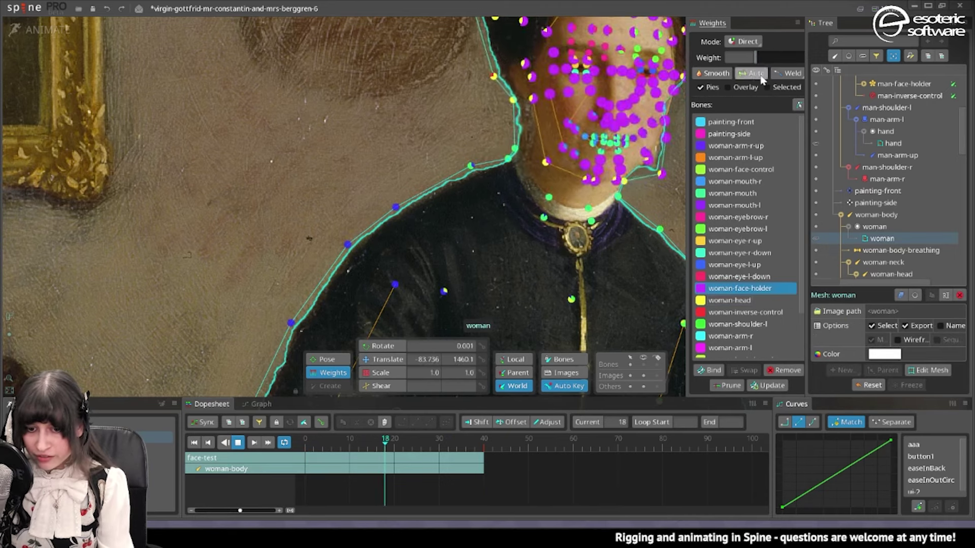
left_click(620, 229)
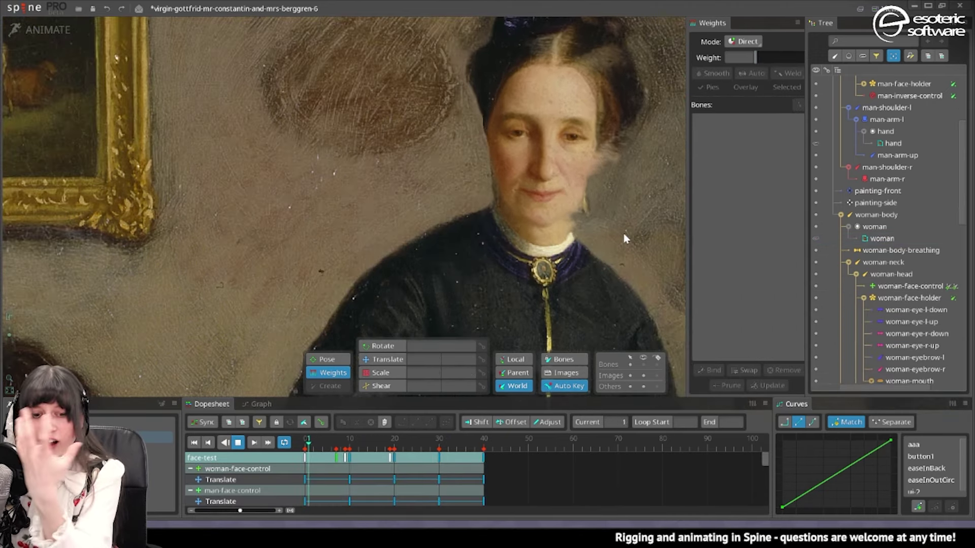
- Raise the woman-face-holder weight to about 54% on the hairline vertex above the middle of the woman's forehead
left_click(626, 230)
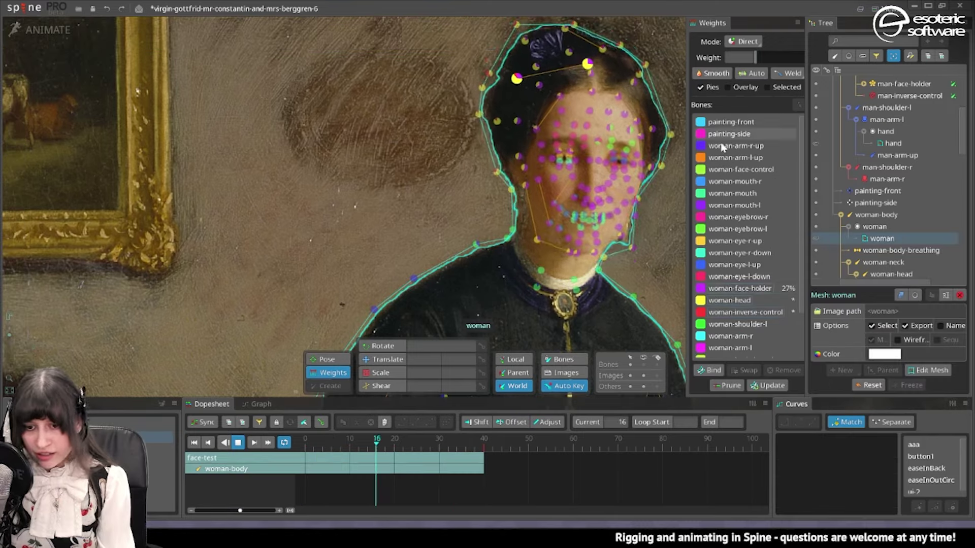
left_click(725, 311)
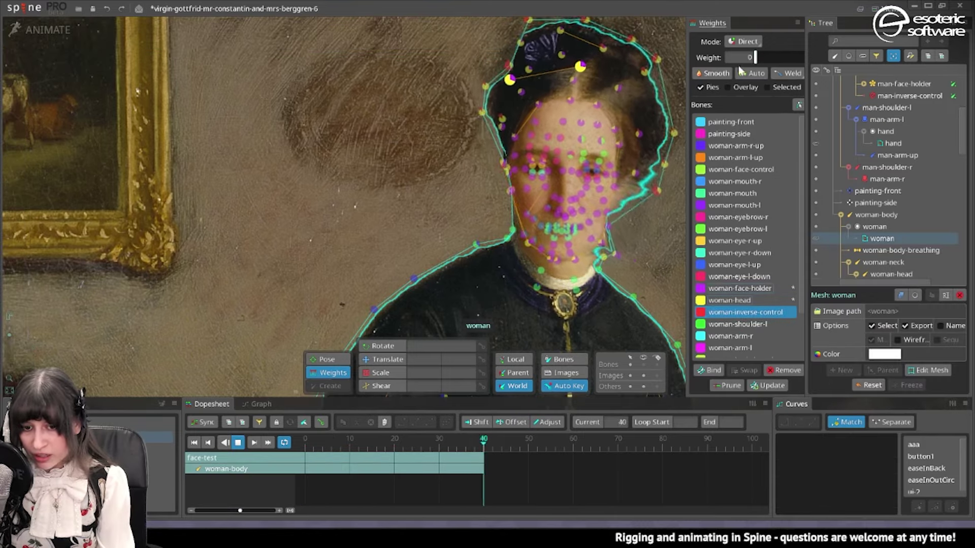
left_click(725, 300)
key("space")
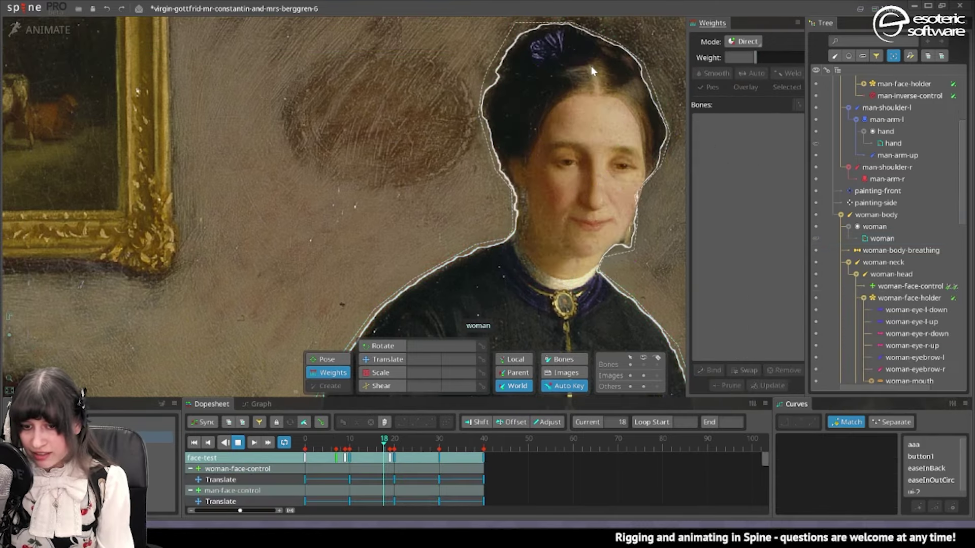
left_click(582, 75)
left_click(582, 68)
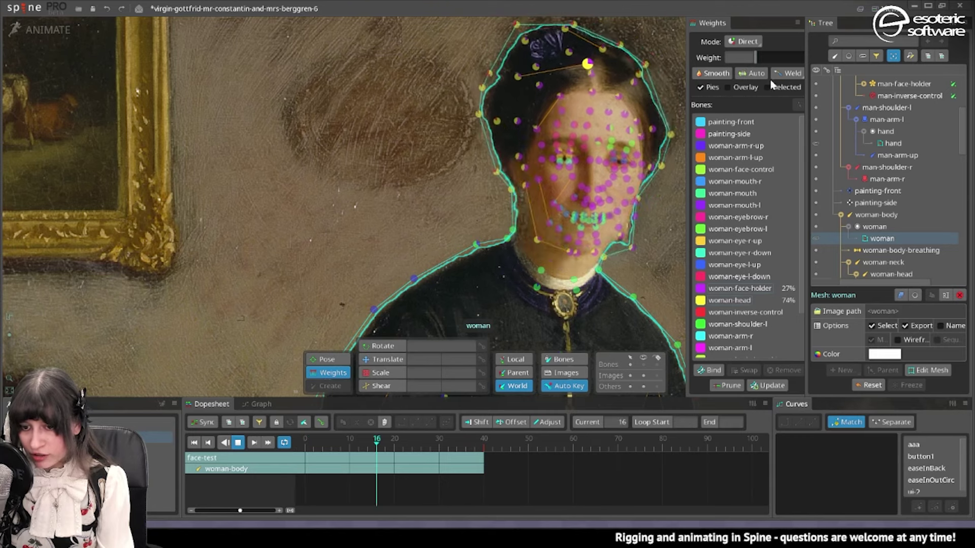
left_click(742, 288)
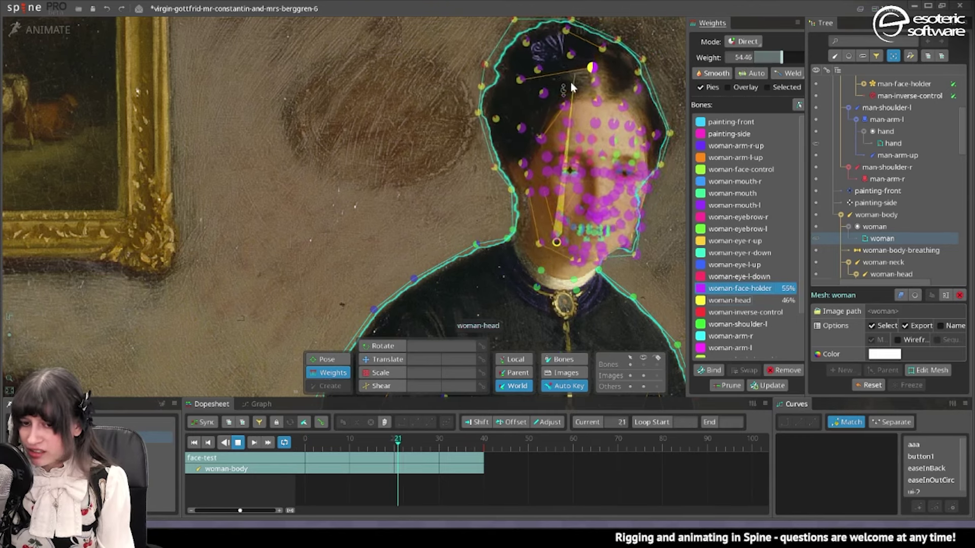
- Raise the woman-face-holder weight above 27% on two upper hair vertices and check the head turn with playback stopped
left_click(565, 50)
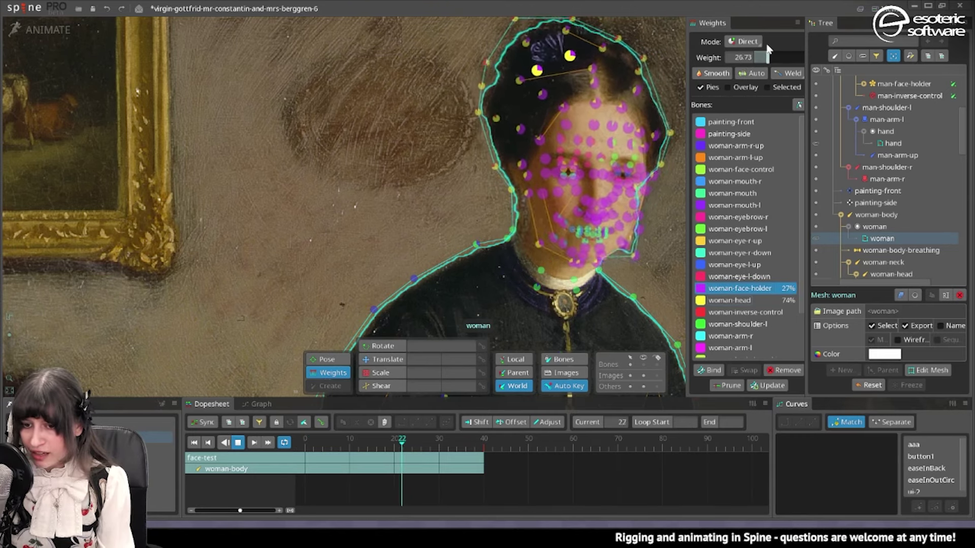
left_click_drag(766, 57, 777, 59)
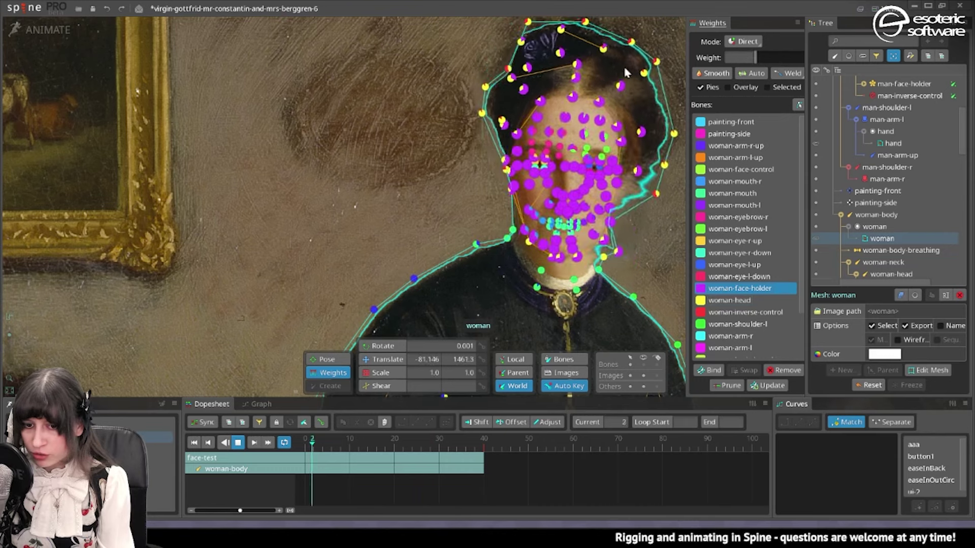
left_click(238, 442)
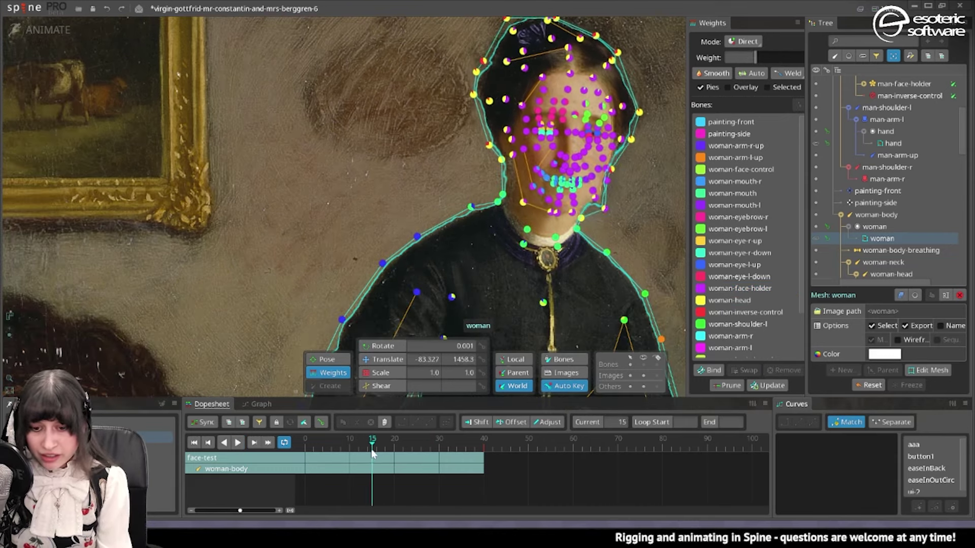
mouse_move(326, 457)
left_mouse_down()
mouse_move(297, 462)
mouse_move(310, 454)
left_mouse_up()
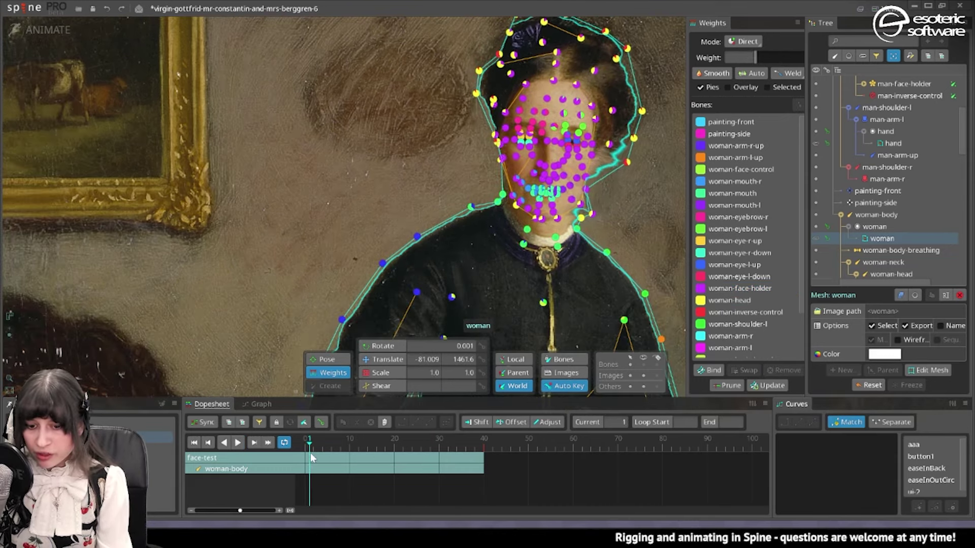
- Give the vertices at the far cheek edge about 30% woman-head weight and raise it above 23% on the neighbouring vertex
scroll(603, 136, "up", 2)
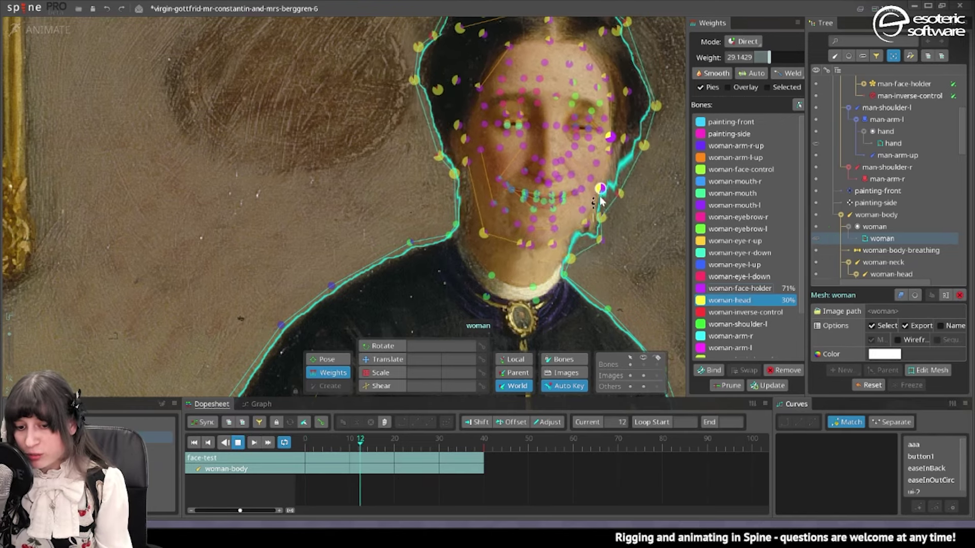
key("space")
left_click(584, 204)
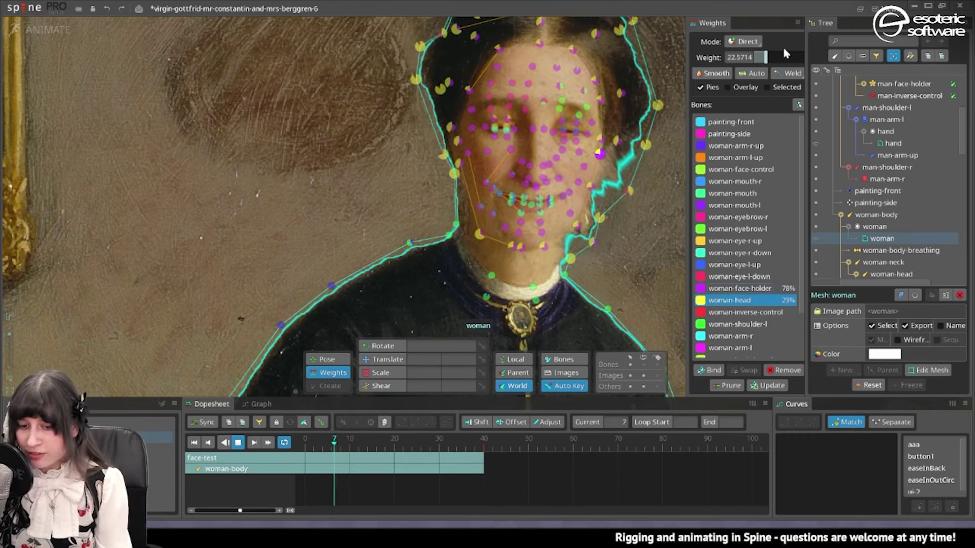
left_click_drag(765, 57, 785, 75)
key("space")
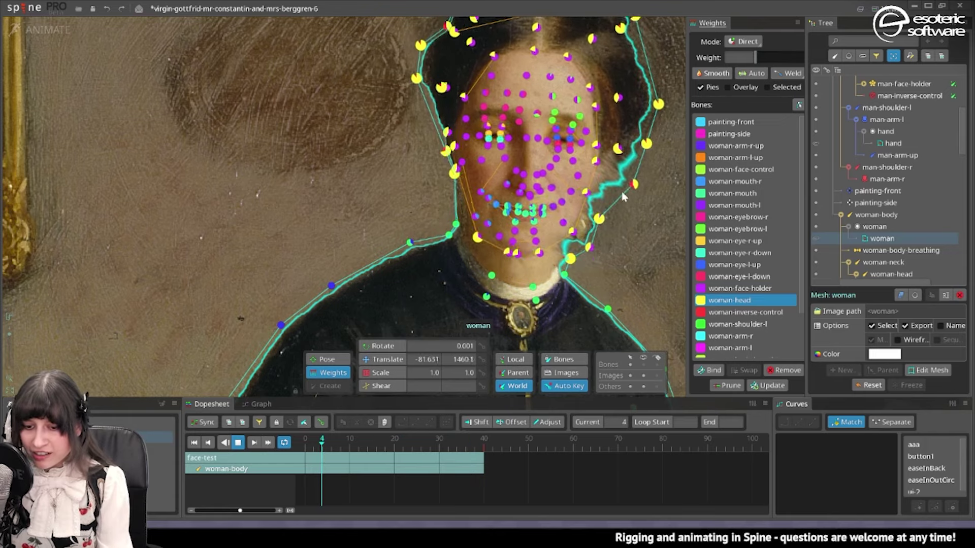
- Reduce the woman-inverse-control weight to 0% on the outline vertex beside the far cheek, leaving it fully on woman-head
left_click(633, 184)
left_click(769, 312)
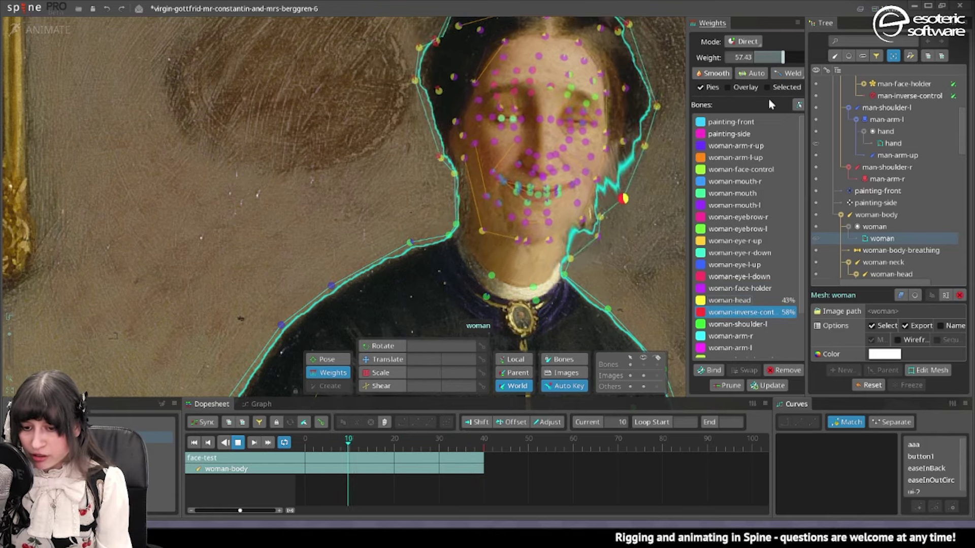
left_click_drag(782, 57, 755, 56)
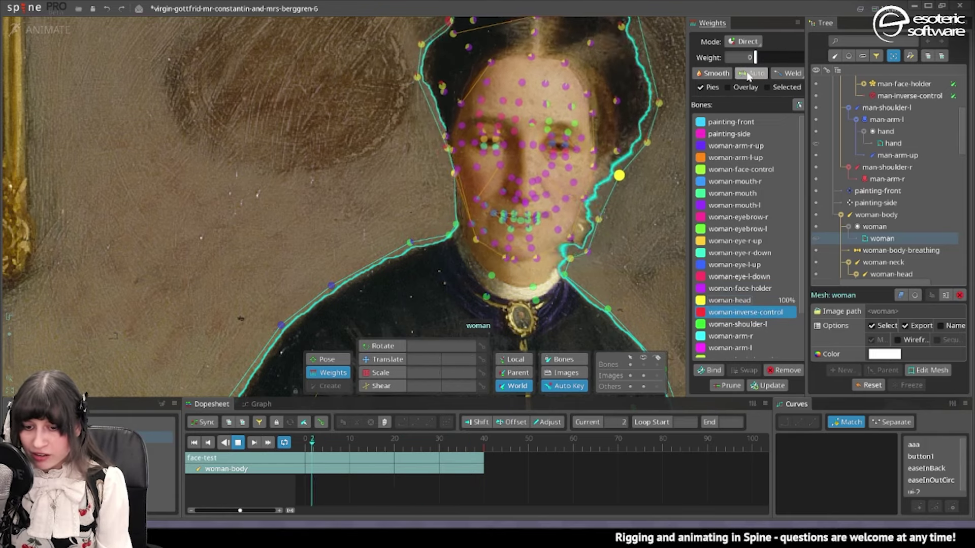
key("space")
- Lower the woman-head weight to about 35% on the outline vertex beside the far earring
scroll(597, 235, "up", 2)
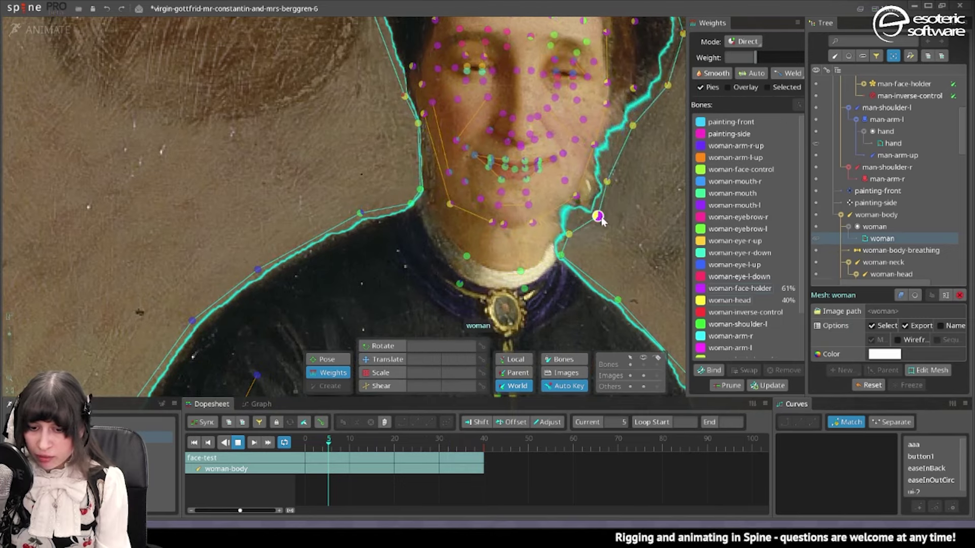
left_click(745, 300)
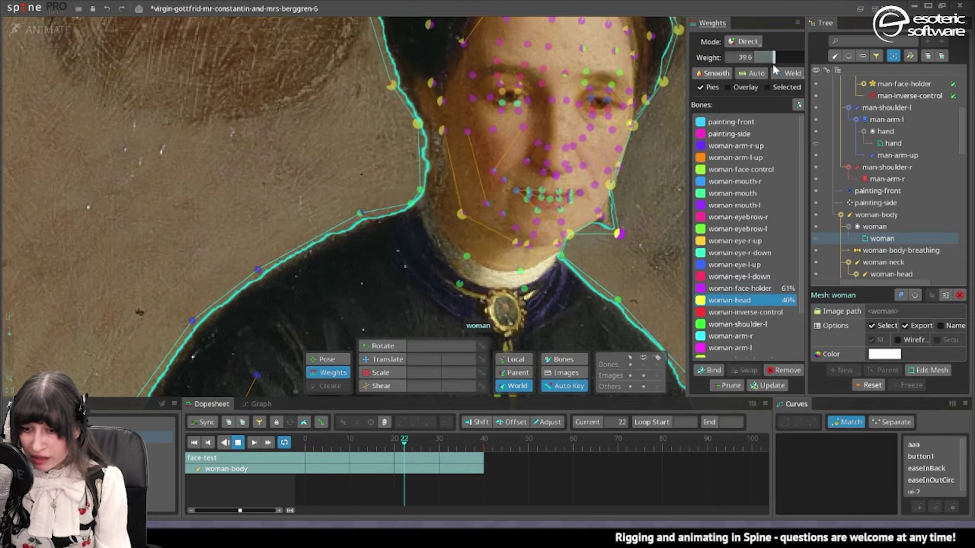
left_click_drag(774, 57, 771, 58)
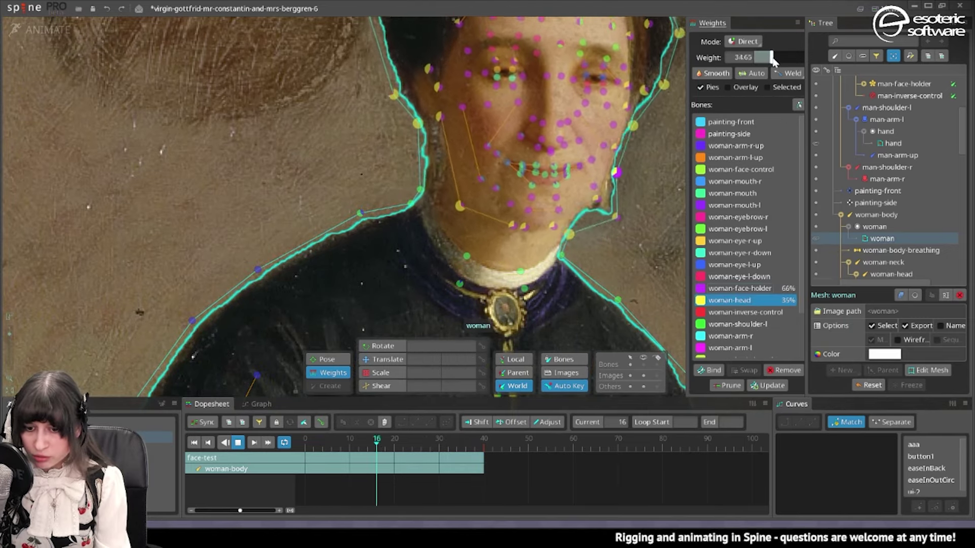
key("space")
- Add new mesh vertices in setup mode along the side of the woman's neck below the ear, and return to animate mode
scroll(603, 120, "down", 3)
left_click(505, 346)
scroll(522, 143, "up", 4)
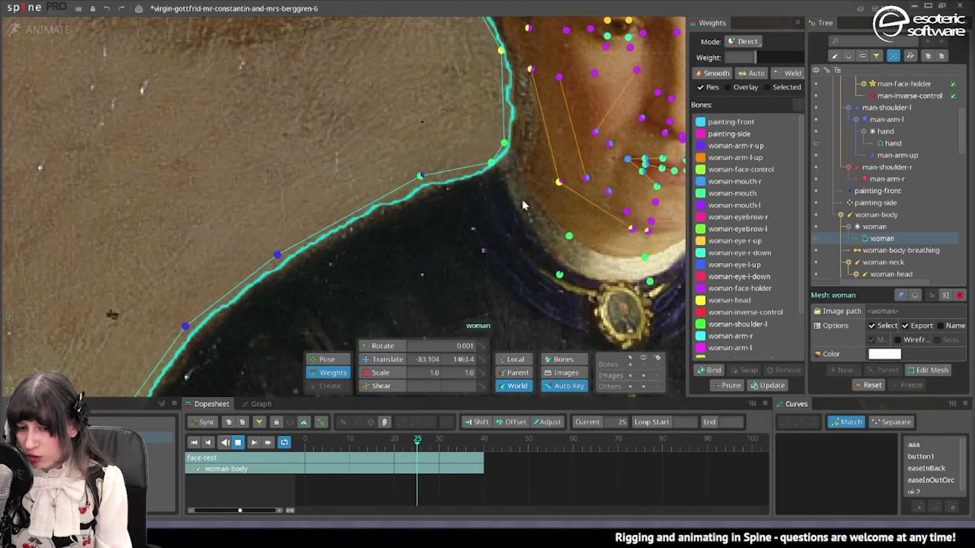
left_click(11, 31)
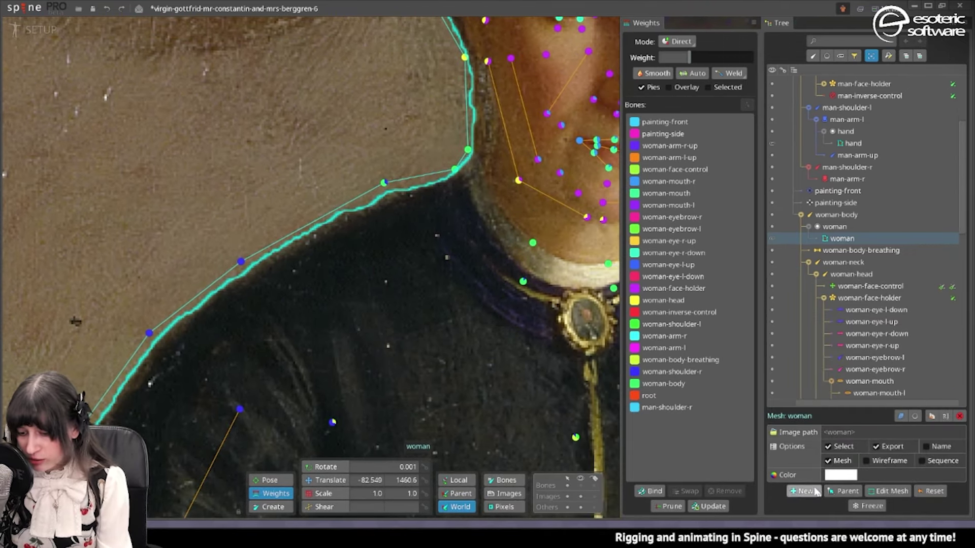
left_click(888, 491)
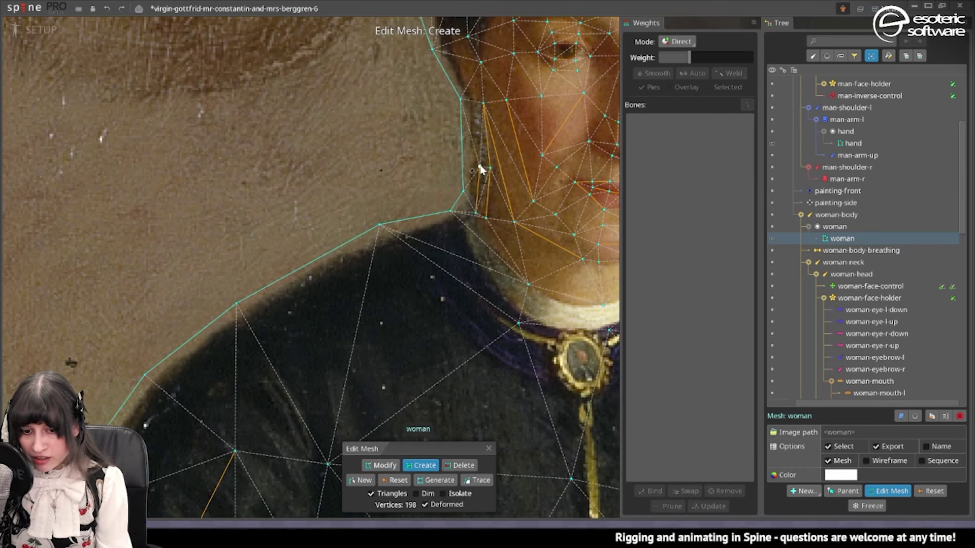
left_click(487, 448)
left_click(23, 34)
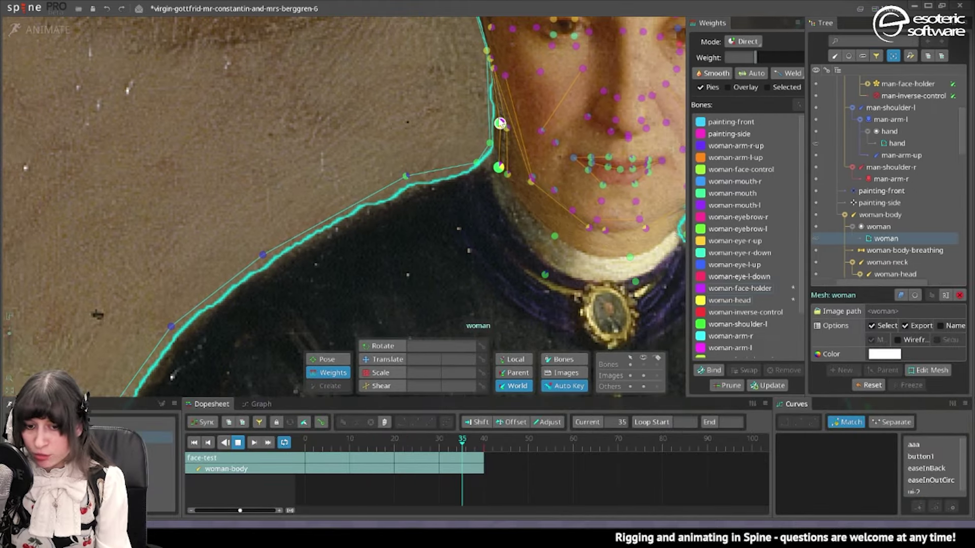
- Give the new neck-edge vertices about 27% woman-face-holder weight, lowering it to about 25% on the upper one
left_click(747, 301)
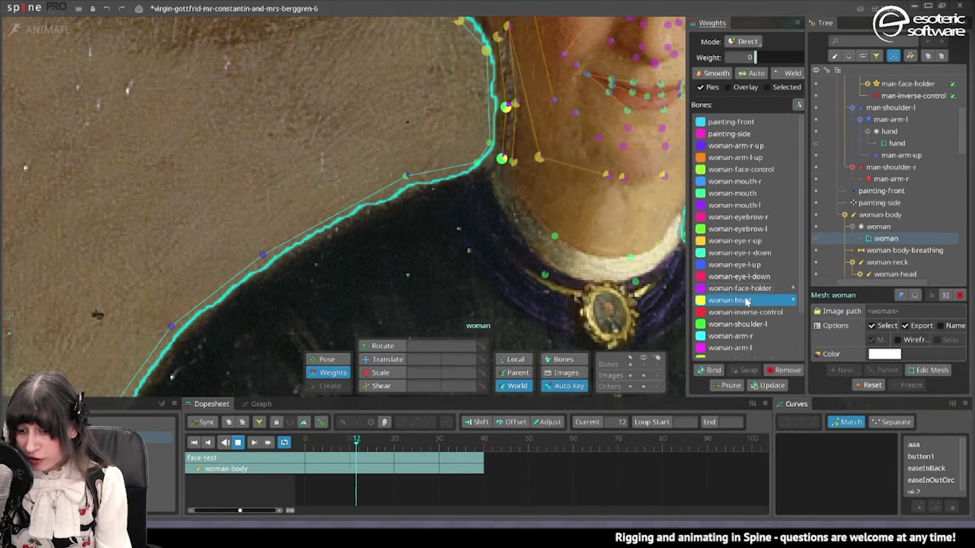
left_click(740, 288)
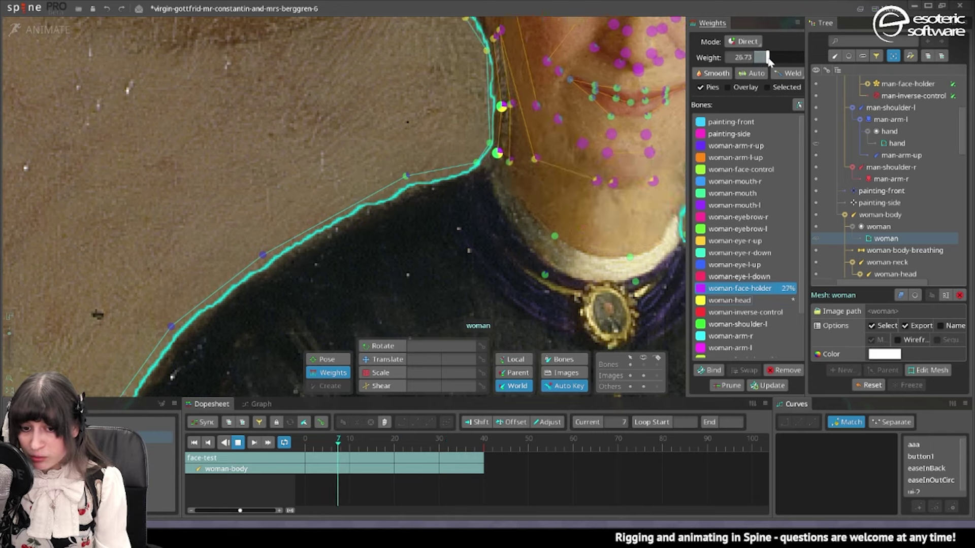
left_click_drag(767, 60, 724, 60)
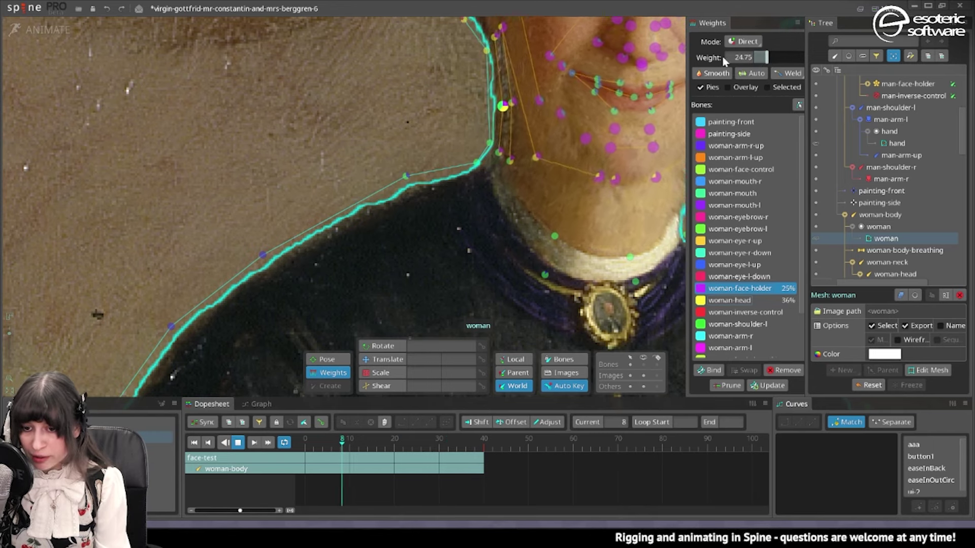
key("space")
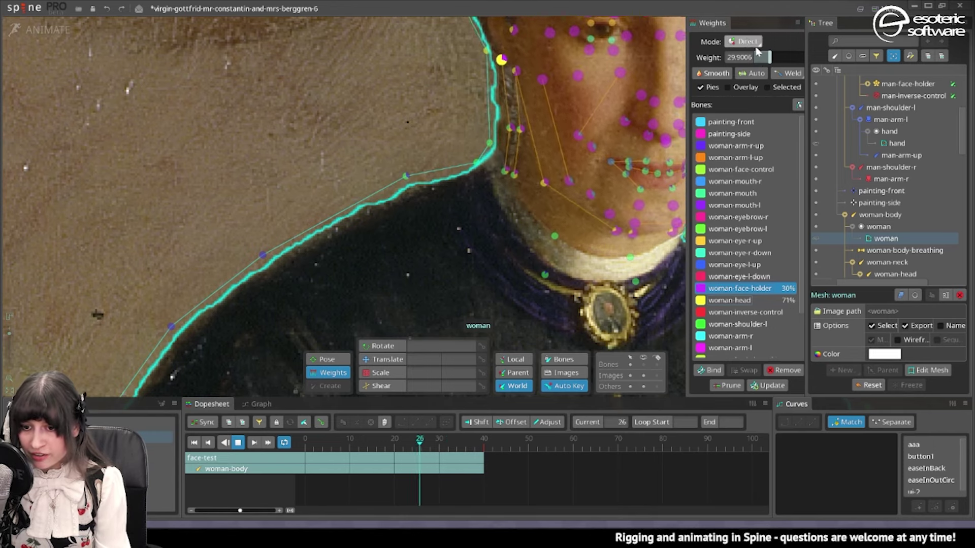
- Raise the woman-face-holder weight to about 43% on the vertex at the top of the woman's near earring
left_click_drag(770, 57, 776, 59)
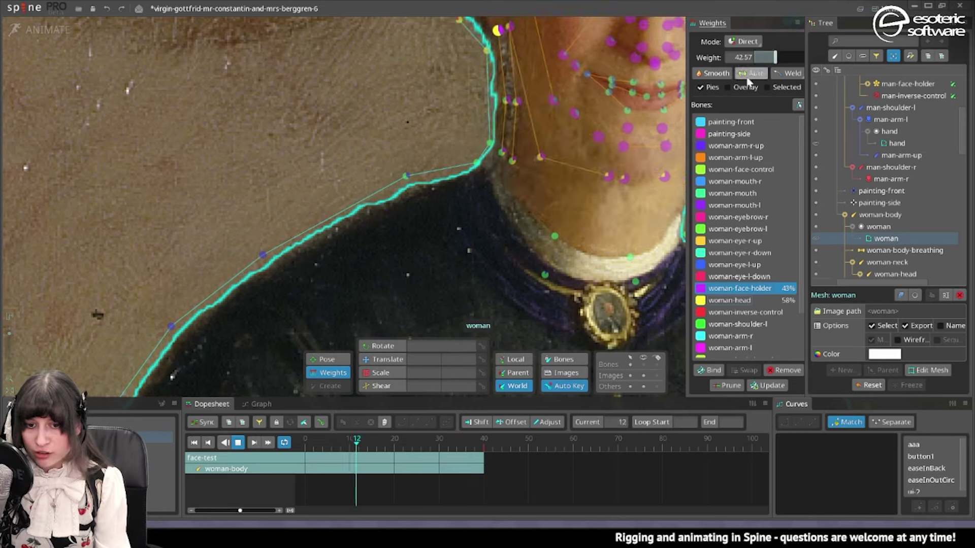
key("space")
key("space")
scroll(530, 157, "down", 4)
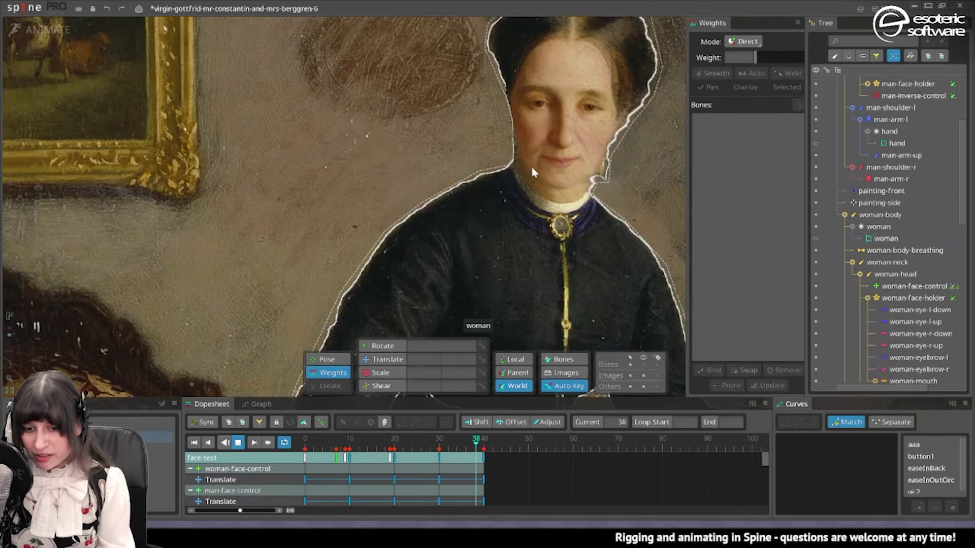
- Add mesh vertices in setup mode between the woman's hair outline and near cheek, above the earring, and return to animate mode
left_click(532, 167)
scroll(532, 173, "up", 5)
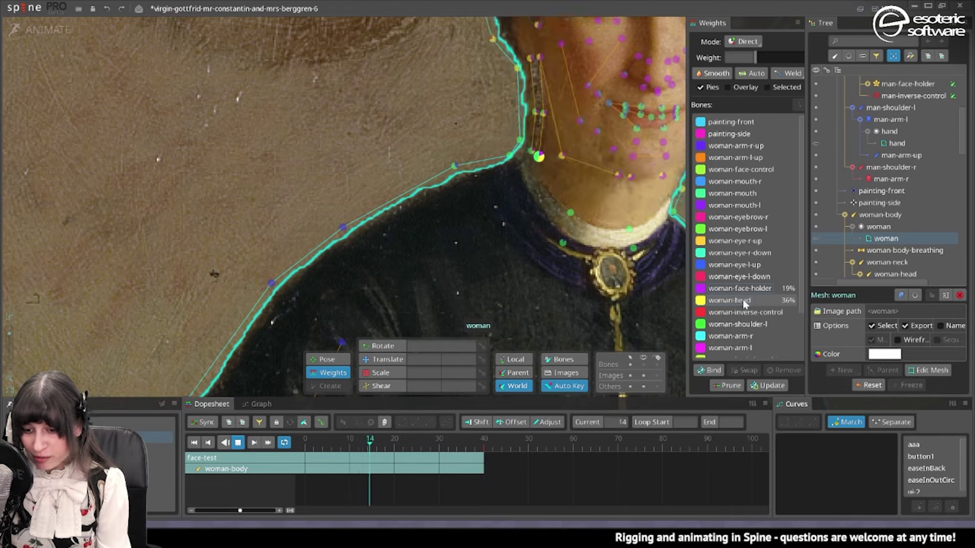
scroll(553, 132, "down", 2)
key("ctrl+Tab")
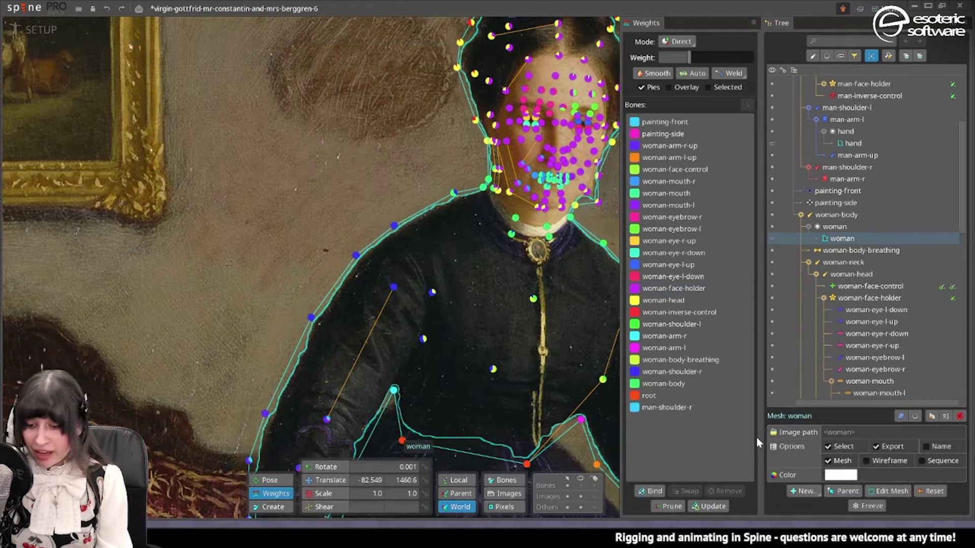
left_click(881, 491)
scroll(491, 121, "up", 10)
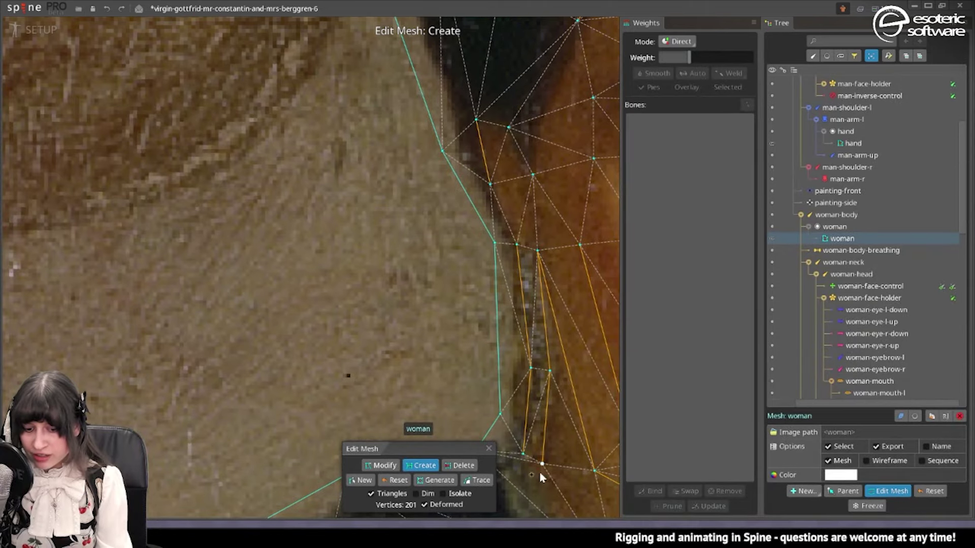
left_click(11, 31)
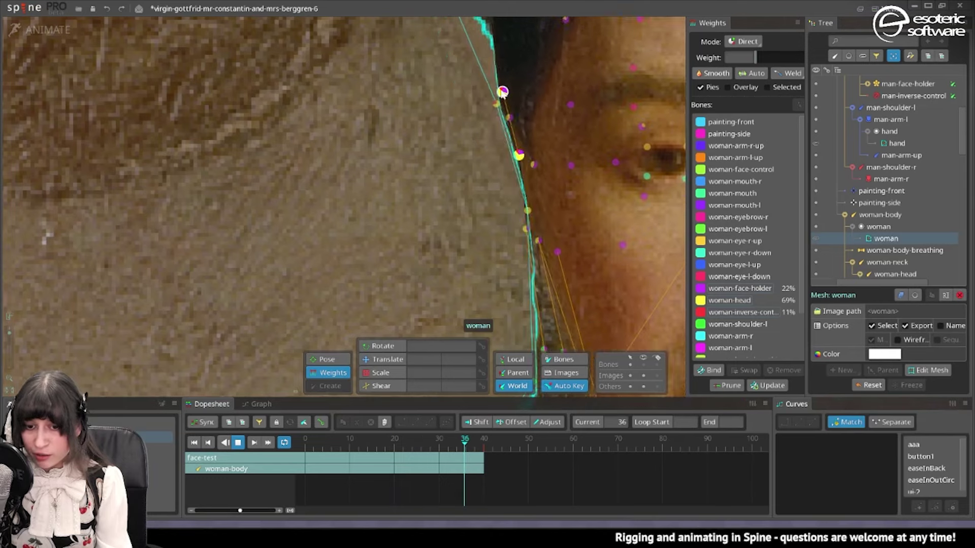
- Reduce woman-inverse-control to 0% on the new hair-edge vertices and give the upper one about 27% woman-face-holder weight
left_click(745, 312)
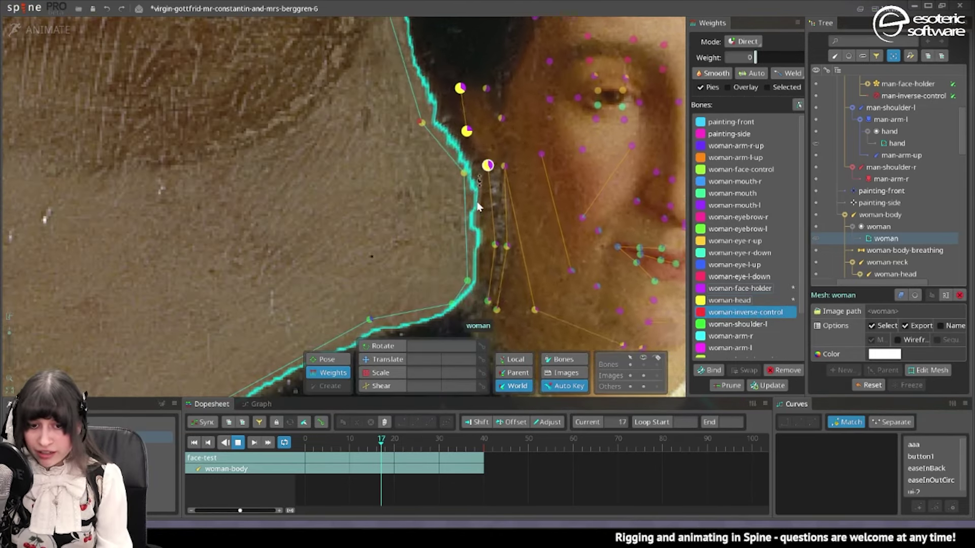
left_click_drag(463, 444, 314, 449)
scroll(447, 144, "up", 3)
left_click_drag(447, 144, 485, 135)
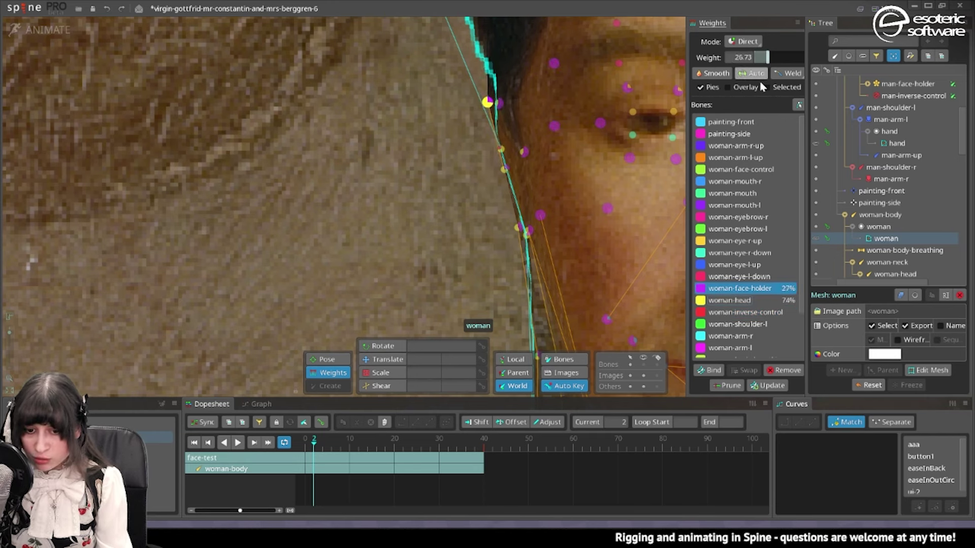
- Set the woman-face-holder weight to about 46% on the hair-edge vertex below the upper one
left_click_drag(327, 446, 341, 449)
left_click(318, 448)
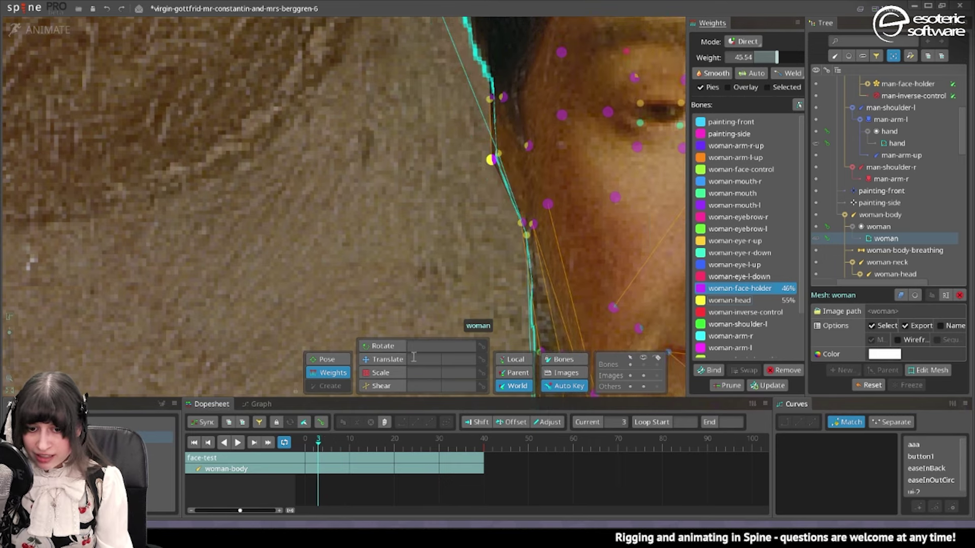
scroll(635, 324, "down", 2)
left_click_drag(634, 325, 485, 252)
key("space")
scroll(501, 210, "down", 3)
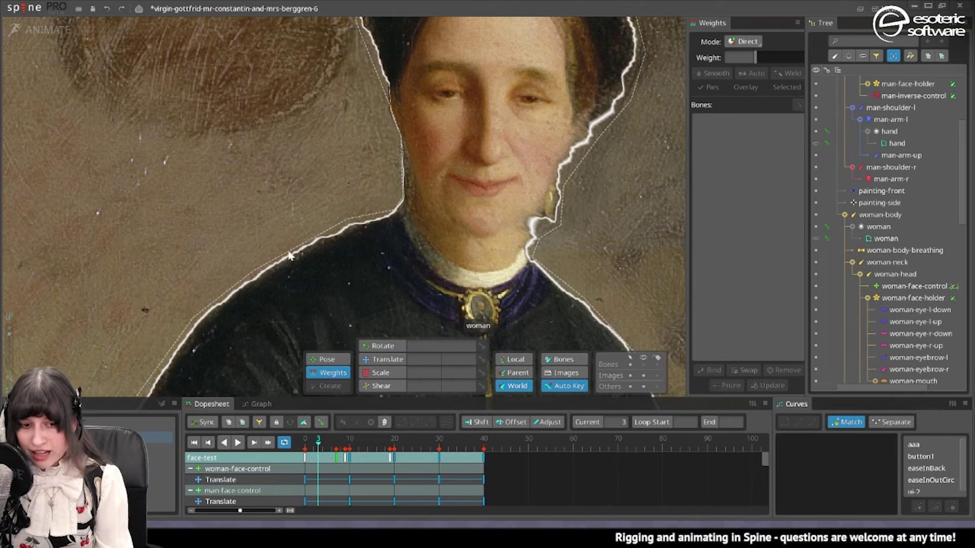
- Play the face-test animation and assign the four vertices around the woman's nose tip 100% to woman-face-control
key("d")
scroll(665, 238, "down", 3)
left_click(580, 191)
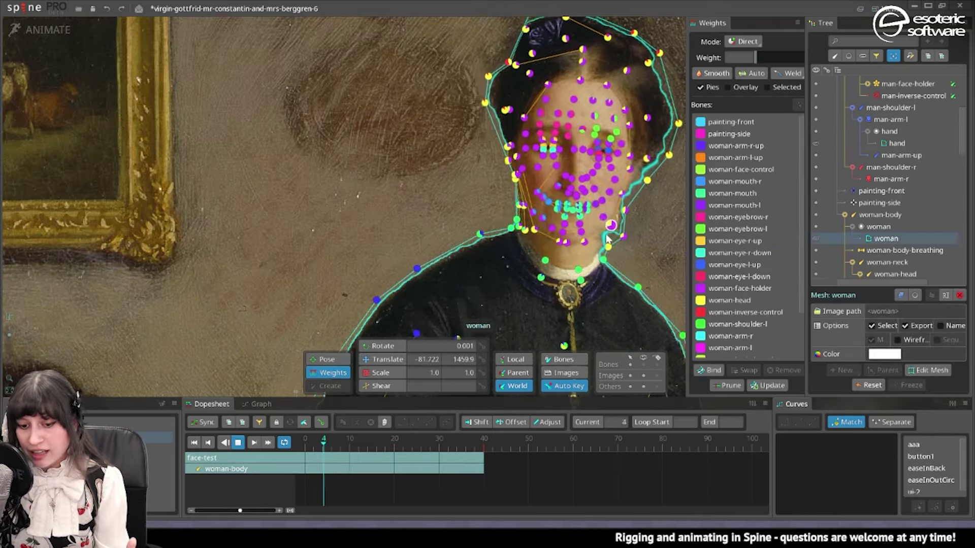
scroll(580, 230, "up", 3)
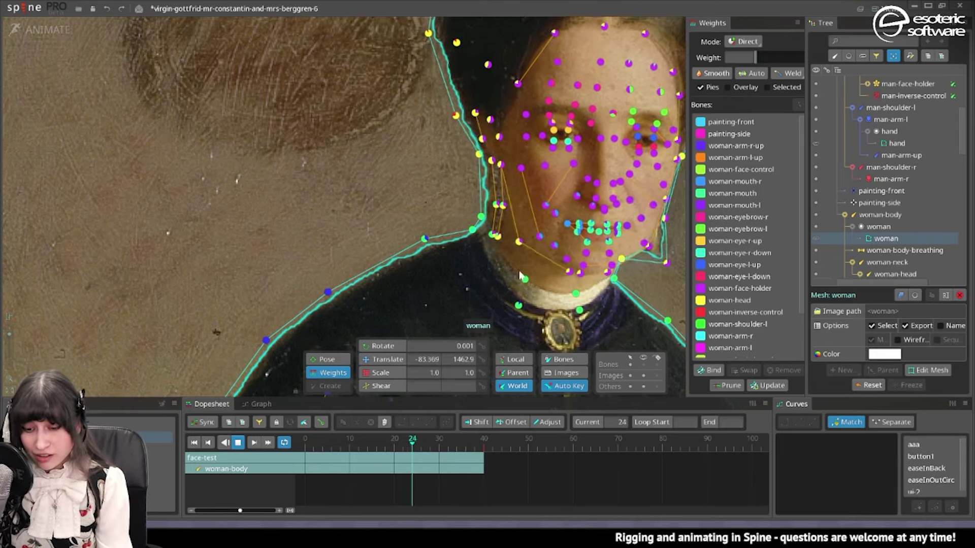
left_click(563, 189)
key("space")
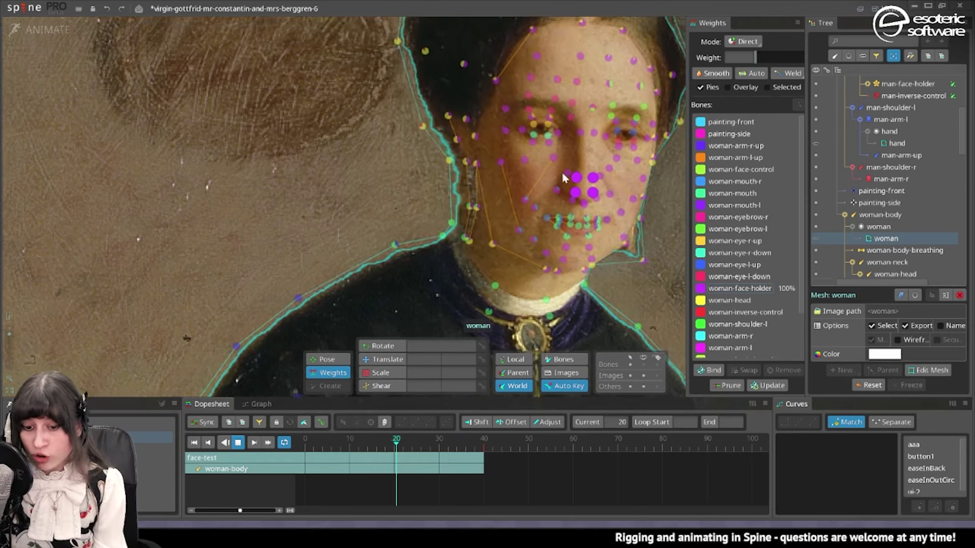
left_click(238, 443)
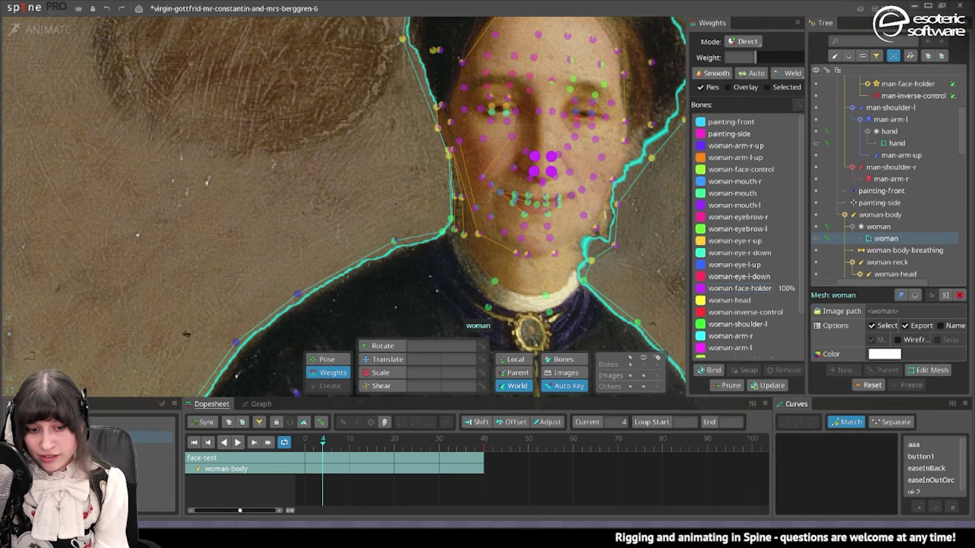
scroll(517, 154, "up", 2)
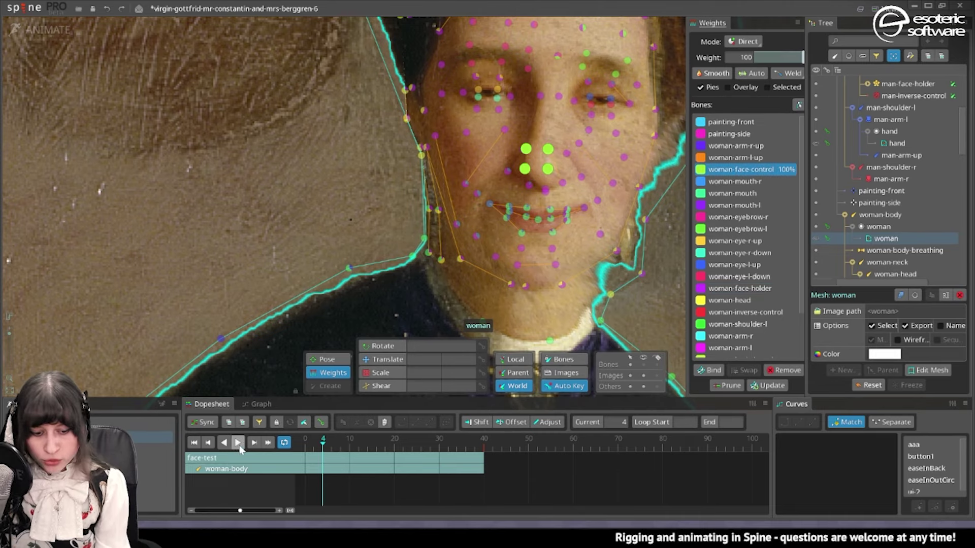
left_click(237, 442)
scroll(528, 158, "down", 2)
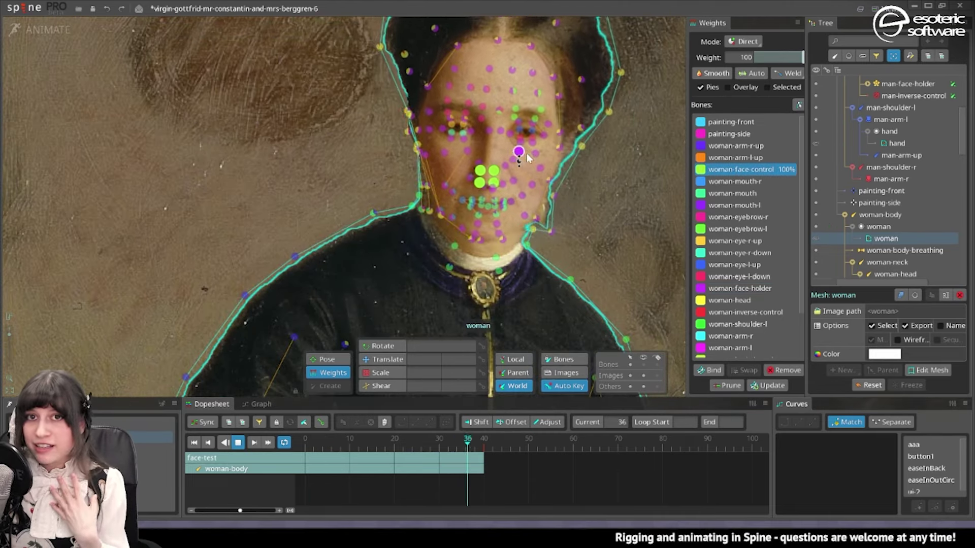
- Give the two nose-bridge vertices between the woman's eyes a partial woman-face-control weight
scroll(521, 138, "up", 2)
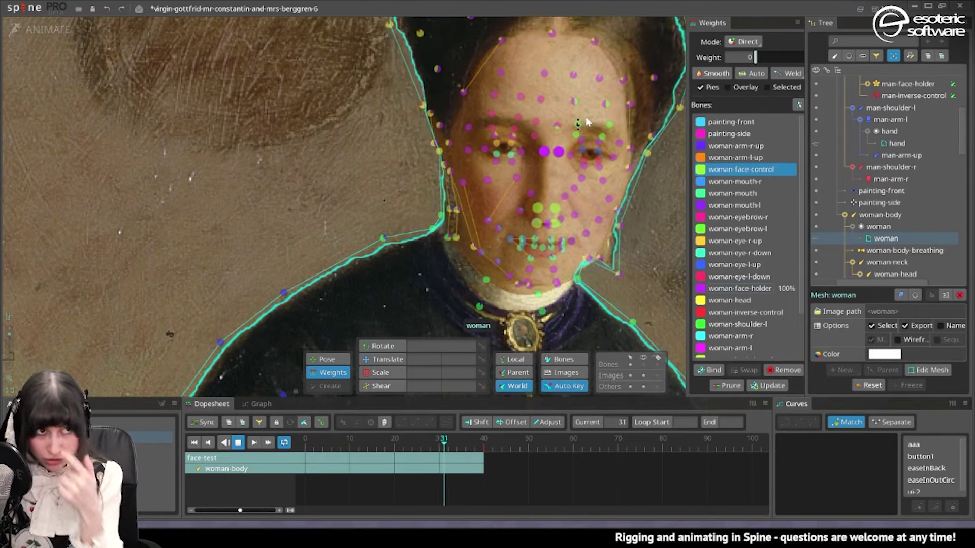
left_click_drag(755, 58, 774, 60)
key("space")
key("space")
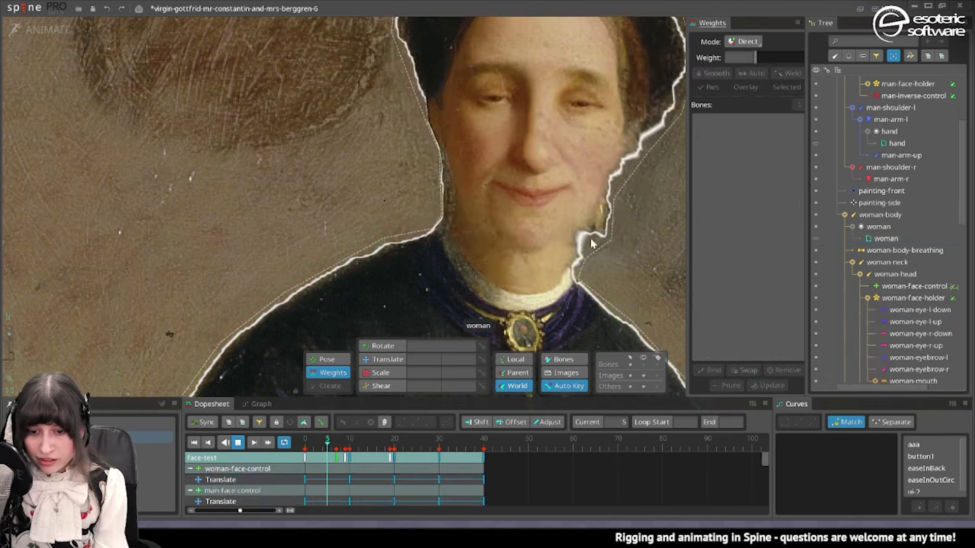
- Set the woman-face-control weight to about 86% on the vertex just beneath the woman's nose
scroll(586, 238, "up", 2)
left_click(587, 238)
left_click(551, 143)
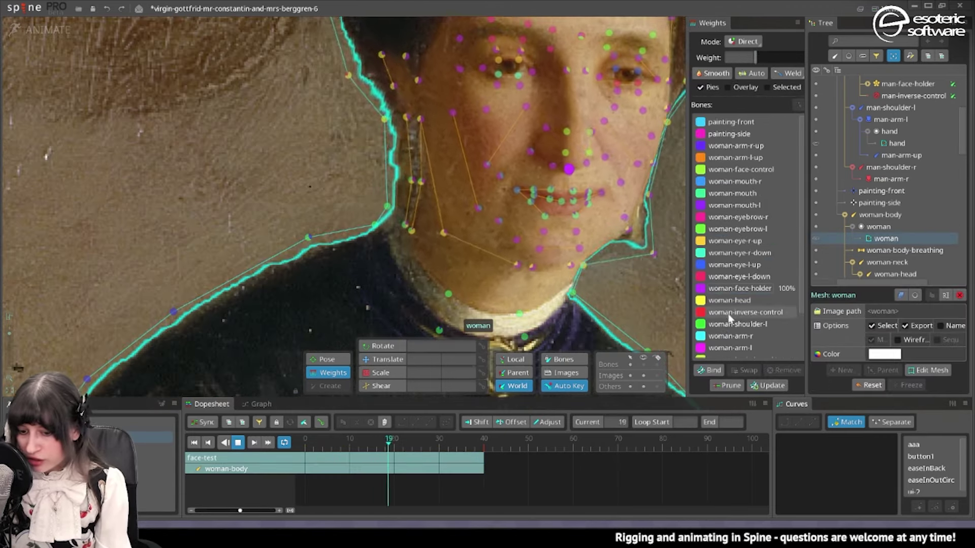
left_click(737, 324)
left_click(731, 171)
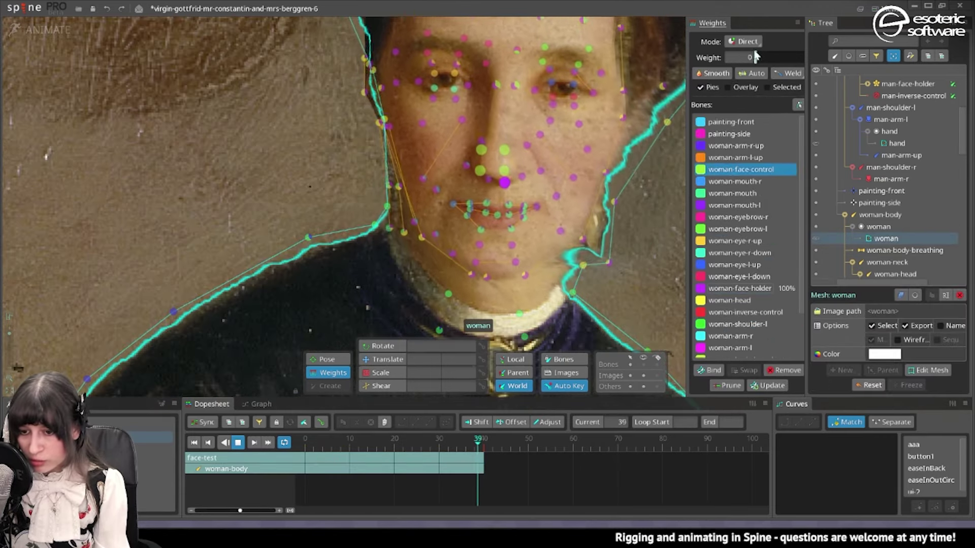
left_click_drag(749, 58, 798, 66)
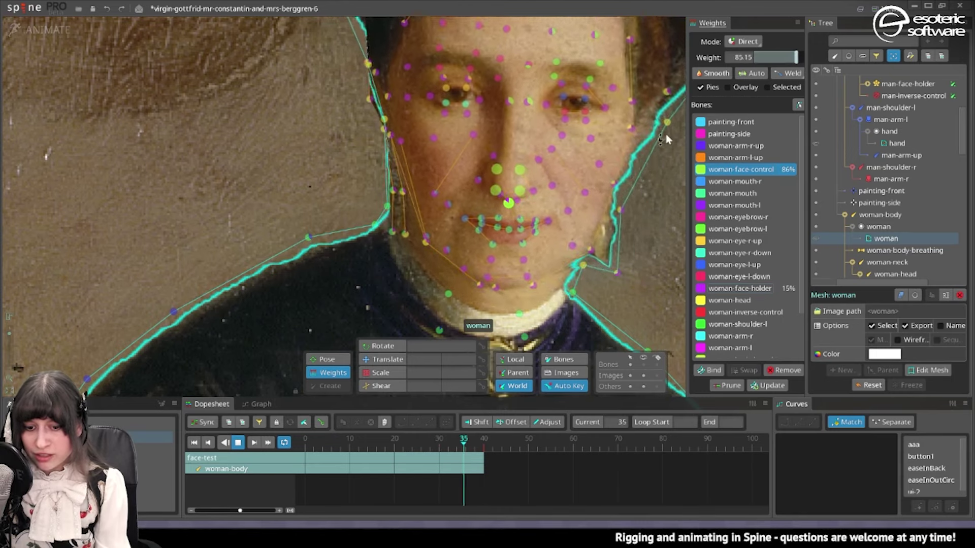
key("space")
- Give the eyebrow vertices about 21% woman-face-control weight and the vertex between the brows about 36%
left_click(608, 212)
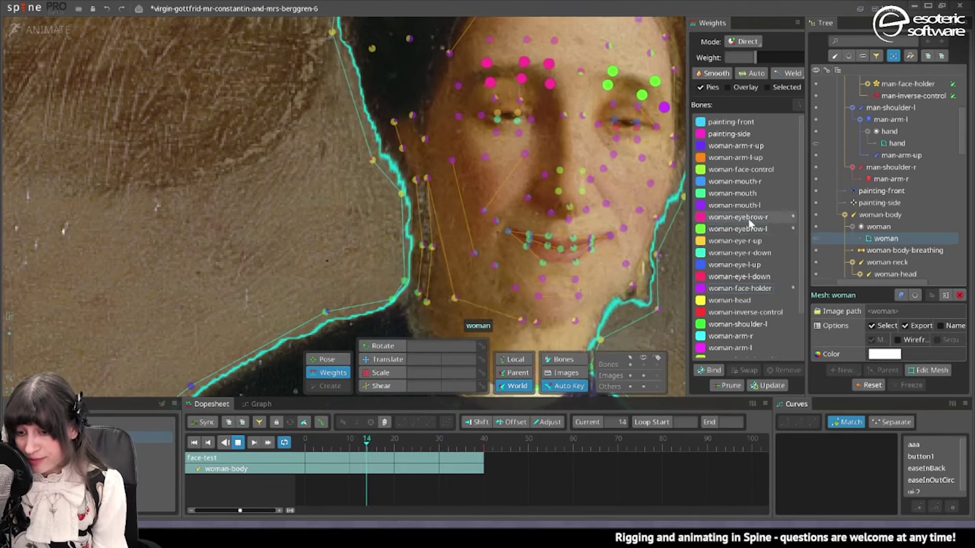
left_click(740, 170)
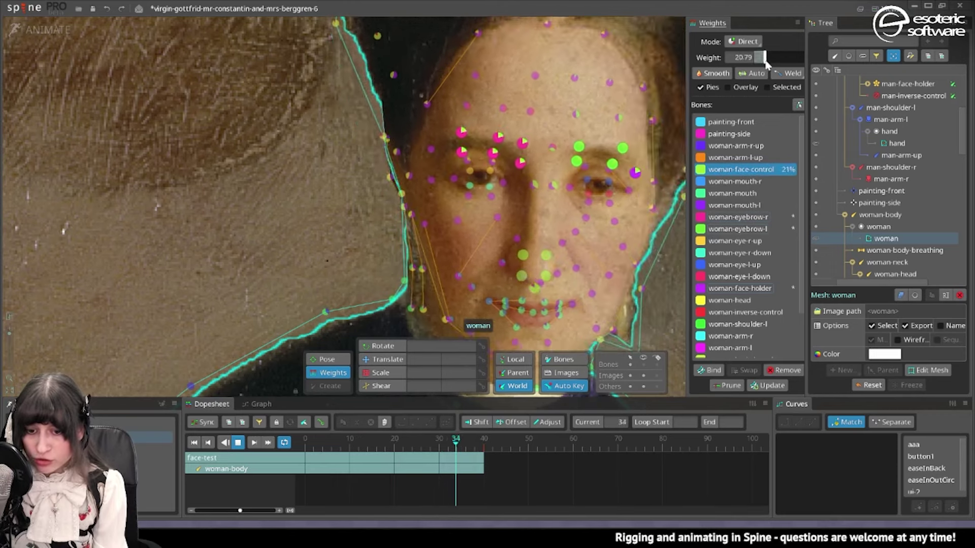
left_click_drag(765, 60, 773, 59)
key("space")
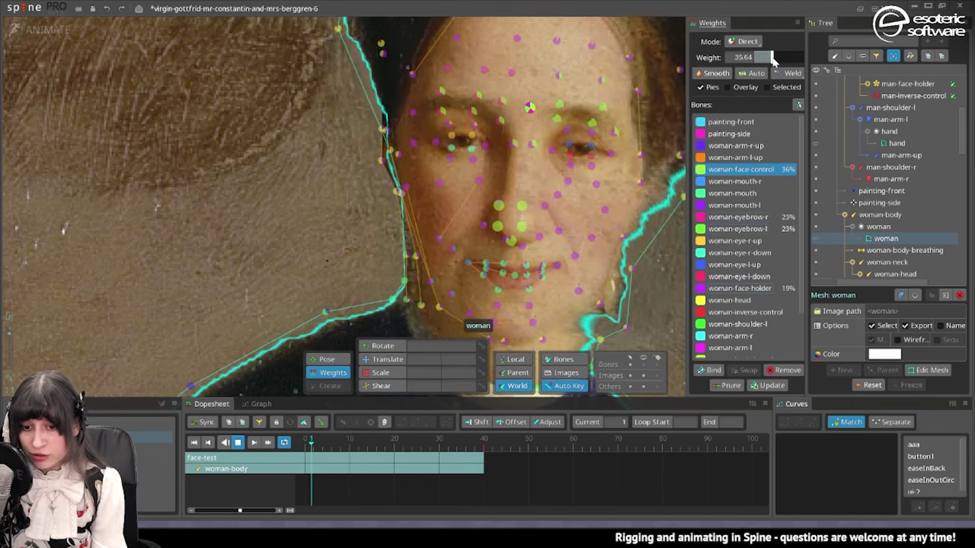
- Add a small woman-face-control weight to the forehead vertices above the woman's eyebrows
left_click(497, 89)
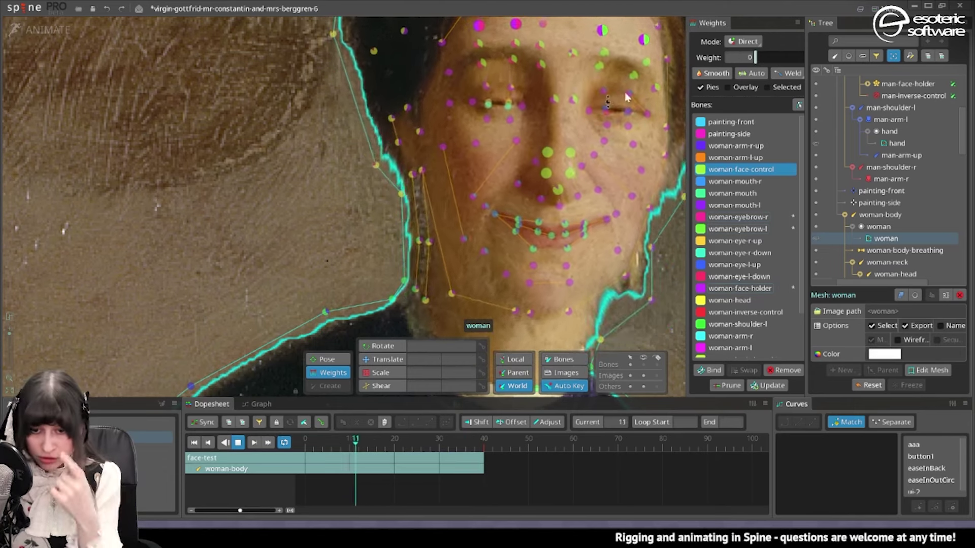
left_click_drag(757, 58, 757, 65)
key("space")
scroll(555, 173, "down", 3)
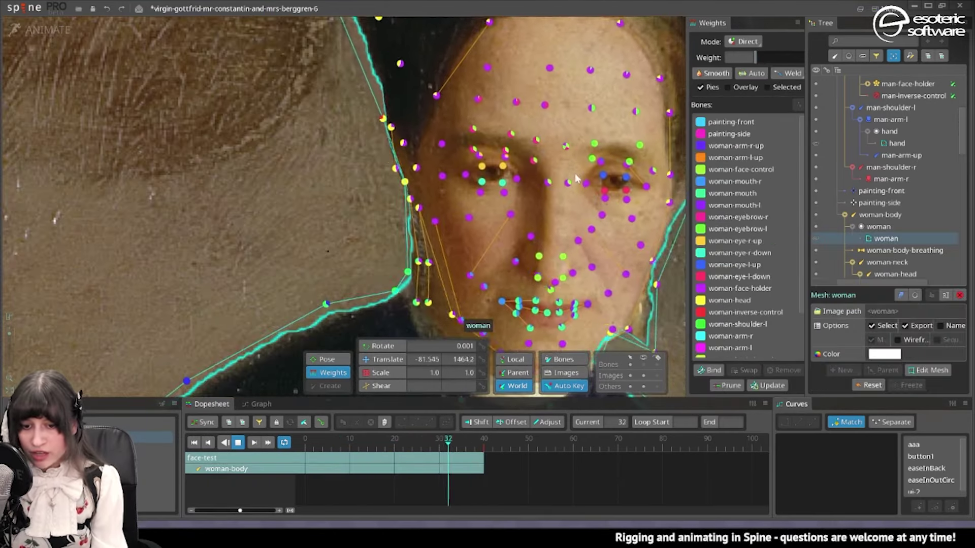
- Add new mesh vertices across the woman's nose above the tip in setup mode, and return to animate mode
left_click(609, 200)
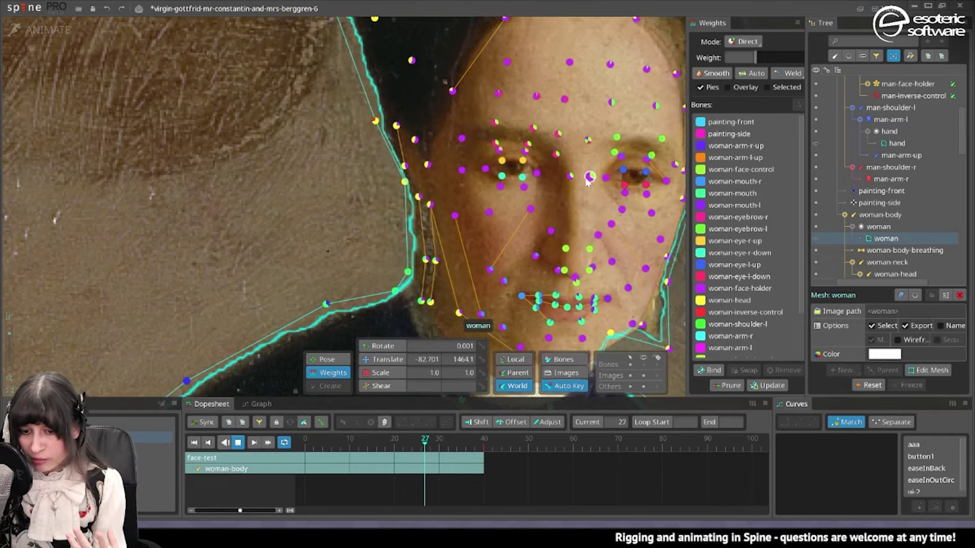
left_click(14, 29)
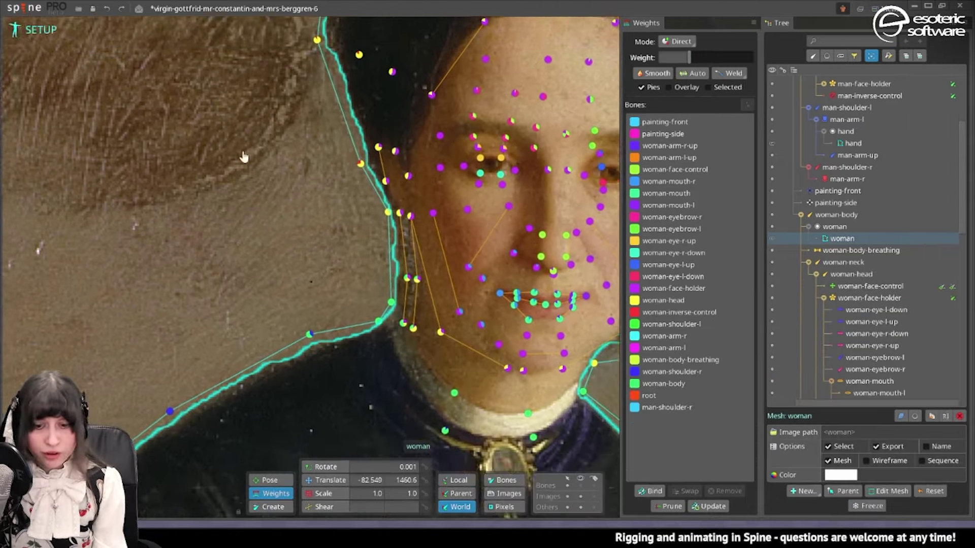
scroll(518, 250, "up", 6)
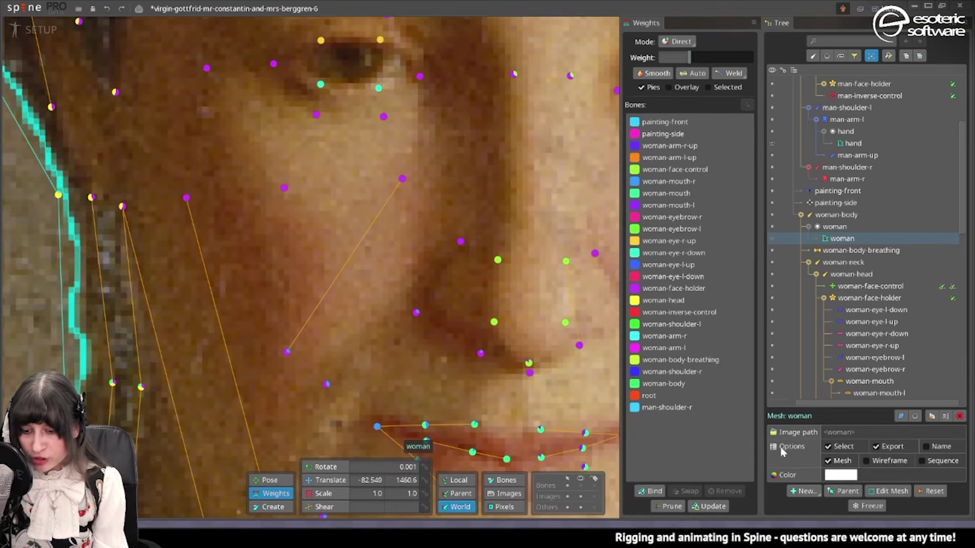
left_click(885, 492)
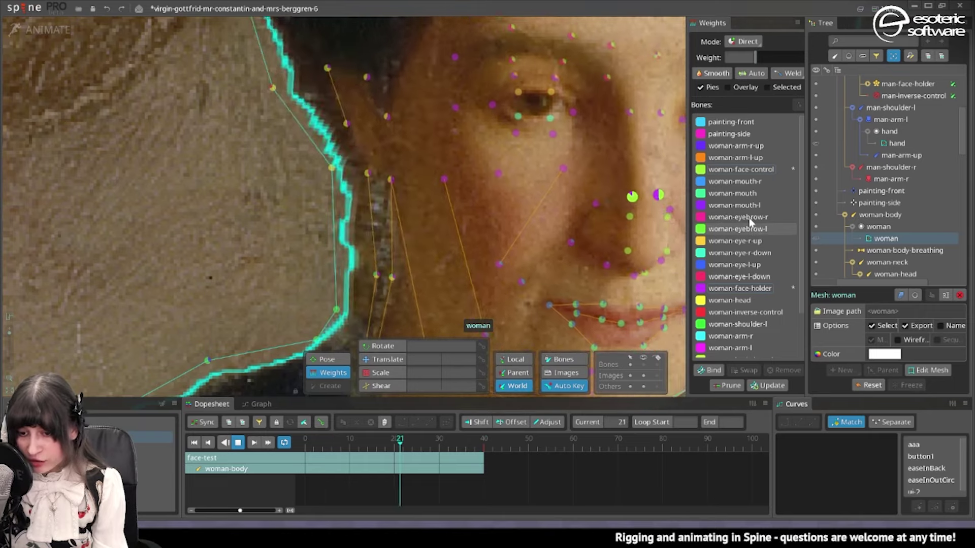
- Set the new pair of vertices on the nose ridge to 100% woman-face-control and the two vertices flanking it to 100% woman-face-holder
left_click_drag(768, 60, 857, 72)
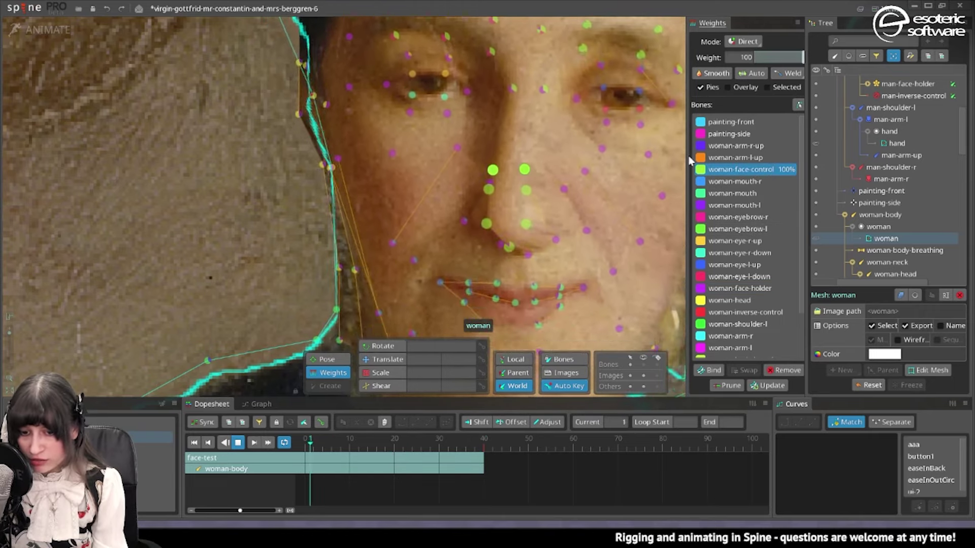
left_click(737, 287)
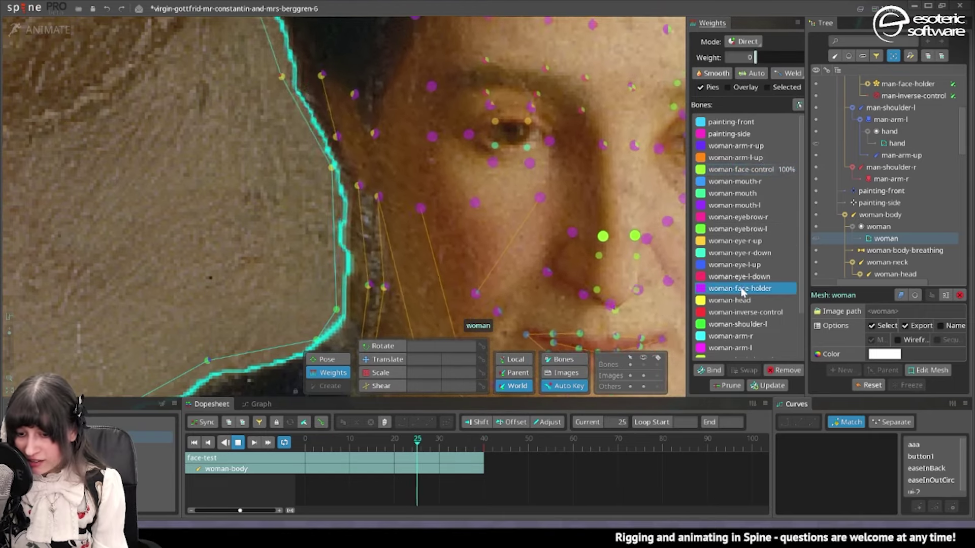
left_click_drag(731, 57, 759, 57)
scroll(486, 177, "down", 6)
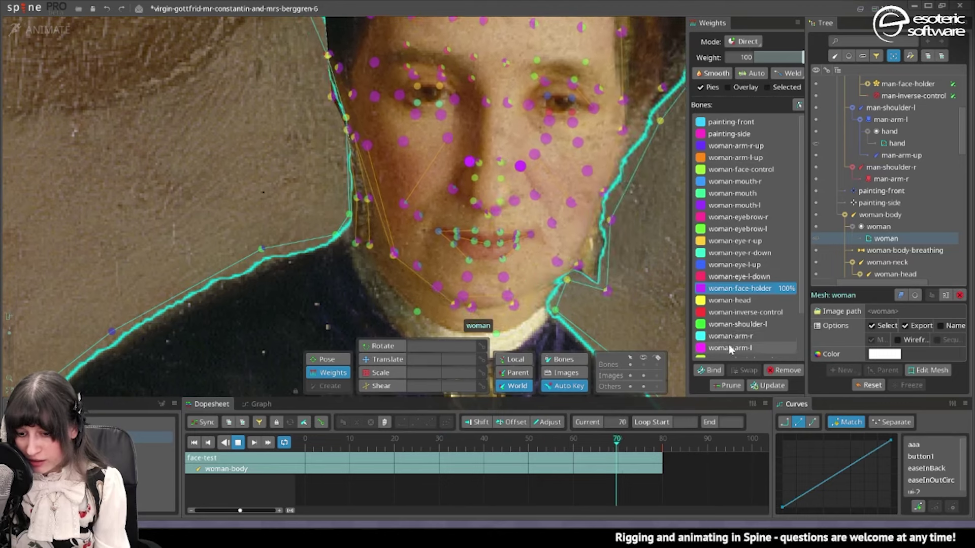
- Mix a partial woman-face-control weight into the two vertices flanking the woman's nose
scroll(730, 313, "down", 2)
scroll(730, 310, "up", 2)
left_click(741, 169)
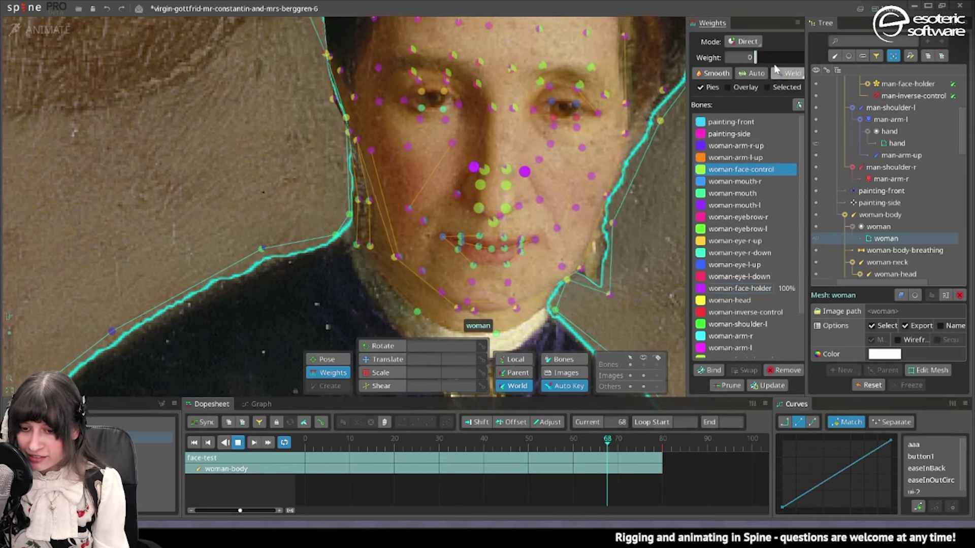
left_click_drag(758, 60, 773, 61)
key("space")
- Mix a small woman-face-control weight into the woman's eyelid vertices and about 23% into the cheek vertices flanking her nose
left_click_drag(458, 40, 498, 103)
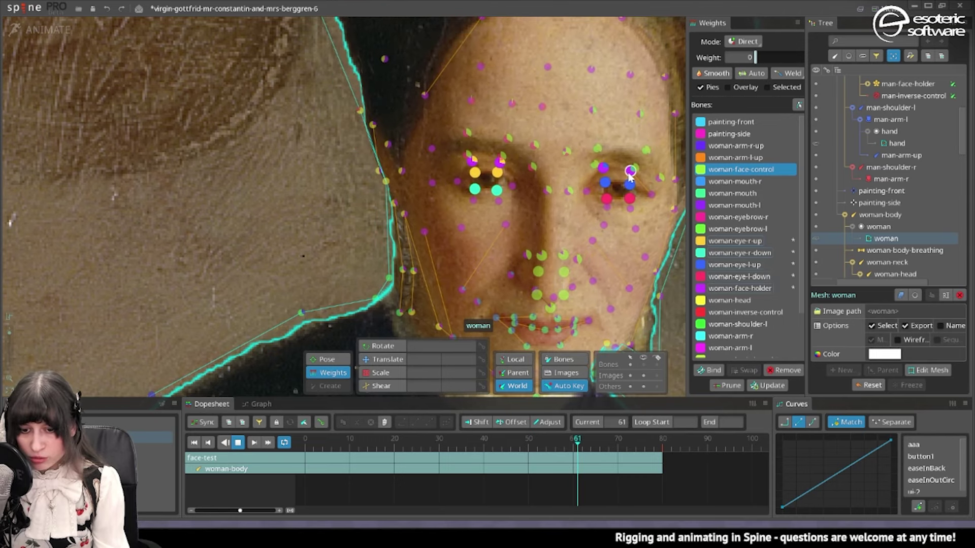
mouse_move(758, 59)
left_mouse_down()
mouse_move(768, 62)
mouse_move(760, 59)
left_mouse_up()
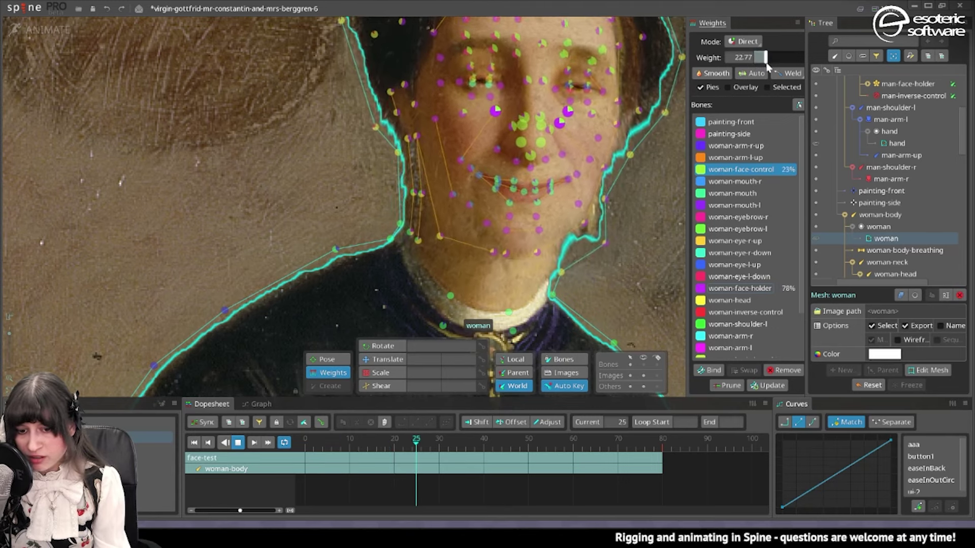
scroll(506, 234, "up", 3)
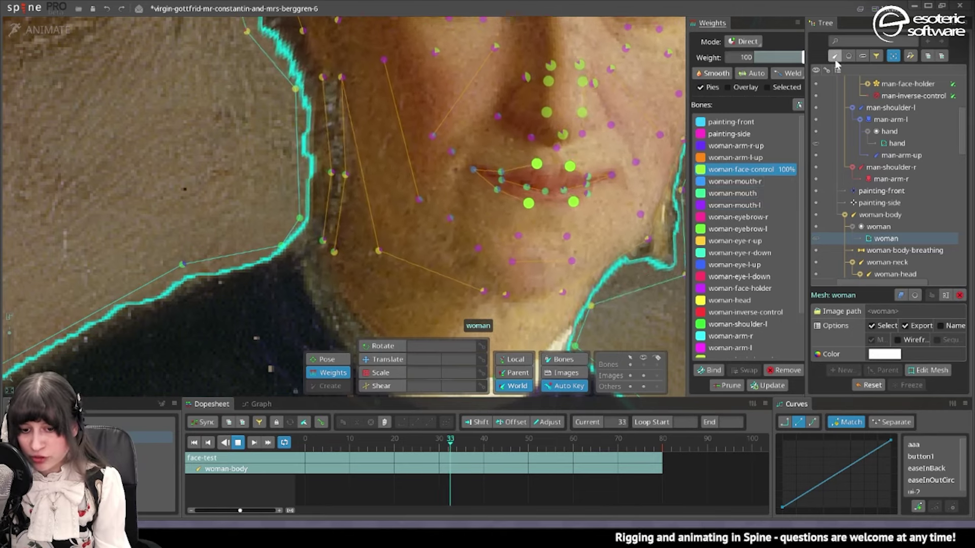
- Mix partial woman-face-control weight into the vertices around the woman's lips, using about 19% for the pair below the lower lip
left_click_drag(801, 58, 771, 57)
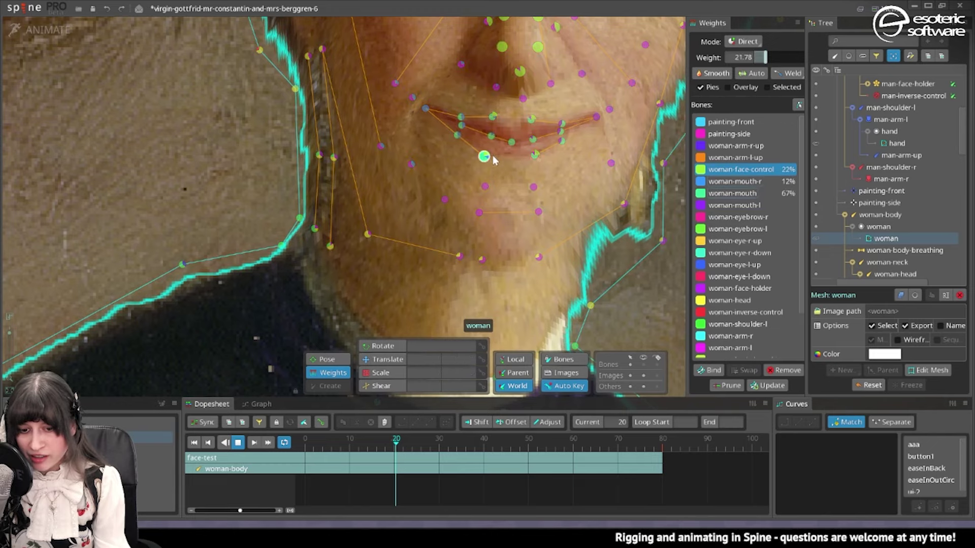
left_click_drag(782, 57, 764, 58)
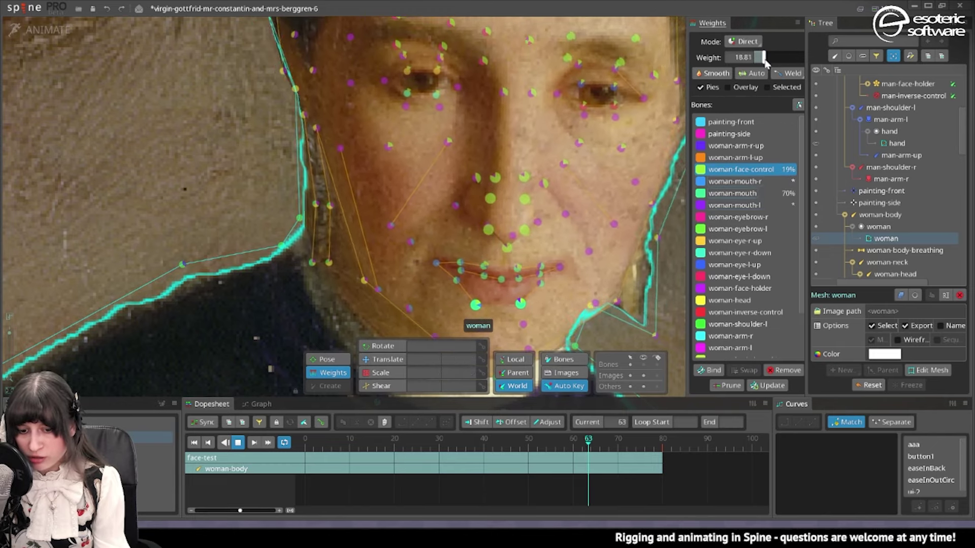
key("space")
left_click_drag(523, 214, 564, 193)
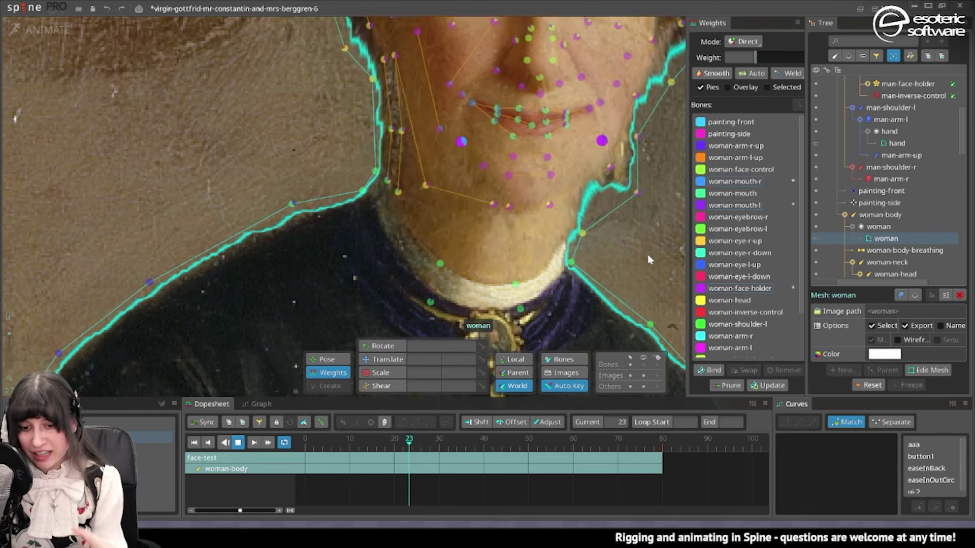
- Mix about 11% woman-head weight into the woman's left lower cheek vertex and about 47% into the vertex at that face edge
left_click(753, 300)
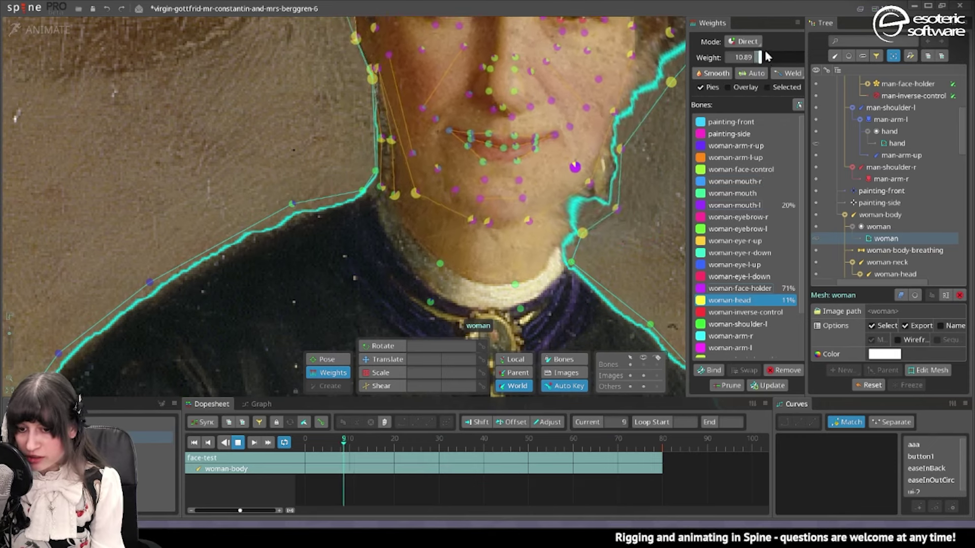
left_click_drag(767, 56, 780, 59)
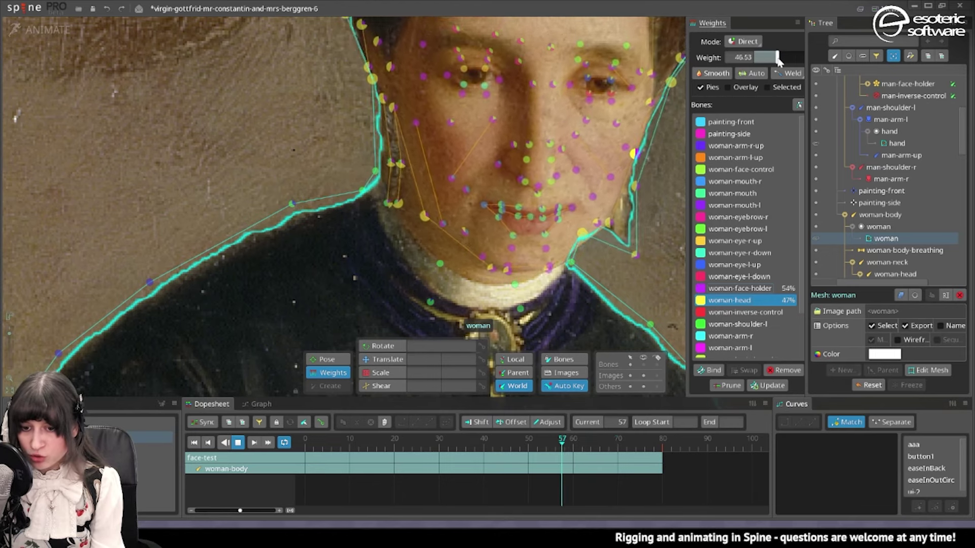
key("space")
scroll(664, 208, "down", 1)
left_click_drag(665, 208, 665, 188)
key("space")
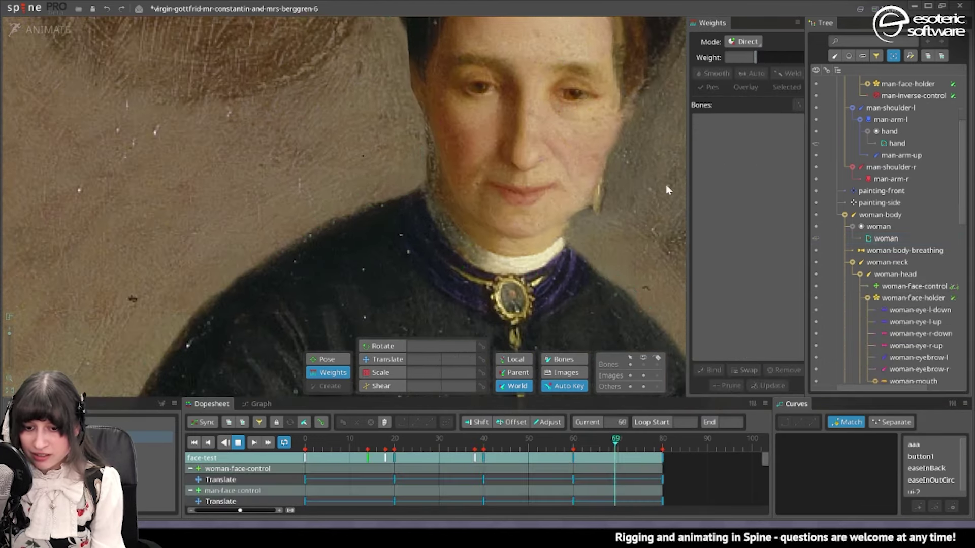
- Set the four vertices on the woman's chin to 100% woman-face-holder
left_click(550, 221)
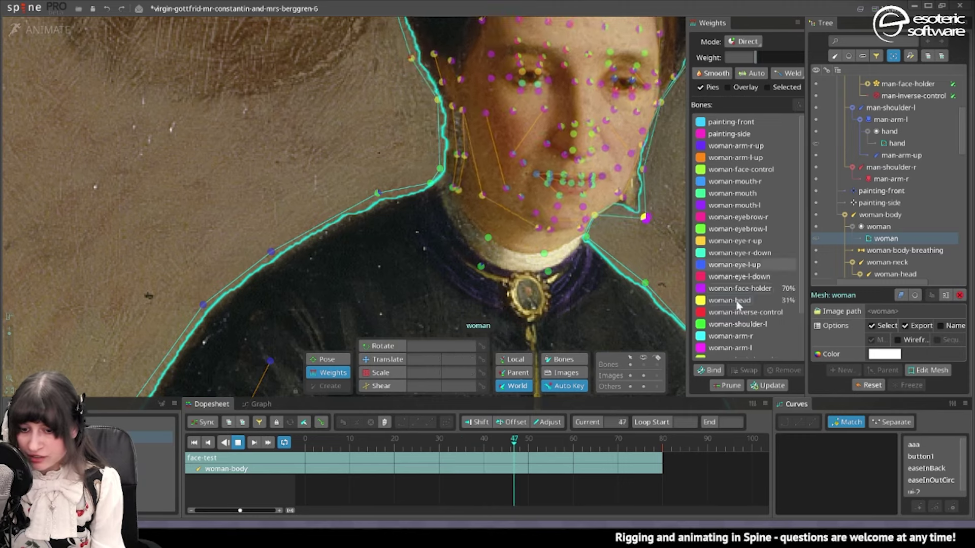
key("space")
scroll(431, 262, "down", 1)
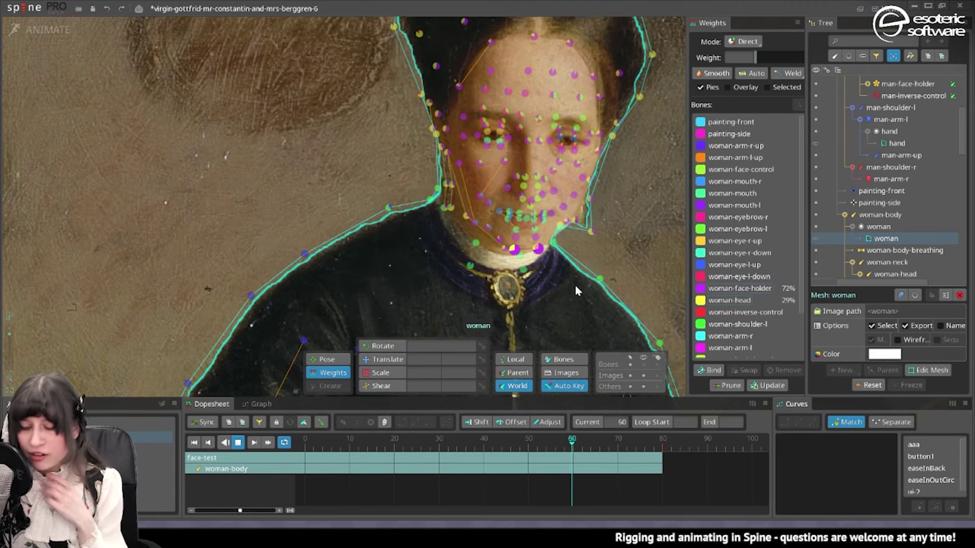
left_click(536, 221)
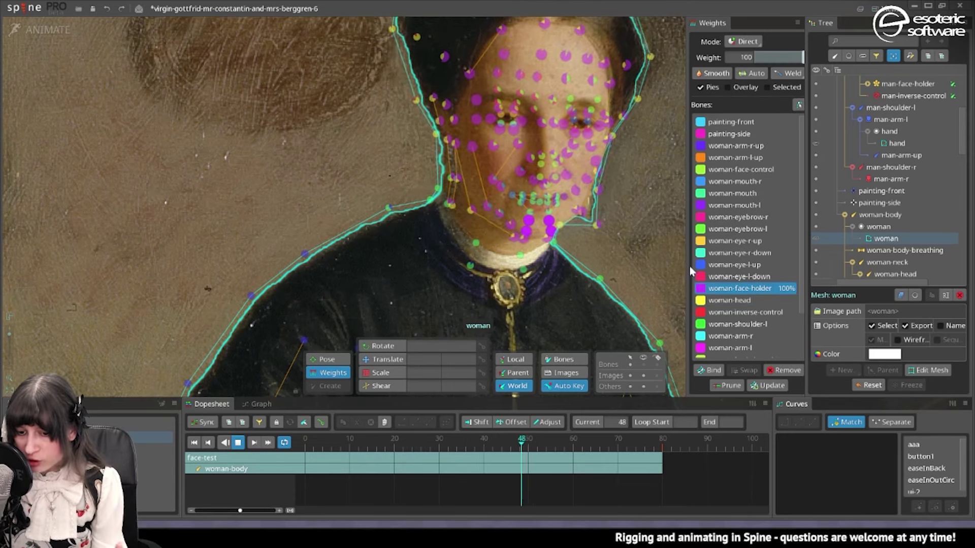
- Mix about 6% woman-face-control into the four chin vertices and a small amount into the vertices along the chin's lower edge
left_click(733, 169)
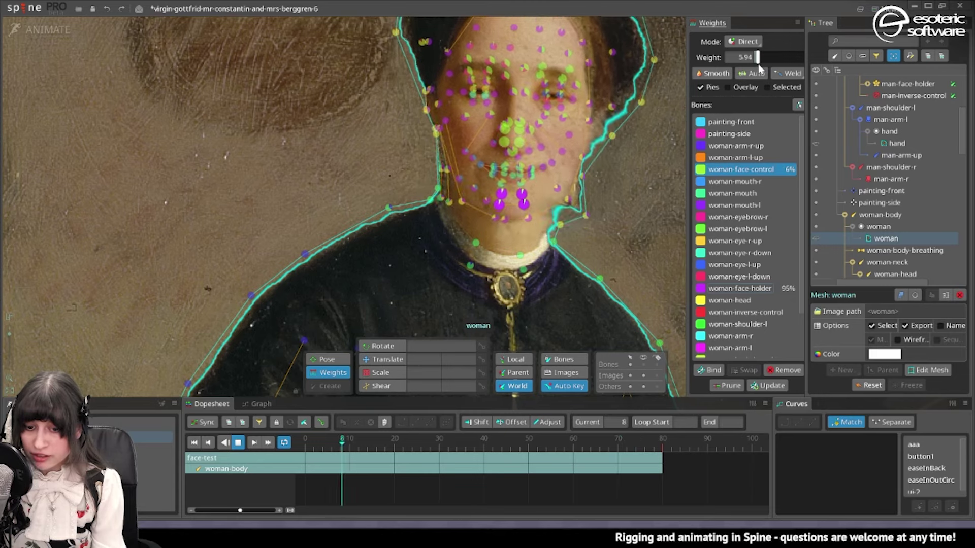
left_click(525, 200)
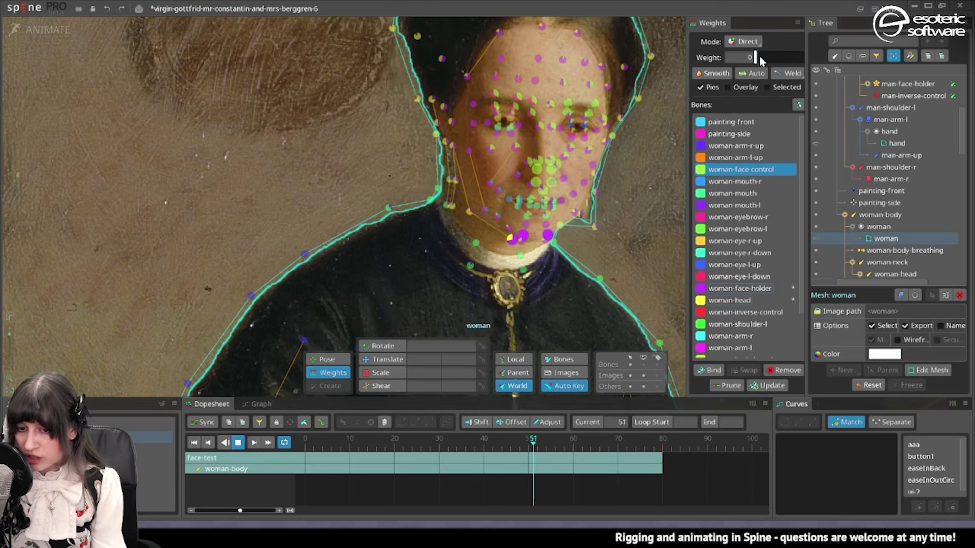
left_click_drag(757, 57, 764, 58)
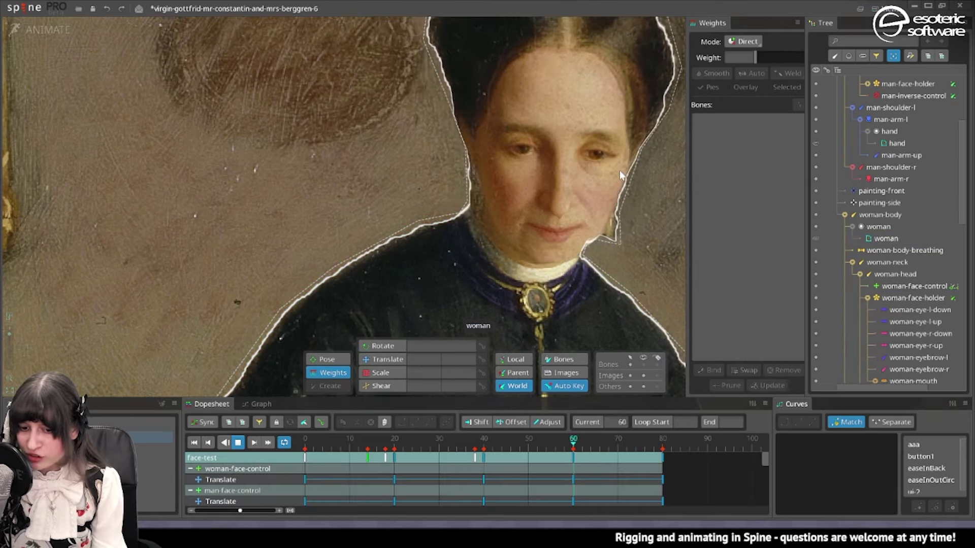
left_click(672, 285)
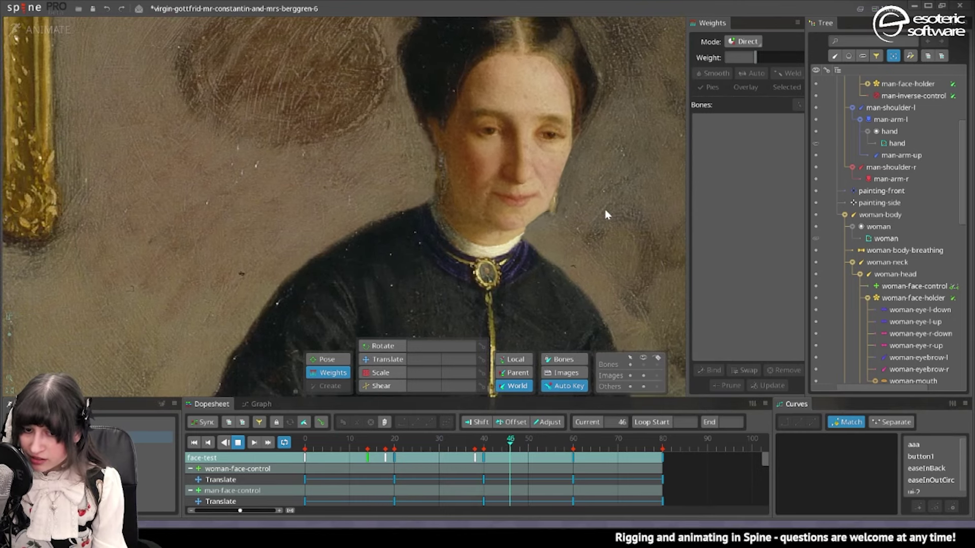
- Mix about 7% woman-head weight into the two vertices beside the outer corner of the woman's left eye
left_click(607, 214)
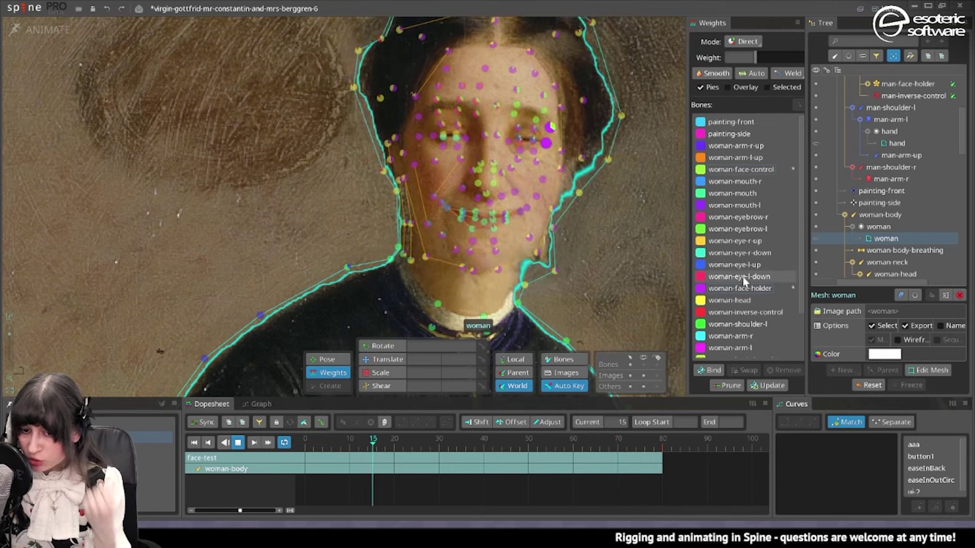
left_click(742, 300)
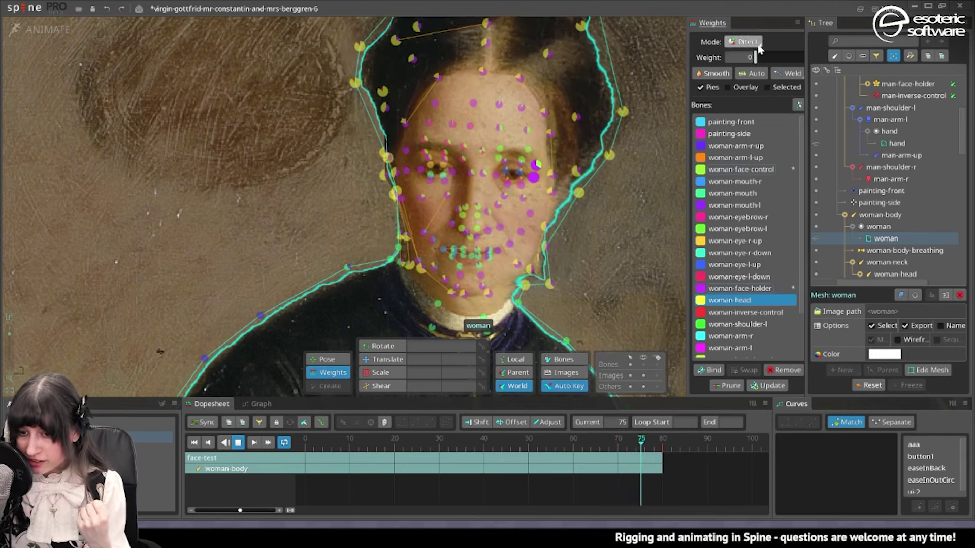
left_click_drag(762, 59, 754, 59)
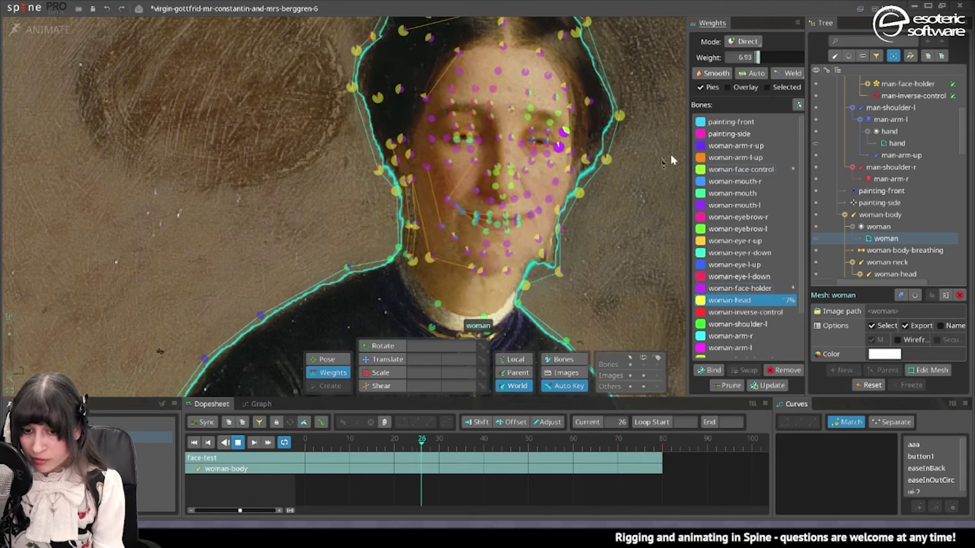
key("space")
left_click_drag(585, 188, 645, 142)
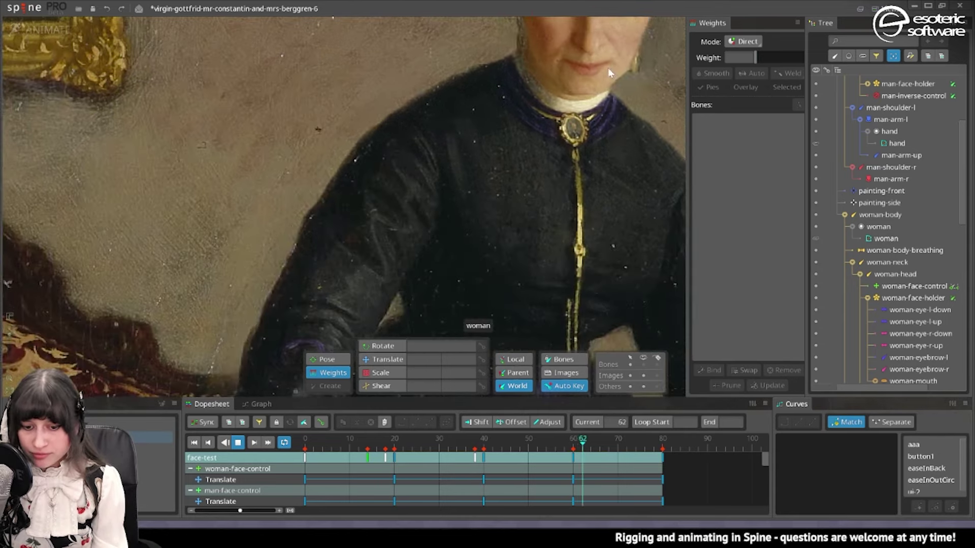
- Select the man mesh for weight editing and open the Preview view
left_click_drag(623, 110, 528, 104)
left_click_drag(572, 200, 595, 103)
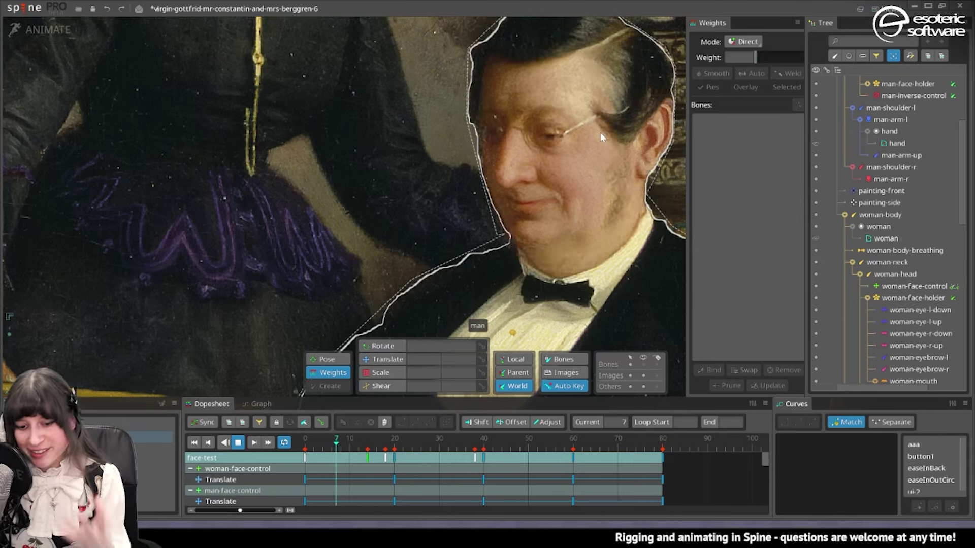
left_click(600, 132)
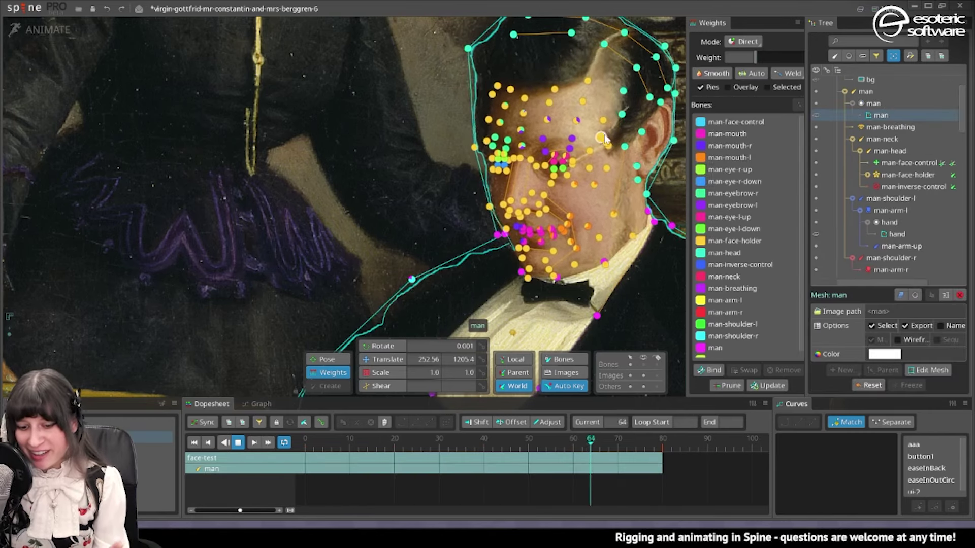
left_click(883, 10)
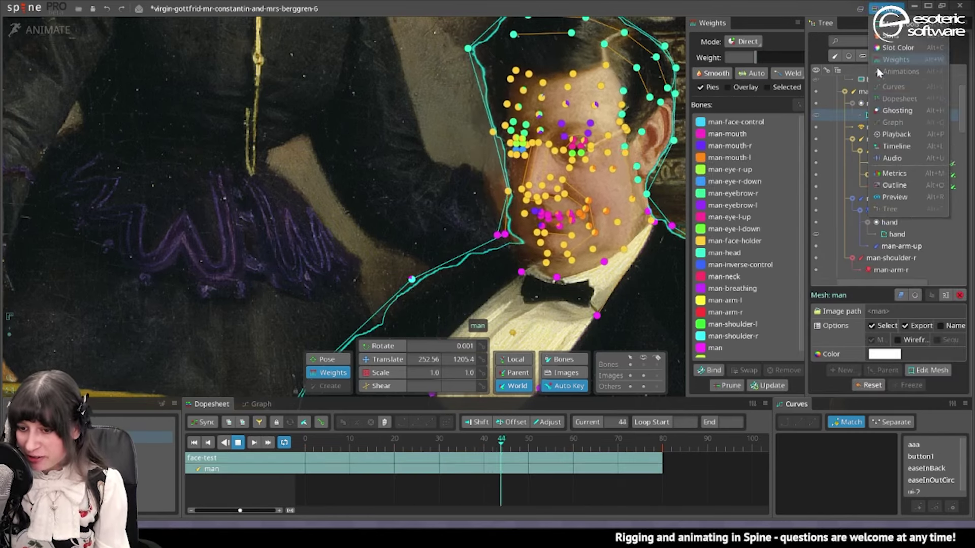
left_click(874, 102)
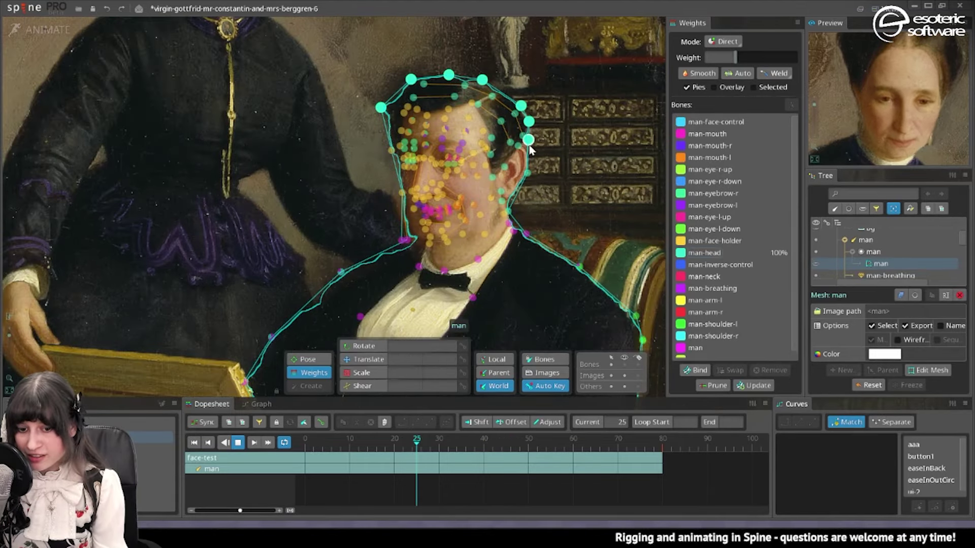
- Give the outline vertices around the man's head about 13% man-inverse-control weight
left_click(720, 264)
left_click_drag(736, 58, 742, 62)
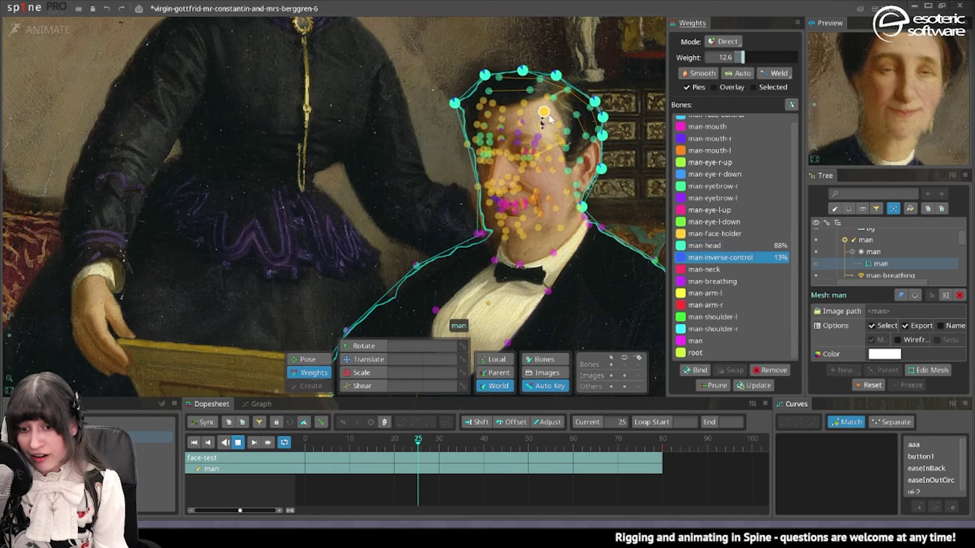
- Set the man-face-holder weight to about 20% on the inner hair vertices and about 23% on the outline vertex behind the ear
left_click(487, 92)
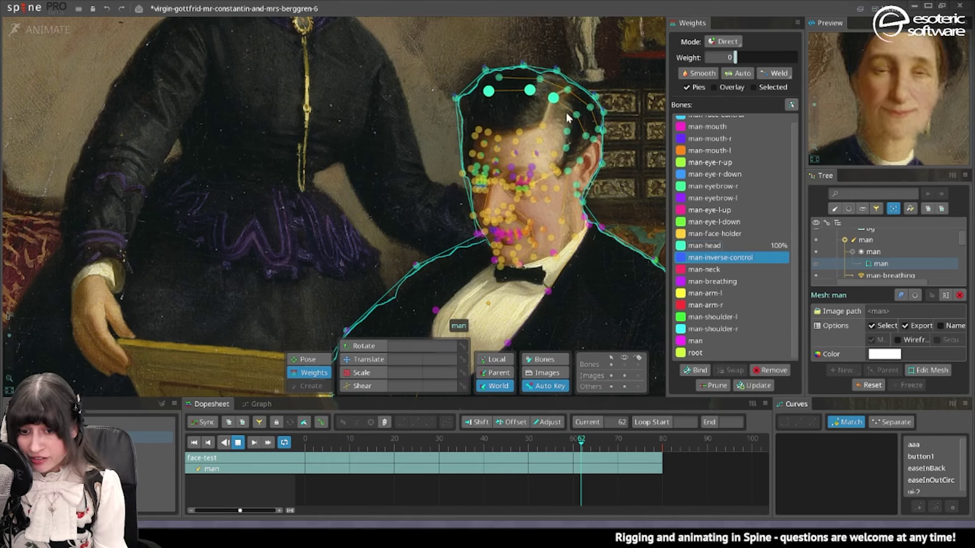
left_click(714, 233)
mouse_move(736, 57)
left_mouse_down()
mouse_move(770, 58)
mouse_move(748, 65)
left_mouse_up()
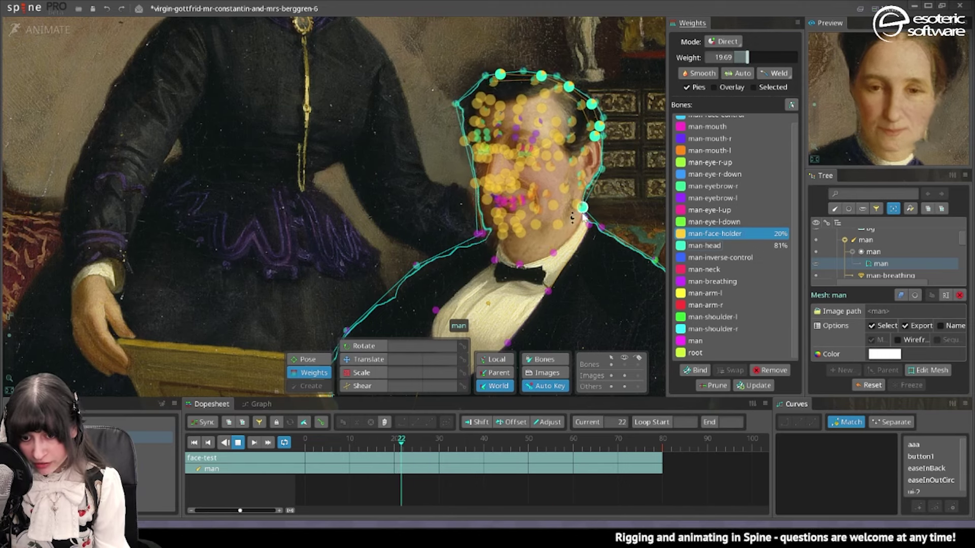
left_click(603, 165)
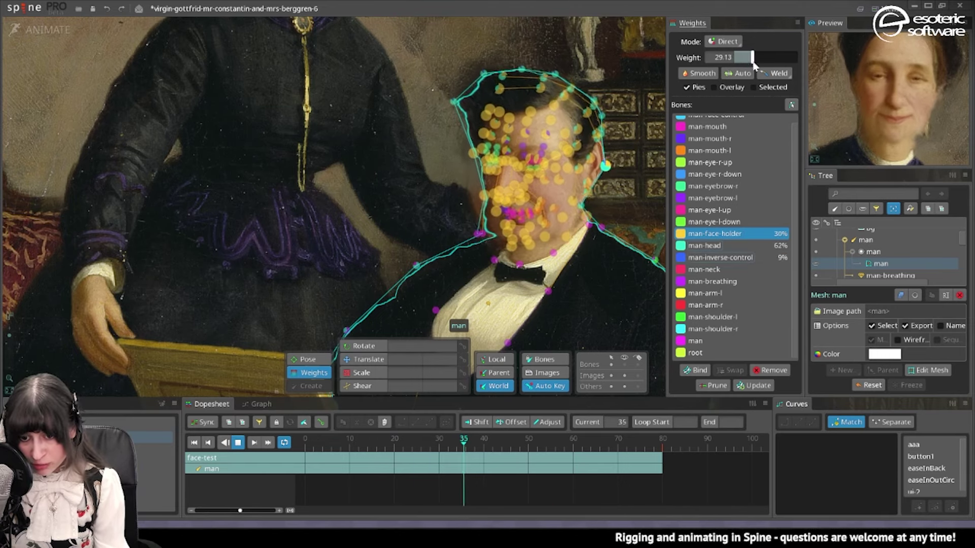
- Set the man-inverse-control weight to 0 on the outline vertex at the front corner of the man's hair
left_click(457, 100)
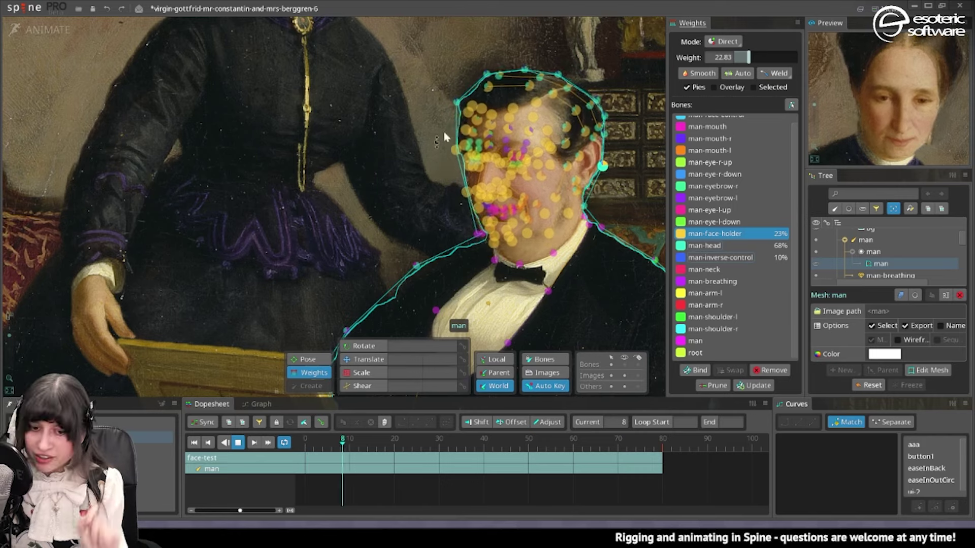
left_click(720, 257)
left_click_drag(748, 58, 711, 64)
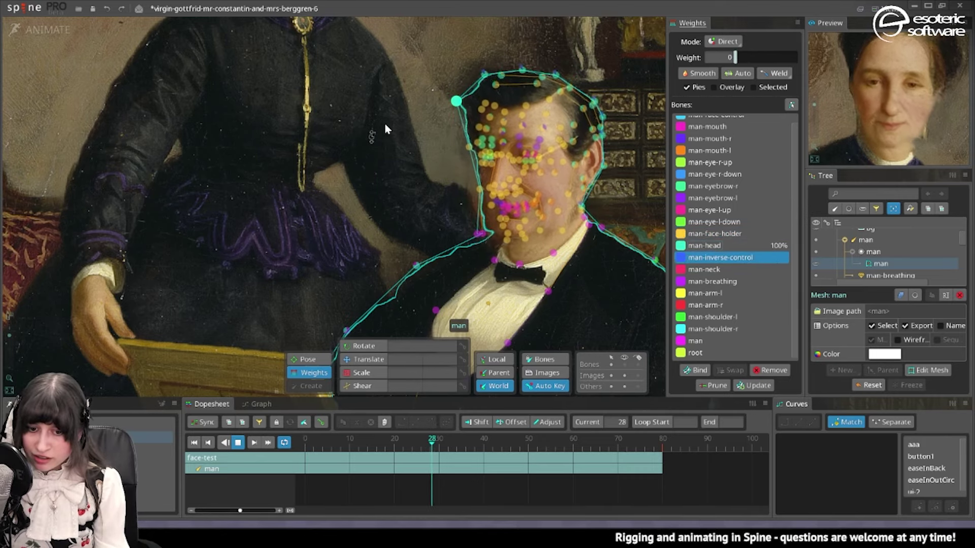
- Select the two outline vertices in front of the man's face and stop the animation at frame 39
left_click(466, 191)
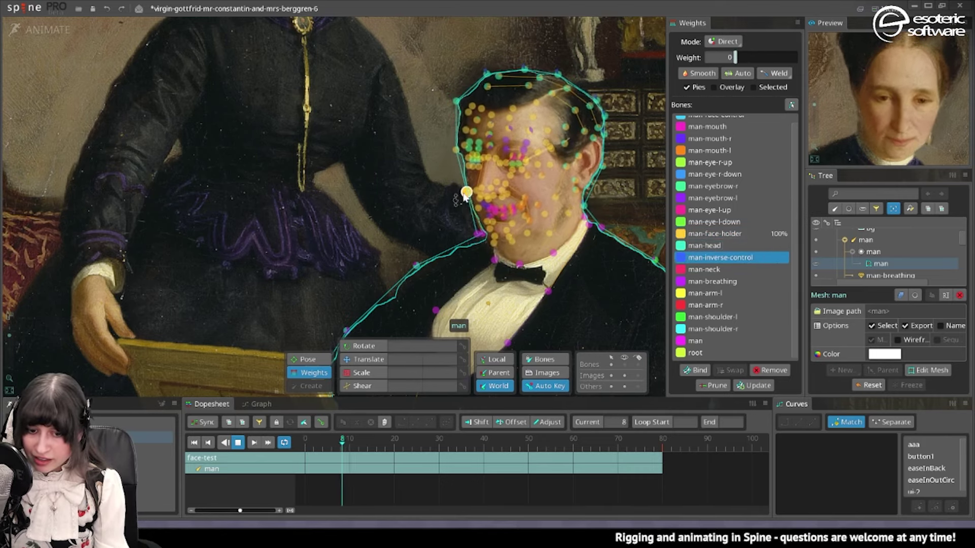
left_click(456, 150, "ctrl")
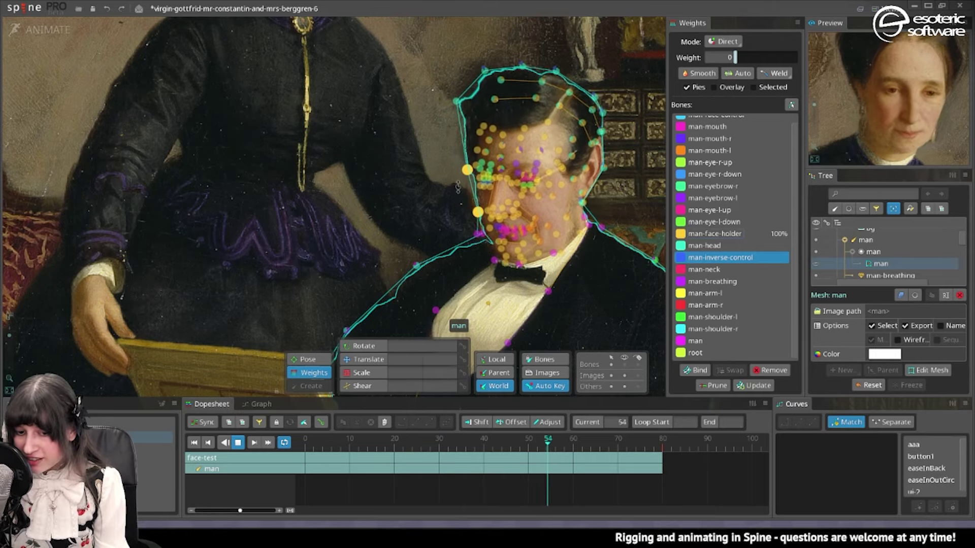
left_click(440, 438)
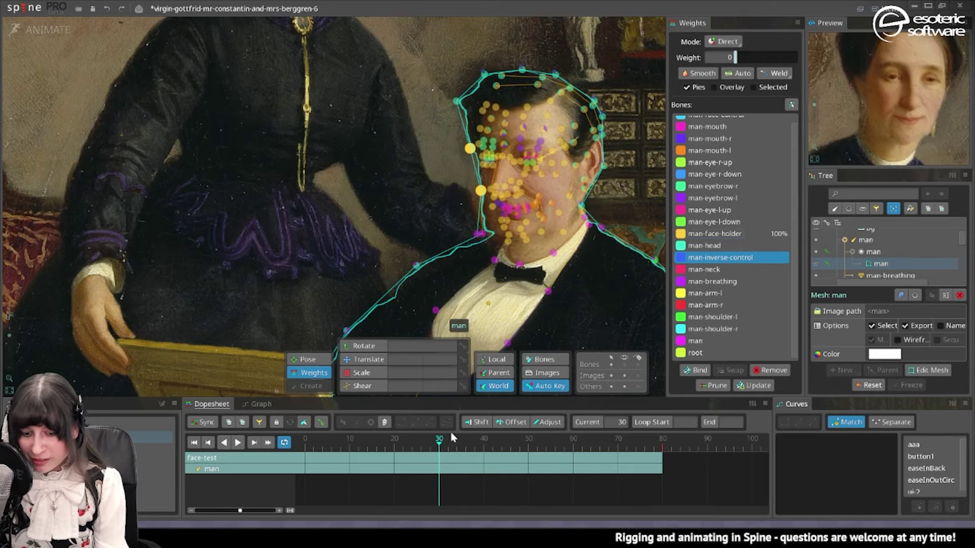
left_click_drag(451, 437, 507, 458)
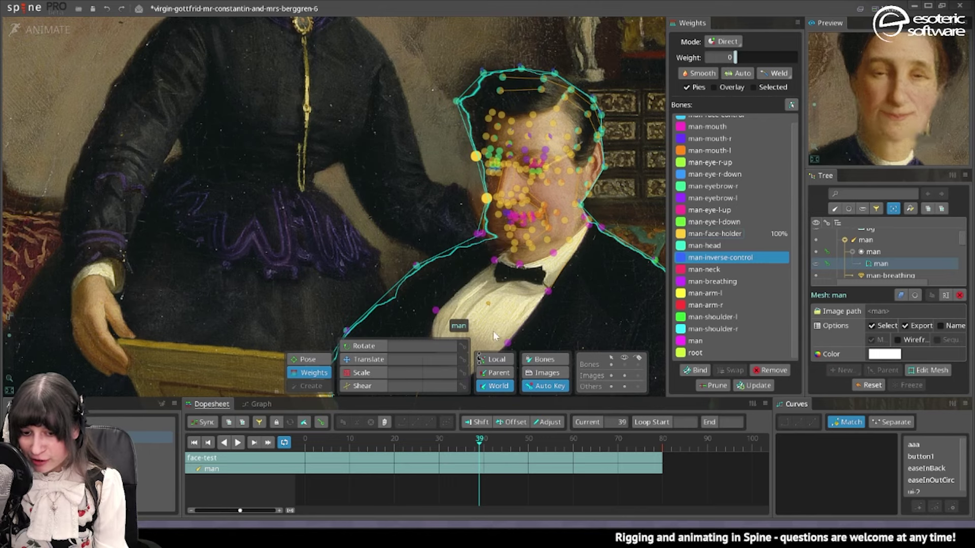
- Set the man-head weight of the two outline vertices in front of the face to about 100% and resume playback
key("space")
key("space")
scroll(467, 227, "up", 1)
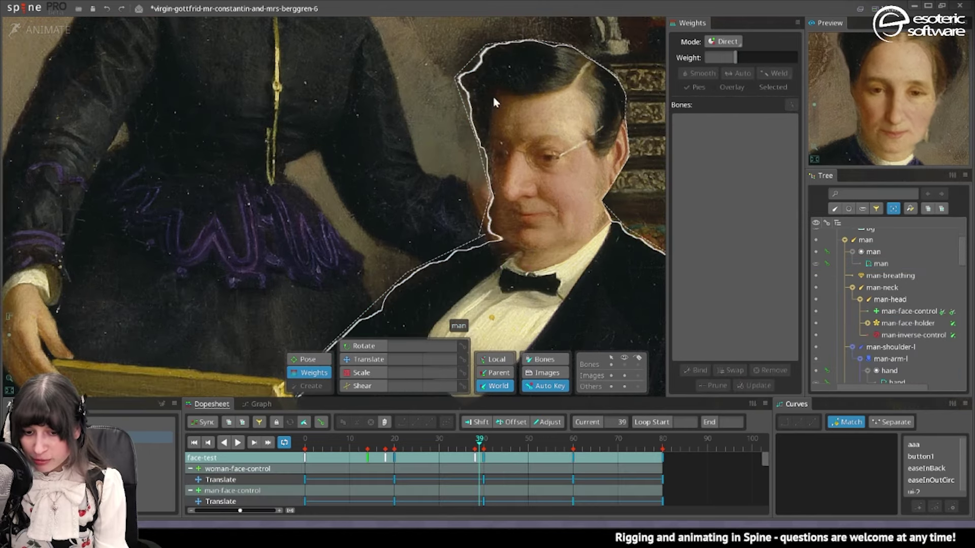
left_click(510, 160)
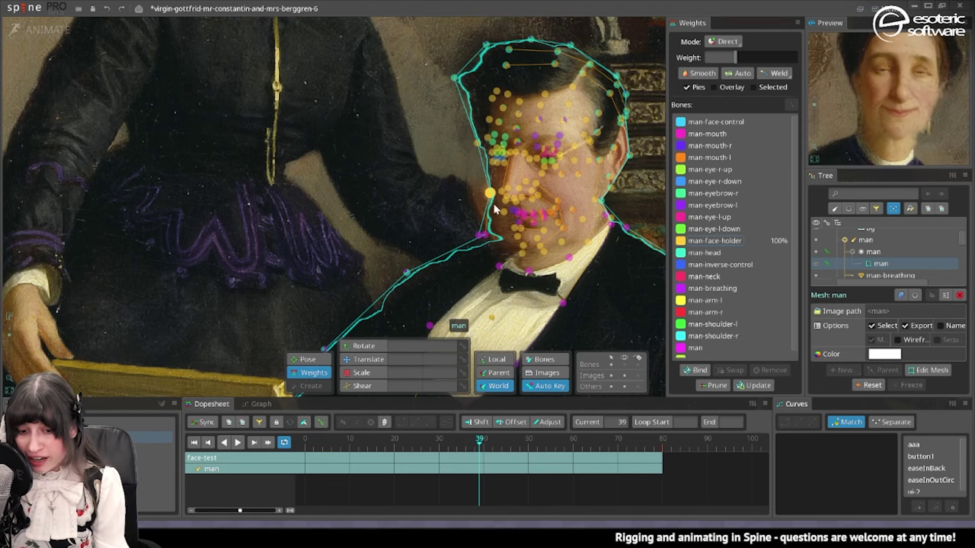
scroll(463, 153, "up", 1)
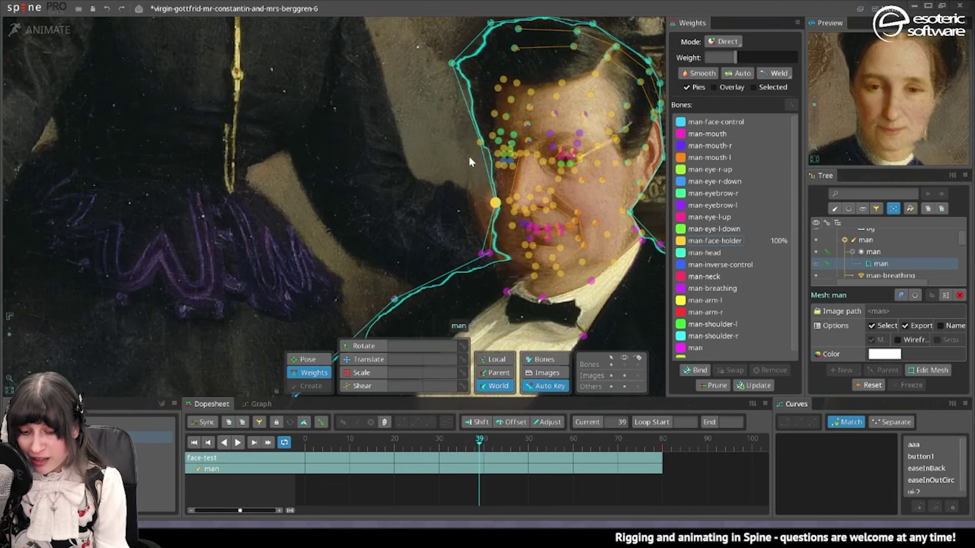
scroll(736, 257, "down", 1)
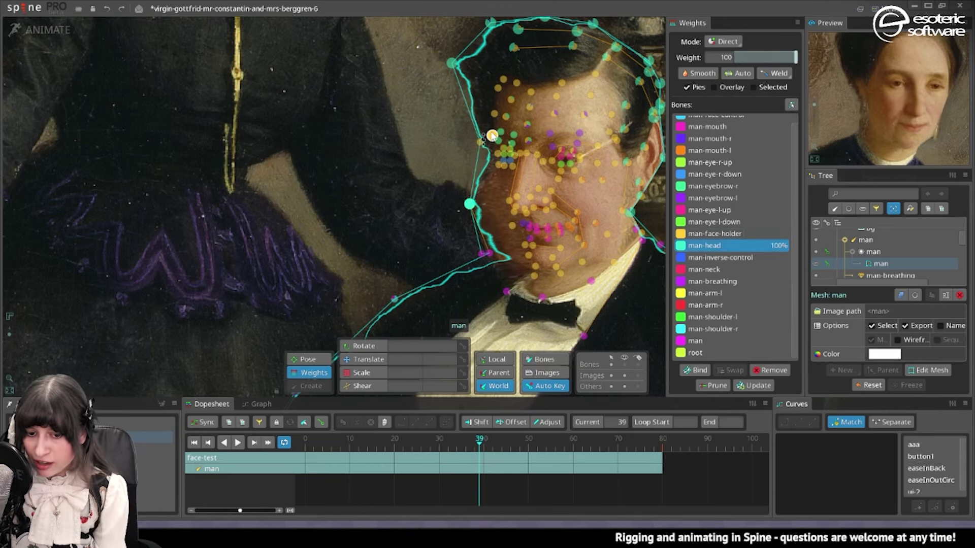
left_click(238, 443)
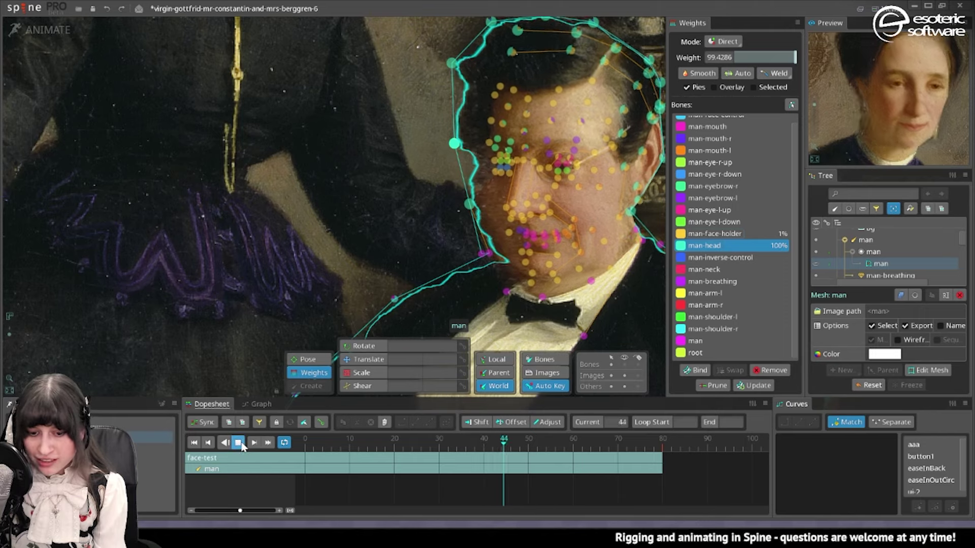
- Add a small amount of man-face-holder weight to the two outline vertices in front of the man's face
left_click(461, 238)
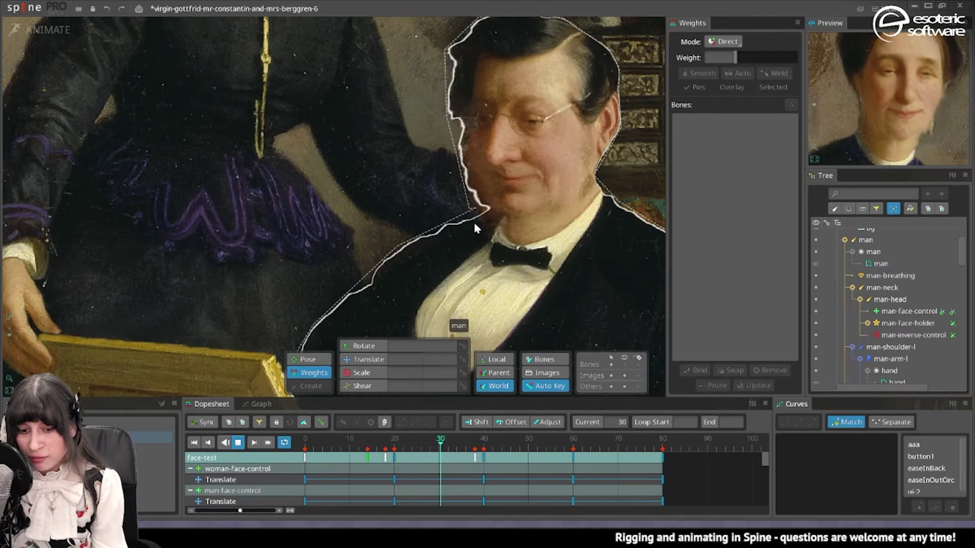
left_click(471, 106)
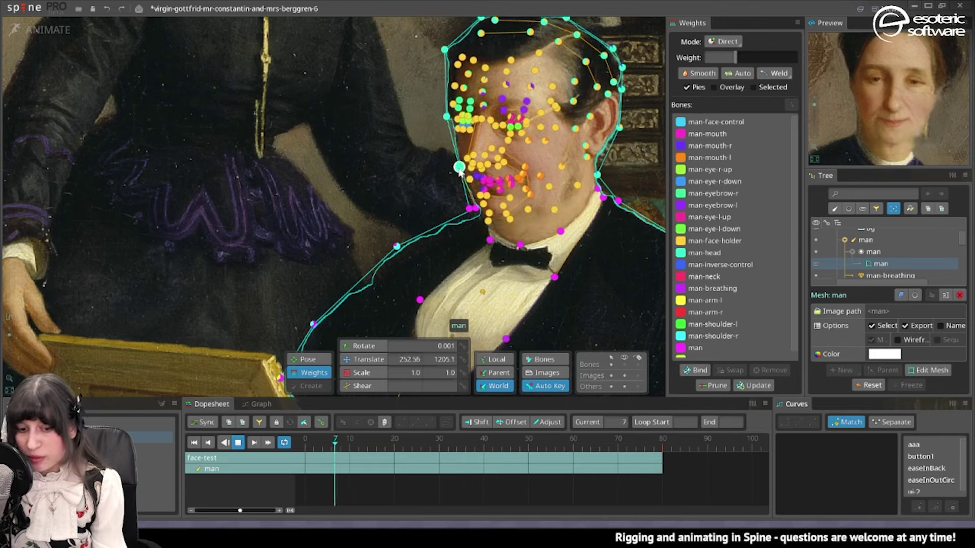
left_click(713, 241)
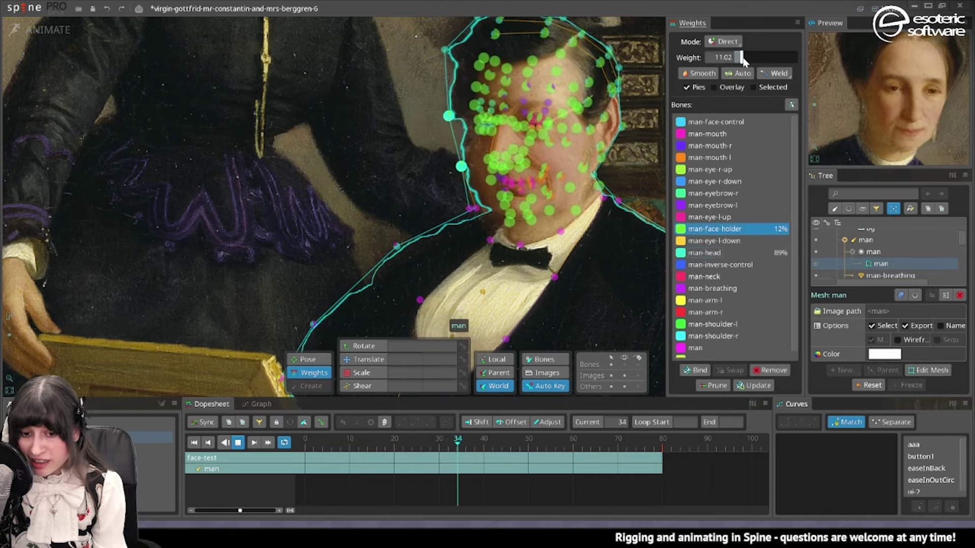
left_click(725, 242)
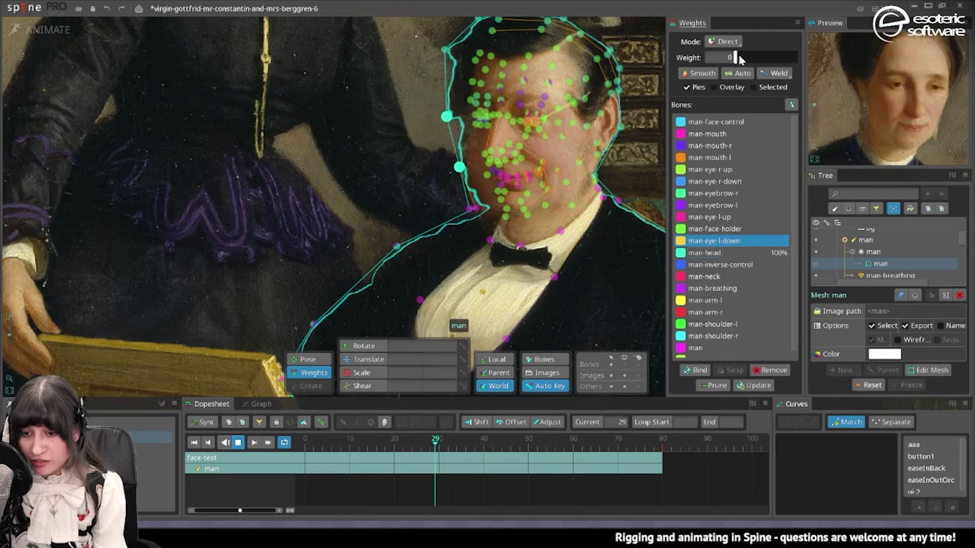
scroll(717, 280, "down", 1)
left_click(716, 163)
left_click(722, 223)
left_click_drag(734, 57, 752, 60)
key("space")
- Set the man-face-control weight to 100% on the four vertices at the tip of the man's nose
left_click(477, 213)
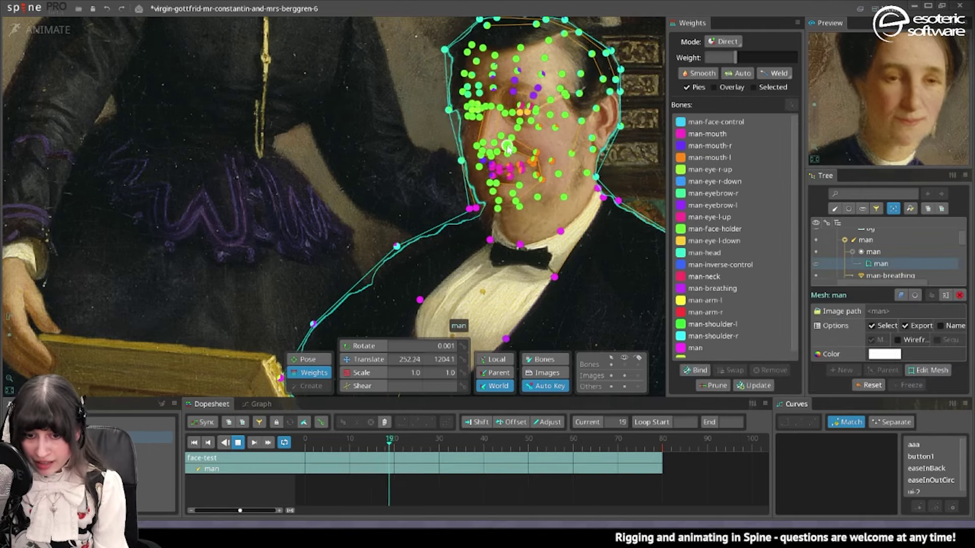
scroll(457, 198, "up", 3)
left_click(529, 189)
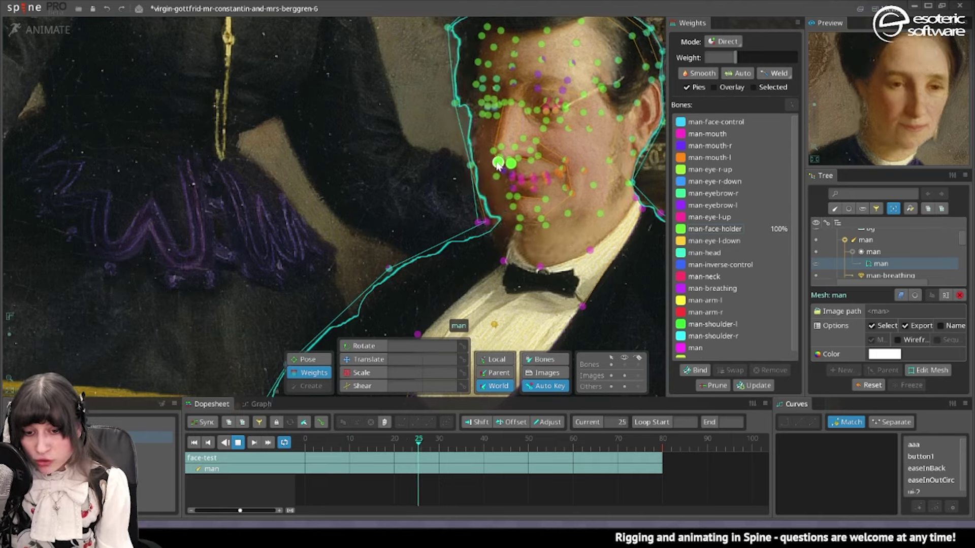
scroll(500, 188, "up", 3)
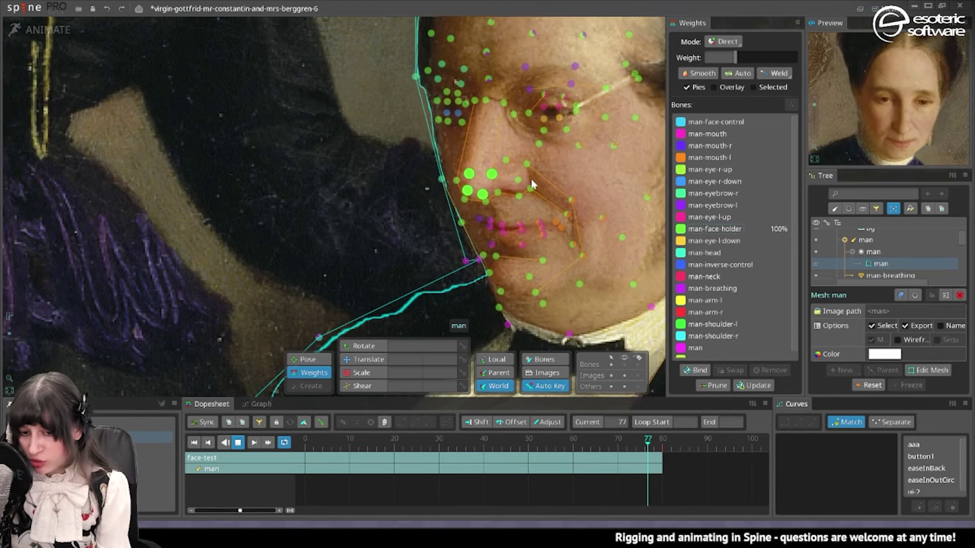
left_click(724, 122)
left_click_drag(735, 58, 817, 60)
- Give the nose bridge vertices about 26% man-face-control weight and add partial weight to the vertex beside the nose
left_click_drag(516, 93, 517, 90)
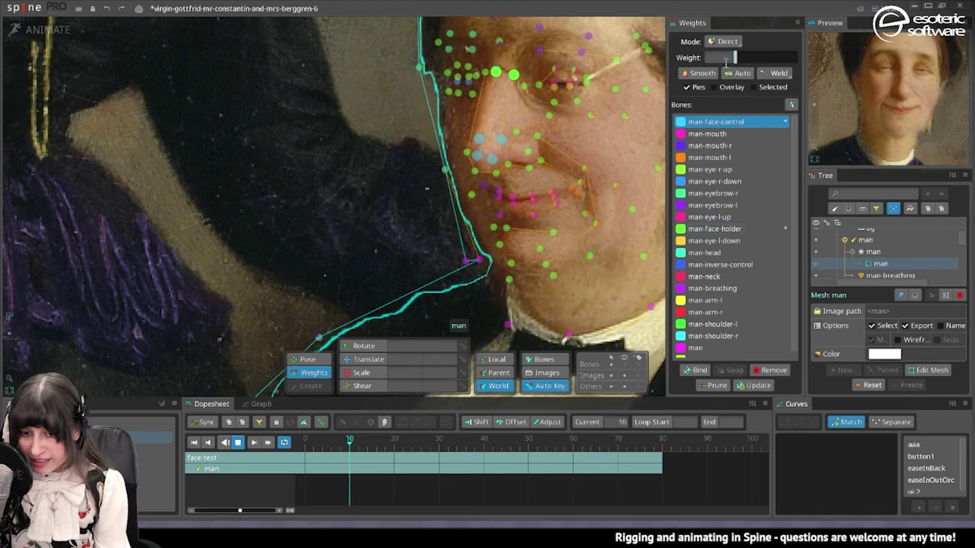
left_click_drag(738, 57, 755, 61)
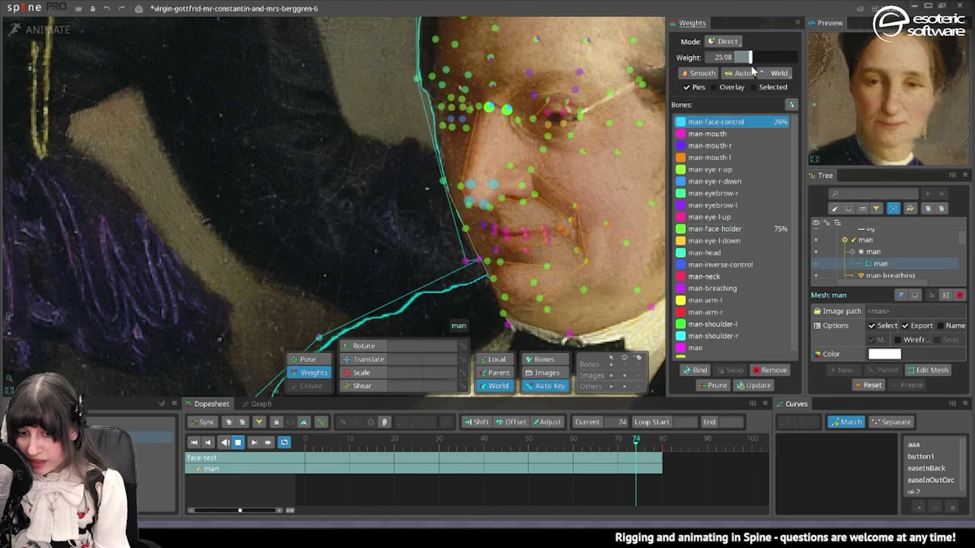
key("space")
left_click(549, 170)
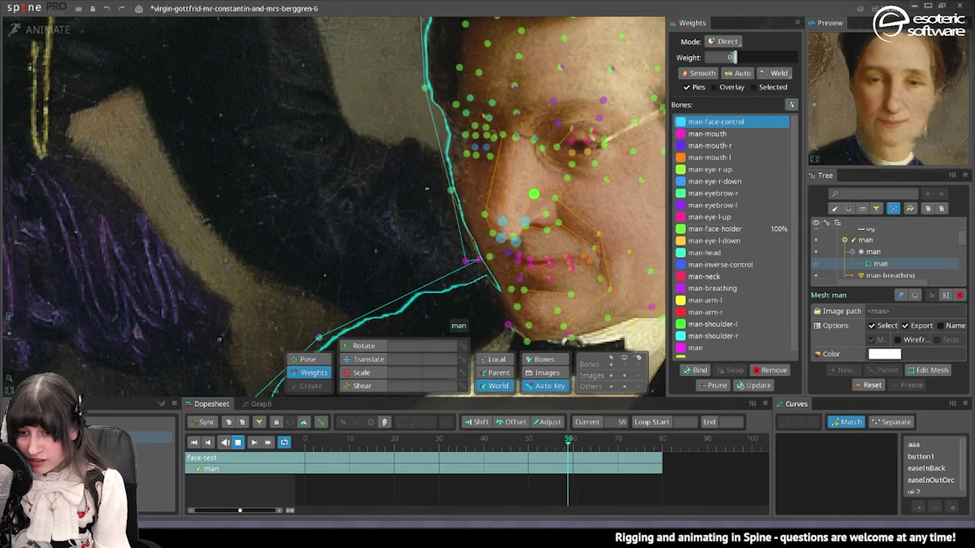
left_click_drag(734, 57, 768, 57)
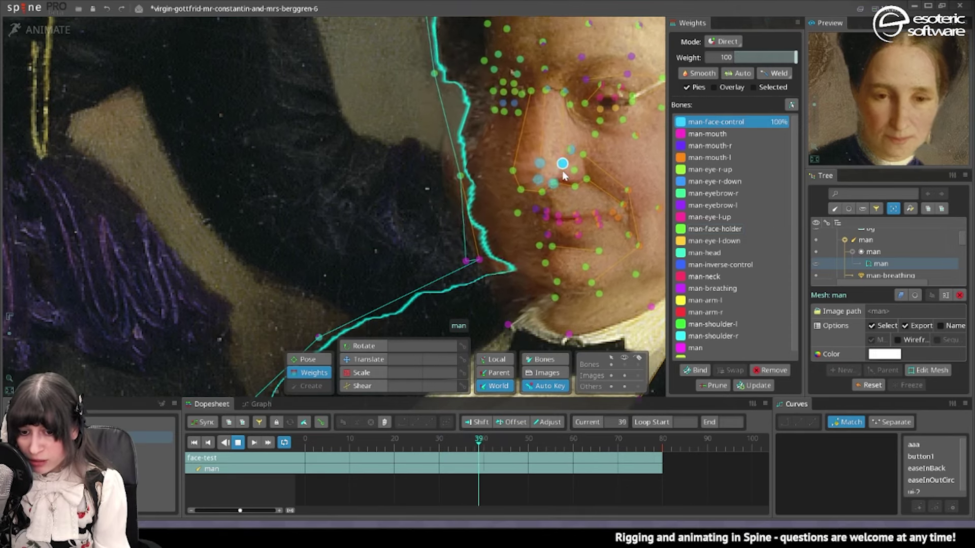
- Add partial man-face-control weight to the cheek vertices beside the nose and mouth, up to about 41%
left_click(601, 132)
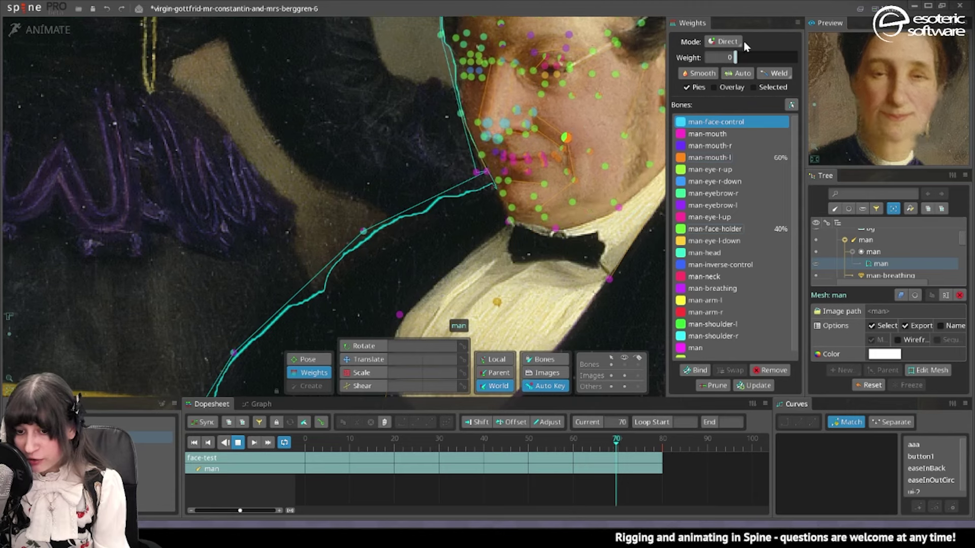
left_click_drag(735, 58, 752, 57)
left_click_drag(615, 122, 579, 151)
key("space")
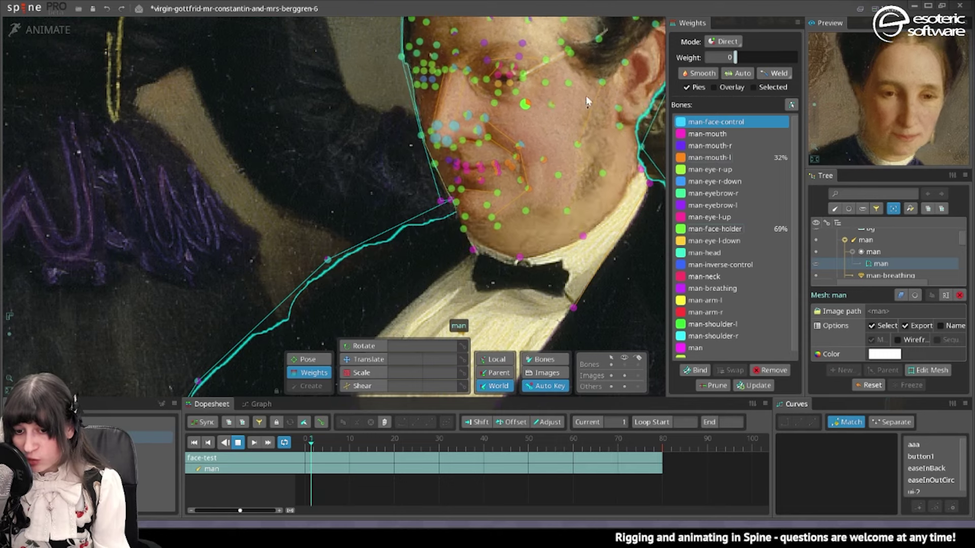
left_click_drag(734, 57, 758, 57)
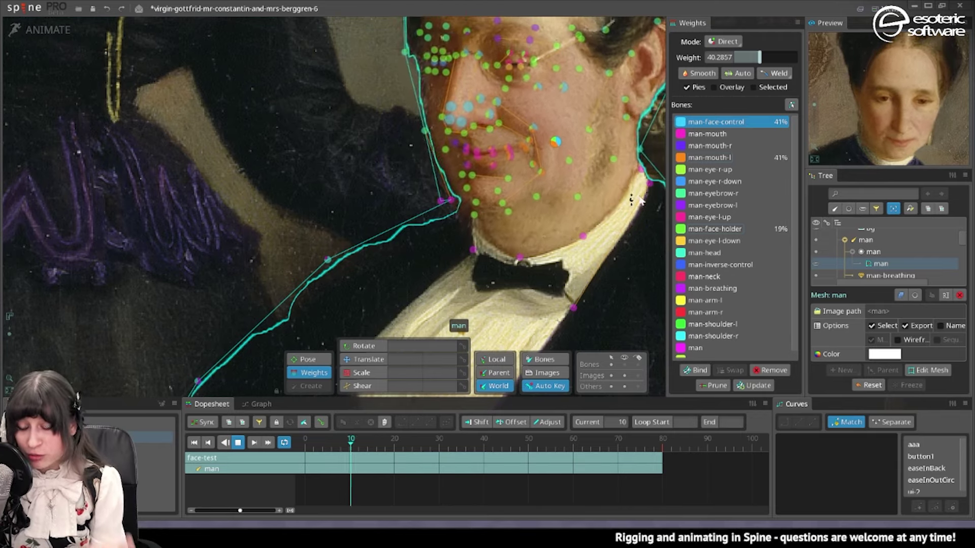
key("space")
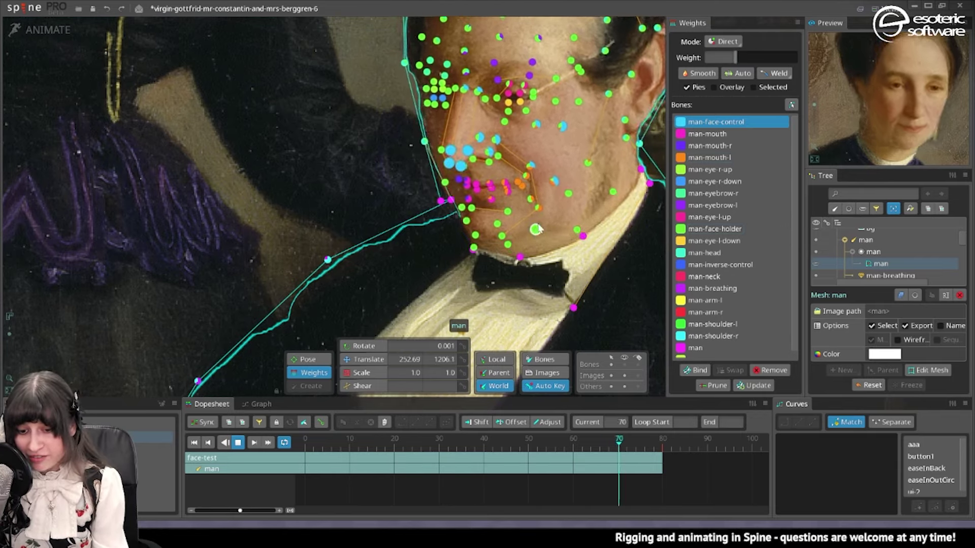
- Add partial man-face-control weight to the vertices on the man's chin and lower jaw
left_click(536, 226)
mouse_move(736, 58)
left_mouse_down()
mouse_move(749, 58)
mouse_move(734, 65)
left_mouse_up()
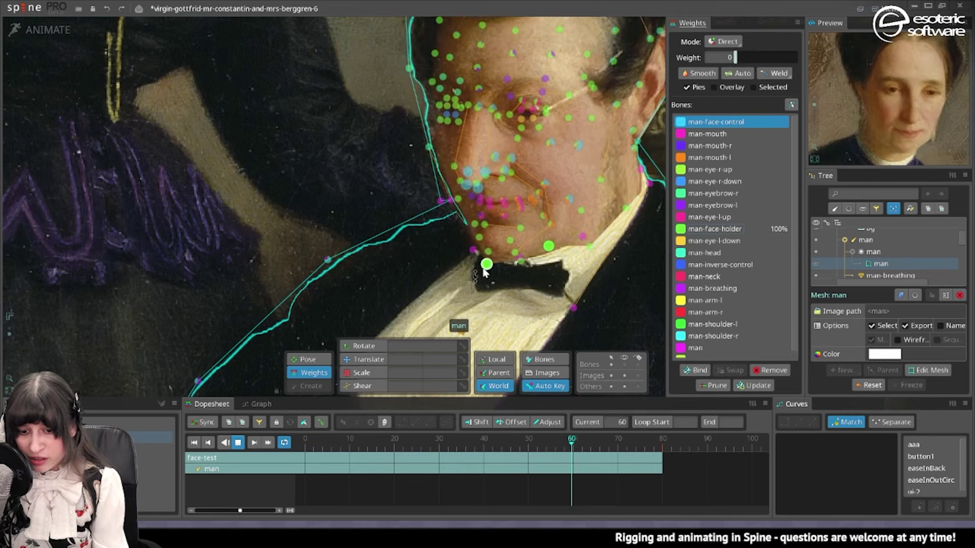
left_click(505, 237)
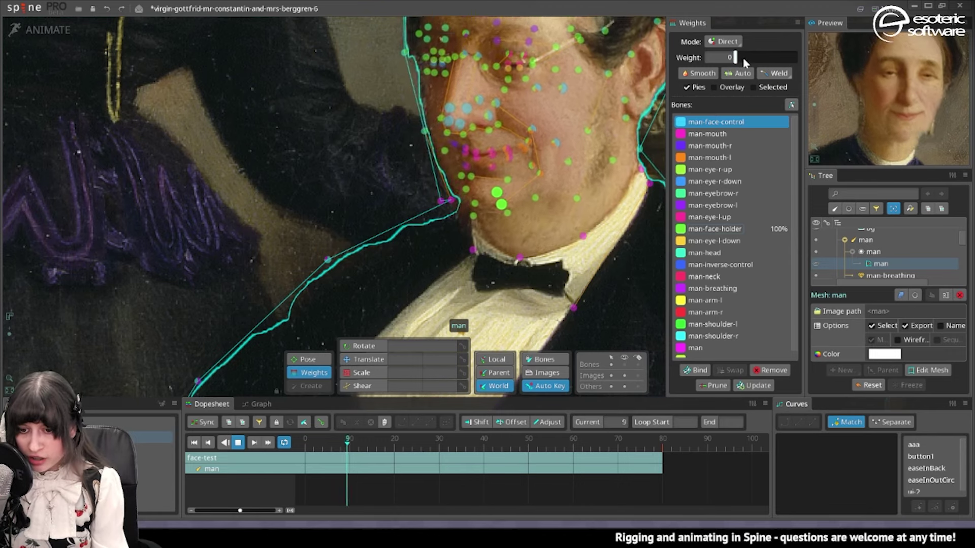
left_click_drag(736, 58, 757, 59)
key("space")
key("space")
key("space")
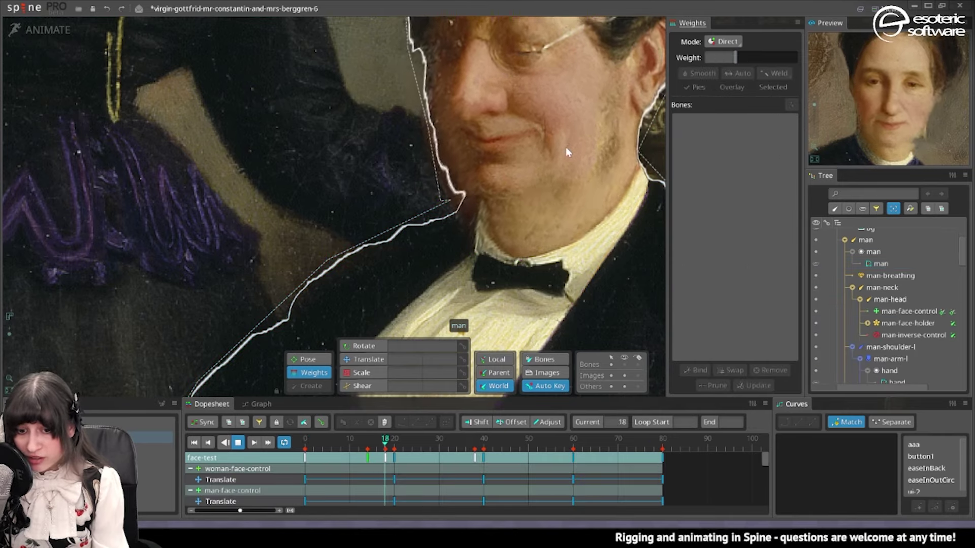
- Add partial man-head weight to the jaw, cheek and temple vertices, up to about 60% at the temple
left_click(532, 137)
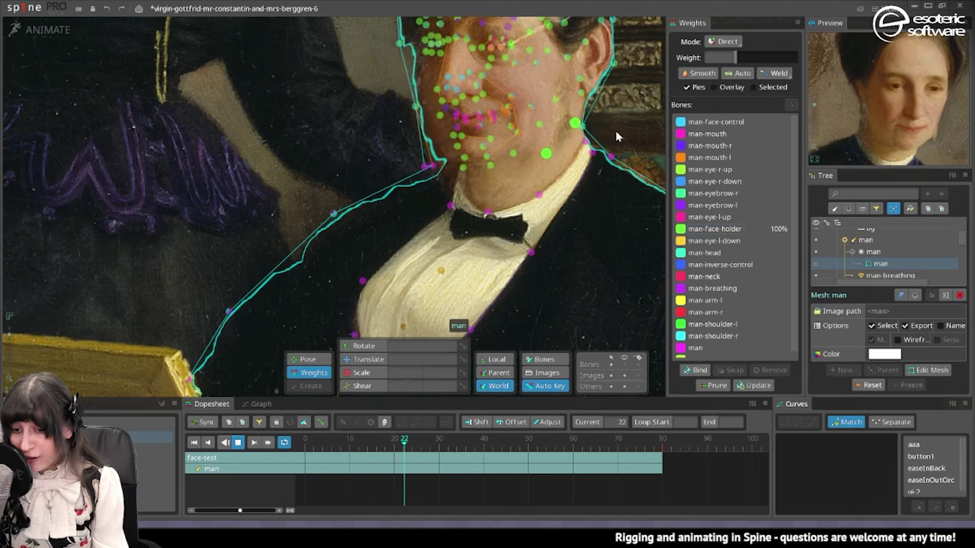
left_click(739, 239)
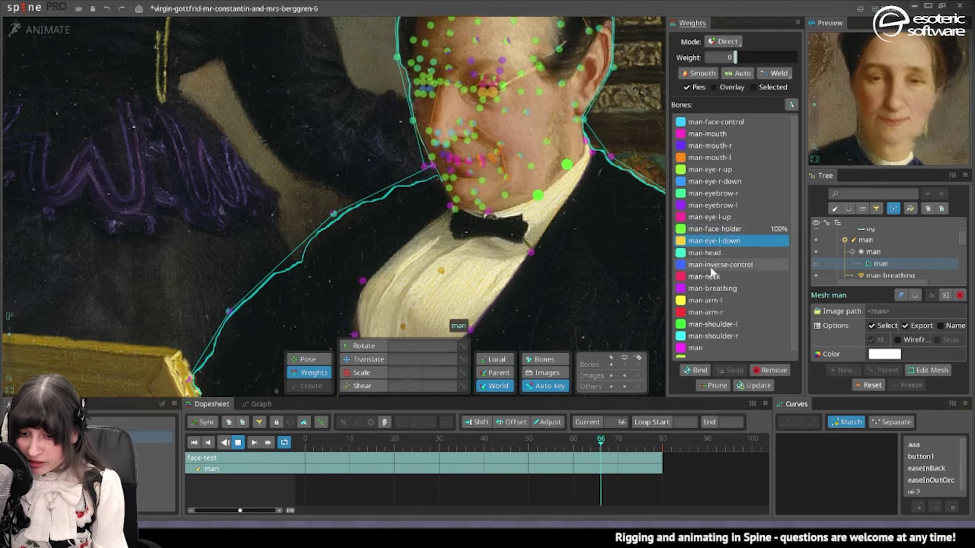
left_click(704, 252)
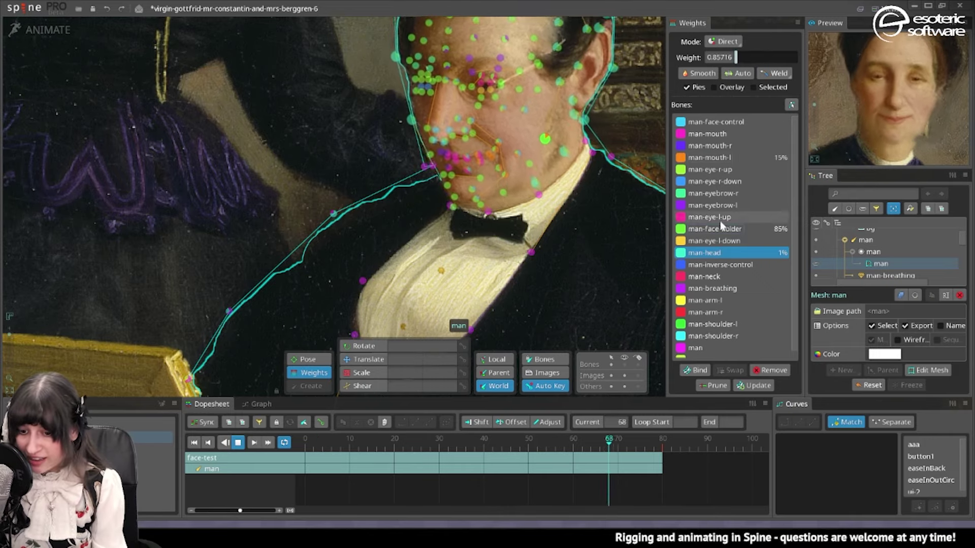
left_click_drag(735, 58, 759, 59)
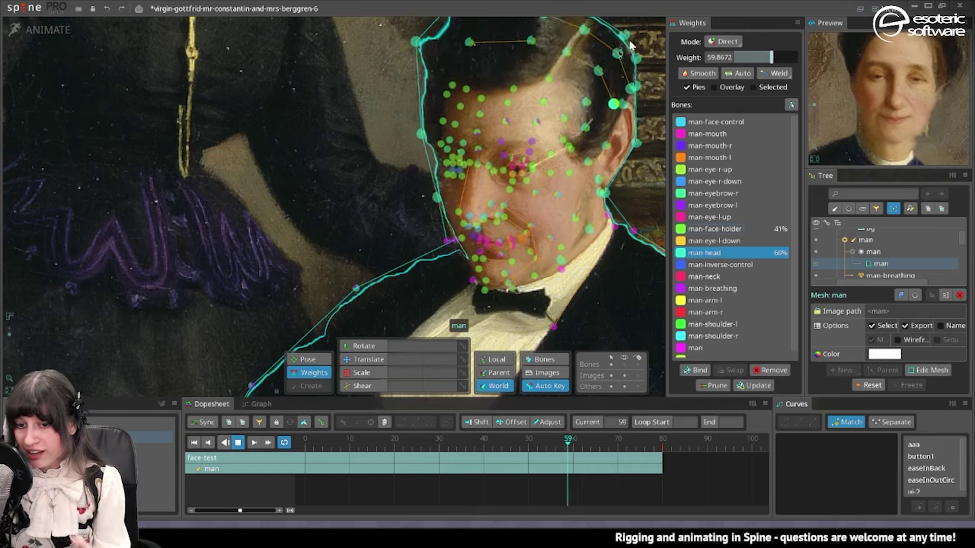
key("space")
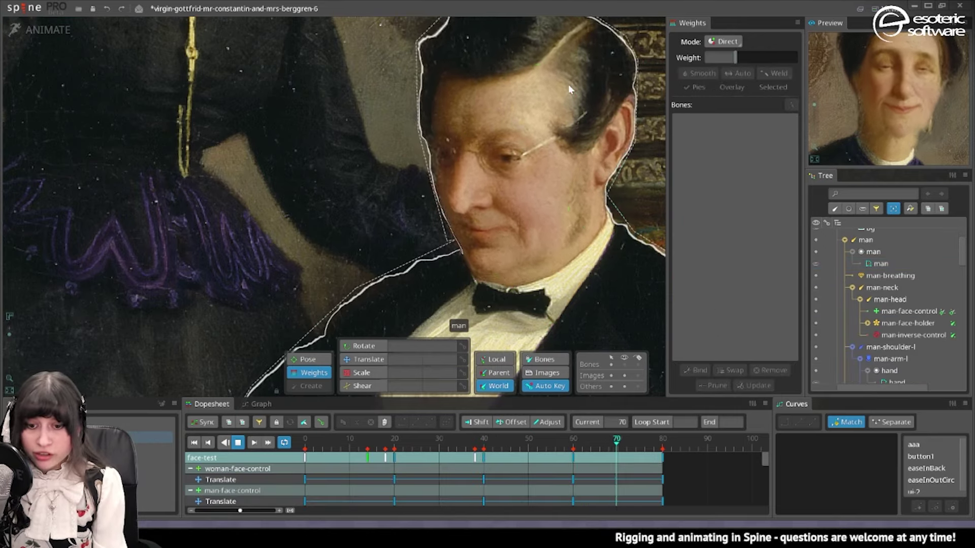
left_click(570, 91)
key("space")
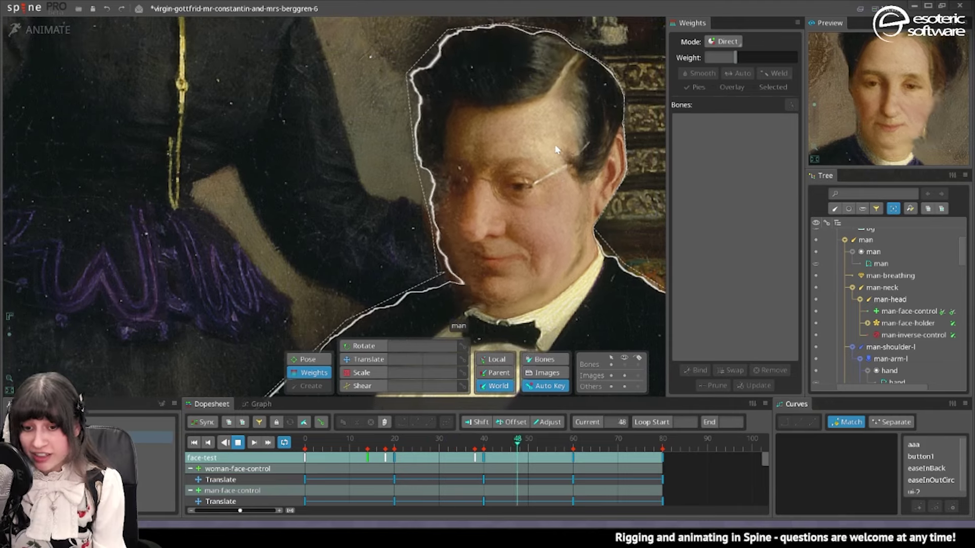
- Give the hairline vertex at the man's parting about 76% man-head weight and save the project
left_click(475, 103)
left_click_drag(576, 54, 571, 62)
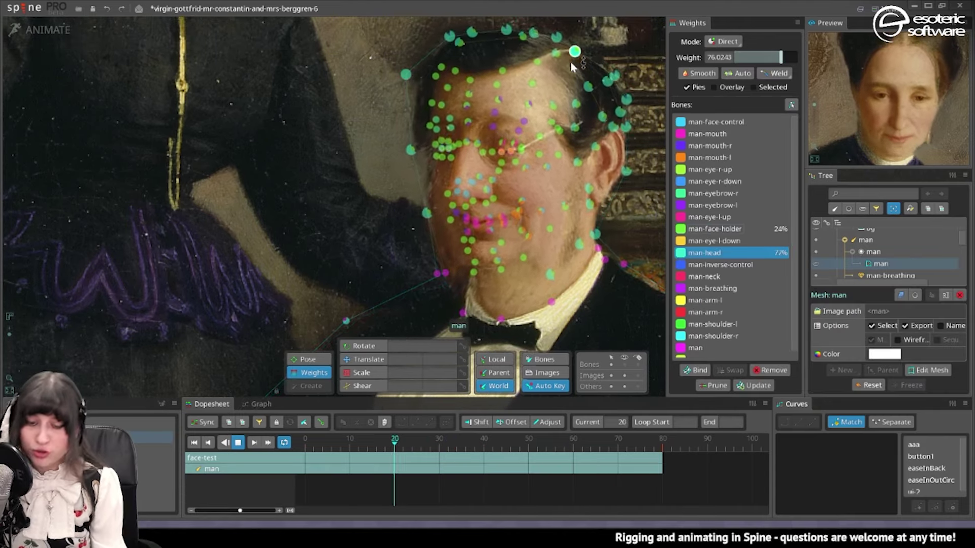
scroll(515, 150, "down", 2)
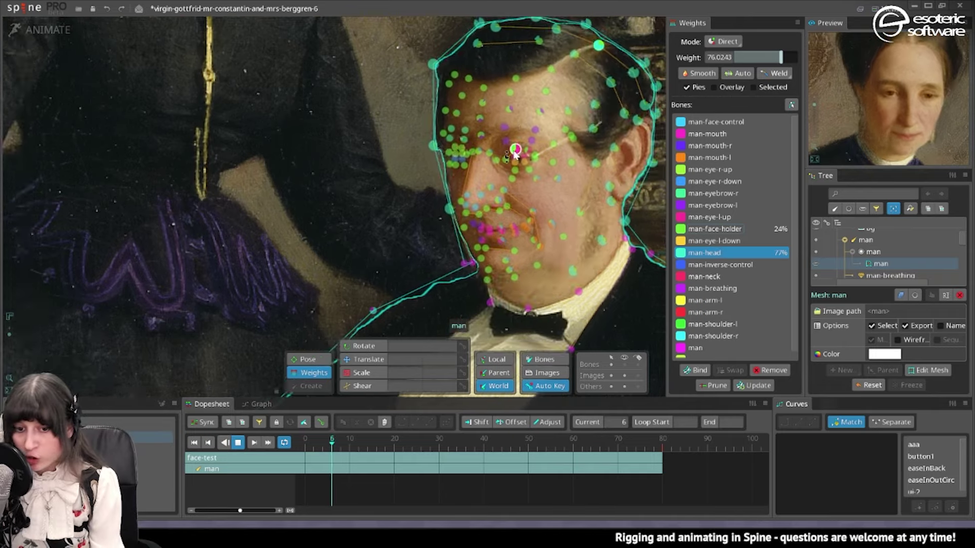
key("space")
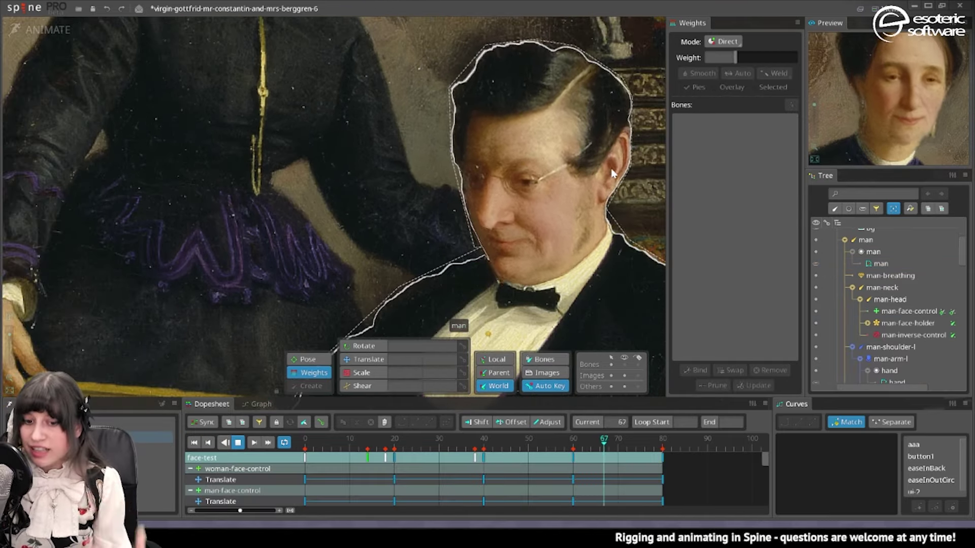
key("ctrl+s")
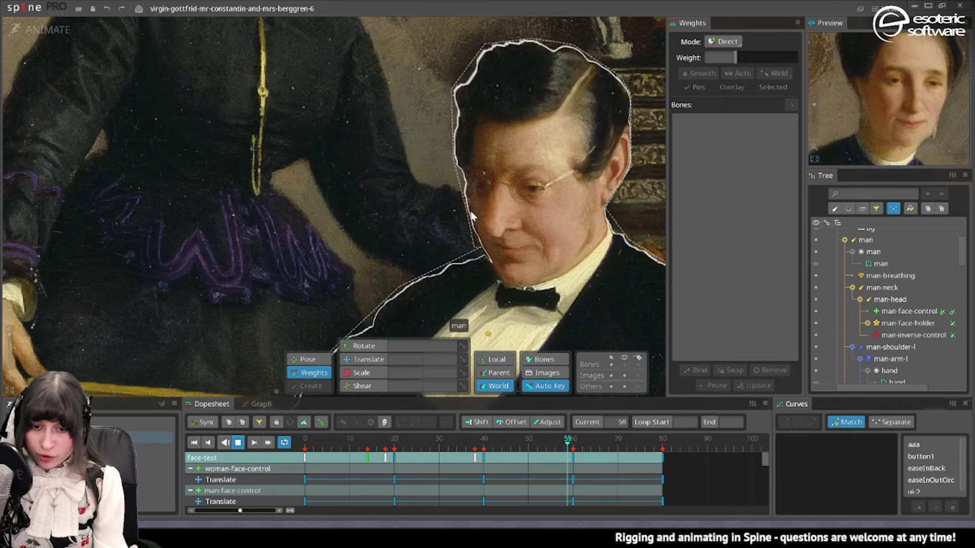
- Examine the man's face and its dark-side outline at frame 39 of the face-test animation
left_click(498, 125)
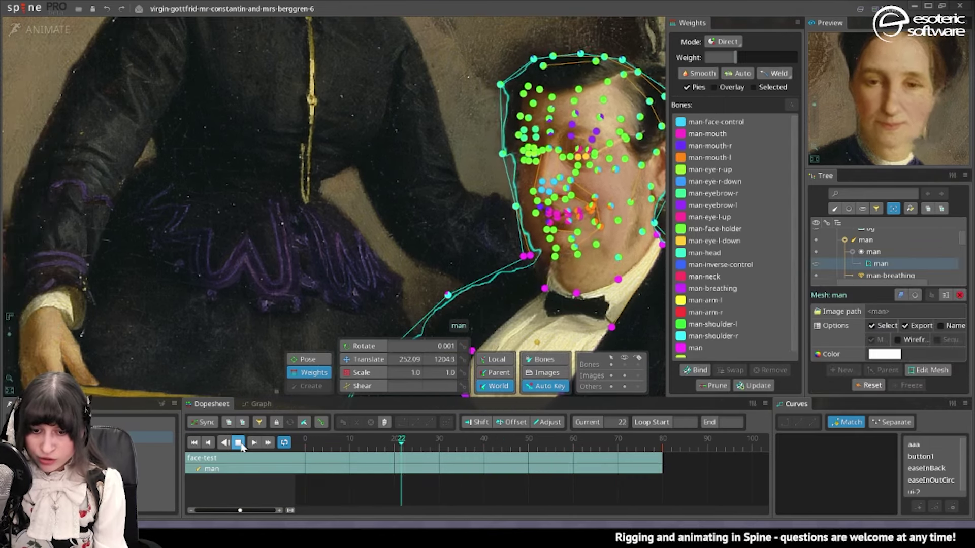
left_click_drag(541, 444, 479, 444)
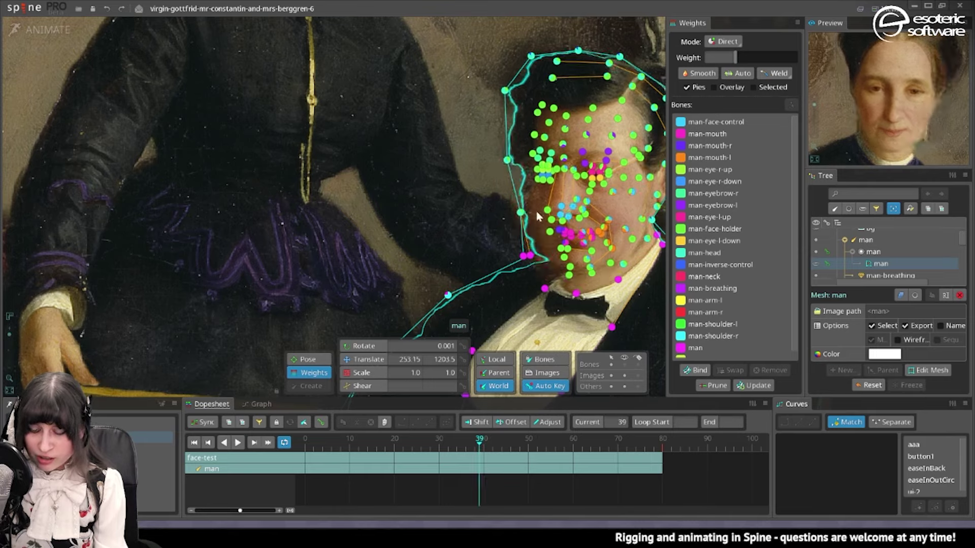
key("space")
scroll(511, 140, "up", 1)
left_click(550, 144)
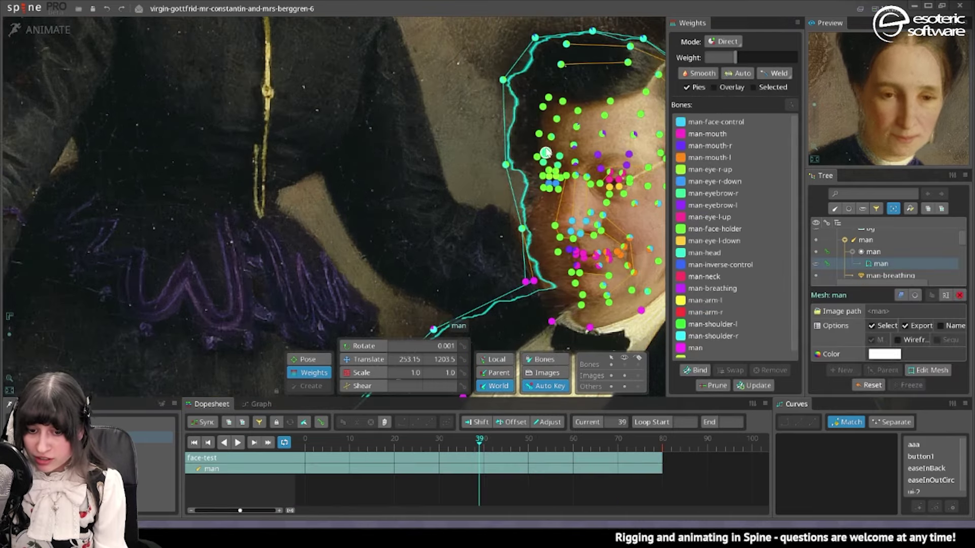
key("space")
left_click_drag(598, 244, 563, 180)
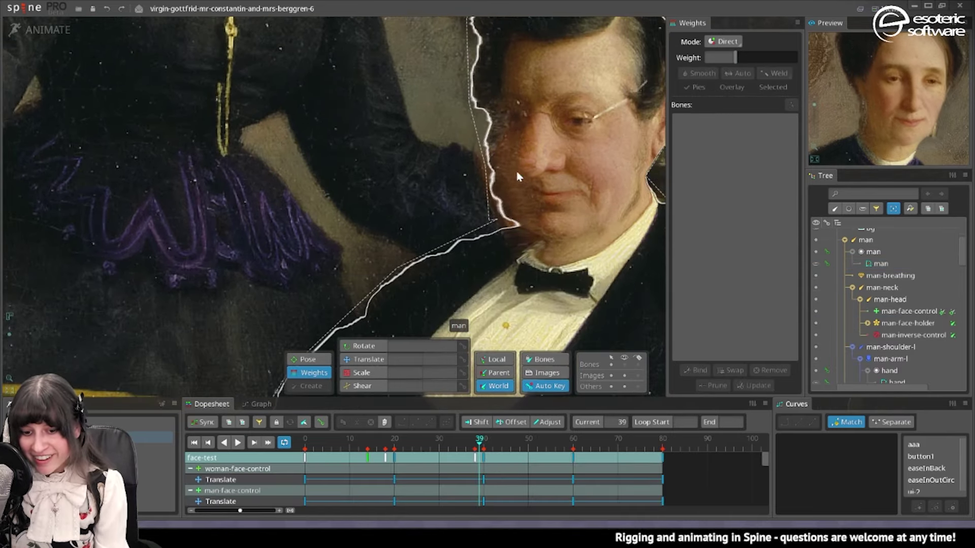
scroll(514, 173, "up", 3)
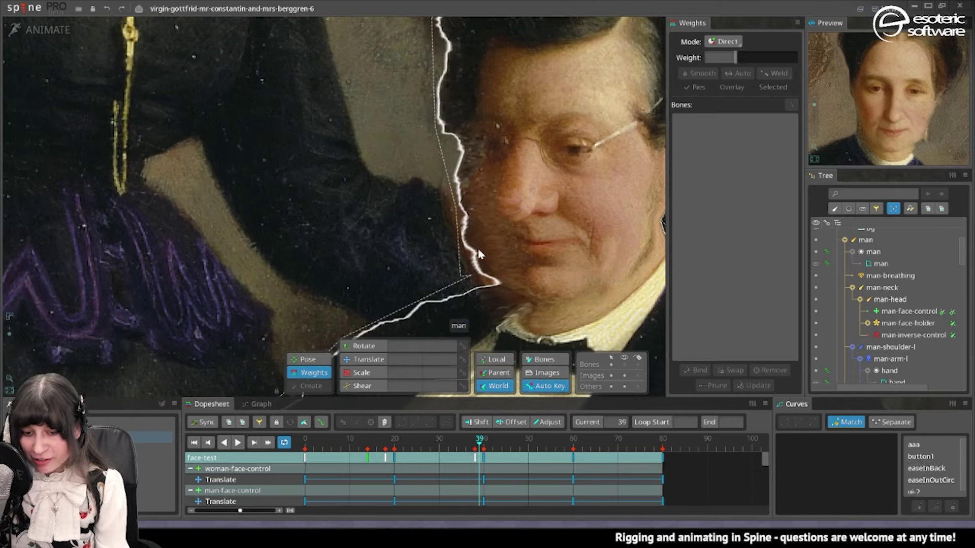
- Give the vertex between mouth and head outline about 22% man-head weight and add partial man-head weight to two chin vertices
left_click(520, 255)
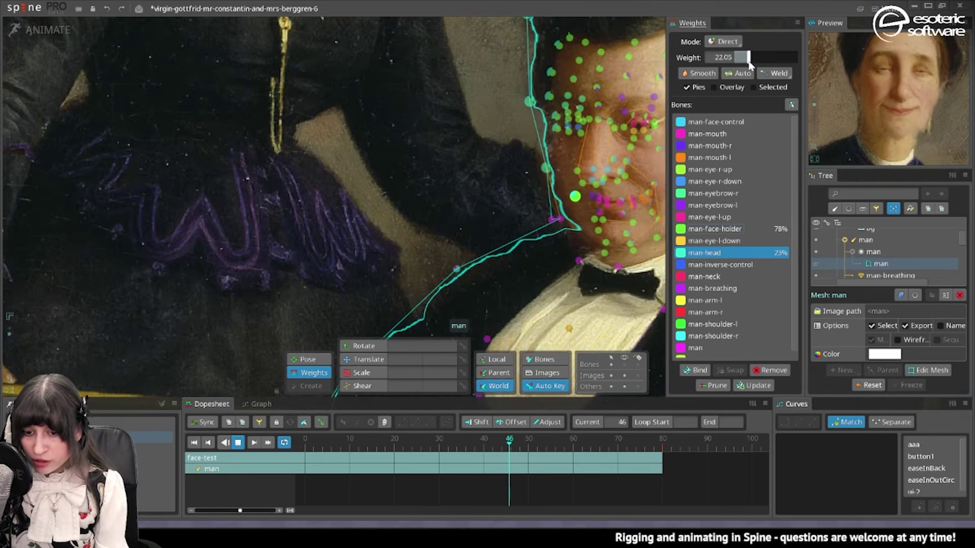
left_click_drag(749, 60, 750, 61)
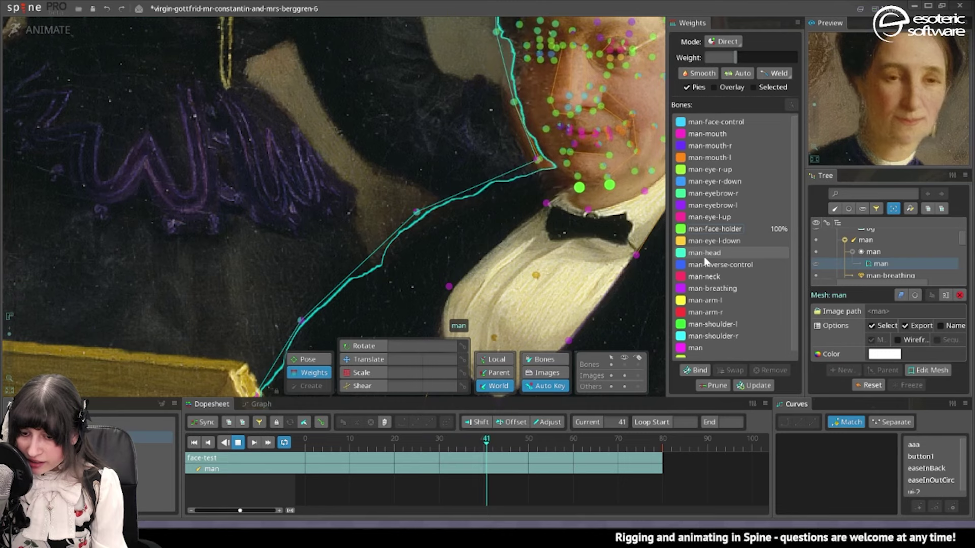
left_click(706, 252)
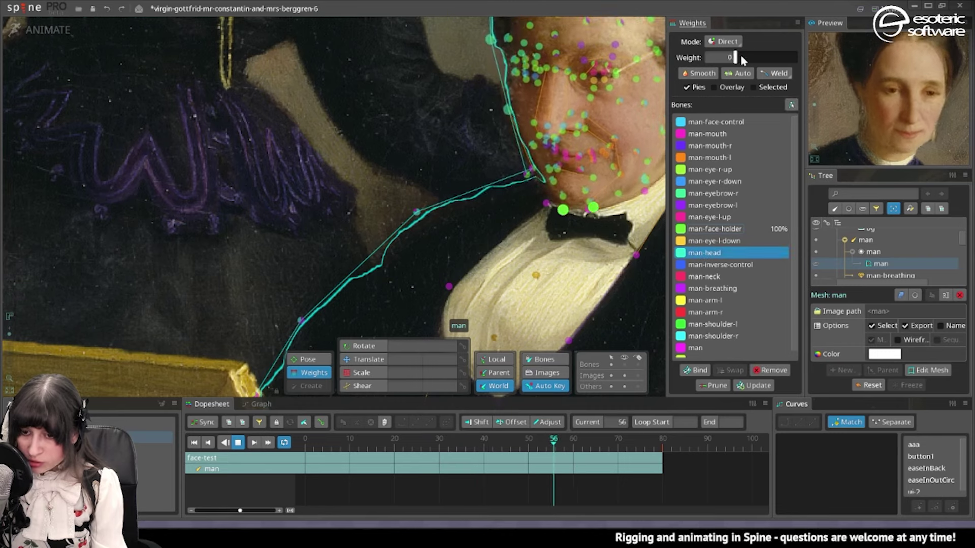
left_click_drag(740, 55, 773, 59)
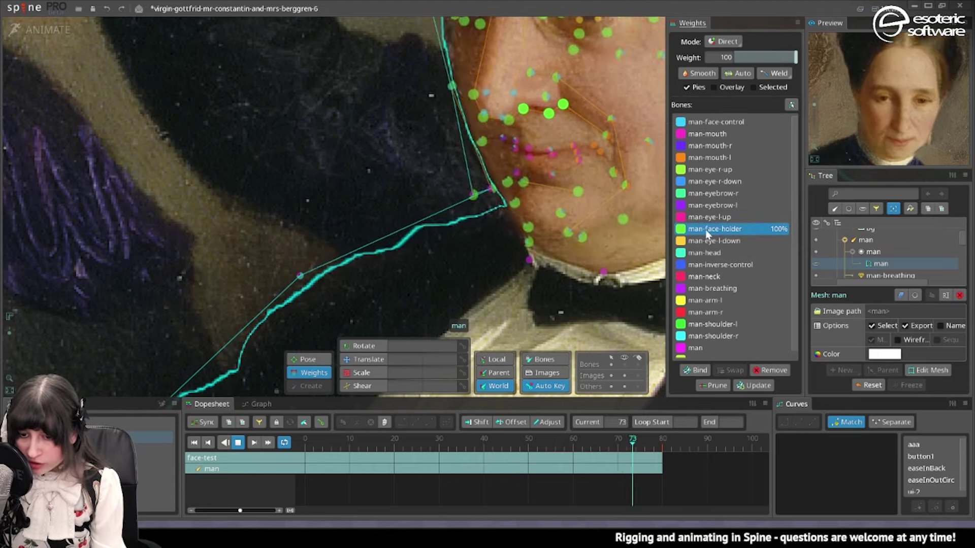
- Add partial man-face-control weight to three vertices under the nose and about 21% man-head weight to the jaw and temple vertices
left_click(715, 122)
left_click_drag(736, 58, 760, 57)
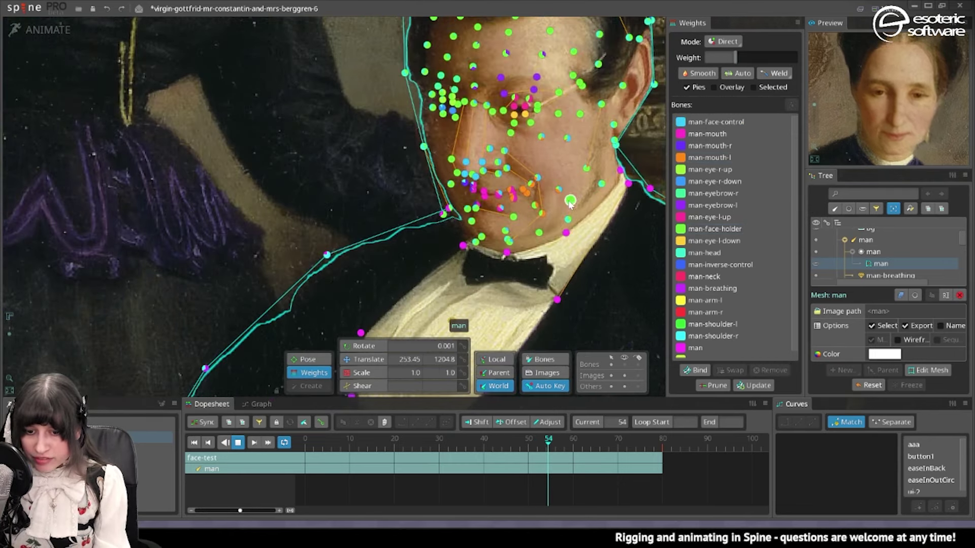
left_click(567, 195)
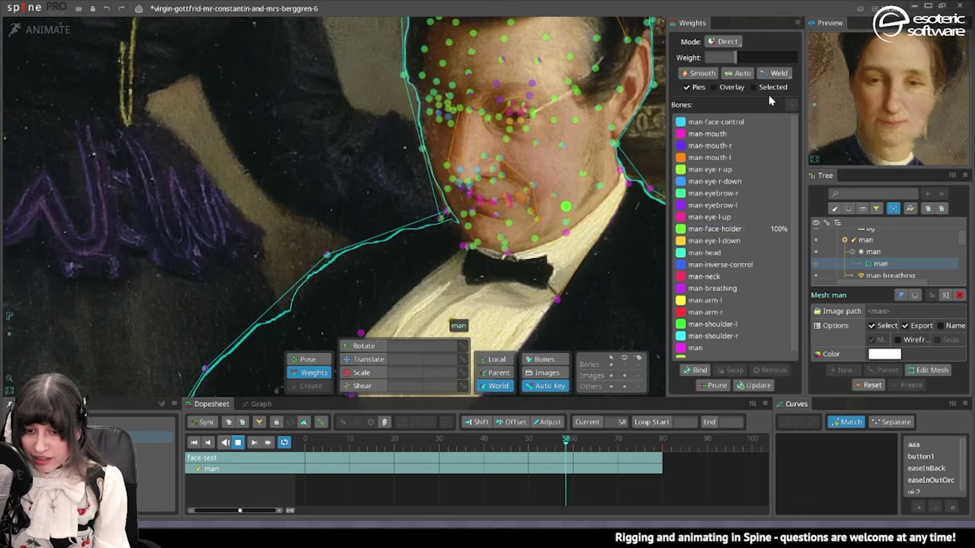
left_click(716, 252)
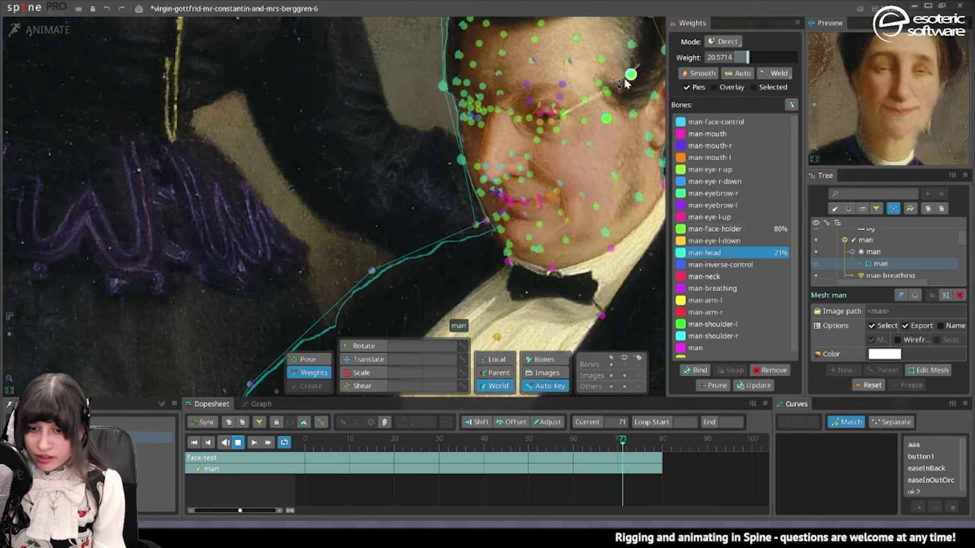
left_click_drag(605, 99, 613, 86)
key("space")
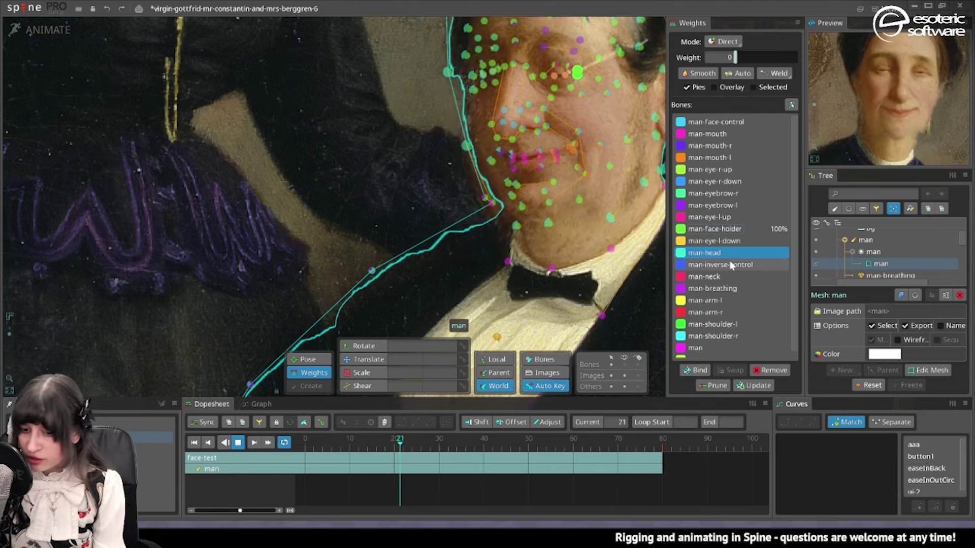
- Give the vertices at the outer corner of the man's eye about 65% man-face-control weight
left_click(716, 122)
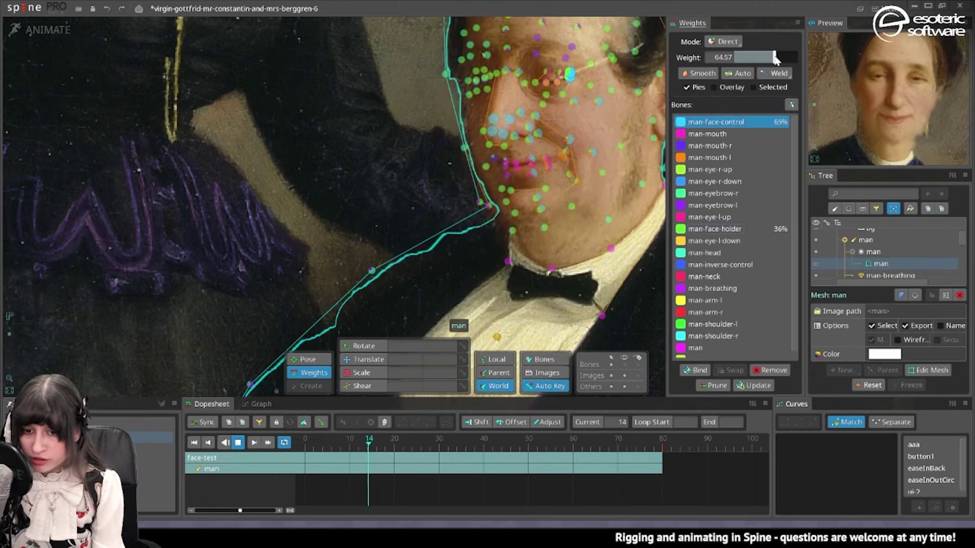
left_click(599, 166)
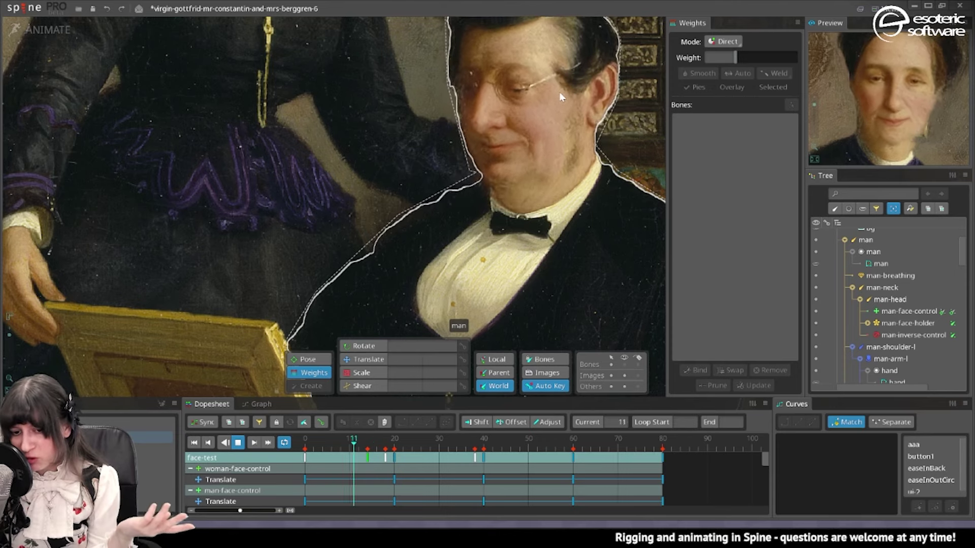
scroll(518, 86, "up", 3)
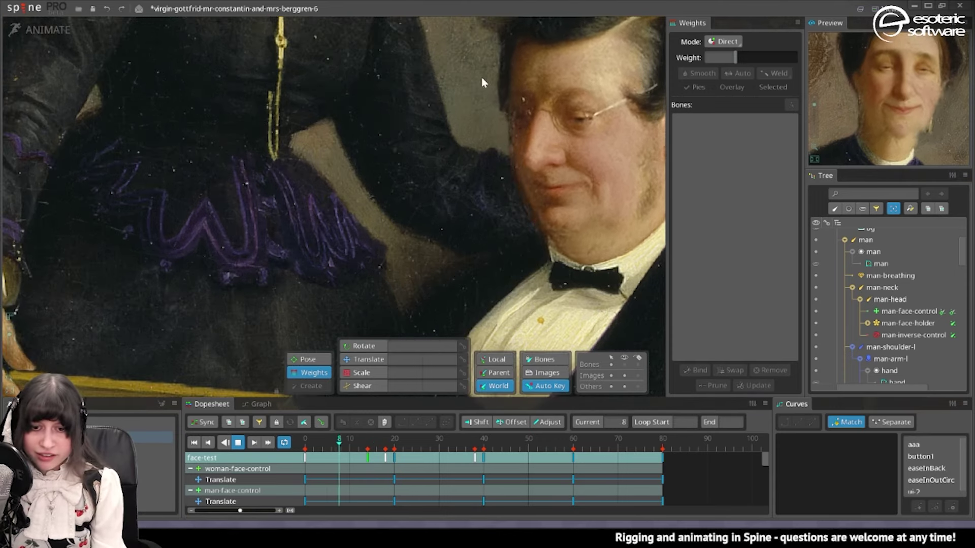
- Switch to Setup mode and open the man mesh for editing
left_click(505, 102)
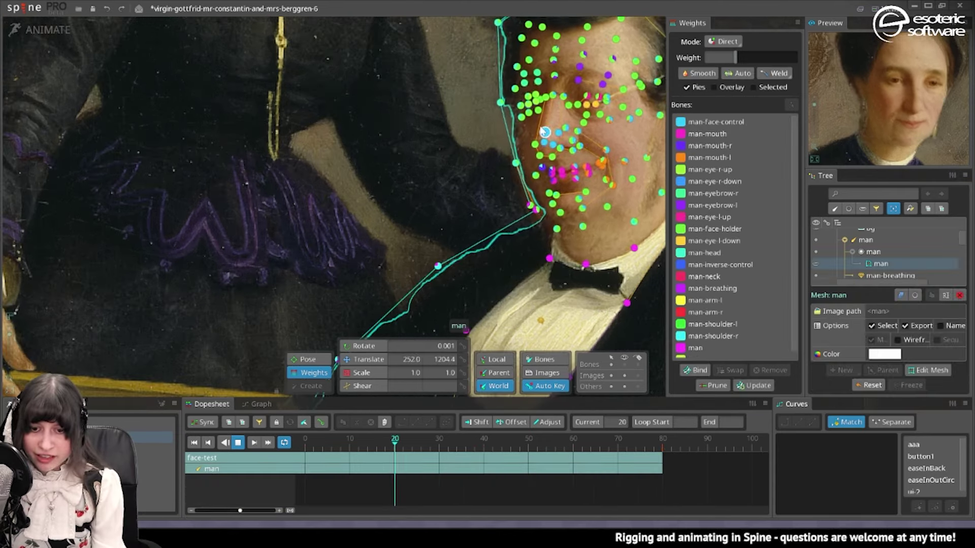
left_click(38, 29)
left_click(892, 491)
scroll(516, 202, "up", 2)
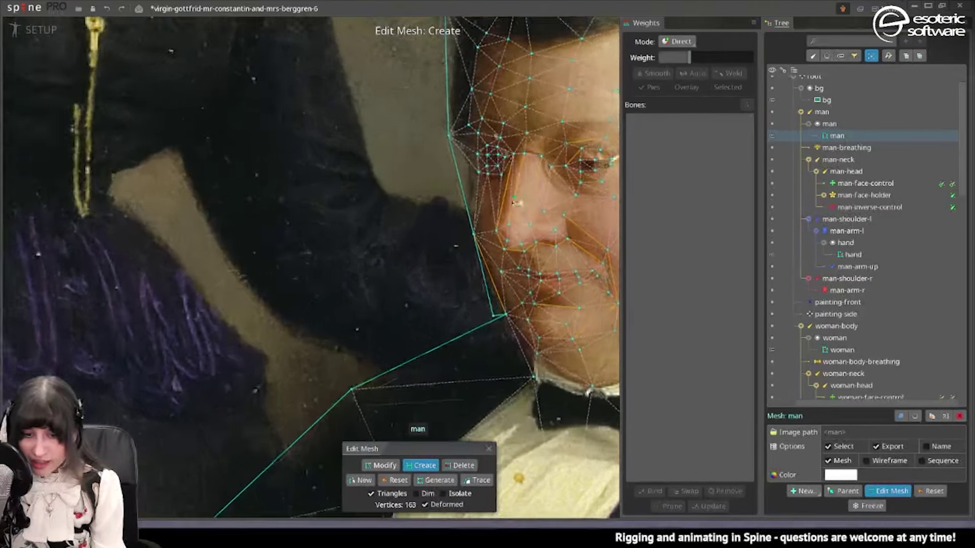
- Add four vertices to the man mesh just outside the nose's outline, from beside the bridge down to under the nostril
scroll(515, 203, "up", 2)
scroll(517, 101, "up", 2)
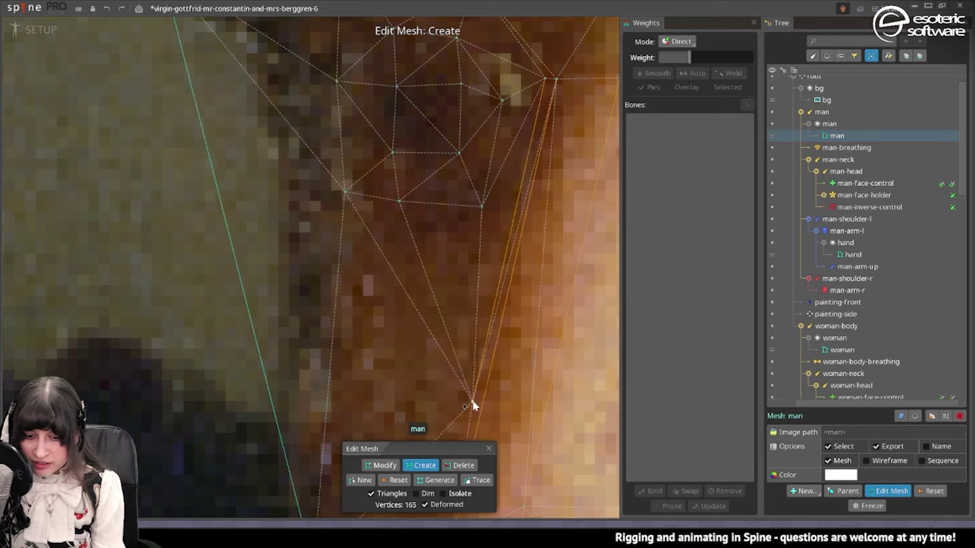
left_click_drag(493, 405, 552, 235)
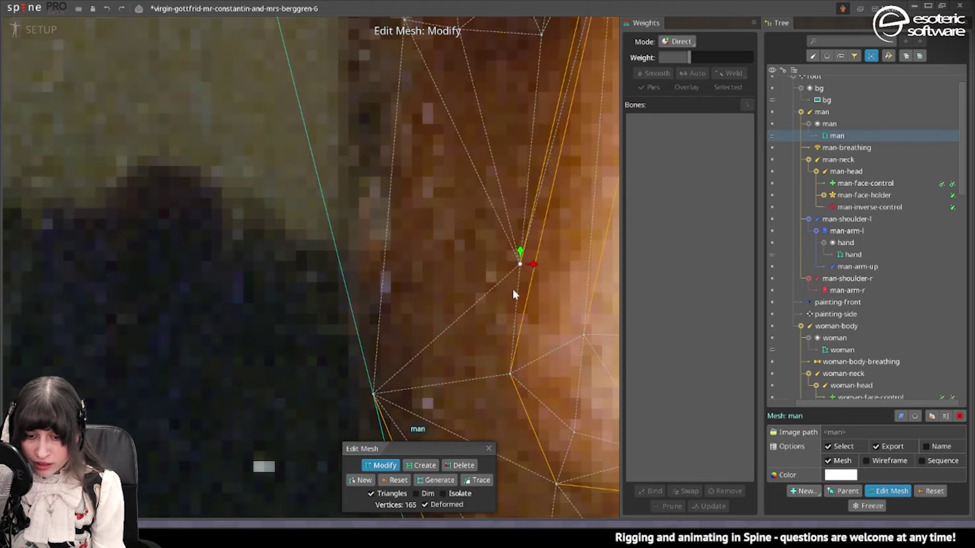
left_click_drag(504, 389, 504, 239)
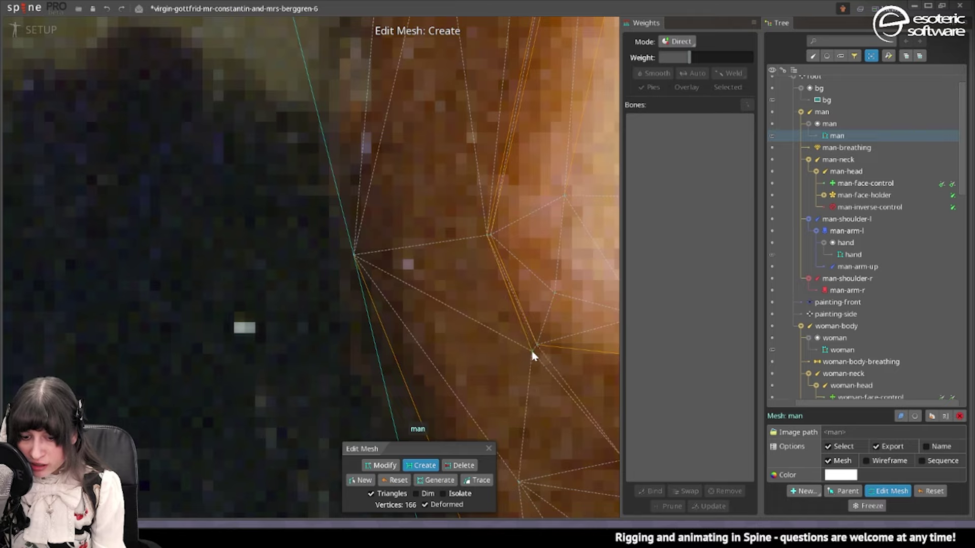
left_click_drag(533, 356, 466, 288)
left_click(593, 304)
scroll(583, 307, "down", 3)
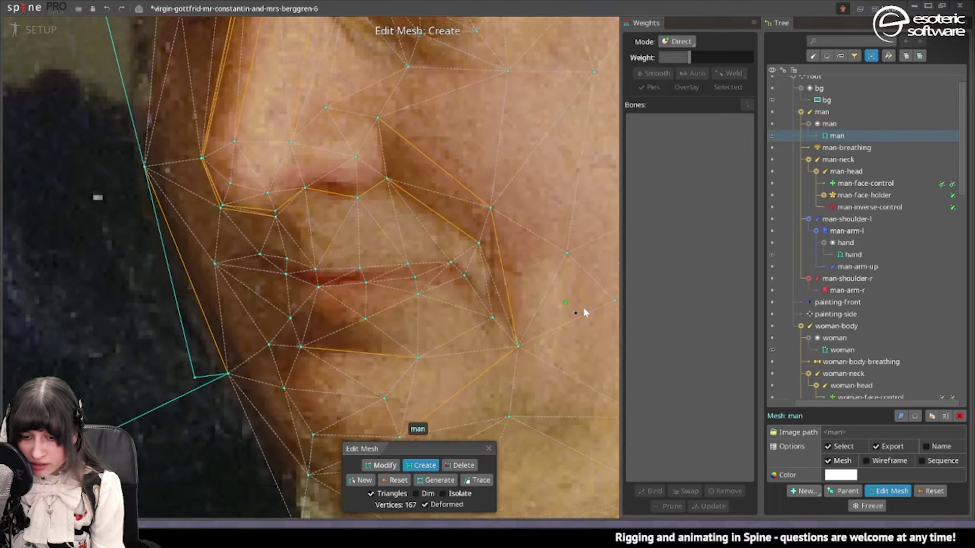
left_click_drag(583, 306, 738, 308)
- Return to Animate mode and give man-face-control weight to the vertices on the outer edge of the man's nose
left_click(57, 20)
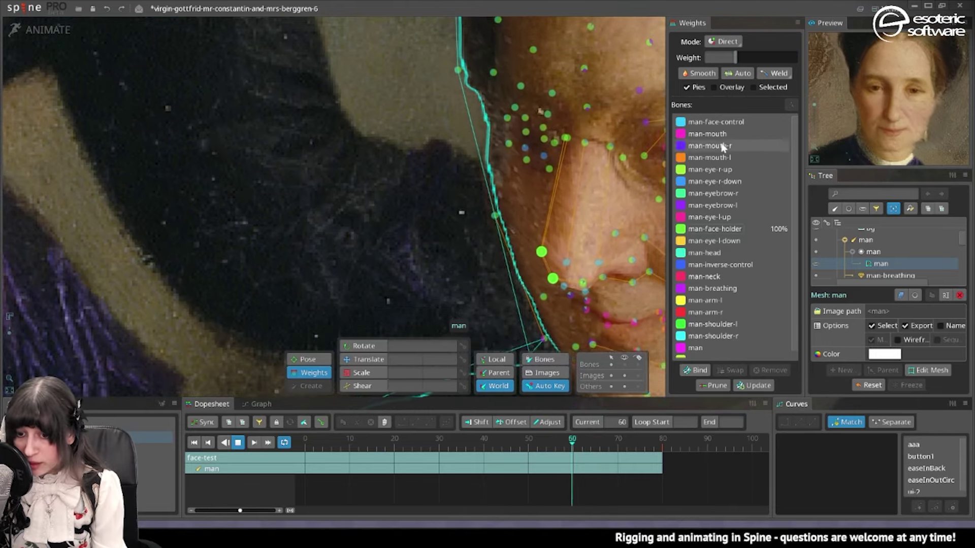
left_click(726, 122)
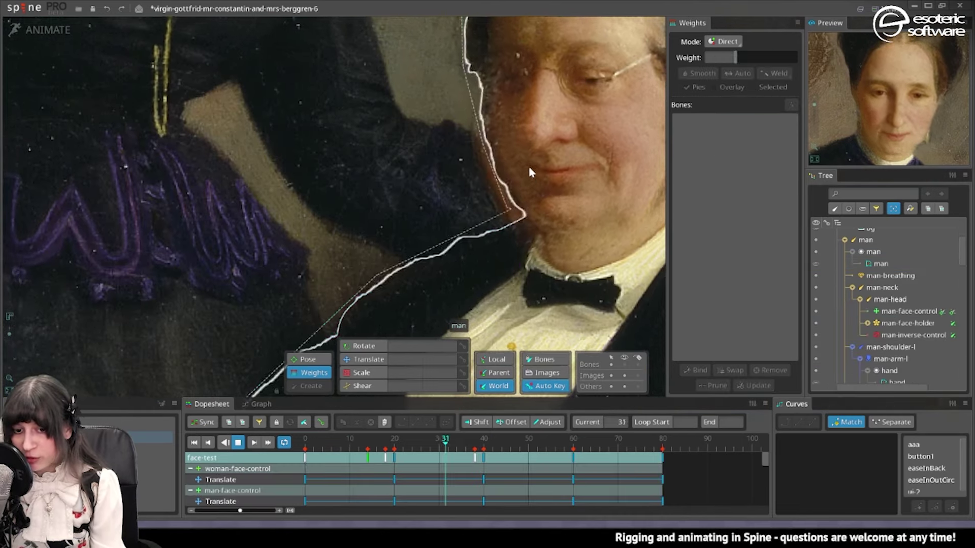
left_click(512, 223)
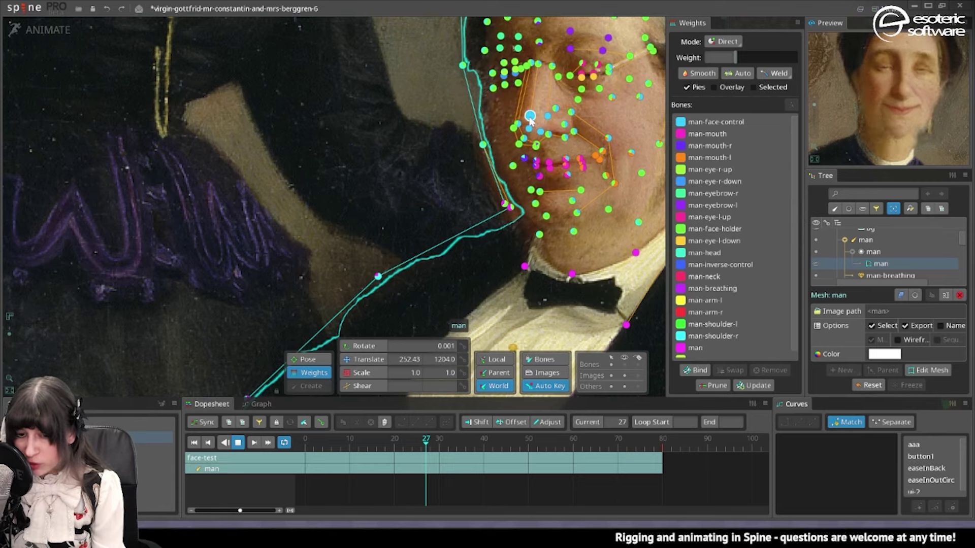
- Rebalance the nose-tip and nostril vertices between man-face-control and man-face-holder by adding partial man-face-holder weight
left_click(713, 229)
left_click_drag(744, 57, 723, 76)
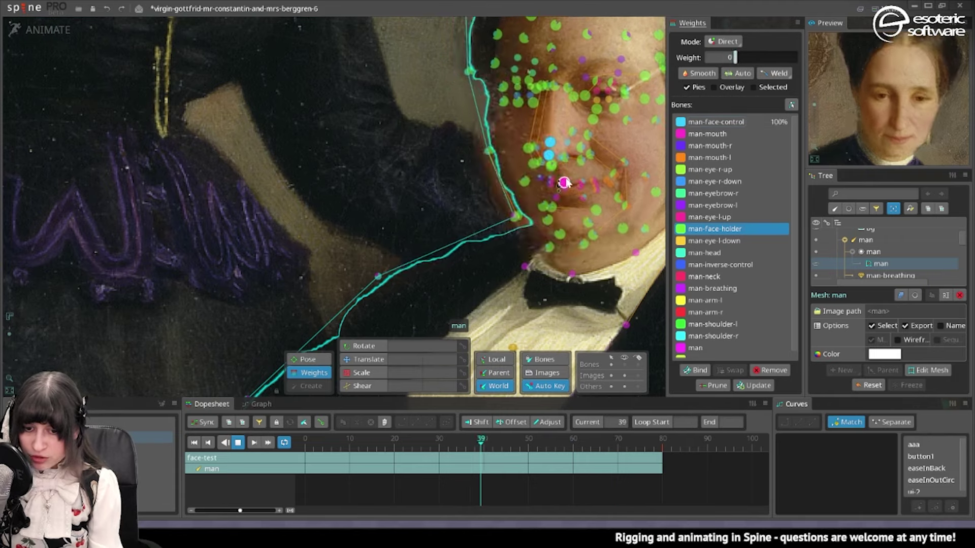
left_click(559, 185)
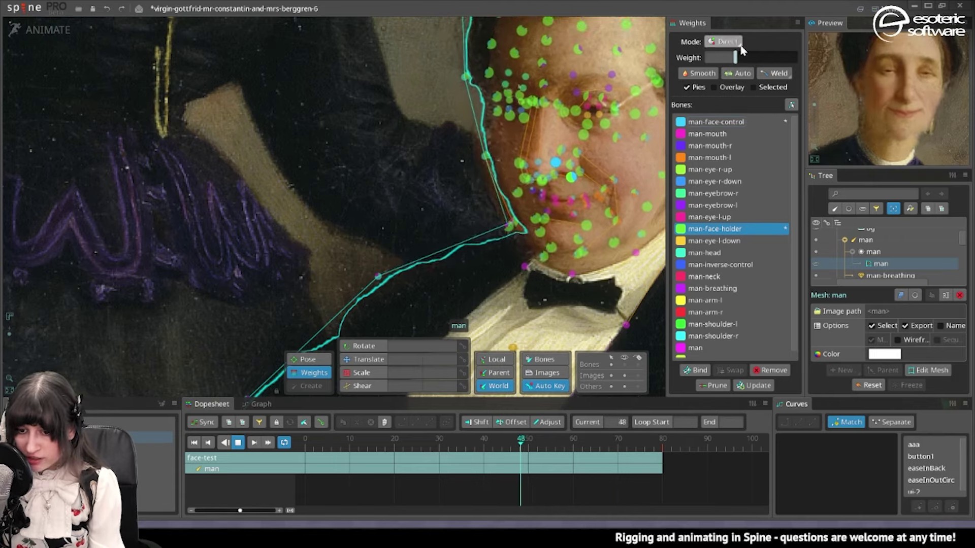
left_click_drag(736, 57, 755, 57)
key("space")
left_click_drag(567, 134, 612, 103)
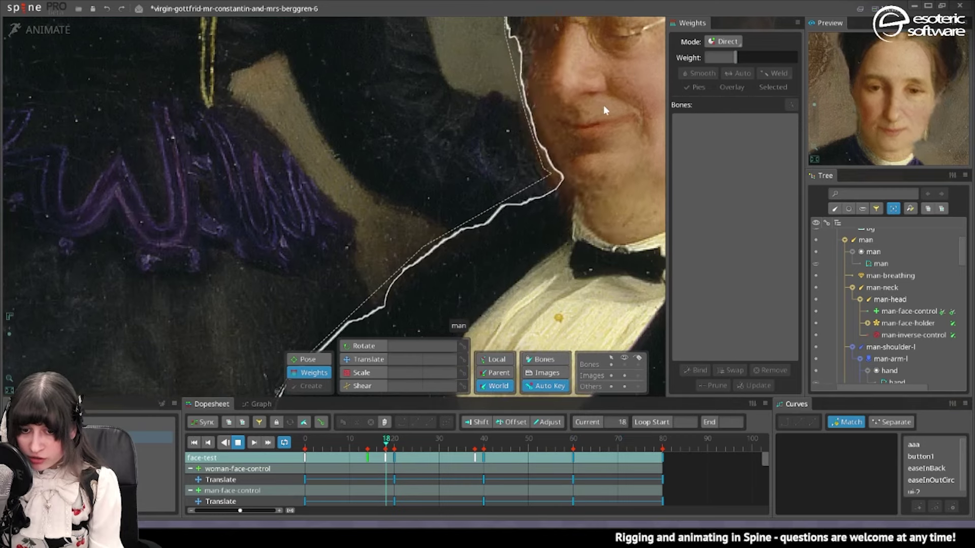
- Give the vertex below the mouth's outer corner about 12% man-head weight and the jaw-edge vertex about 19%
left_click(603, 105)
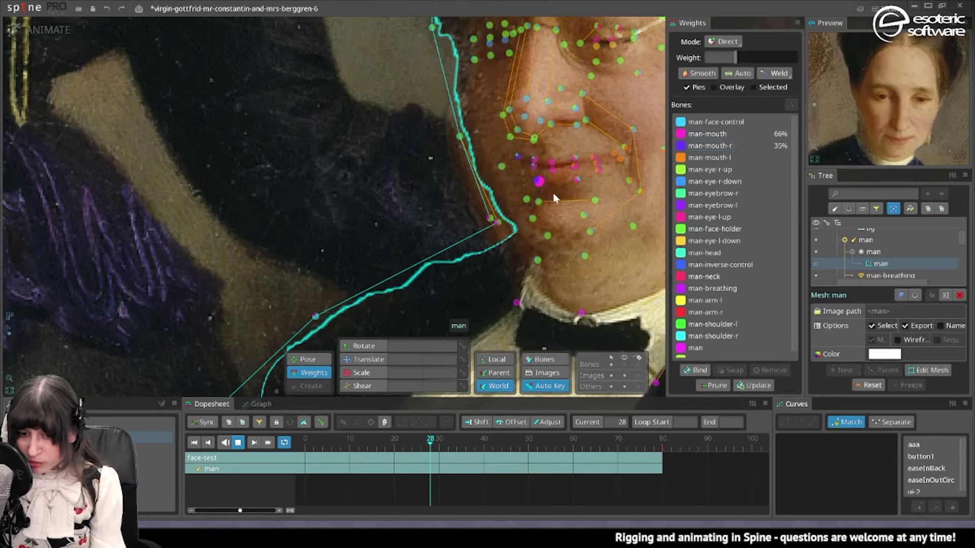
left_click(709, 253)
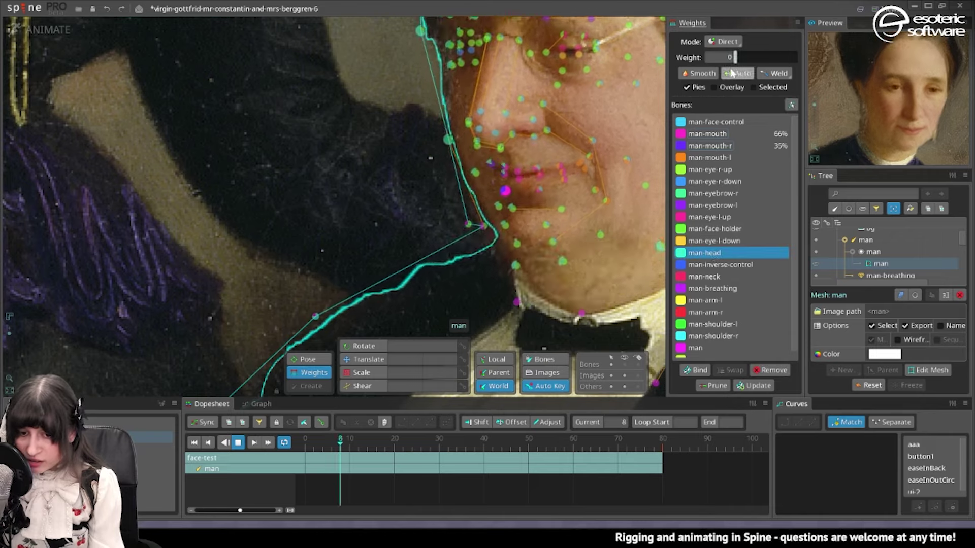
left_click_drag(738, 58, 741, 57)
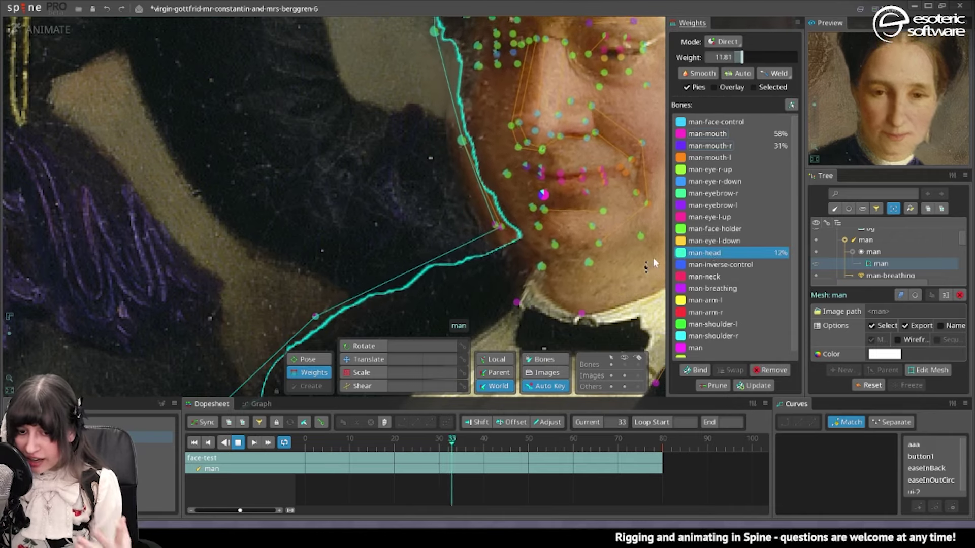
key("space")
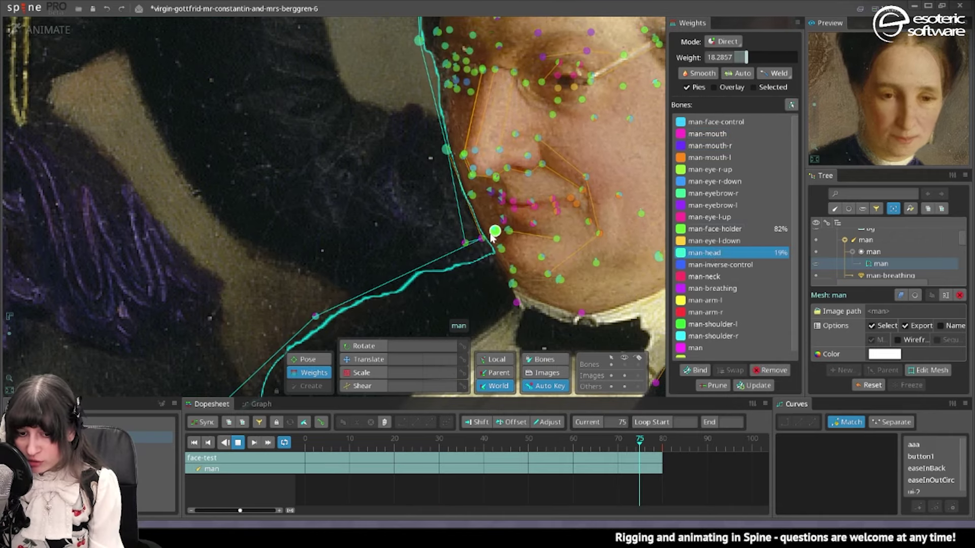
mouse_move(745, 58)
left_mouse_down()
mouse_move(760, 59)
mouse_move(727, 55)
mouse_move(738, 66)
left_mouse_up()
left_click(538, 243)
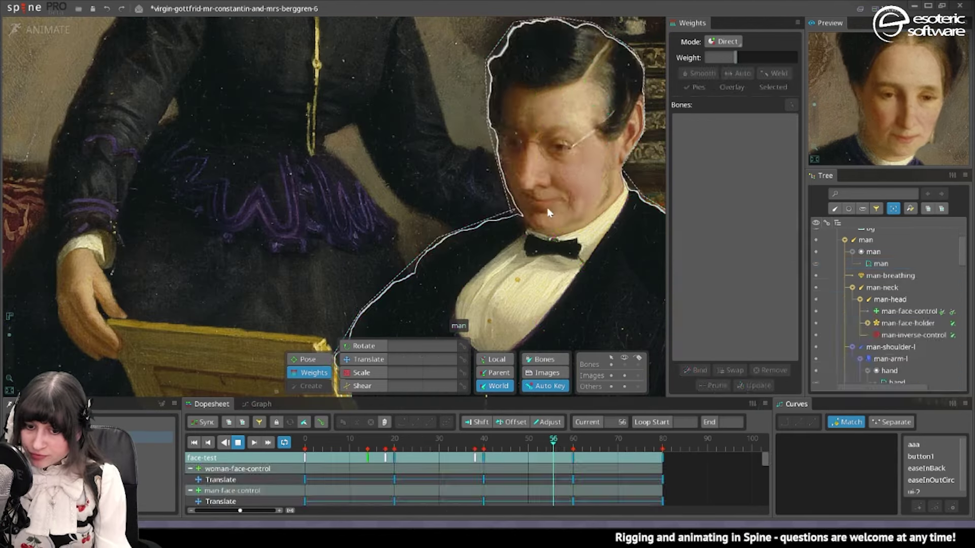
- Give the nose-bridge vertex about 25% man-face-control weight and the chin vertex above the collar about 38% man-head weight
left_click(547, 208)
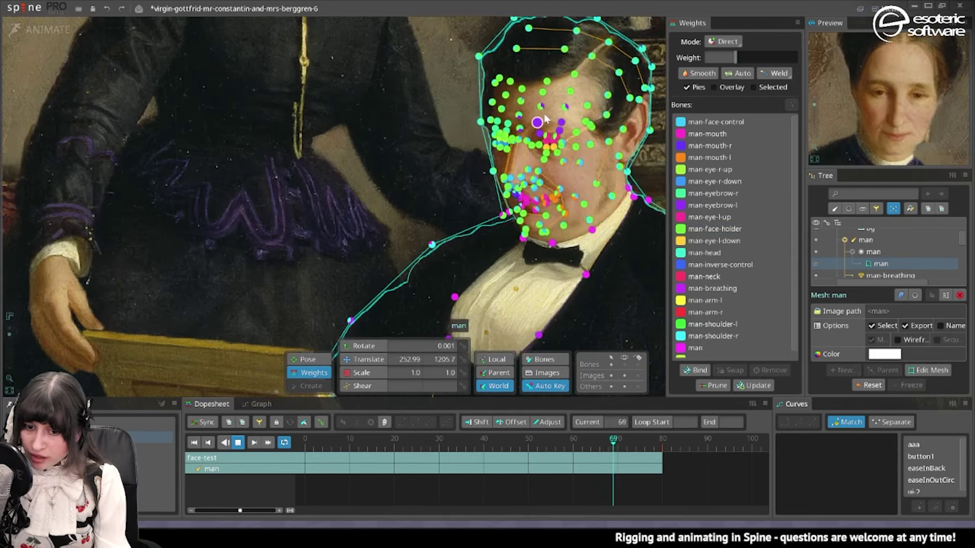
scroll(537, 123, "up", 2)
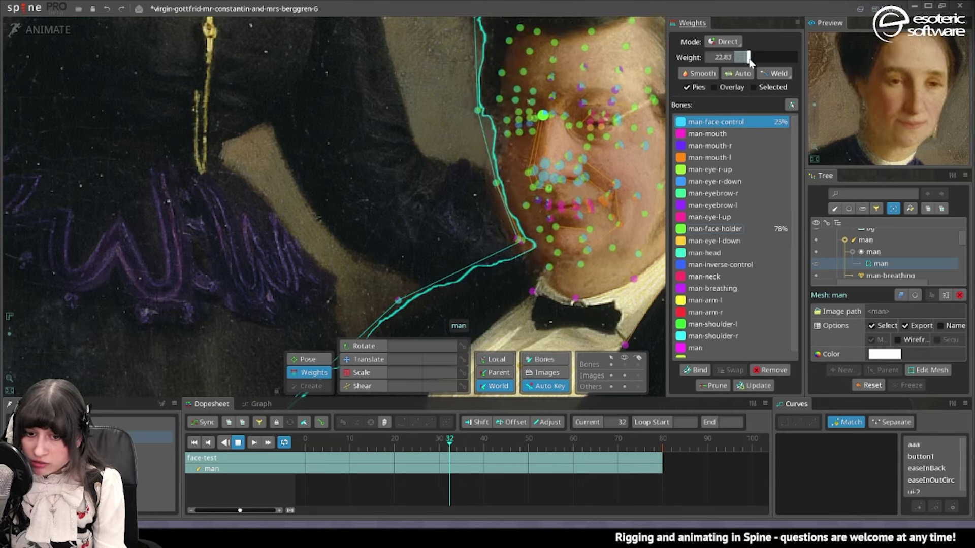
left_click(238, 443)
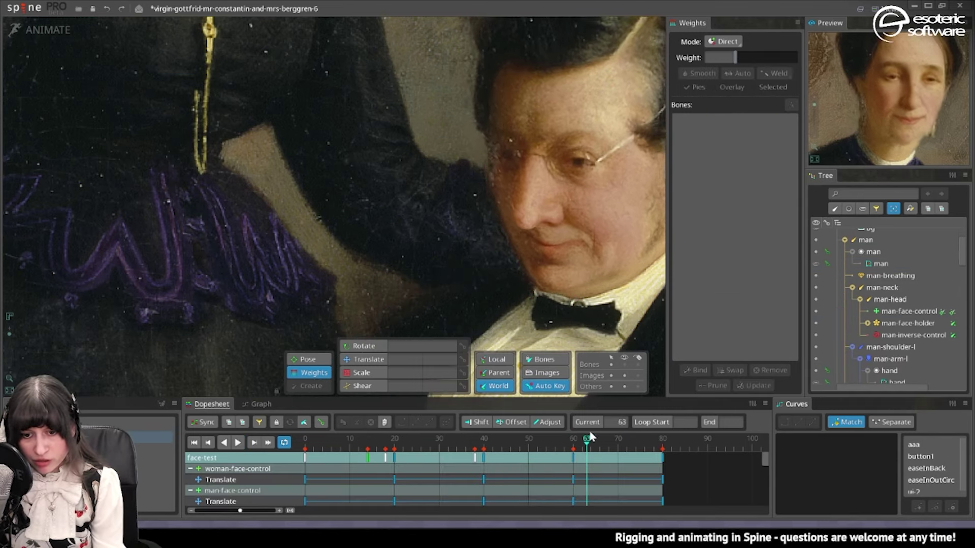
left_click(541, 164)
scroll(522, 150, "up", 5)
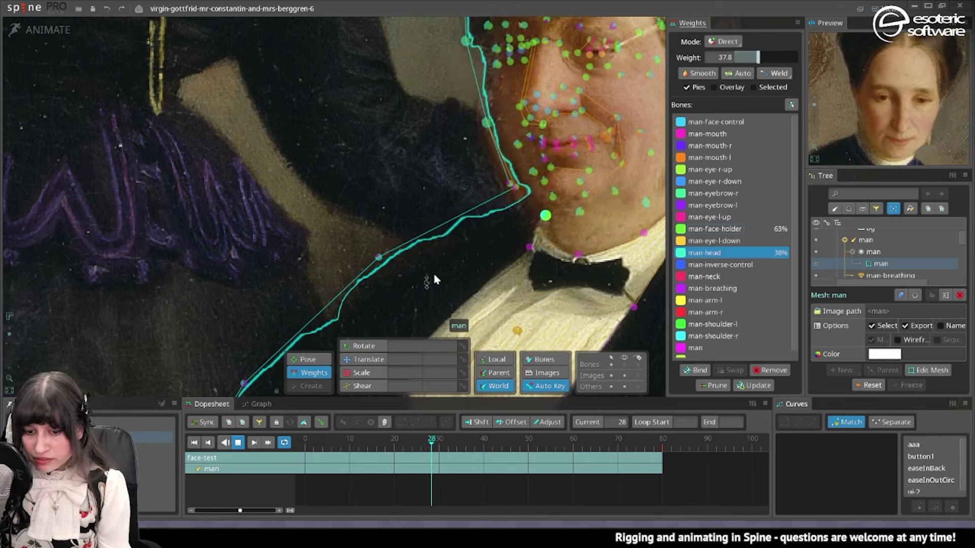
- Switch to Setup mode and add two vertices to the man mesh, at the jaw outline and between chin and collar
left_click(34, 26)
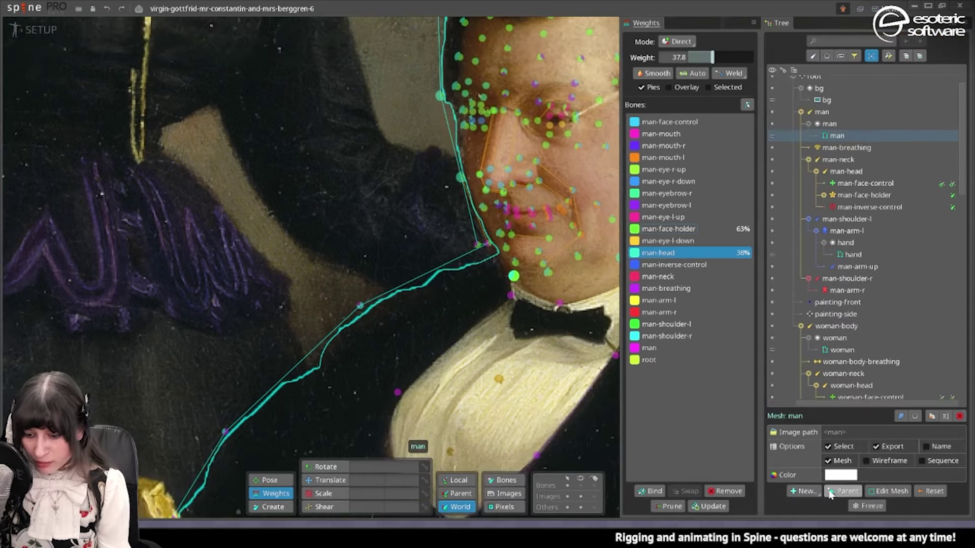
left_click(871, 491)
scroll(482, 300, "up", 4)
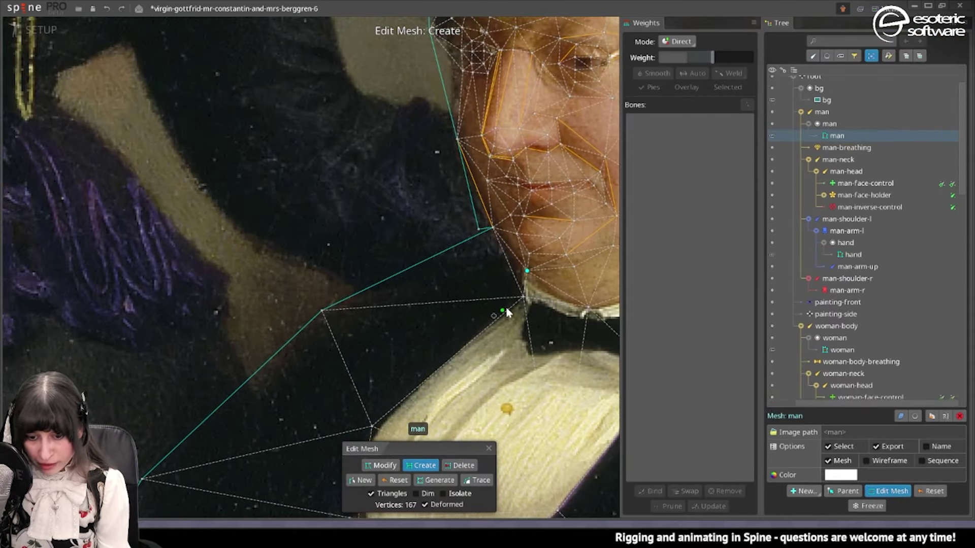
scroll(513, 289, "up", 2)
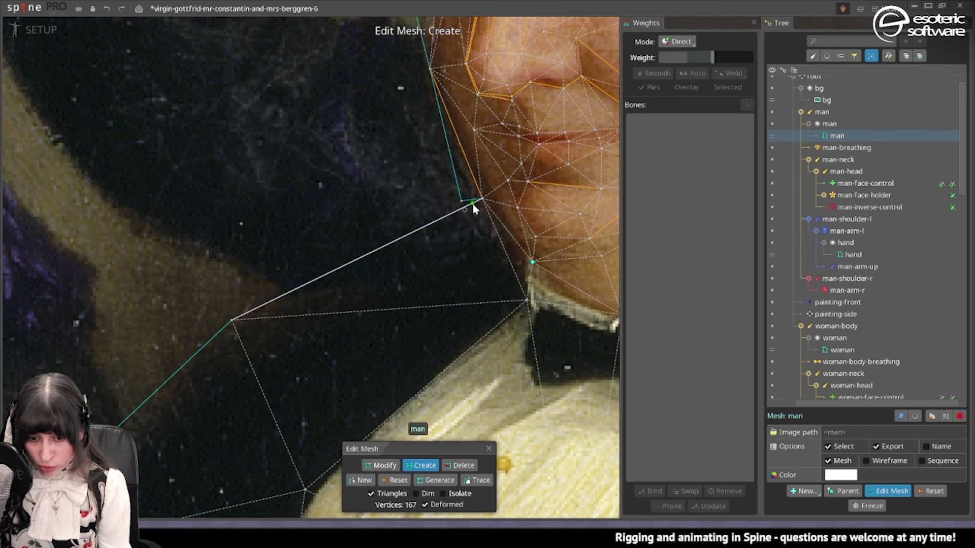
left_click(381, 465)
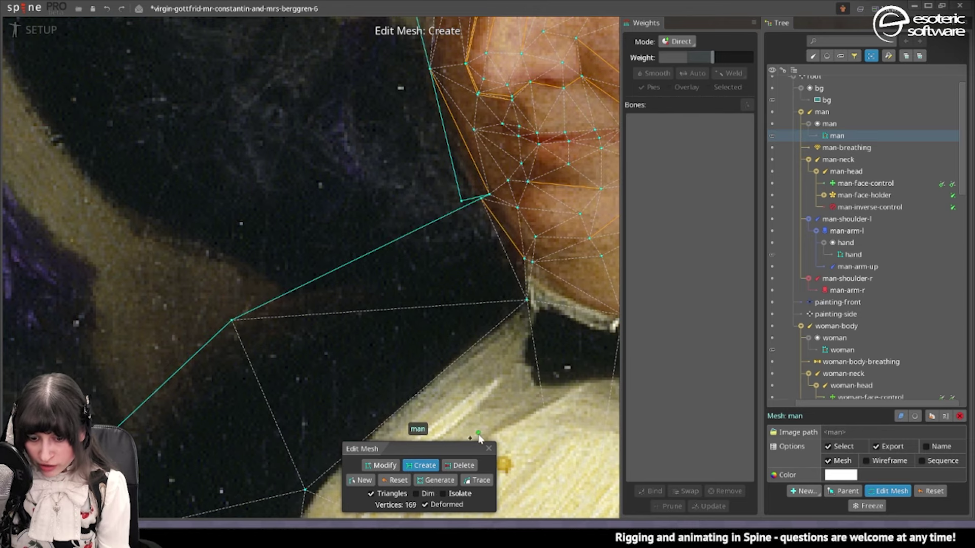
left_click(488, 448)
- Return to Animate mode and weight the two new vertices beside the jaw and collar fully to the man bone
left_click(43, 28)
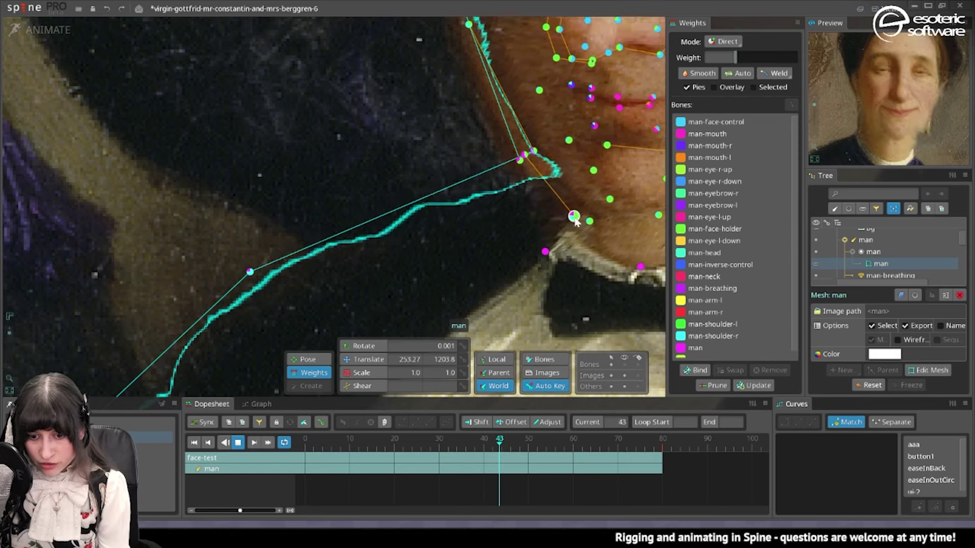
left_click(573, 214)
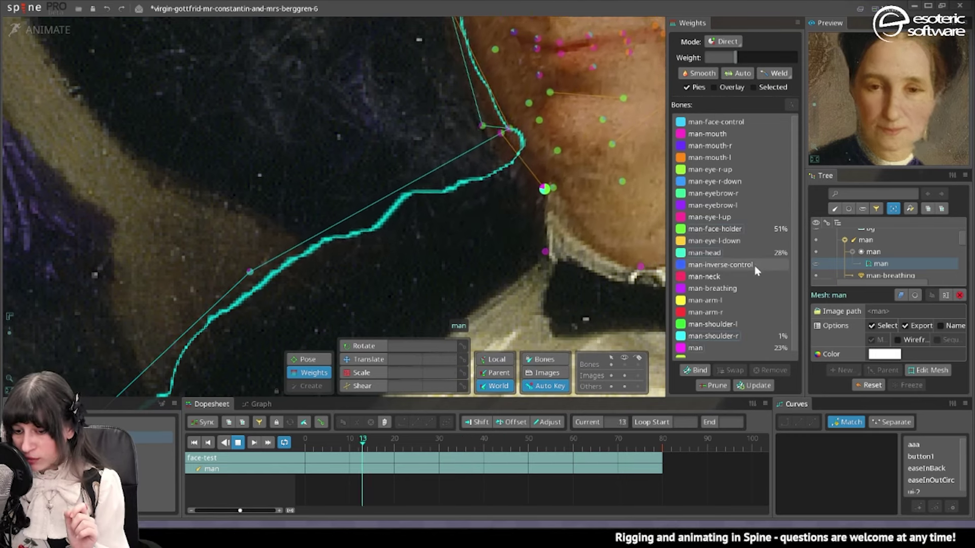
left_click(544, 252)
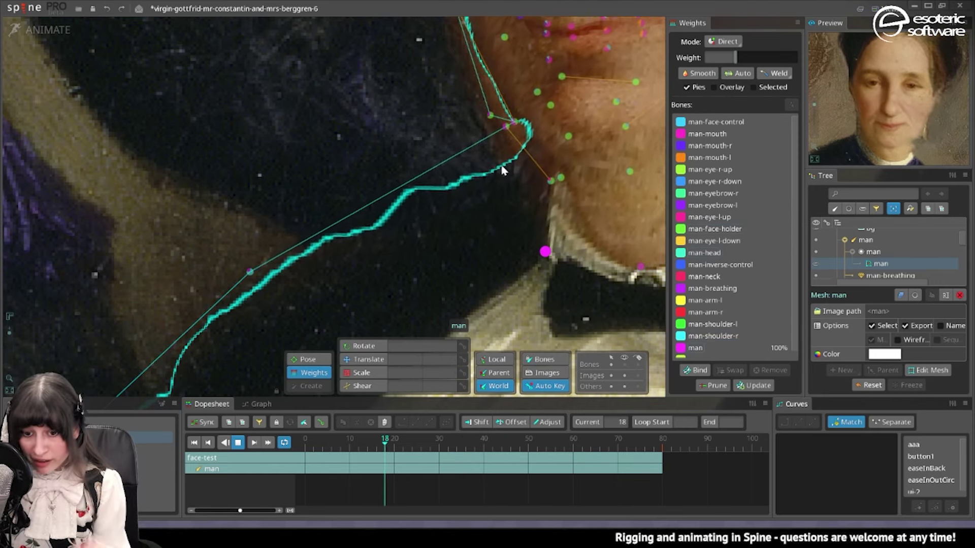
left_click(739, 347)
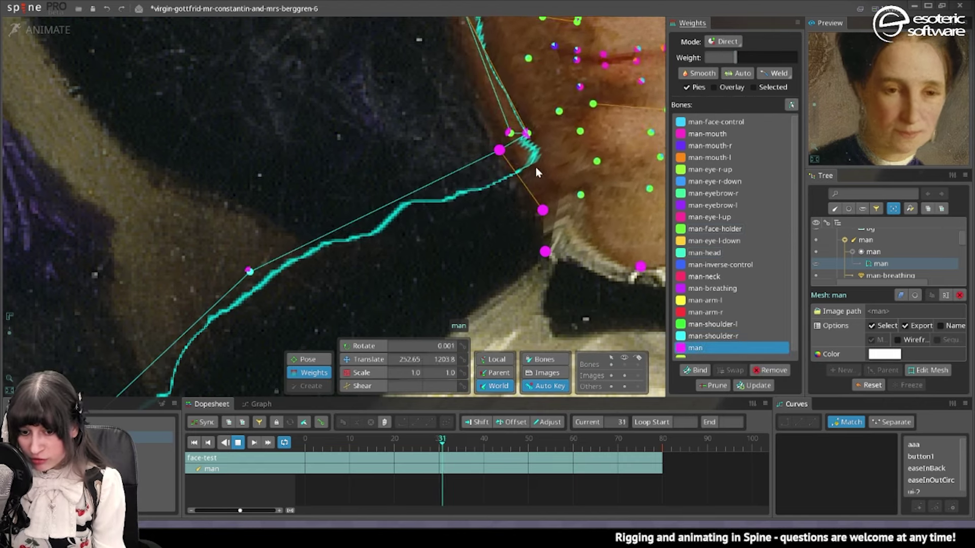
key("space")
scroll(528, 171, "down", 3)
left_click_drag(440, 191, 608, 150)
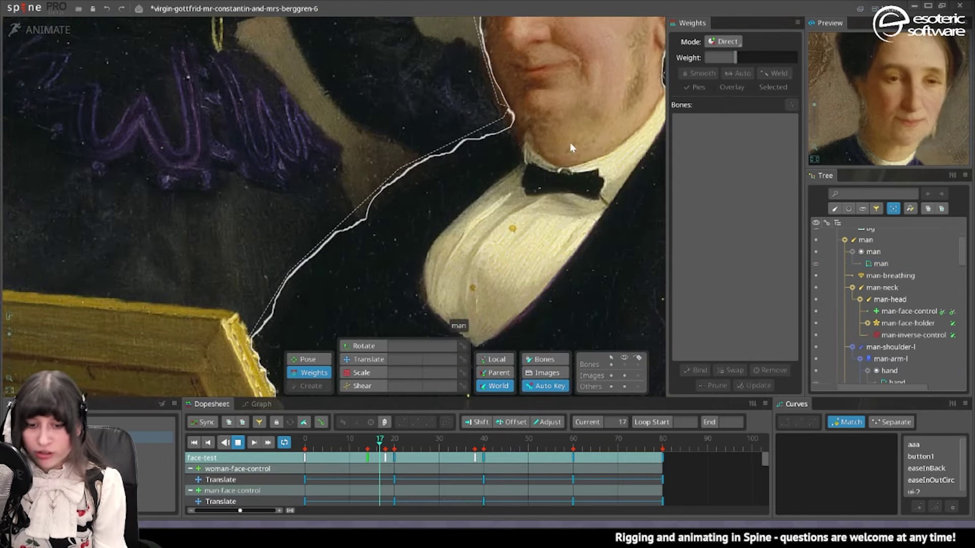
- Adjust the man bone's weight on the chin vertex just above the collar and save the project
left_click(543, 134)
scroll(517, 165, "up", 5)
left_click(516, 166)
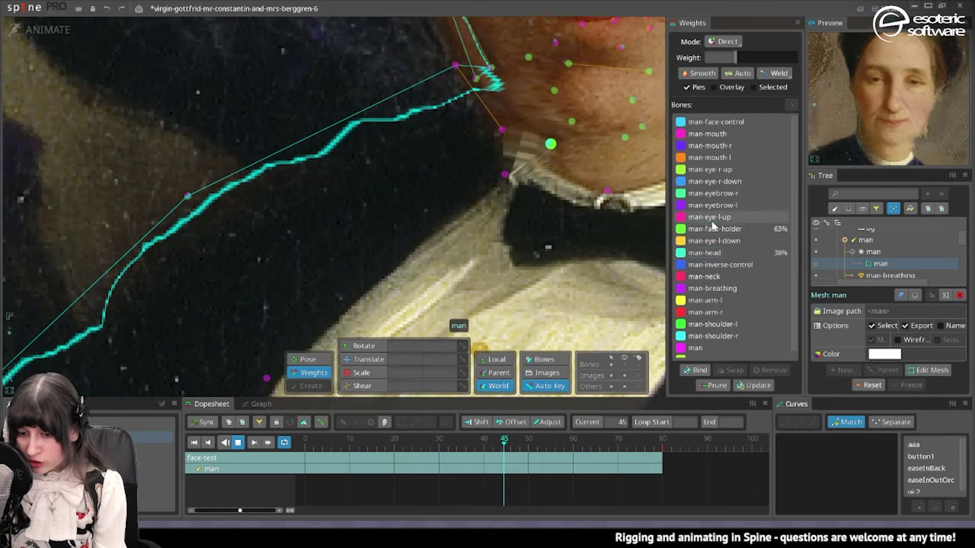
left_click(696, 348)
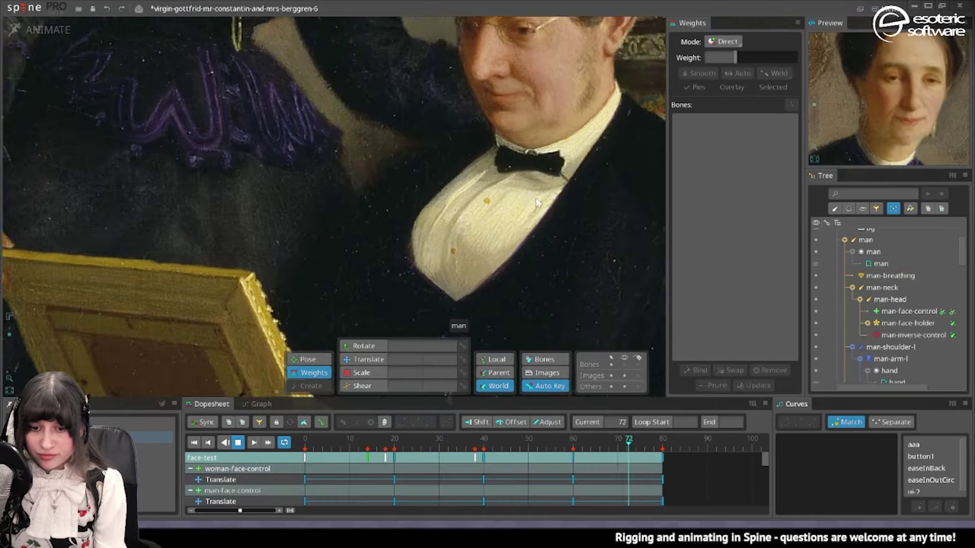
left_click_drag(535, 197, 565, 220)
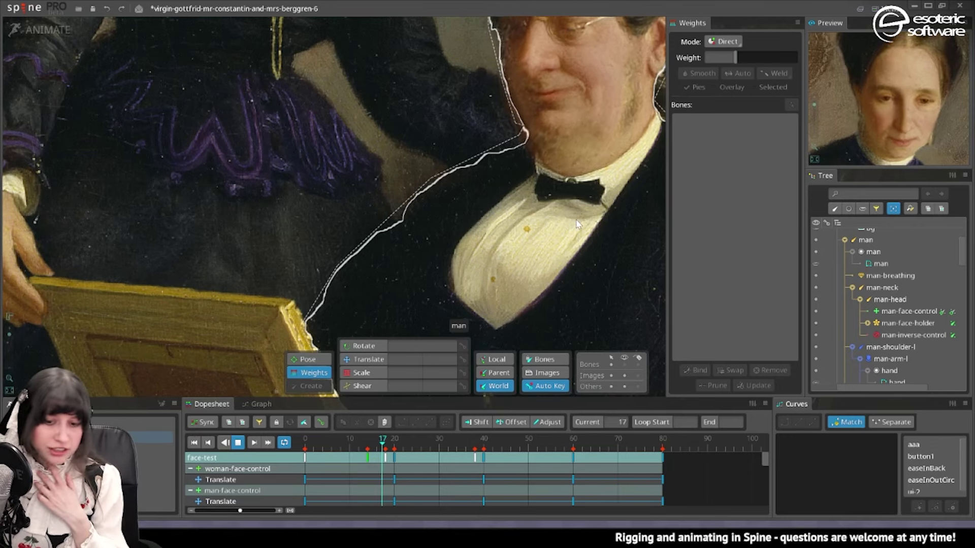
key("ctrl+s")
- Create a new animation named idle
scroll(521, 177, "down", 3)
left_click_drag(482, 131, 460, 60)
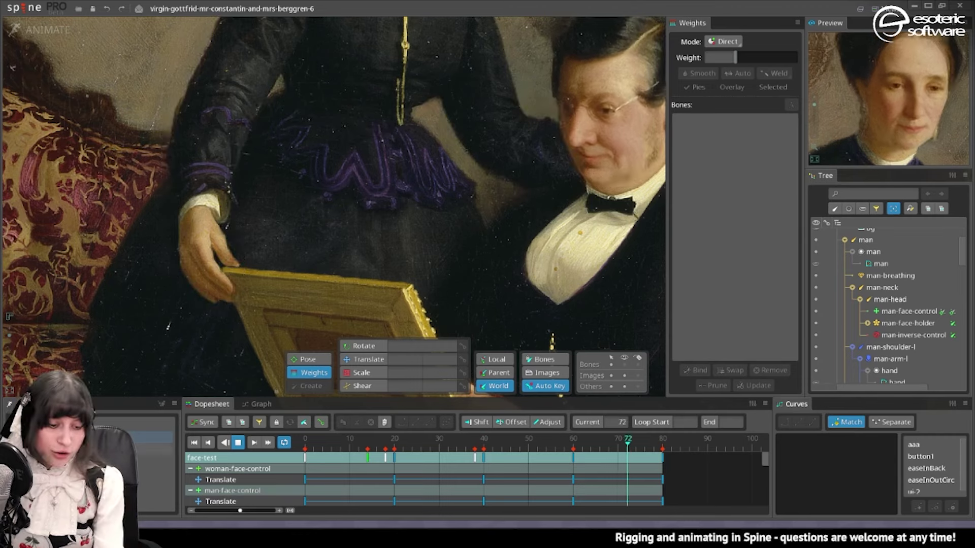
left_click(166, 401)
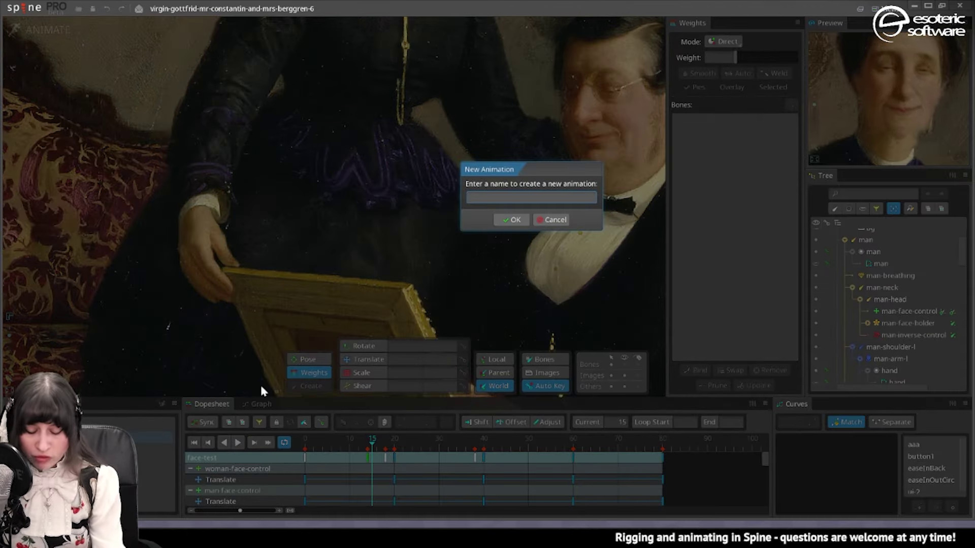
type("idl")
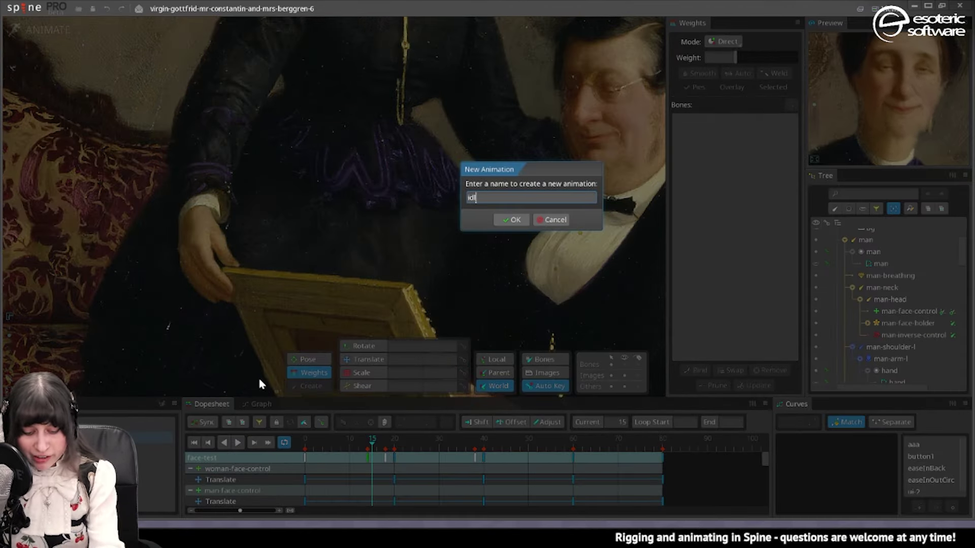
type("e")
key("Return")
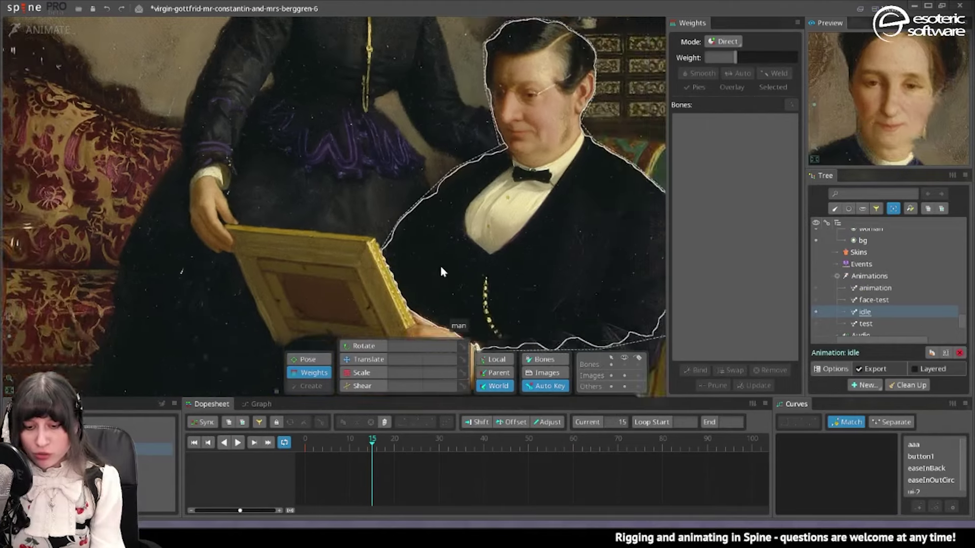
- Inspect the whole painting in Setup mode and return to Animate mode
mouse_move(440, 267)
left_mouse_down()
mouse_move(518, 179)
mouse_move(517, 264)
mouse_move(600, 218)
mouse_move(528, 287)
left_mouse_up()
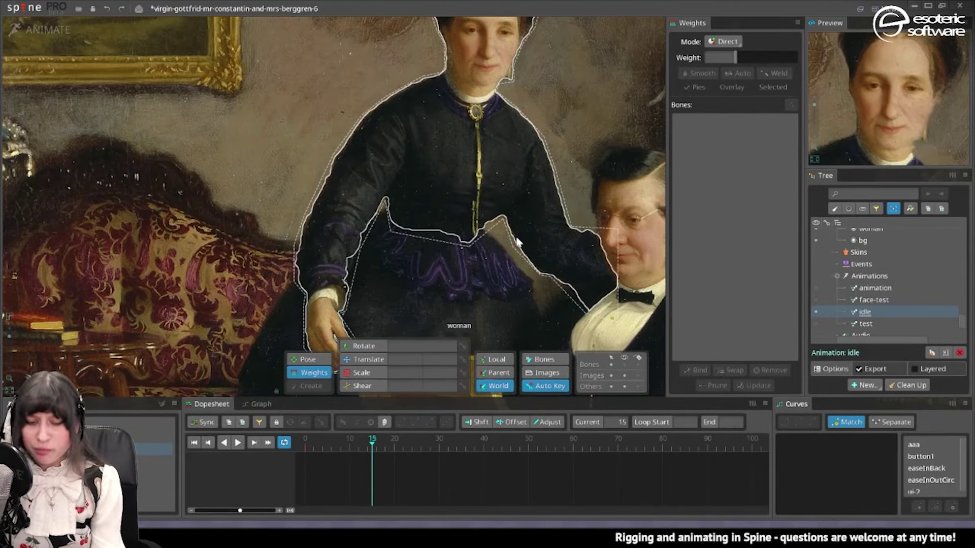
double_click(969, 27)
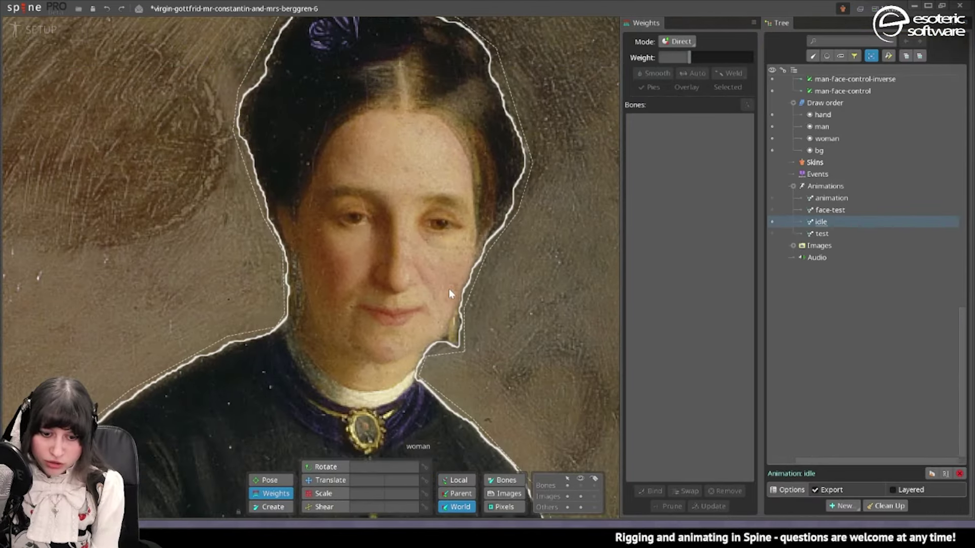
scroll(449, 288, "down", 5)
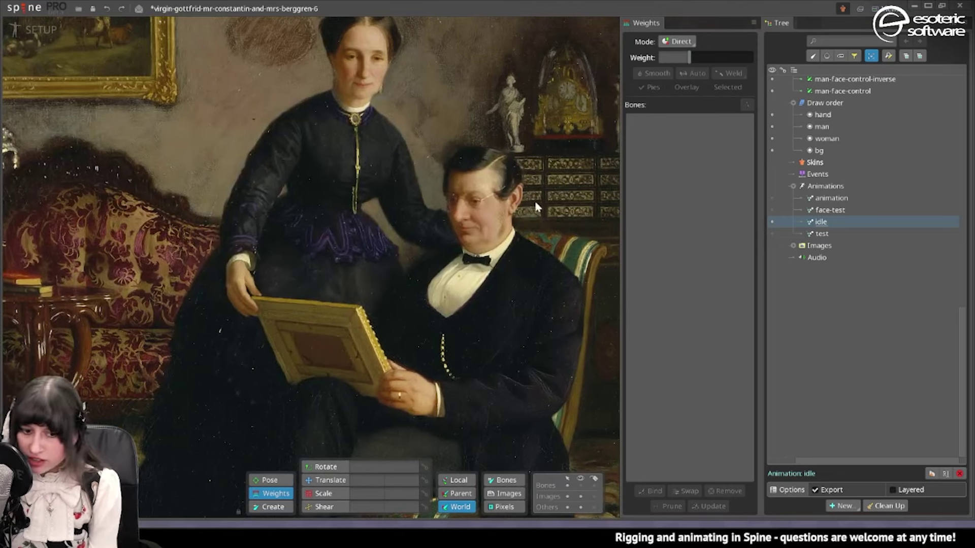
left_click_drag(408, 323, 410, 344)
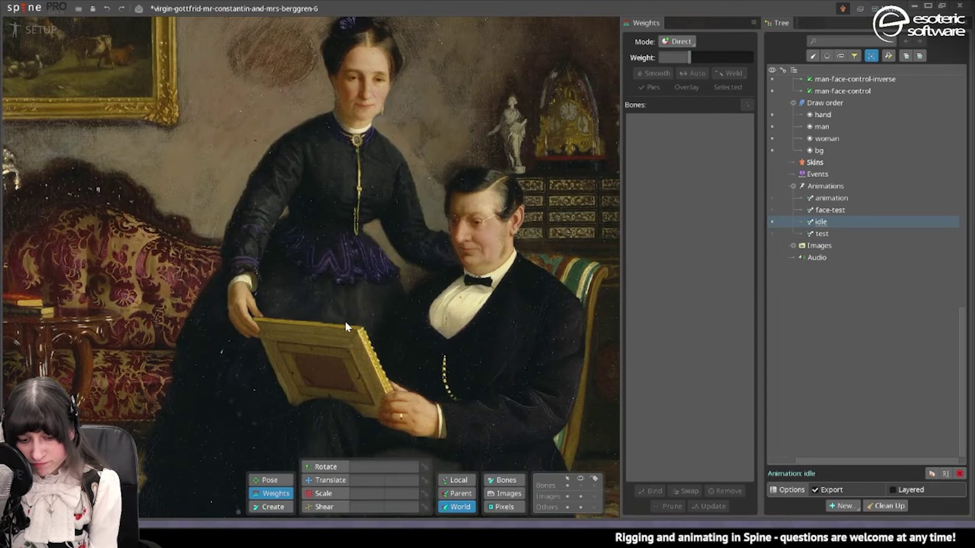
left_click_drag(345, 321, 379, 312)
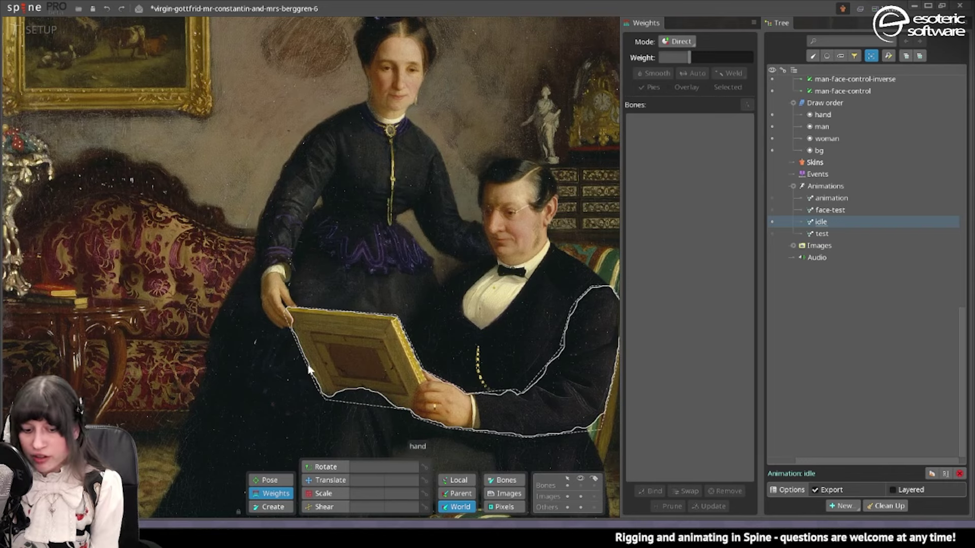
key("ctrl+Tab")
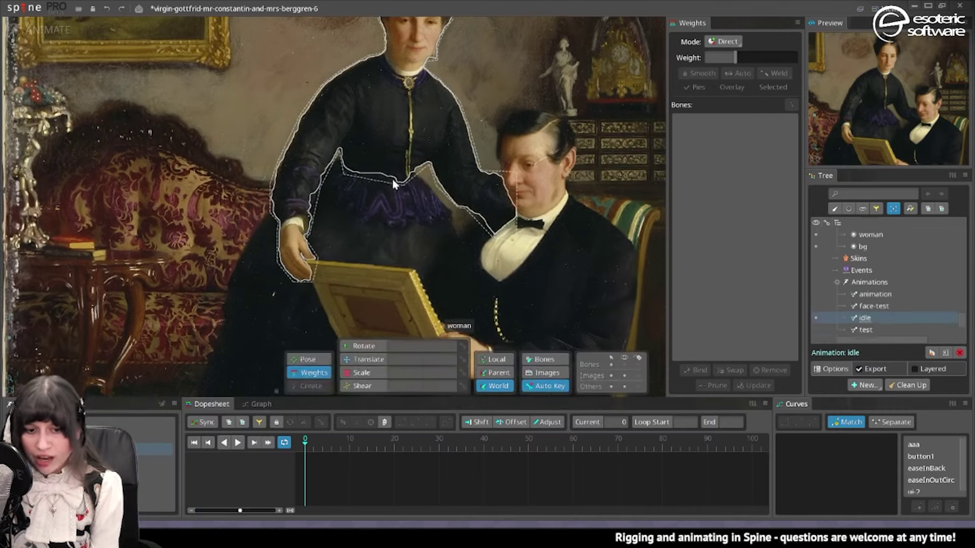
- Leave the Weights tool and select the woman-body bone in the idle animation
left_click(370, 337)
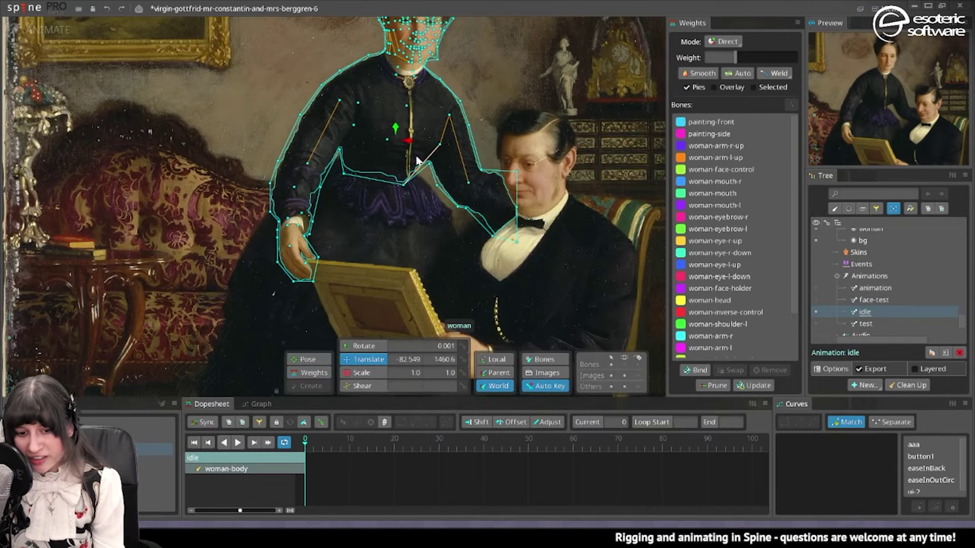
key("space")
left_click_drag(425, 77, 446, 190)
left_click(438, 150)
mouse_move(493, 220)
left_mouse_down()
mouse_move(490, 236)
mouse_move(468, 79)
left_mouse_up()
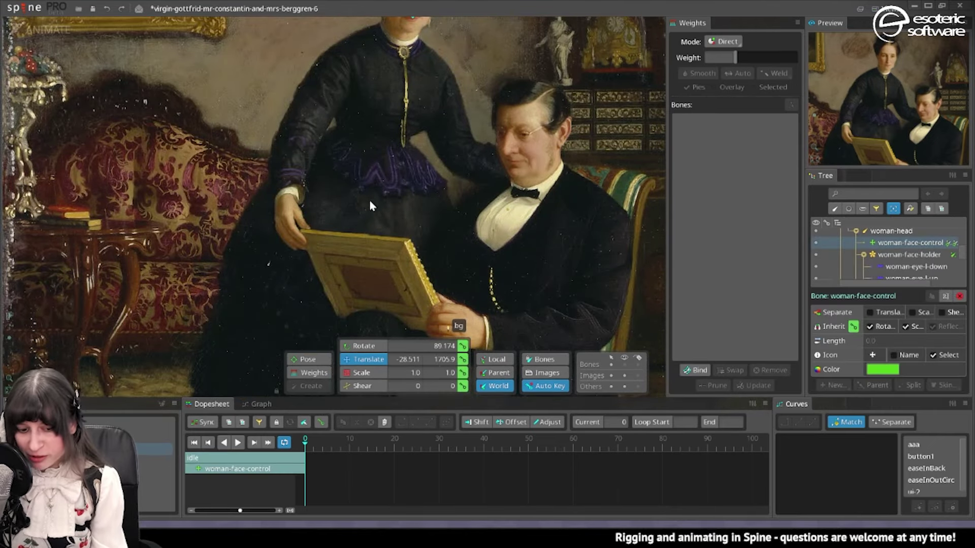
left_click_drag(351, 177, 368, 207)
left_click_drag(442, 195, 450, 229)
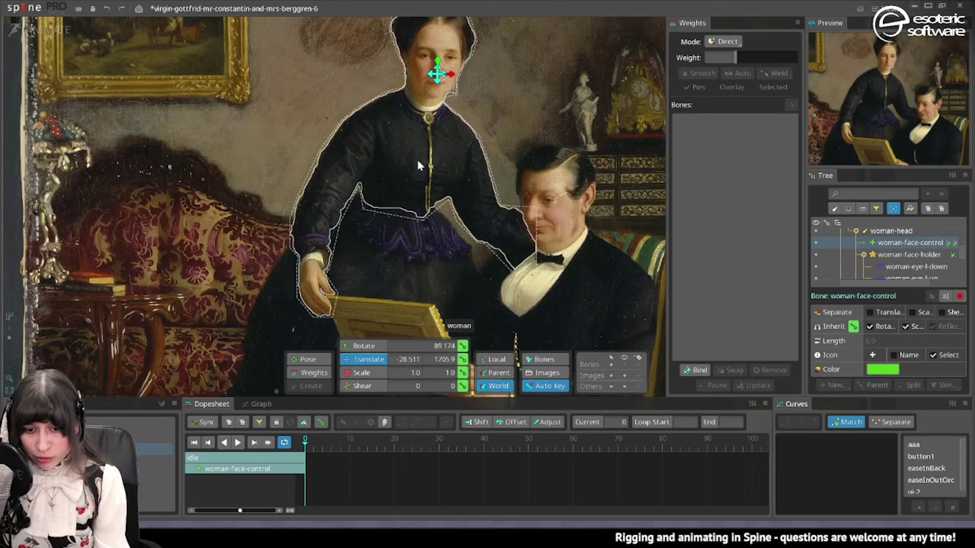
left_click(413, 175)
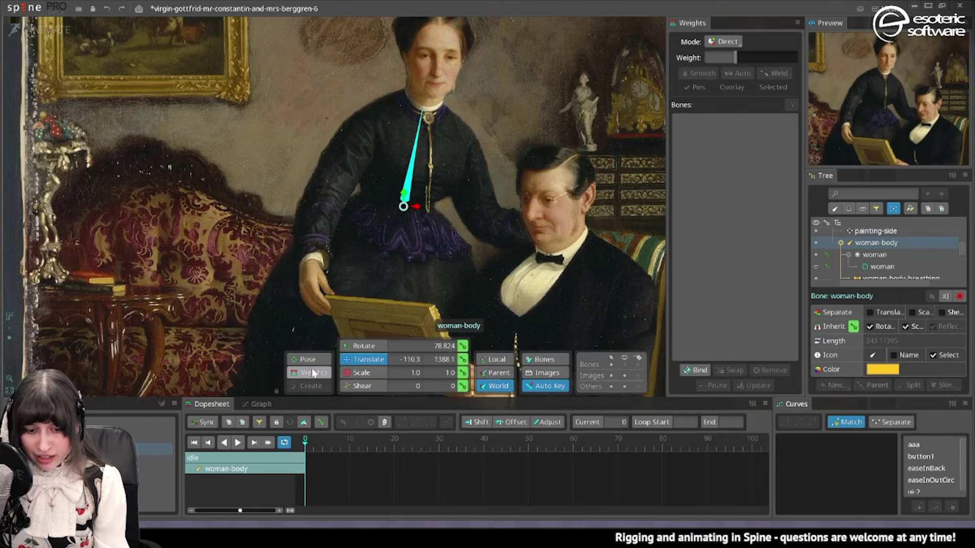
- Try translating the woman-body bone slightly and undo the move
left_click(622, 365)
left_click(622, 366)
left_click_drag(403, 194, 407, 199)
key("ctrl+z")
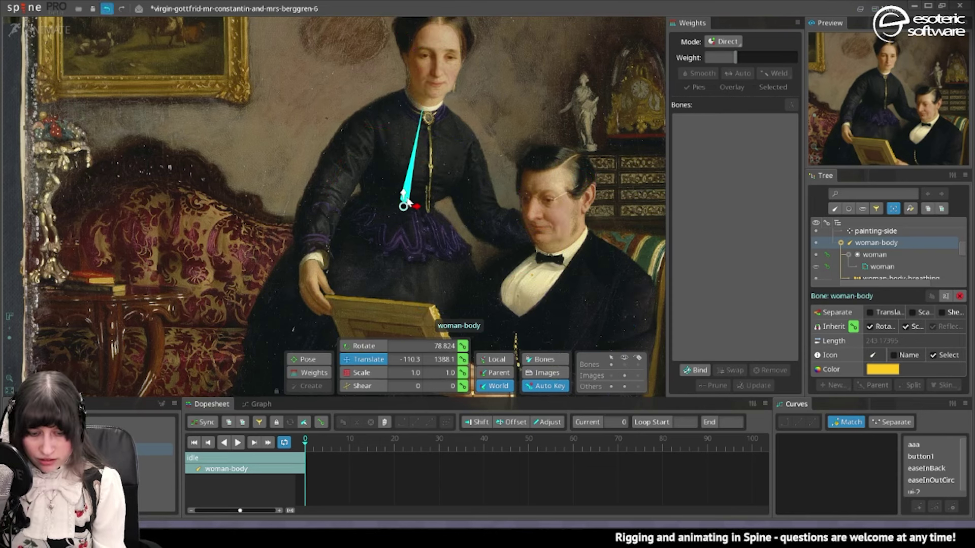
- At frame 0, rotate the woman-body bone to about 75.8° and lower the woman-neck bone to about Y 1610.5
left_click(364, 346)
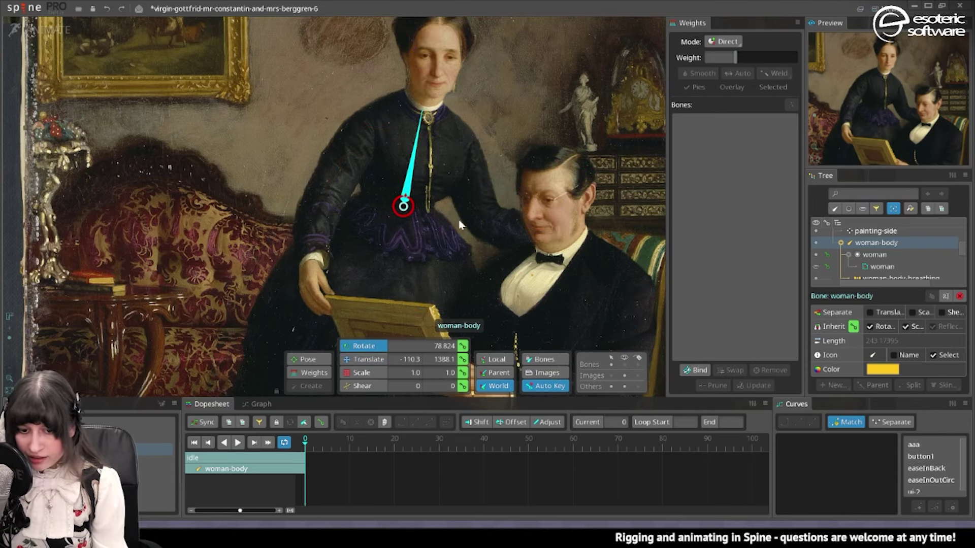
left_click_drag(523, 152, 522, 153)
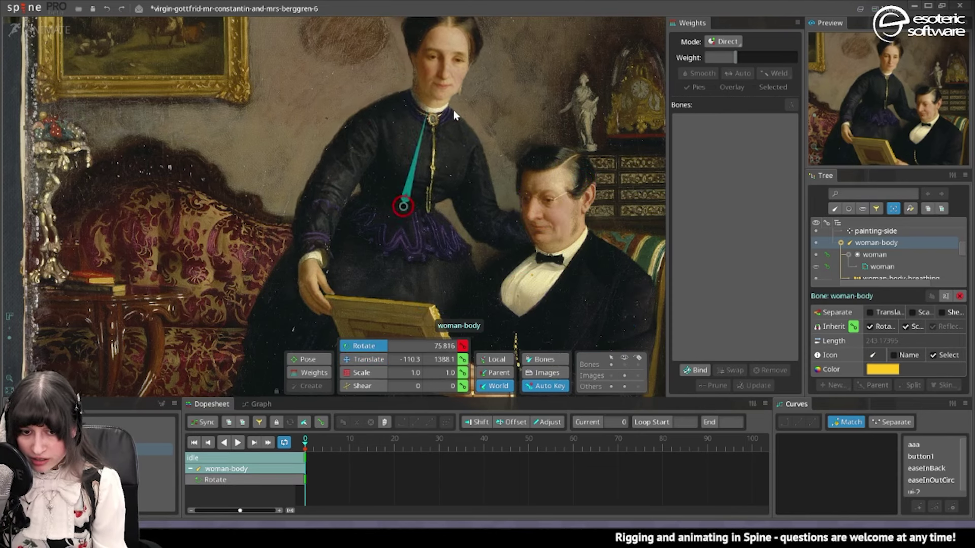
left_click(429, 105)
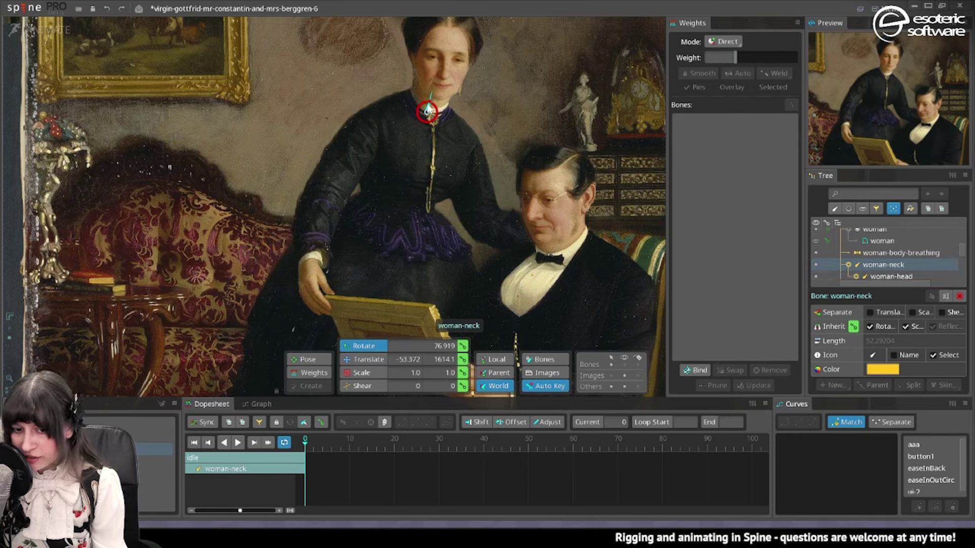
key("v")
left_click_drag(427, 101, 429, 102)
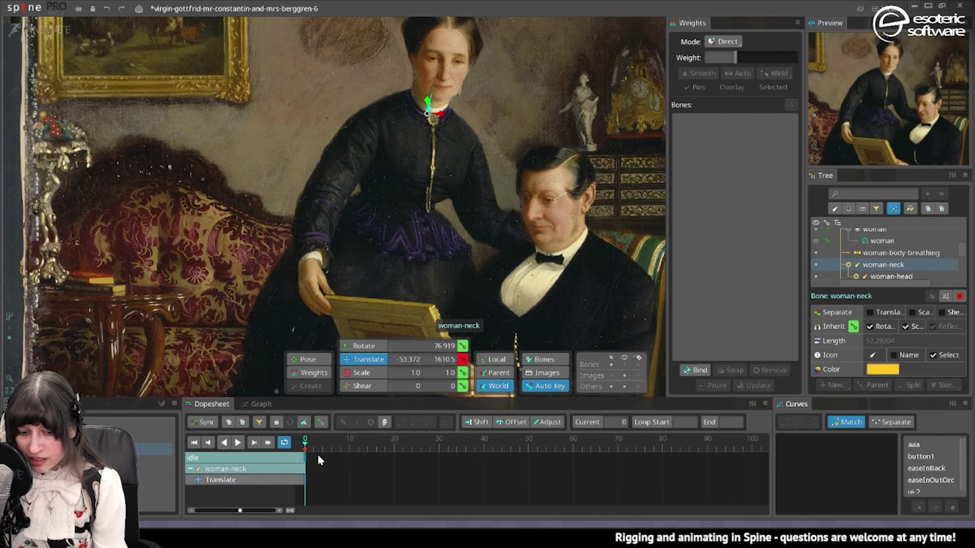
- Shift the woman-body and woman-neck keys from frame 0 to frame 10 and set the current frame to 10
key("space")
left_click_drag(304, 458, 348, 464)
left_click(352, 442)
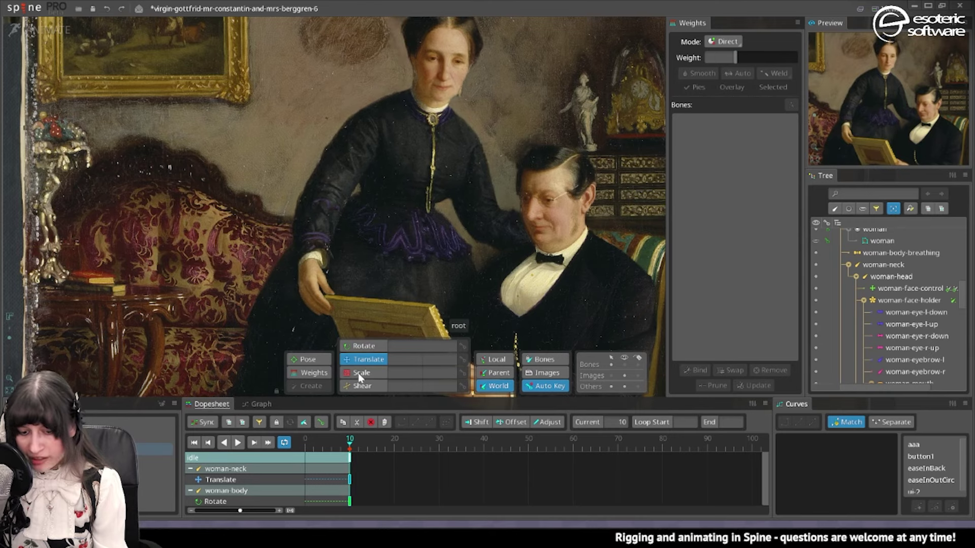
- Rotate the man bone to about 88.3° at frame 10 so his torso leans toward the woman
left_click_drag(549, 262, 550, 199)
left_click(558, 244)
left_click(363, 346)
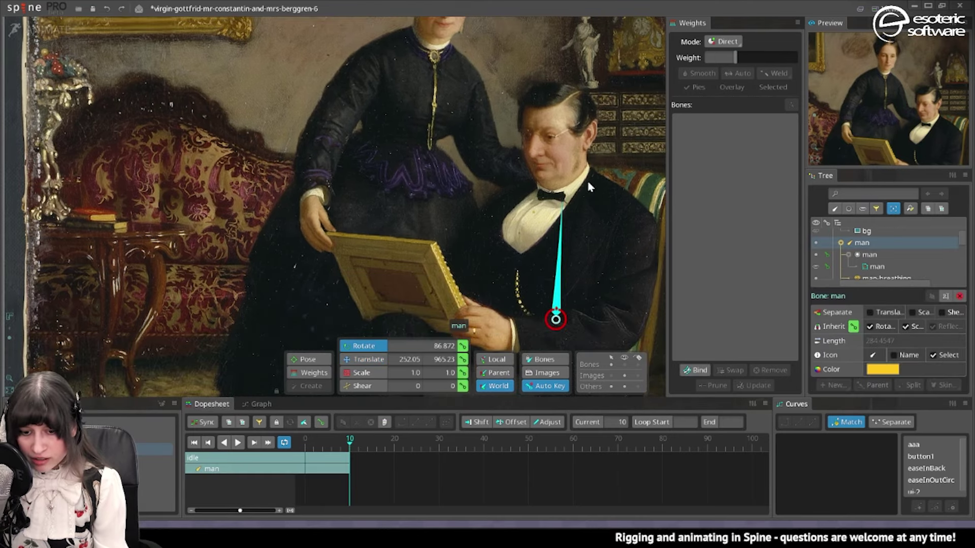
left_click_drag(613, 161, 616, 146)
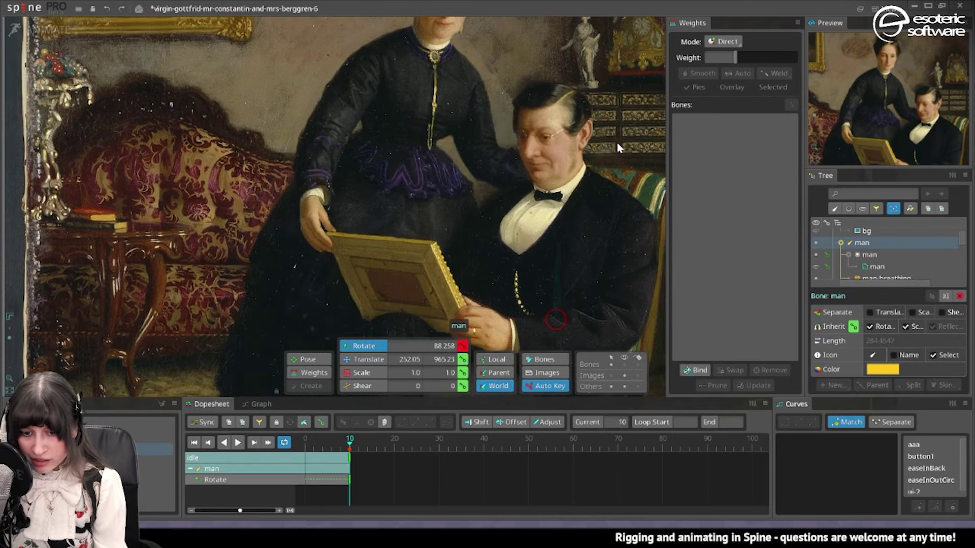
- Examine the man's head and face up close in the frame 10 pose
left_click_drag(422, 204, 416, 162)
left_click(555, 144)
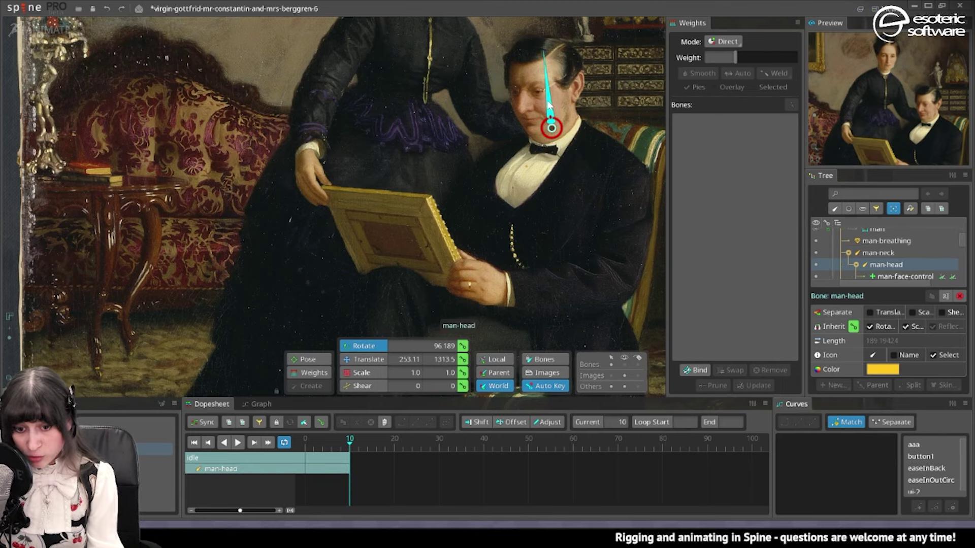
scroll(518, 112, "up", 2)
left_click(518, 113)
left_click_drag(518, 100, 572, 207)
scroll(542, 96, "up", 2)
scroll(602, 175, "down", 2)
left_click_drag(602, 175, 663, 43)
- Try lowering the painting-front bone at frame 10 and undo the moves
mouse_move(481, 229)
left_mouse_down()
mouse_move(471, 196)
mouse_move(479, 233)
left_mouse_up()
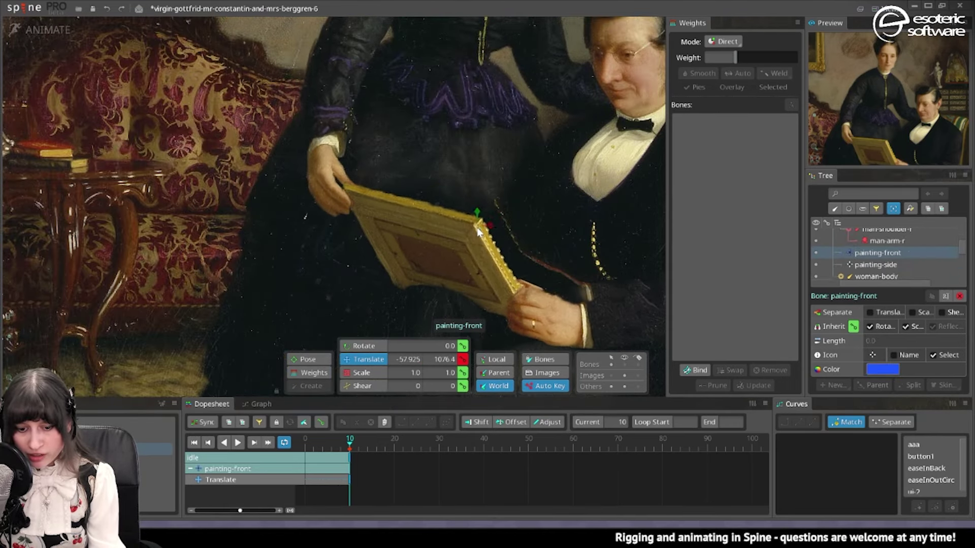
key("ctrl+z")
mouse_move(478, 167)
left_mouse_down()
mouse_move(484, 159)
mouse_move(466, 197)
left_mouse_up()
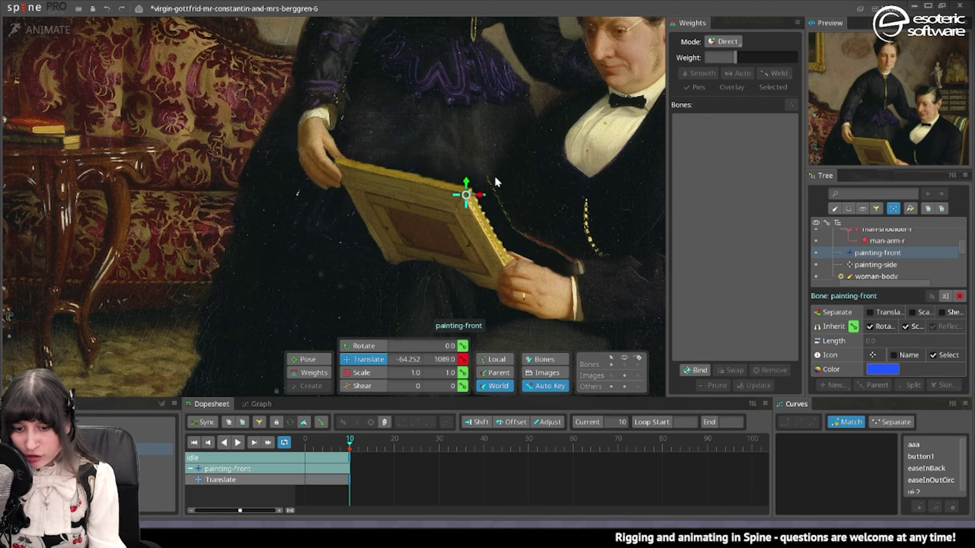
key("ctrl+z")
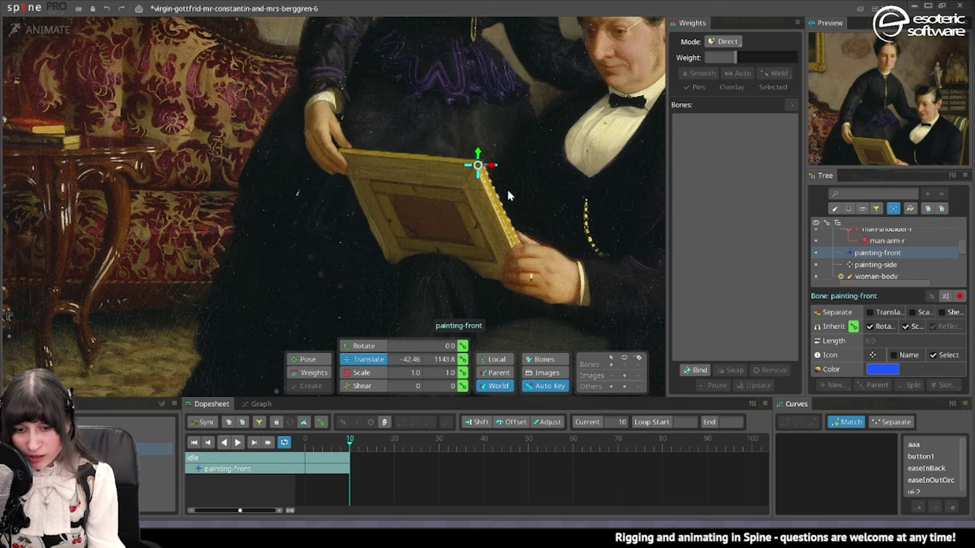
- Move the painting-front bone slightly upward and toward the man at frame 10
left_click_drag(479, 169, 487, 162)
left_click_drag(547, 173, 525, 246)
left_click_drag(526, 193, 521, 246)
- Move the woman-mouth-r bone outward and up to about X -40.4, Y 1683.4 at frame 10
left_click_drag(474, 161, 473, 302)
scroll(473, 172, "up", 4)
left_click(488, 181)
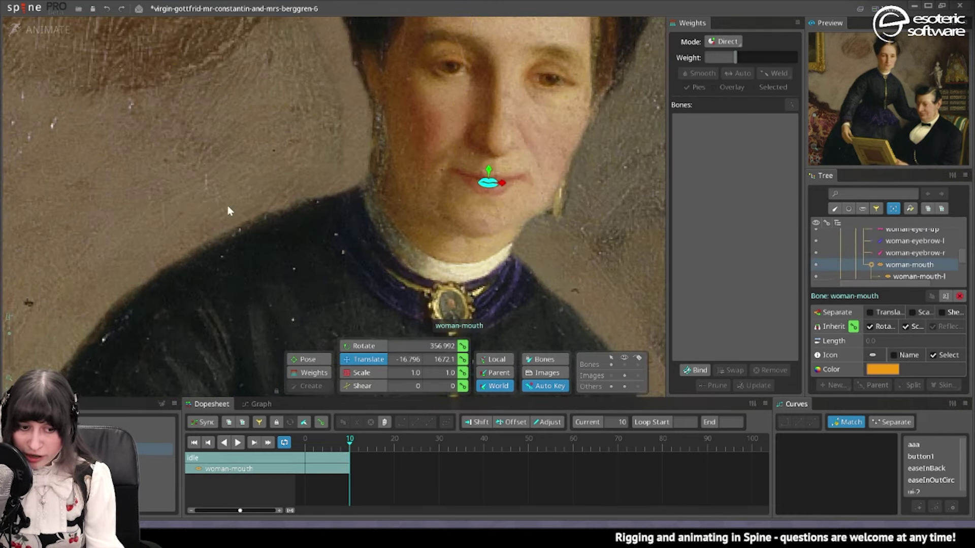
left_click(455, 170)
left_click(523, 179, "ctrl")
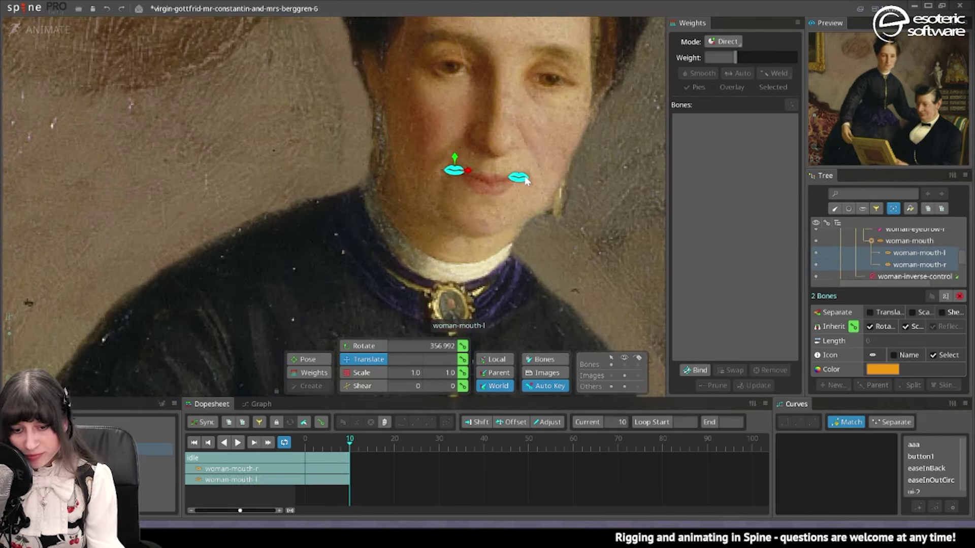
left_click(454, 174)
left_click_drag(454, 175, 447, 166)
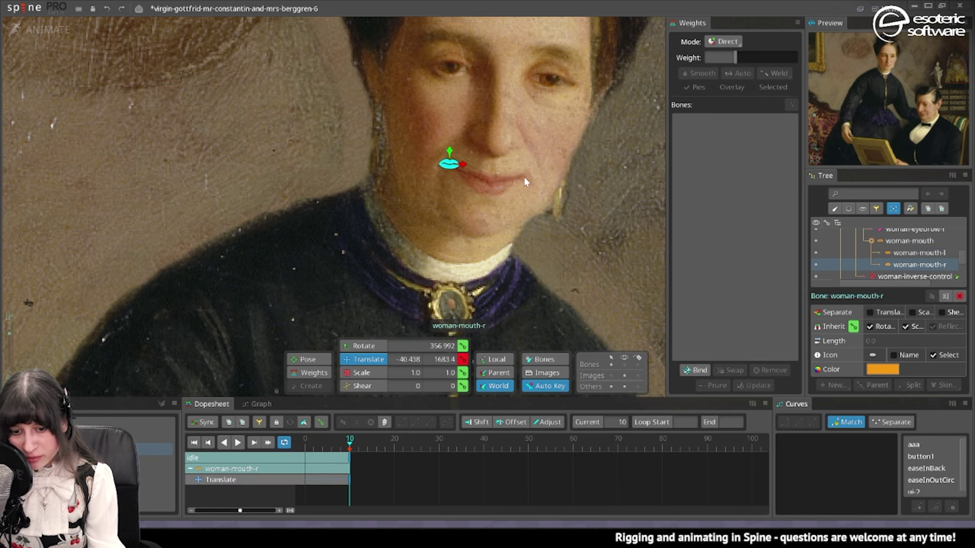
- Lower the woman-mouth bone slightly and rotate the woman-mouth-r bone to about 342.8°
left_click(491, 181)
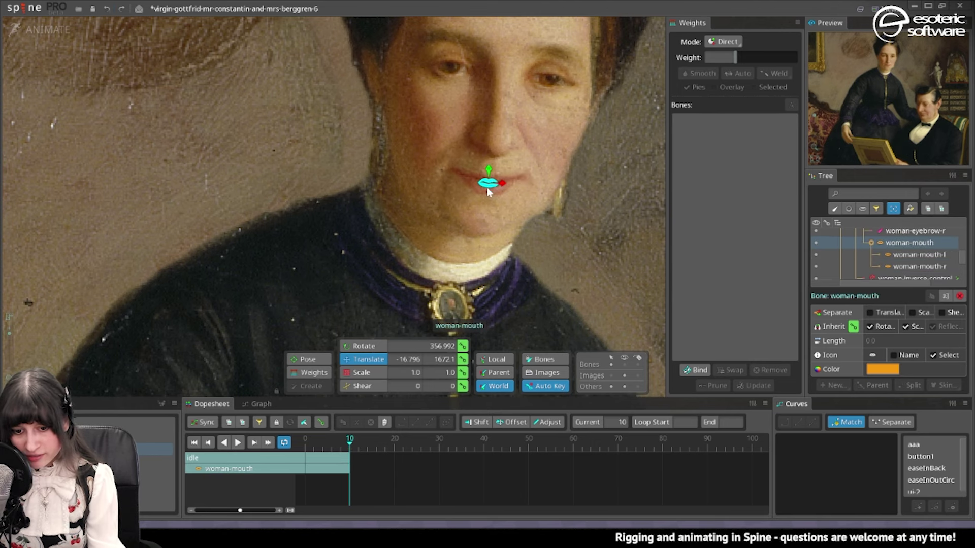
left_click_drag(487, 188, 484, 193)
left_click(449, 170)
left_click(371, 346)
left_click_drag(559, 254, 550, 264)
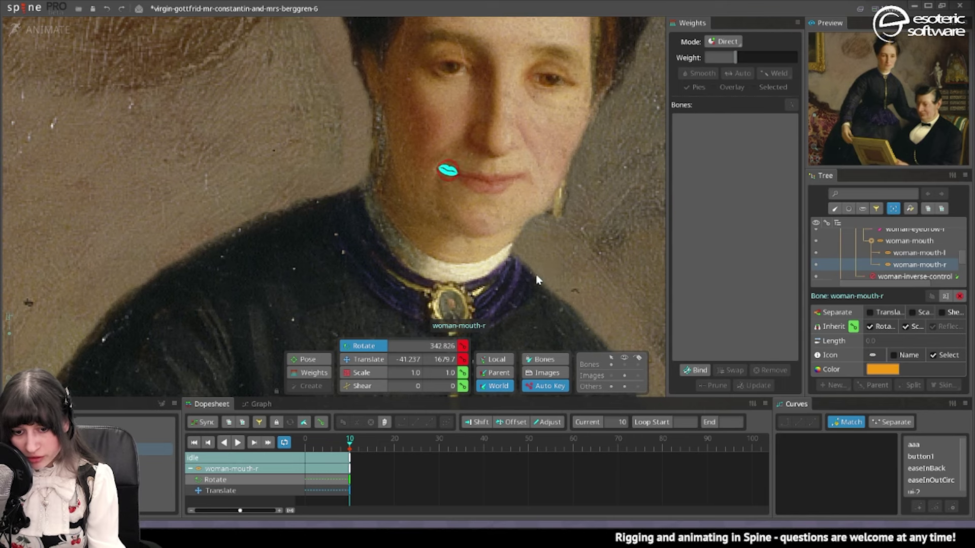
- Rotate the woman-mouth-l bone to about 13.1° and move it outward to about X 4.4, Y 1675.3
left_click(525, 177)
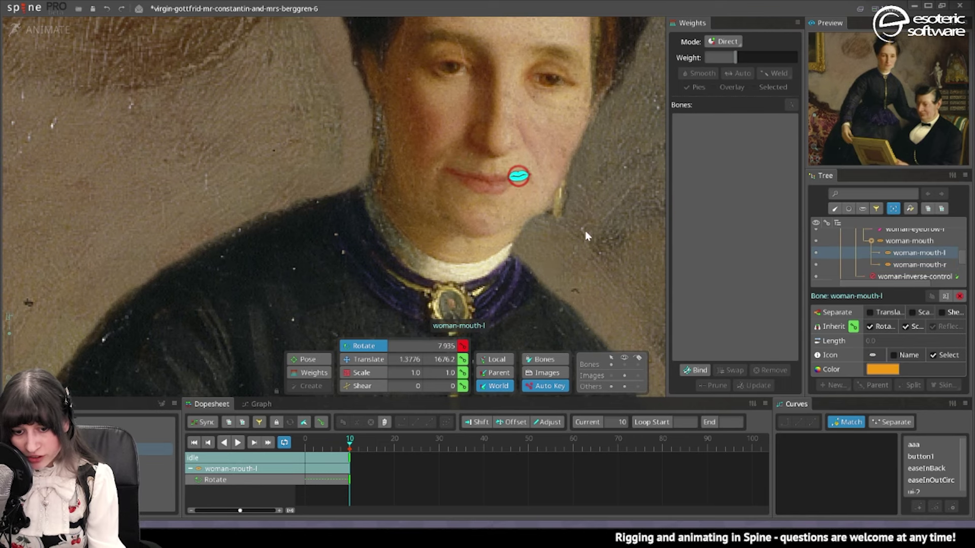
left_click(492, 186)
key("v")
left_click_drag(519, 177, 523, 178)
- Rotate the woman-eyebrow-r bone to about 358.4° and rotate the woman-eyebrow-l bone slightly at frame 10
left_click_drag(533, 120, 531, 171)
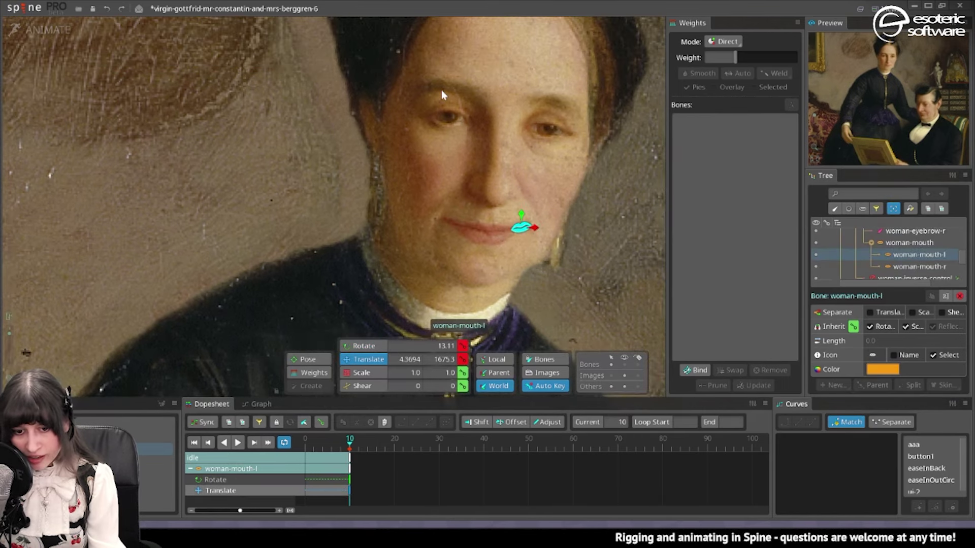
left_click(438, 93)
key("r")
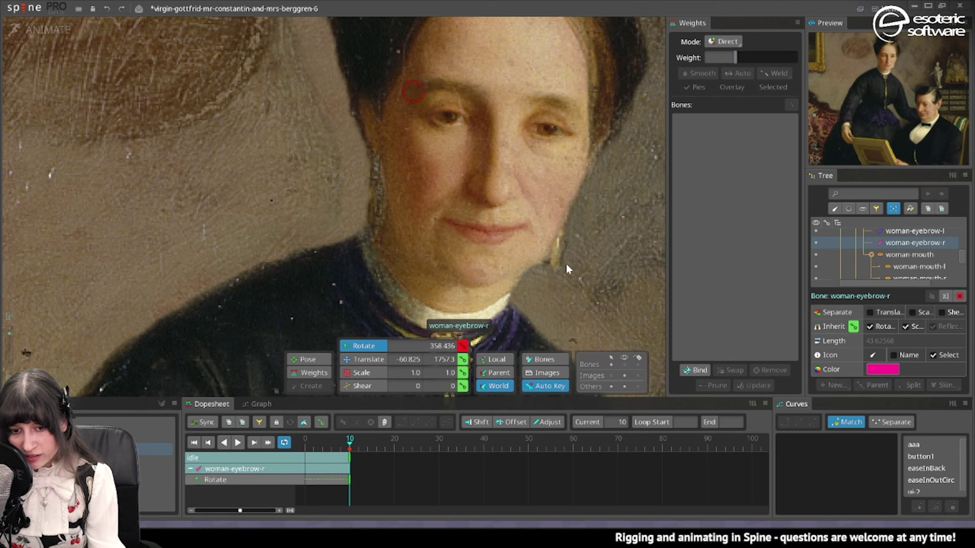
left_click(549, 103)
left_click_drag(620, 207, 613, 209)
- Raise the woman-eye-r-down and woman-eye-l-down bones together slightly at frame 10 and clear the selection
left_click(446, 126)
left_click(544, 136, "ctrl")
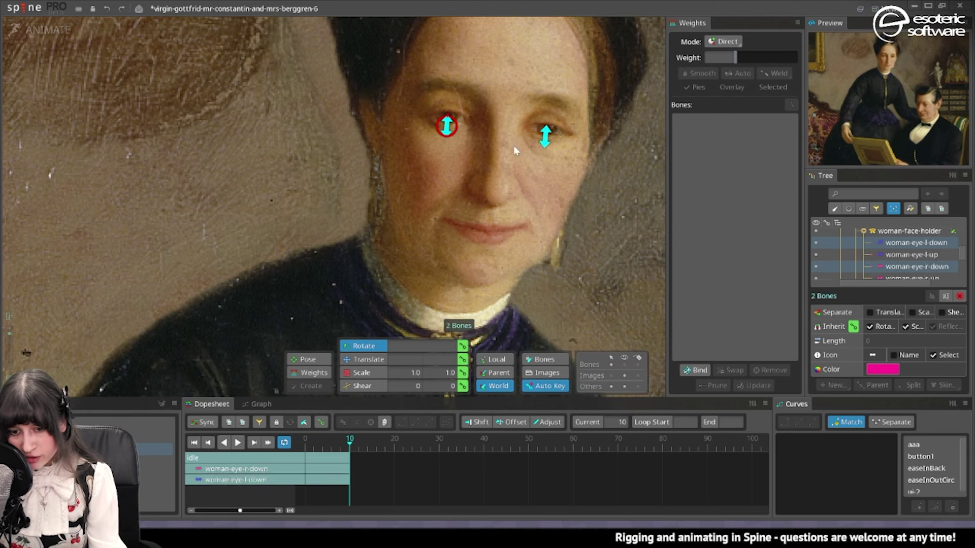
left_click_drag(447, 113, 448, 113)
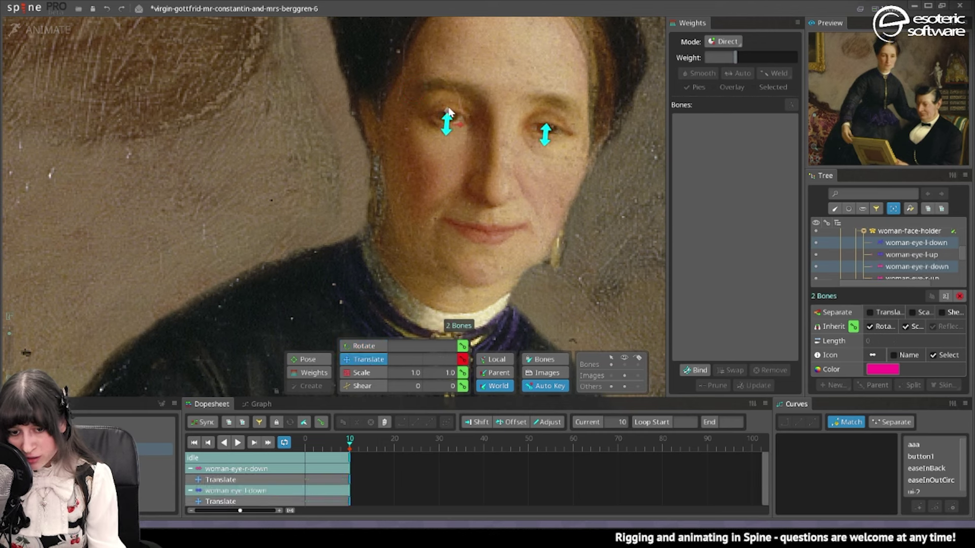
key("space")
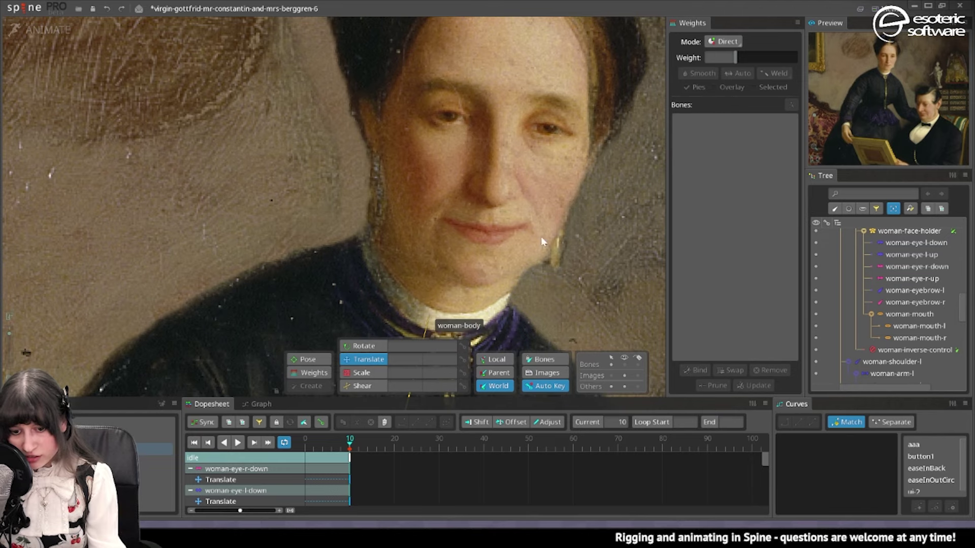
scroll(483, 212, "down", 3)
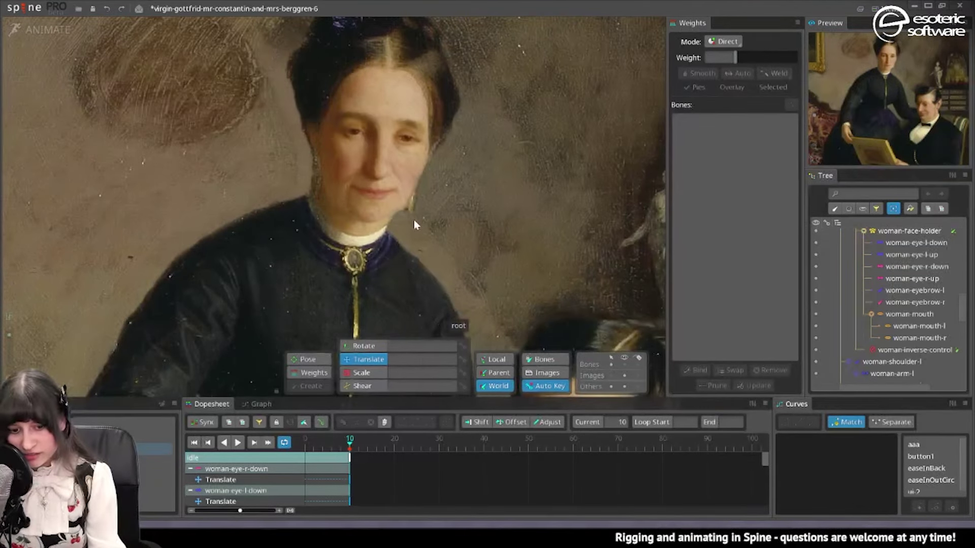
left_click_drag(568, 222, 670, 236)
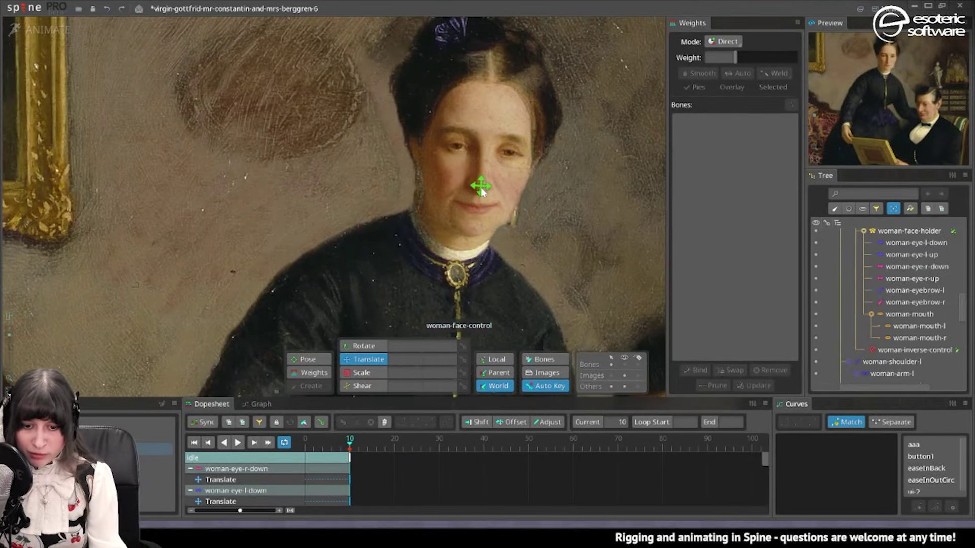
- Lower the woman-face-control bone to about Y 1685.3 and move the man-face-control bone to about X 172.9, Y 1343.0 at frame 10
left_click_drag(482, 190, 482, 198)
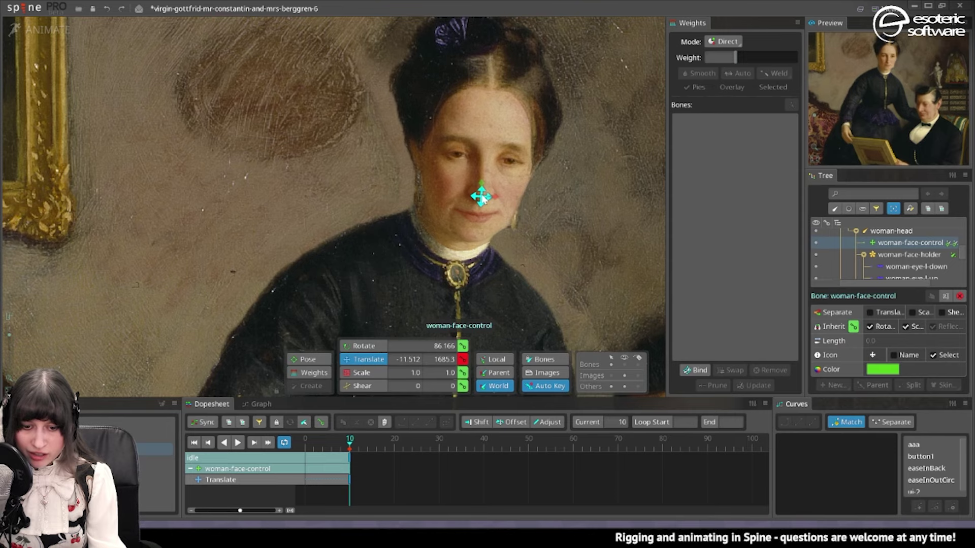
scroll(549, 242, "down", 1)
left_click_drag(569, 251, 449, 159)
left_click_drag(583, 227, 507, 134)
scroll(480, 146, "up", 1)
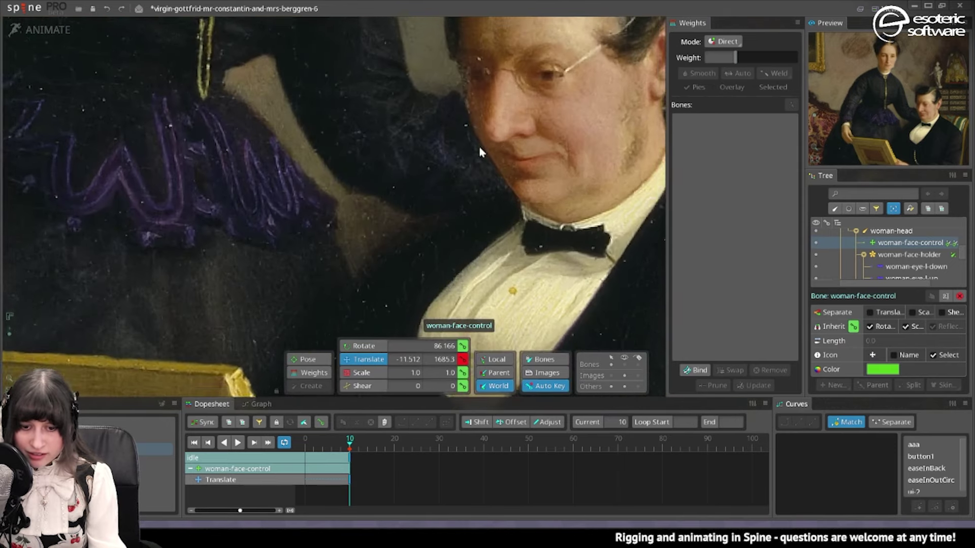
scroll(481, 153, "up", 1)
left_click(486, 137)
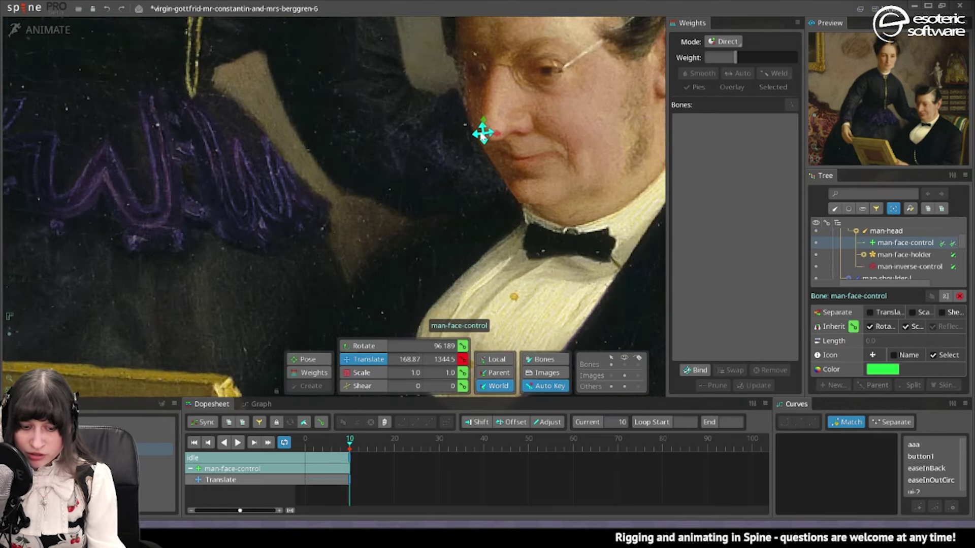
left_click_drag(525, 84, 507, 186)
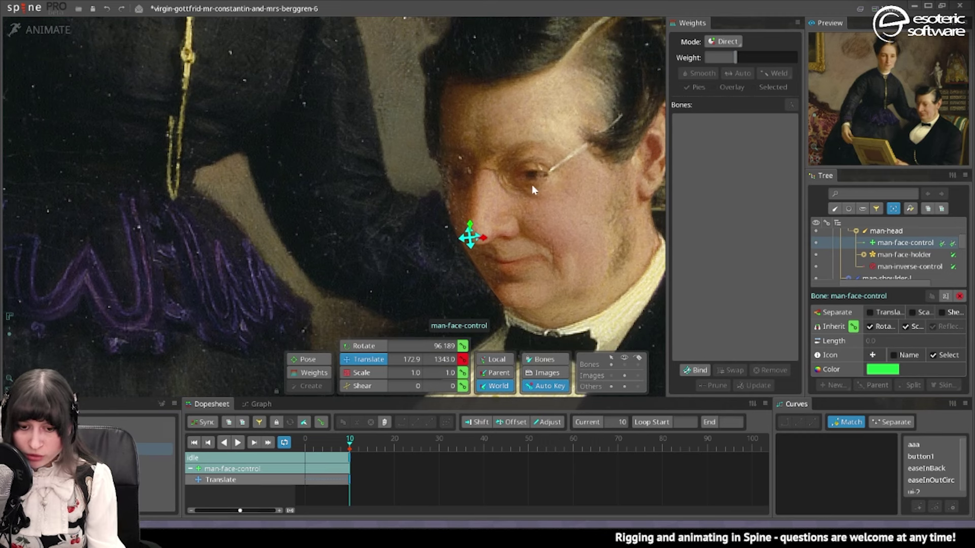
- At frame 10, move man-mouth-l to about X 219.4, Y 1323.9, man-mouth-r to about X 185.5, Y 1329.8, and man-mouth to about X 192.1, Y 1323.5
left_click(539, 253)
left_click_drag(540, 254, 532, 262)
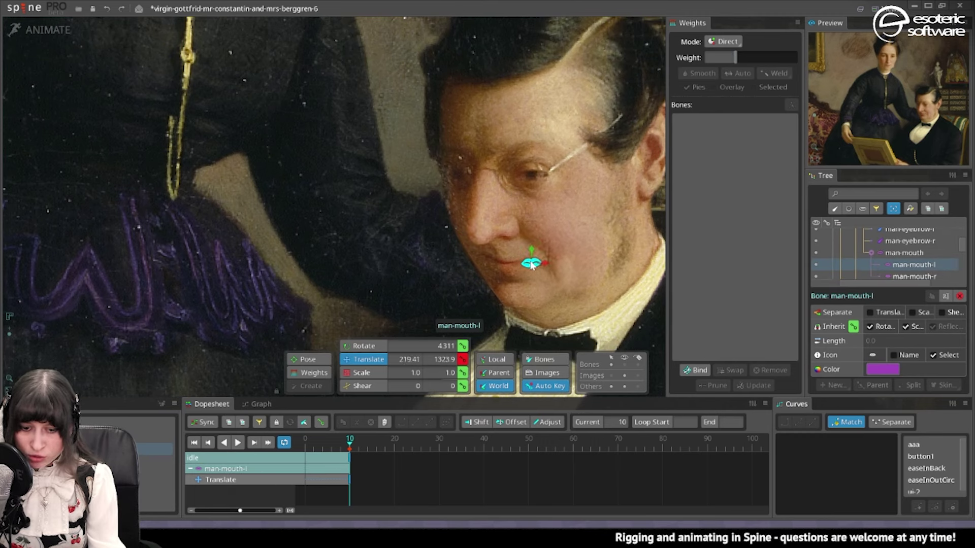
left_click(481, 261)
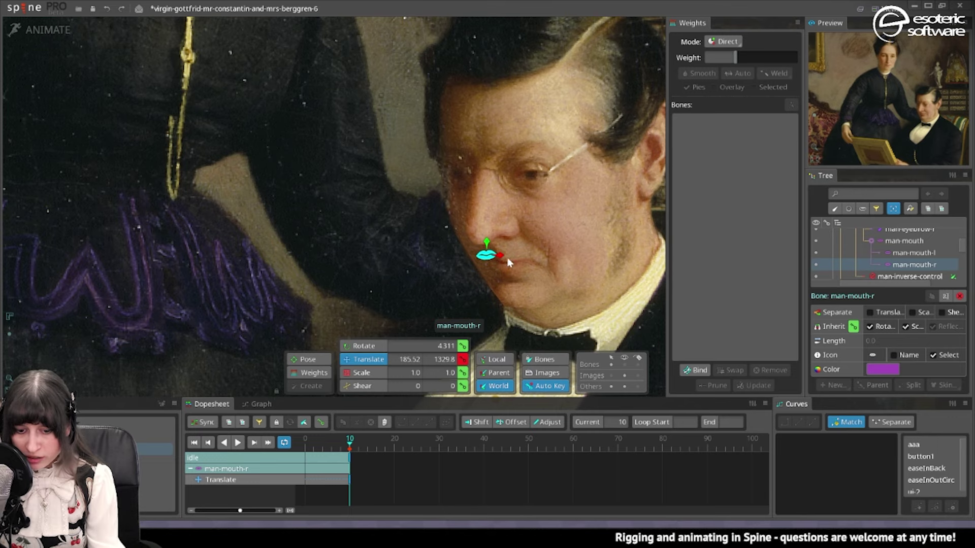
left_click(507, 258)
left_click_drag(509, 258, 498, 260)
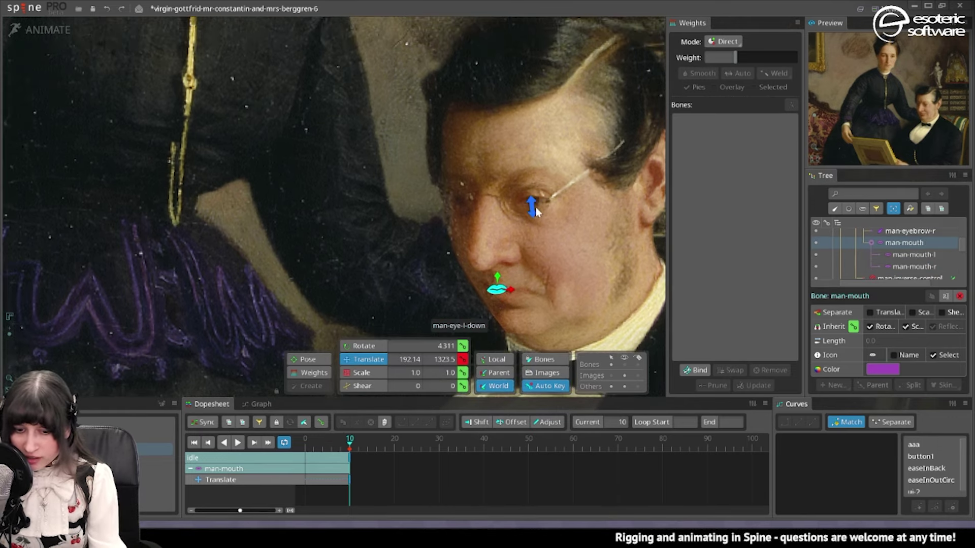
left_click(533, 206)
scroll(472, 277, "down", 3)
key("space")
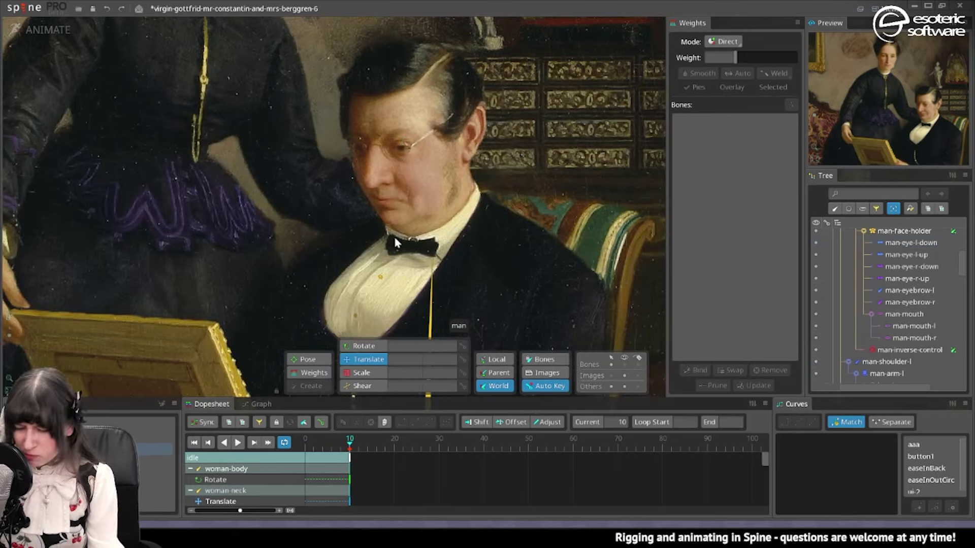
left_click_drag(344, 239, 424, 213)
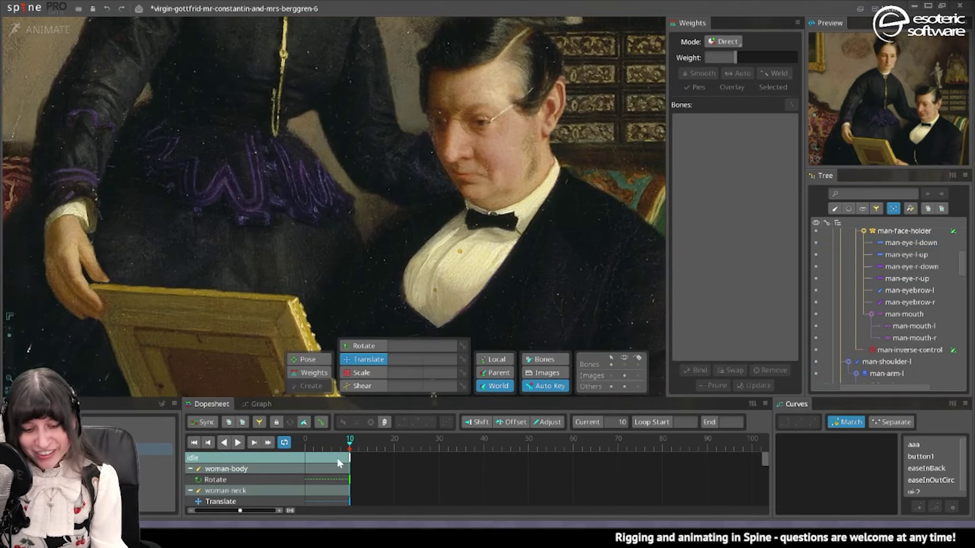
- Copy all keys at frame 0 to frame 40 and play back the looping idle animation
left_click_drag(320, 442, 297, 441)
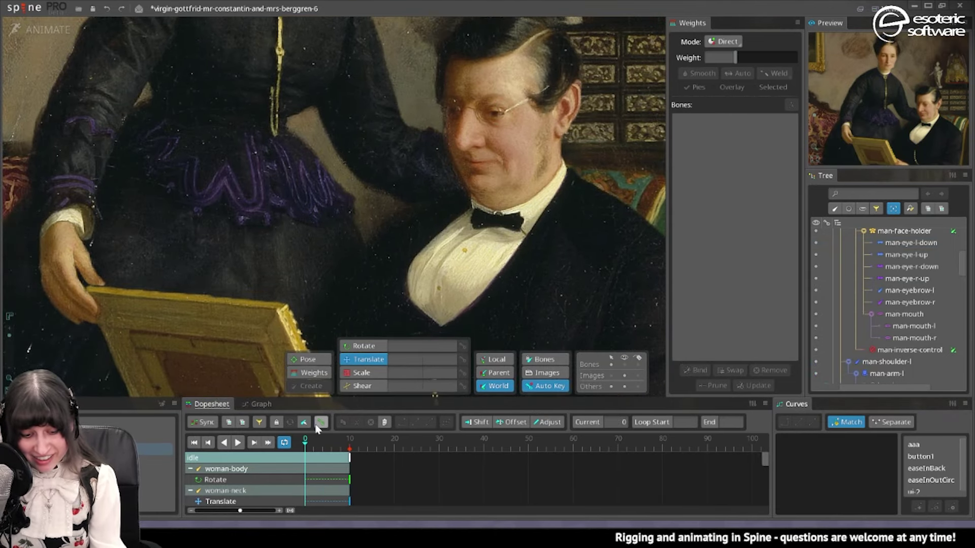
left_click(308, 470)
key("ctrl+c")
left_click_drag(308, 443, 481, 446)
key("ctrl+v")
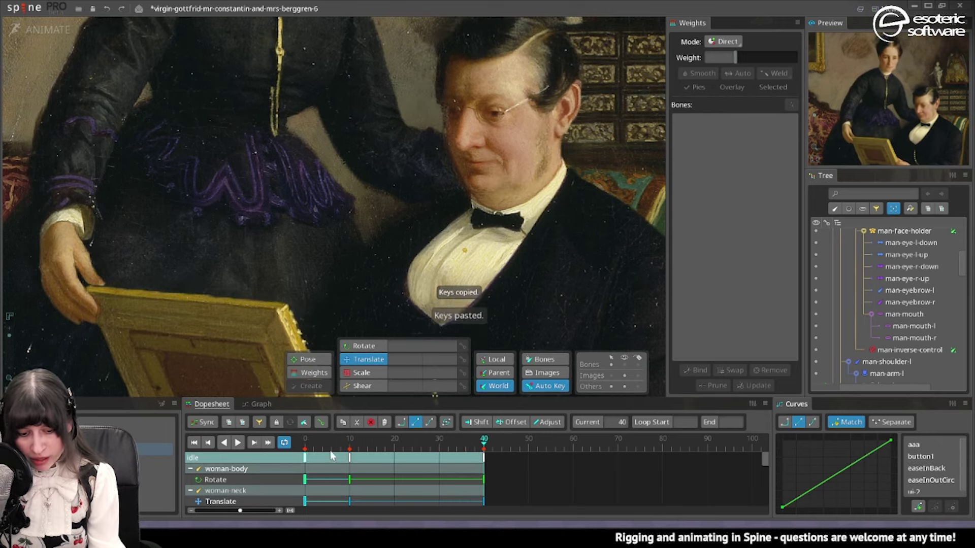
left_click(237, 443)
scroll(525, 291, "down", 3)
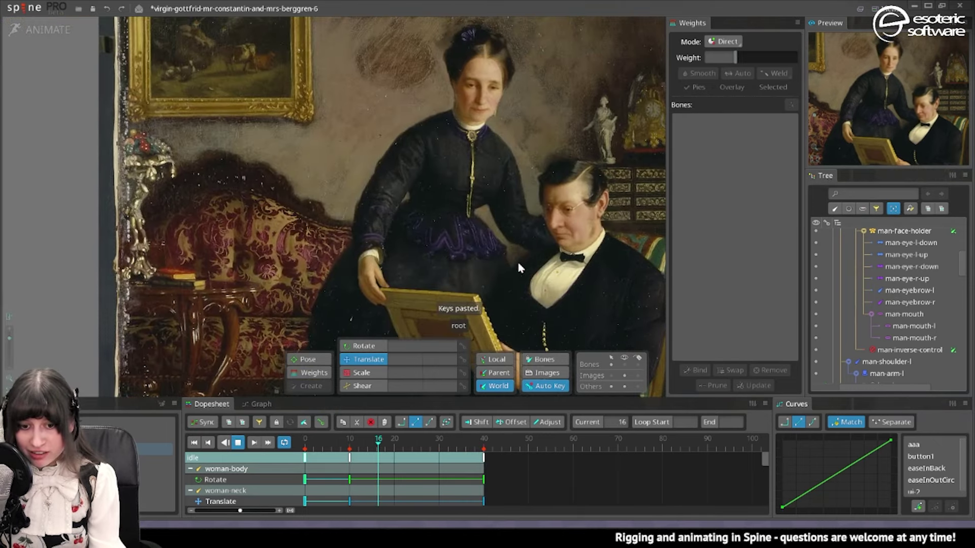
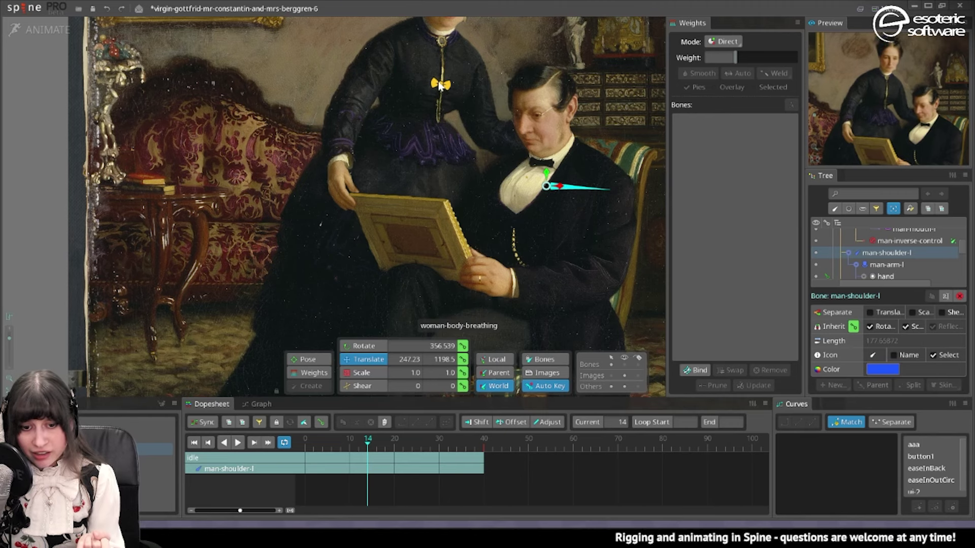
- Offset the woman-body-breathing bone sideways at frame 14 and copy its frame 0 translate key to frame 40
left_click_drag(440, 86, 465, 85)
key("ctrl+z")
left_click_drag(361, 440, 283, 443)
left_click(306, 478)
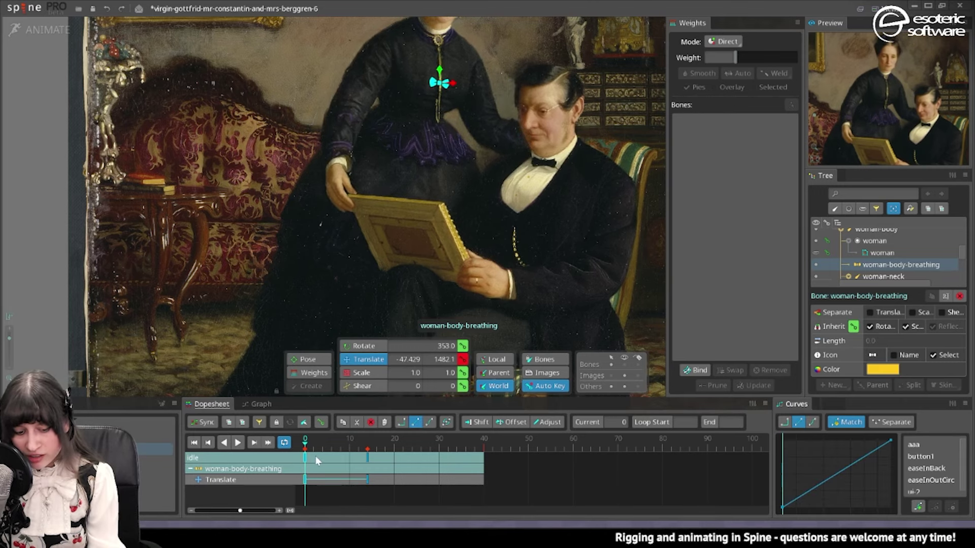
key("ctrl+c")
left_click(484, 446)
key("ctrl+v")
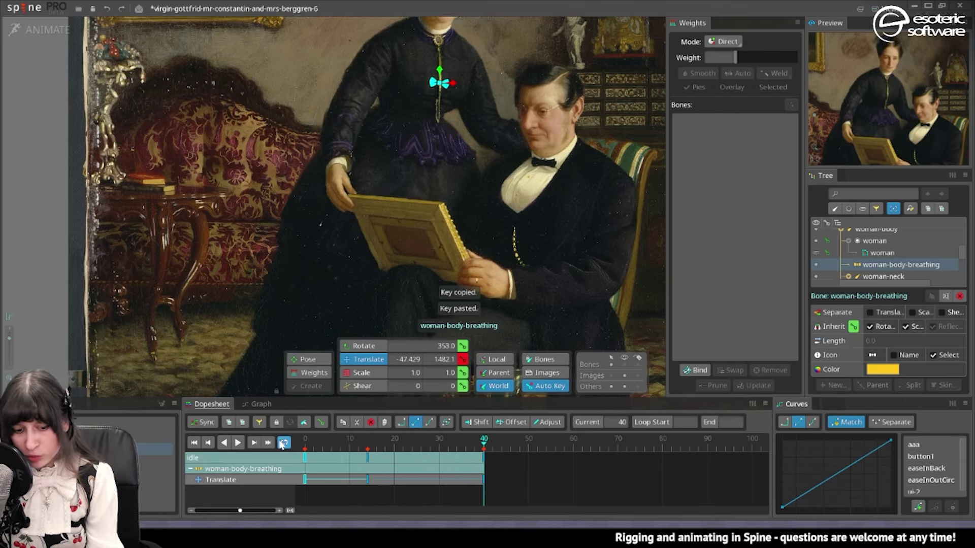
- Play the animation and delete the woman-body-breathing bone's middle translate key after shifting it to frame 16
left_click(239, 442)
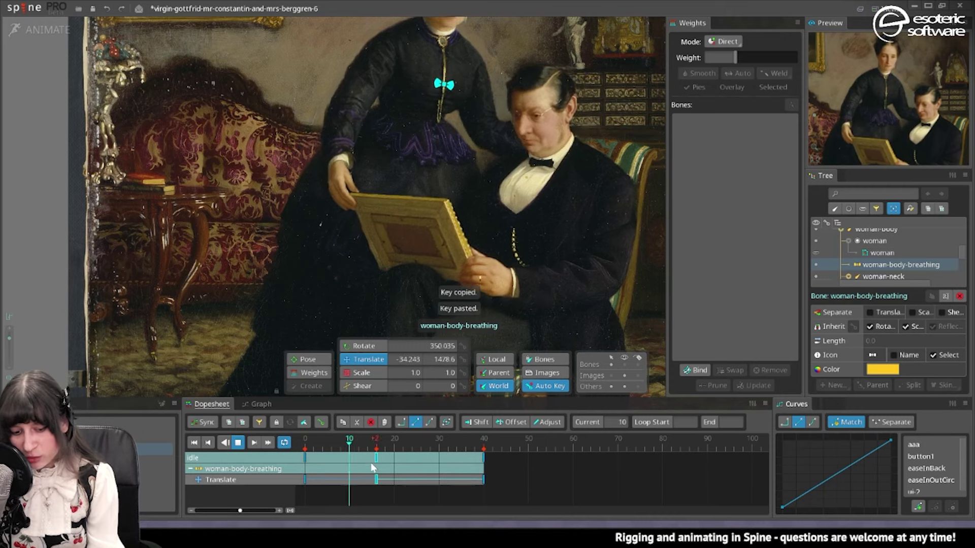
left_click_drag(368, 468, 377, 466)
key("Delete")
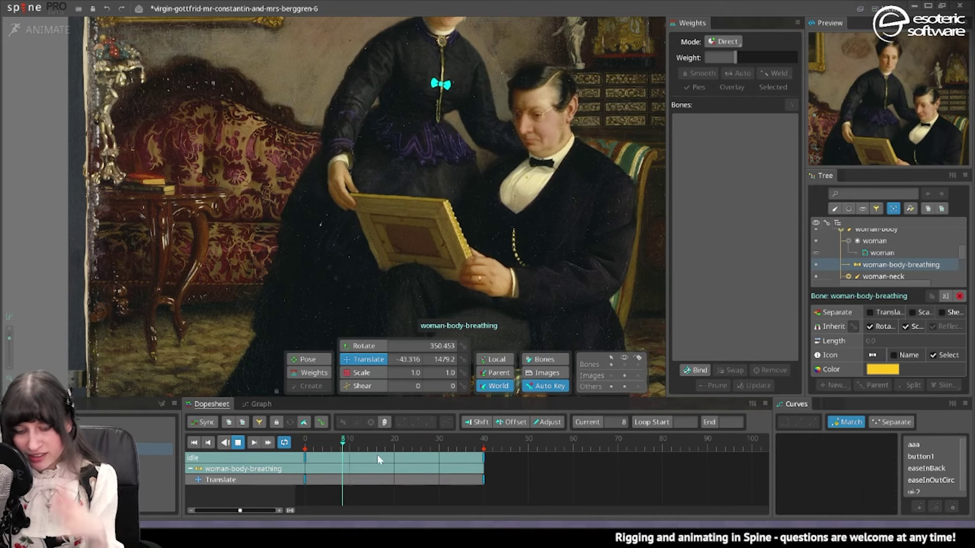
left_click(379, 456)
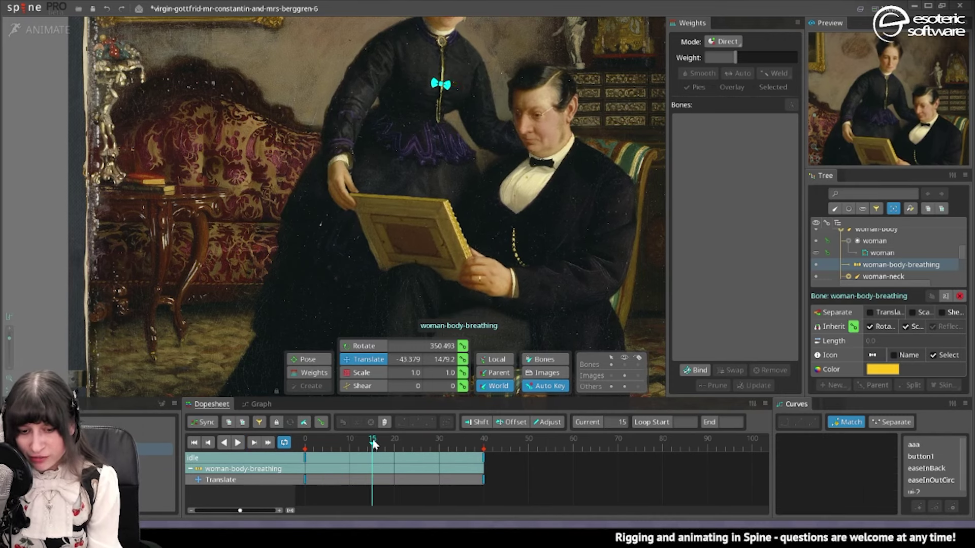
left_click(239, 447)
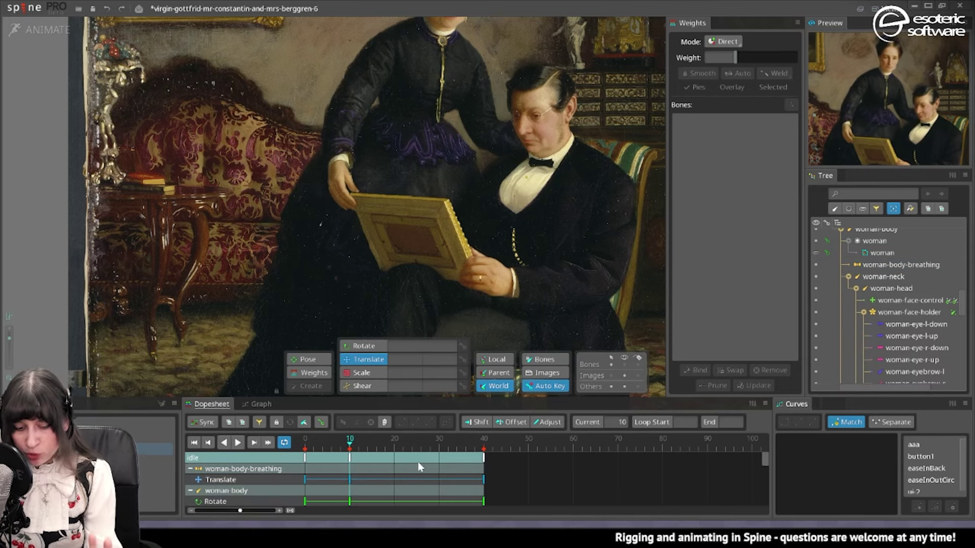
- Copy all keys at frame 10 to frame 23 and all keys at frame 40 to frame 53, and play the animation
left_click(351, 462)
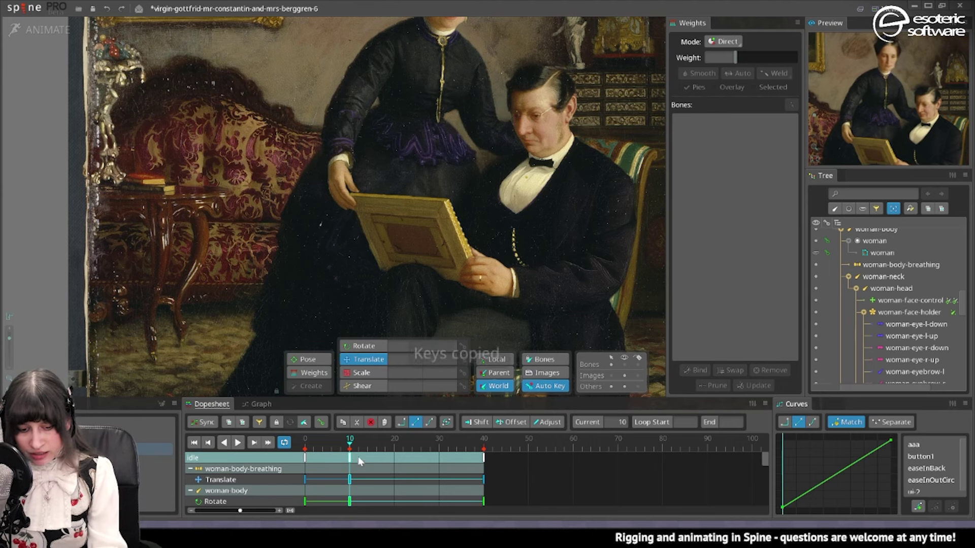
left_click(403, 446)
key("ctrl+v")
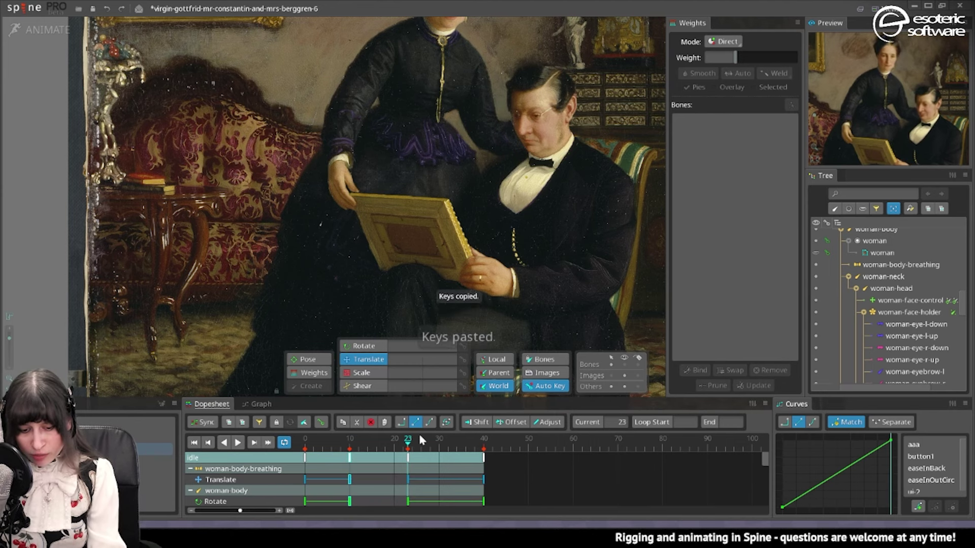
left_click(483, 459)
left_click(542, 447)
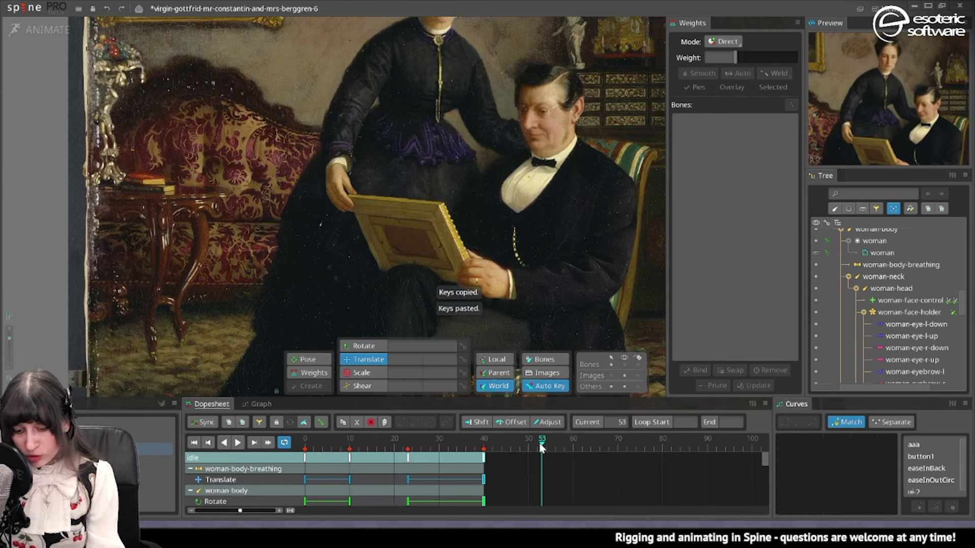
key("ctrl+v")
left_click_drag(541, 446, 297, 445)
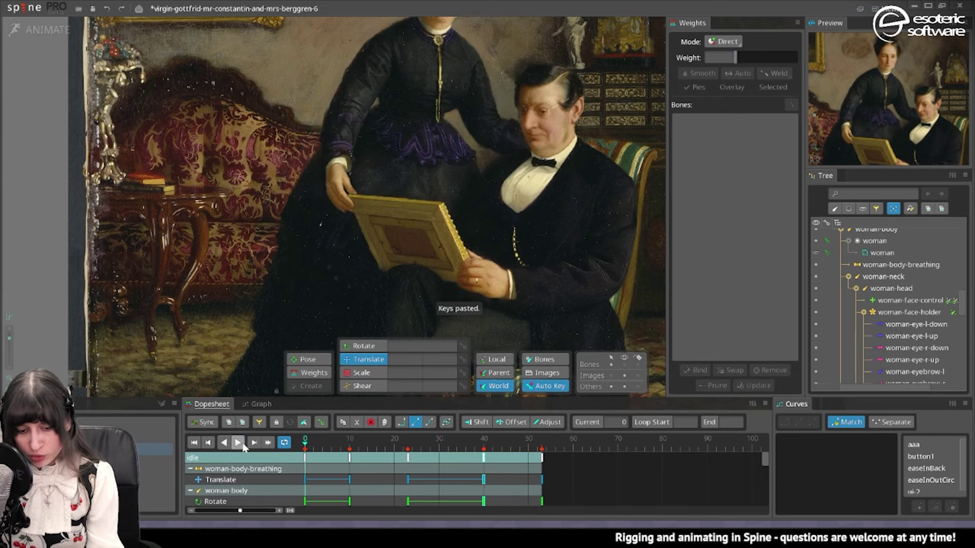
left_click(233, 446)
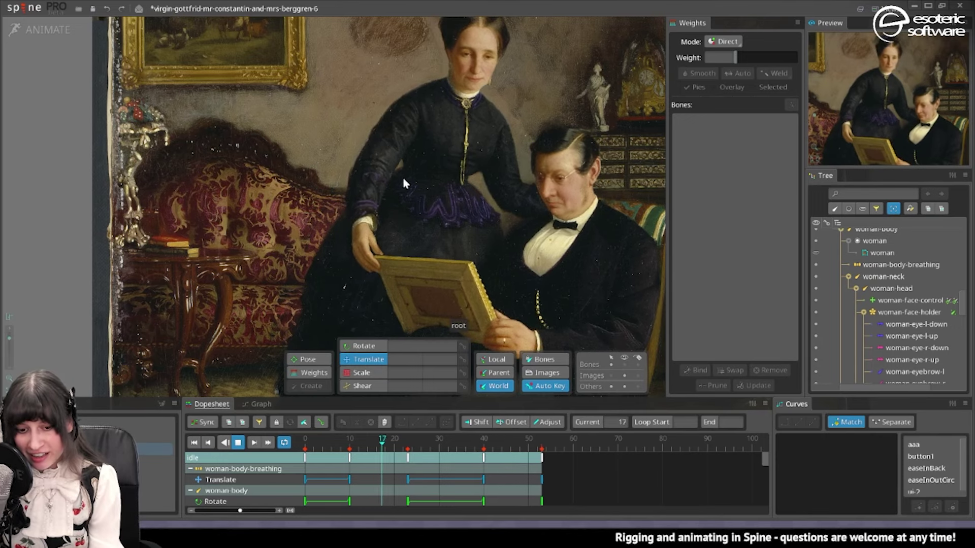
- Try retiming the woman-body bone's rotate keys to frames 16, 20, 49 and 60 during playback
left_click(446, 161)
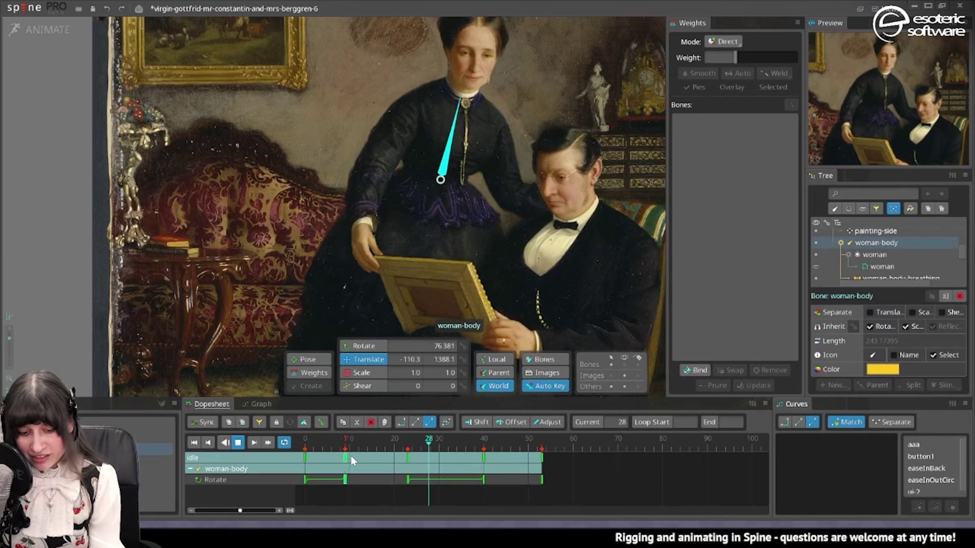
left_click_drag(351, 455, 394, 458)
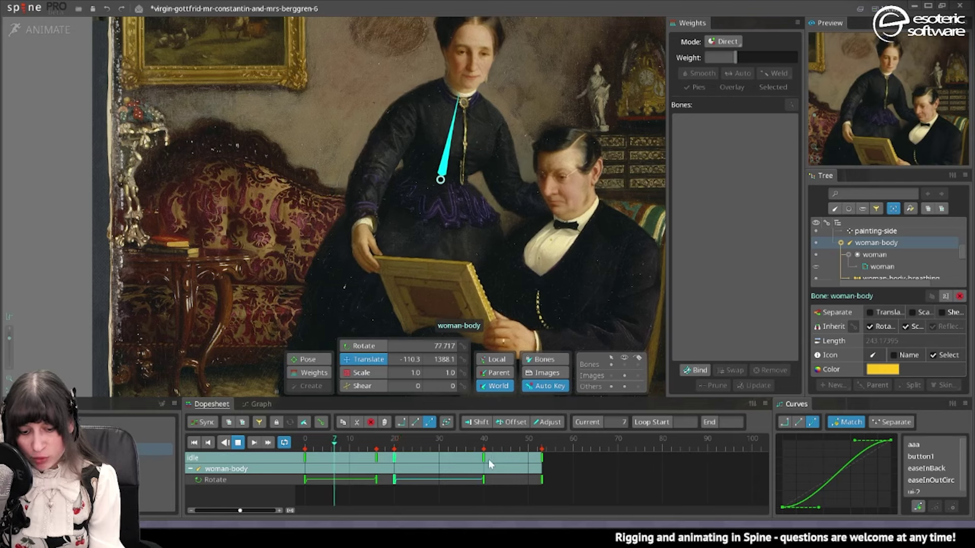
left_click_drag(483, 458, 572, 458)
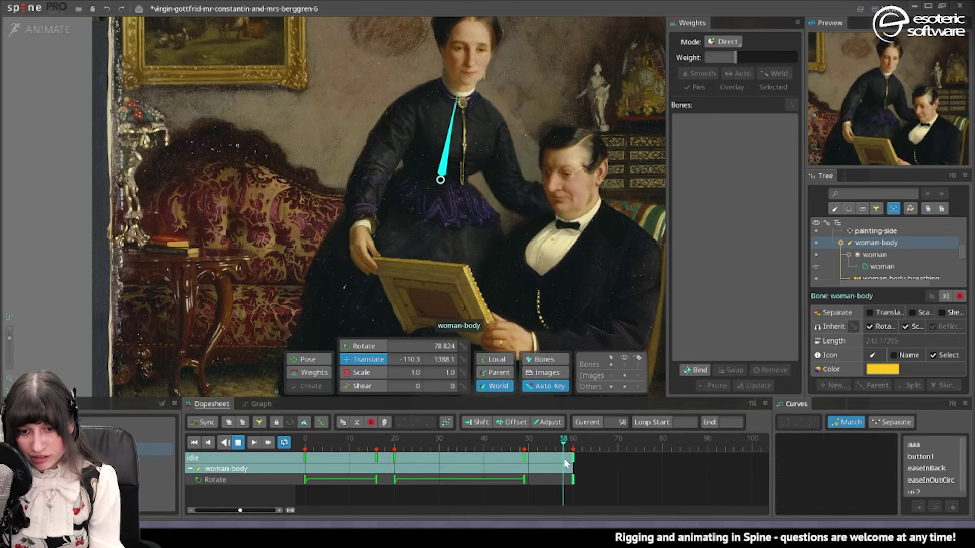
key("space")
scroll(291, 139, "down", 1)
left_click(238, 443)
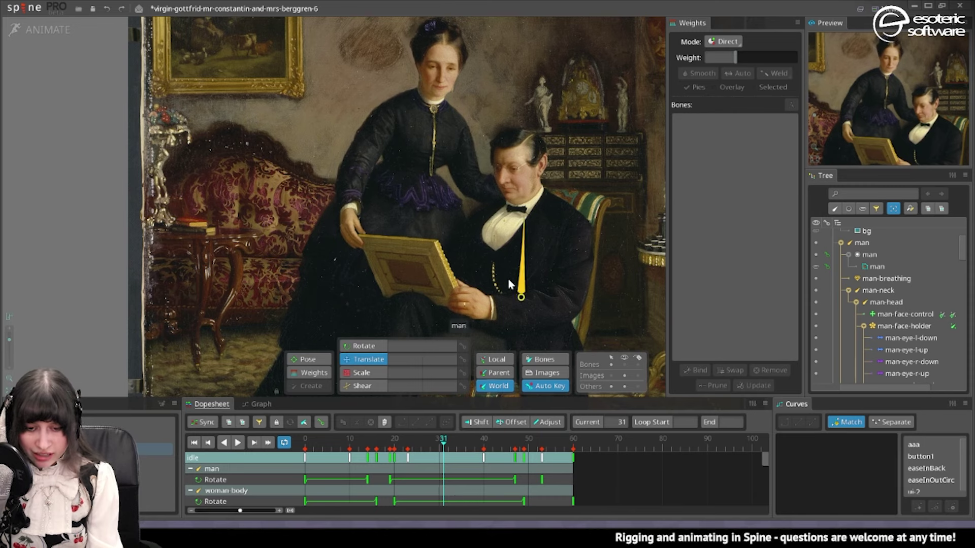
- Turn on Offset and try shifting the man bone's rotate key at frame 47 while playing the animation
left_click(521, 269)
left_click(512, 422)
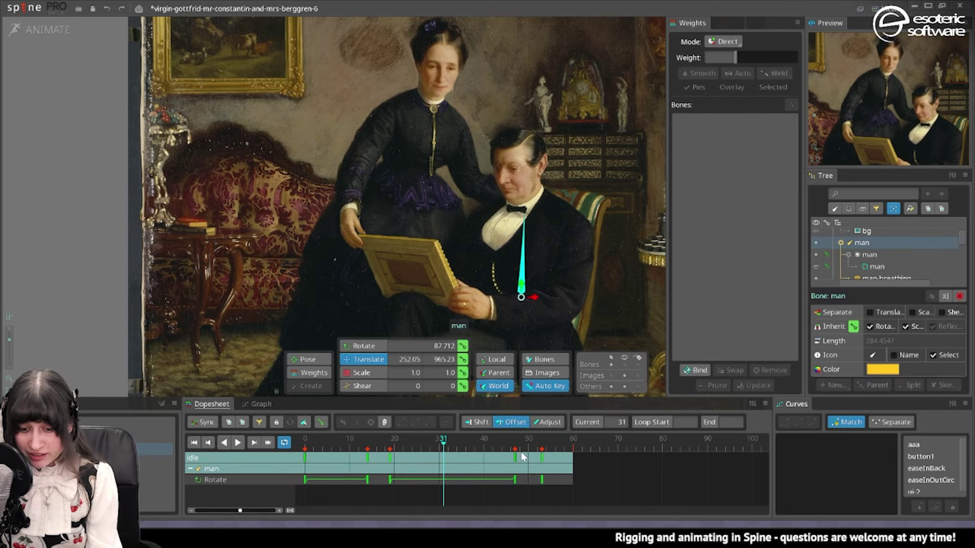
left_click_drag(521, 463, 485, 464)
left_click(229, 442)
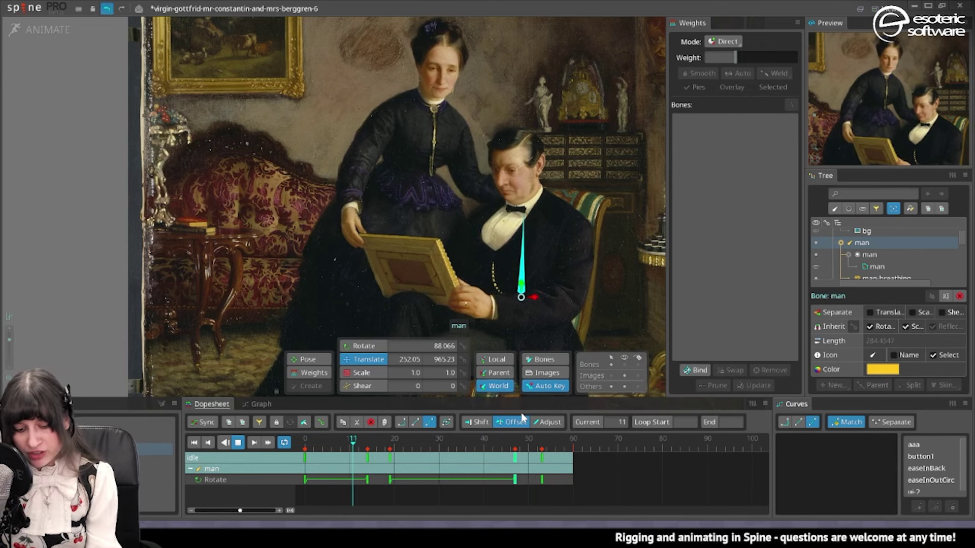
- Undo the retiming of the man and woman-body rotate keys
key("ctrl+z")
left_click(238, 442)
key("space")
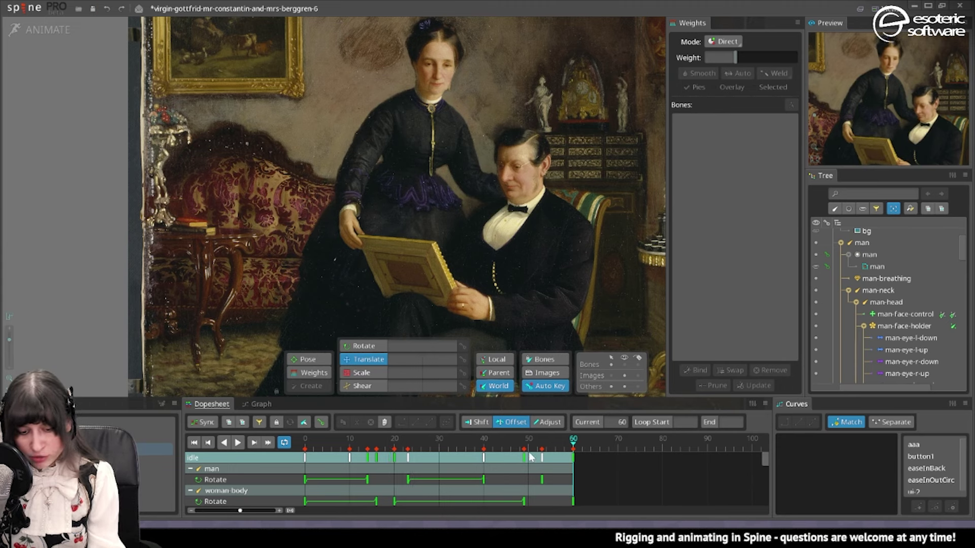
key("ctrl+z")
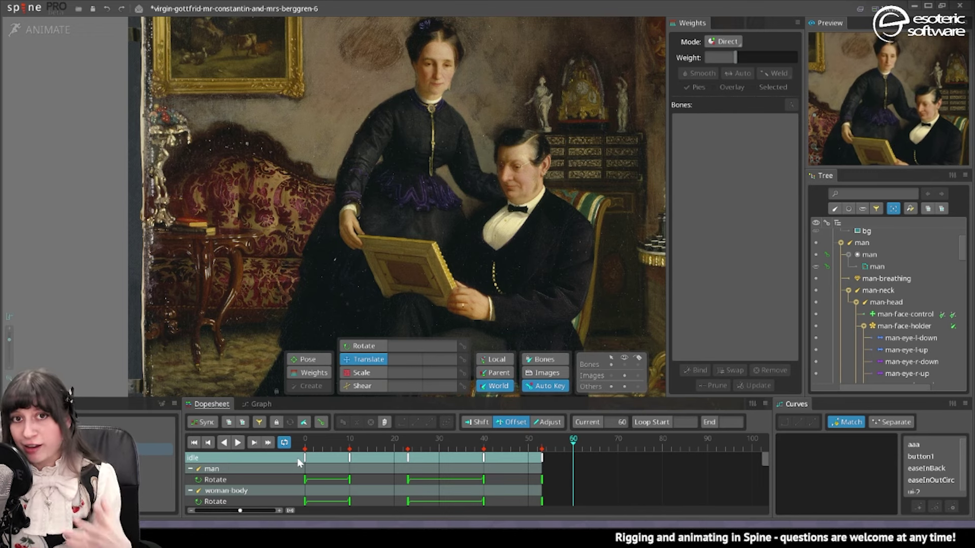
- Select all keys from frame 23 onward and shift them together so they span frames 70 to 100
left_click_drag(381, 447, 309, 459)
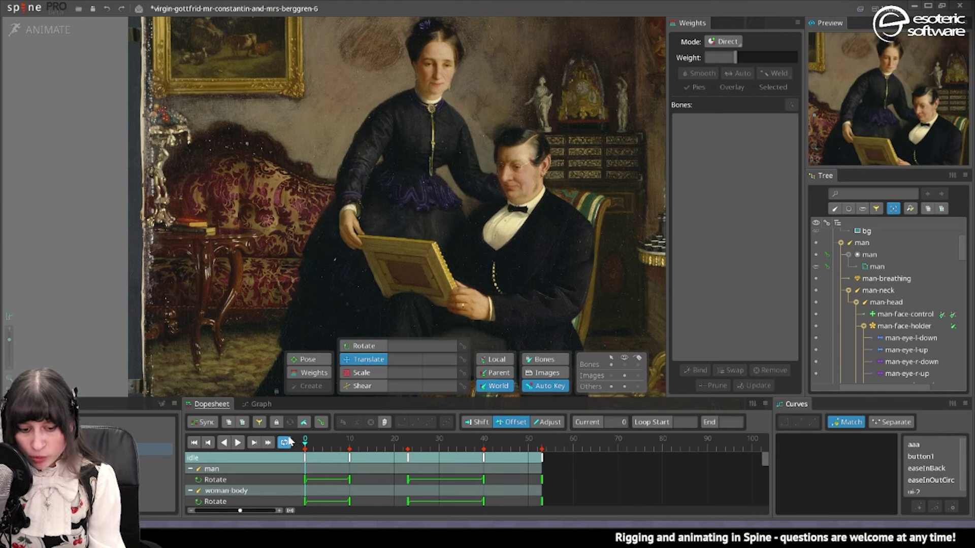
left_click(369, 441)
left_click_drag(363, 443, 336, 455)
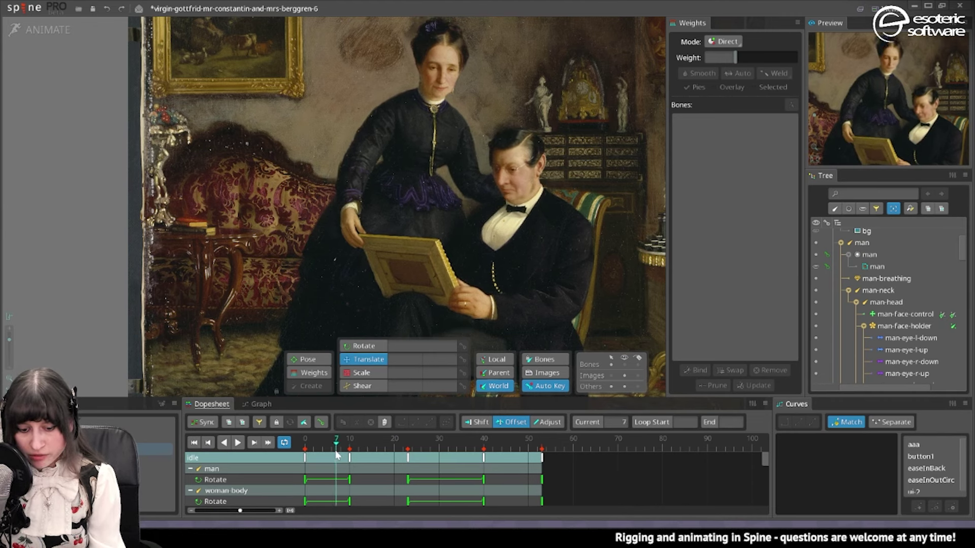
key("ctrl+z")
left_click(629, 491)
left_click_drag(626, 495, 389, 447)
left_click_drag(473, 470, 677, 476)
left_click(510, 464)
left_click_drag(348, 446, 512, 454)
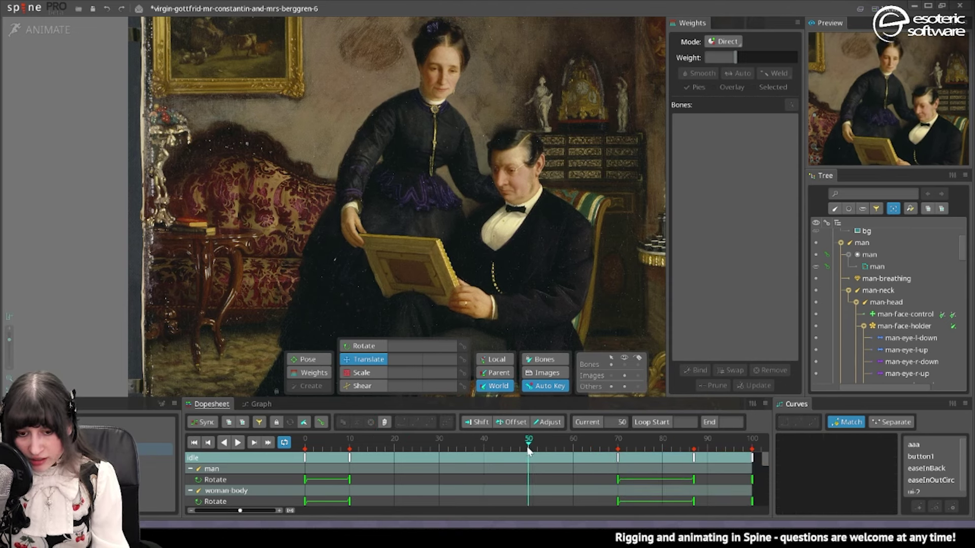
- At frame 50, rotate the man bone to about 89.6 degrees and the woman-body bone to about 79 degrees
left_click(525, 250)
key("c")
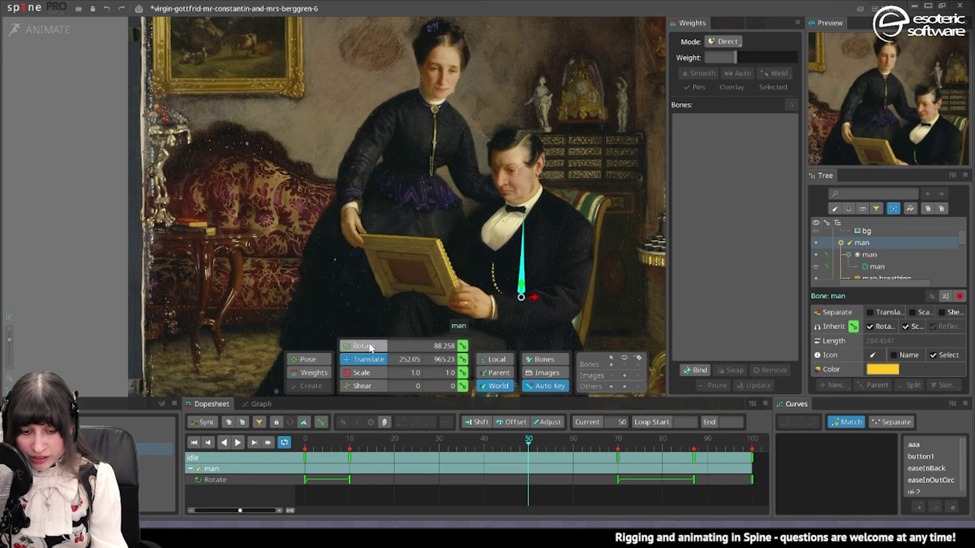
left_click_drag(634, 268, 632, 268)
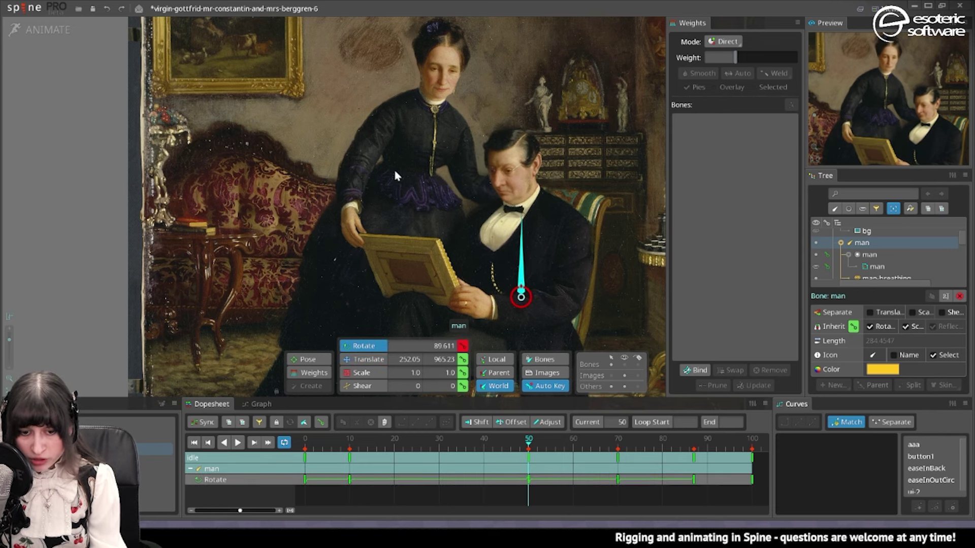
left_click(419, 153)
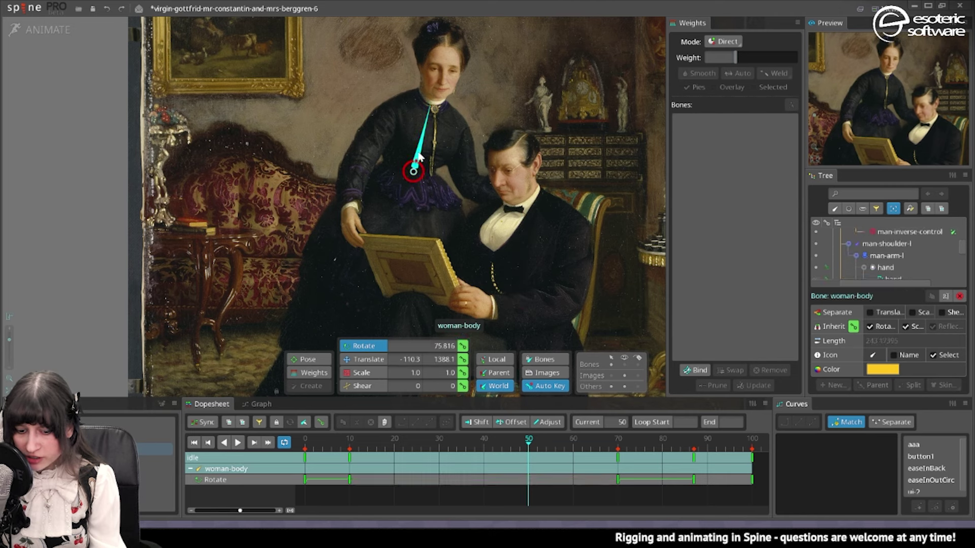
left_click_drag(589, 321, 596, 313)
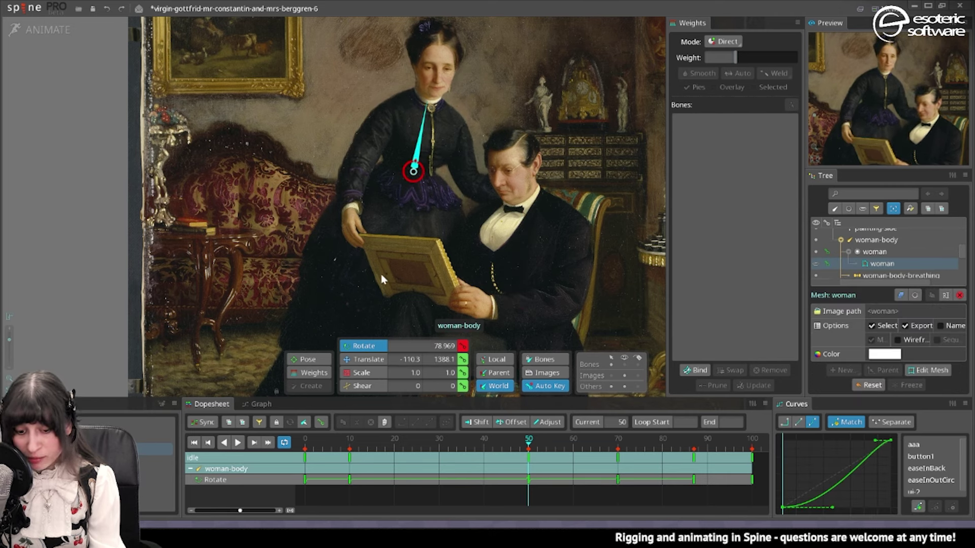
- Raise the woman-neck bone to a Y position of about 1618.4 at frame 50, leaving its rotation unkeyed
left_click(428, 101)
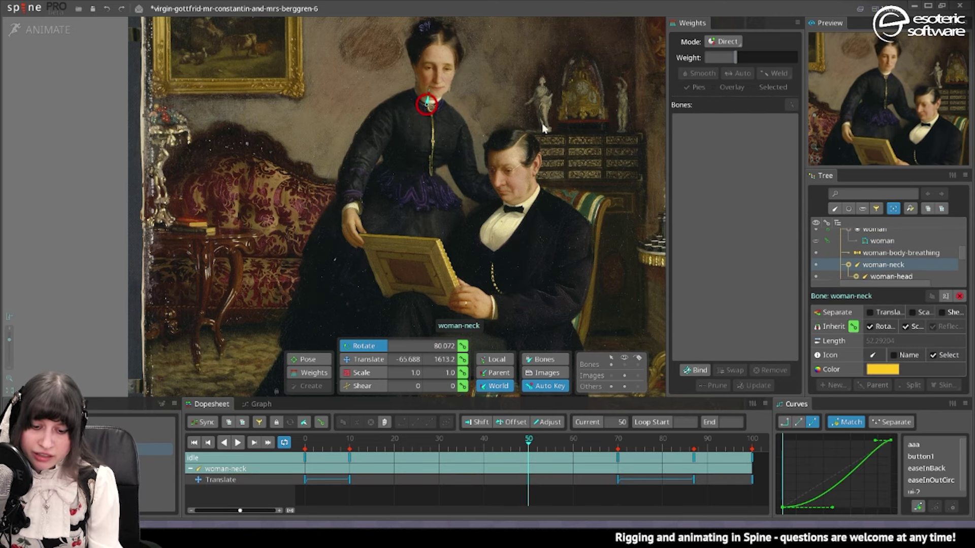
left_click_drag(555, 108, 557, 114)
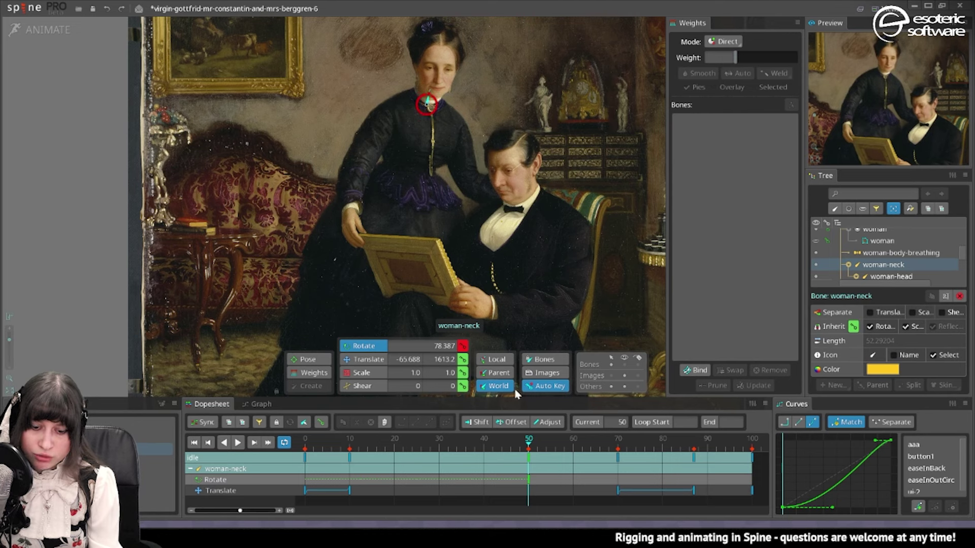
key("ctrl+z")
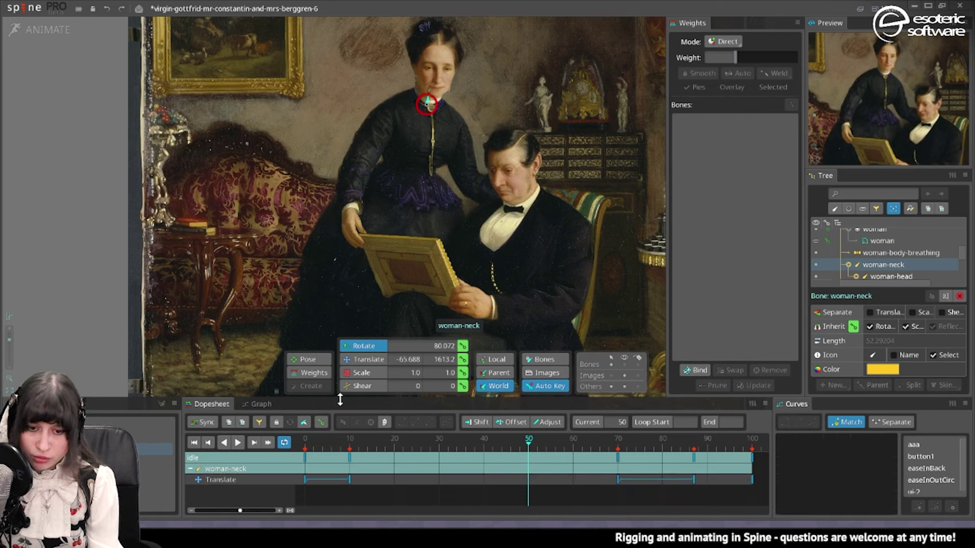
left_click(358, 358)
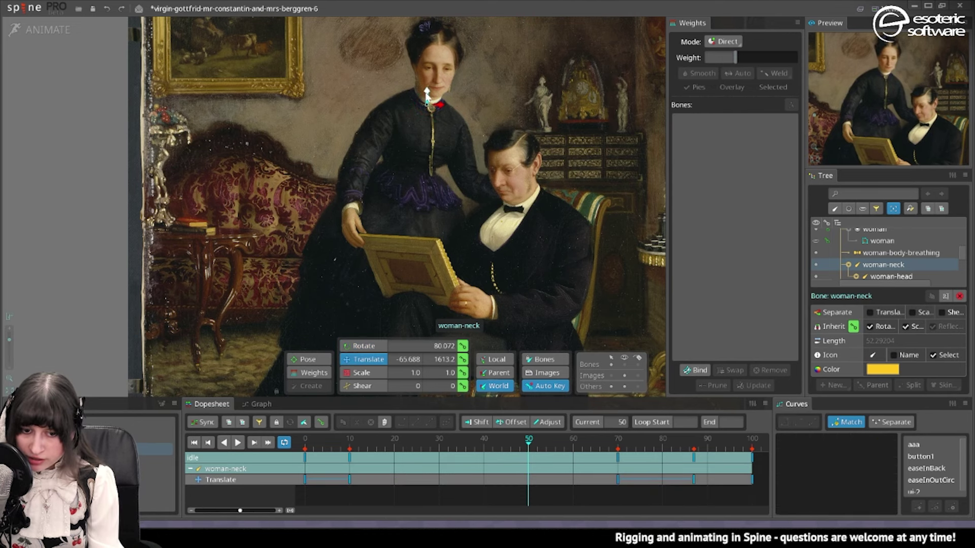
left_click_drag(427, 94, 427, 92)
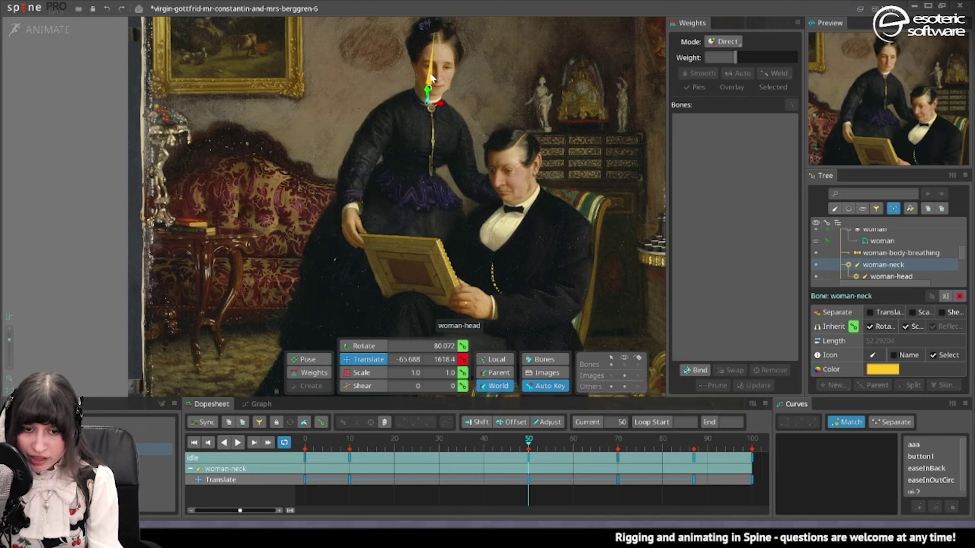
- Shift the woman-face-control bone slightly sideways at frame 50 to turn the woman's face
left_click(433, 79)
scroll(432, 146, "up", 3)
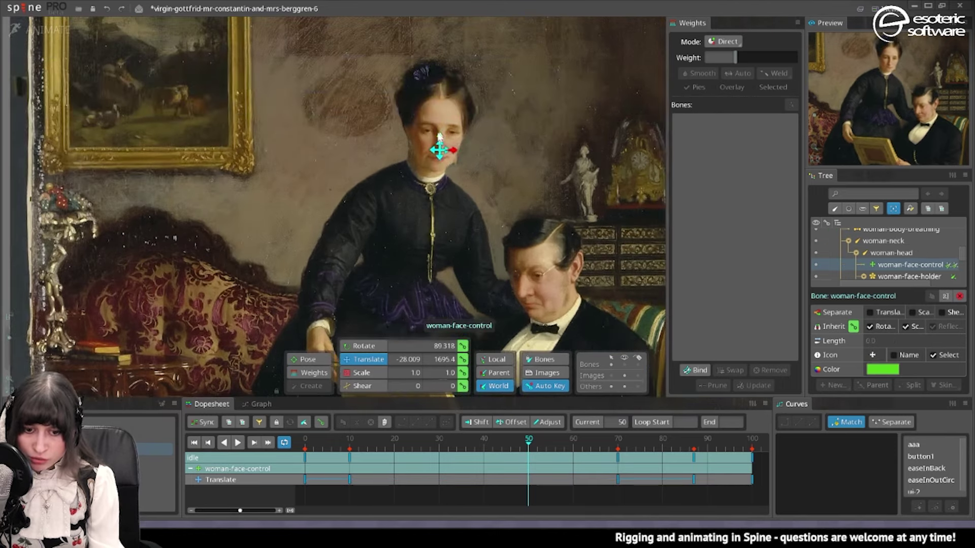
left_click_drag(454, 151, 449, 152)
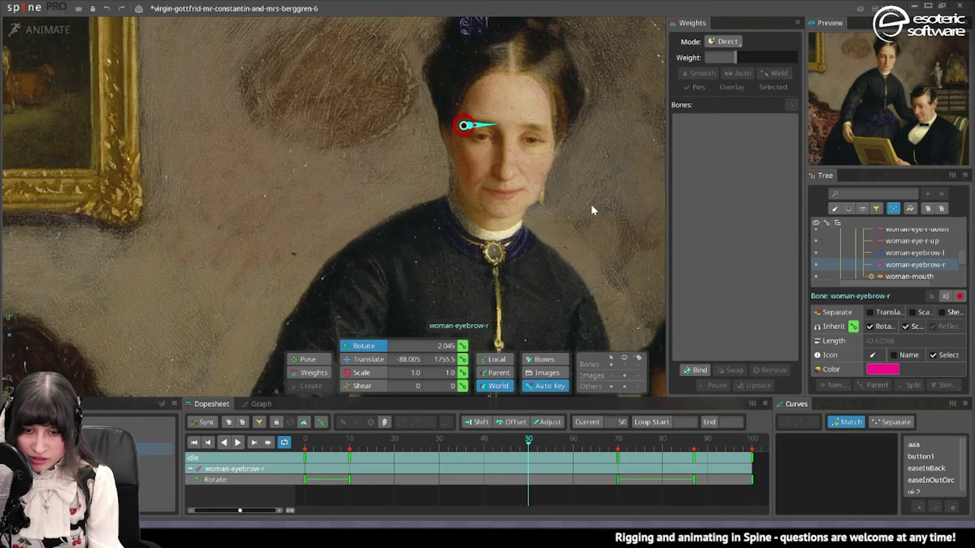
- Rotate the woman-eyebrow-r and woman-eyebrow-l bones slightly and adjust the position of the woman-mouth bone at frame 50
left_click_drag(591, 206, 593, 215)
left_click(525, 131)
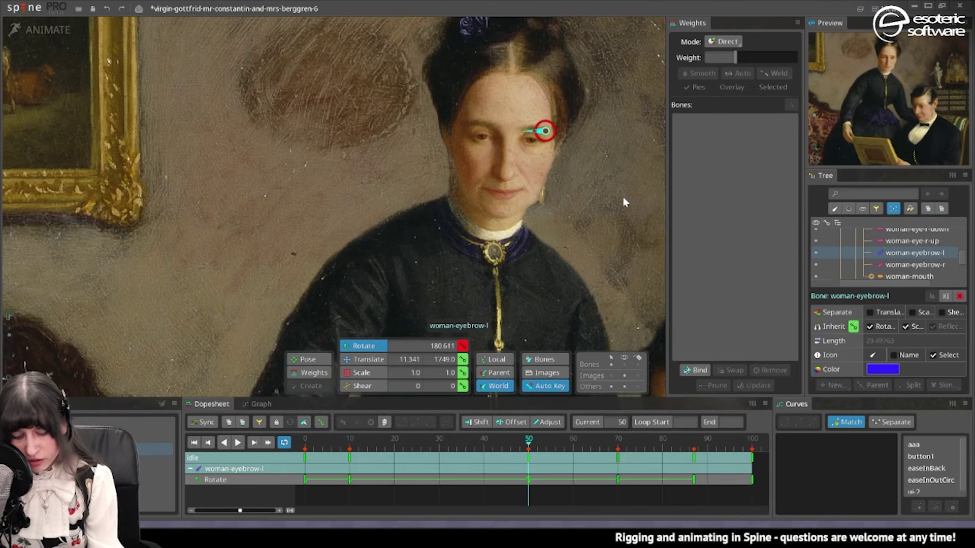
key("ctrl+z")
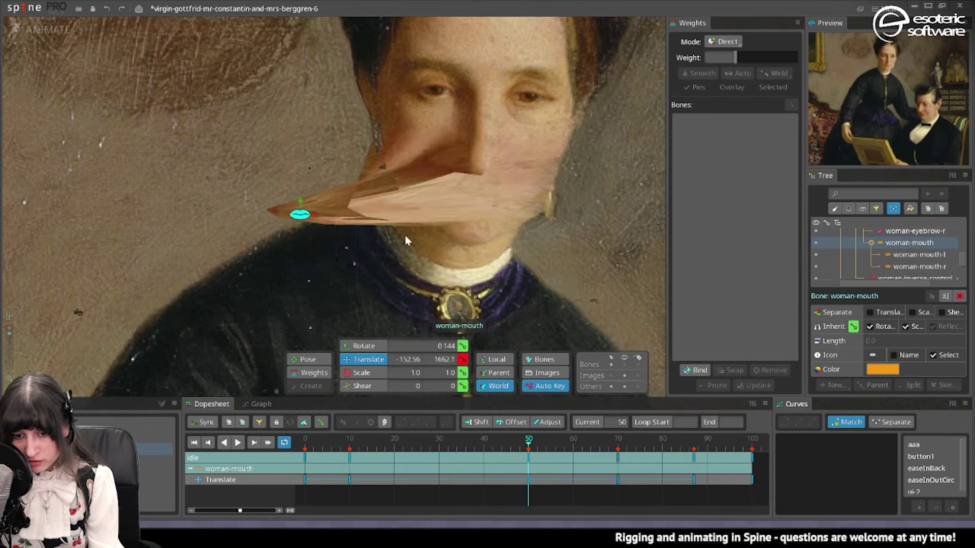
left_click_drag(404, 234, 583, 198)
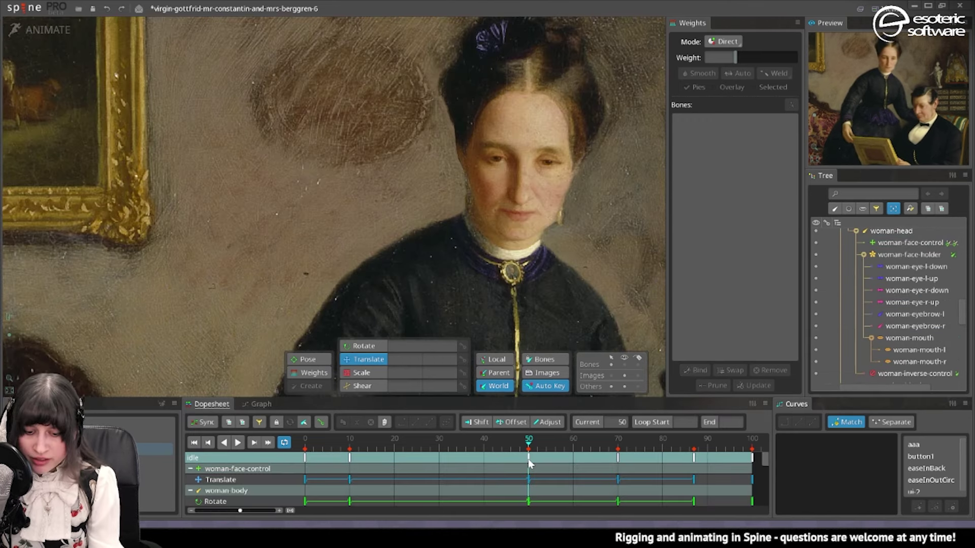
- Copy all keys of the idle animation at frame 50 and paste them at frame 40
left_click(528, 459)
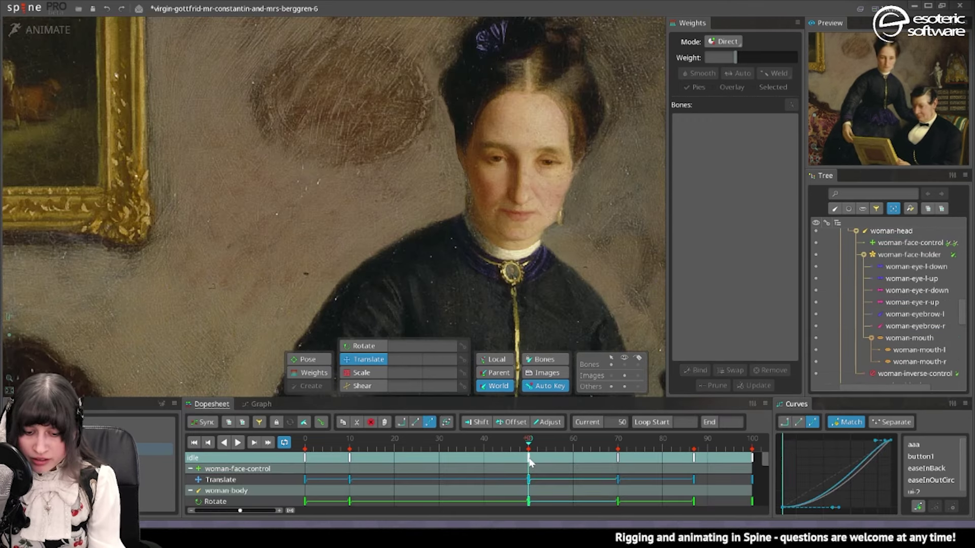
key("ctrl+c")
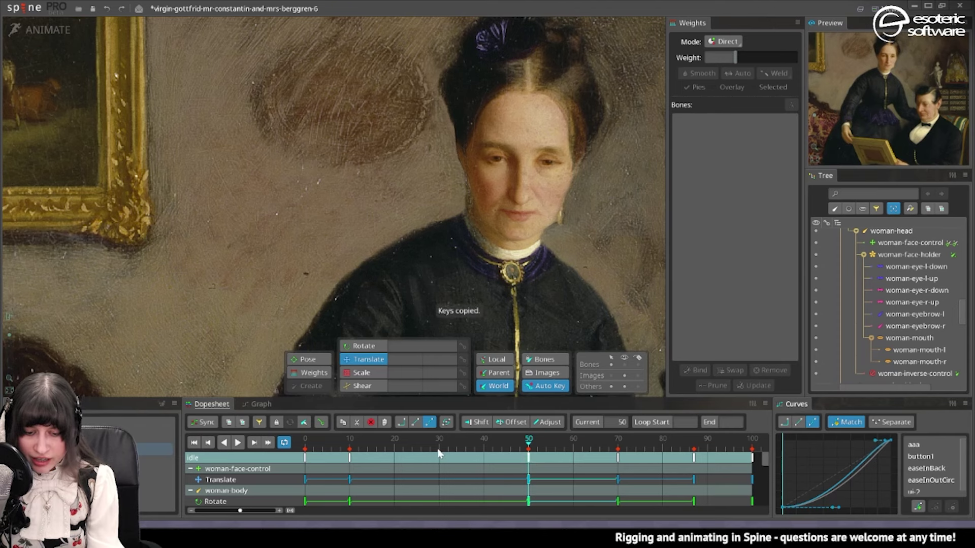
left_click(439, 454)
left_click(484, 449)
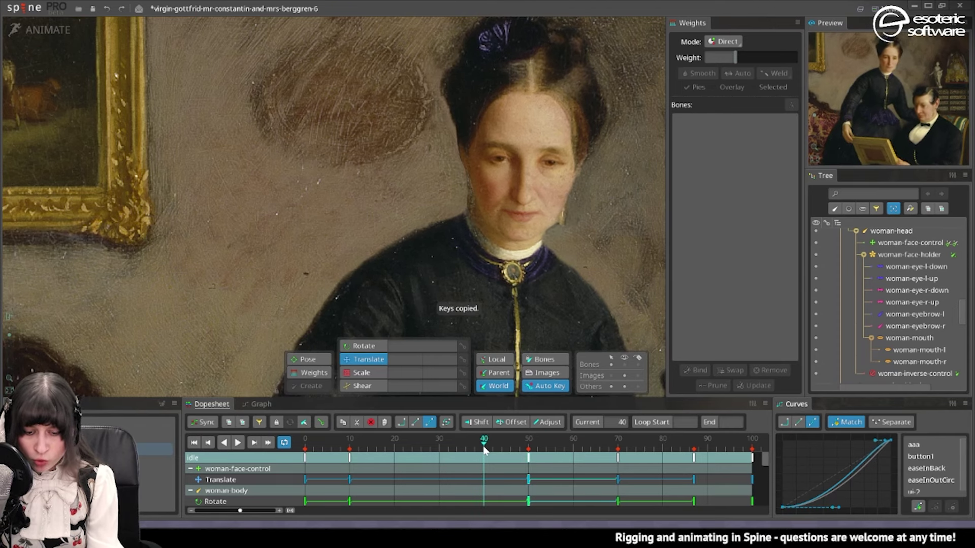
key("ctrl+v")
- Copy all frame 10 keys to frame 30, and move the keys at frames 40 and 50 to frames 60 and 70
left_click(351, 458)
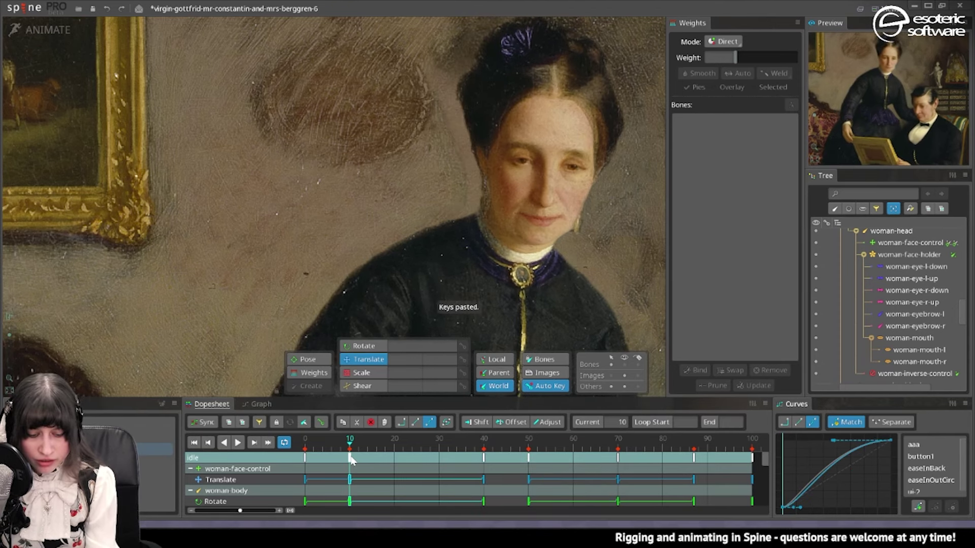
key("ctrl+c")
left_click_drag(425, 449, 440, 445)
key("ctrl+v")
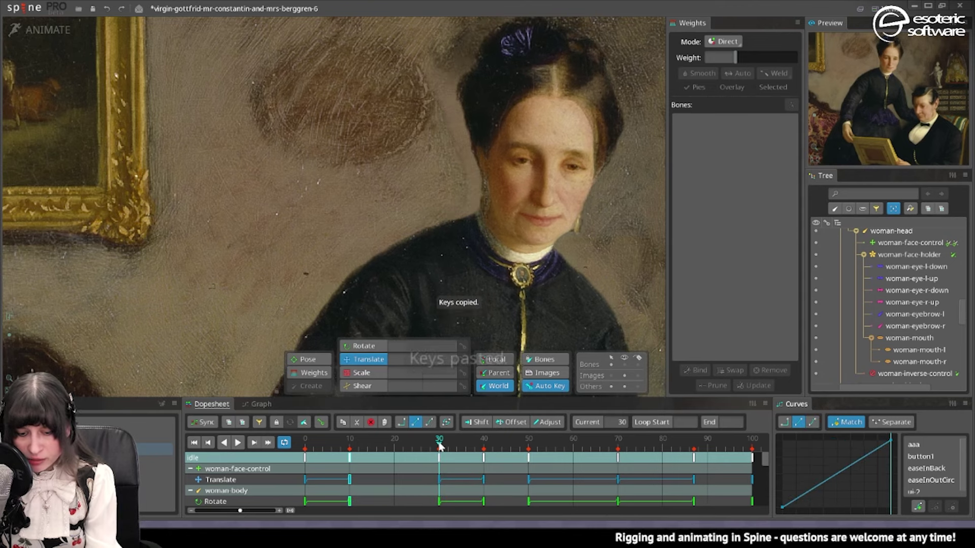
key("ctrl+v")
left_click_drag(469, 475, 599, 451)
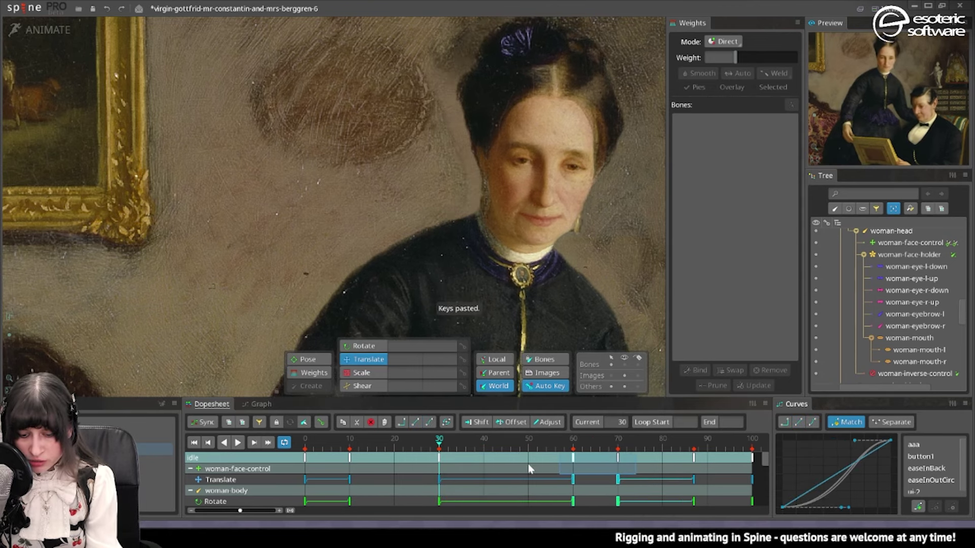
- Play the idle animation to review the new key timing with both figures in view
left_click(238, 443)
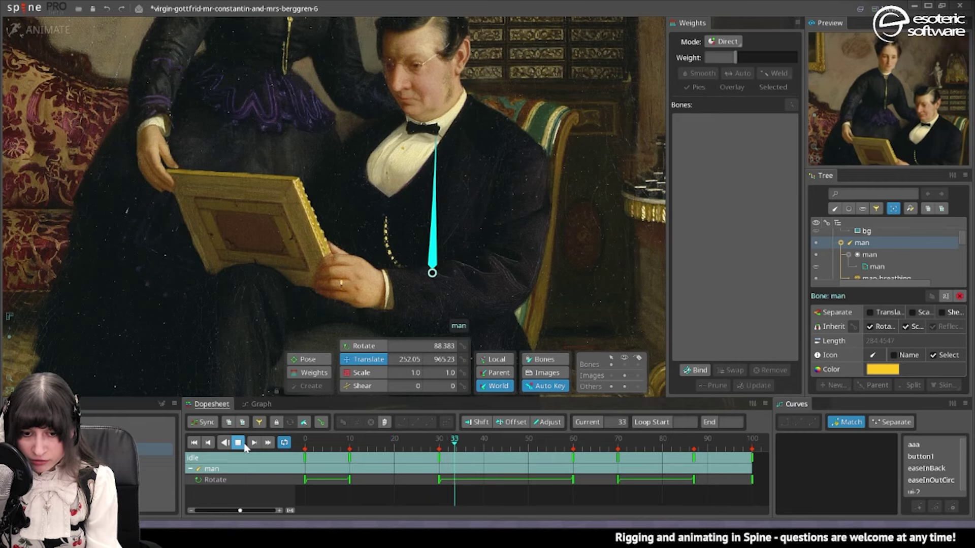
left_click_drag(461, 196, 580, 229)
left_click_drag(524, 291, 506, 271)
scroll(453, 245, "down", 3)
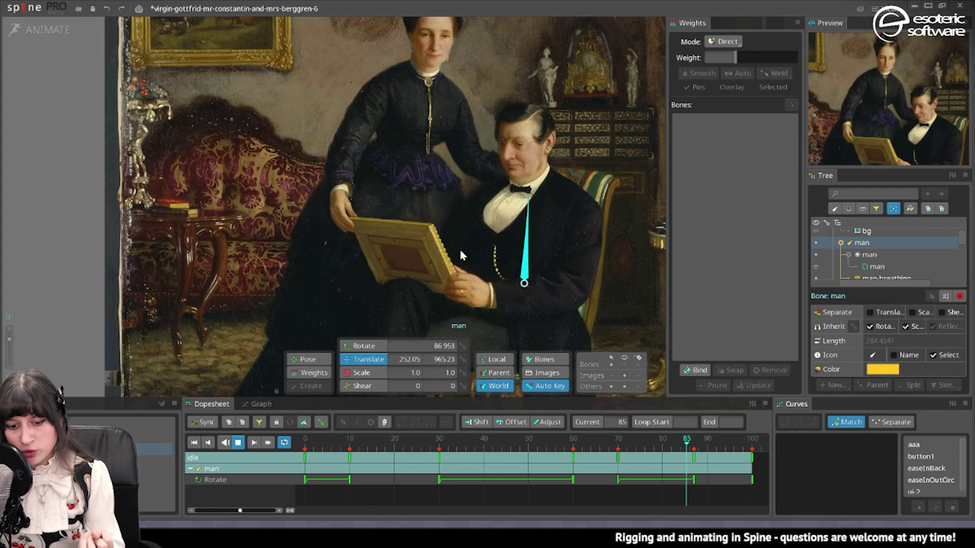
left_click(238, 442)
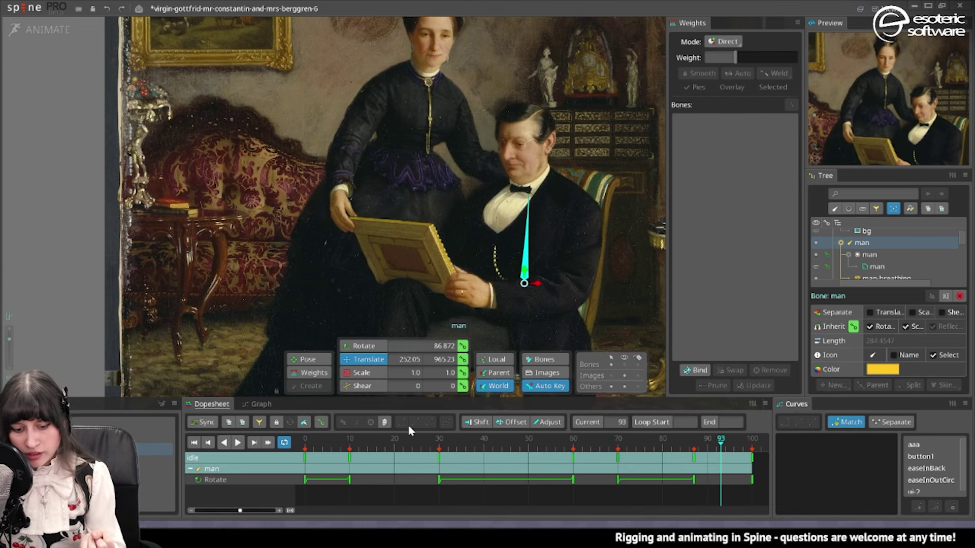
- Show the bones and duplicate a translate key of the painting-front bone by copying and pasting it
left_click_drag(409, 443, 439, 449)
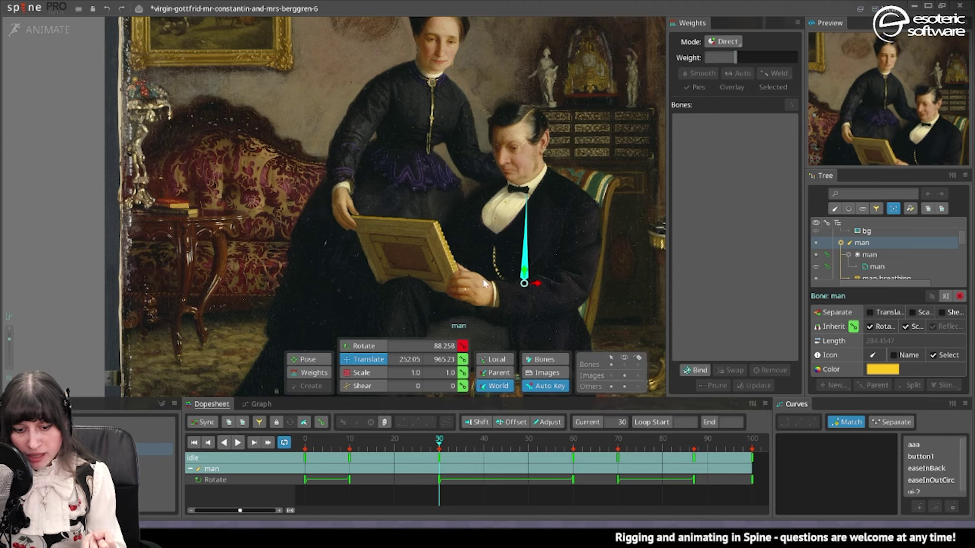
key("Escape")
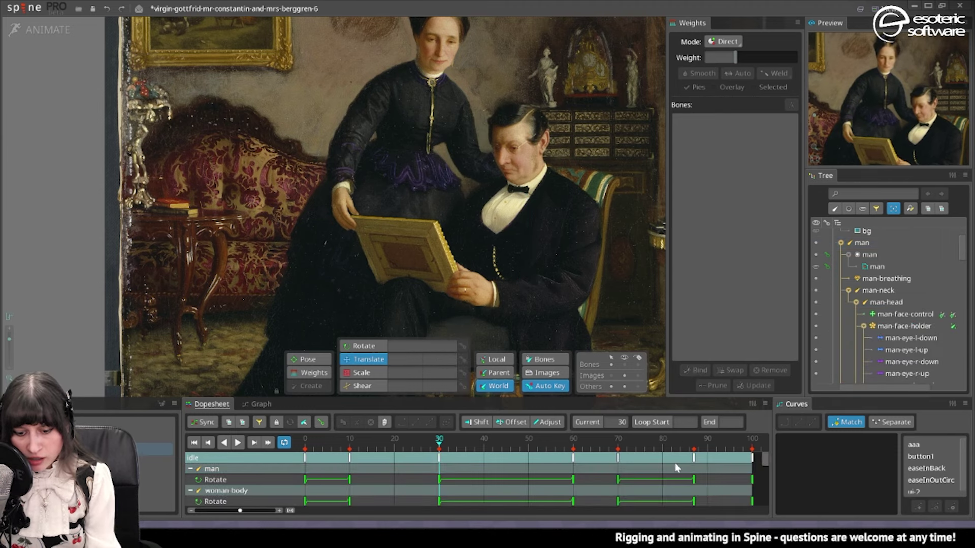
left_click(624, 364)
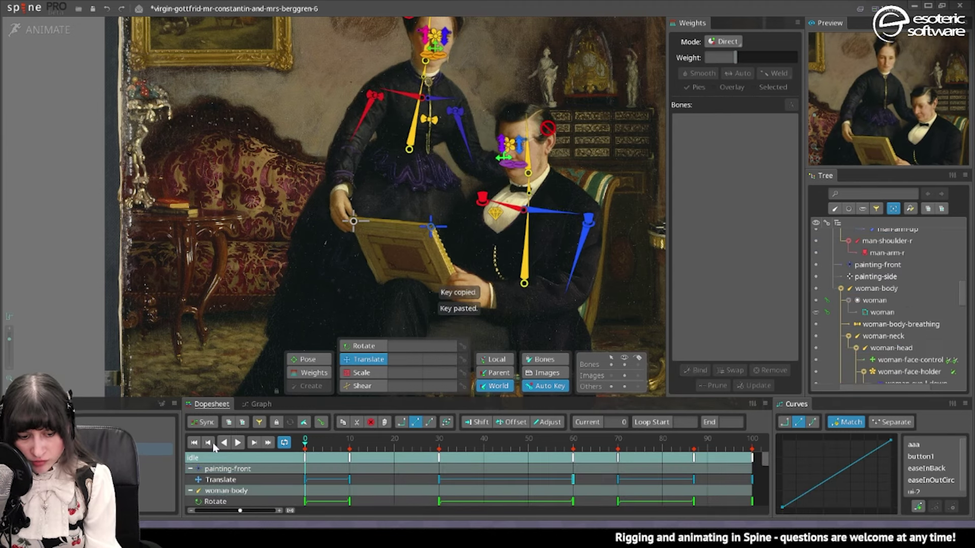
- Play the idle animation from frame 0 to check the painting's movement
left_click(238, 442)
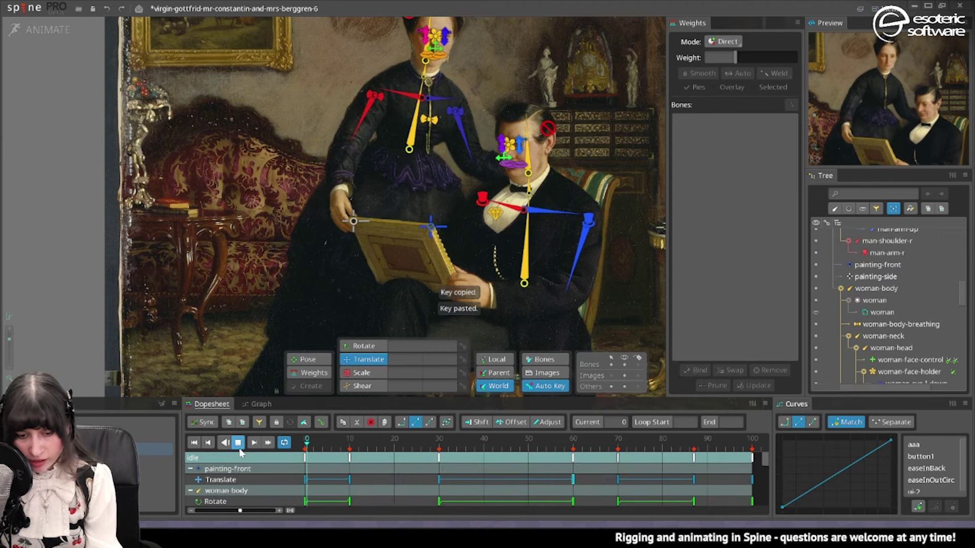
left_click(452, 235)
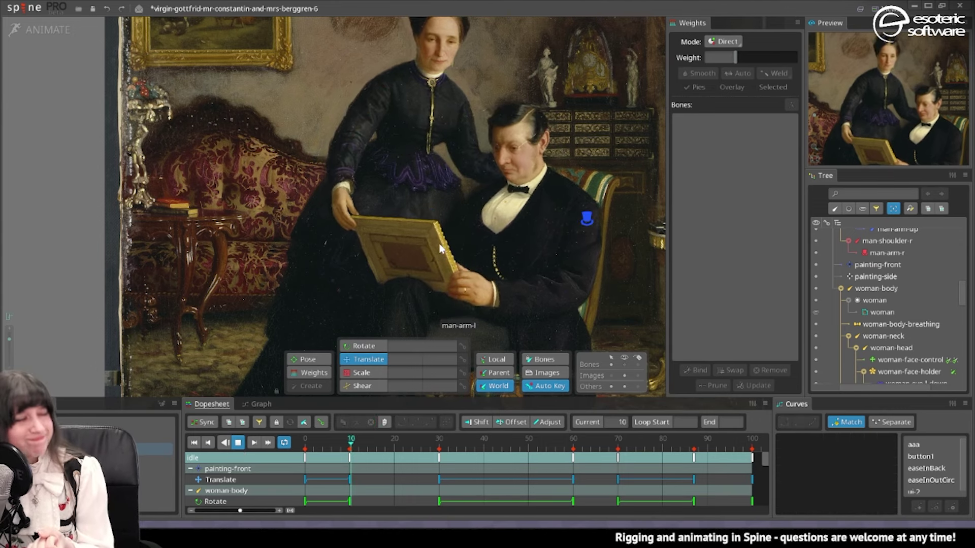
left_click(239, 442)
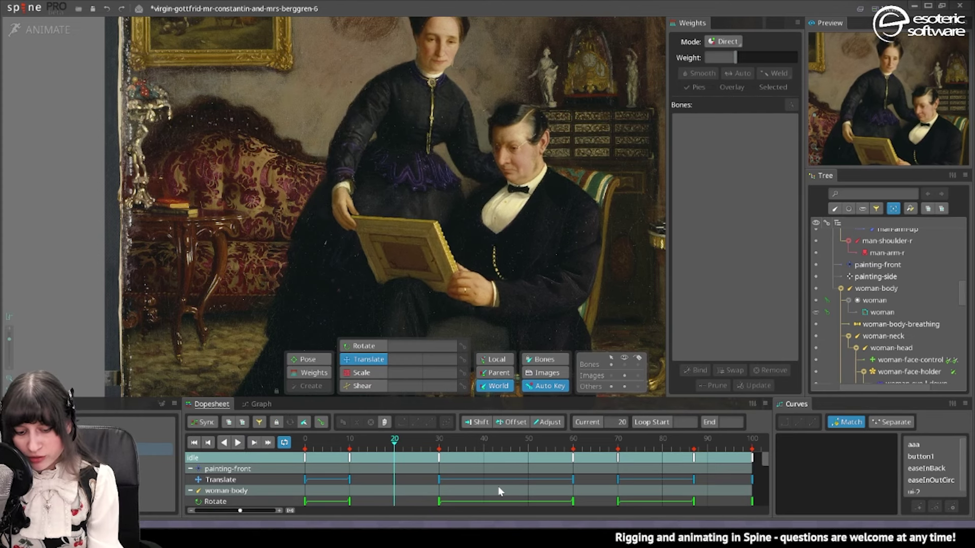
- Use Shift to retime all idle keys from frame 30 onward so they sit every 10 frames from 20 to 60
left_click_drag(242, 509, 234, 512)
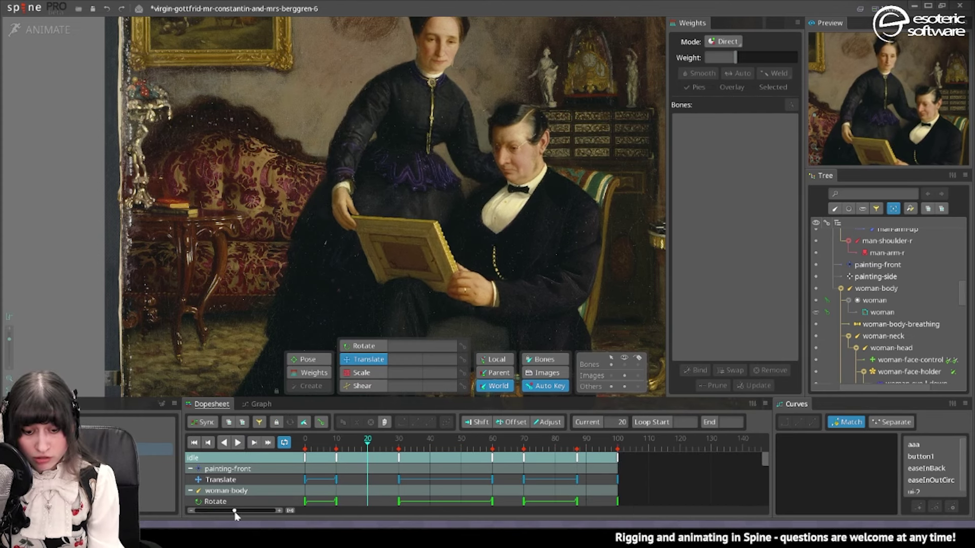
left_click(657, 500)
left_click(471, 425)
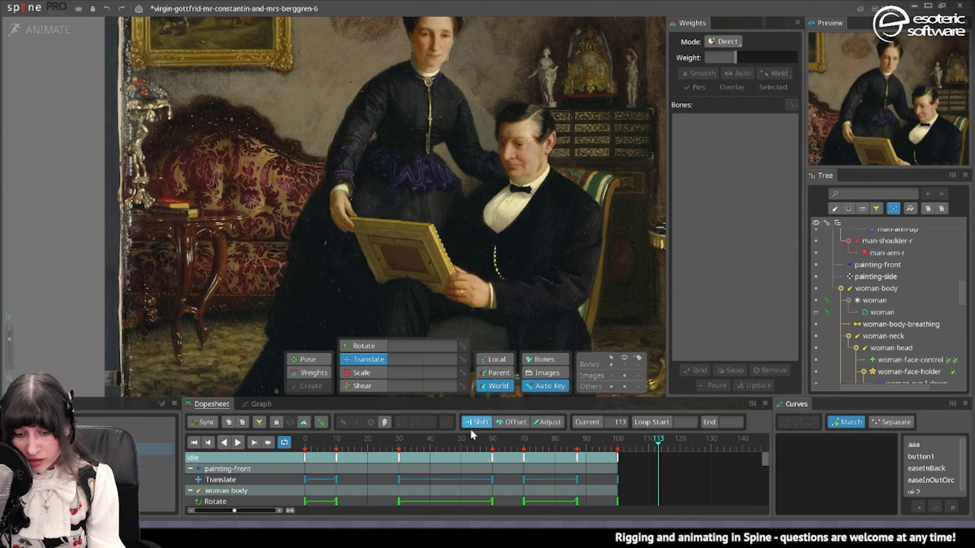
left_click_drag(400, 457, 368, 460)
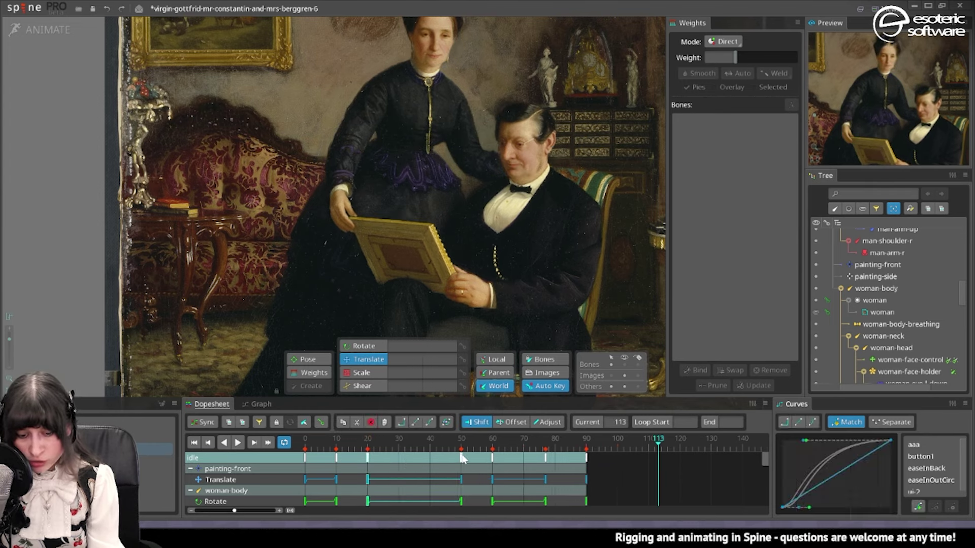
left_click_drag(461, 458, 494, 445)
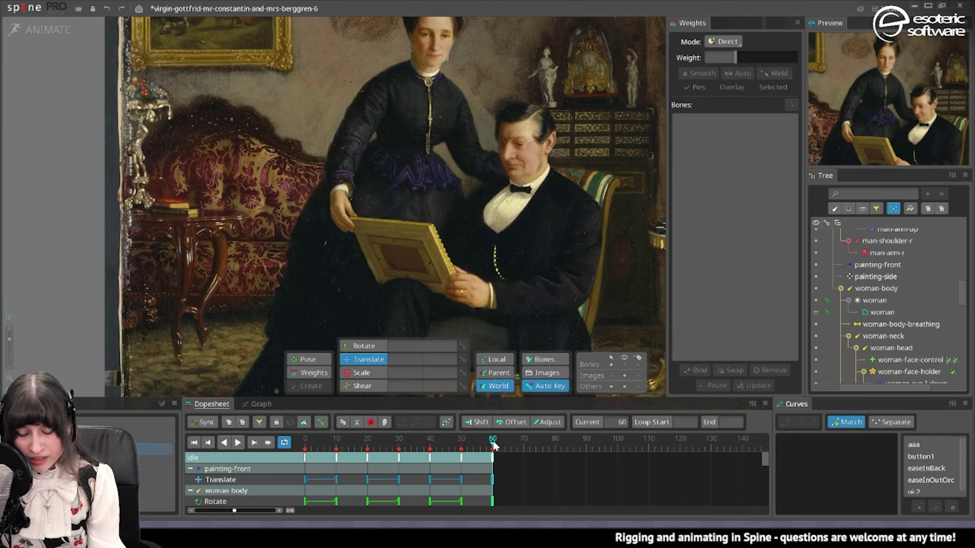
left_click(461, 446)
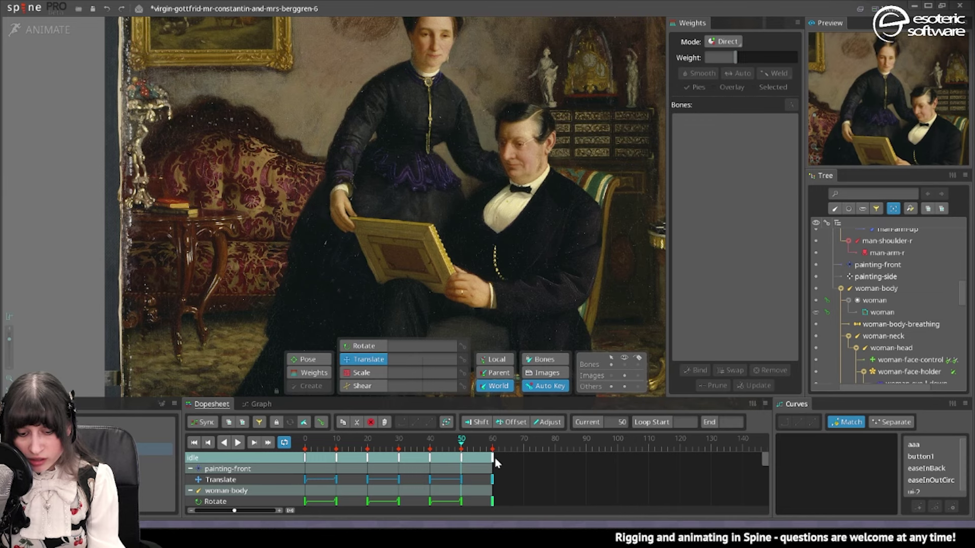
left_click(495, 457)
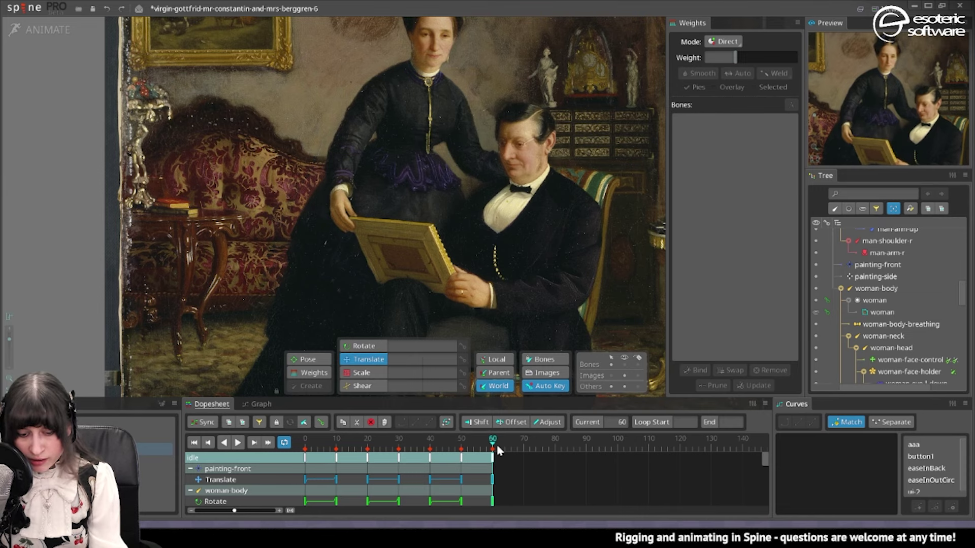
- Move the last set of idle keys from frame 60 to frame 70
left_click_drag(496, 451, 523, 457)
left_click(462, 449)
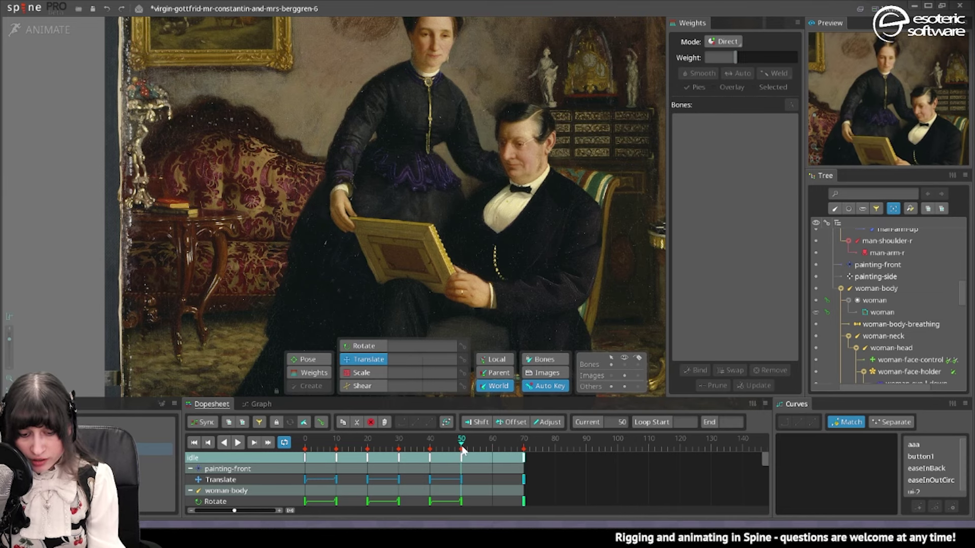
- At frame 50, translate the man's face control to 181.09, 1367.2 and rotate his head to 86.9
scroll(510, 163, "up", 3)
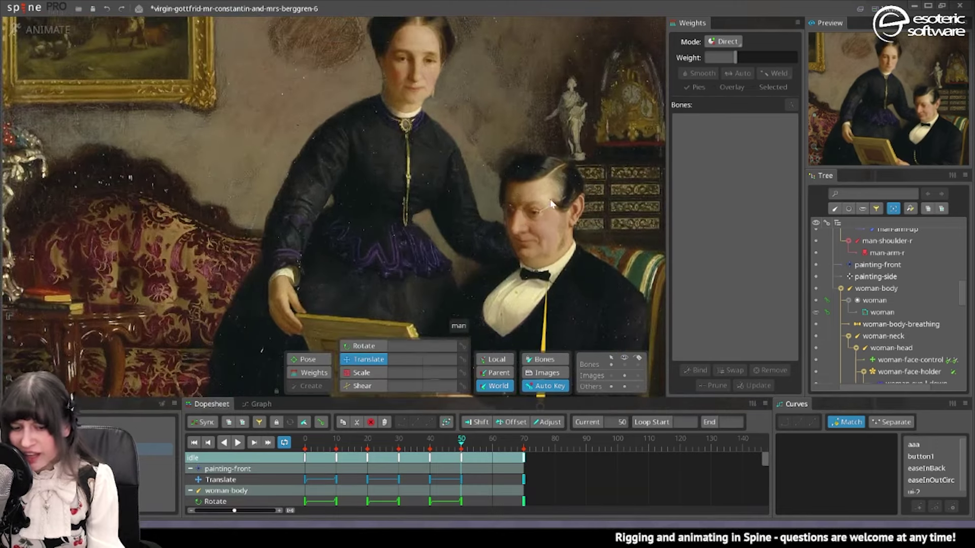
left_click(507, 240)
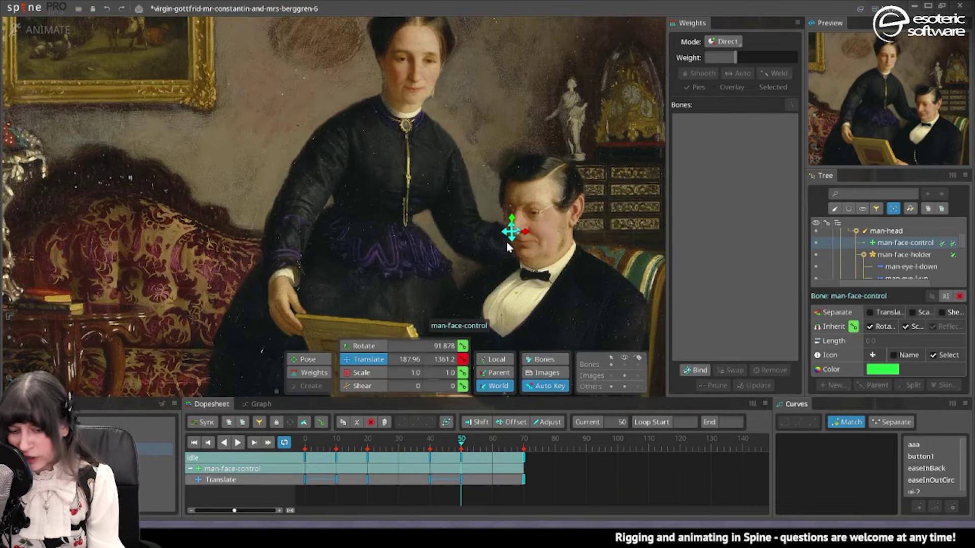
left_click_drag(513, 232, 511, 230)
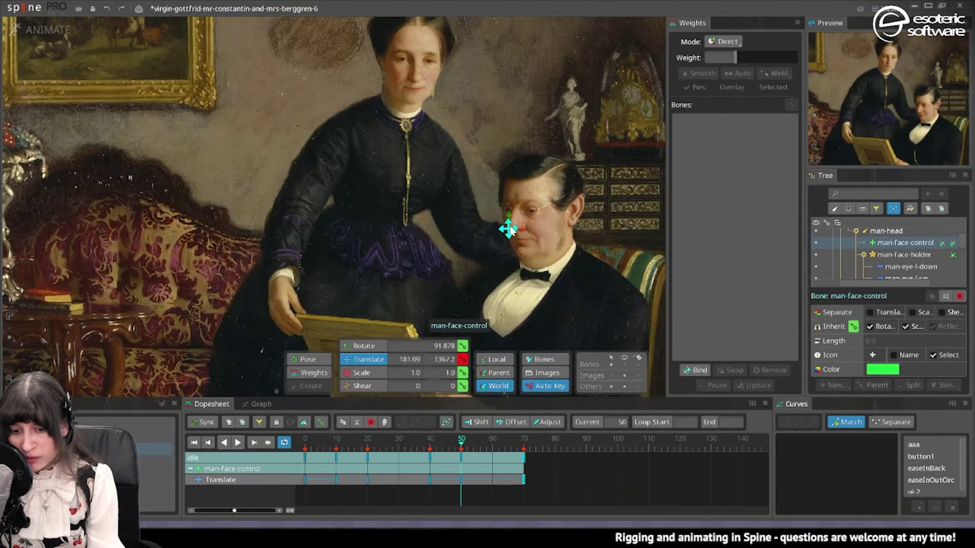
left_click(547, 234)
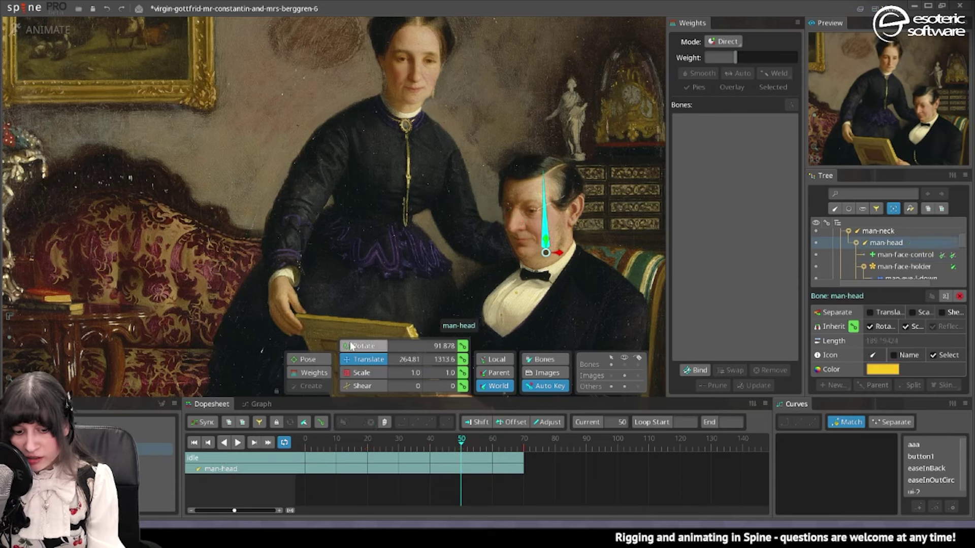
left_click(351, 345)
left_click_drag(622, 182, 609, 203)
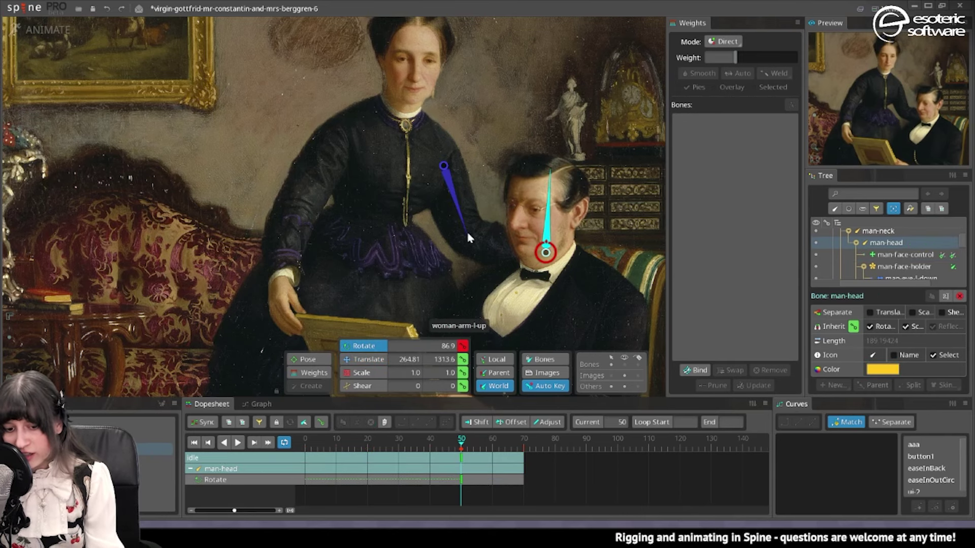
- Translate the woman's face control slightly down and to the right at frame 50
left_click(429, 80)
key("v")
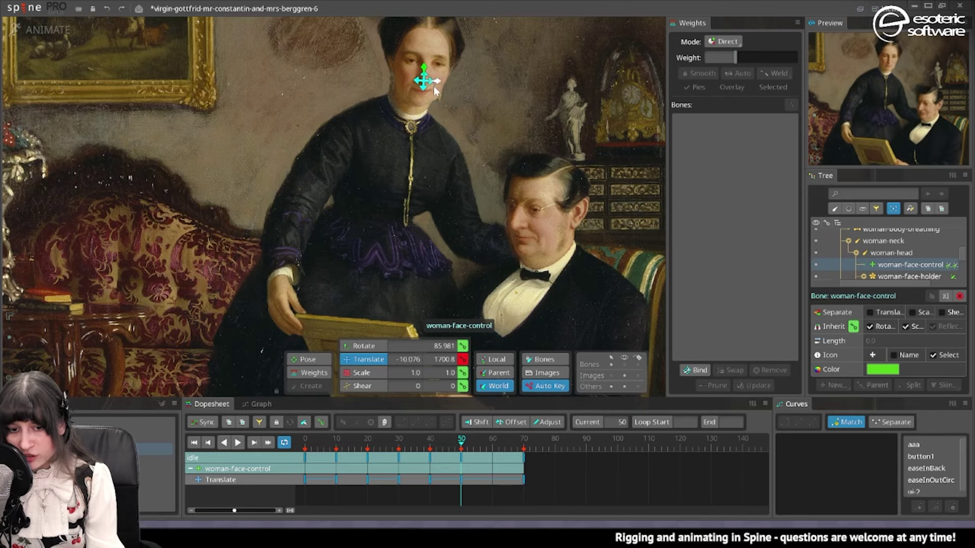
left_click_drag(434, 86, 441, 95)
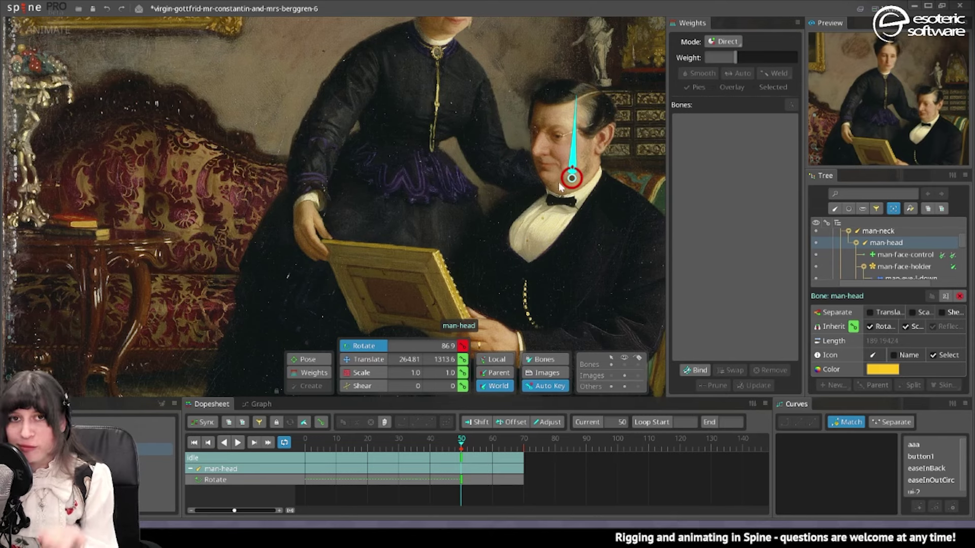
- Rotate the man's head bone further to 82.181 at frame 50
left_click_drag(535, 173, 551, 181)
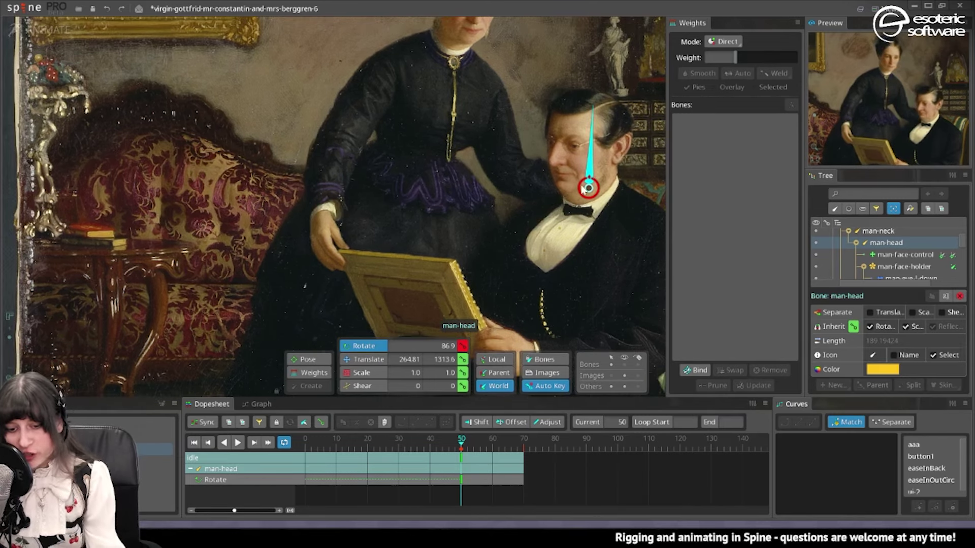
left_click_drag(467, 260, 451, 173)
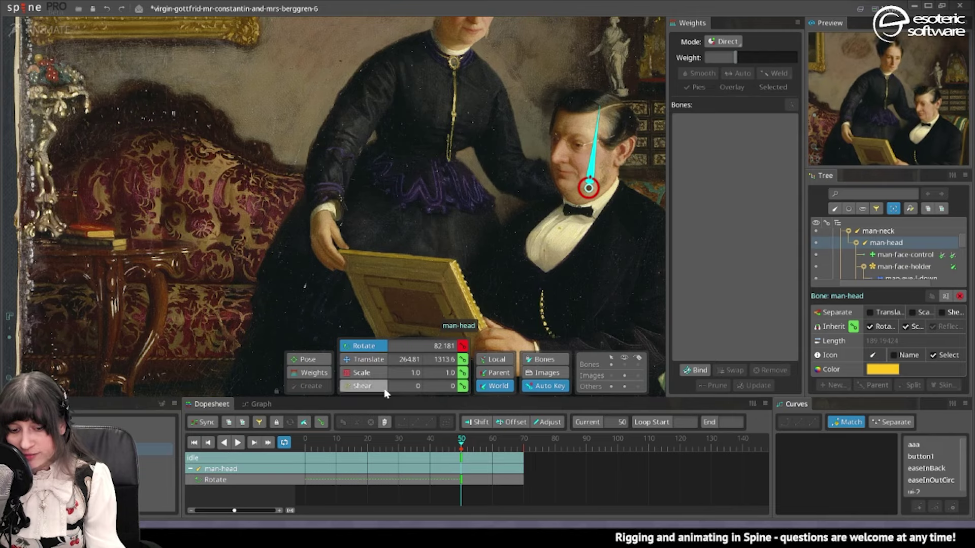
- Select the man's four upper and lower eye bones and translate them slightly left at frame 50
scroll(600, 148, "up", 5)
left_click(529, 137)
left_click(533, 122, "ctrl")
left_click(456, 122, "ctrl")
left_click(455, 104, "ctrl")
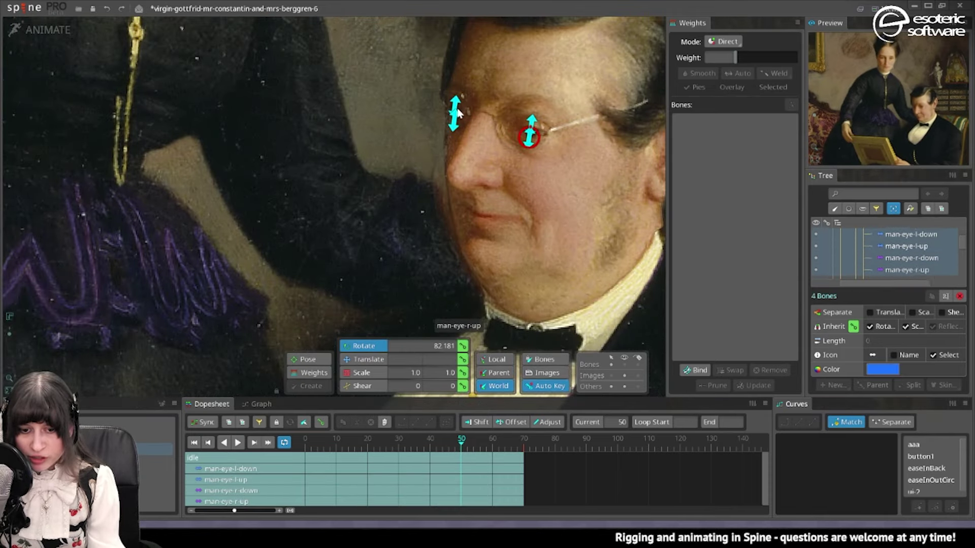
left_click(364, 359)
left_click_drag(529, 148, 523, 147)
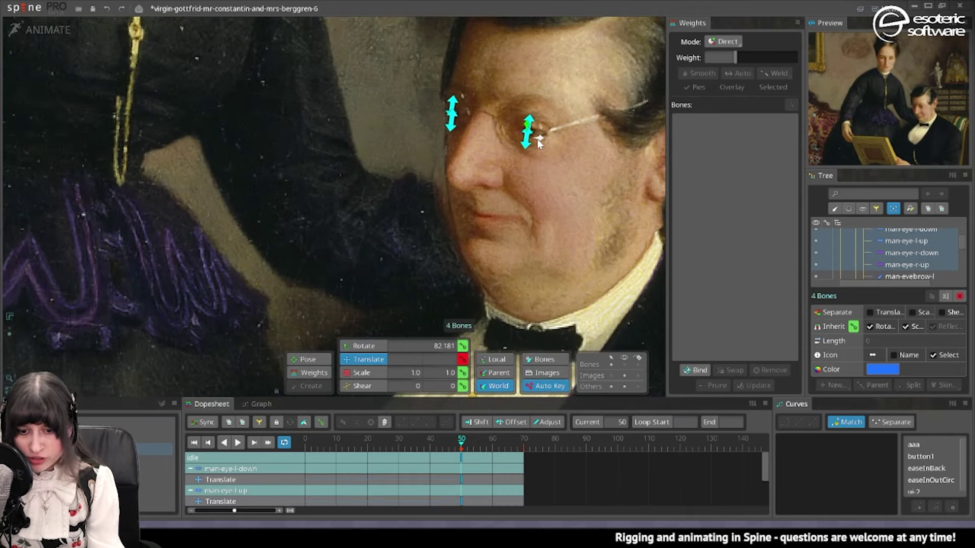
left_click(476, 184)
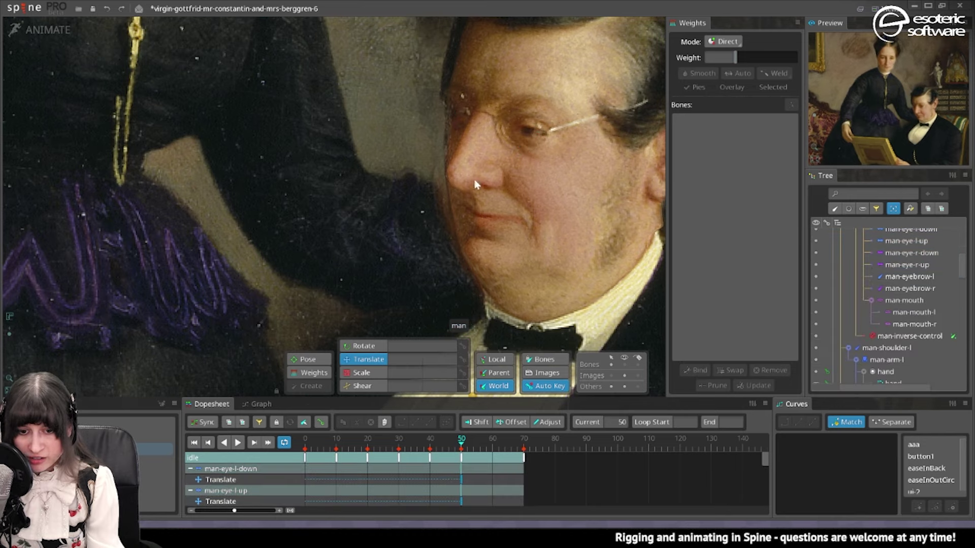
- Select the woman's four upper and lower eye bones and translate them slightly right at frame 50
scroll(450, 152, "down", 4)
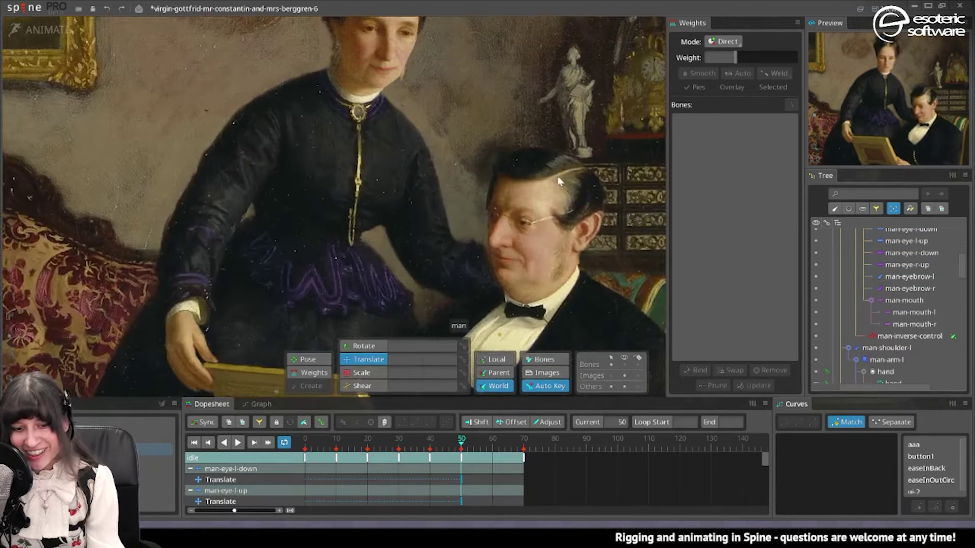
left_click_drag(381, 86, 422, 180)
scroll(424, 182, "up", 4)
left_click(411, 188)
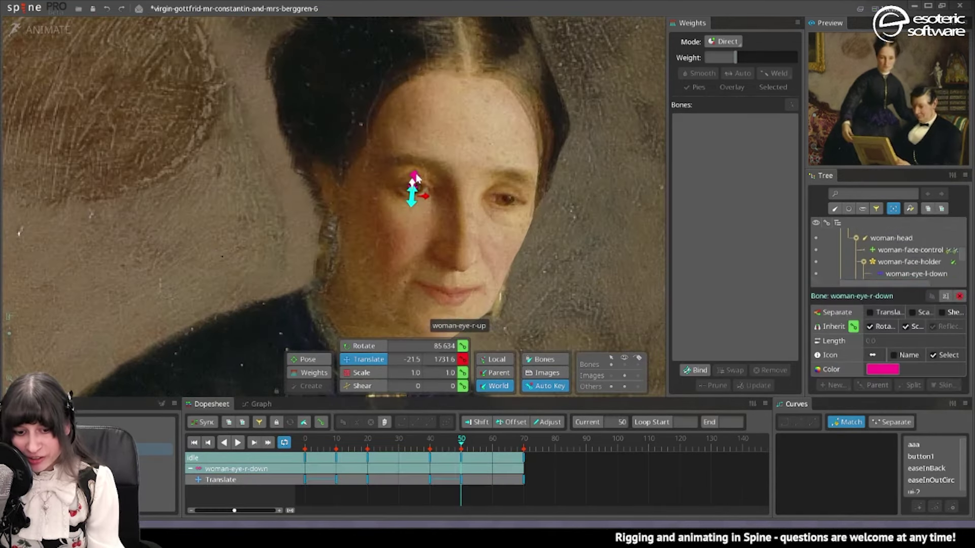
left_click(505, 212, "ctrl")
left_click(506, 187, "ctrl")
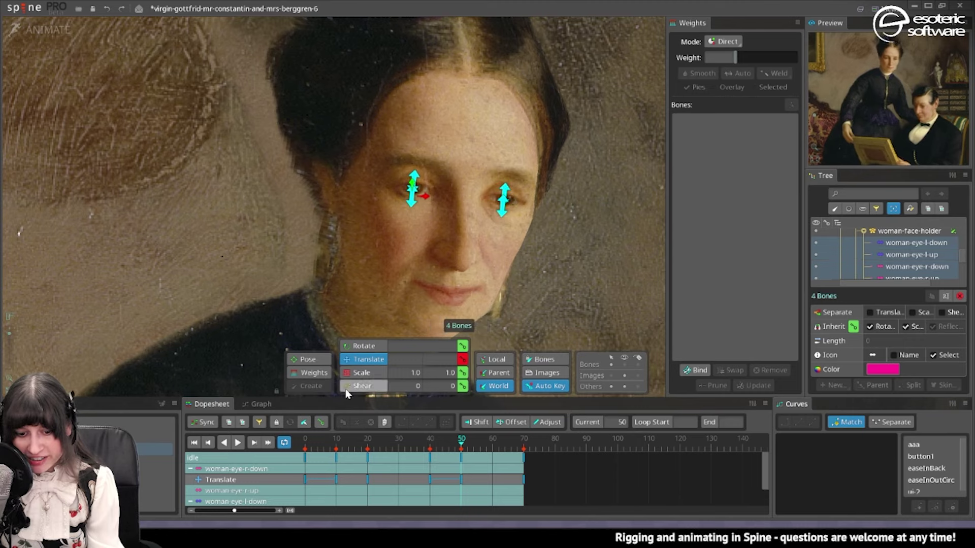
left_click_drag(424, 198, 419, 185)
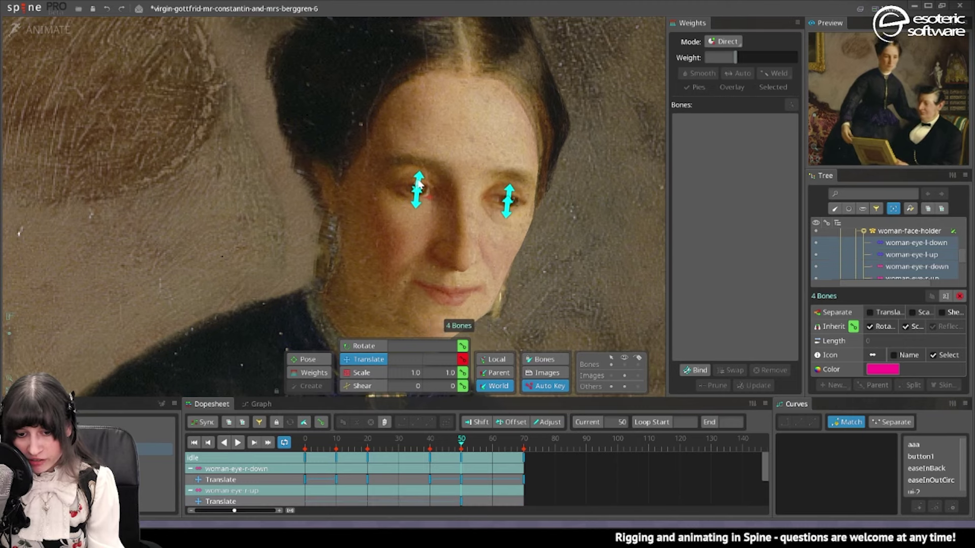
- Shift the painting-side bone at frame 50 and key its translation at frames 40 and 0
scroll(495, 213, "down", 5)
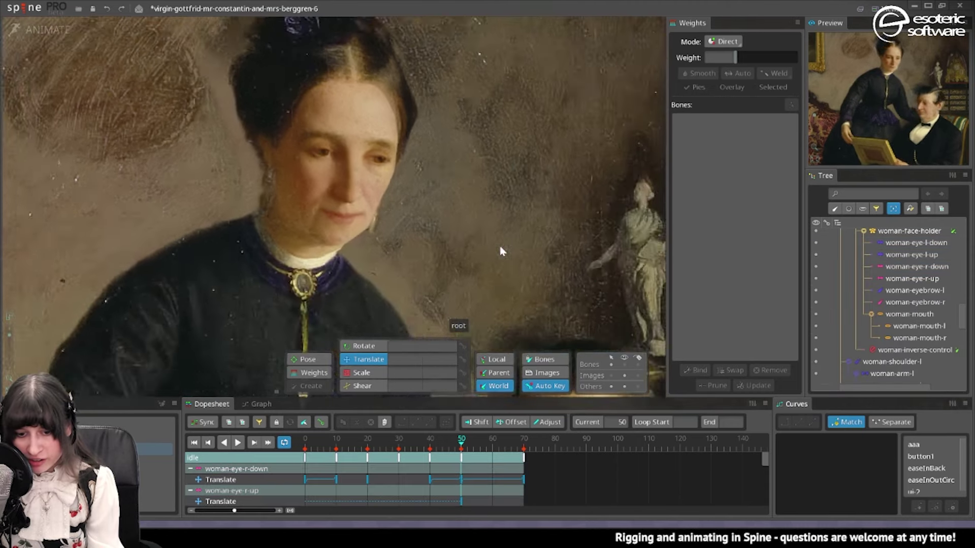
scroll(376, 155, "down", 2)
scroll(401, 165, "up", 1)
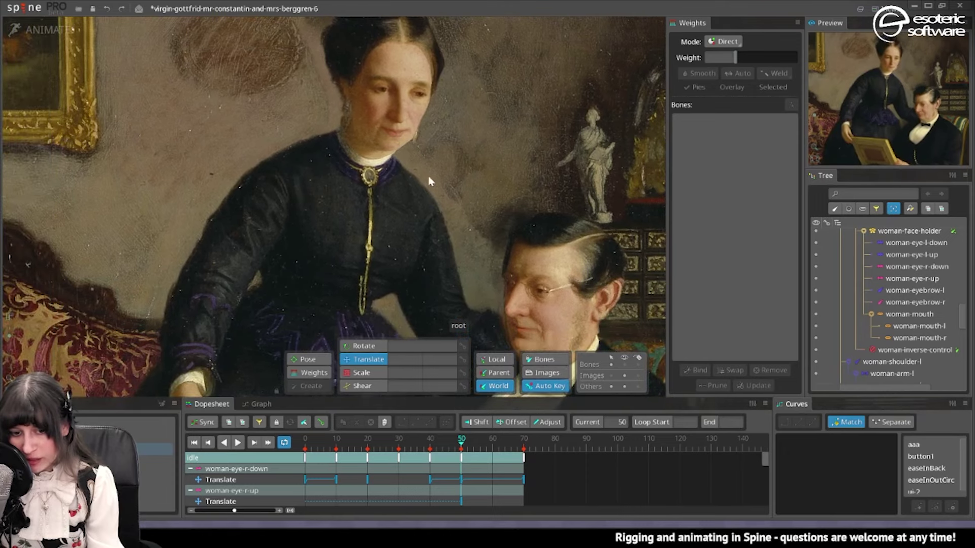
scroll(406, 155, "up", 1)
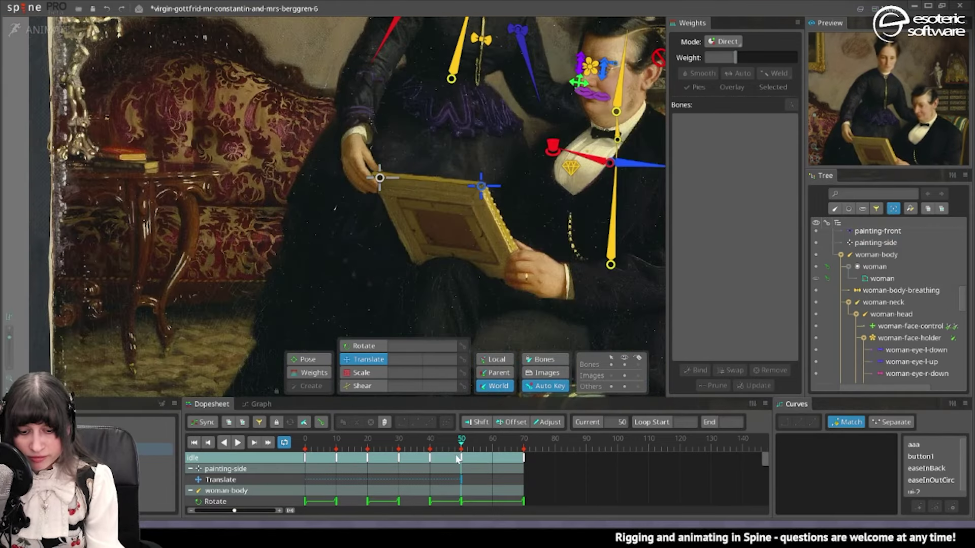
left_click(430, 446)
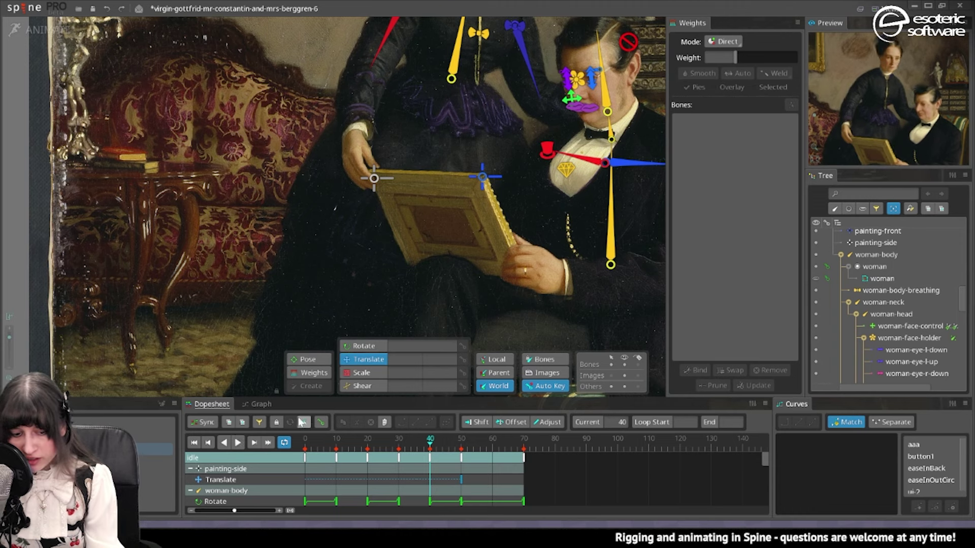
left_click(320, 422)
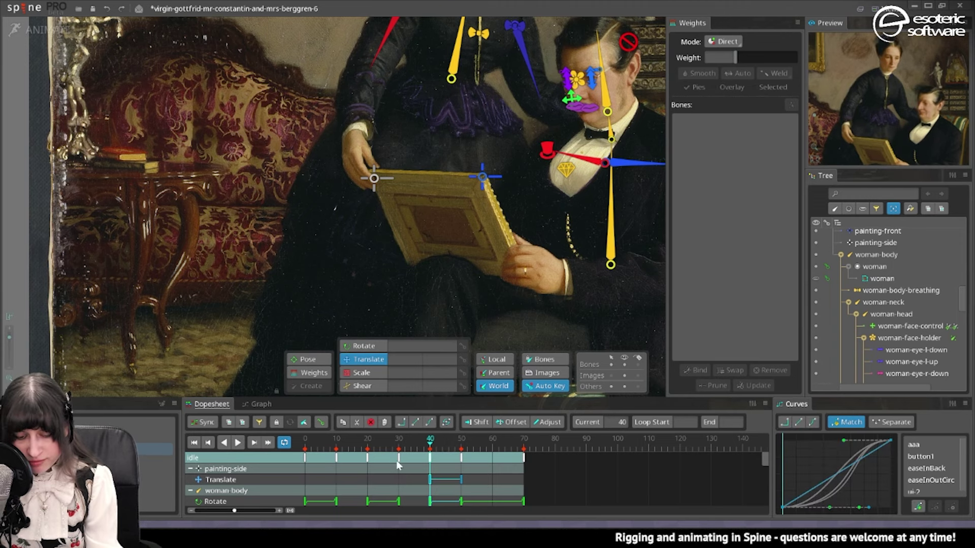
left_click(304, 442)
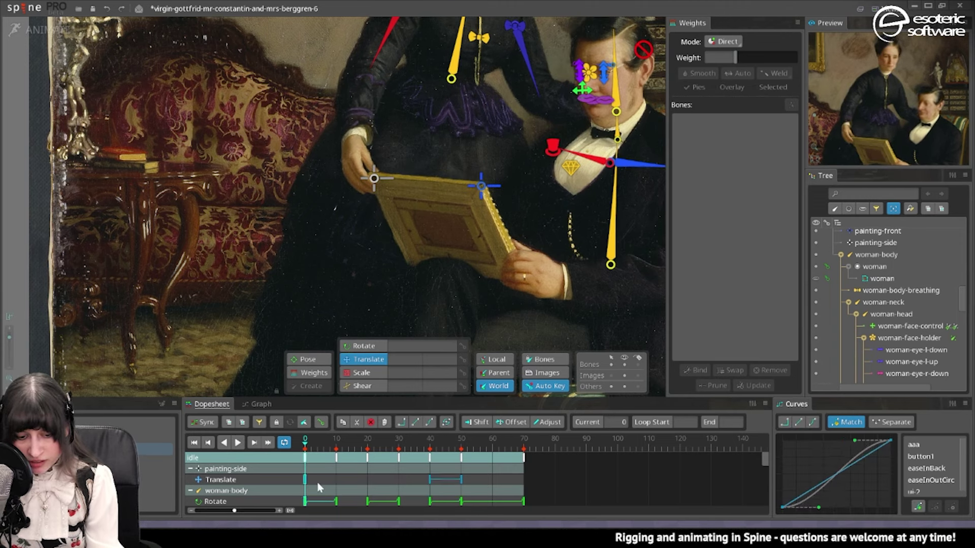
- Copy the painting-side bone's translate key from frame 0 to frame 70 and repeat the frame 50 pose at frame 60
left_click(304, 479)
key("ctrl+c")
left_click(524, 441)
key("ctrl+v")
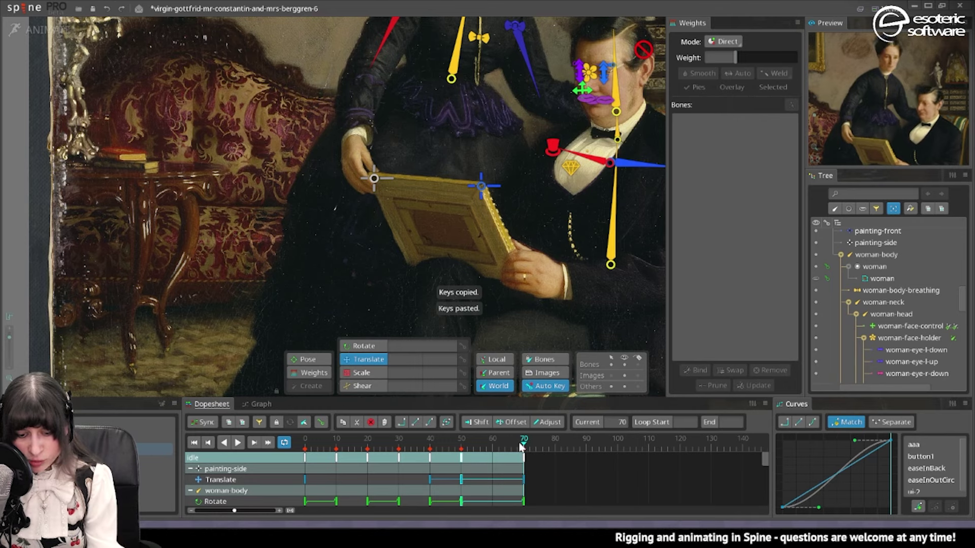
left_click(492, 443)
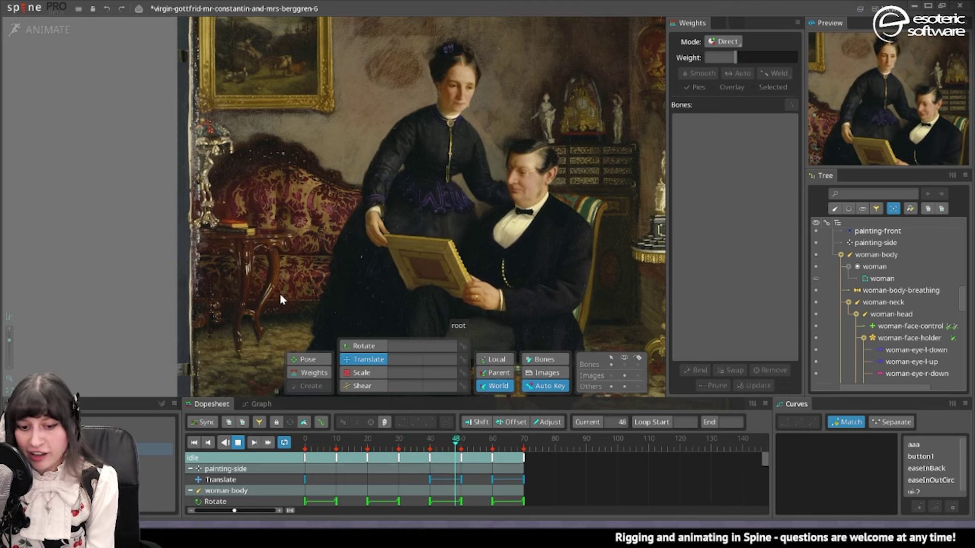
- Switch to the idle2 animation, select all of its keys and spread them out to about frame 214
left_click(127, 461)
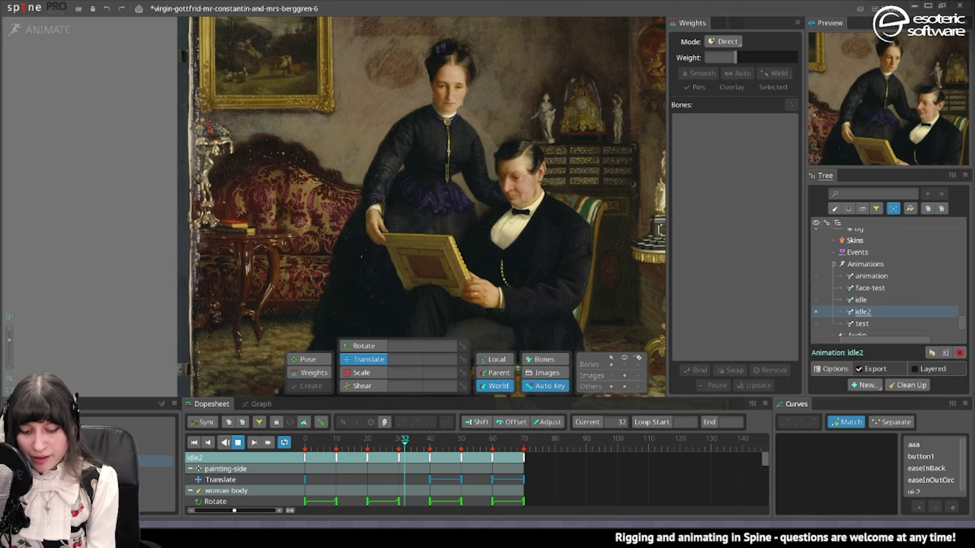
left_click_drag(558, 495, 201, 409)
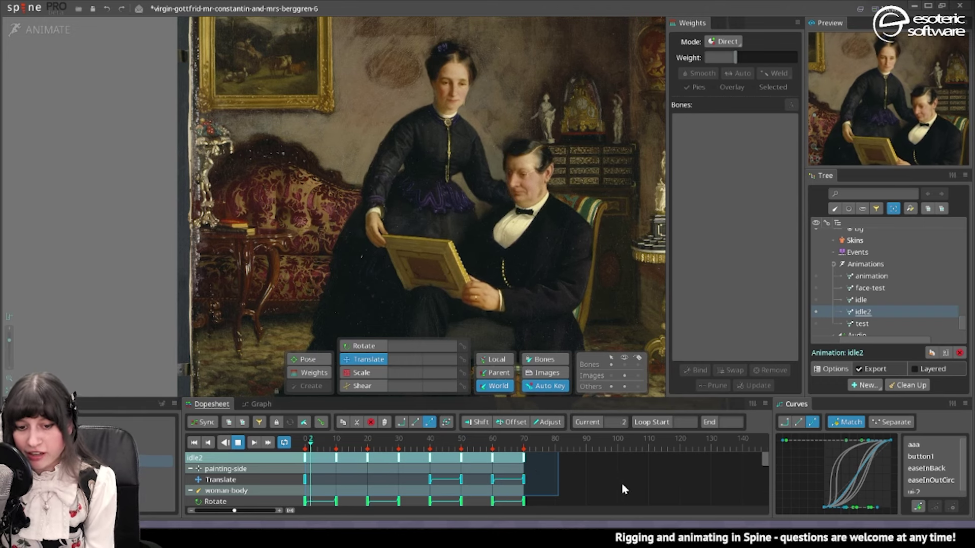
left_click(622, 483)
left_click_drag(571, 493, 300, 456)
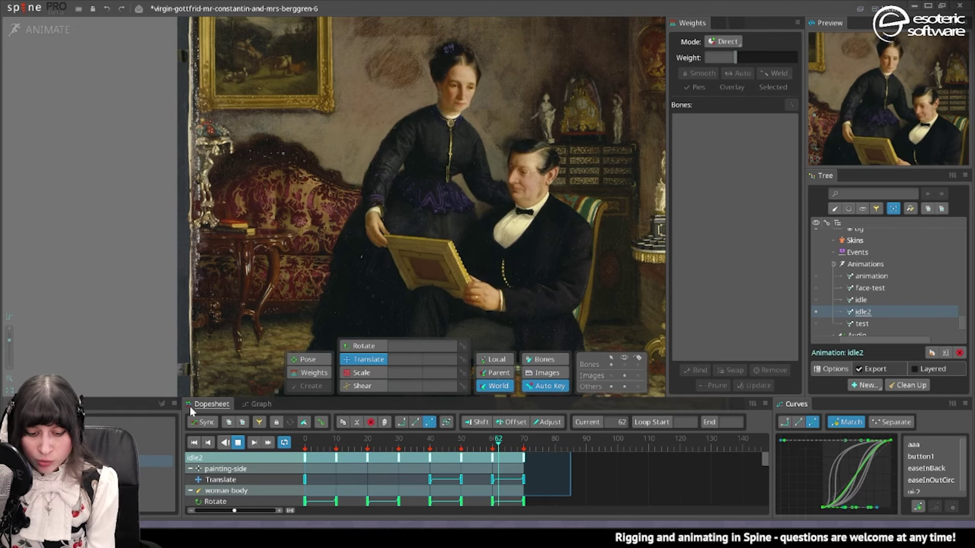
left_click_drag(568, 471, 570, 470)
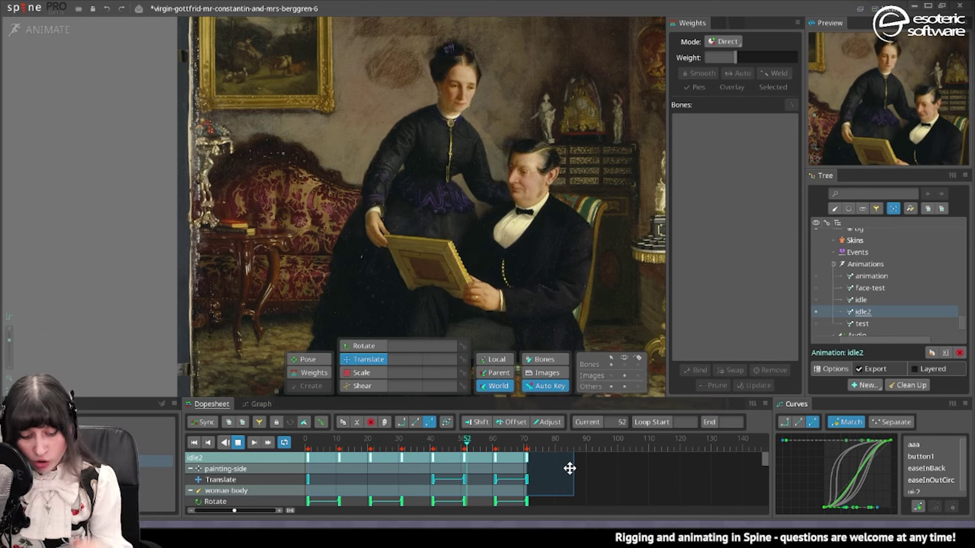
key("ctrl+z")
key("ctrl+z")
key("ctrl+y")
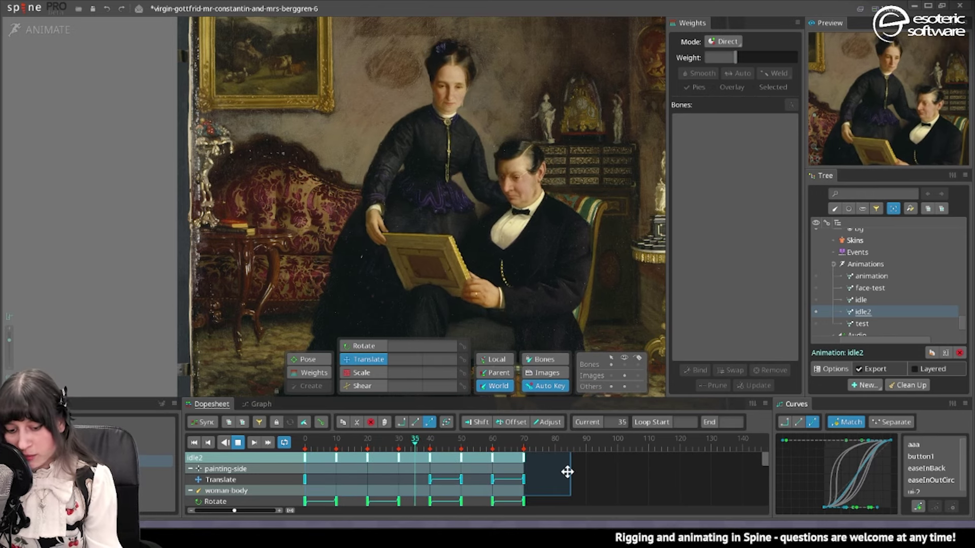
- Select the woman-body bone and move the second set of keys to about frame 28
left_click(432, 175)
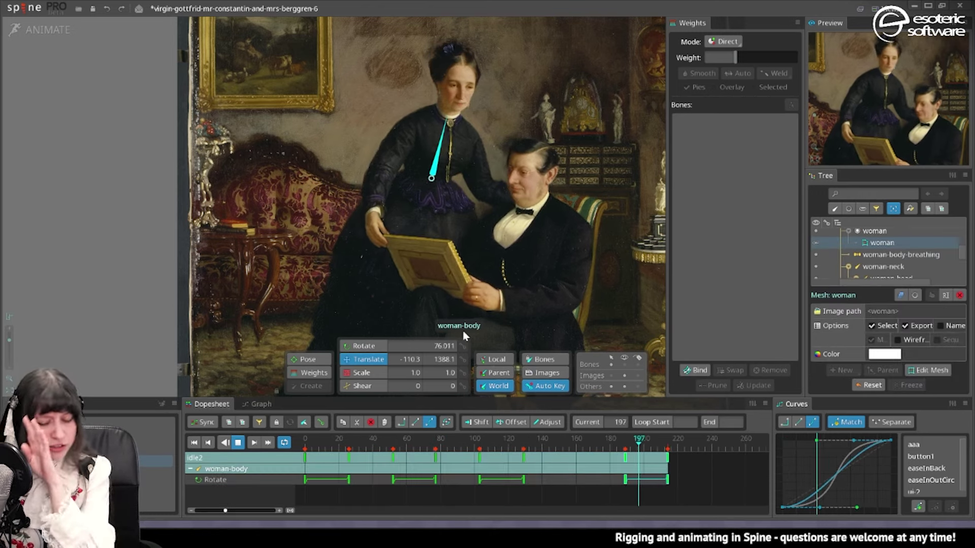
left_click_drag(350, 462, 356, 465)
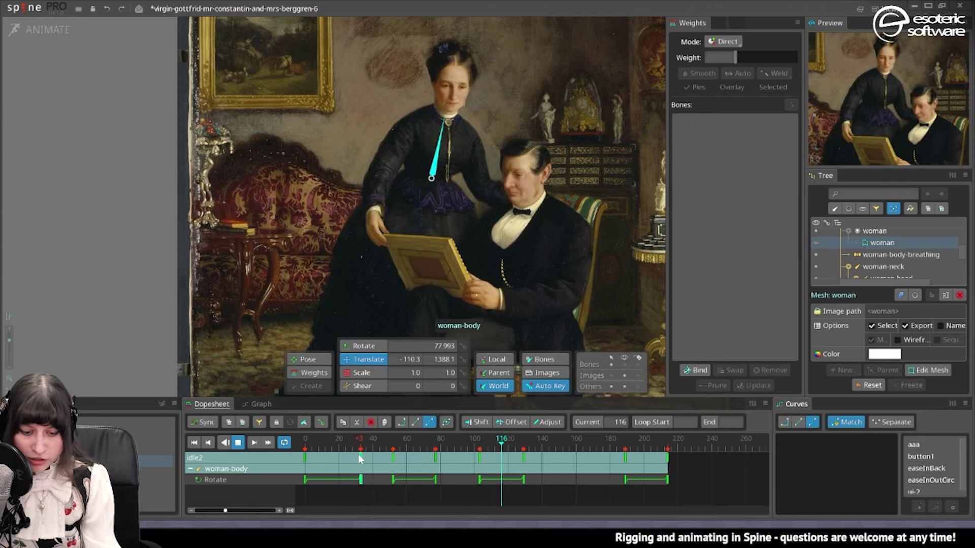
left_click_drag(356, 457, 353, 458)
left_click(305, 439)
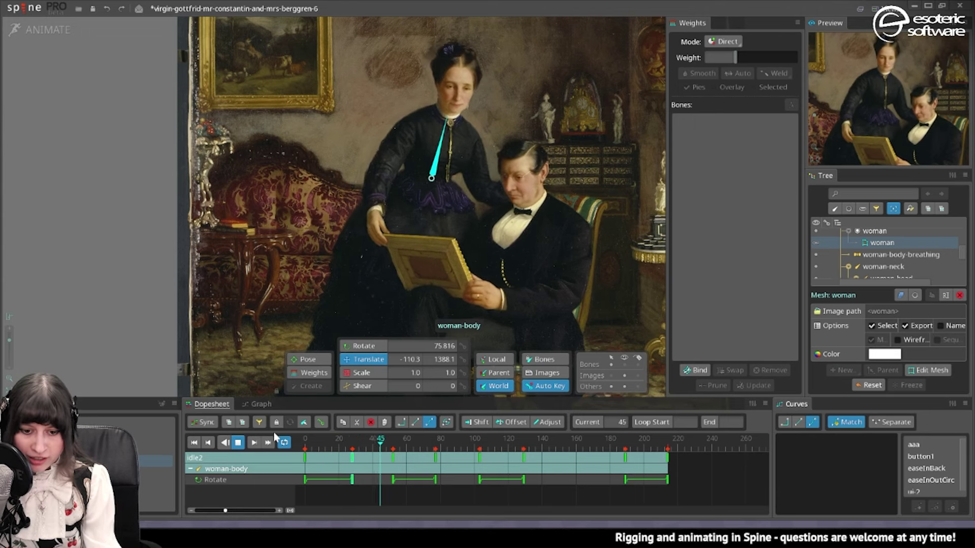
- Select the woman-neck bone's translate keys from about frame 52 onward and move them slightly later
left_click(450, 110)
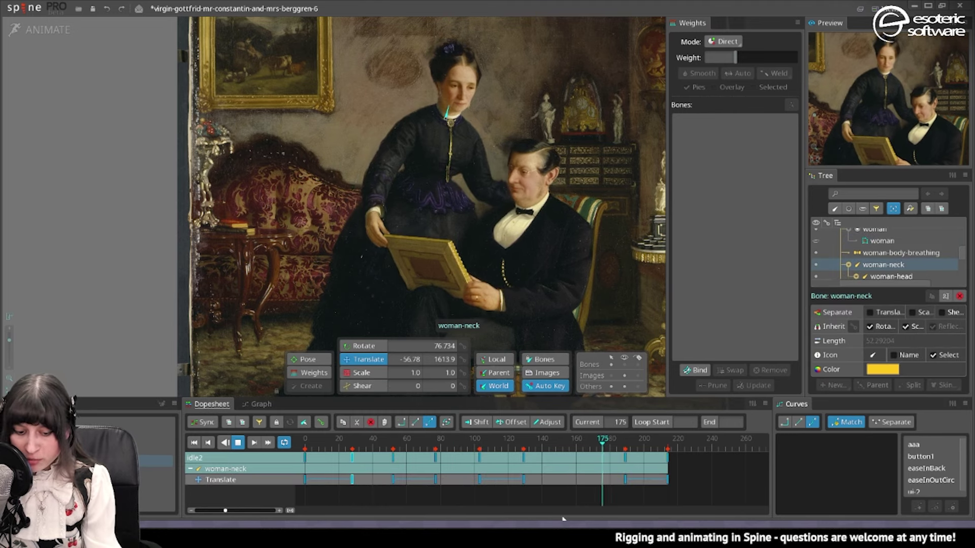
mouse_move(667, 505)
left_mouse_down()
mouse_move(488, 442)
mouse_move(400, 440)
mouse_move(669, 502)
mouse_move(529, 443)
mouse_move(384, 432)
left_mouse_up()
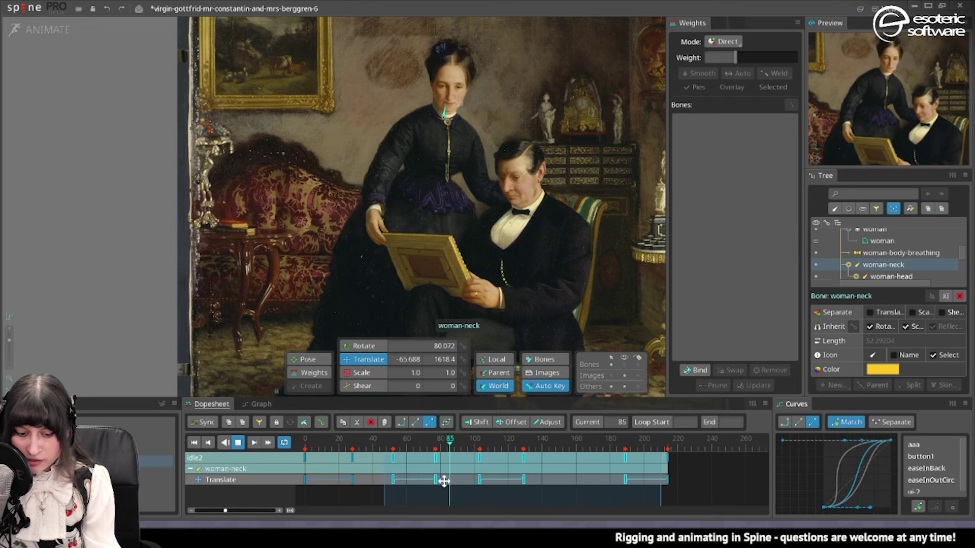
left_click_drag(450, 475, 452, 475)
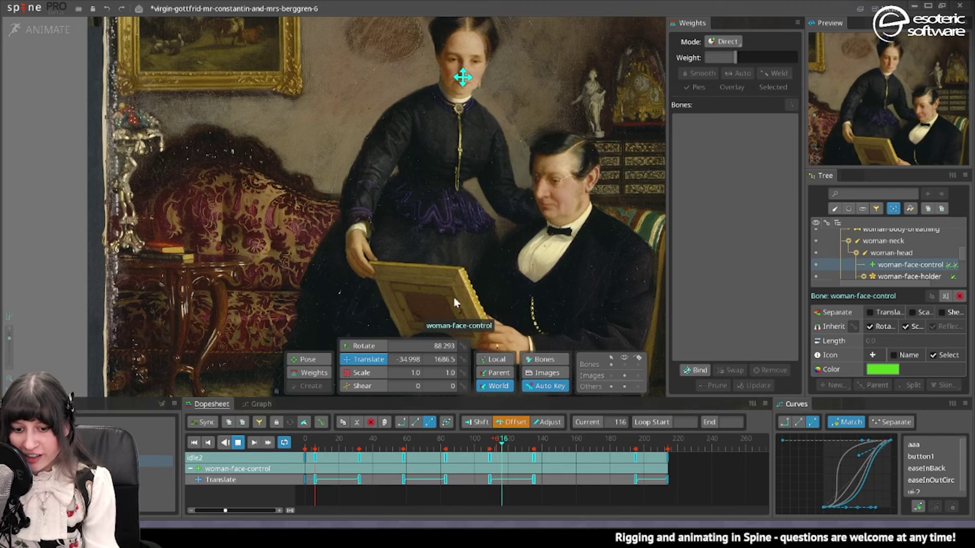
- Offset the man-face-control translate keys by about 11 frames and move individual keys to about frames 41, 145 and 202
left_click(542, 189)
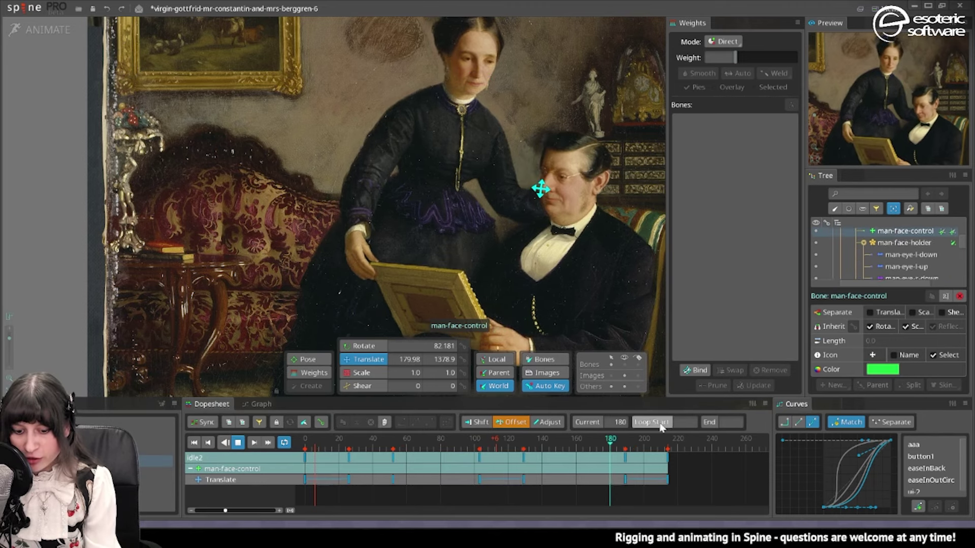
left_click_drag(401, 467, 406, 467)
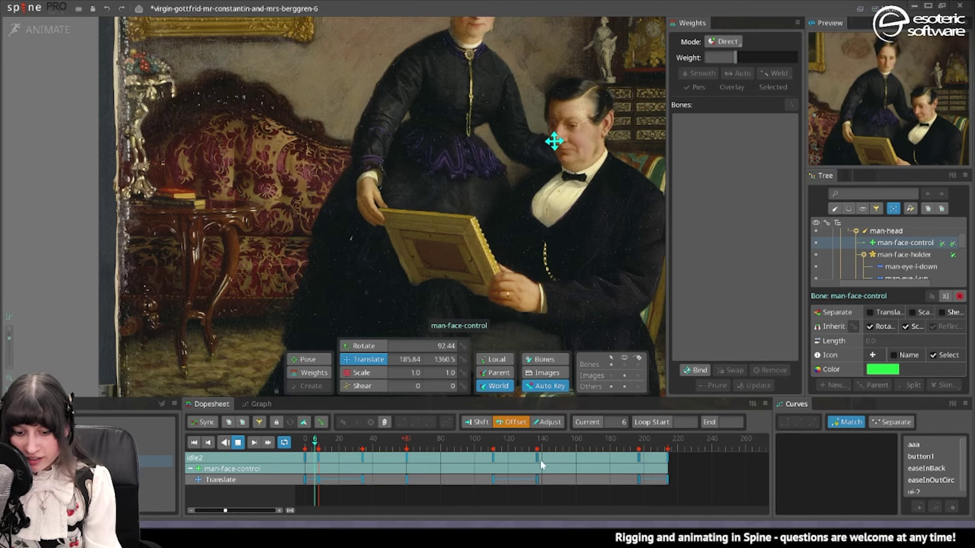
left_click_drag(539, 458, 549, 459)
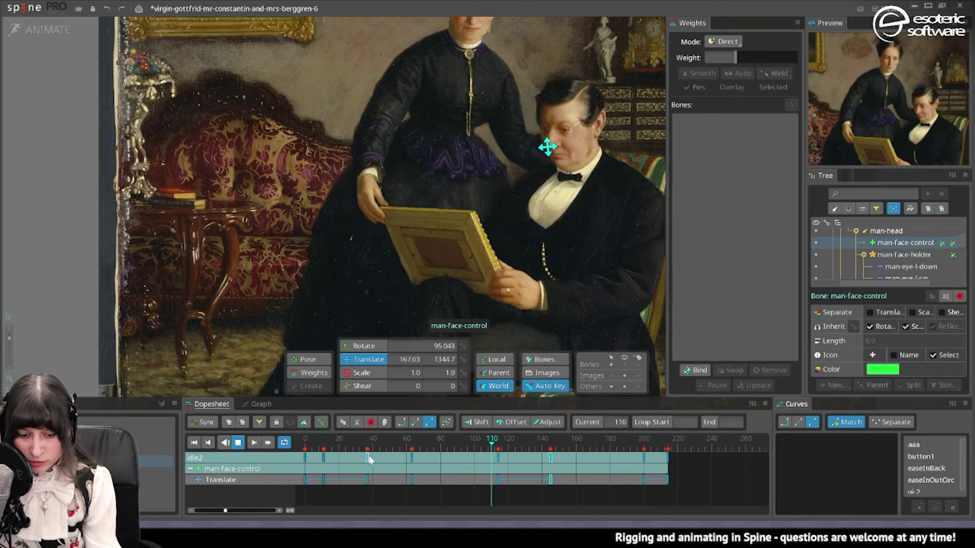
left_click_drag(368, 458, 374, 457)
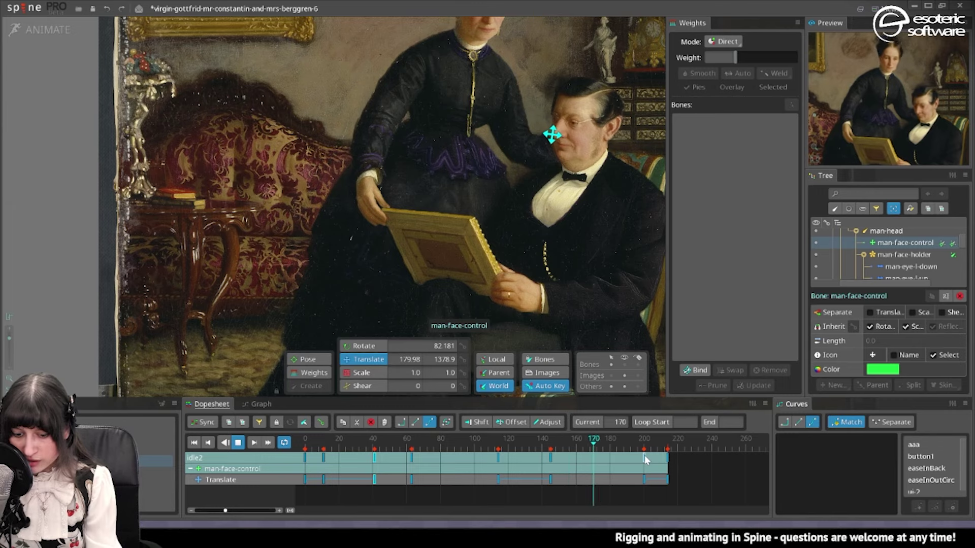
left_click_drag(644, 455, 647, 455)
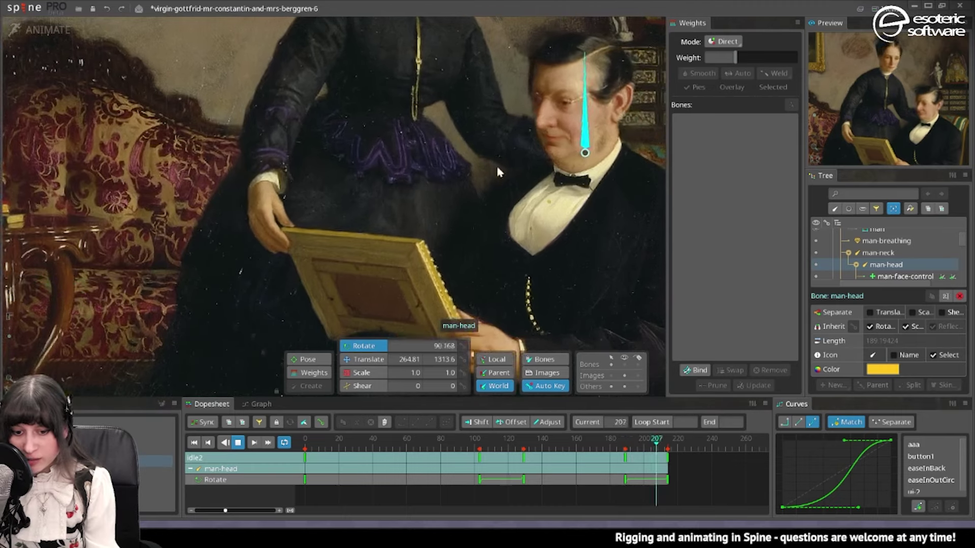
- Move the man-face-control key near frame 114 to about frame 105 and key a slightly shifted position at frame 122
left_click(531, 137)
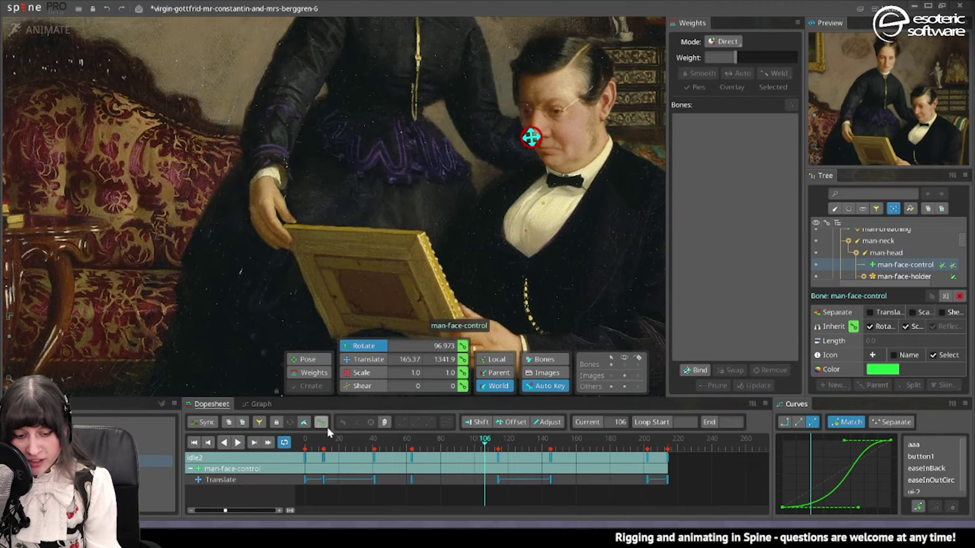
left_click(520, 455)
left_click_drag(520, 455, 529, 456)
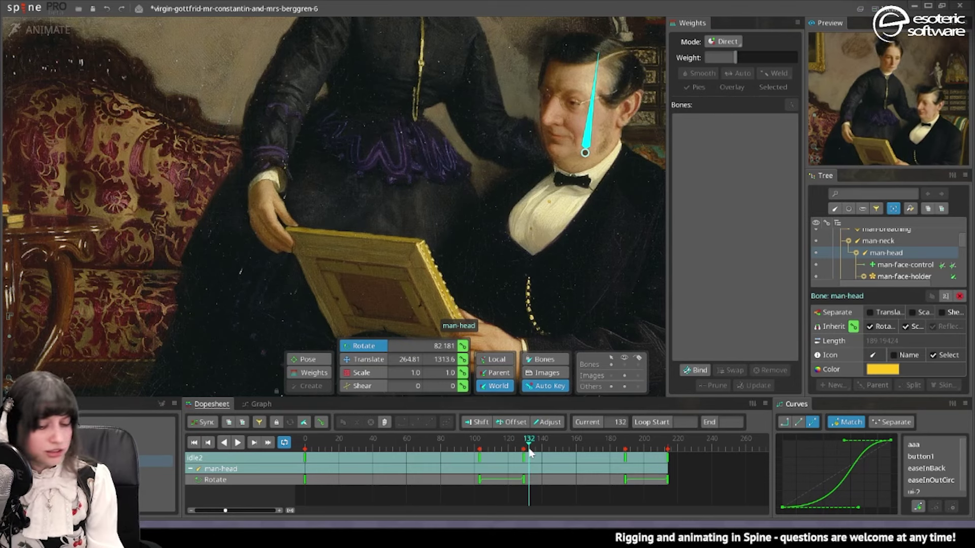
left_click_drag(530, 453, 485, 449)
left_click(541, 131)
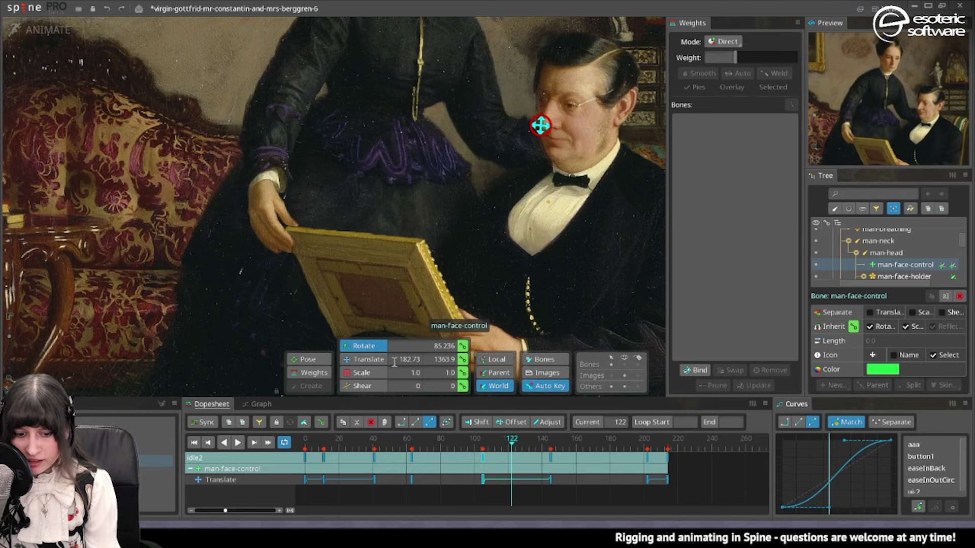
left_click(348, 358)
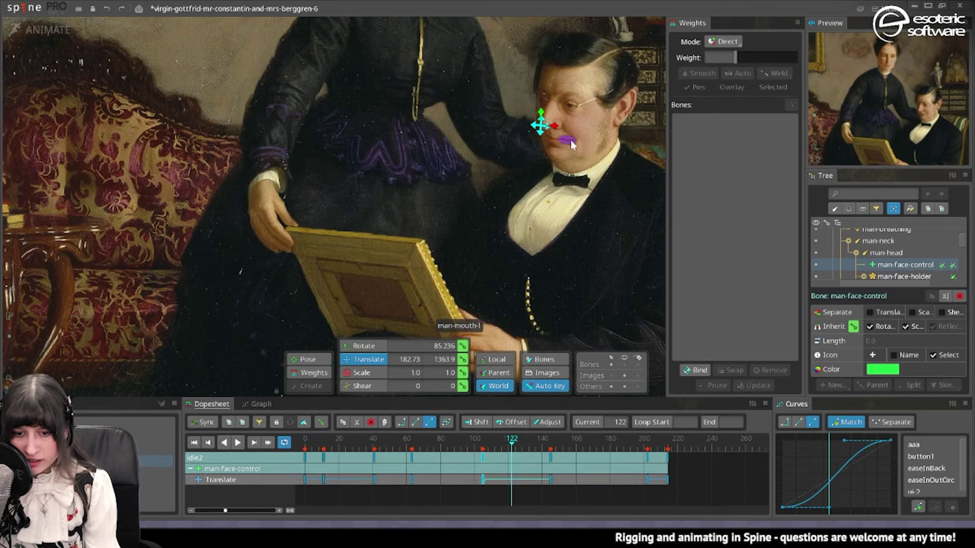
mouse_move(540, 125)
left_mouse_down()
mouse_move(536, 136)
mouse_move(541, 127)
left_mouse_up()
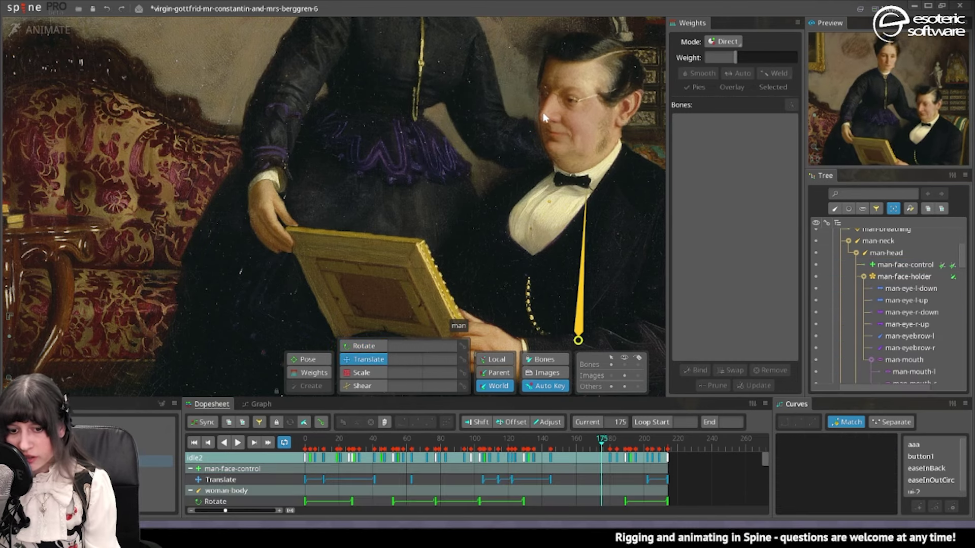
- Key small up-and-down shifts of man-face-control at frames 161, 167 and 174, and move the closing key to about frame 181
left_click(542, 120)
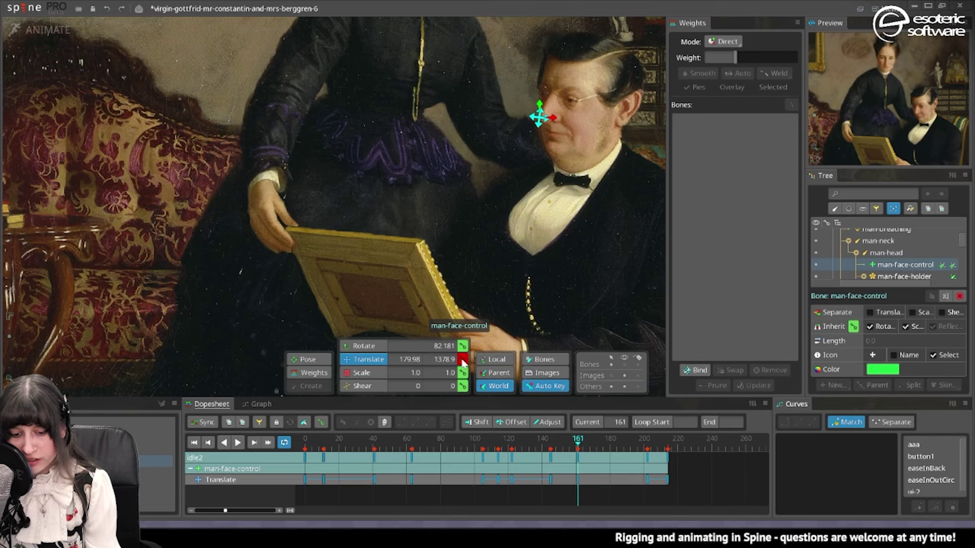
left_click_drag(542, 110, 543, 104)
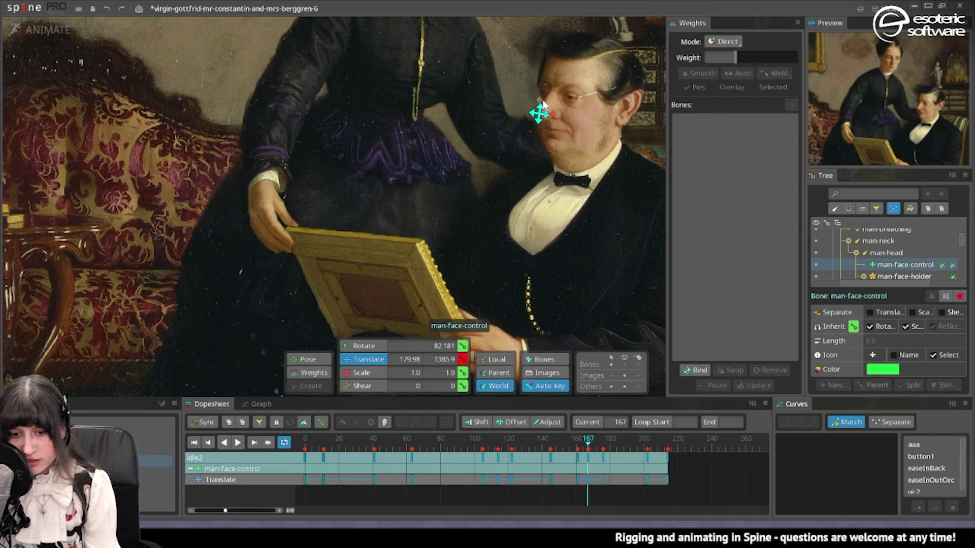
left_click_drag(603, 457, 612, 457)
left_click(600, 445)
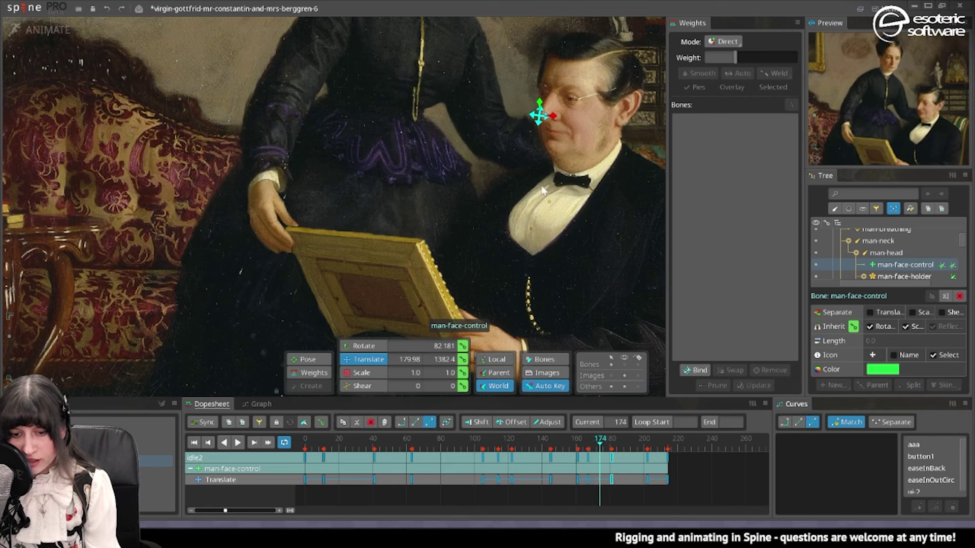
left_click_drag(542, 101, 536, 109)
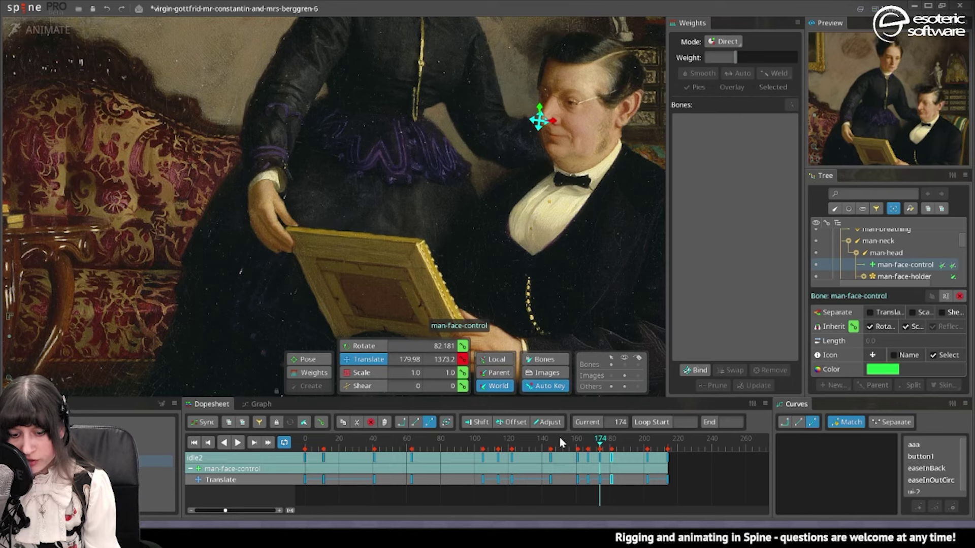
left_click(561, 440)
left_click(237, 442)
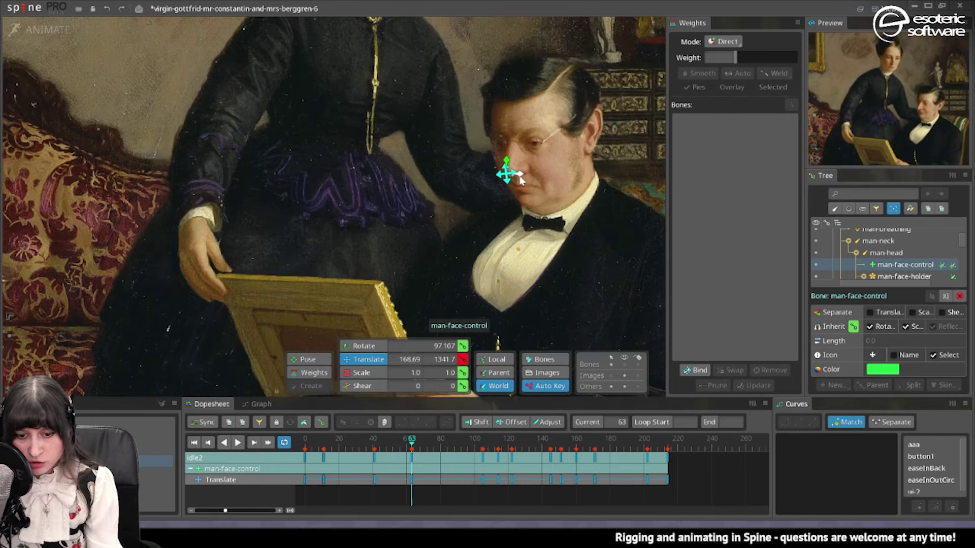
- Shift man-face-control horizontally to about X 171 at frame 63 and X 157 at frame 79, key both and play the animation
left_click_drag(521, 178, 522, 180)
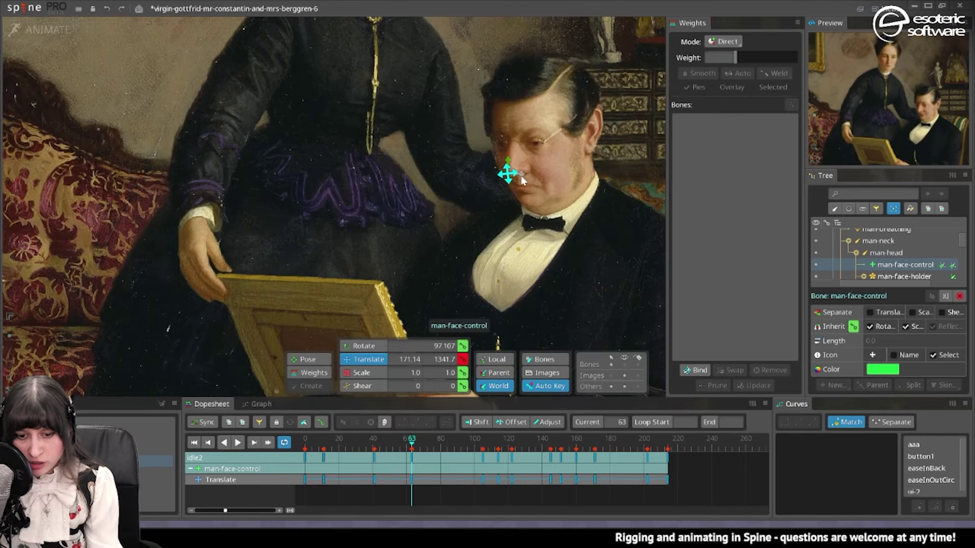
left_click_drag(416, 449, 440, 452)
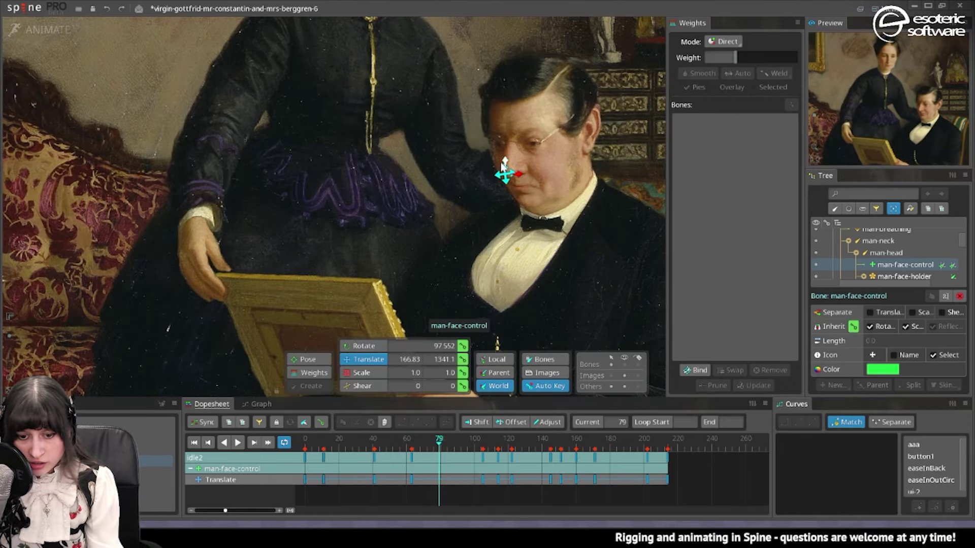
left_click_drag(517, 177, 504, 192)
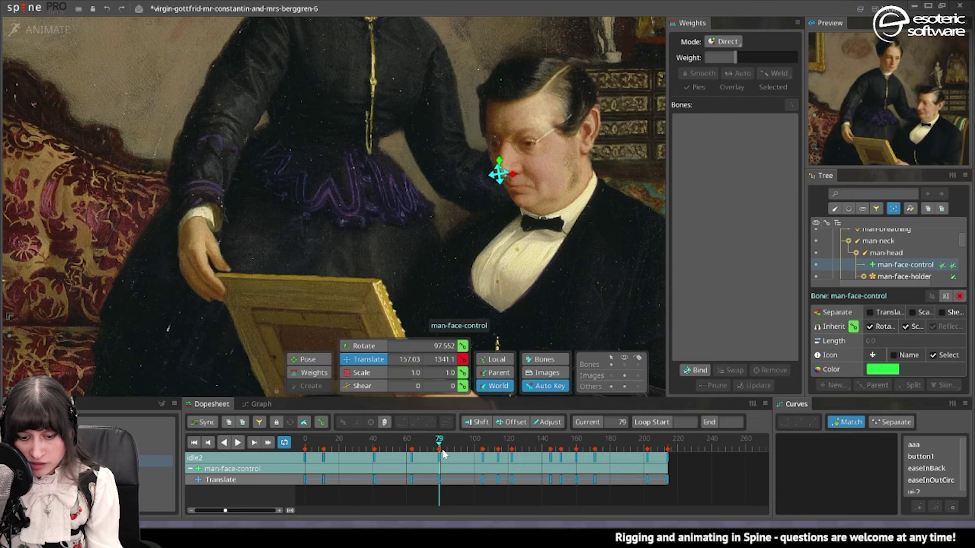
left_click_drag(443, 453, 290, 445)
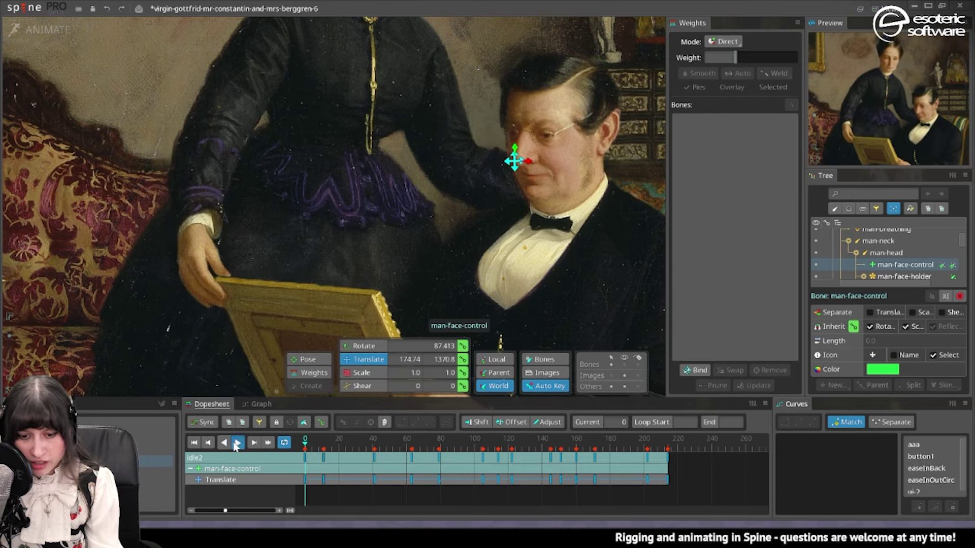
left_click(415, 230)
left_click(238, 442)
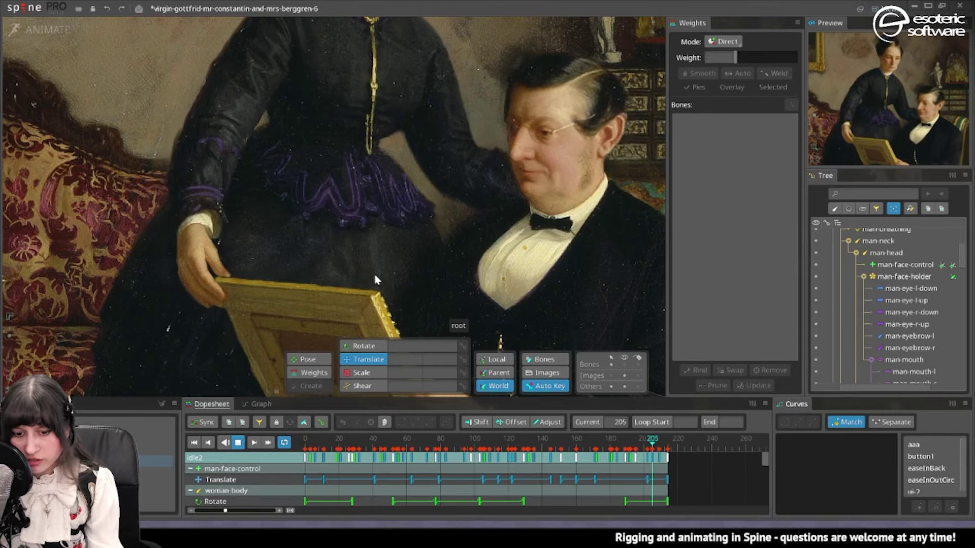
- Select man-face-control and man-head together and move their keys near frames 151 and 160 to about frames 153 and 163
left_click(508, 171)
left_click(548, 152, "ctrl")
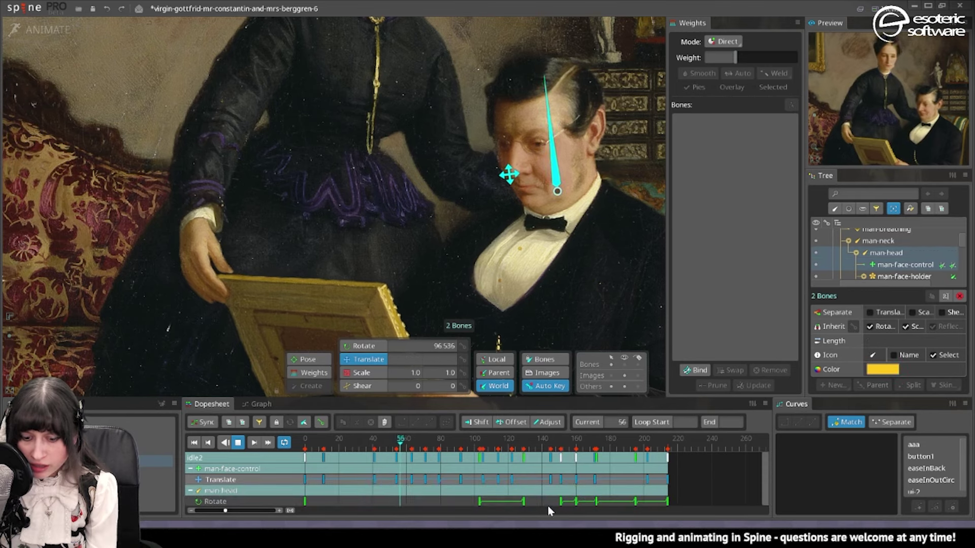
left_click(561, 443)
left_click_drag(560, 445, 574, 446)
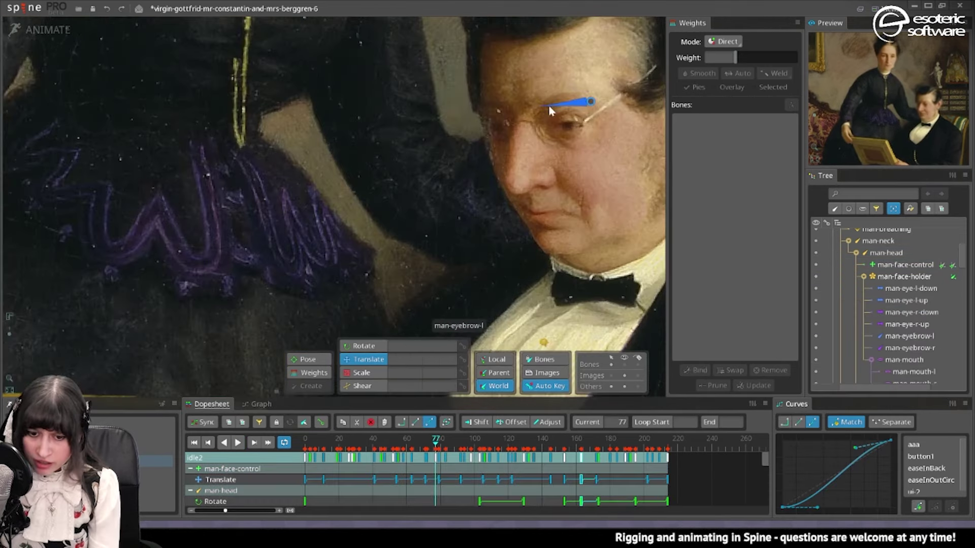
- Select both of the man's eyebrow bones and key their rotation and translation at frame 0 and about frame 212
left_click(555, 104)
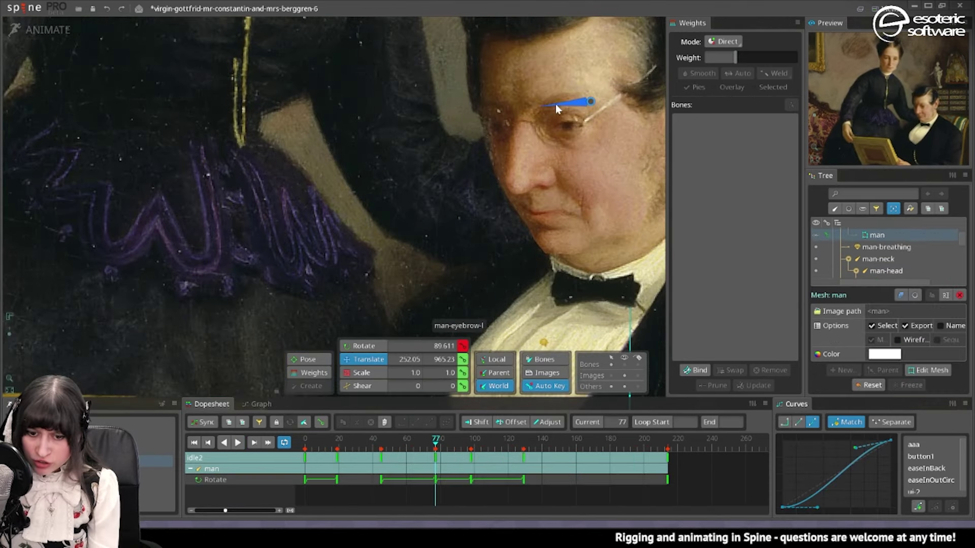
left_click(500, 109, "ctrl")
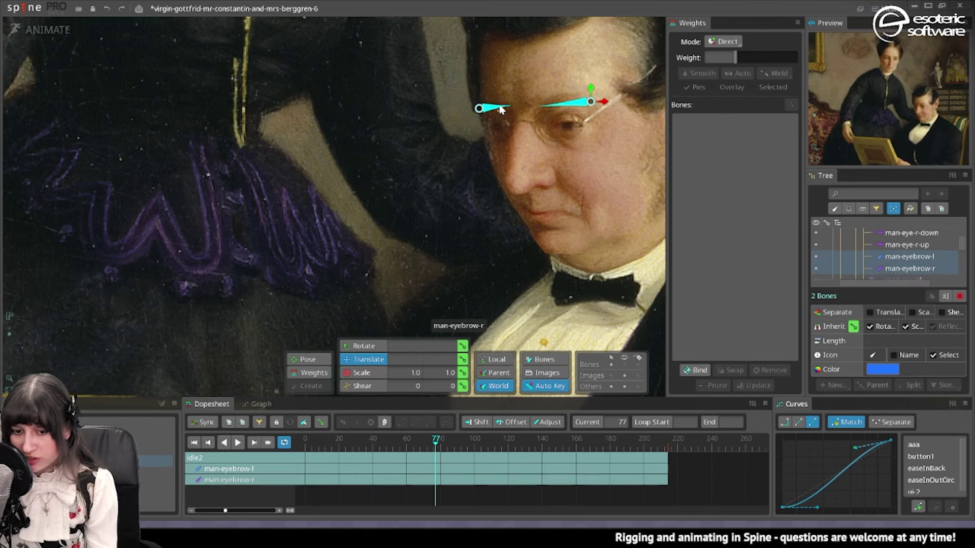
left_click(299, 465)
left_click(463, 359)
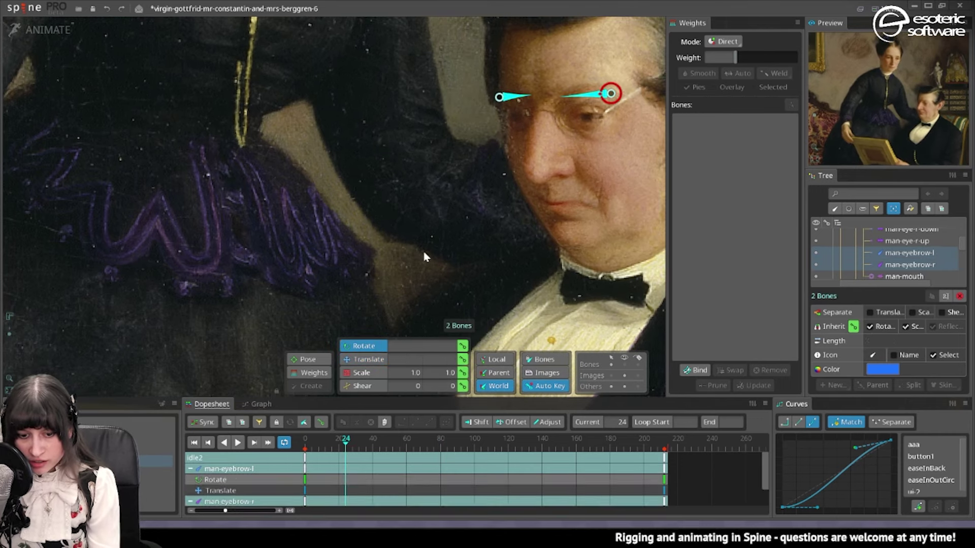
- Rotate the man-eyebrow-r and man-eyebrow-l bones at frame 24 and key their rotation
key("space")
left_click(522, 96)
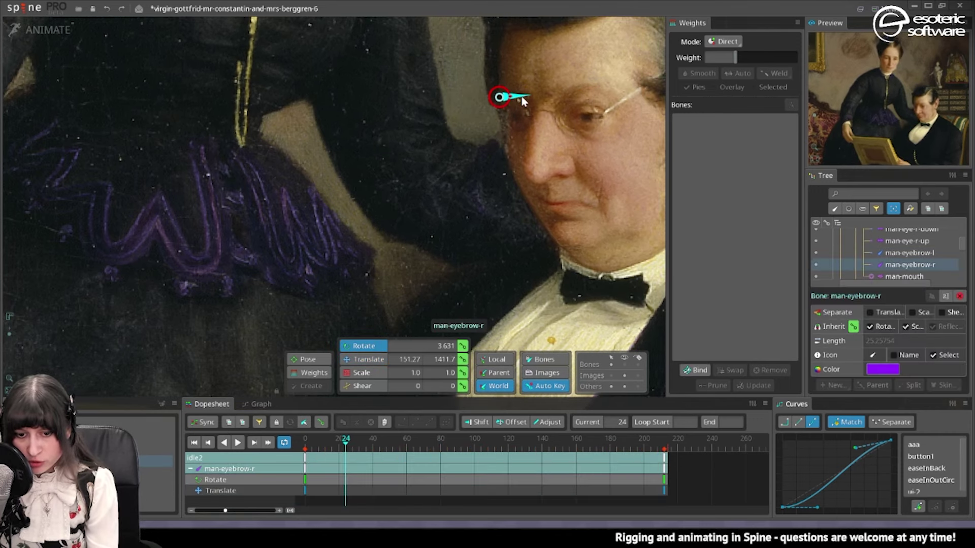
left_click_drag(522, 100, 555, 98)
left_click(573, 95)
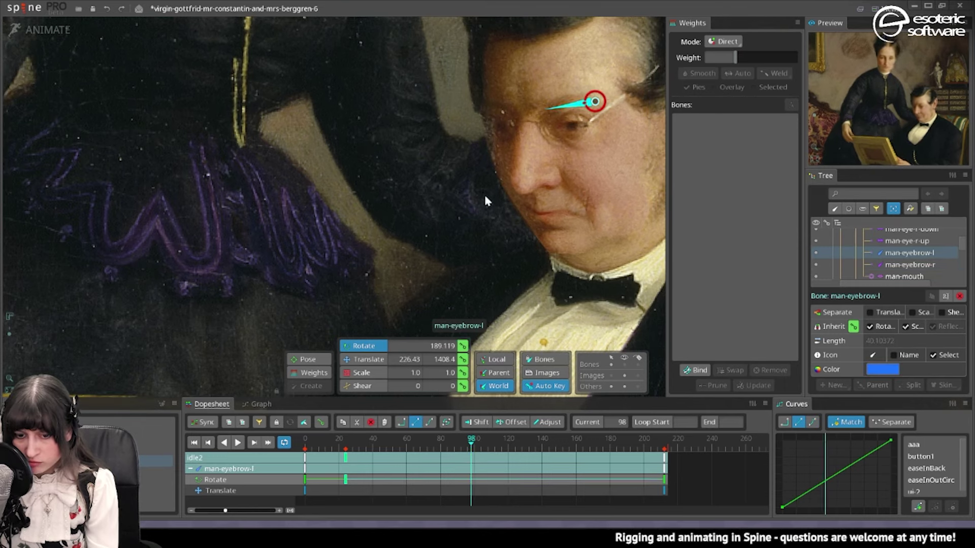
- Rotate the man's eyebrow bones and key their rotation at frames 98, 116 and 125
left_click(506, 109)
left_click_drag(471, 445, 502, 447)
left_click_drag(584, 111, 596, 100)
left_click(598, 105)
left_click_drag(510, 446, 517, 447)
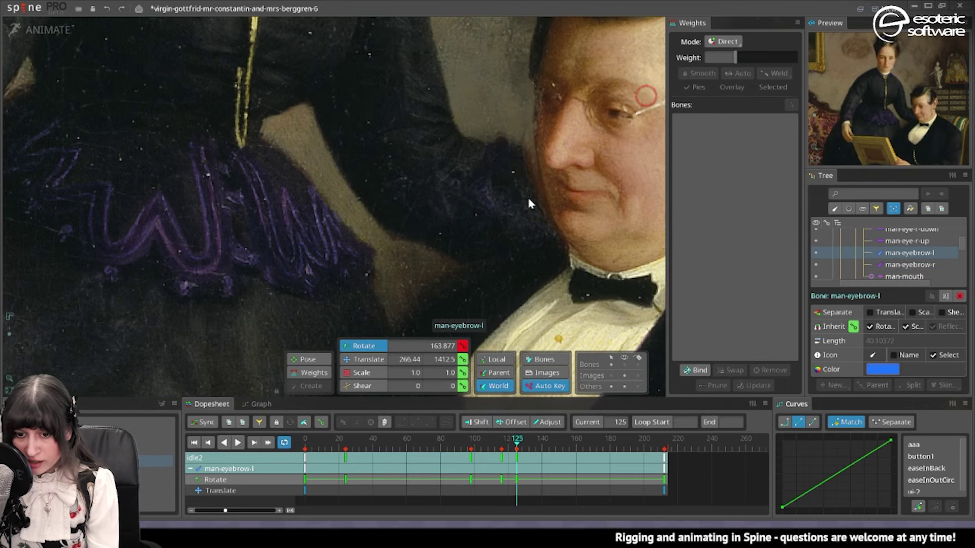
- Select both of the man's eyebrow bones and copy their rotate keys from frame 125 to about frame 146
left_click(563, 95)
left_click(609, 84, "ctrl")
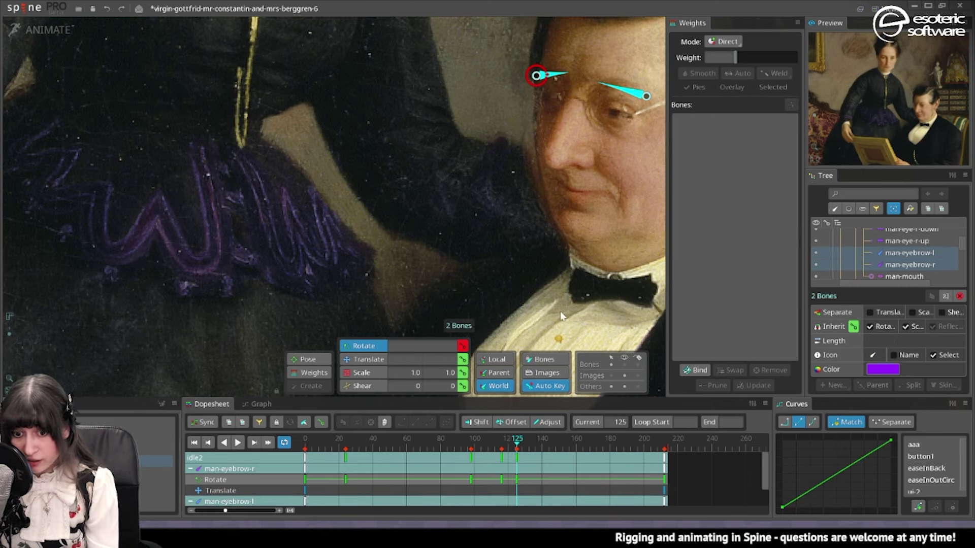
left_click(516, 457)
key("ctrl+c")
left_click_drag(517, 448, 553, 448)
key("ctrl+v")
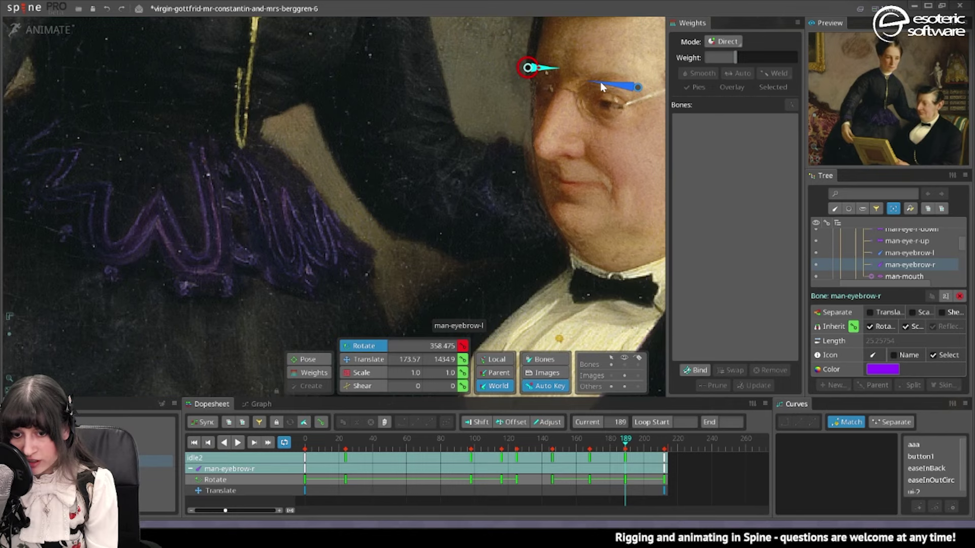
- Rotate the man-eyebrow-l bone to about 170 degrees at frame 189 and key its rotation
left_click(600, 84)
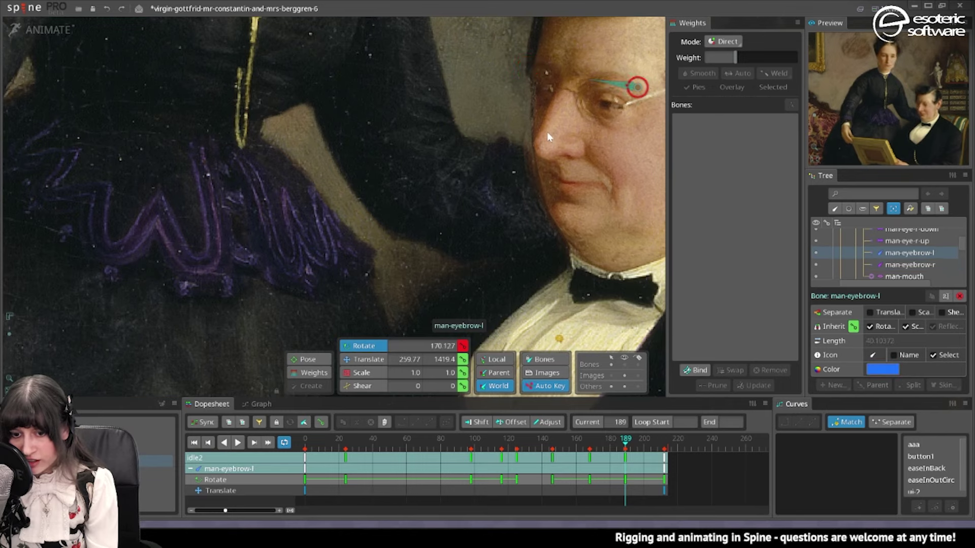
left_click(645, 445)
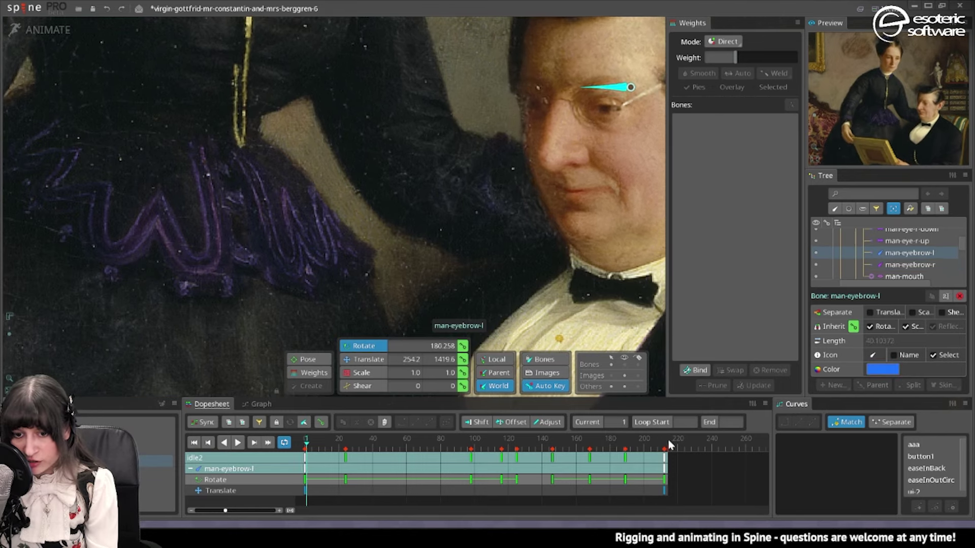
- Play the animation, select both of the man's eyebrow bones with all their keys and set the keys to Bezier curves
left_click(238, 443)
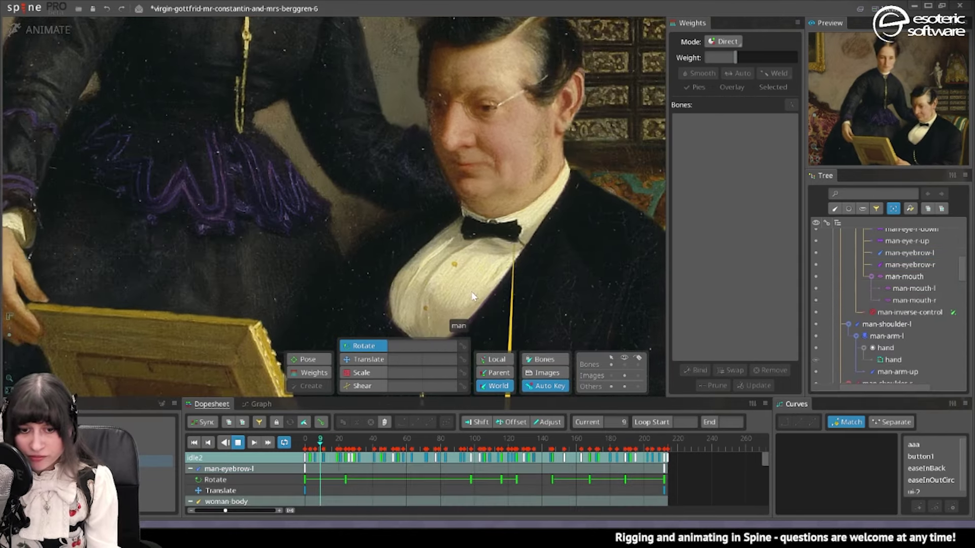
left_click(472, 101)
left_click(425, 99, "ctrl")
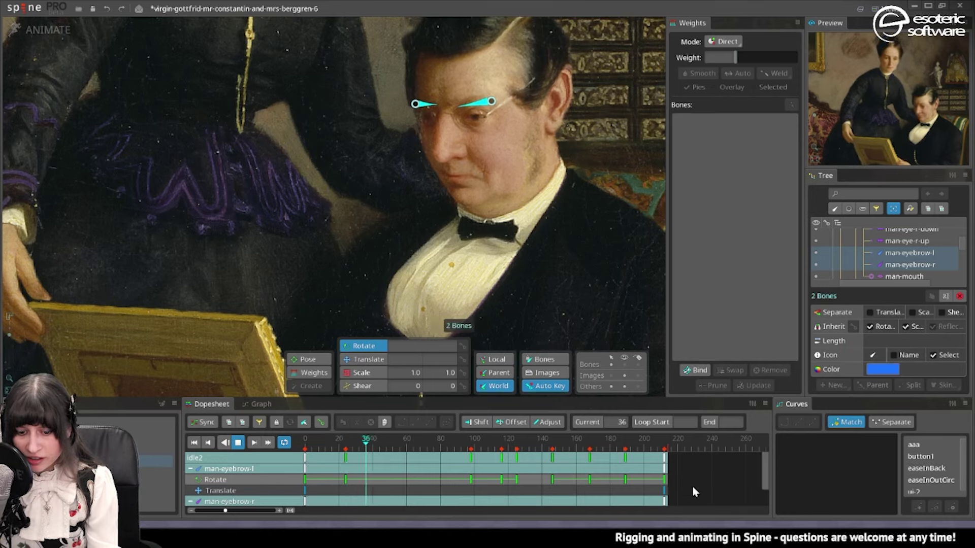
left_click_drag(693, 495, 299, 451)
left_click(427, 423)
left_click(429, 422)
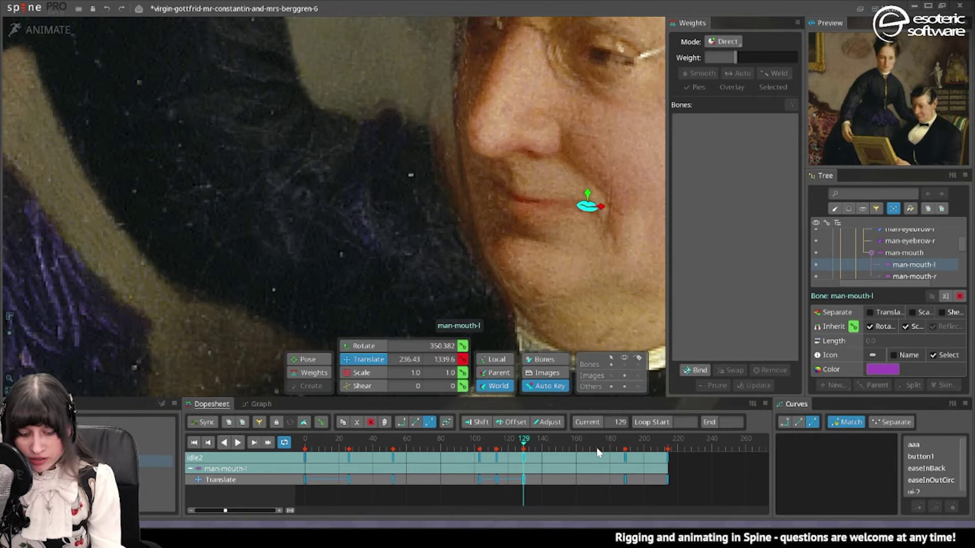
- Copy the man-mouth-l key from frame 129 to about frame 142 and delete the bone's rotate key at frame 129
key("ctrl+c")
left_click(548, 440)
key("ctrl+v")
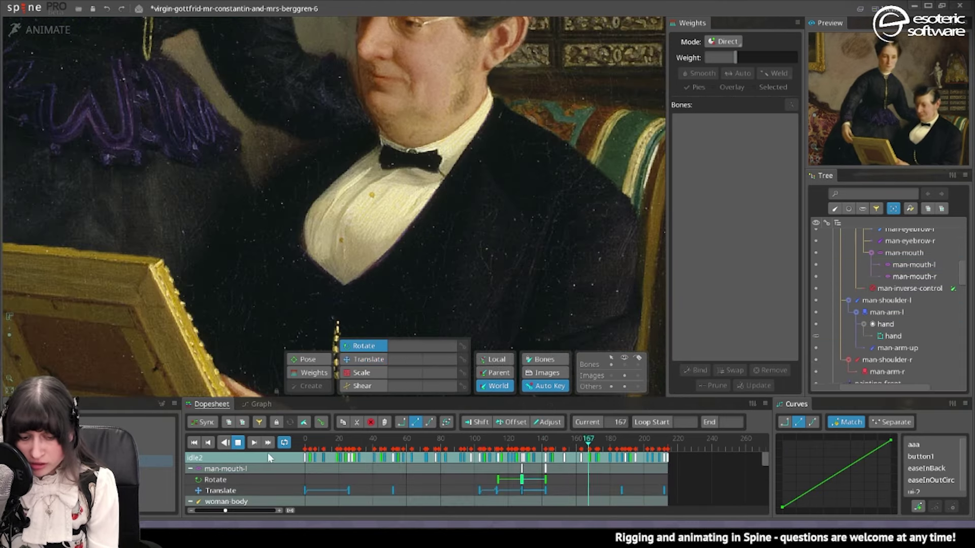
double_click(523, 479)
key("Delete")
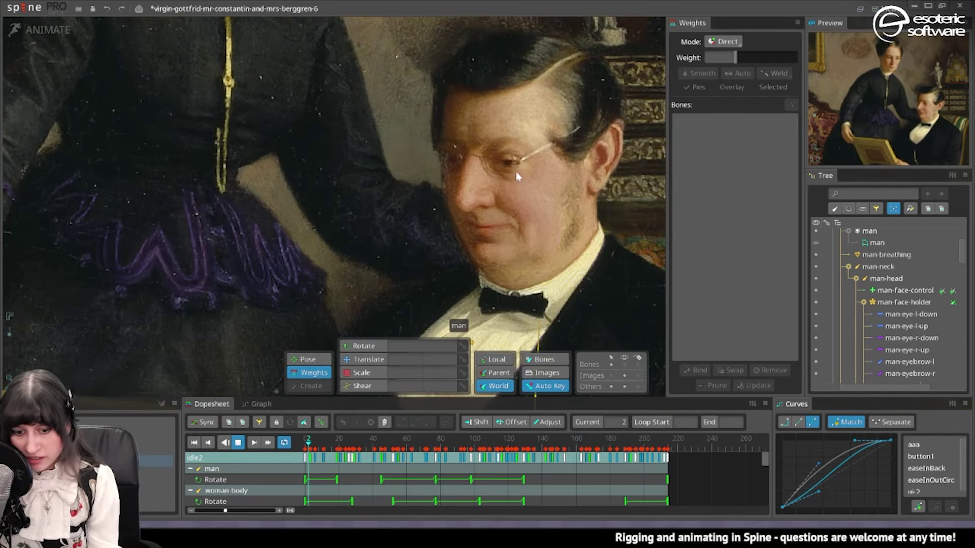
- Select the man's upper and lower eyelid bones for translating, and adjust man-eye-l-down and man-eye-r-down at frame 20
left_click(352, 363)
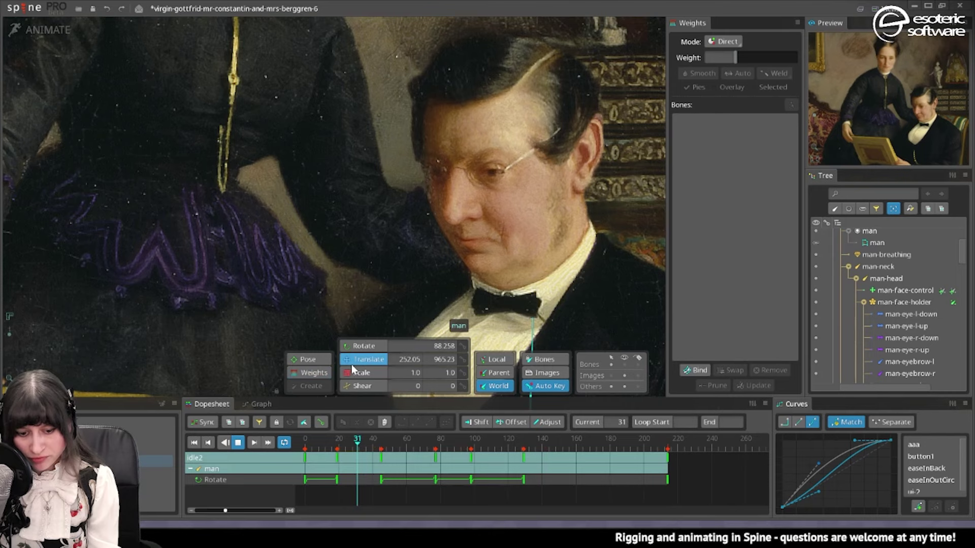
left_click(491, 176, "ctrl")
left_click(489, 166, "ctrl")
left_click(437, 180, "ctrl")
left_click(435, 168, "ctrl")
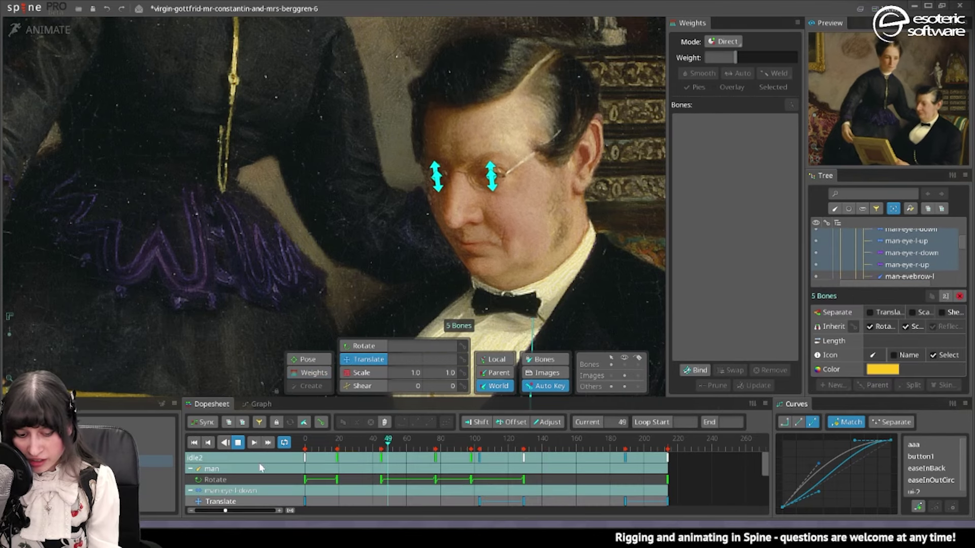
scroll(490, 186, "up", 5)
left_click(339, 446)
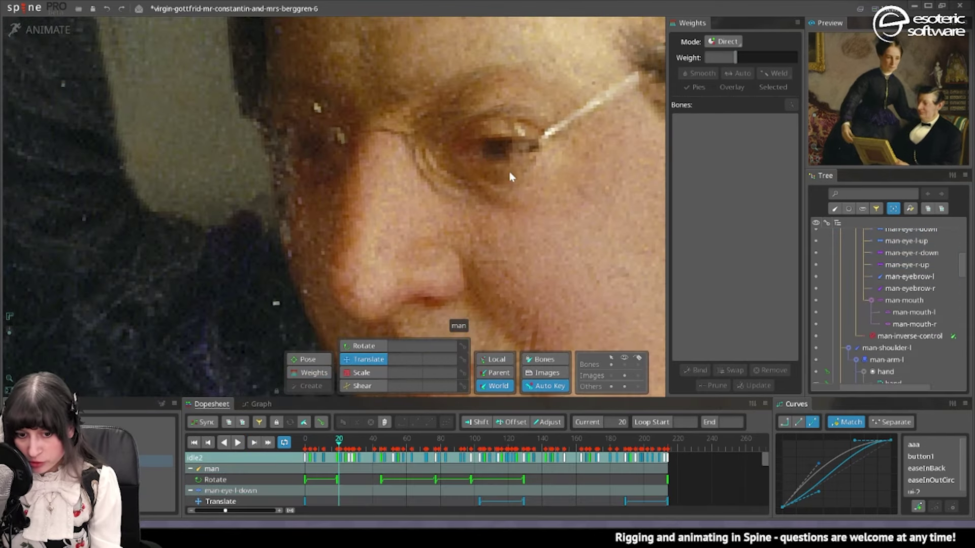
left_click(491, 166)
left_click(314, 163, "ctrl")
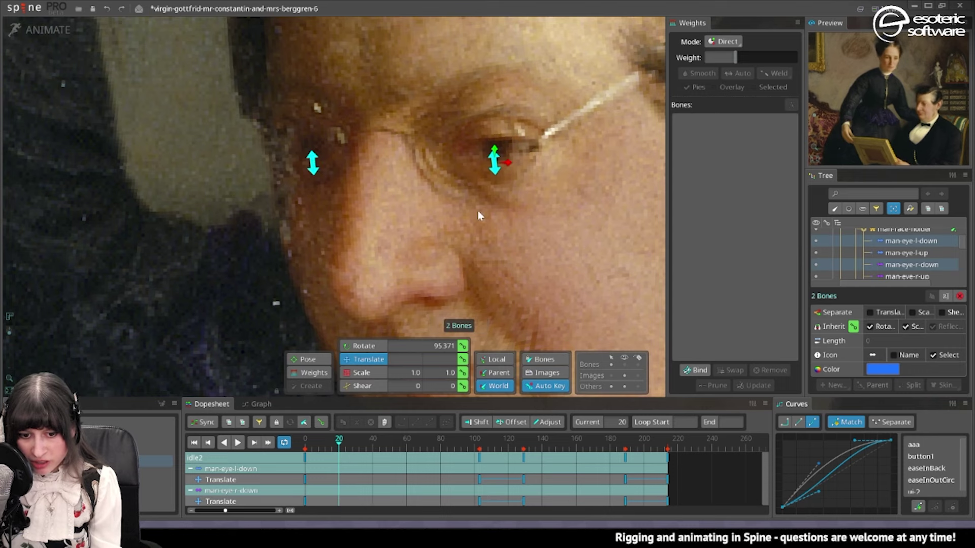
- Copy the translate keys of the man's four eyelid bones from frames 39 and 20 and paste them up to about frame 60
left_click(372, 457)
key("ctrl+c")
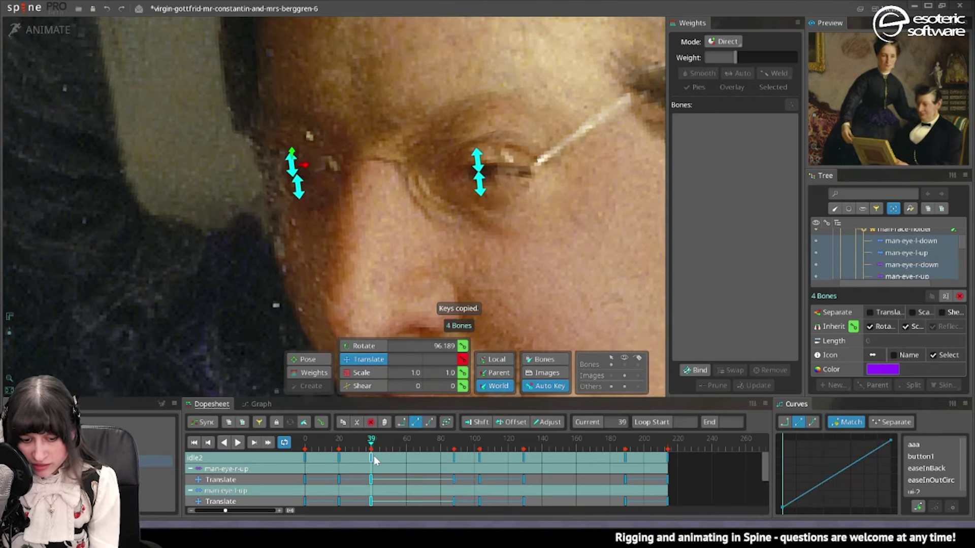
left_click(339, 457)
key("ctrl+v")
left_click_drag(406, 444, 406, 444)
key("ctrl+v")
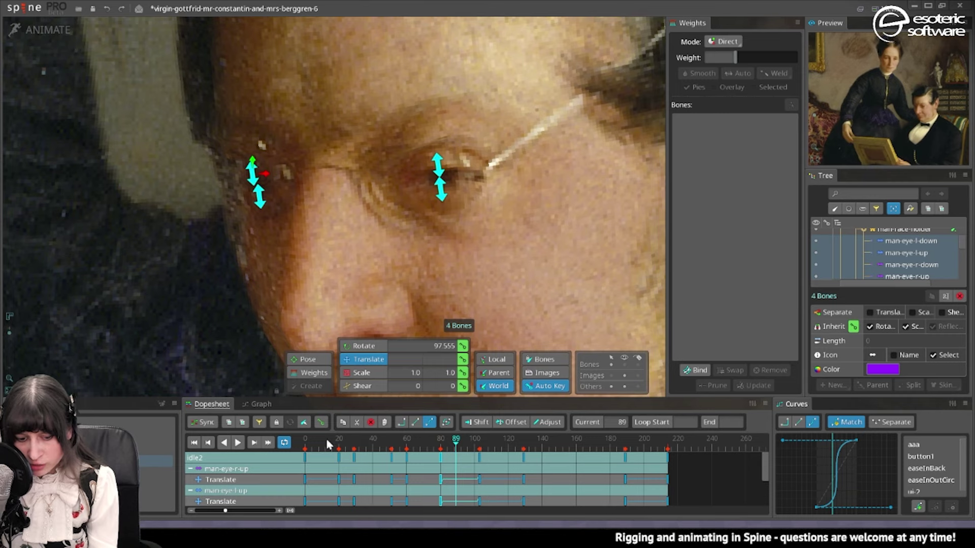
- Copy the man's eyelid keys from frame 15 to around frame 42, shift the neighbouring keys slightly and play the animation back
left_click_drag(328, 445, 269, 445)
left_click(237, 442)
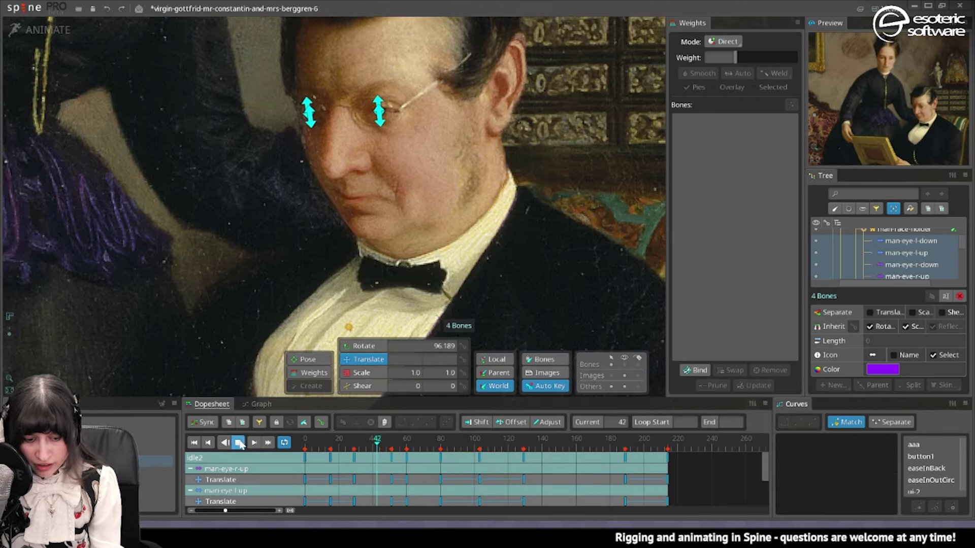
left_click(331, 458)
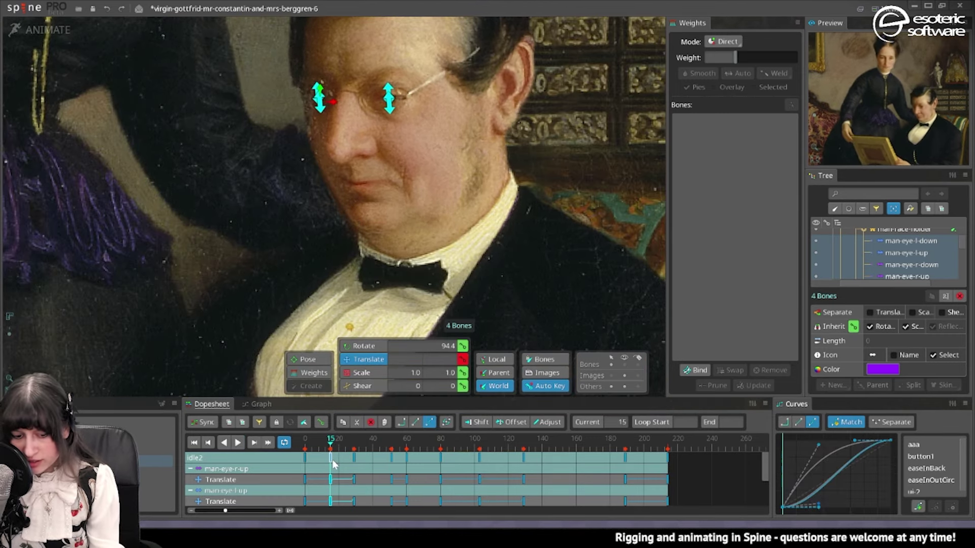
key("ctrl+c")
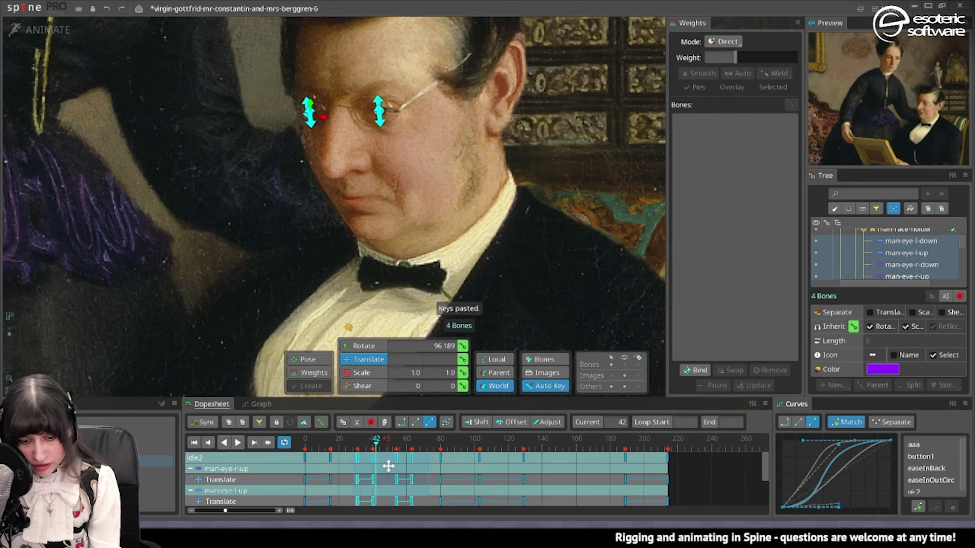
left_click_drag(343, 439, 271, 437)
left_click(238, 442)
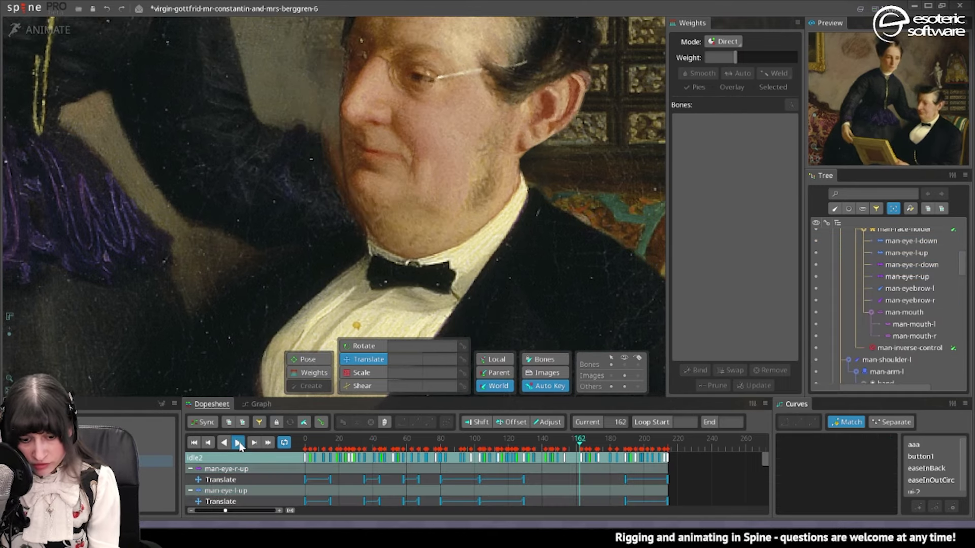
- Adjust and key the man's eyelid bones at about frame 90 and select their keys at frame 80
left_click(473, 455)
left_click_drag(473, 456, 458, 456)
scroll(367, 91, "up", 6)
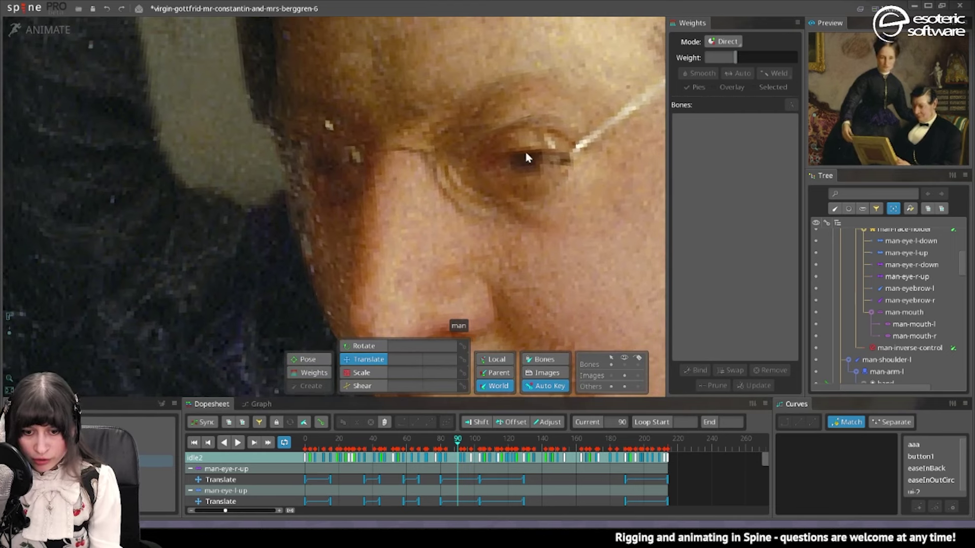
left_click(527, 153)
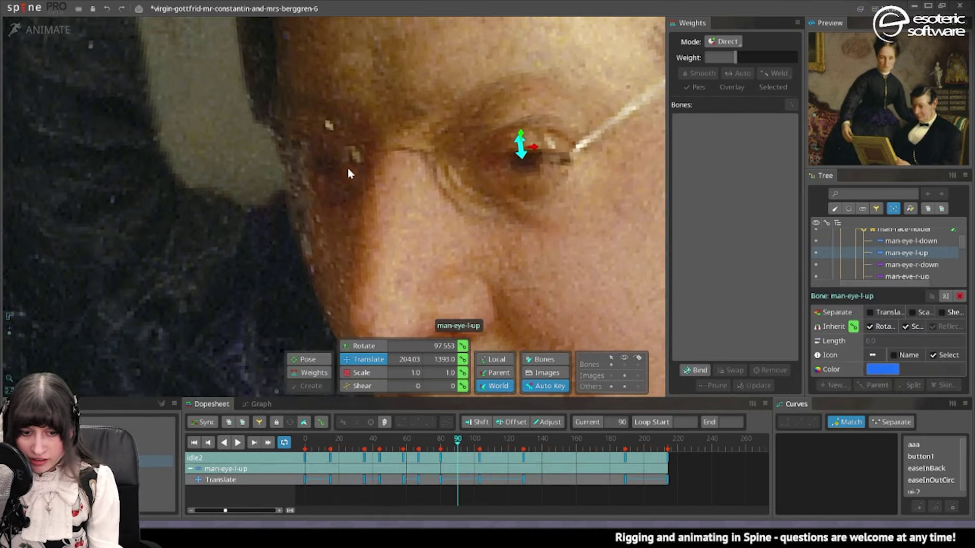
key("ctrl+z")
key("ctrl+z")
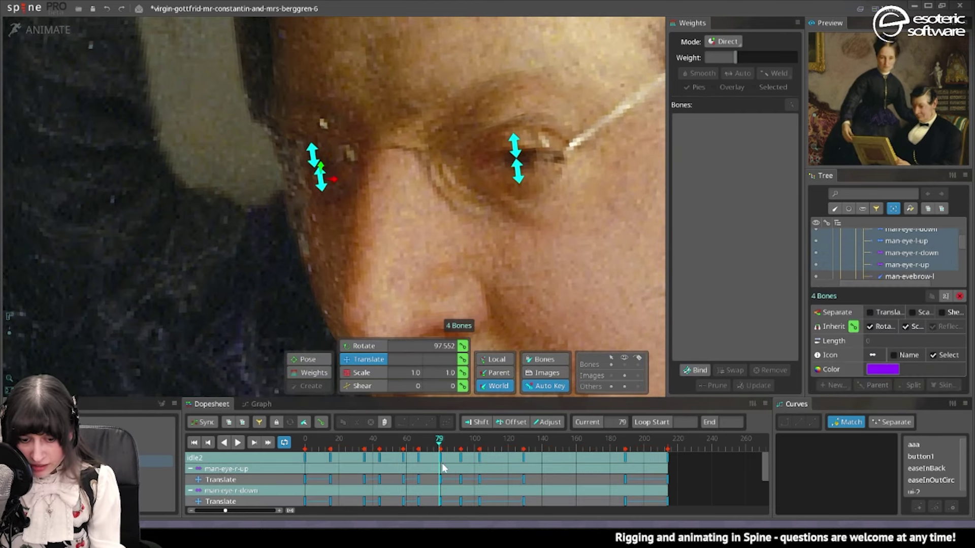
left_click(441, 468)
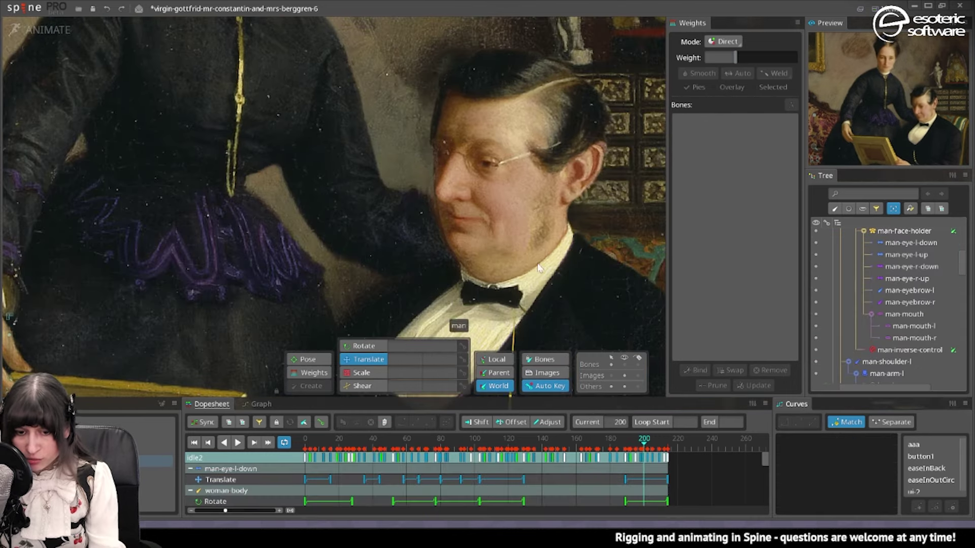
- Move man-eye-l-up and man-eye-r-up slightly downward at frame 205 and select the man's lower eyelid bone
scroll(514, 202, "up", 5)
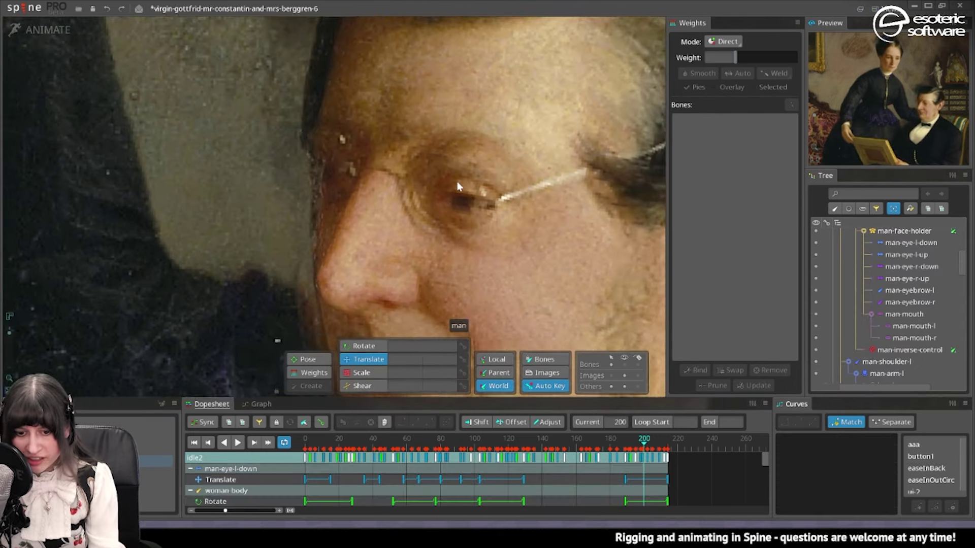
left_click(515, 201)
left_click(514, 202)
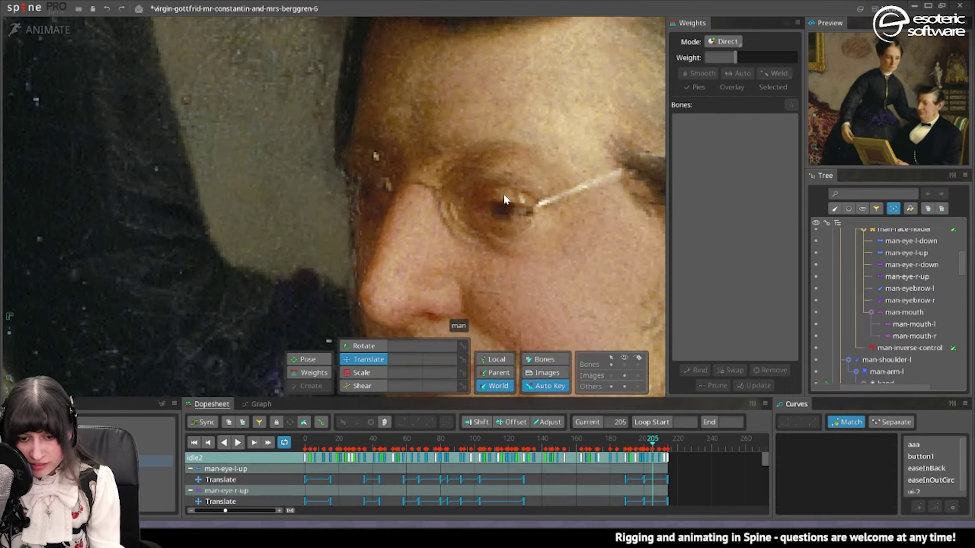
left_click(501, 200)
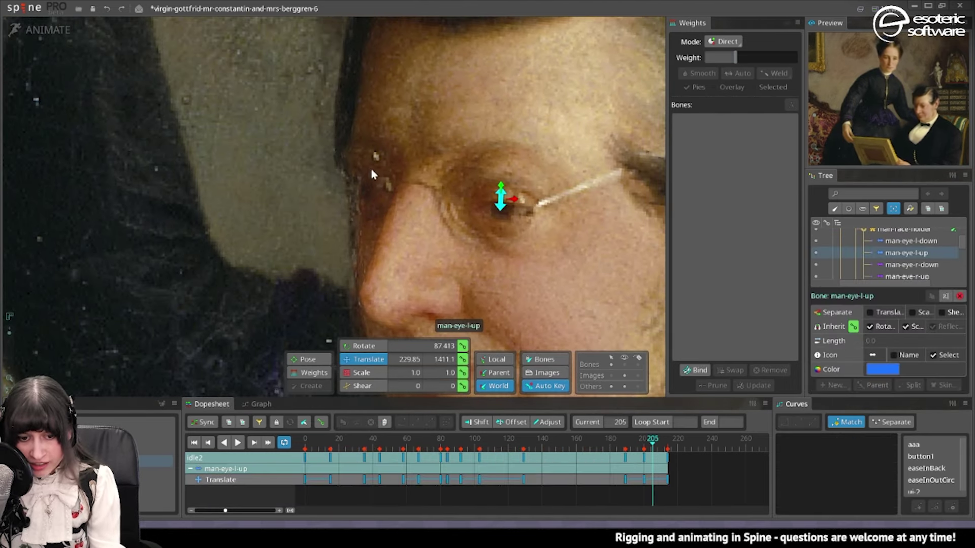
left_click(362, 177, "ctrl")
left_click_drag(501, 188, 505, 212)
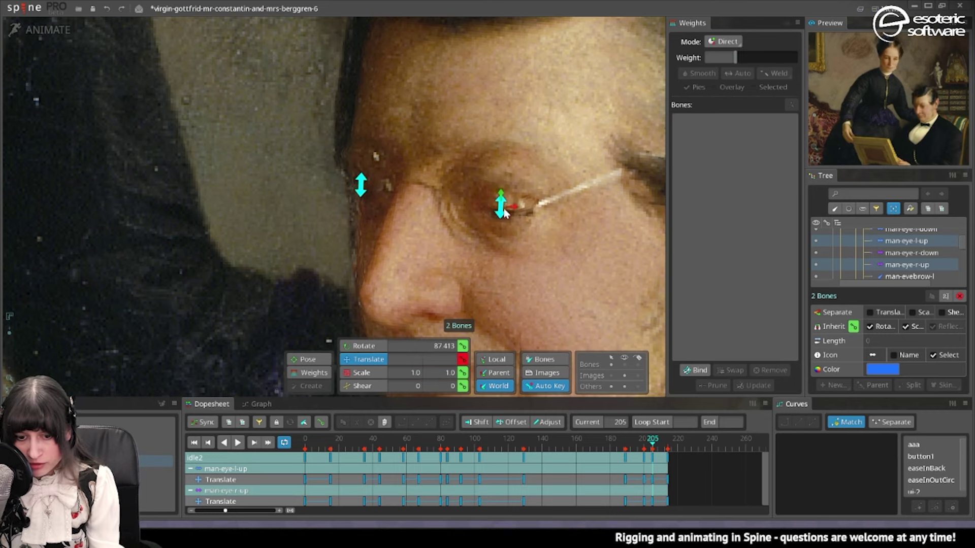
left_click(498, 225)
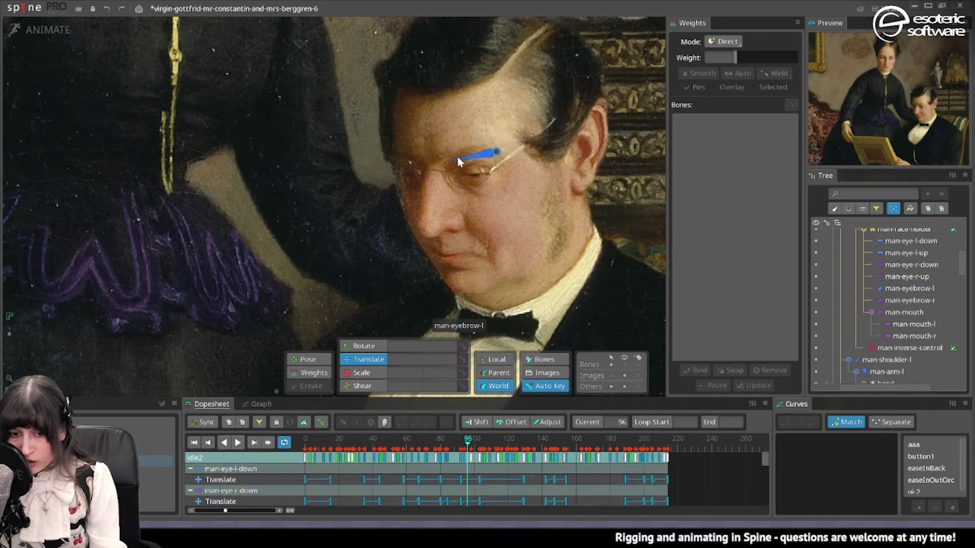
- Key the rotation of man-eyebrow-l and man-eyebrow-r at frame 76 and of man-eyebrow-r at frame 89
left_click(457, 157)
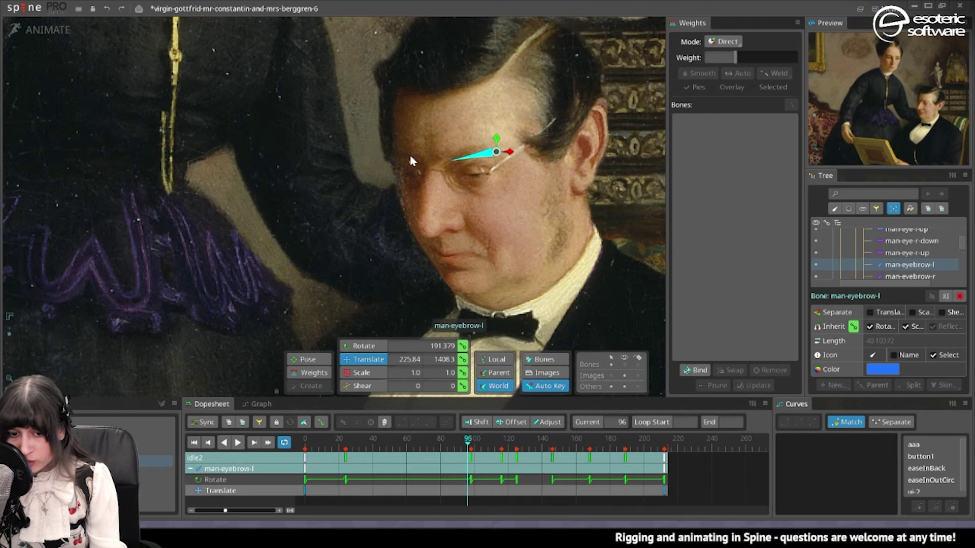
left_click_drag(443, 446, 432, 452)
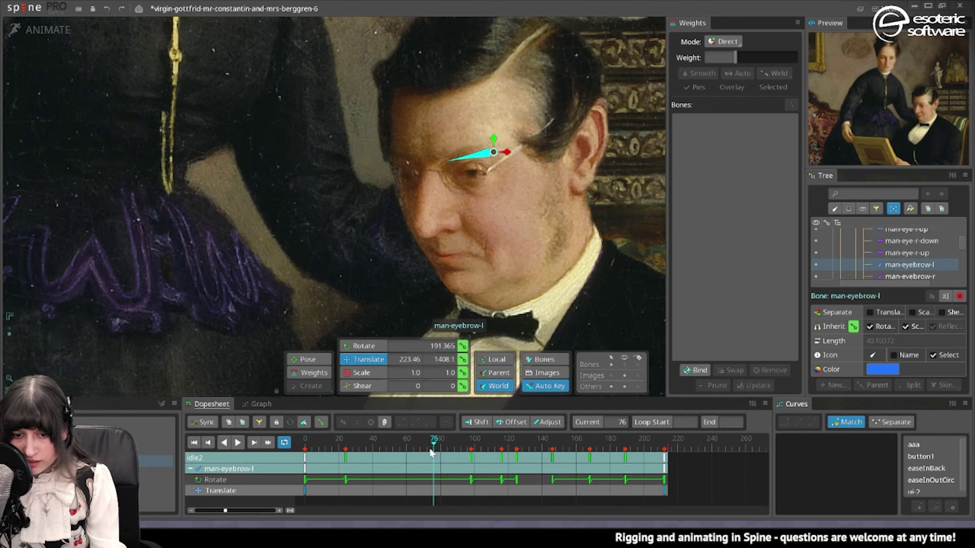
left_click(358, 348)
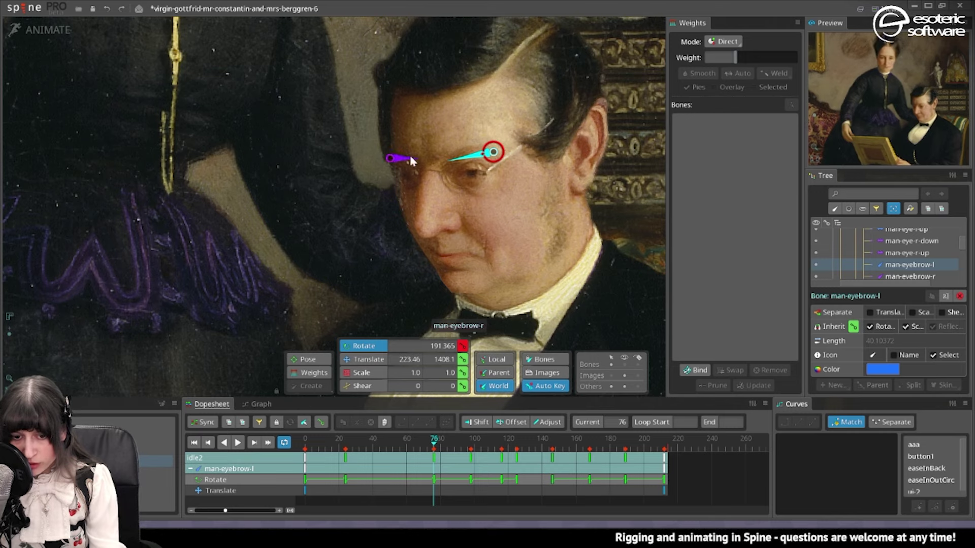
left_click(410, 160, "ctrl")
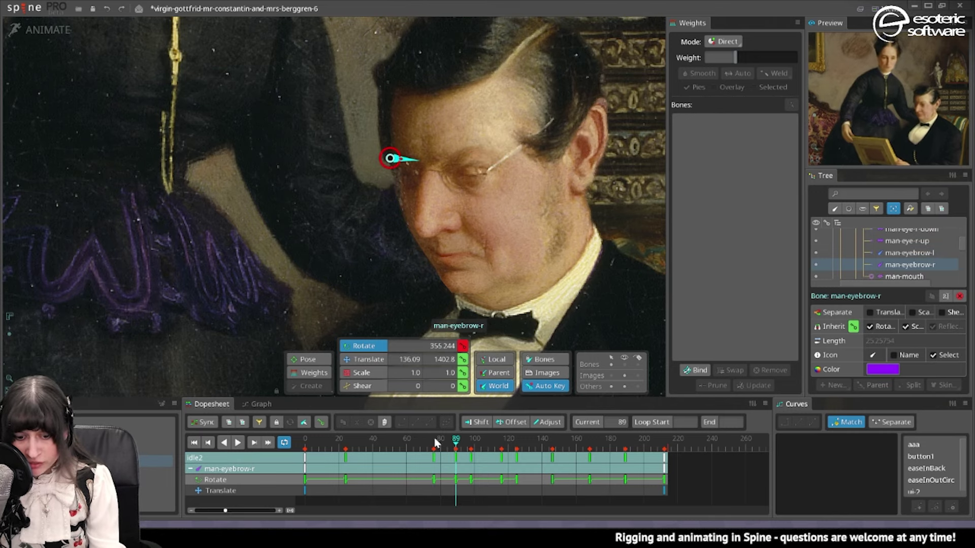
left_click_drag(435, 440, 653, 449)
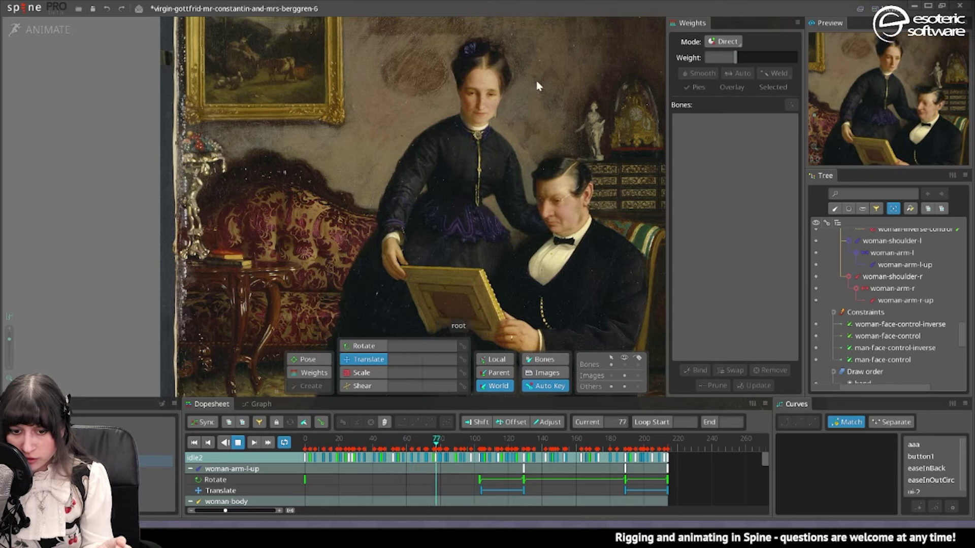
- Raise the woman-face-control bone slightly at frame 16 and lower it at frame 26, keying its translation
scroll(490, 110, "up", 5)
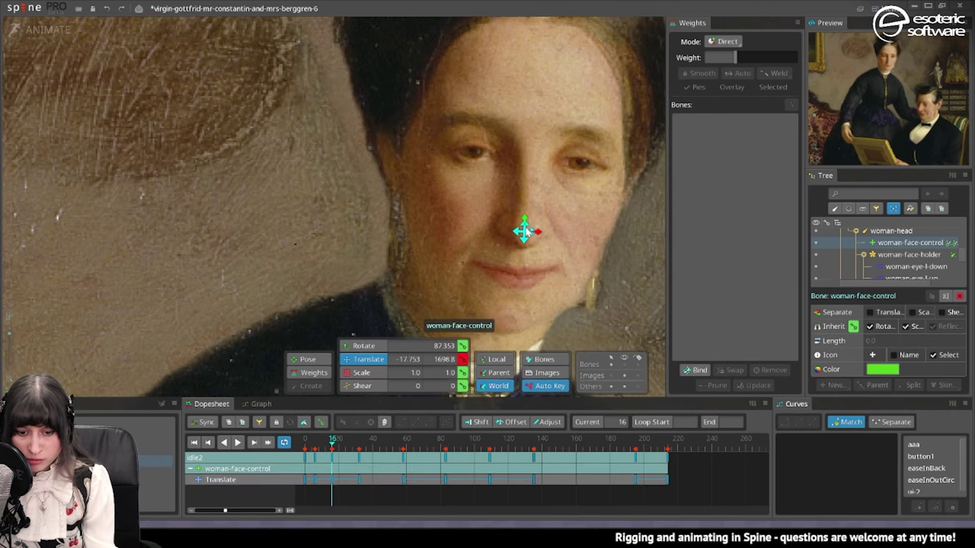
left_click_drag(526, 231, 526, 228)
left_click_drag(325, 445, 350, 451)
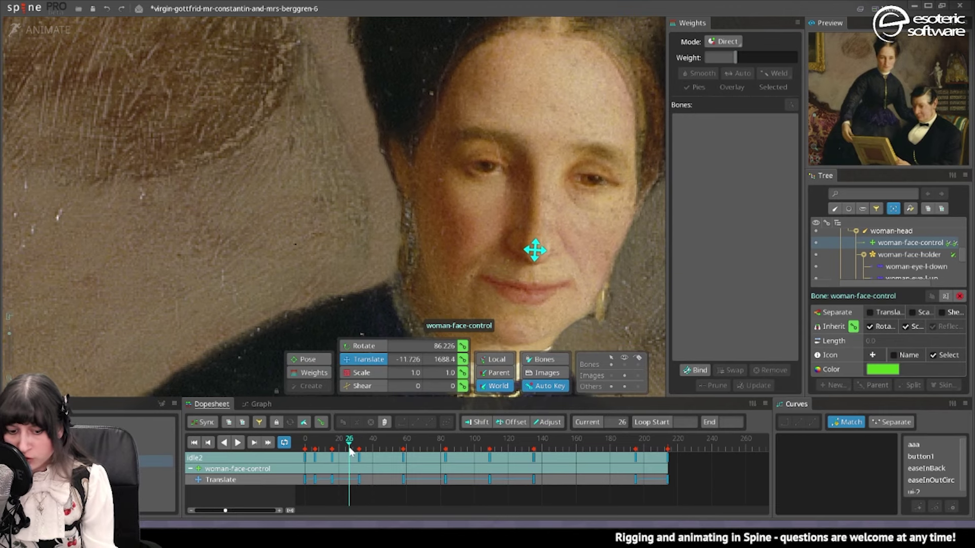
left_click_drag(537, 260, 528, 265)
left_click(312, 445)
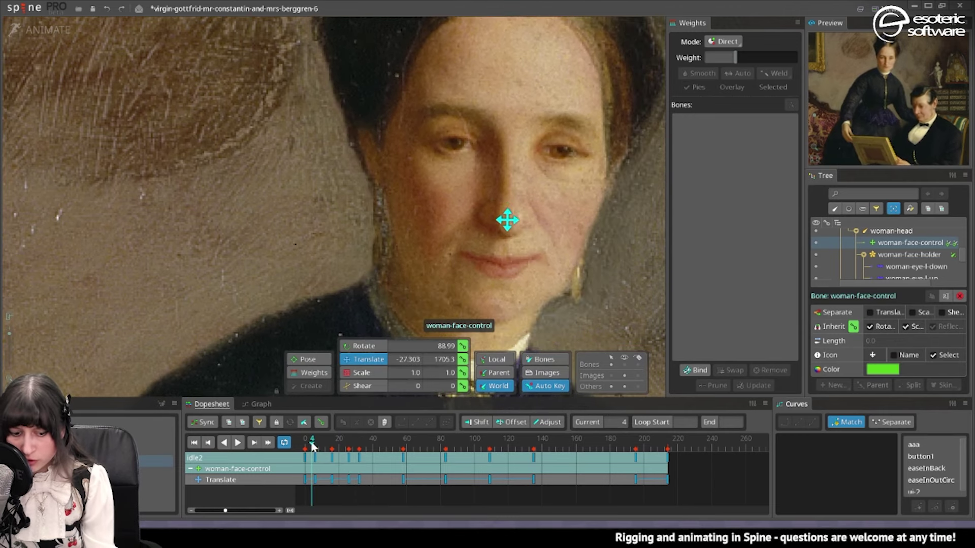
- Play the animation, shift the woman's key at about frame 26 to about frame 28 and scrub through the motion
left_click(237, 443)
left_click_drag(348, 456, 351, 456)
left_click_drag(351, 444, 223, 461)
left_click_drag(518, 447, 477, 447)
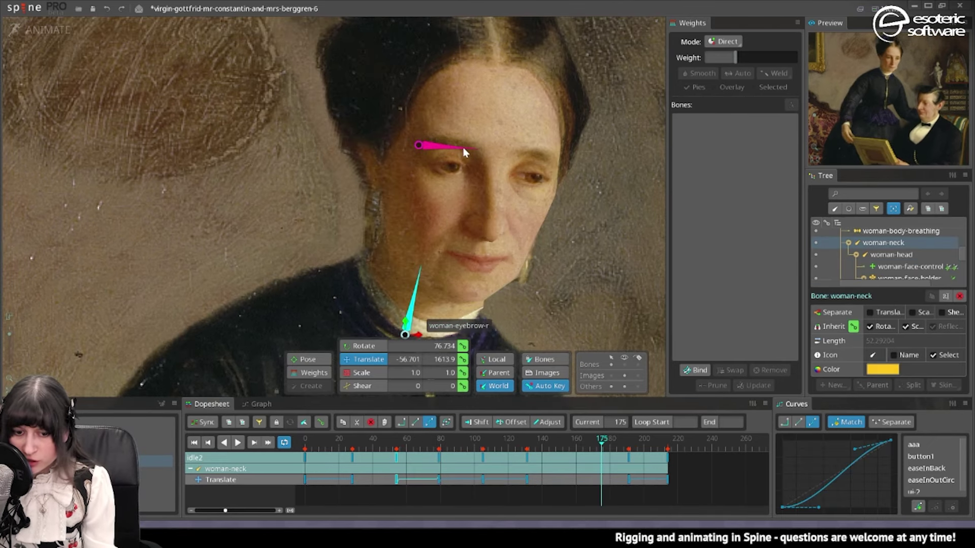
- Key the rotation of woman-eyebrow-r and woman-eyebrow-l at frame 15, move their next keys to about frame 38 and play the animation
left_click(432, 147)
left_click(540, 158, "ctrl")
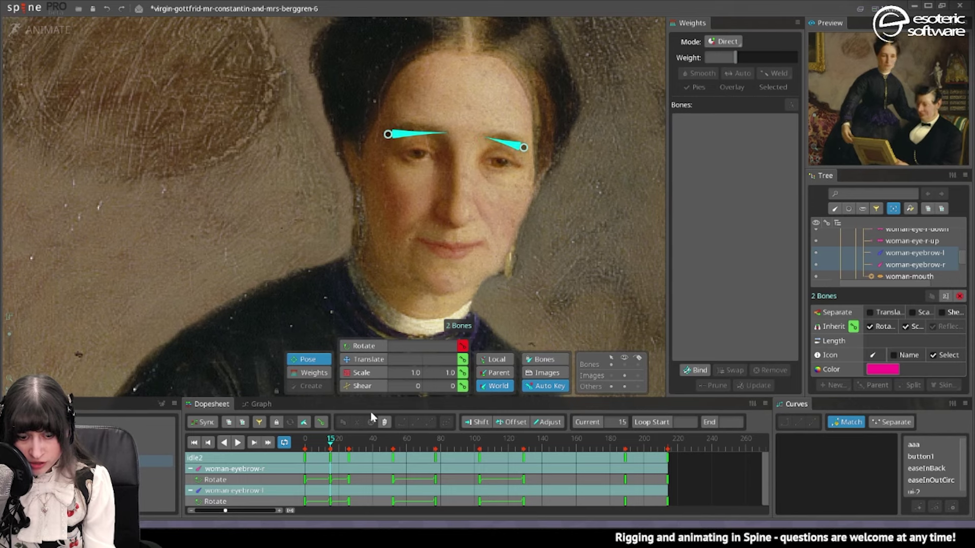
left_click(238, 443)
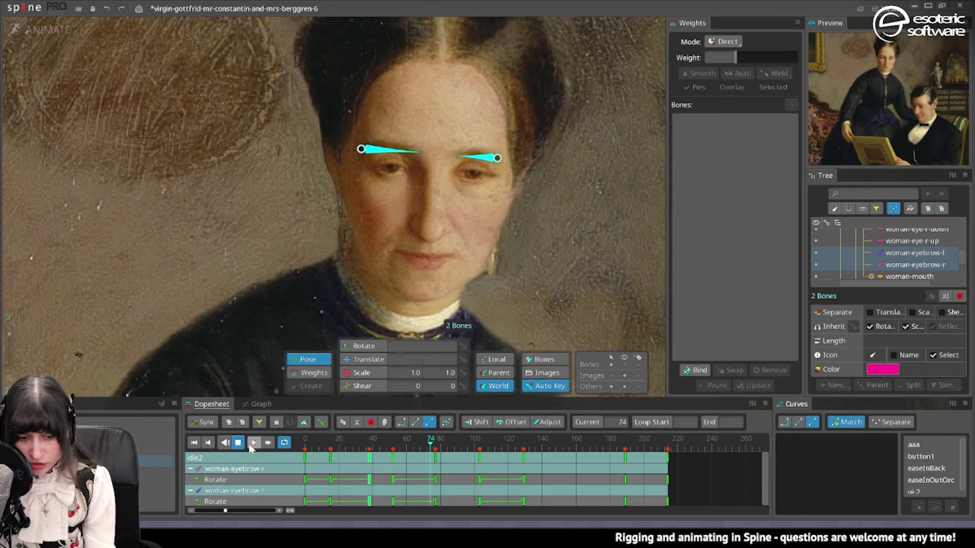
- Delete the woman's eyebrow rotation keys at about frame 52 and play the animation
left_click(238, 442)
left_click(369, 448)
left_click(392, 458)
key("Delete")
left_click(236, 442)
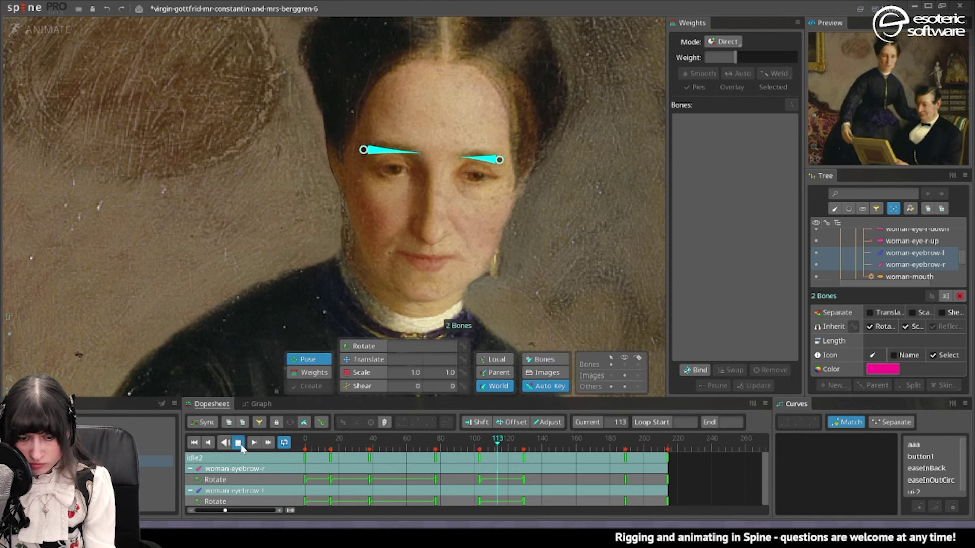
- Rotate woman-eyebrow-r and woman-eyebrow-l slightly at frame 77, keying the change
left_click(237, 442)
left_click(435, 444)
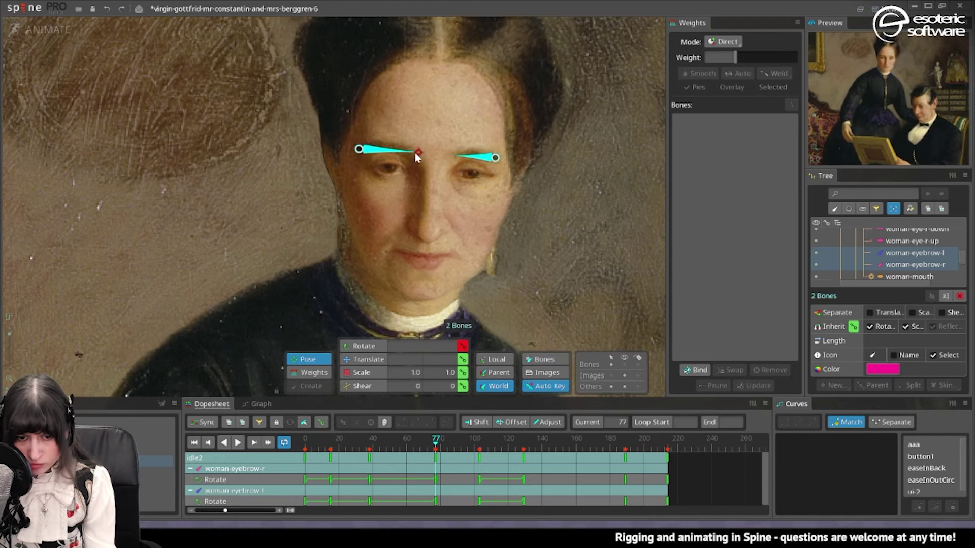
left_click_drag(415, 153, 420, 160)
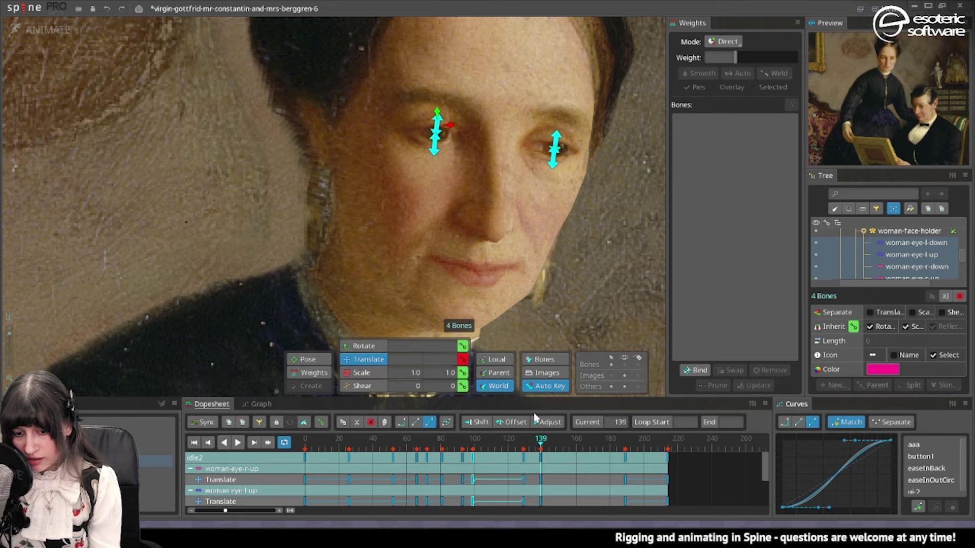
- Lower the woman's four eyelid bones slightly just after frame 139 and close her eyes with the eyelid bones at frame 192
left_click_drag(544, 446, 549, 448)
left_click_drag(435, 112, 437, 115)
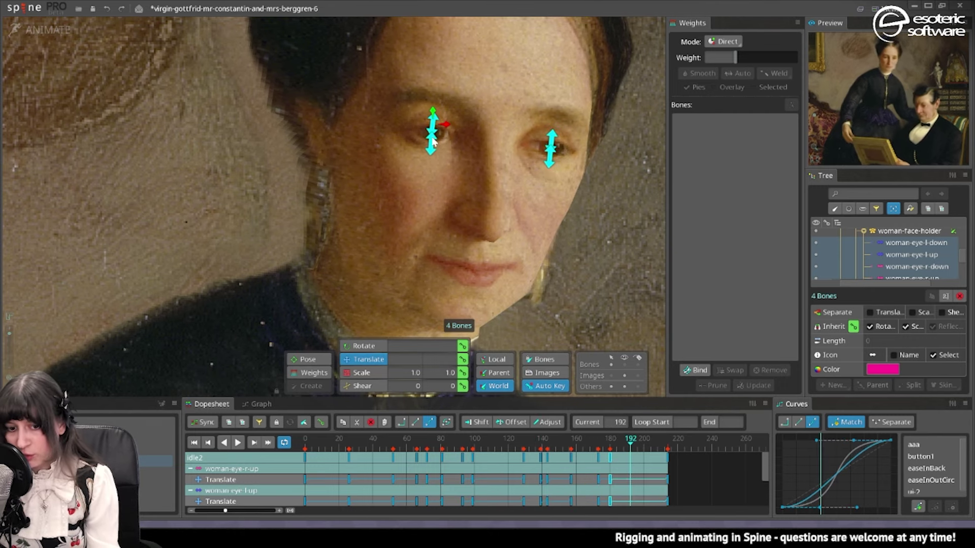
left_click(433, 126)
left_click(552, 141, "ctrl")
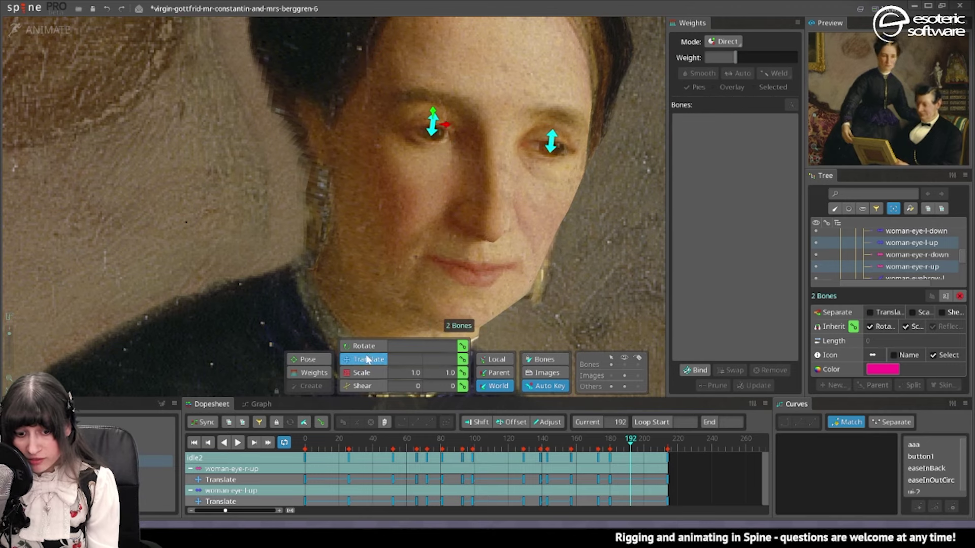
left_click(430, 146)
left_click(553, 161)
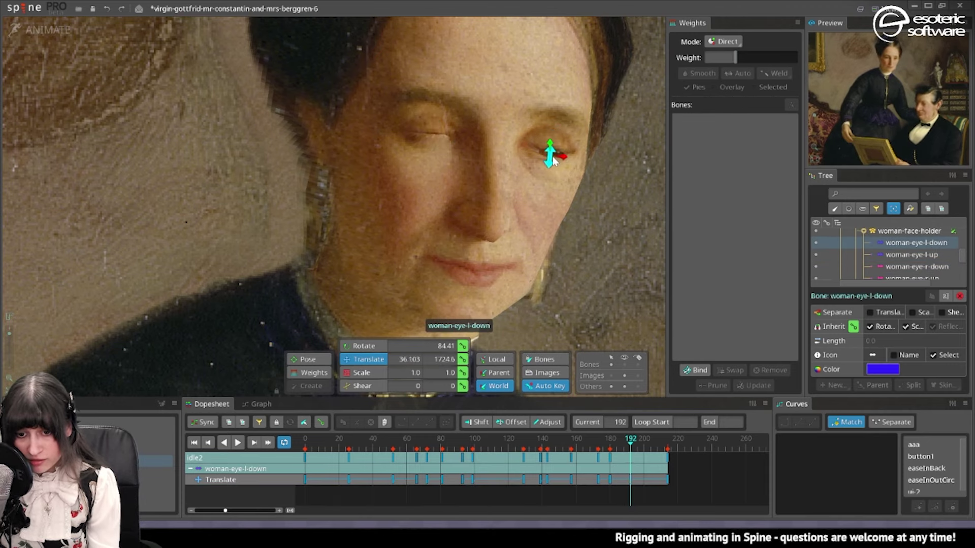
left_click(428, 104)
left_click(363, 346)
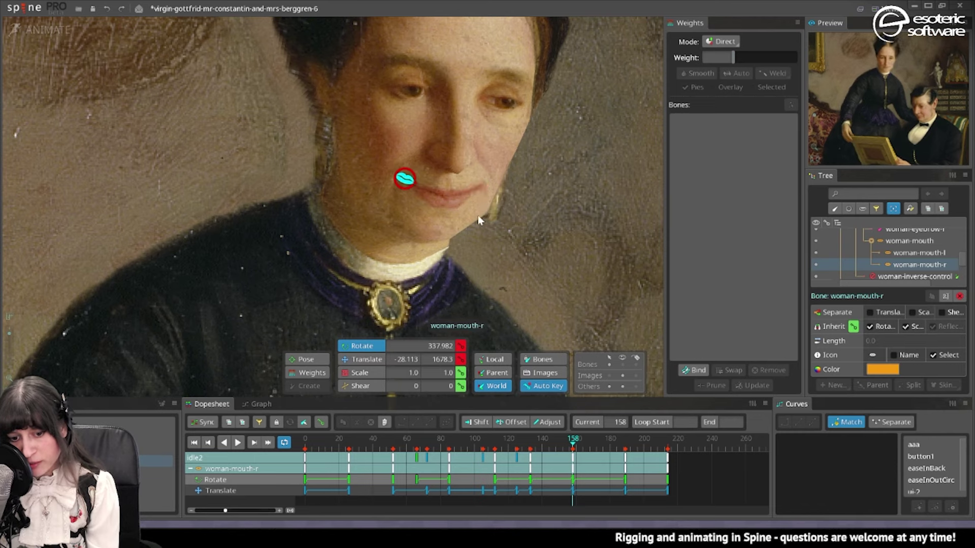
- Raise the mouth corners woman-mouth-l and woman-mouth-r into a slight smile at frame 26, keying their translation
left_click(483, 182, "ctrl")
left_click(573, 456)
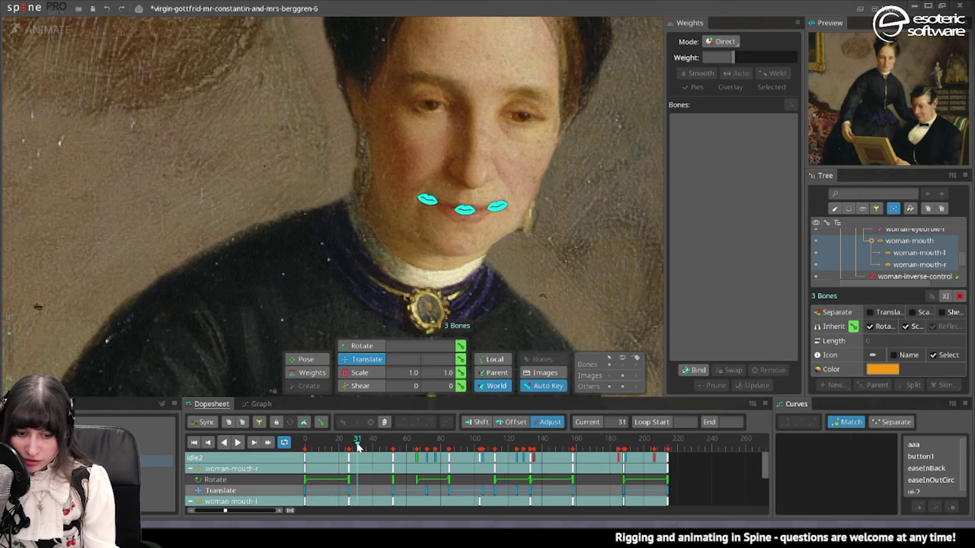
left_click_drag(357, 447, 349, 446)
left_click(498, 203)
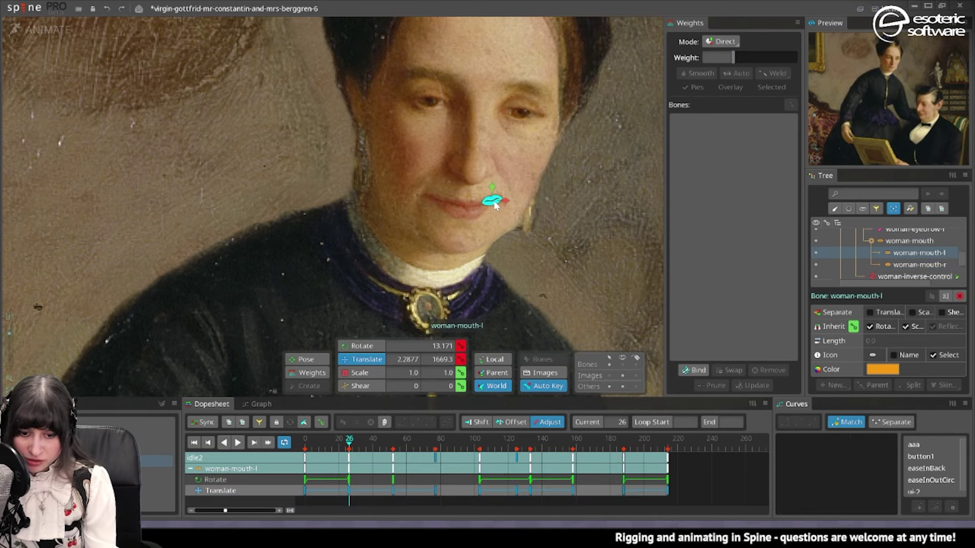
left_click_drag(493, 200, 427, 211)
left_click(428, 198)
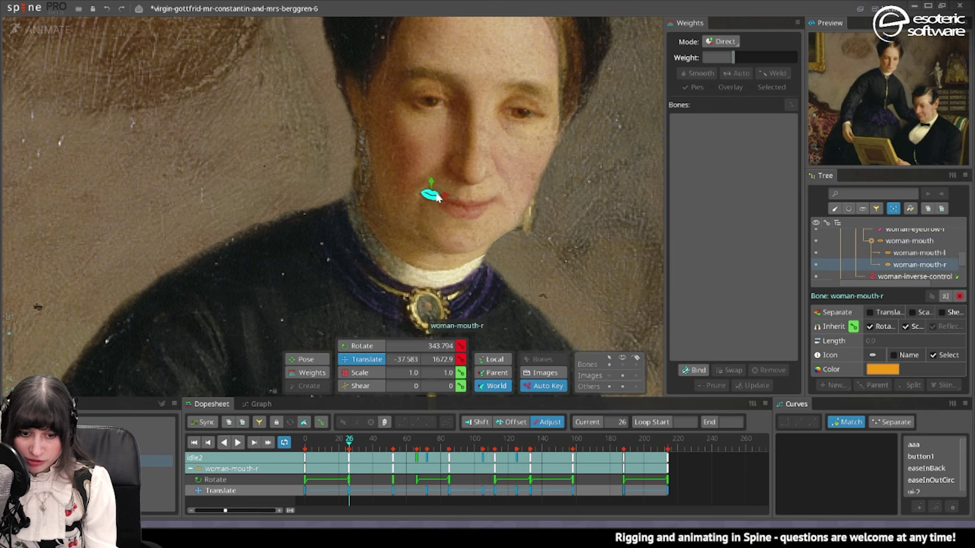
- Copy woman-mouth-r's keys at frame 26, paste them at frame 52 and play the animation
left_click(348, 468)
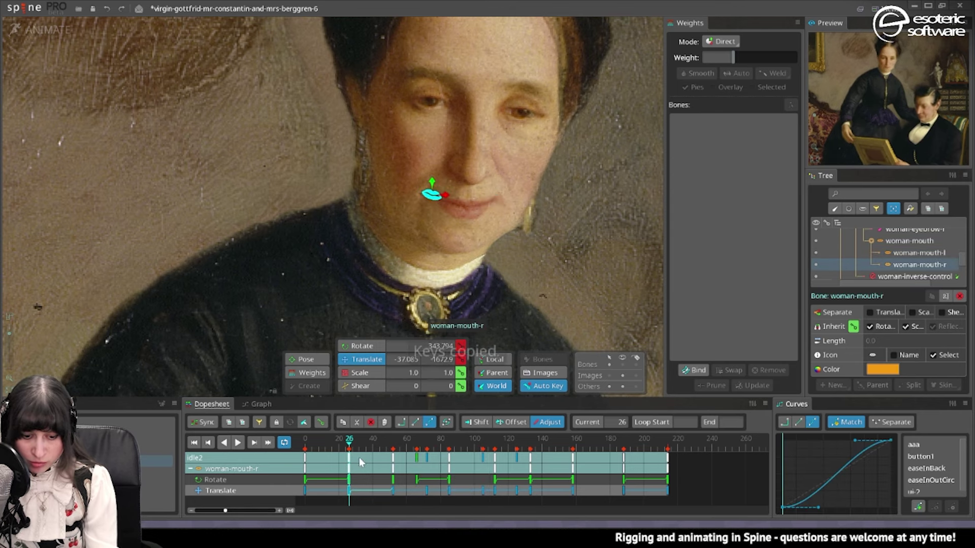
key("ctrl+c")
left_click(393, 457)
key("ctrl+v")
key("ctrl+v")
key("space")
- Remove the keys of both woman mouth corners at frame 52 and save the project while the animation plays
left_click_drag(393, 449, 395, 451)
left_click(428, 201)
left_click(490, 203, "ctrl")
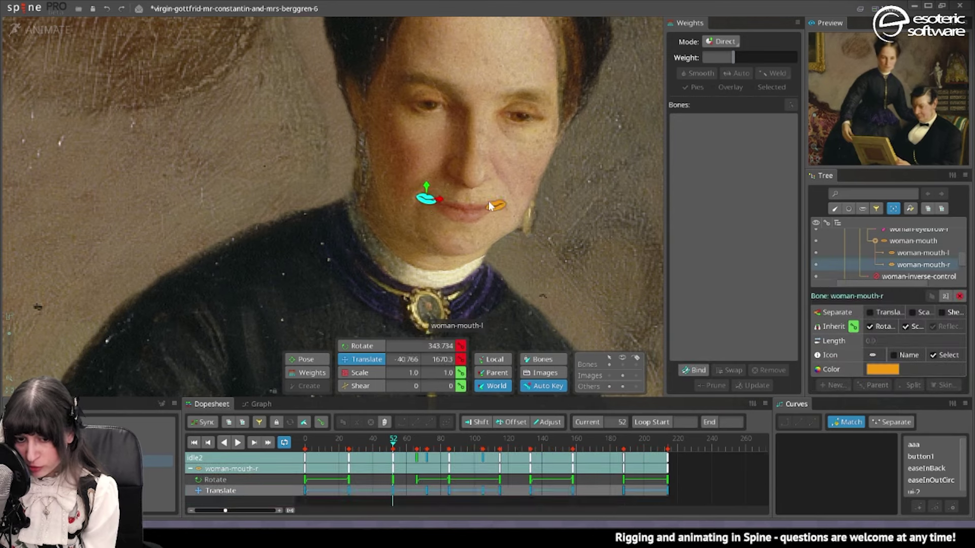
key("Escape")
key("space")
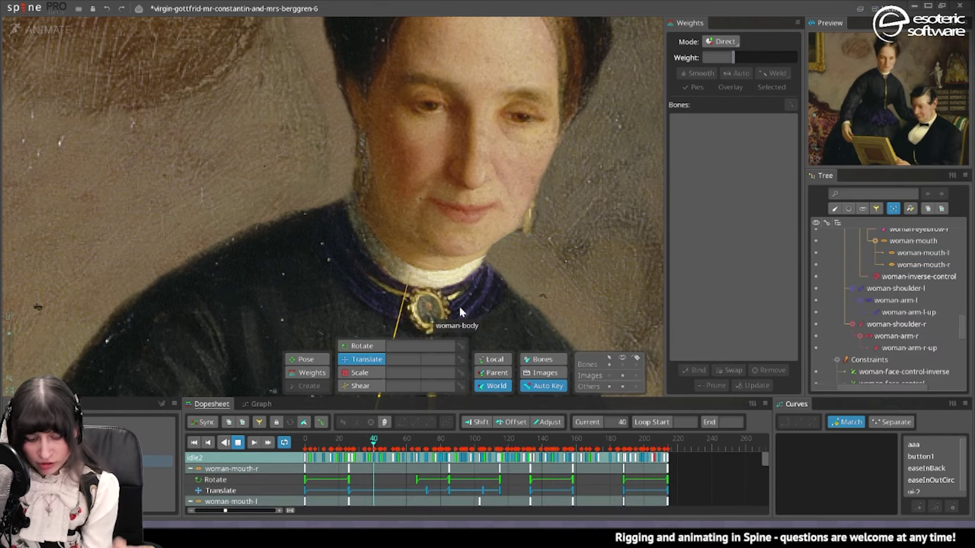
key("ctrl+s")
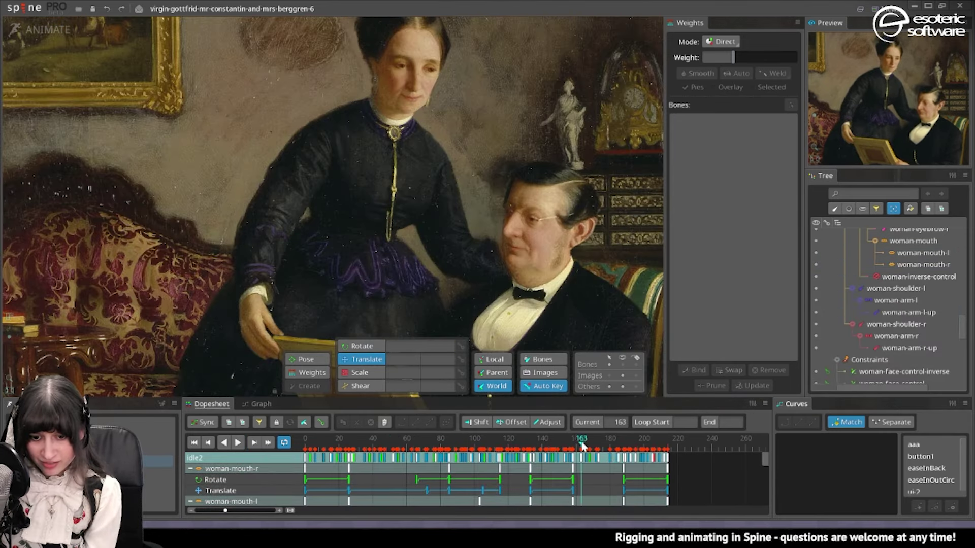
- Scrub to about frame 156 and review the whole animation in an enlarged viewport without the side views
left_click_drag(581, 447, 568, 449)
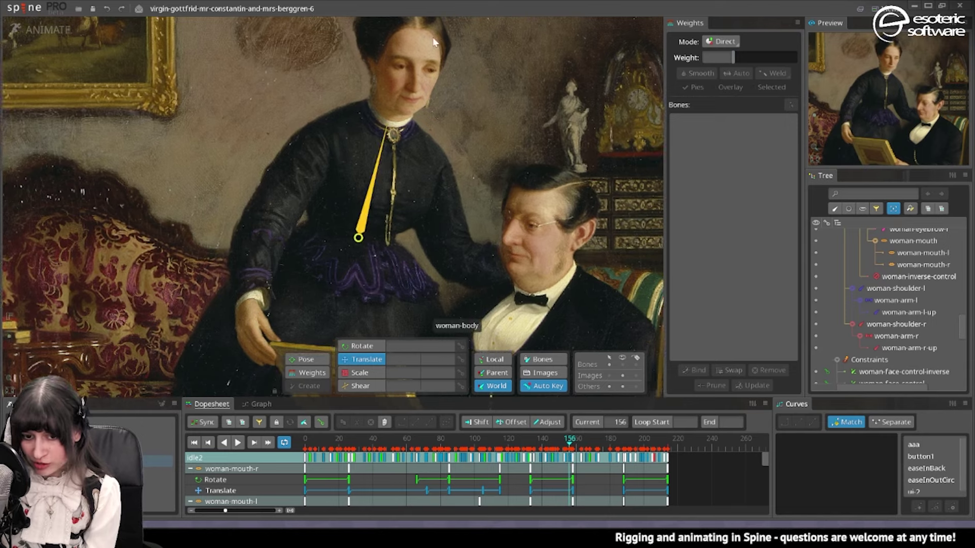
left_click(413, 99)
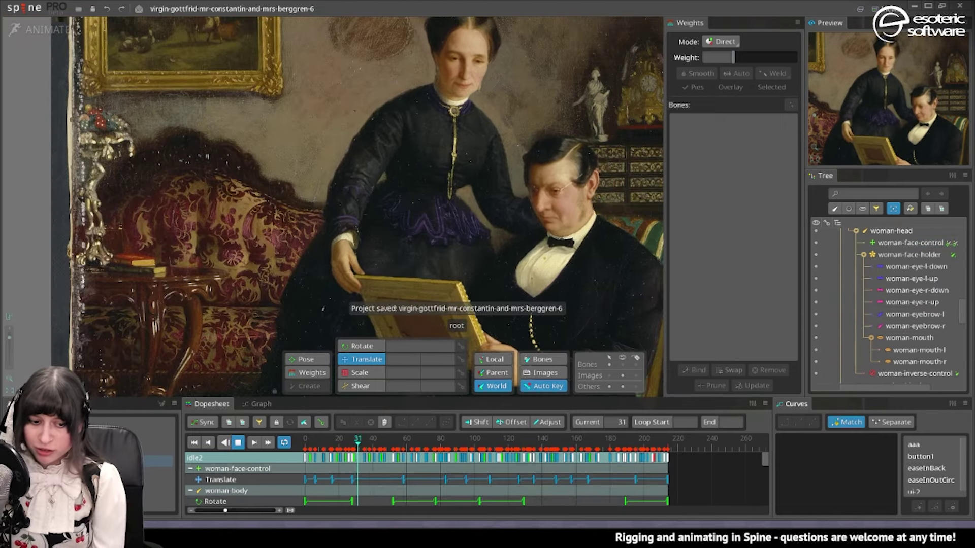
key("ctrl+.")
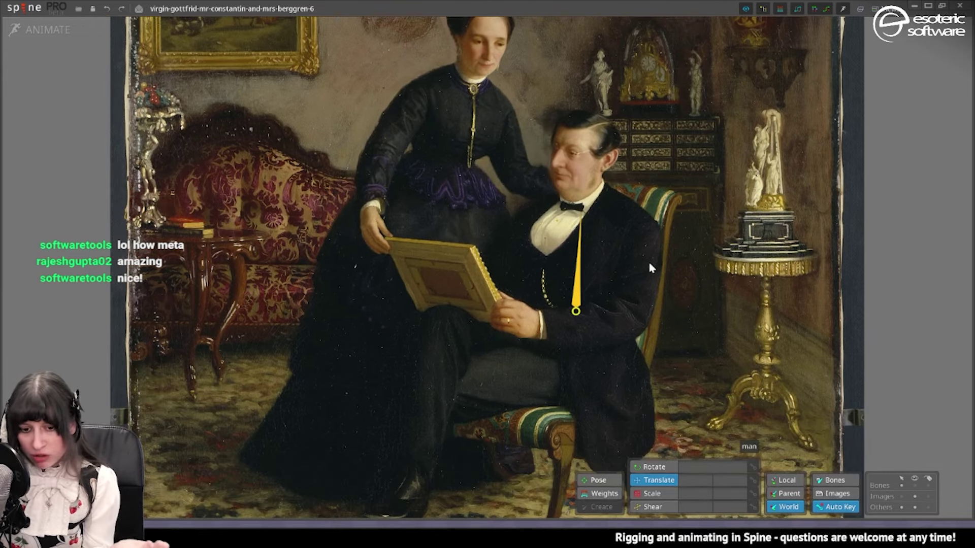
left_click(860, 8)
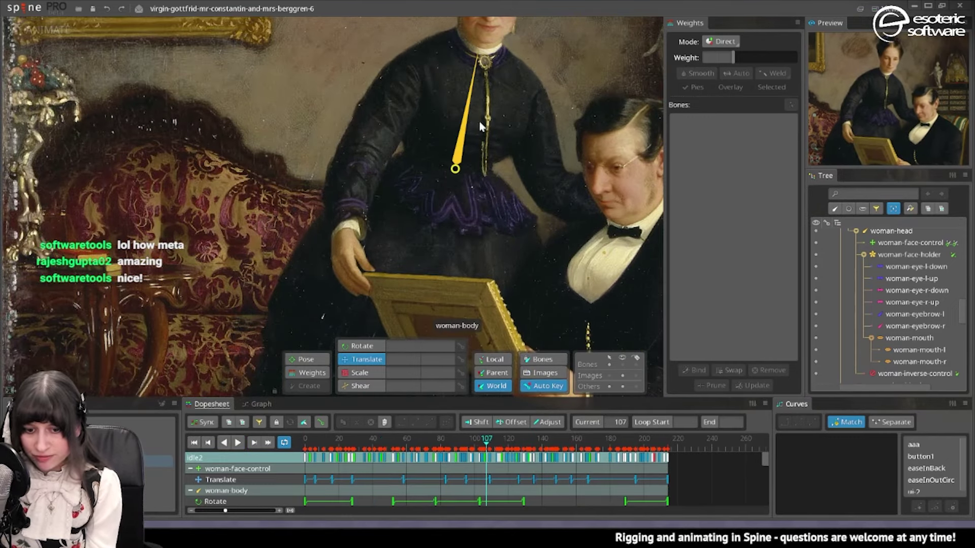
- Raise the woman-body-breathing bone slightly at frame 28, keying its translation
left_click(489, 120)
left_click(340, 445)
left_click_drag(339, 447, 349, 446)
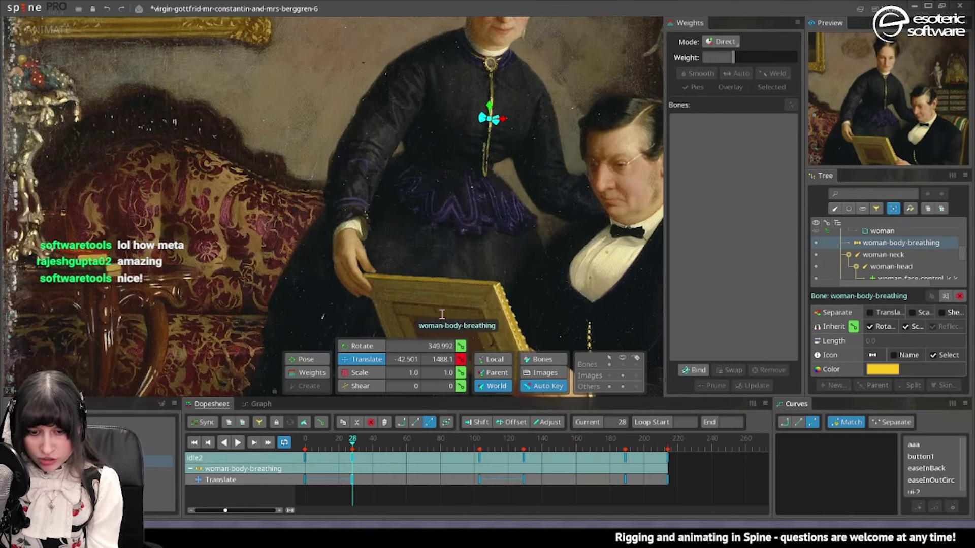
left_click_drag(488, 120, 491, 110)
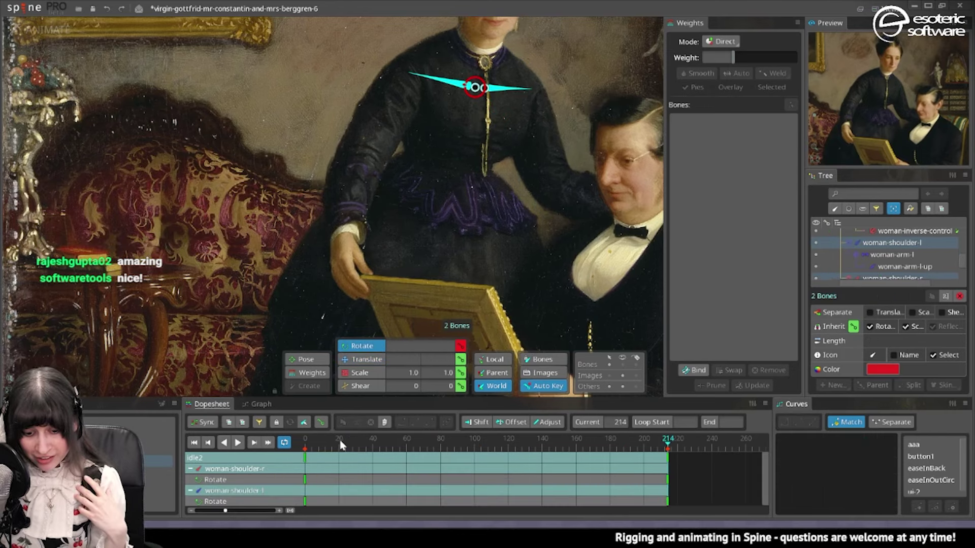
- Key the rotation of woman-shoulder-r and woman-shoulder-l at frame 111 and rotate each shoulder slightly at frame 41
left_click_drag(342, 445, 492, 452)
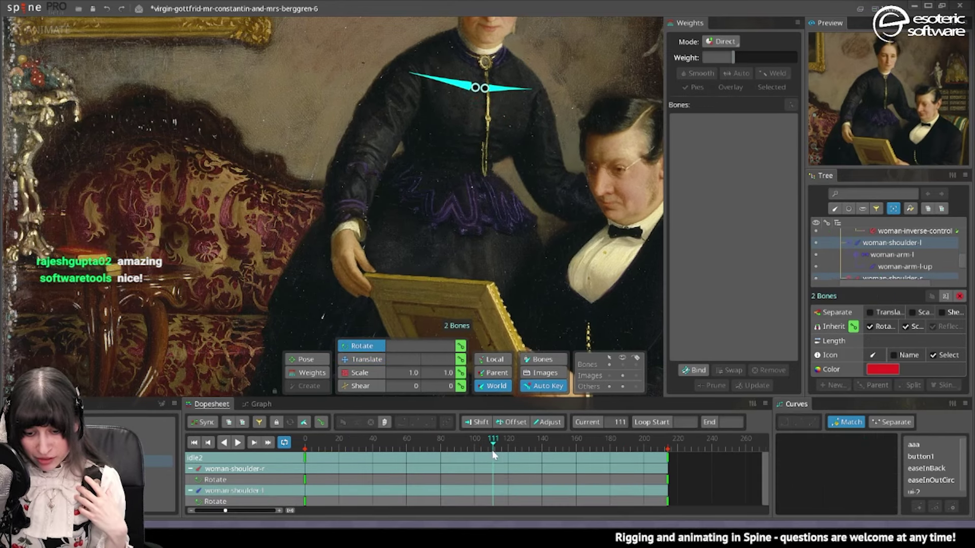
left_click(374, 446)
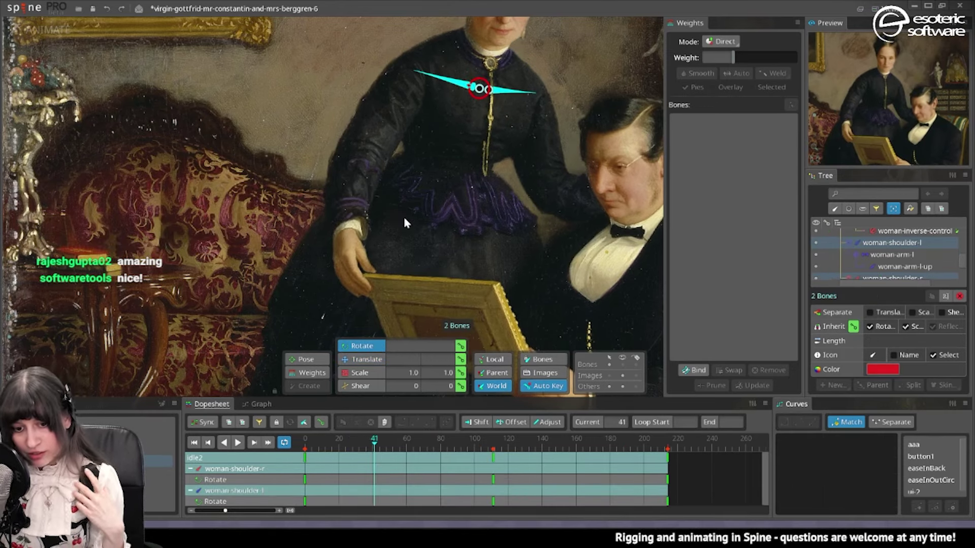
left_click(445, 84)
left_click(450, 81)
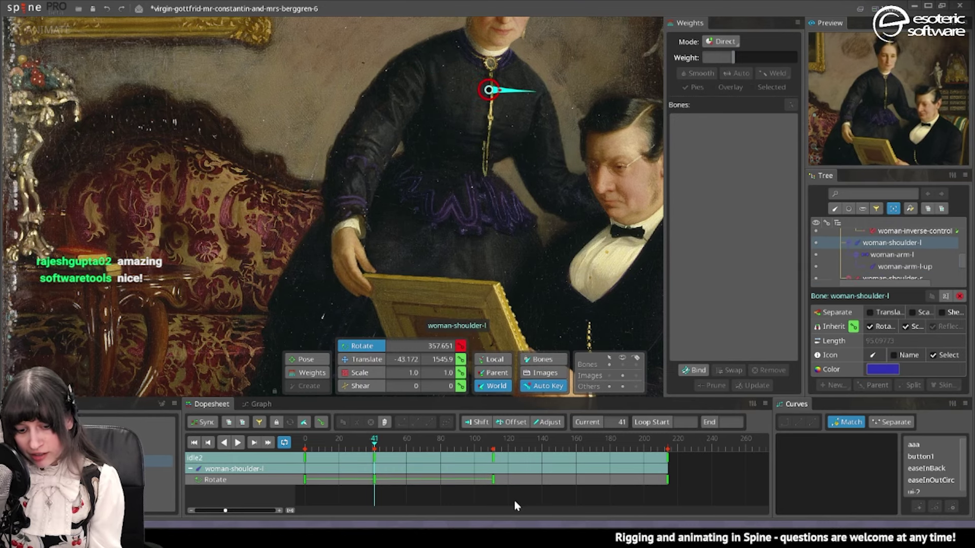
left_click_drag(514, 501, 372, 475)
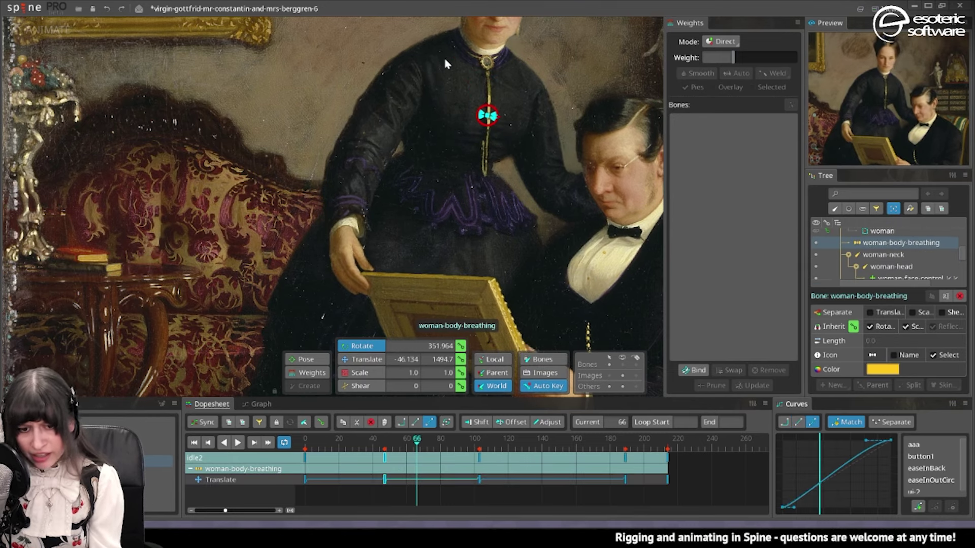
- Copy the woman's breathing and shoulder keys from about frames 41–47 to about frames 158–164 and save the project
left_click(439, 81, "ctrl")
left_click(515, 87, "ctrl")
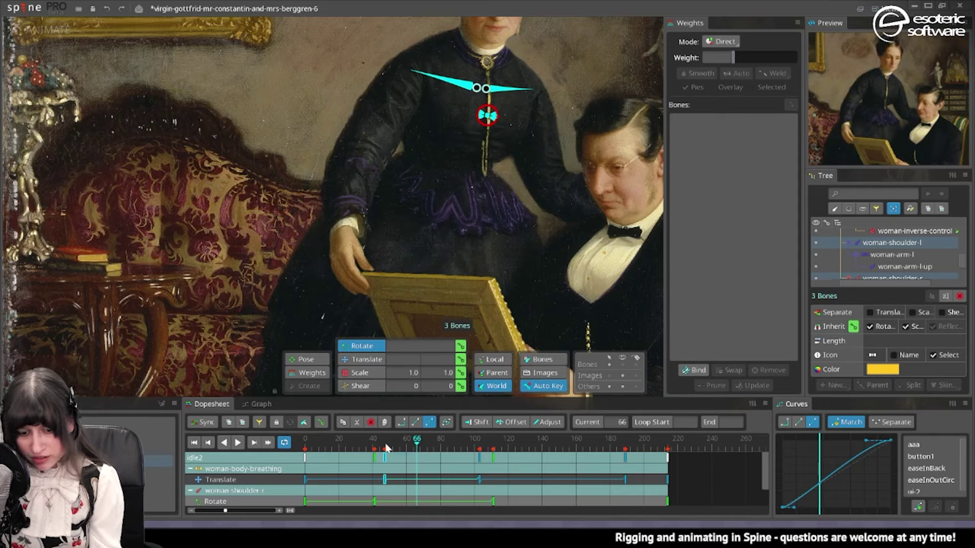
key("ctrl+c")
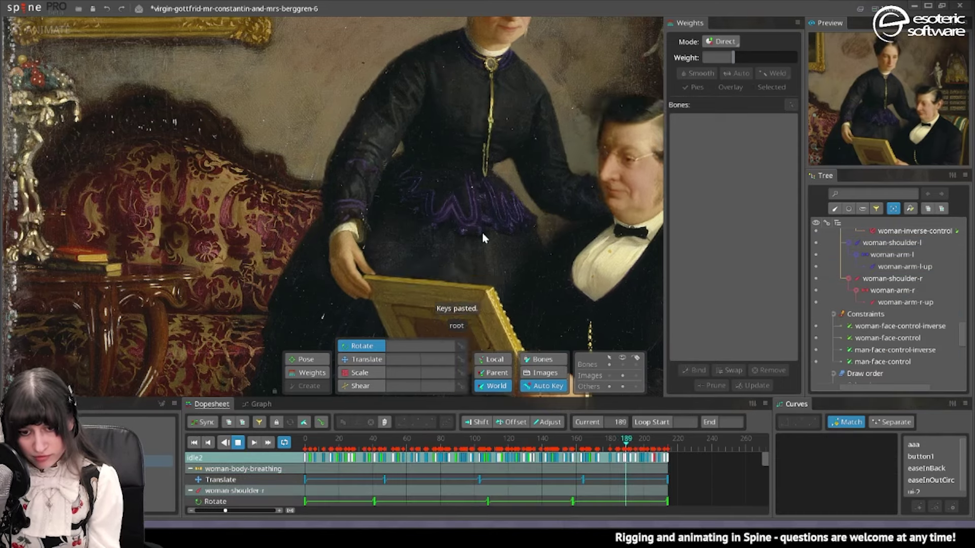
scroll(466, 222, "down", 2)
left_click_drag(466, 221, 408, 202)
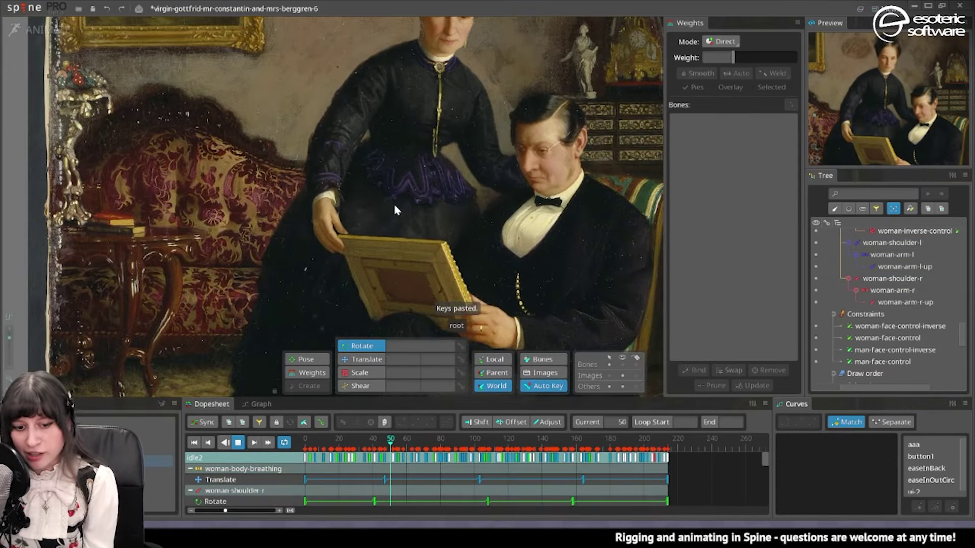
left_click(589, 164)
key("ctrl+s")
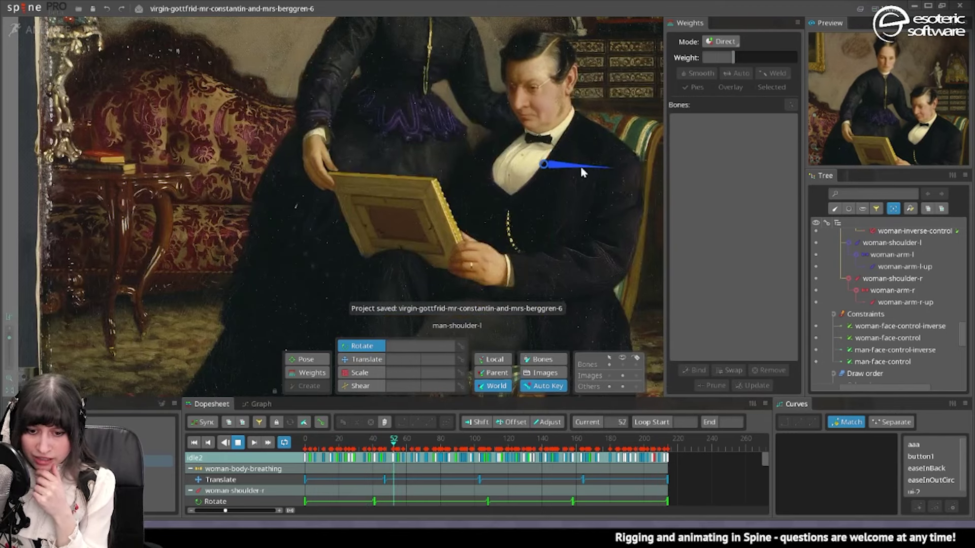
- Key the rotation of man-shoulder-l and man-shoulder-r at frames 0, 214 and 107
left_click(523, 158, "ctrl")
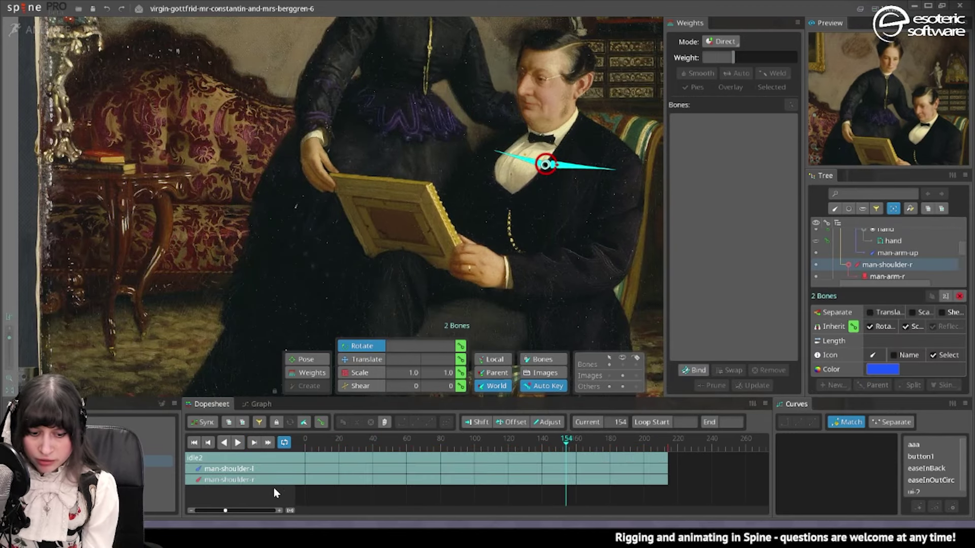
key("Home")
left_click(459, 347)
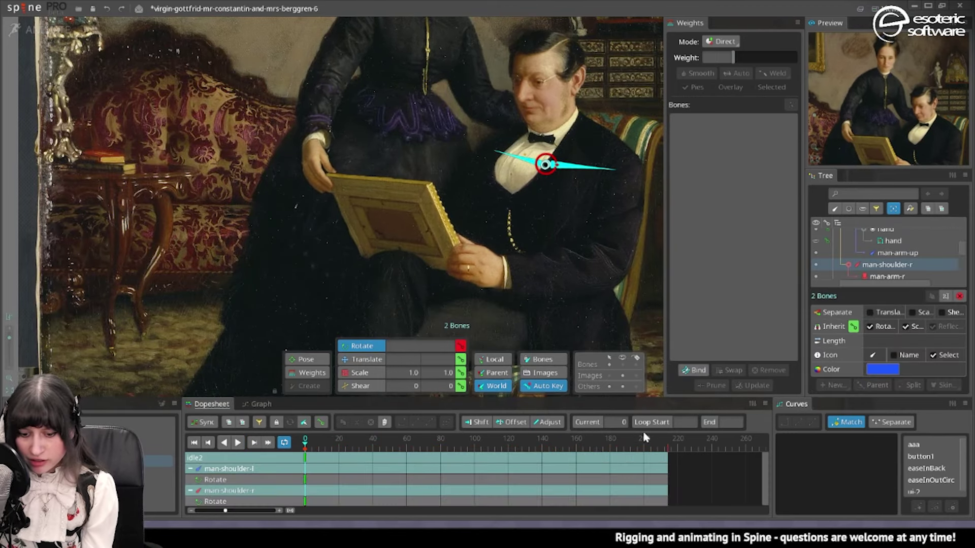
left_click(667, 443)
key("k")
left_click(486, 442)
- Rotate man-shoulder-l and man-shoulder-r slightly at frame 42 and copy those keys to frame 151
left_click(376, 442)
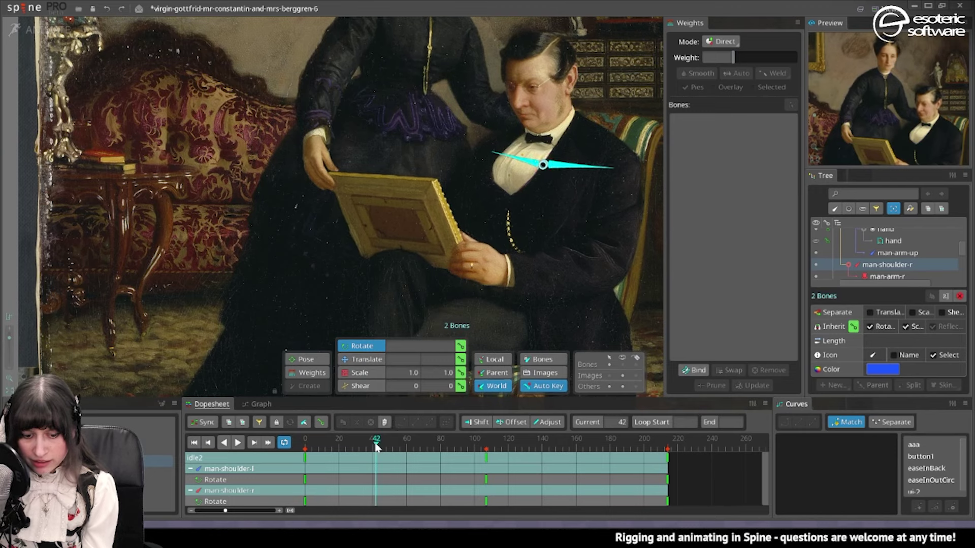
key("space")
left_click(564, 167)
left_click_drag(624, 213, 626, 210)
left_click(521, 160)
key("ctrl+c")
left_click(560, 442)
key("ctrl+v")
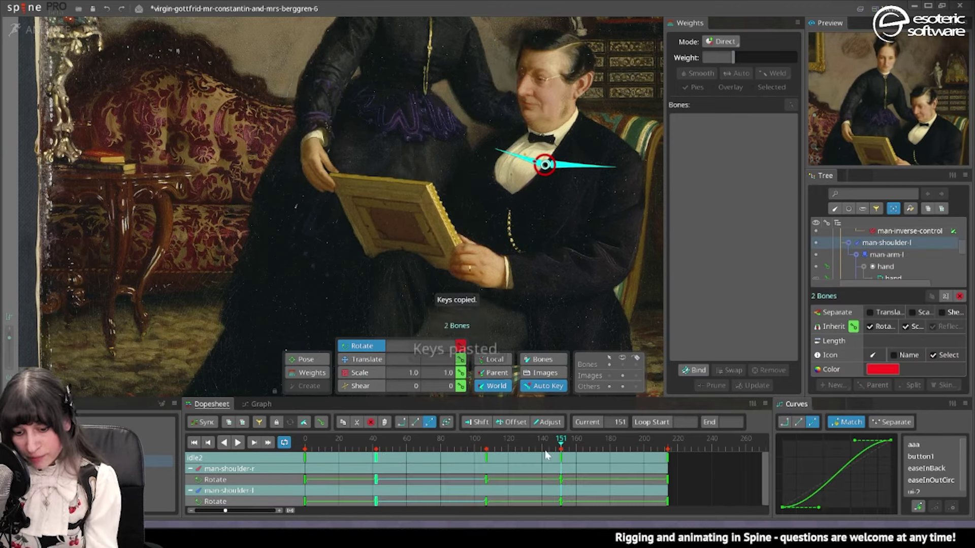
- Offset the man's shoulder keys earlier during looped playback, bringing the frame 107 keys to about frame 78
left_click(305, 443)
left_click(236, 442)
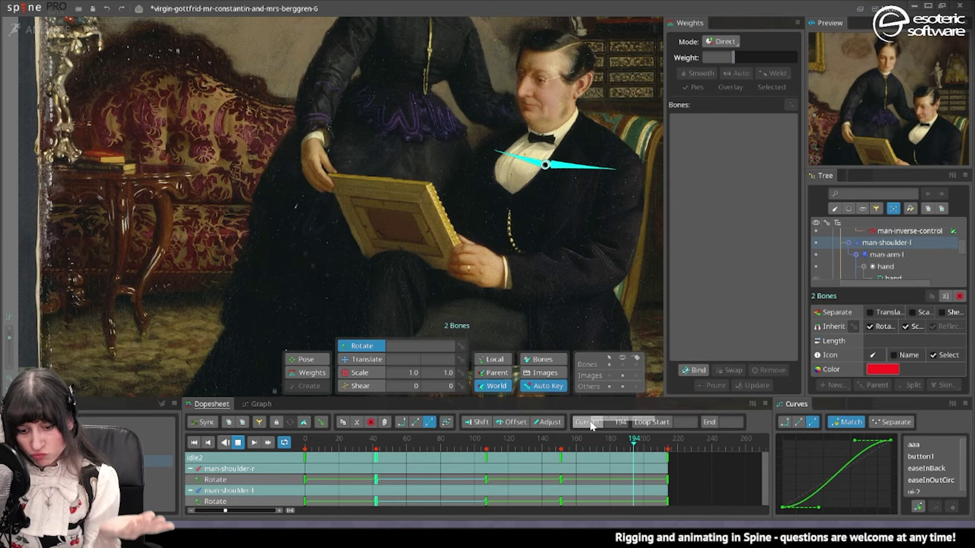
left_click(511, 422)
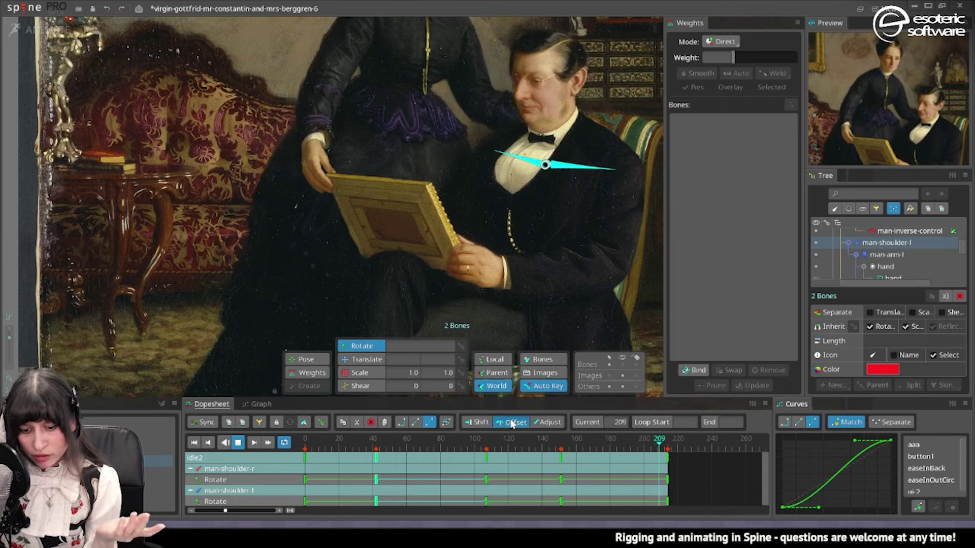
left_click_drag(486, 460, 437, 468)
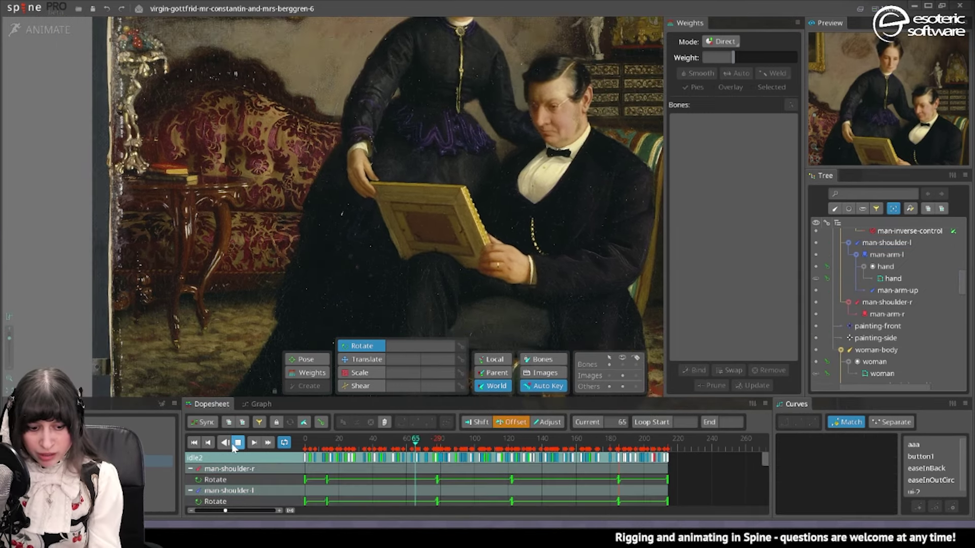
- Stop playback and add translation keys for the man bone at frames 0, 44, about 106, 161 and 214
left_click(237, 443)
left_click(568, 222)
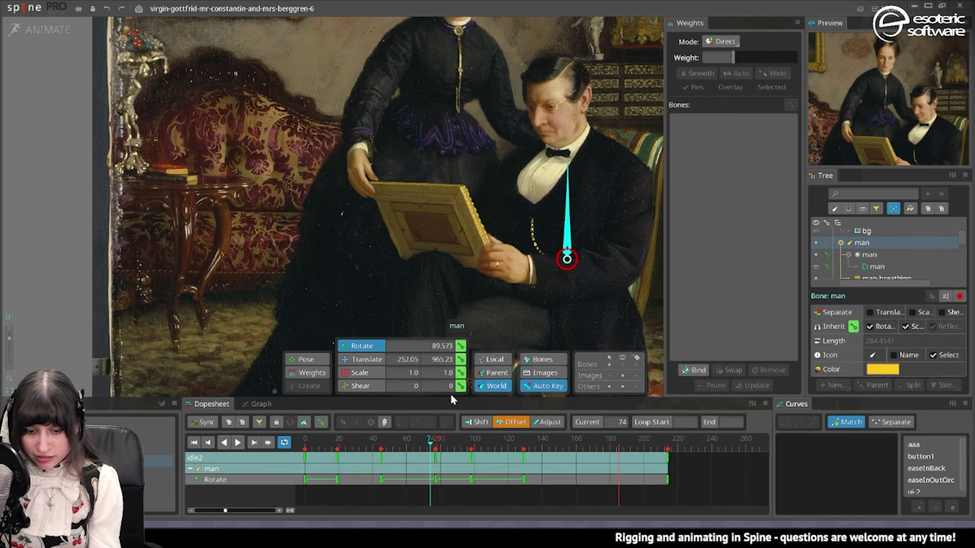
left_click(361, 359)
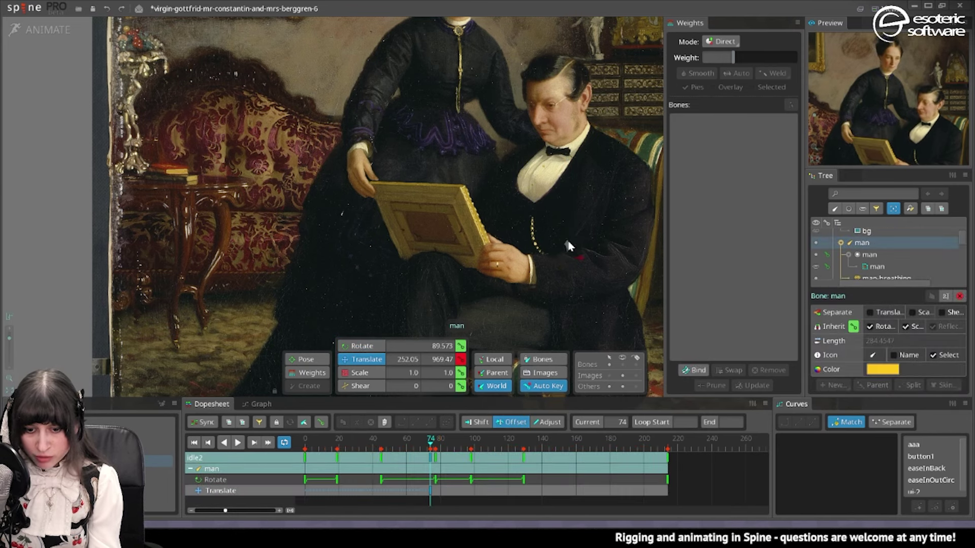
left_click_drag(568, 240, 566, 245)
left_click_drag(430, 491, 260, 485)
key("Home")
left_click(305, 488)
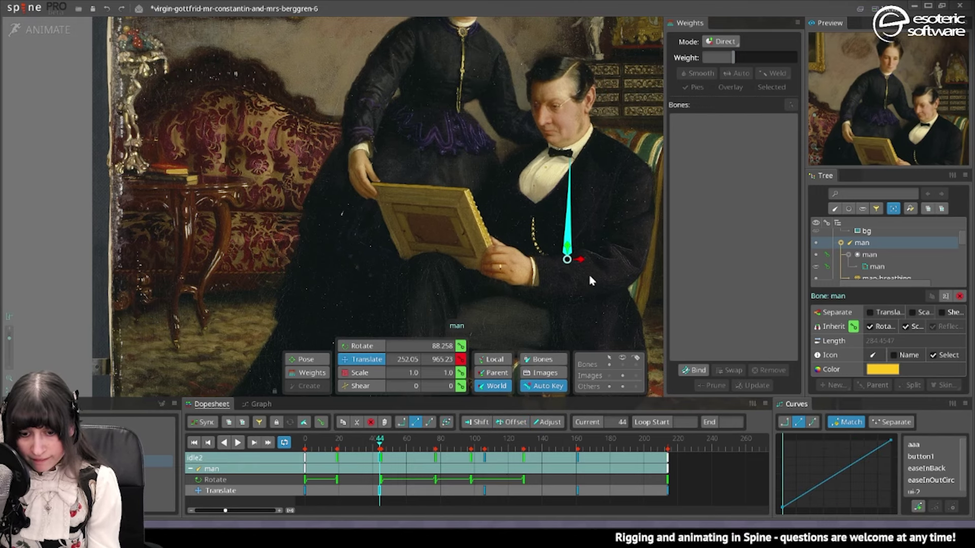
- Raise the man bone to a Y translation of 967.23 at frame 44 and copy that key to frame 161
key("Up")
key("Up")
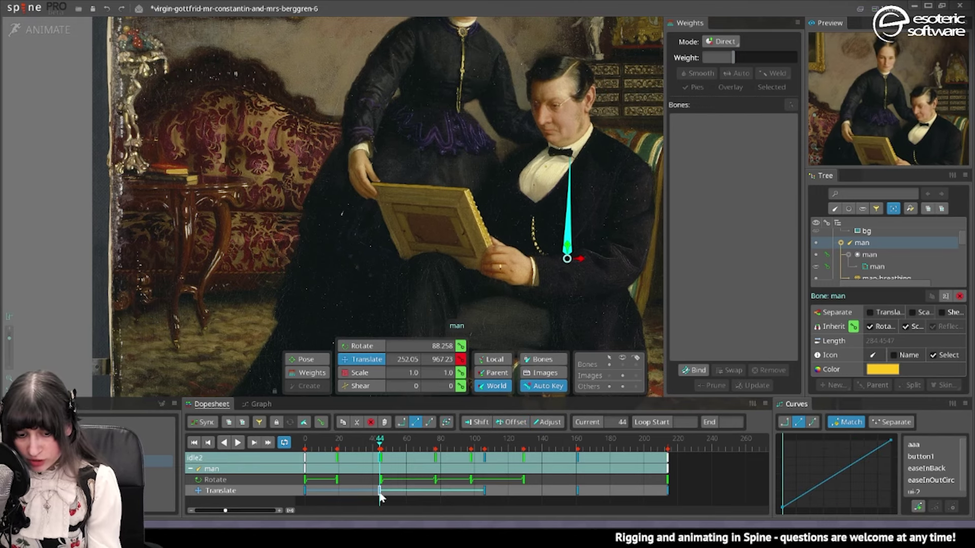
key("ctrl+c")
left_click(579, 498)
key("ctrl+v")
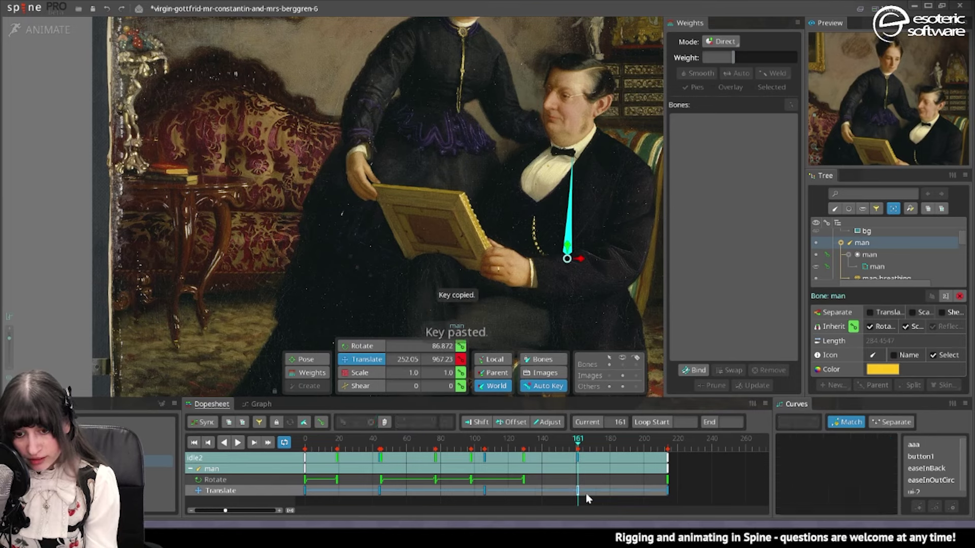
- Offset all of the man bone's translation keys about 22 frames earlier in the loop and save the project
left_click_drag(693, 498, 300, 491)
key("shift+b")
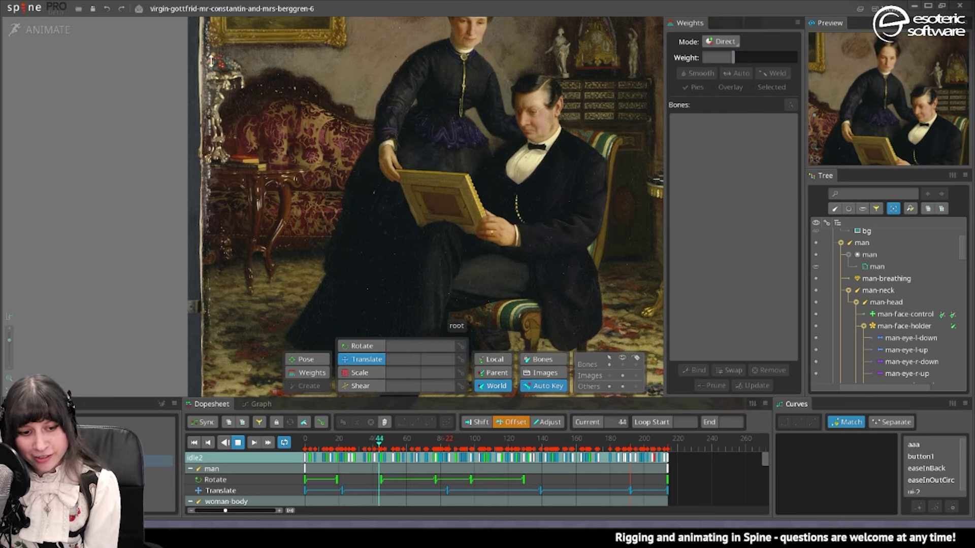
- Expand the viewport and examine the looping idle animation, both the whole painting and close-ups of the woman and man
key("Tab")
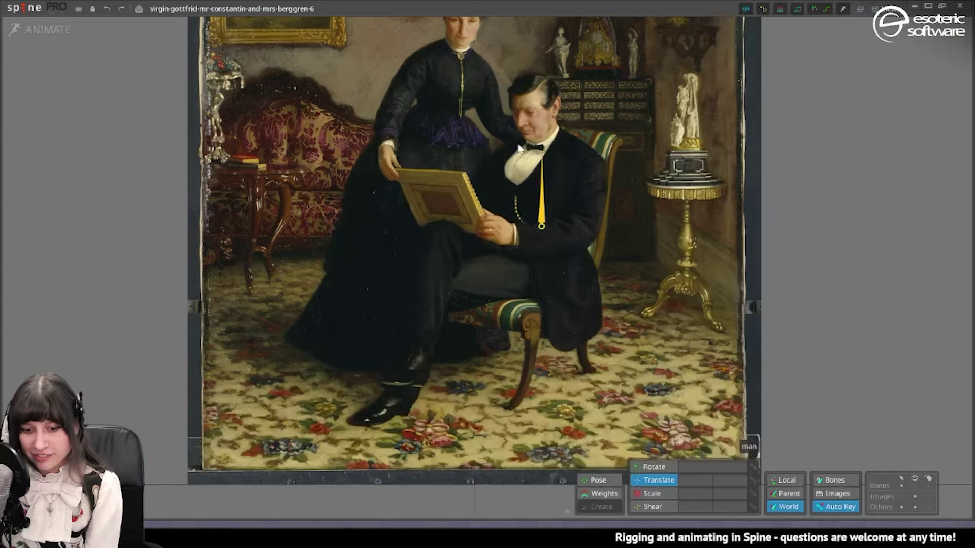
scroll(536, 219, "down", 2)
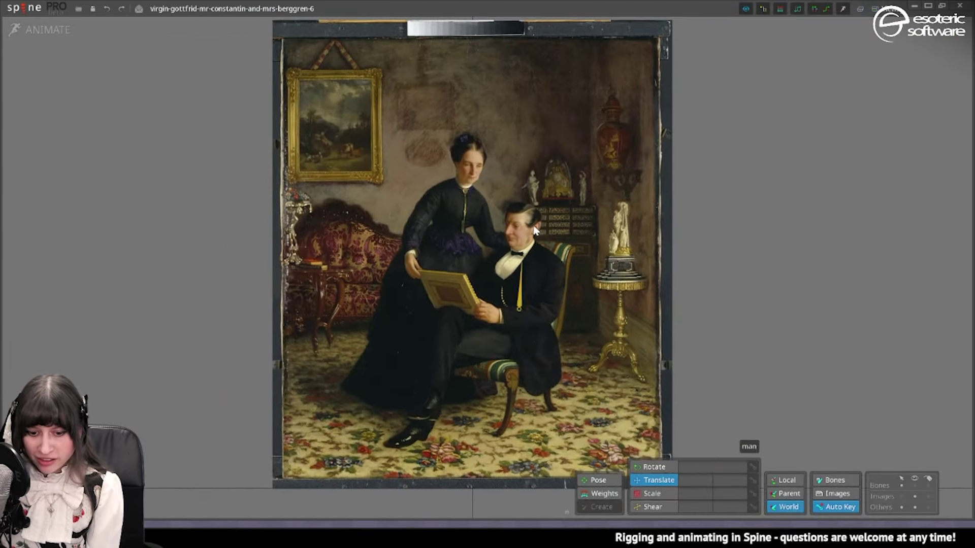
scroll(521, 230, "up", 2)
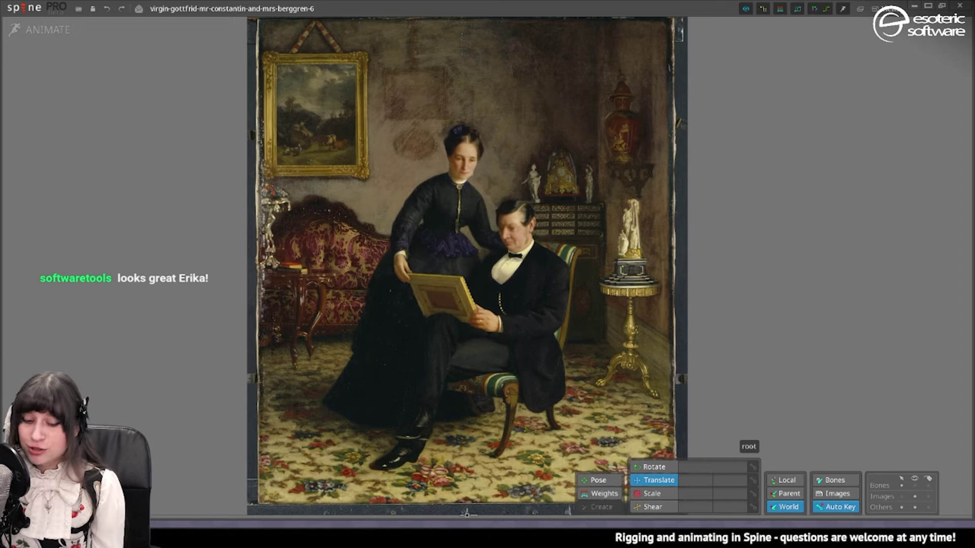
scroll(453, 155, "up", 3)
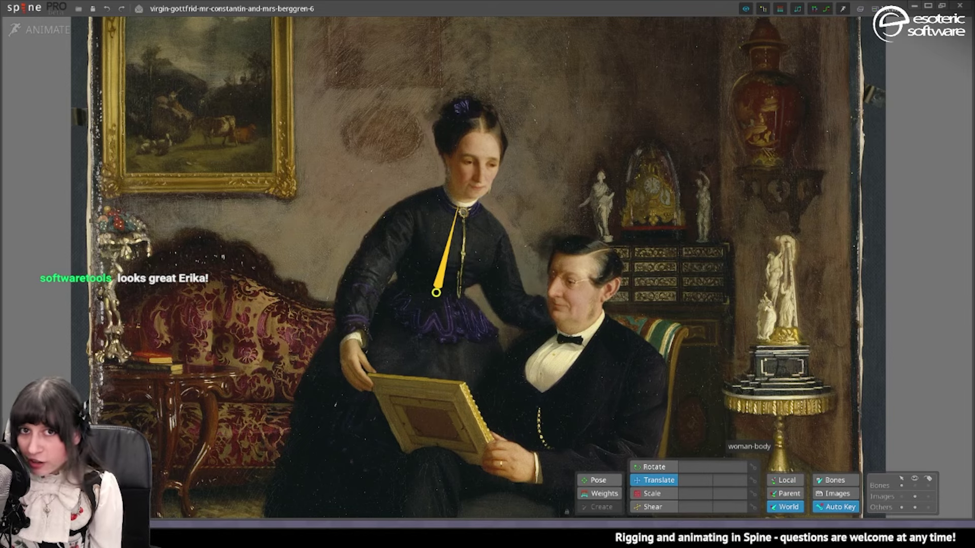
left_click(468, 157)
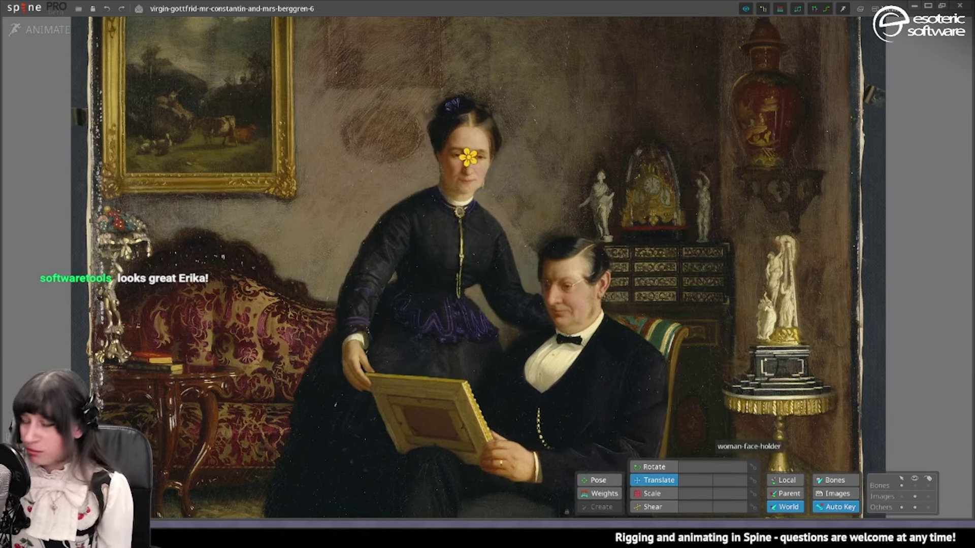
key("Page_Up")
scroll(505, 201, "down", 3)
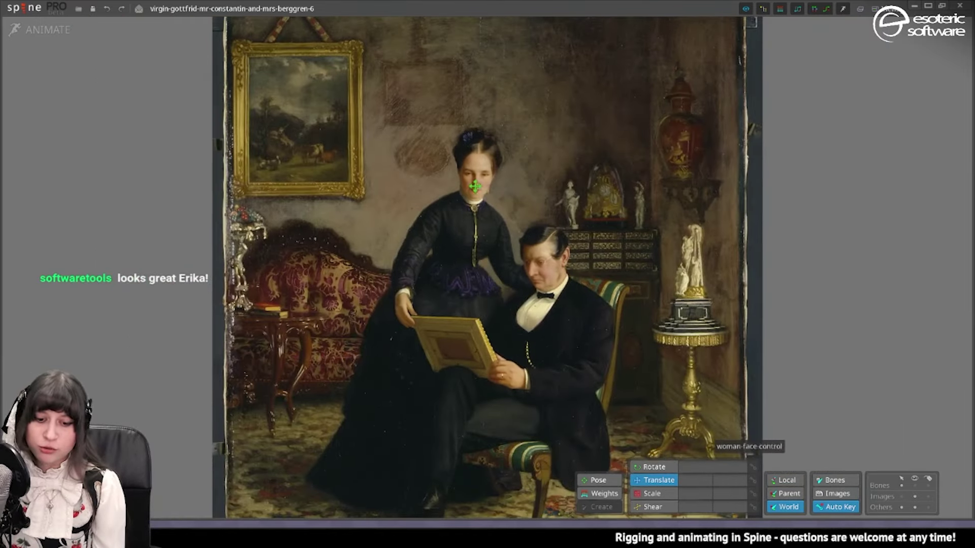
left_click(465, 243)
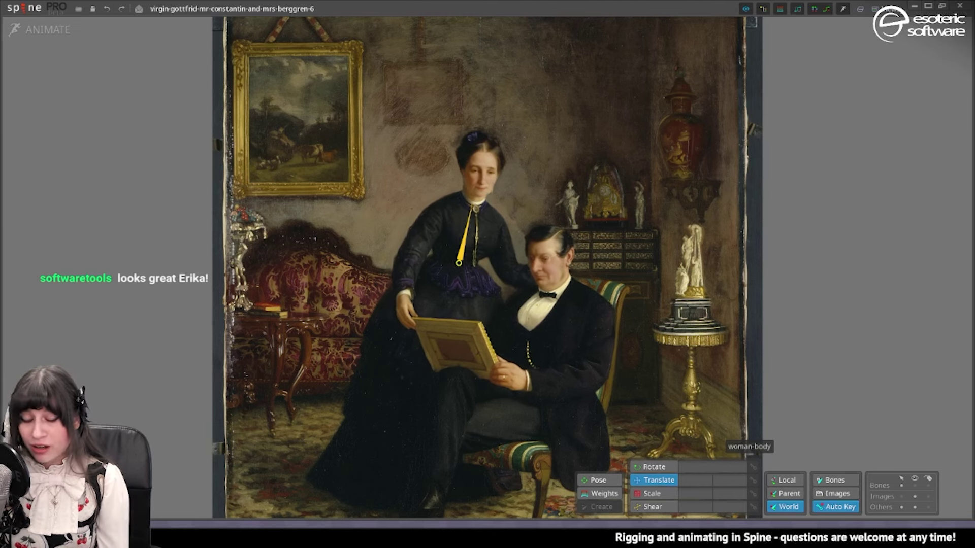
key("Page_Up")
key("Page_Down")
key("Page_Up")
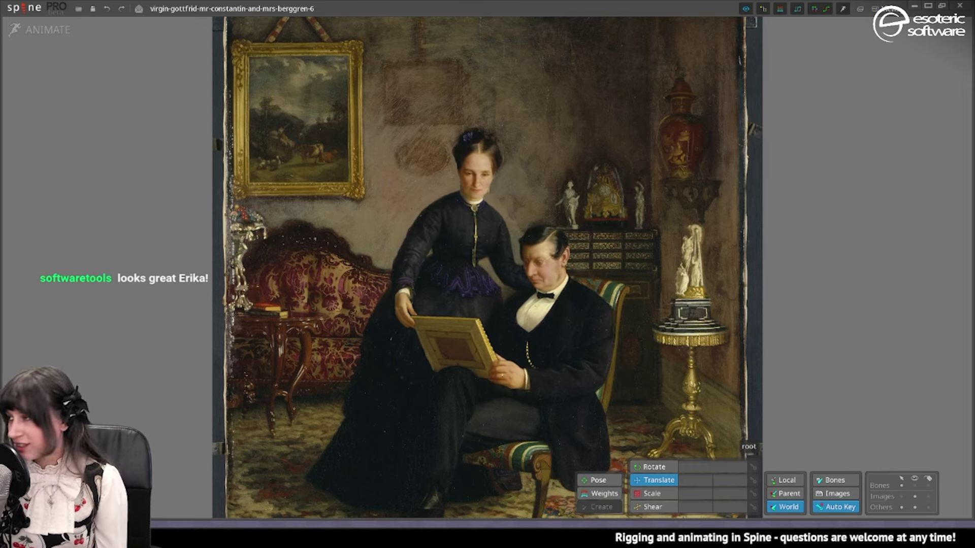
left_click_drag(451, 277, 462, 233)
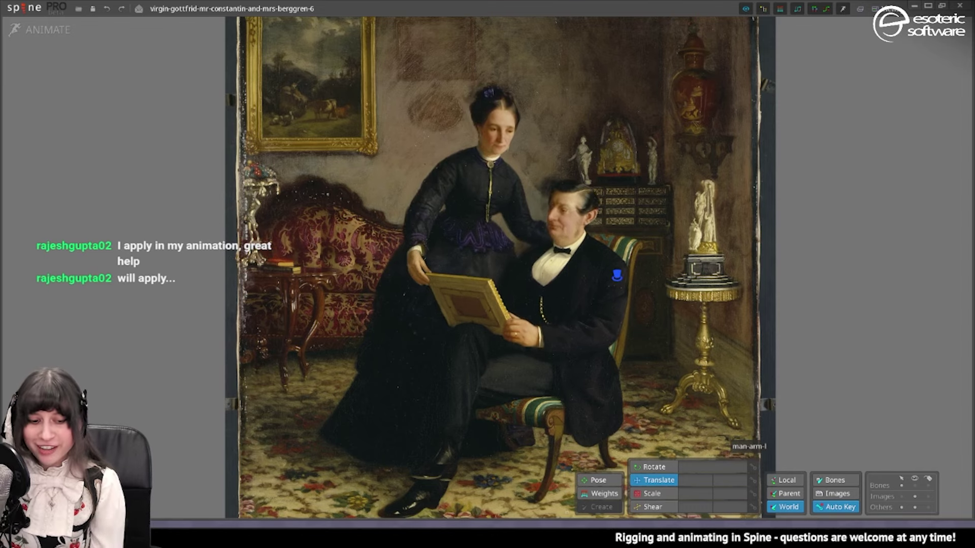
scroll(771, 219, "up", 3)
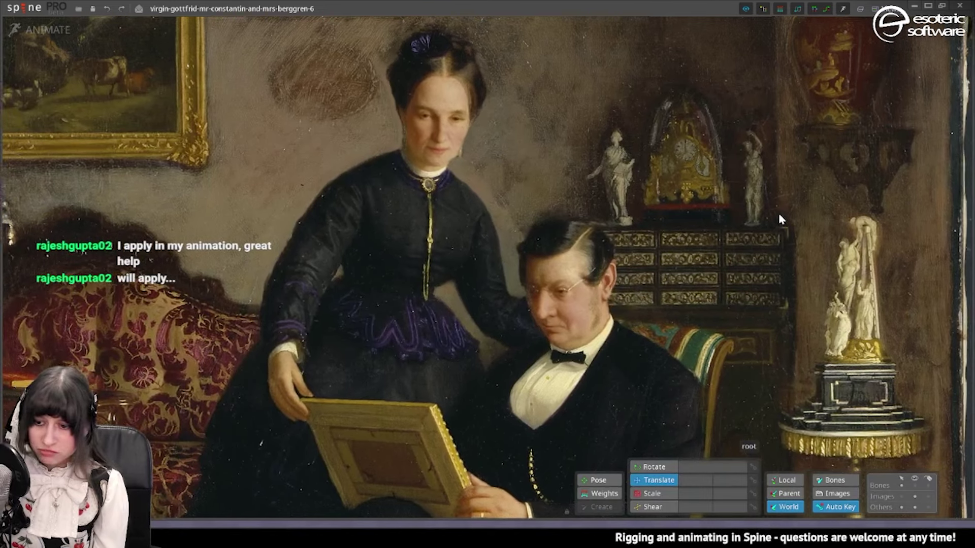